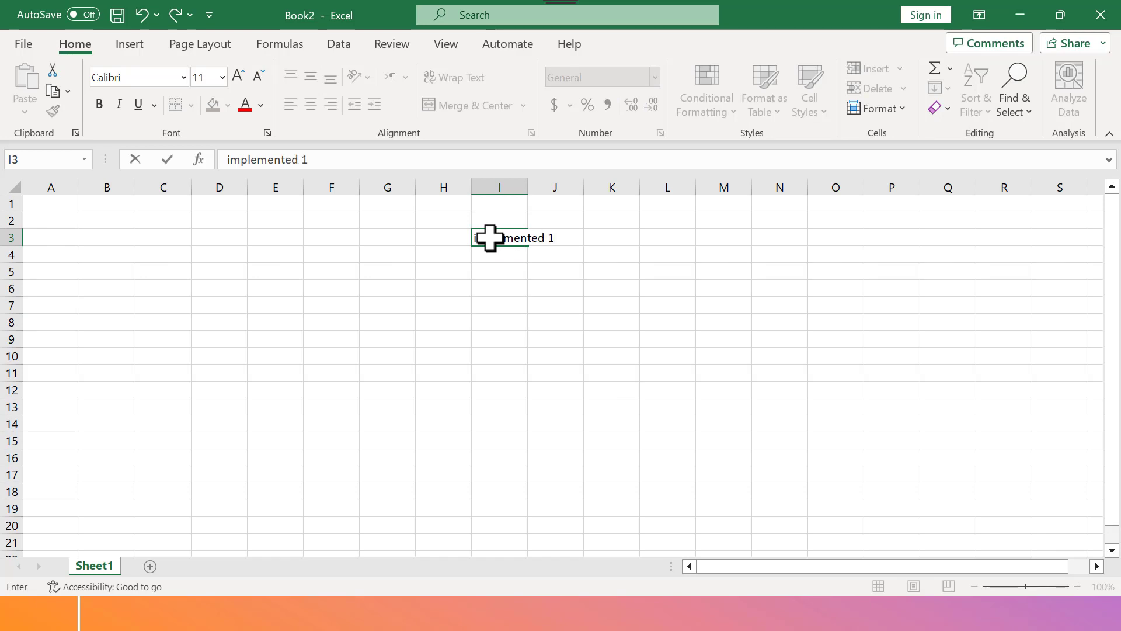
# Complete the note in cell I3 as "implemented 1 budget" and fit column I to its contents
pyautogui.write('budget')
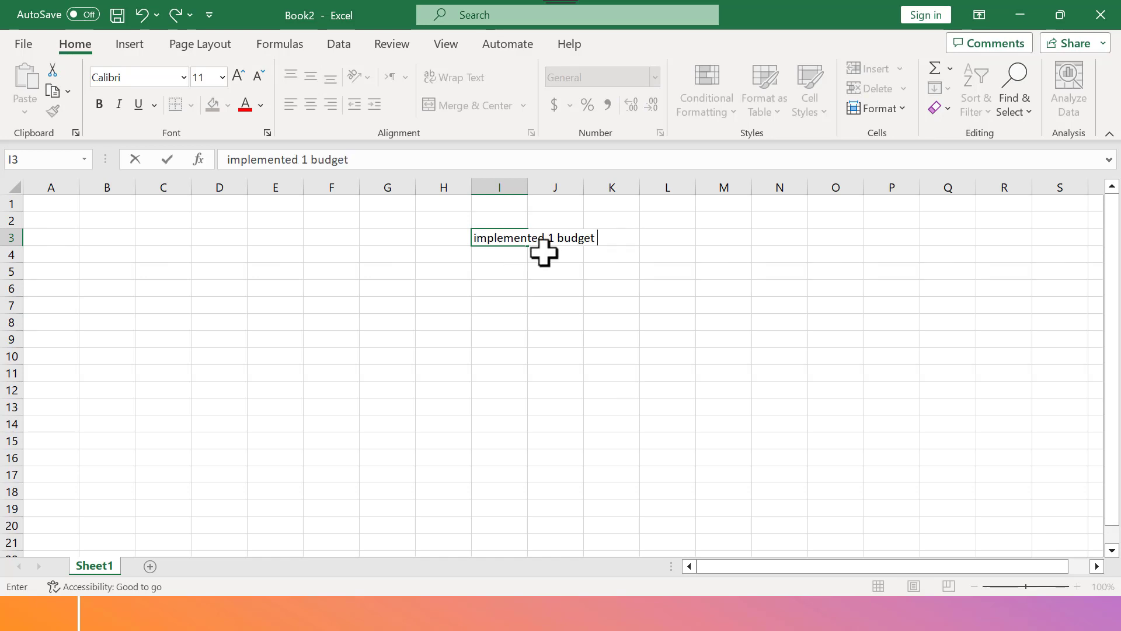
pyautogui.click(525, 187)
pyautogui.doubleClick(528, 187)
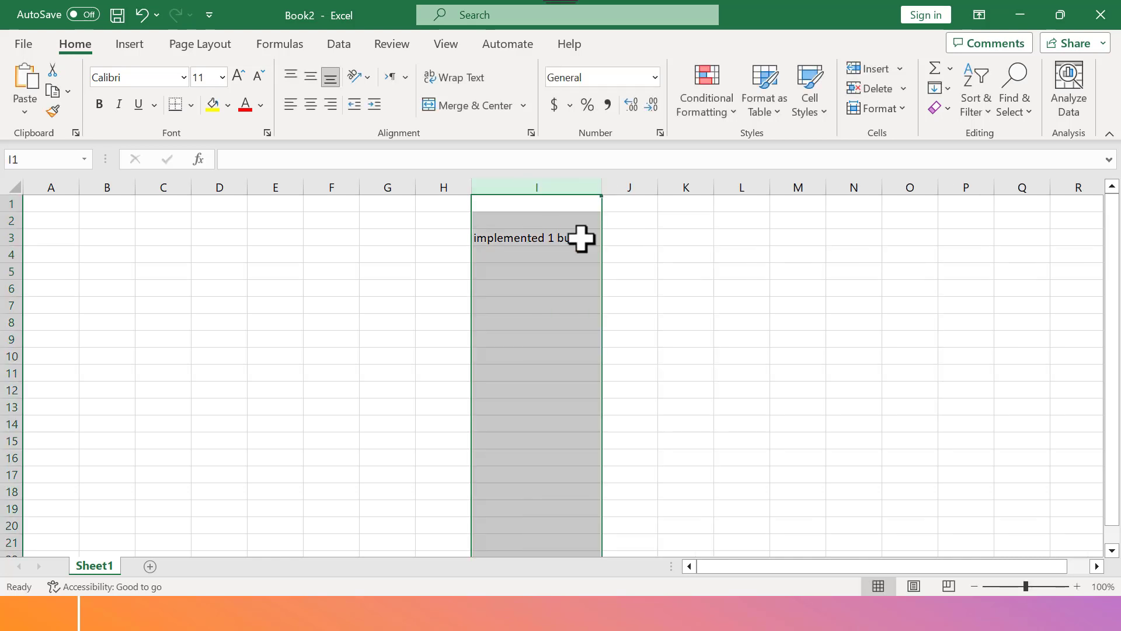
# Enter the note "for child account level for my expenses" in cell J5
pyautogui.click(633, 269)
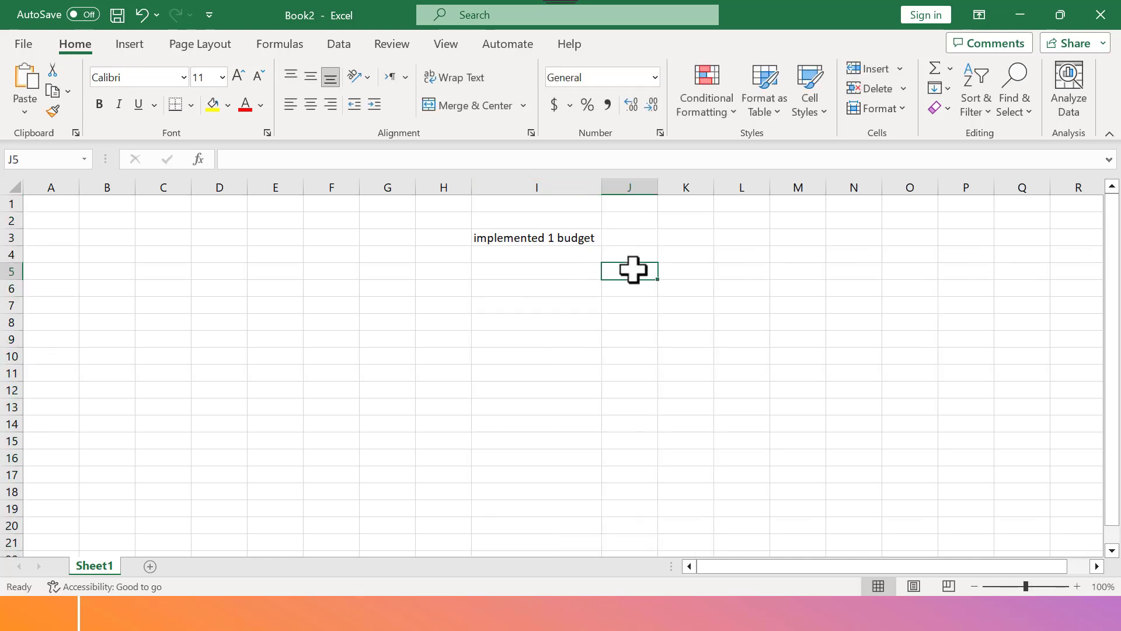
pyautogui.write('for chi')
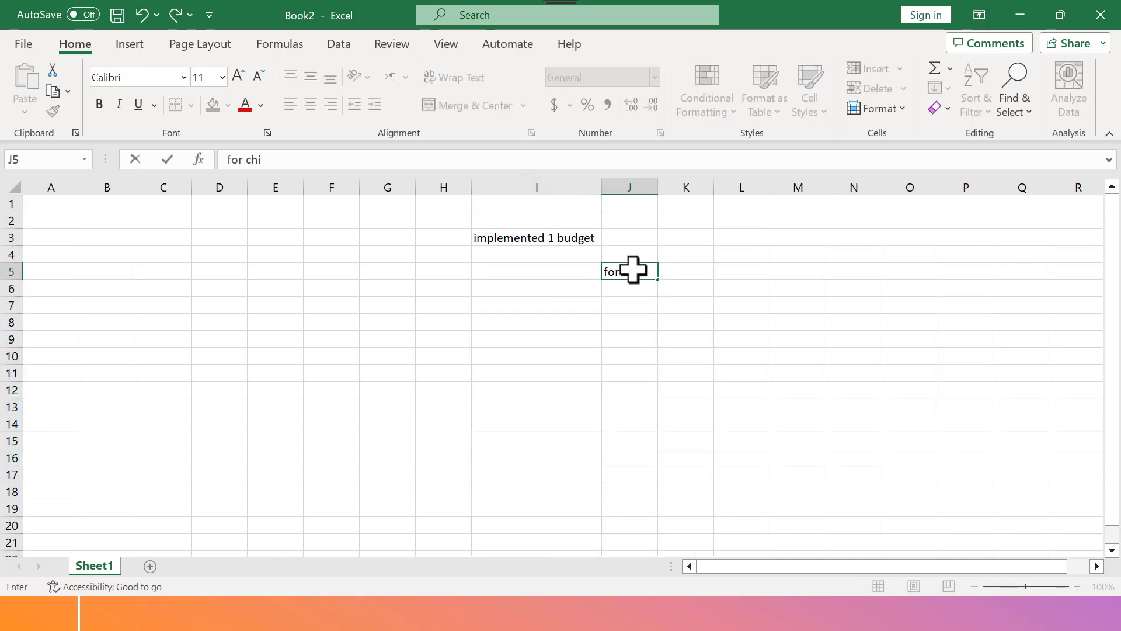
pyautogui.write('ld account lev')
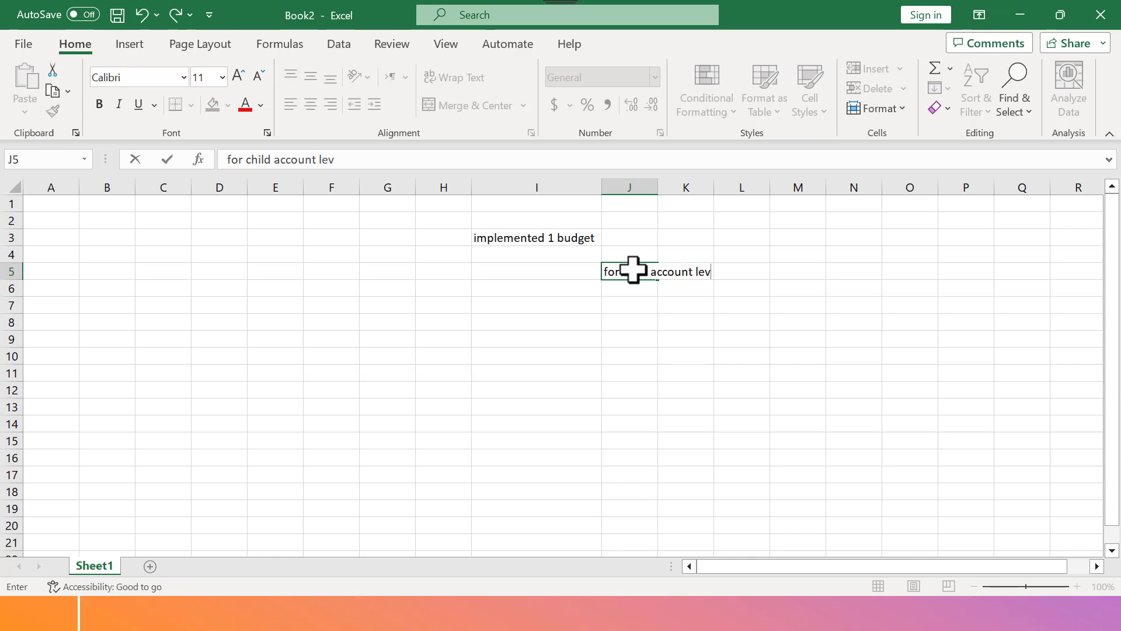
pyautogui.write('el for my expense')
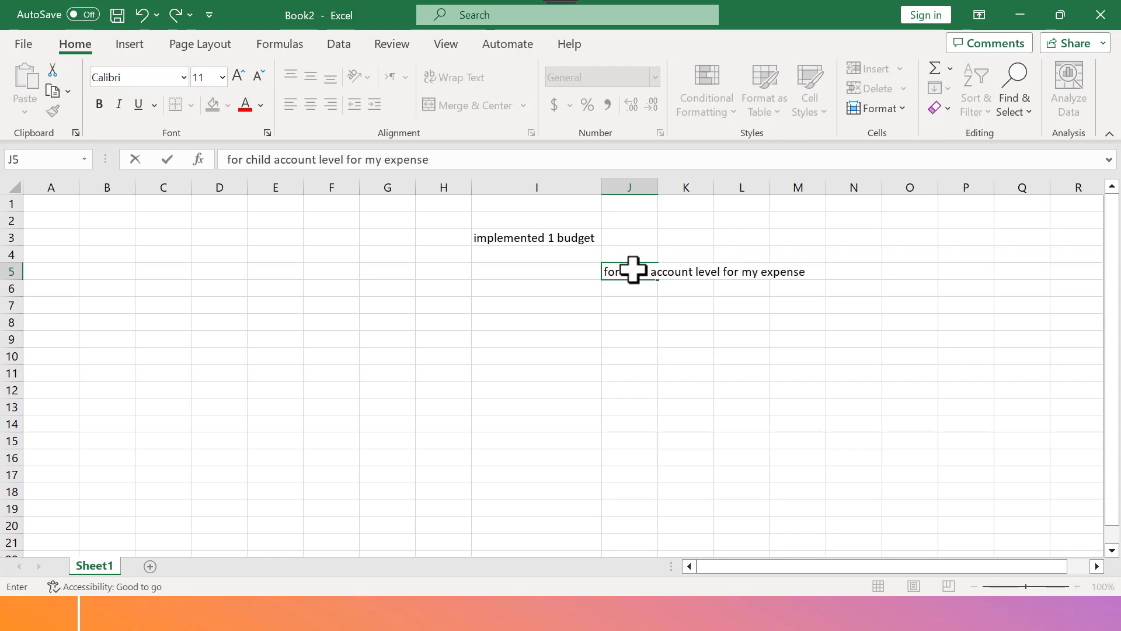
pyautogui.write(' ss')
pyautogui.press('BackSpace')
pyautogui.press('BackSpace')
pyautogui.press('BackSpace')
pyautogui.write('s')
pyautogui.click(621, 304)
# Enter the heading "2 budgets" in cell I7
pyautogui.click(541, 304)
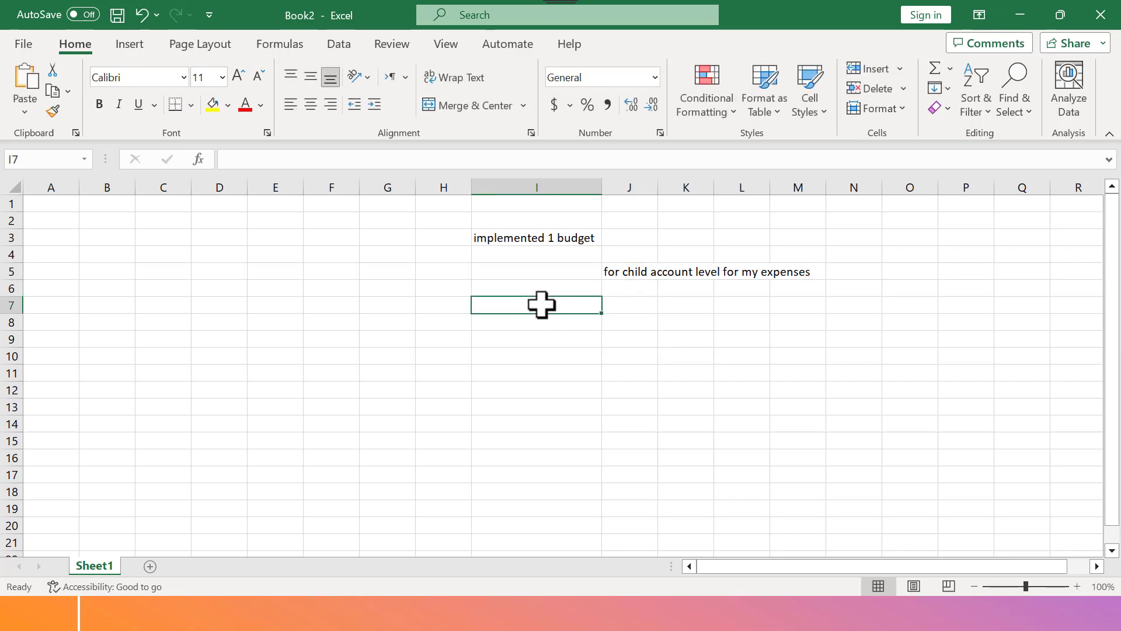
pyautogui.write('2 bu')
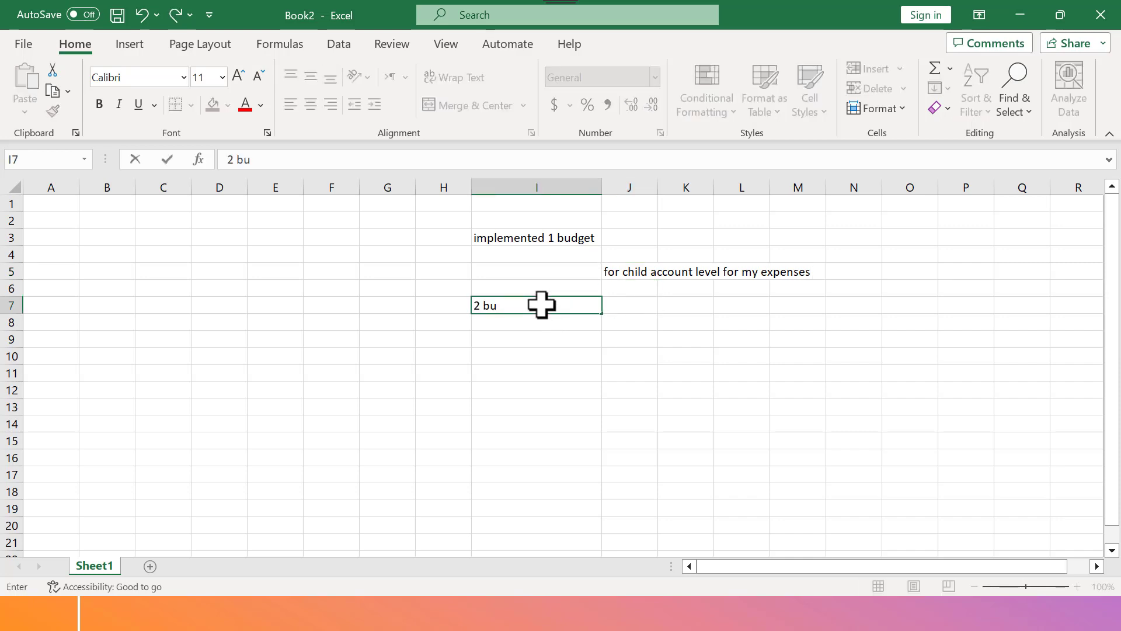
pyautogui.write('dget as')
pyautogui.press('BackSpace')
pyautogui.press('BackSpace')
pyautogui.press('BackSpace')
pyautogui.write('s')
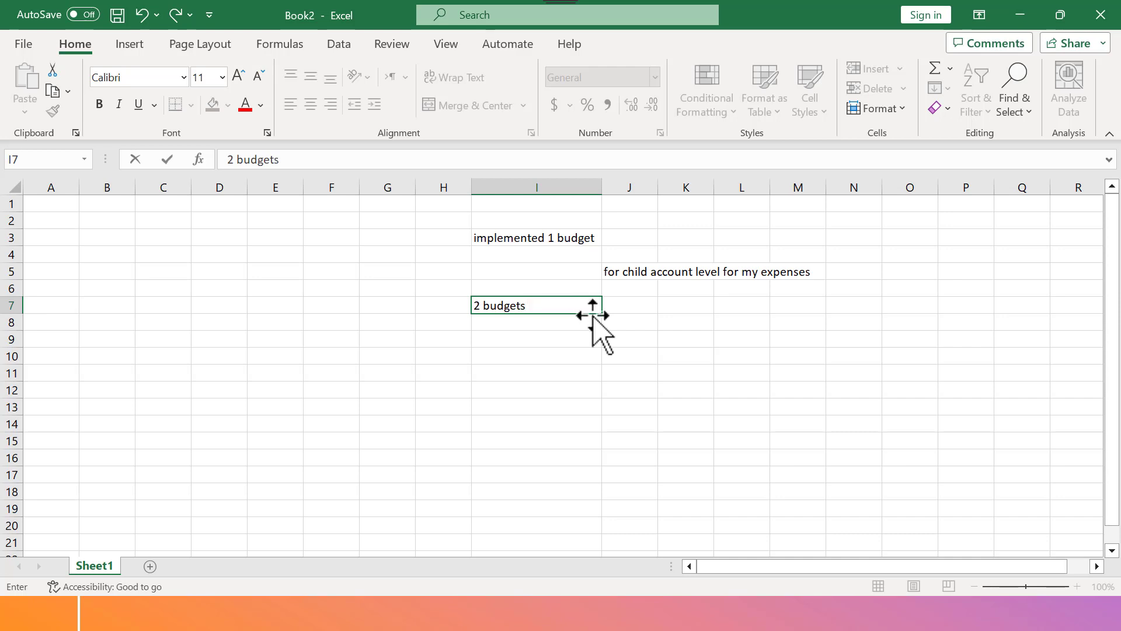
# List the two budget types as "1 other" in cell J8 and "2 control" in cell J9
pyautogui.click(618, 323)
pyautogui.write('1')
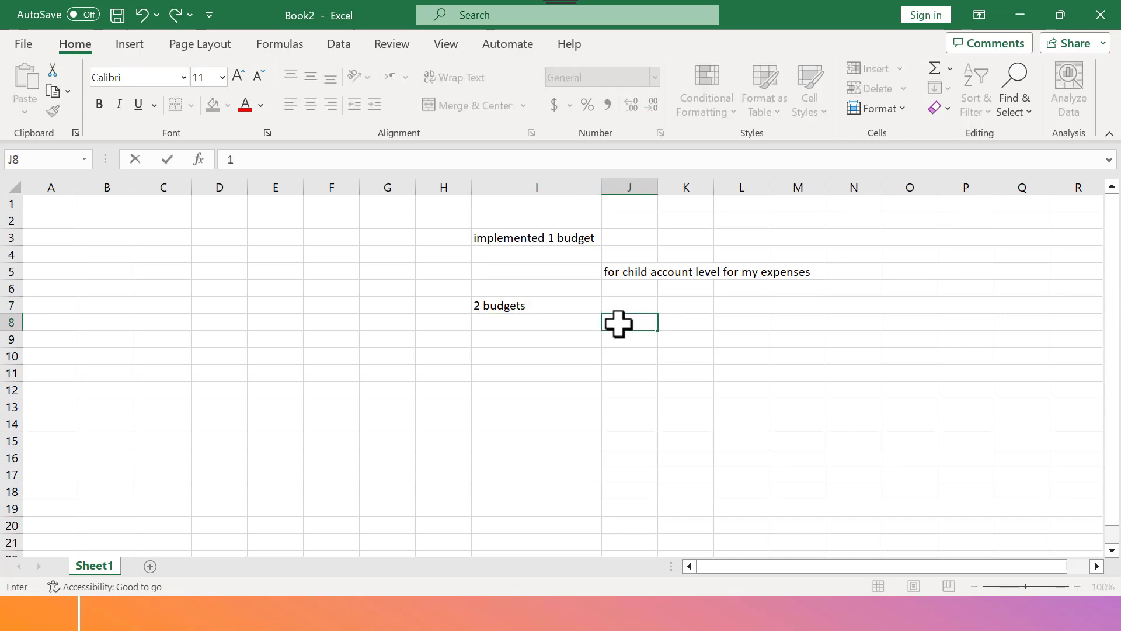
pyautogui.write(' other')
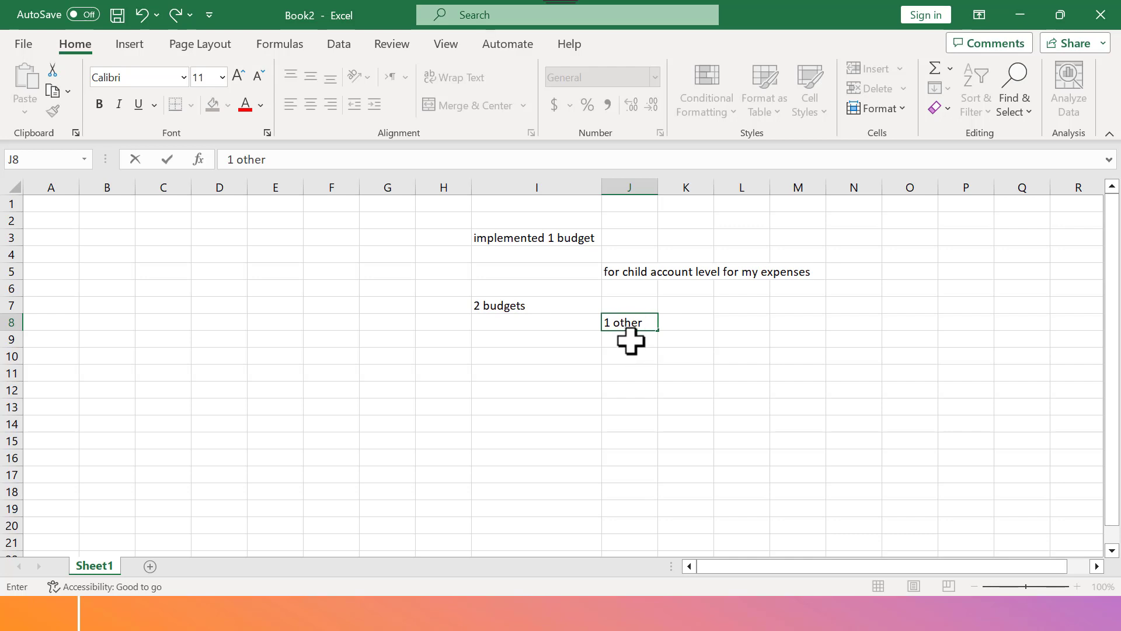
pyautogui.click(630, 338)
pyautogui.write('2 control')
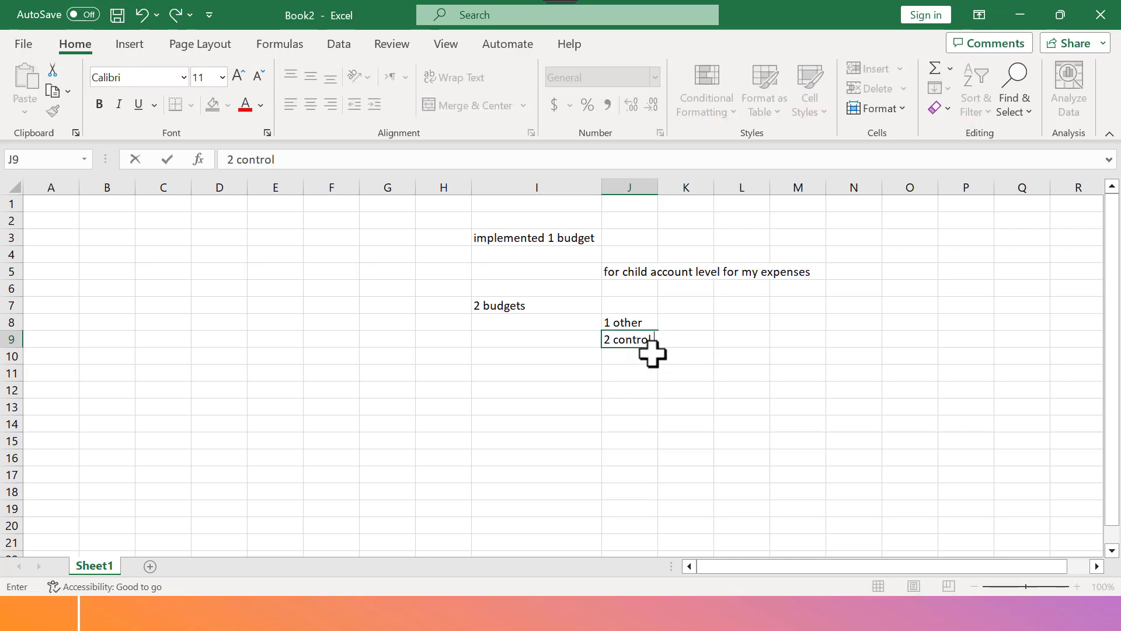
pyautogui.click(674, 372)
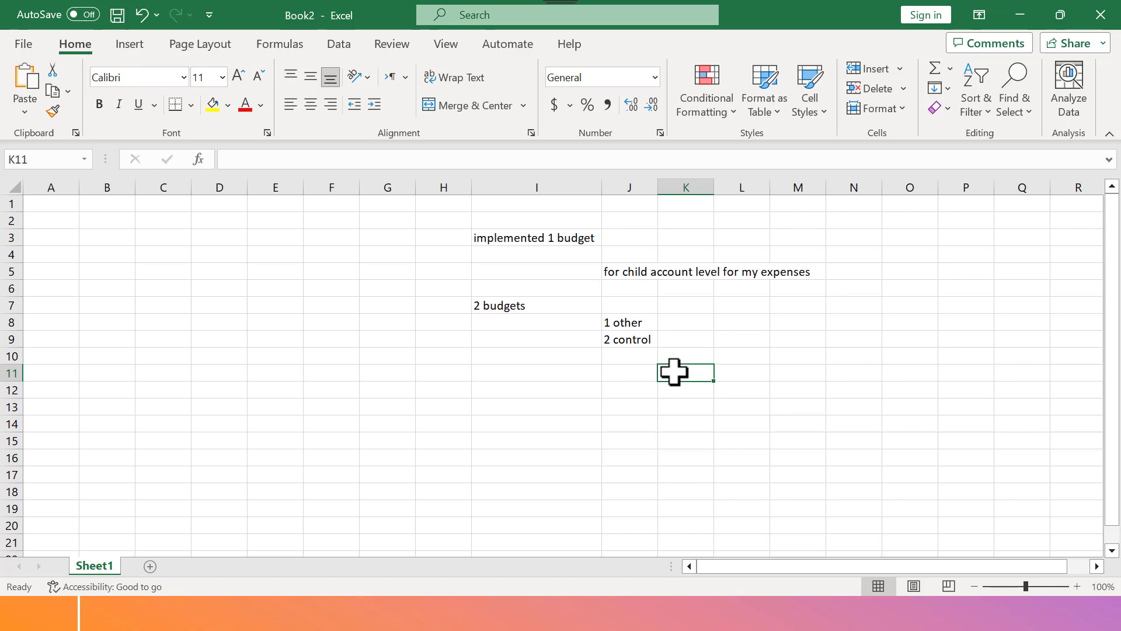
# Switch to the Oracle Fusion Cloud Applications window in Chrome
pyautogui.hotkey('alt', 'Tab')
pyautogui.hotkey('alt', 'Tab')
pyautogui.hotkey('alt', 'Tab')
pyautogui.hotkey('alt', 'Tab')
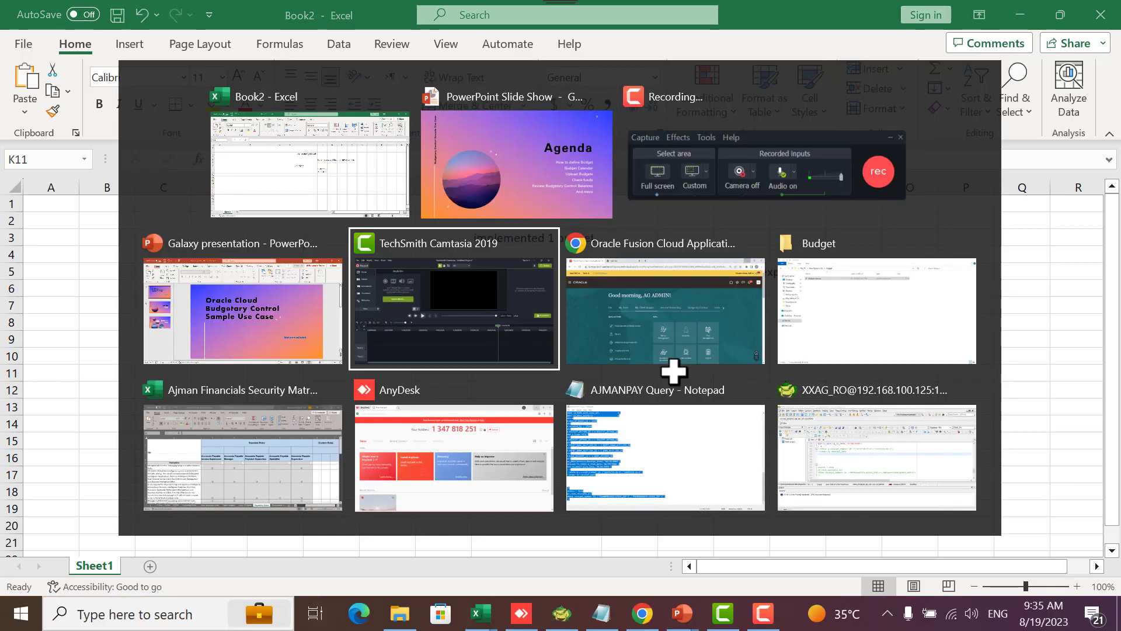
pyautogui.hotkey('alt', 'Tab')
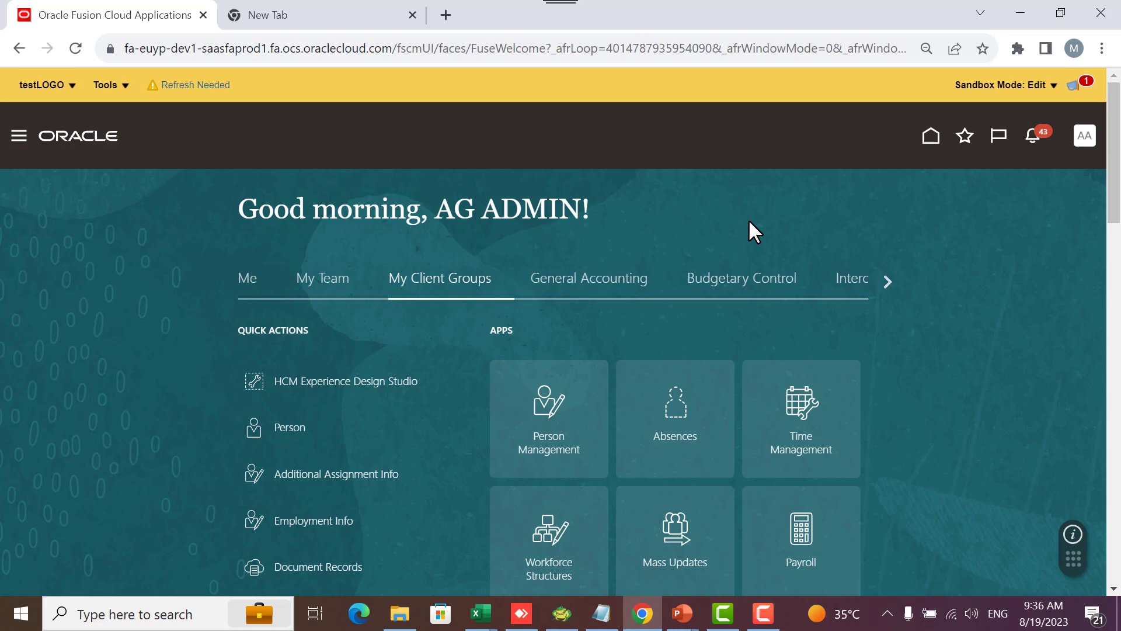
pyautogui.click(759, 613)
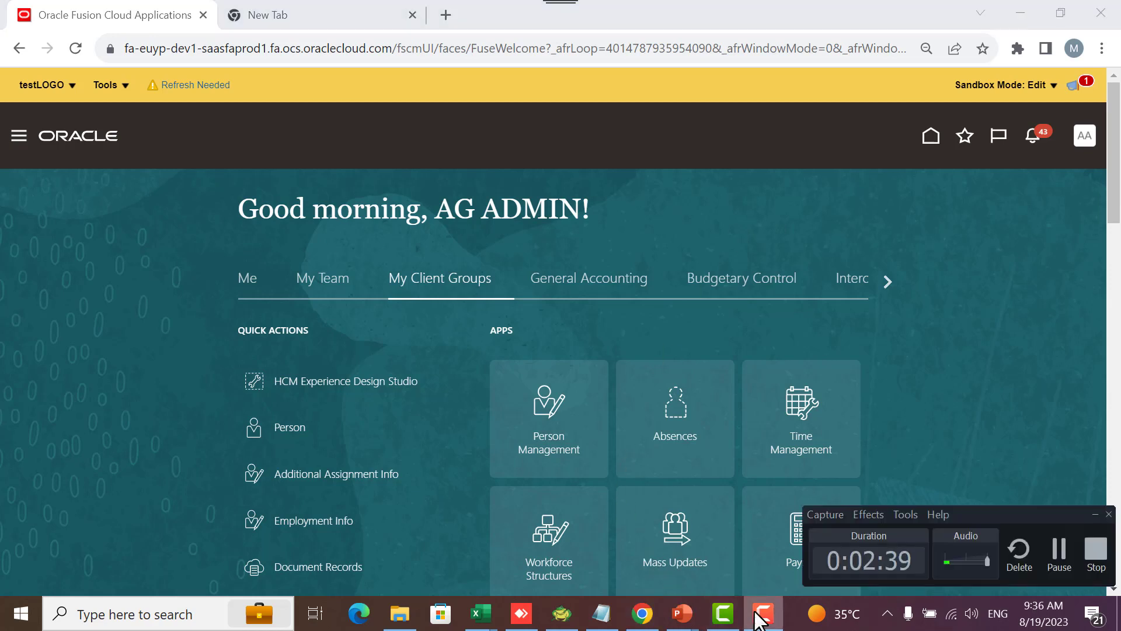
pyautogui.click(756, 613)
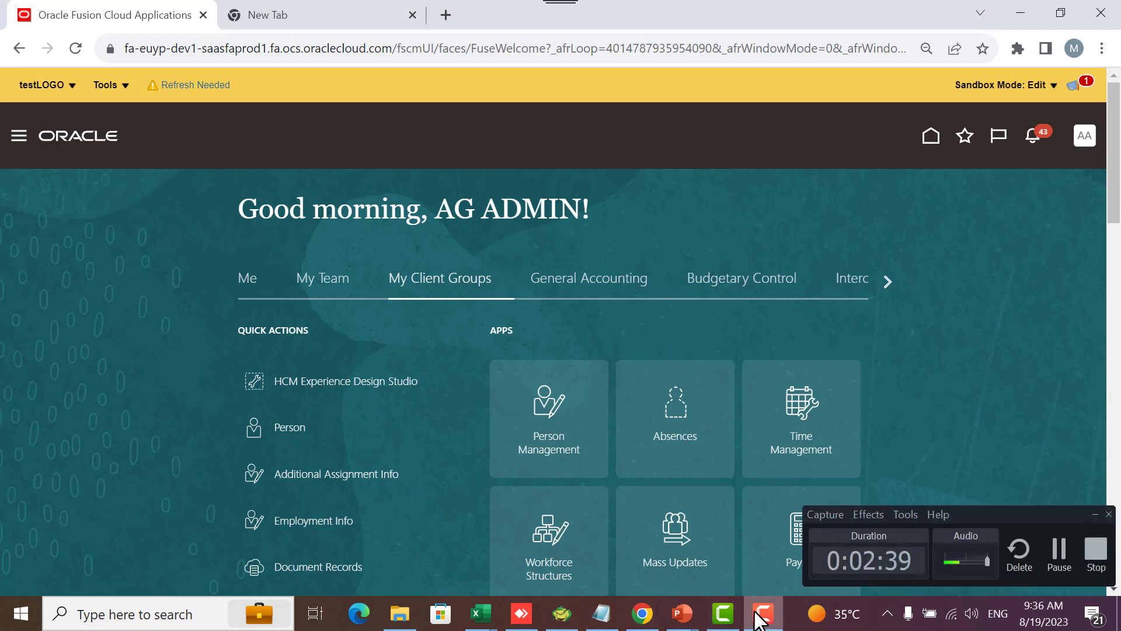
# Go to Setup and Maintenance under My Enterprise and switch the setup offering to Financials
pyautogui.click(26, 134)
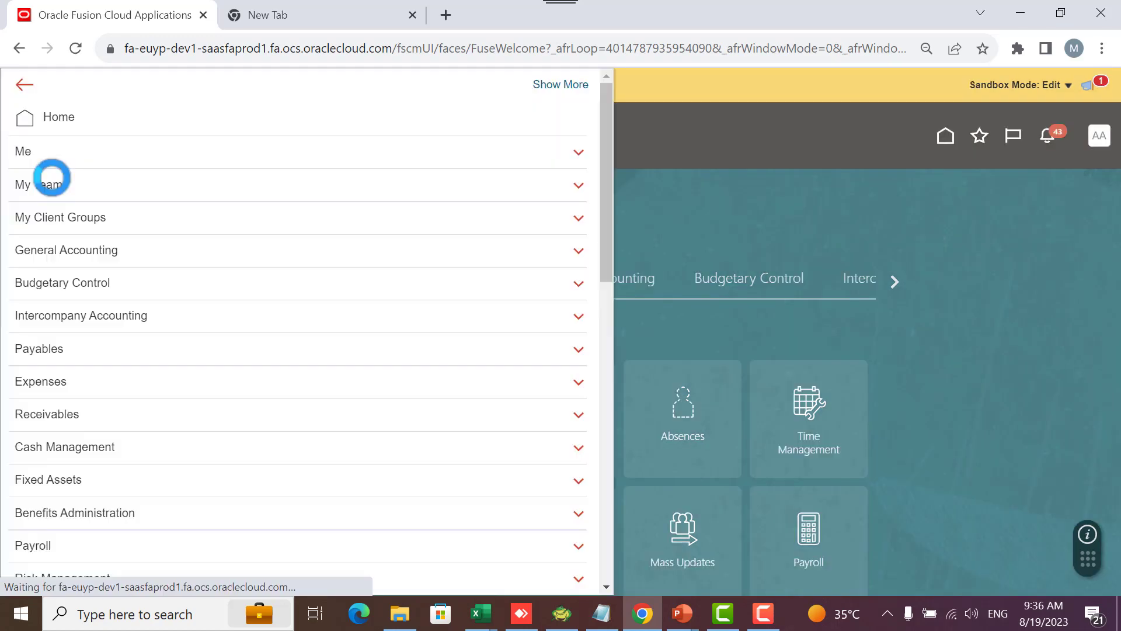
pyautogui.scroll(-10, 142, 267)
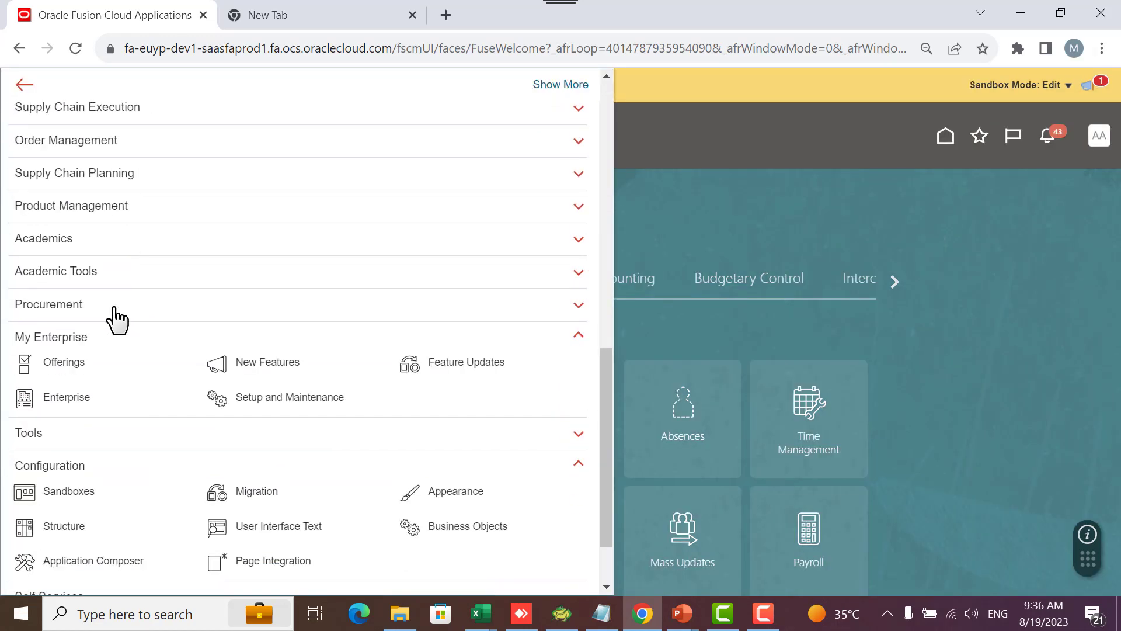
pyautogui.click(286, 398)
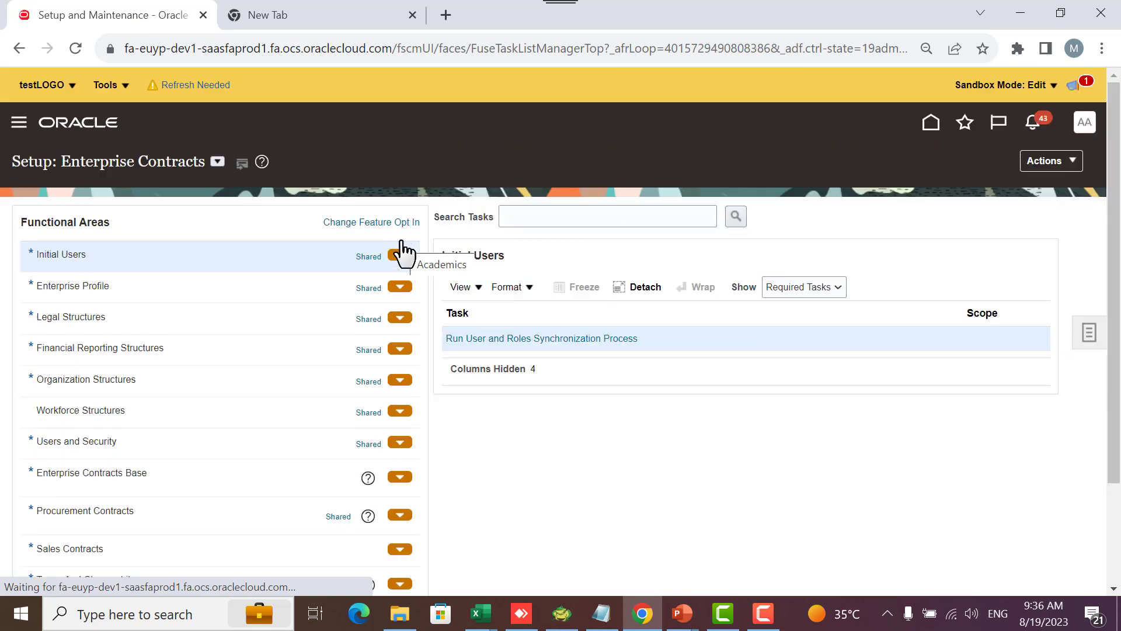
pyautogui.click(219, 164)
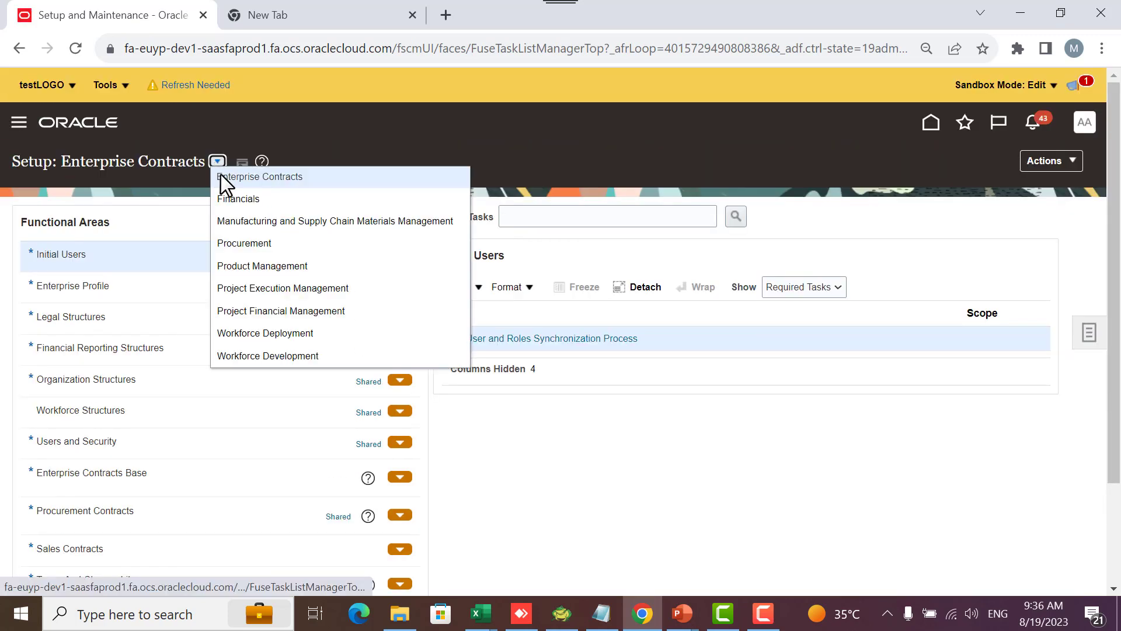
pyautogui.click(230, 197)
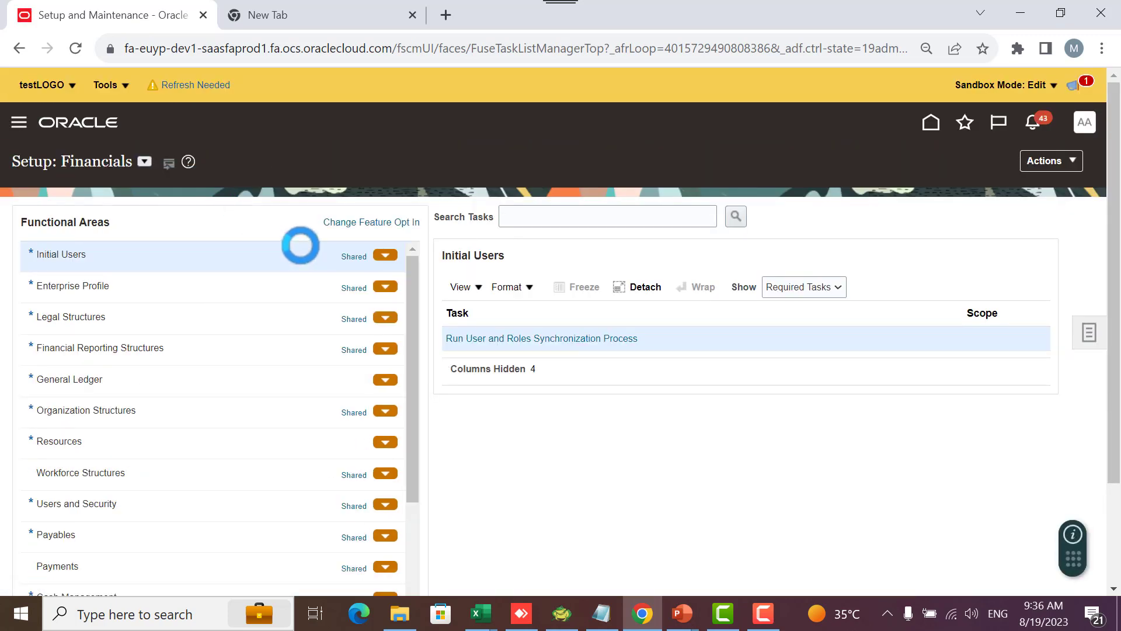
# Open the Manage Budgetary Control task of the Budgetary Control and Encumbrance Accounting functional area
pyautogui.scroll(-6, 264, 299)
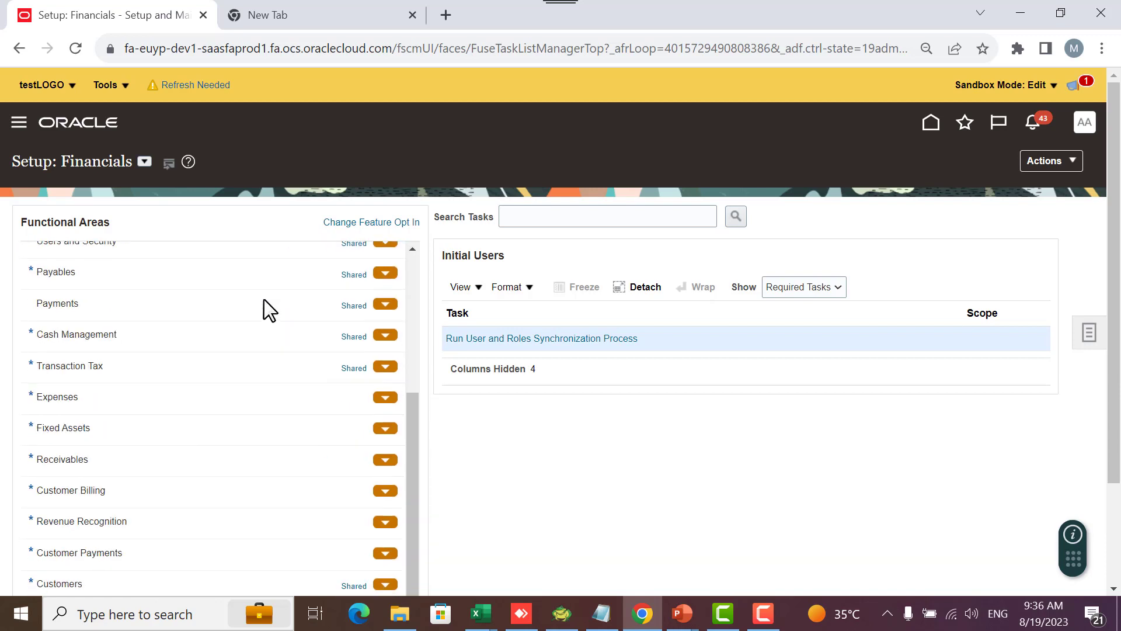
pyautogui.scroll(-3, 500, 362)
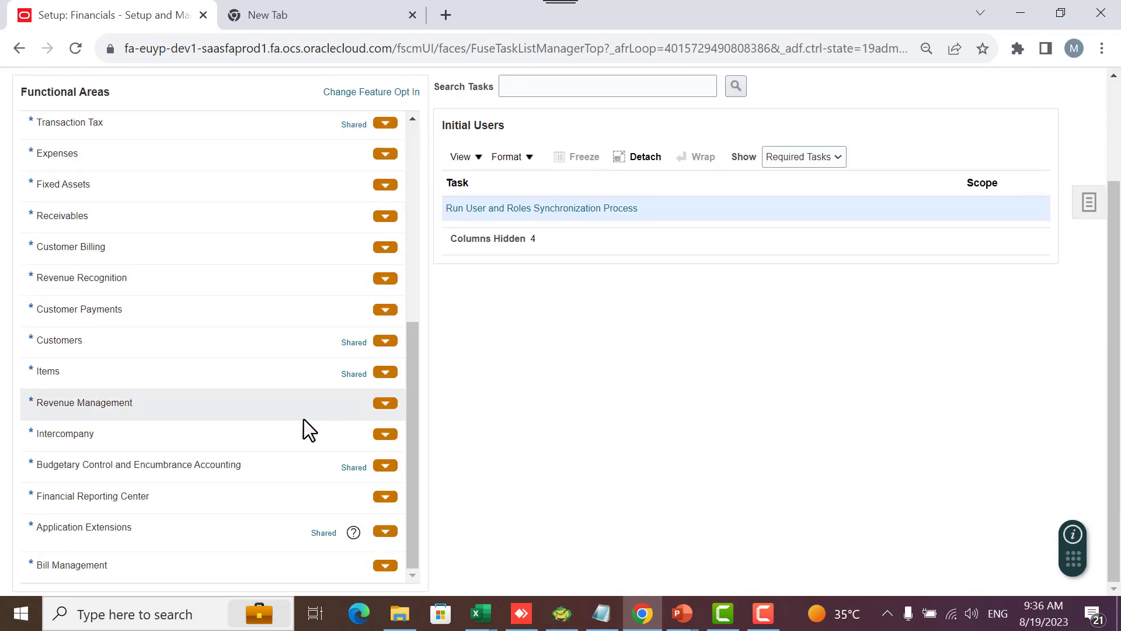
pyautogui.click(225, 462)
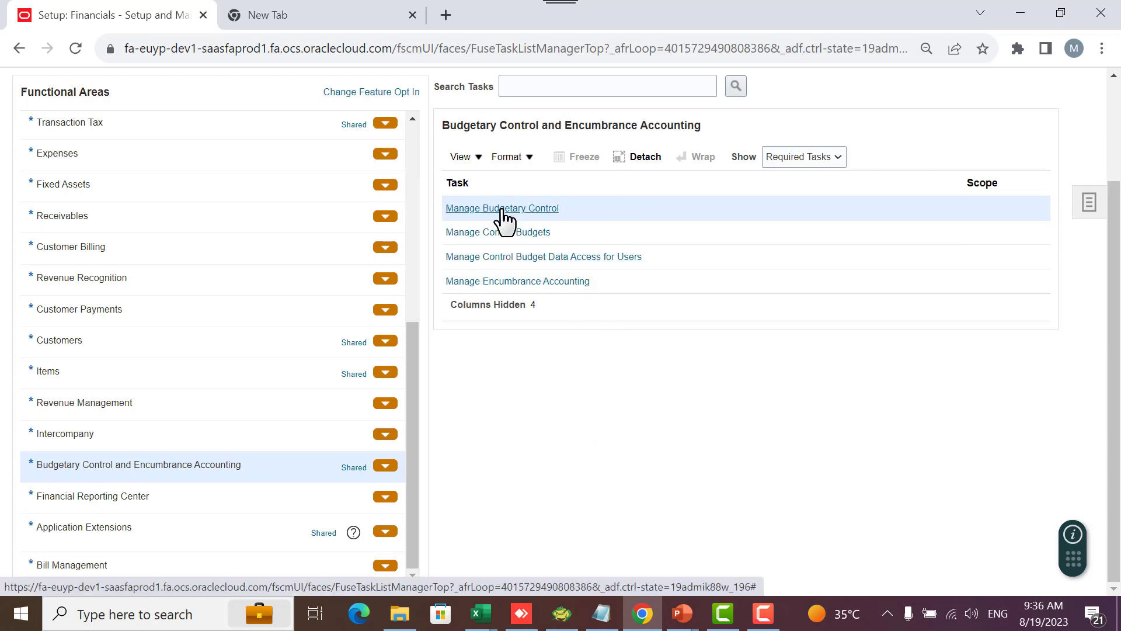
pyautogui.click(502, 210)
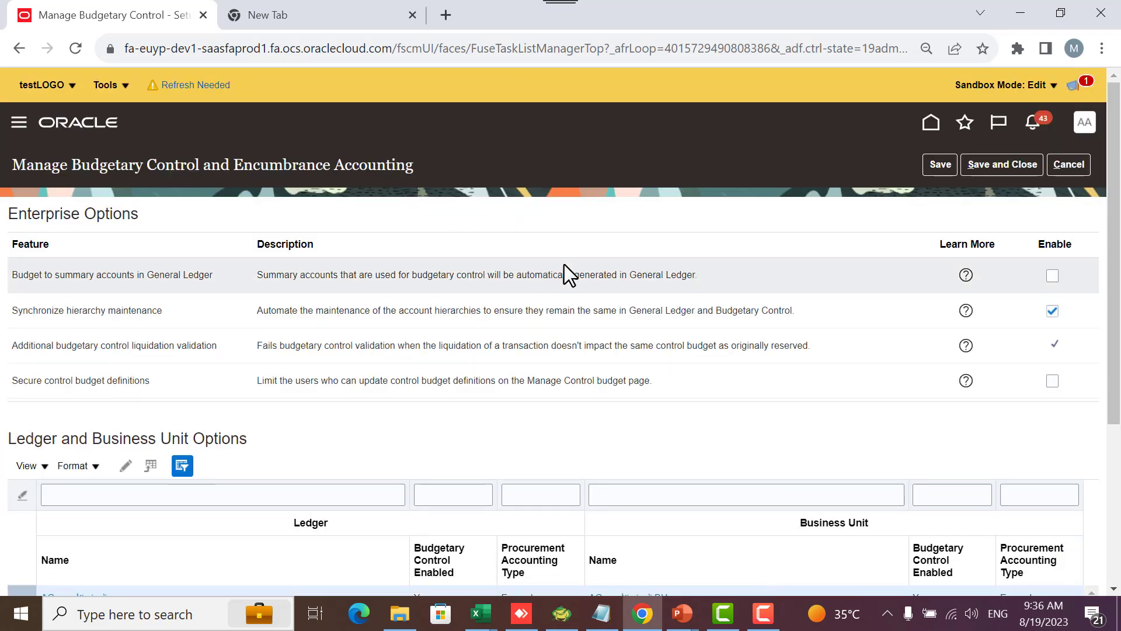
# Look over the enterprise and ledger options for budgetary control, and save and close the page
pyautogui.scroll(-2, 564, 264)
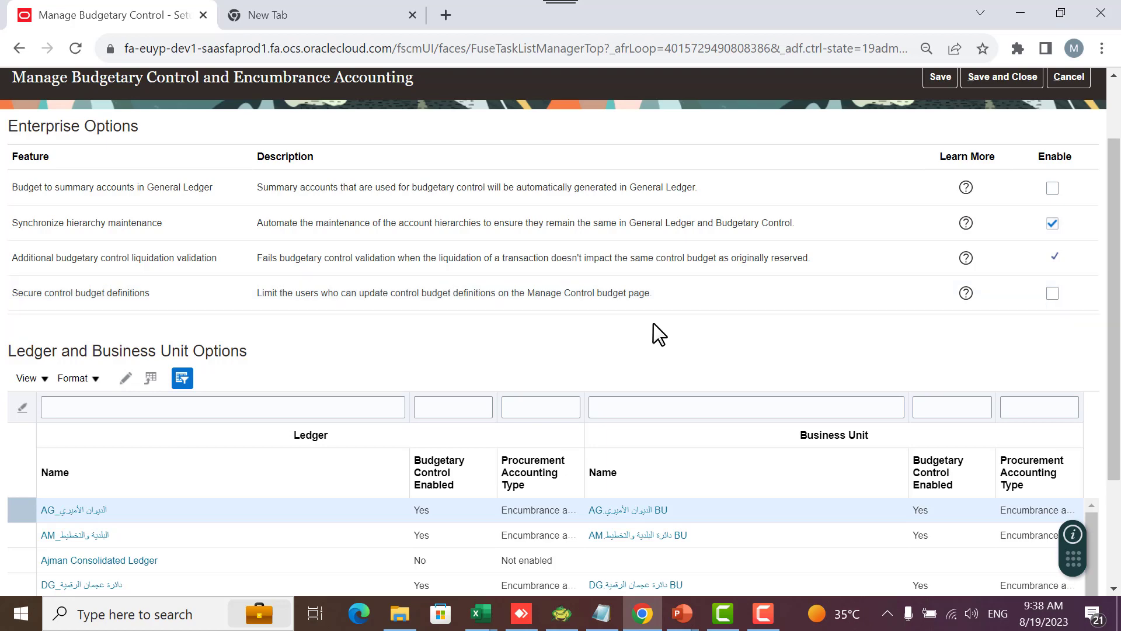
pyautogui.scroll(2, 656, 333)
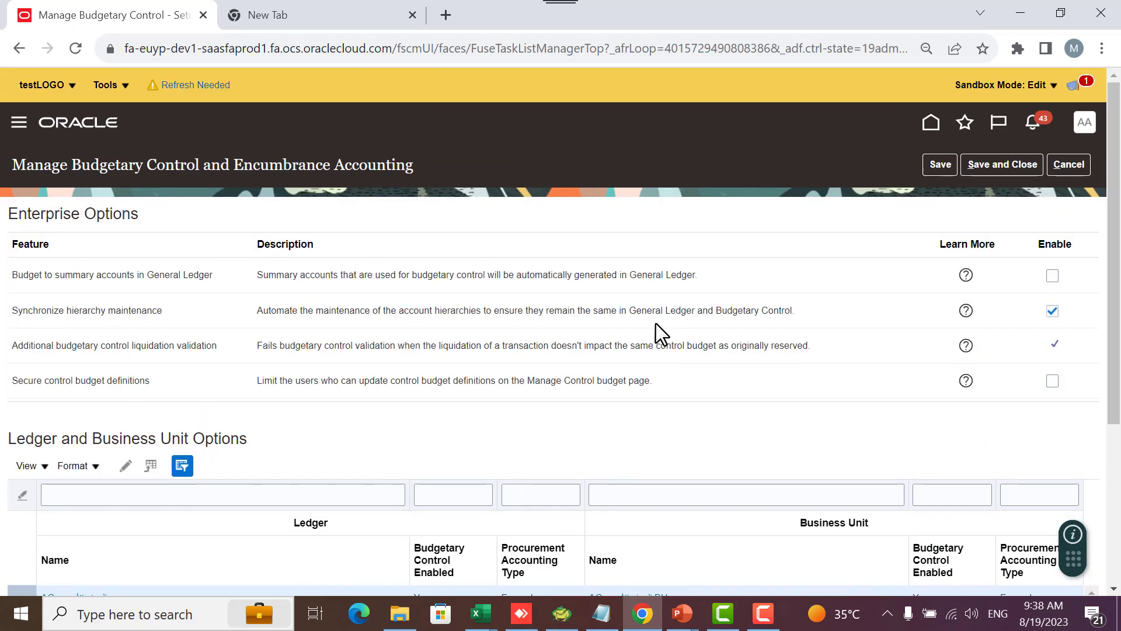
pyautogui.click(1018, 163)
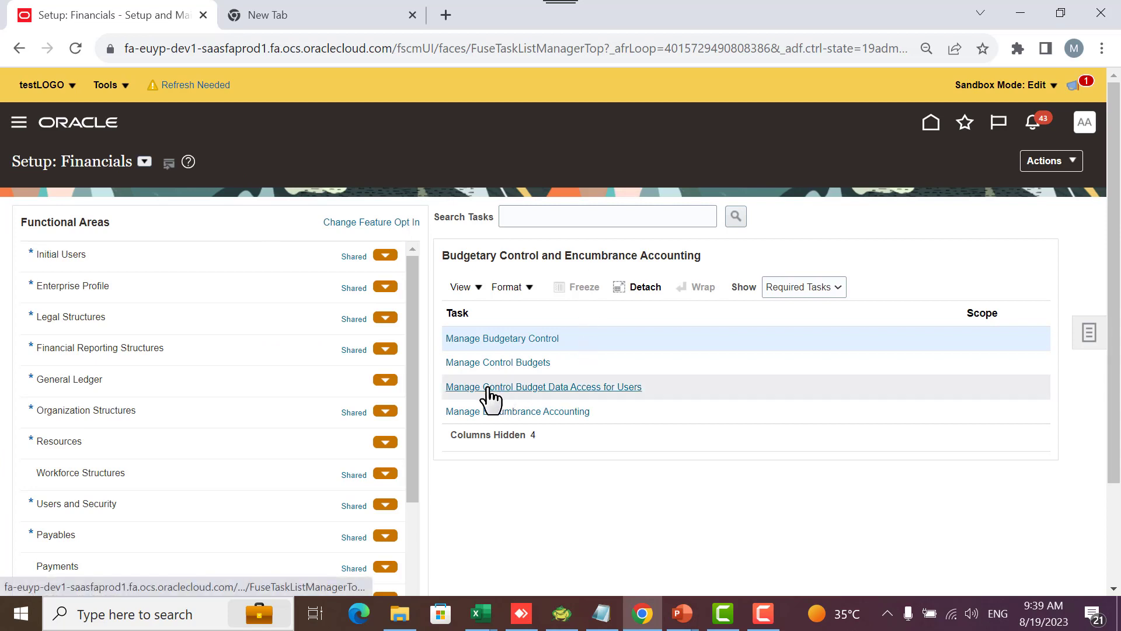
# Open the Manage Control Budget Data Access for Users task and search users without data access for user name ag.admin
pyautogui.click(573, 387)
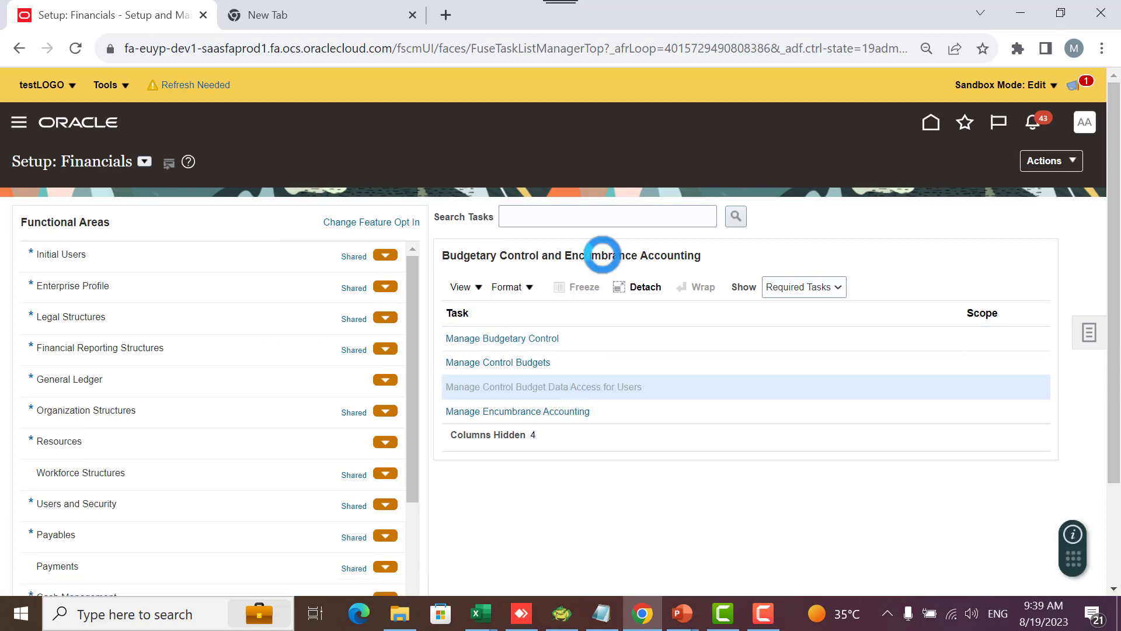
pyautogui.scroll(-2, 210, 267)
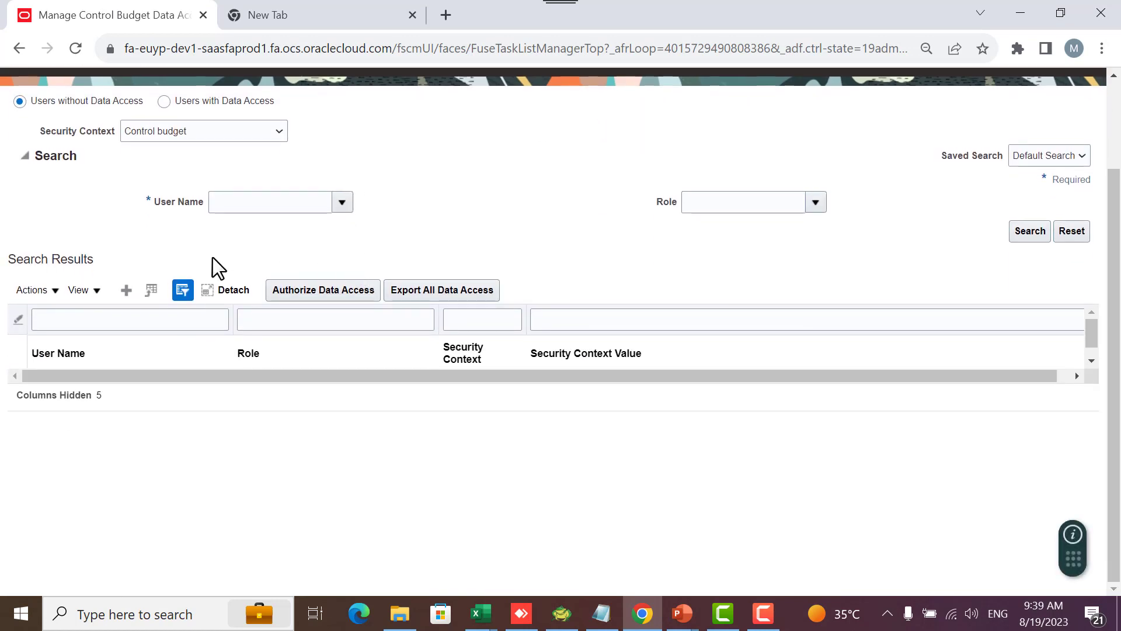
pyautogui.click(267, 209)
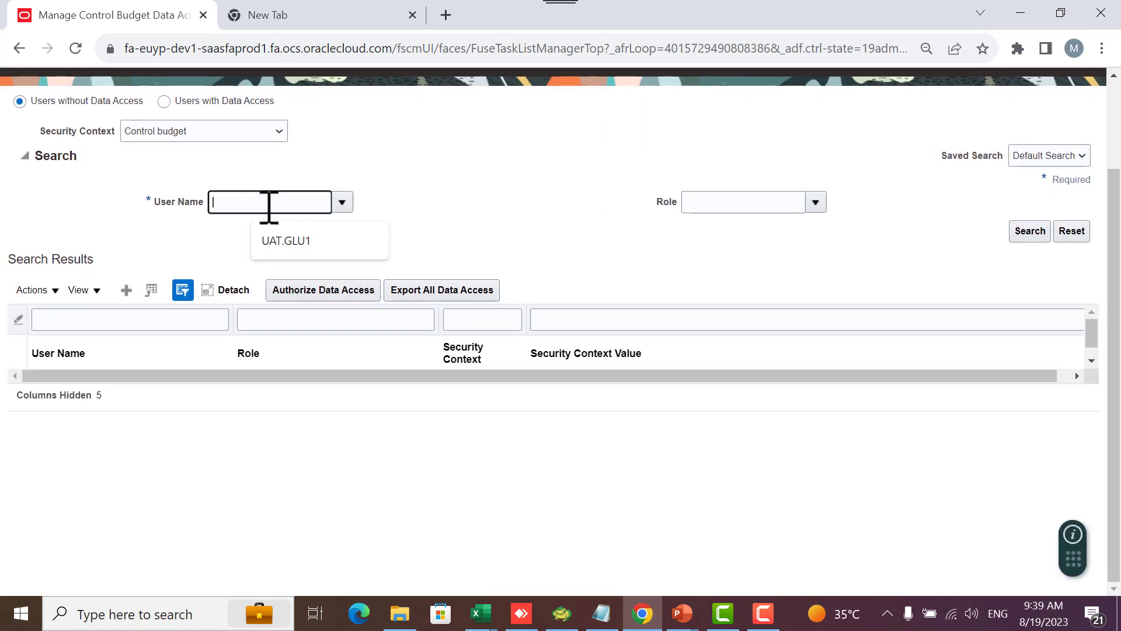
pyautogui.click(280, 237)
pyautogui.doubleClick(216, 204)
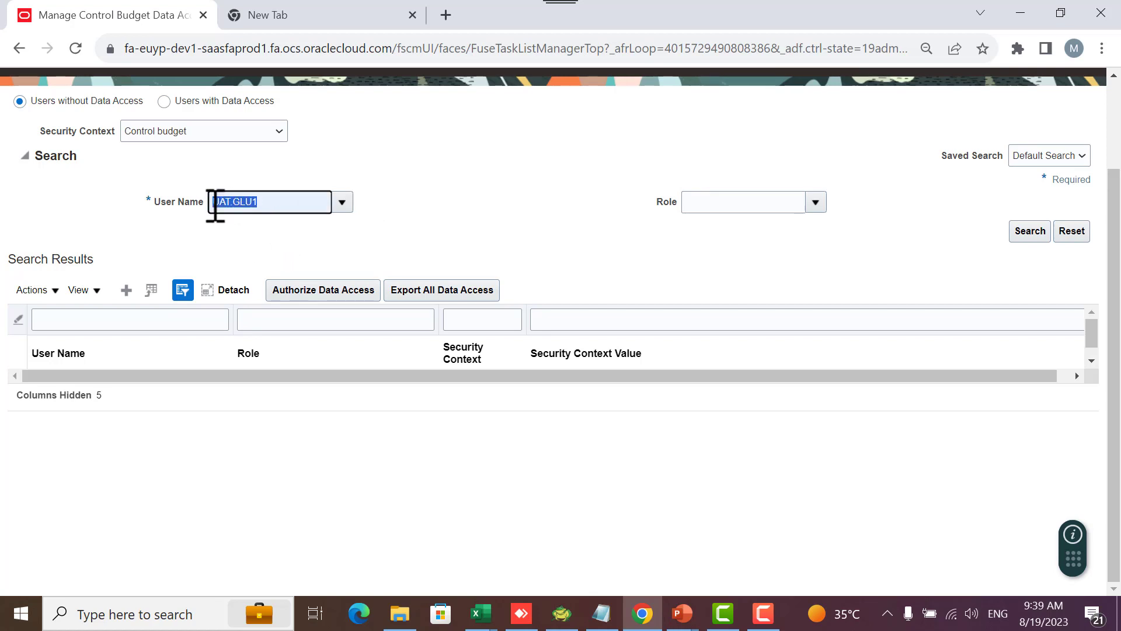
pyautogui.write('ag.admin')
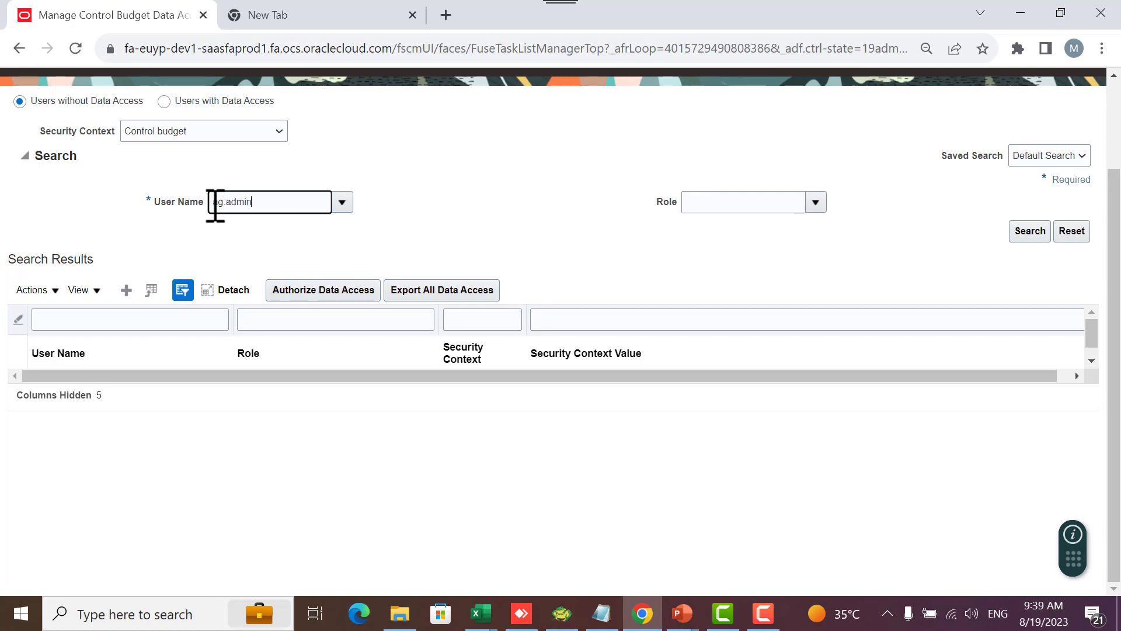
pyautogui.click(1031, 235)
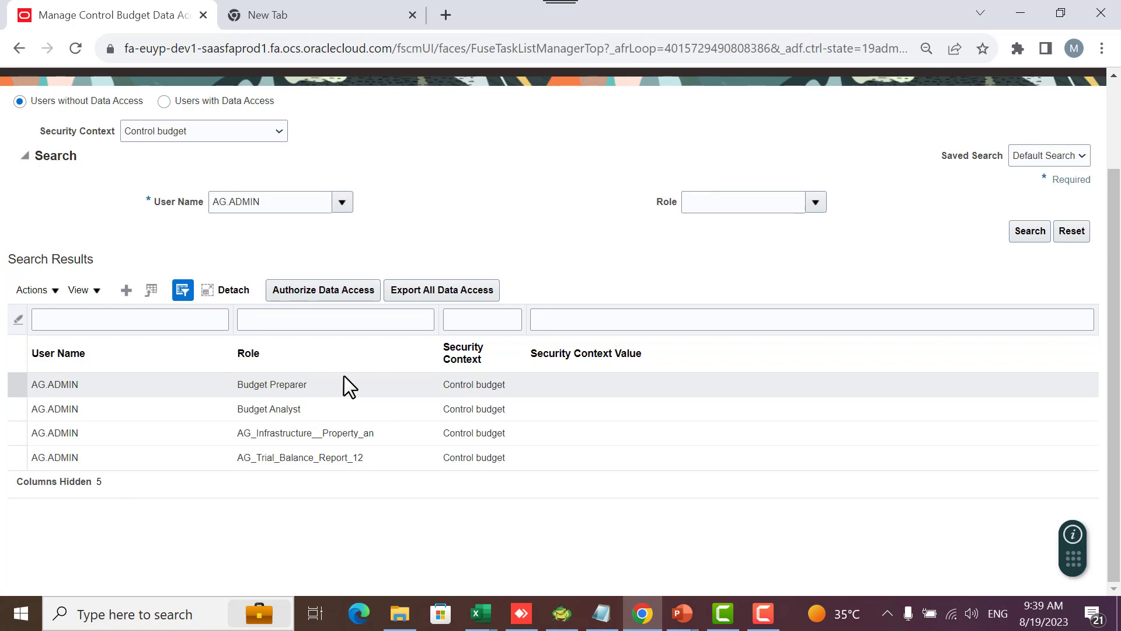
# Start a new data access entry for user AG.ADMIN
pyautogui.click(127, 288)
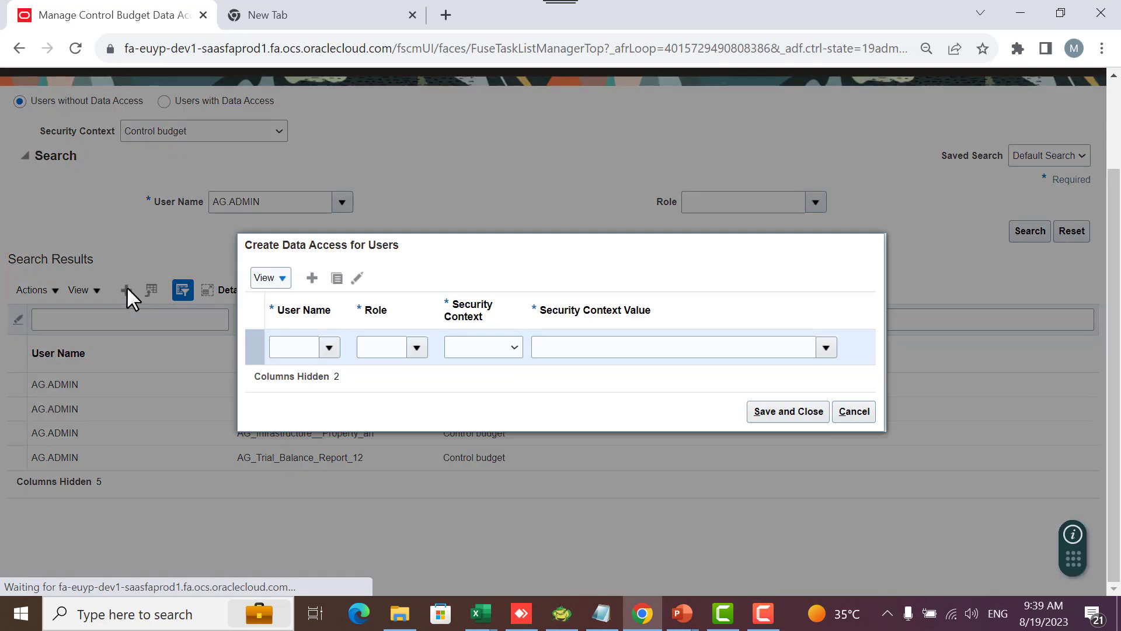
pyautogui.click(309, 348)
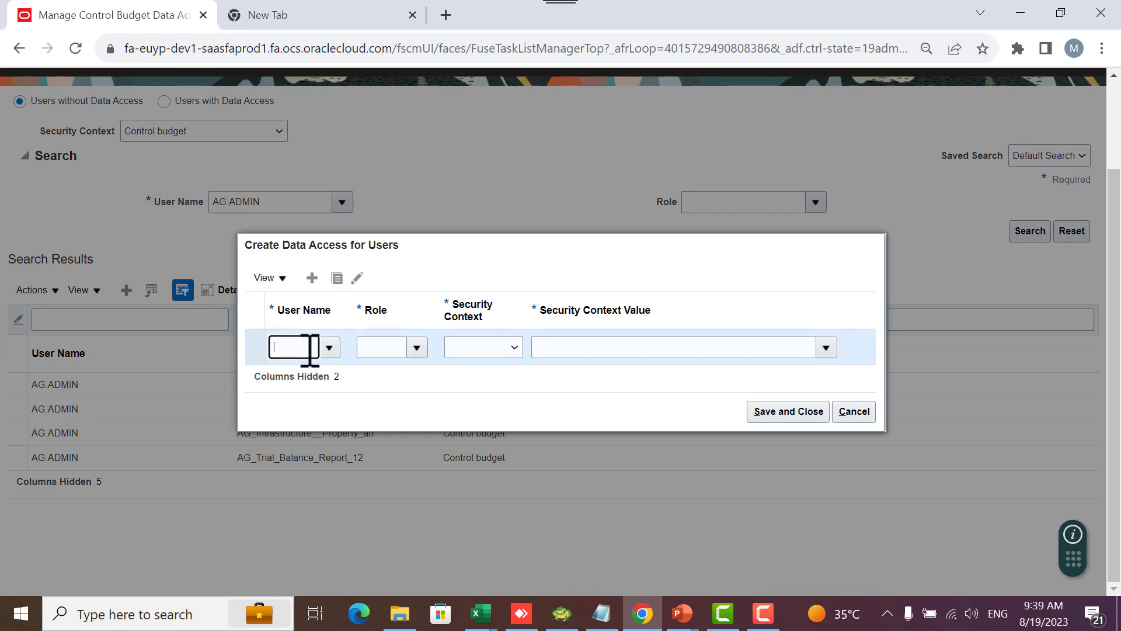
pyautogui.write('ag.admin')
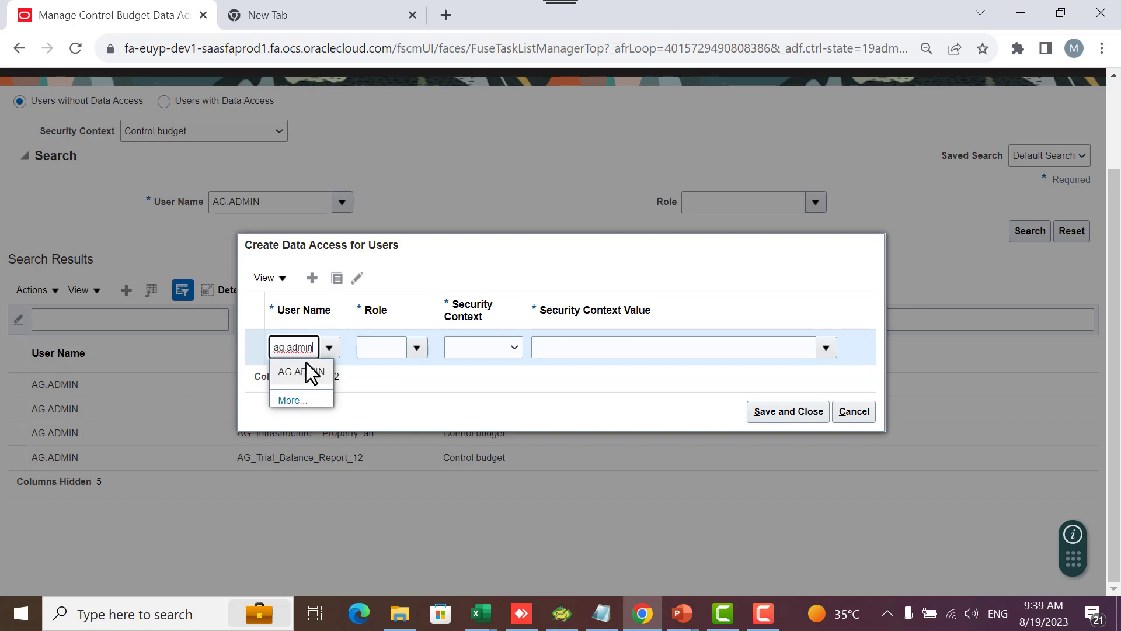
pyautogui.click(306, 366)
# Search the roles for budget and assign the Budget Manager role to the new data access entry
pyautogui.click(417, 348)
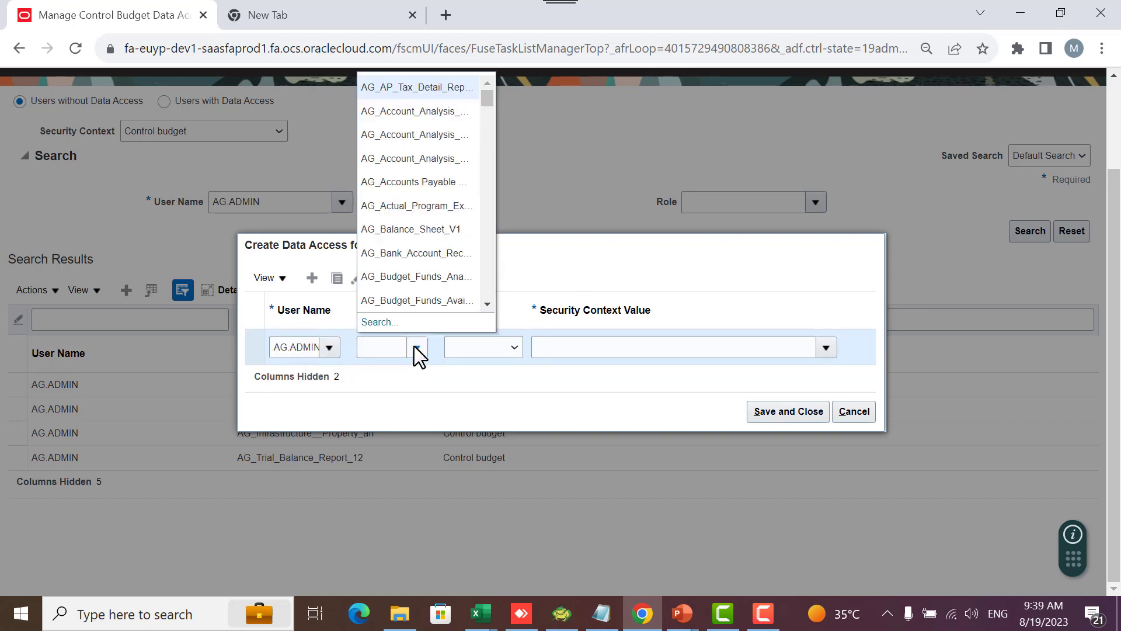
pyautogui.click(378, 323)
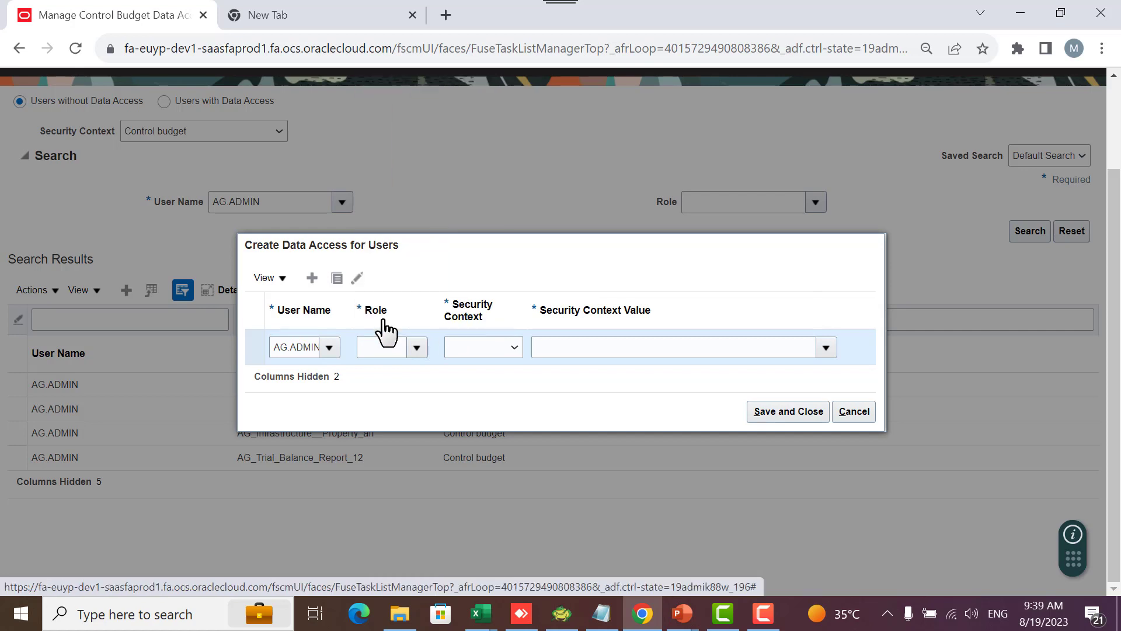
pyautogui.click(539, 306)
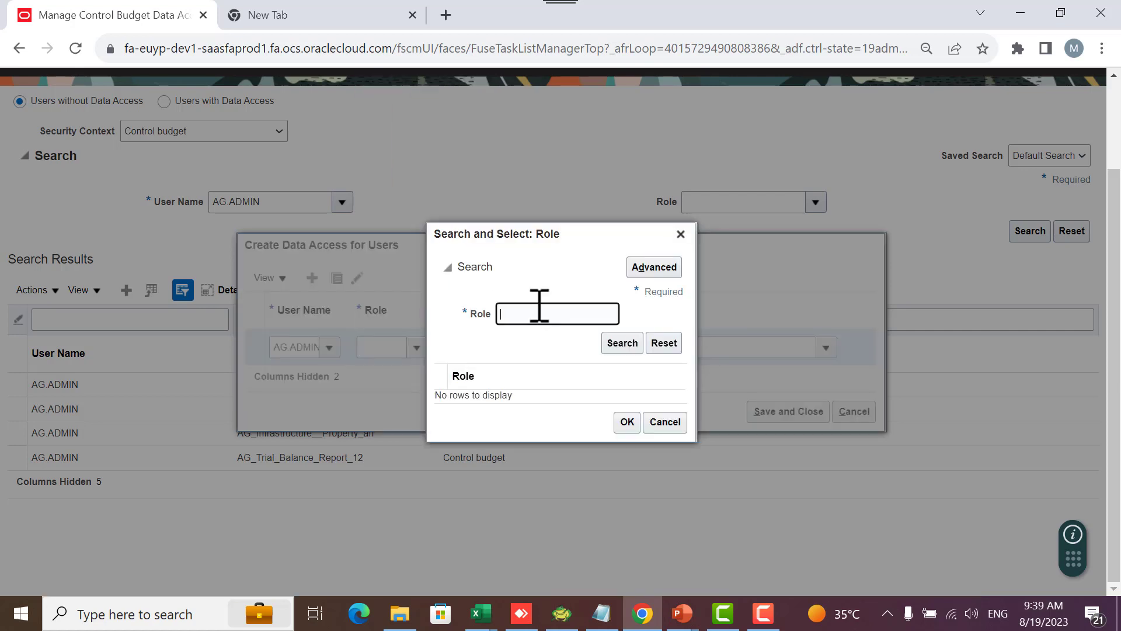
pyautogui.write('budget')
pyautogui.press('Return')
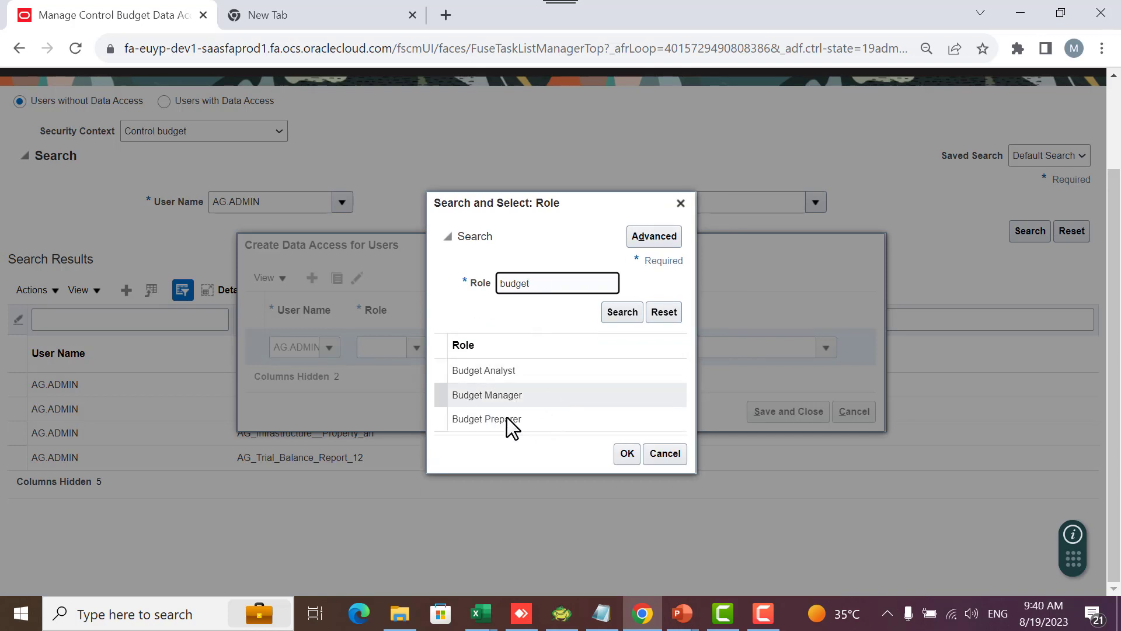
pyautogui.click(489, 396)
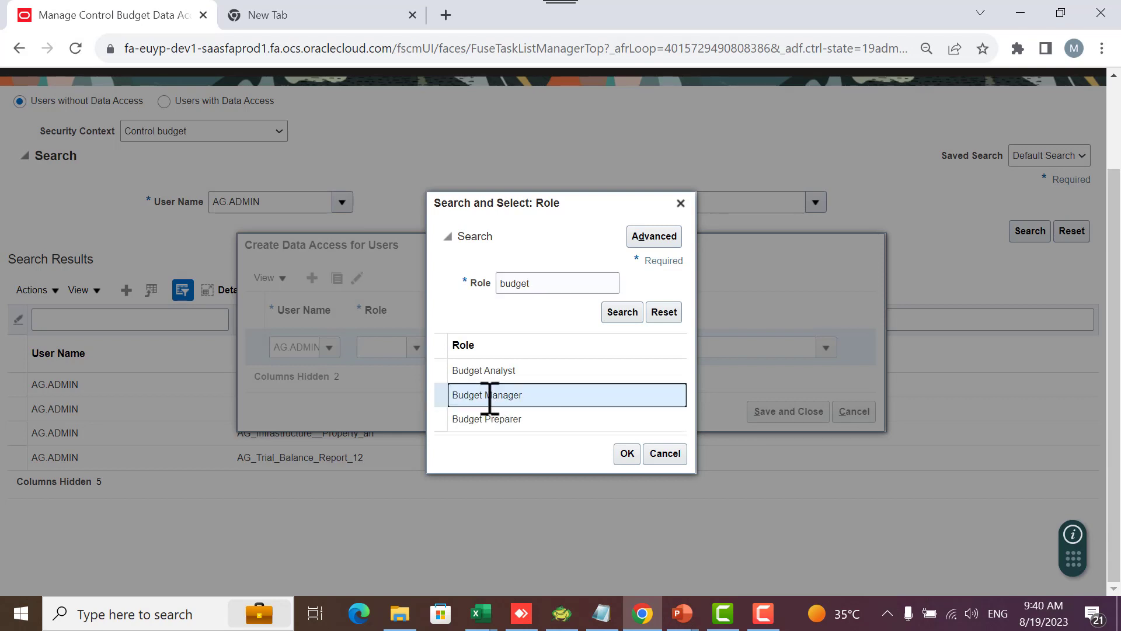
pyautogui.click(623, 454)
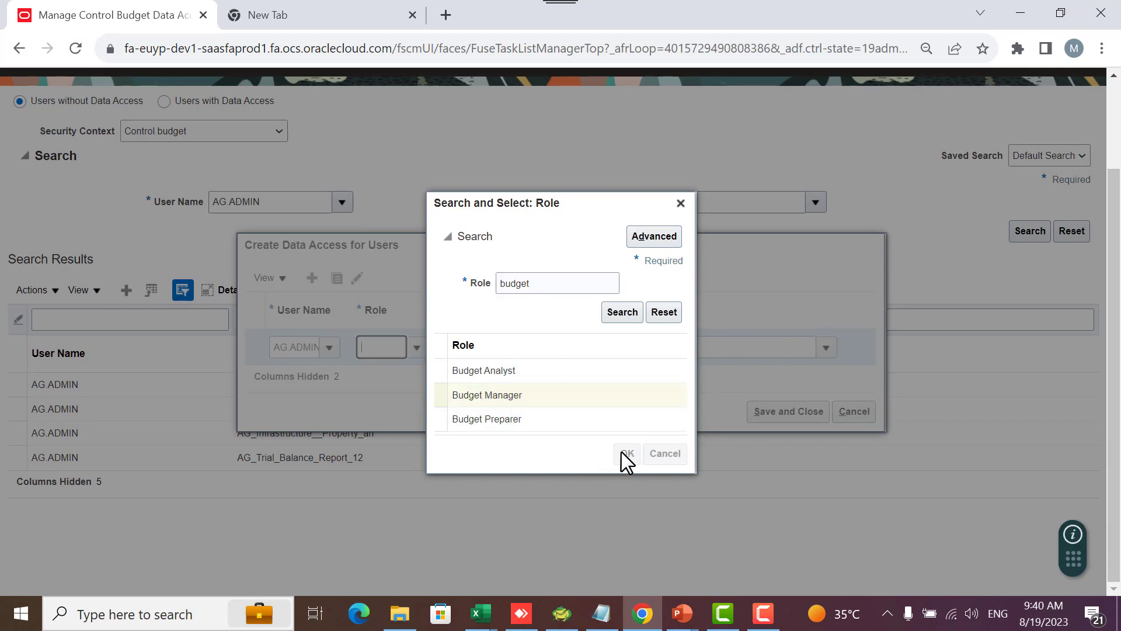
# Set the entry's security context to Control budget and search the security context values for MS
pyautogui.click(515, 349)
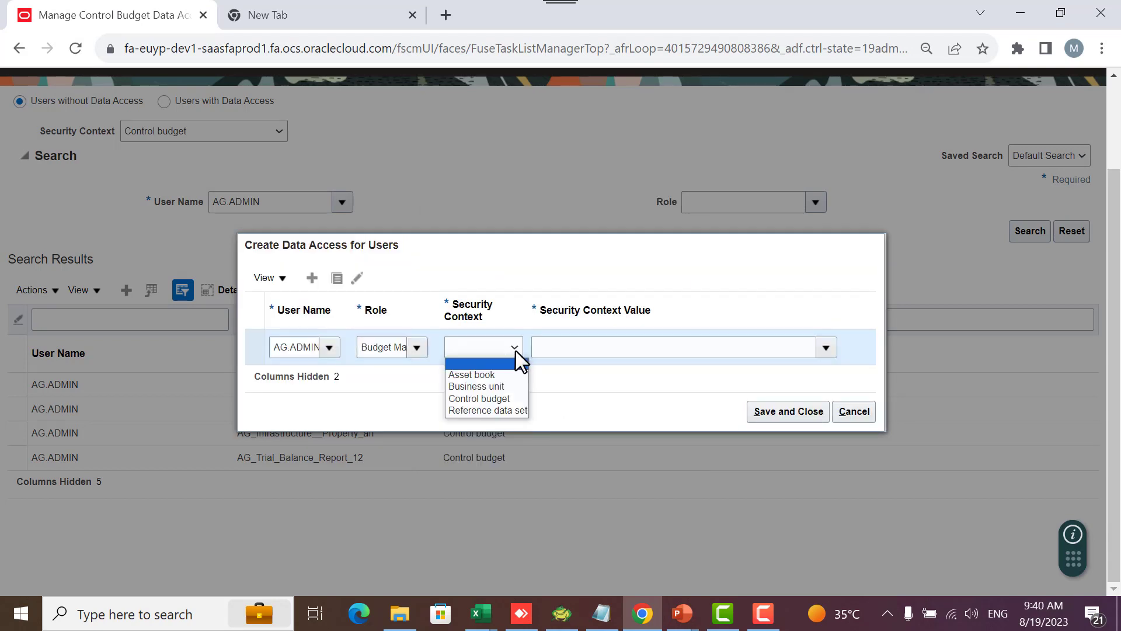
pyautogui.click(506, 400)
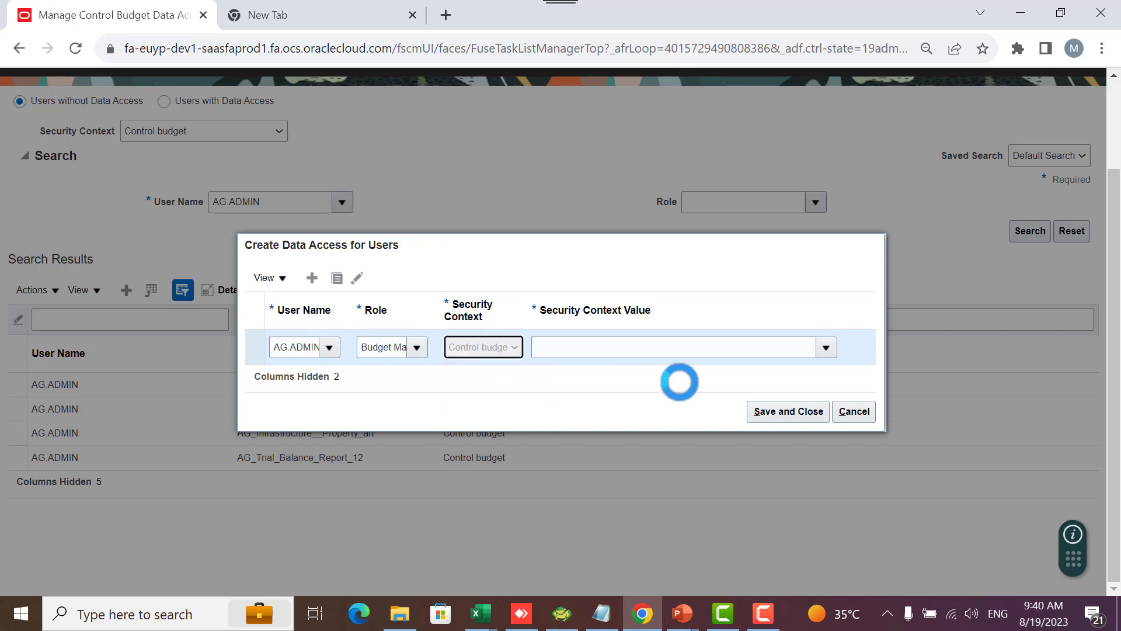
pyautogui.click(825, 348)
pyautogui.scroll(-5, 649, 199)
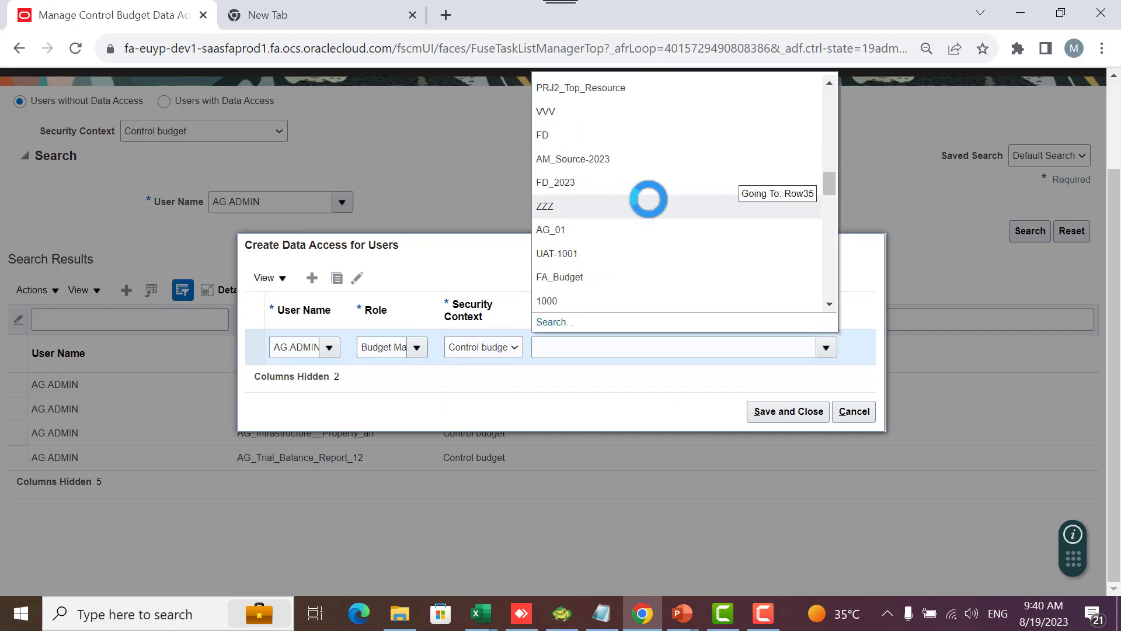
pyautogui.scroll(-5, 649, 199)
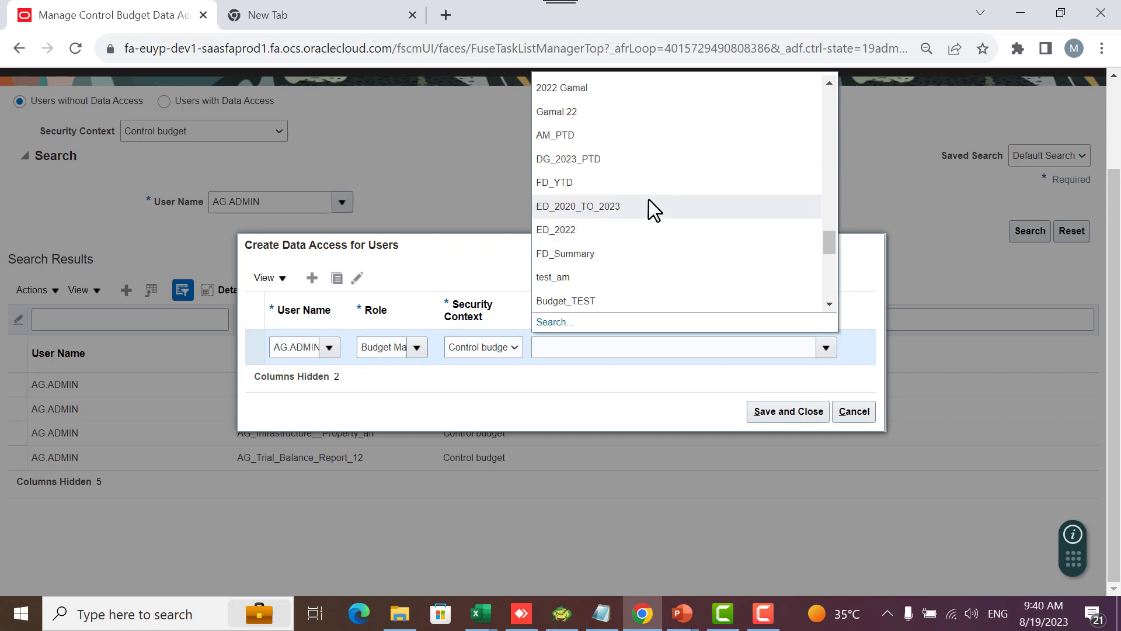
pyautogui.scroll(-2, 649, 200)
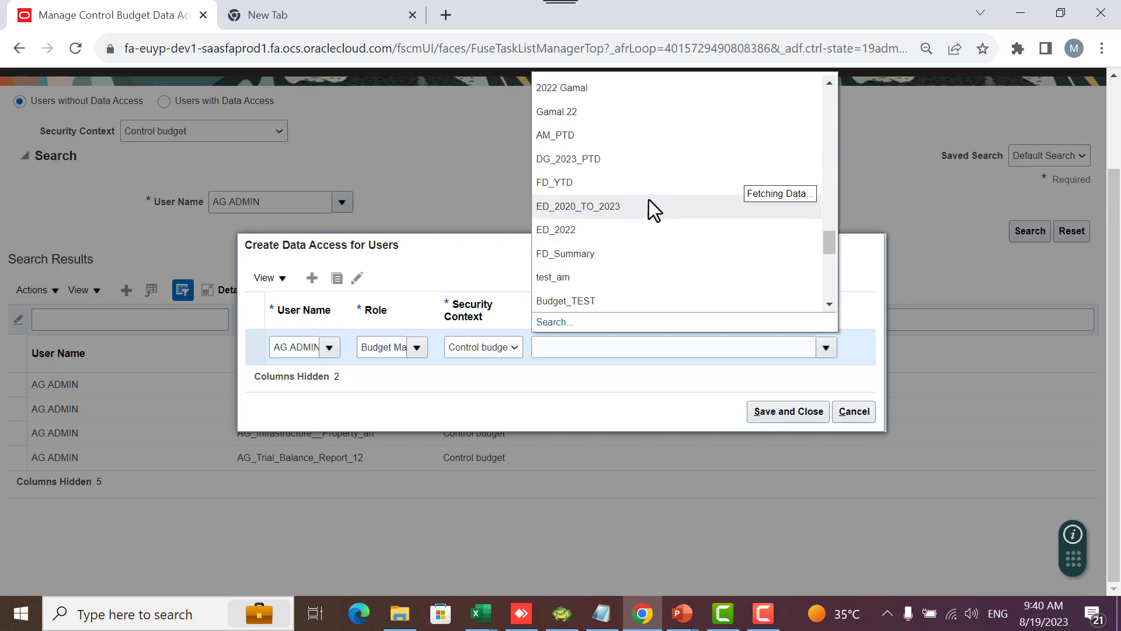
pyautogui.click(558, 321)
pyautogui.click(561, 304)
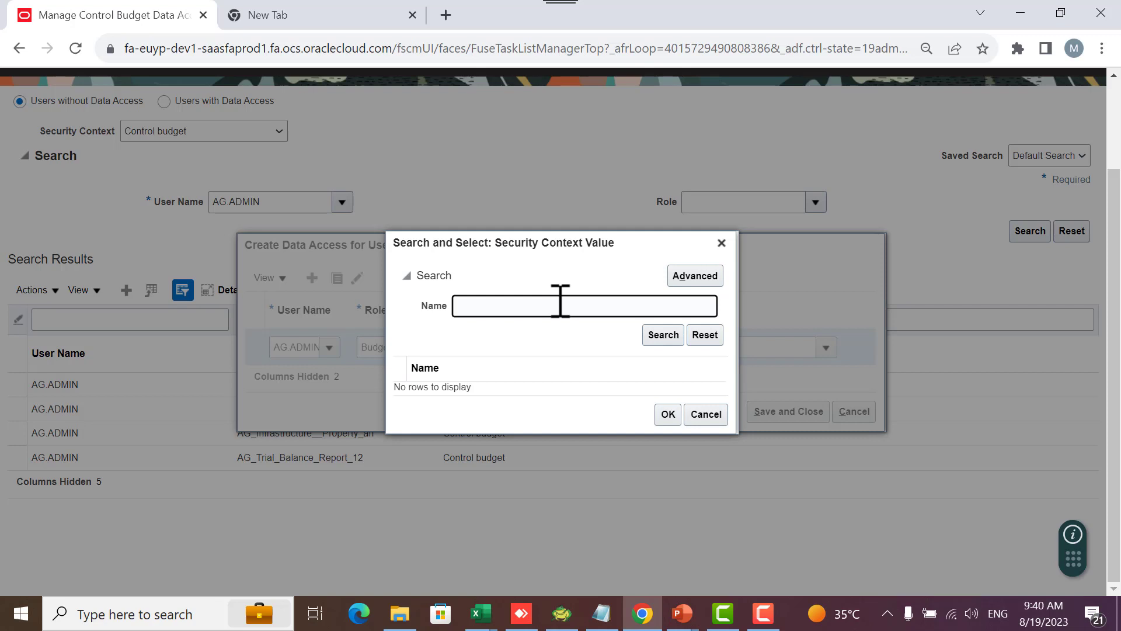
pyautogui.write('MS')
pyautogui.press('Return')
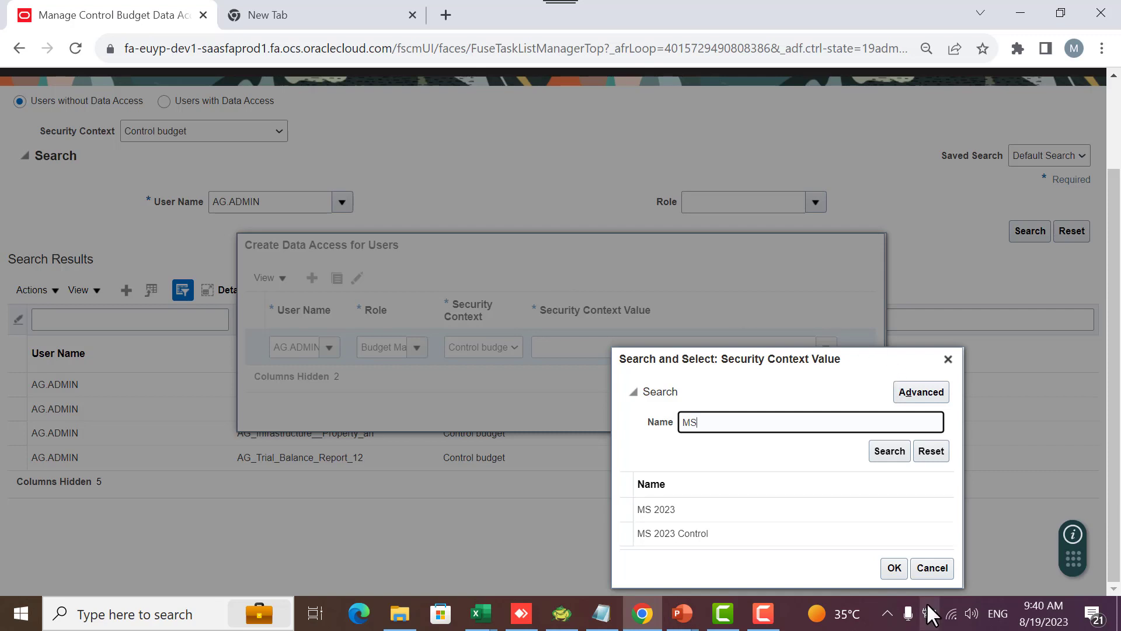
# Discard the new data access entry and return to the Financials setup tasks
pyautogui.click(929, 566)
pyautogui.click(858, 409)
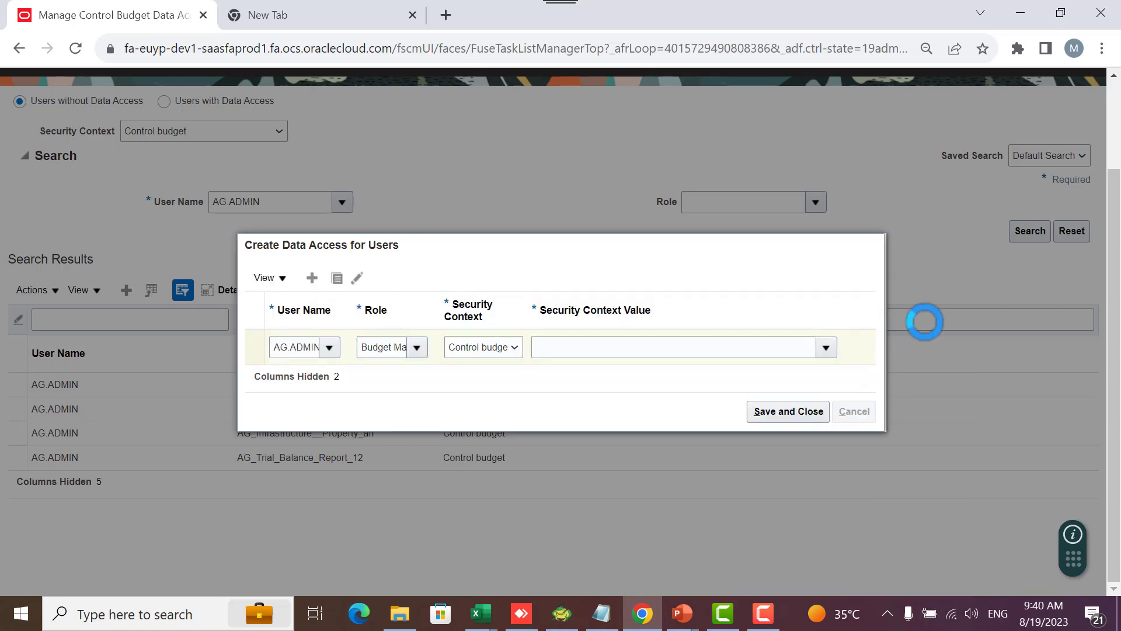
pyautogui.scroll(2, 912, 282)
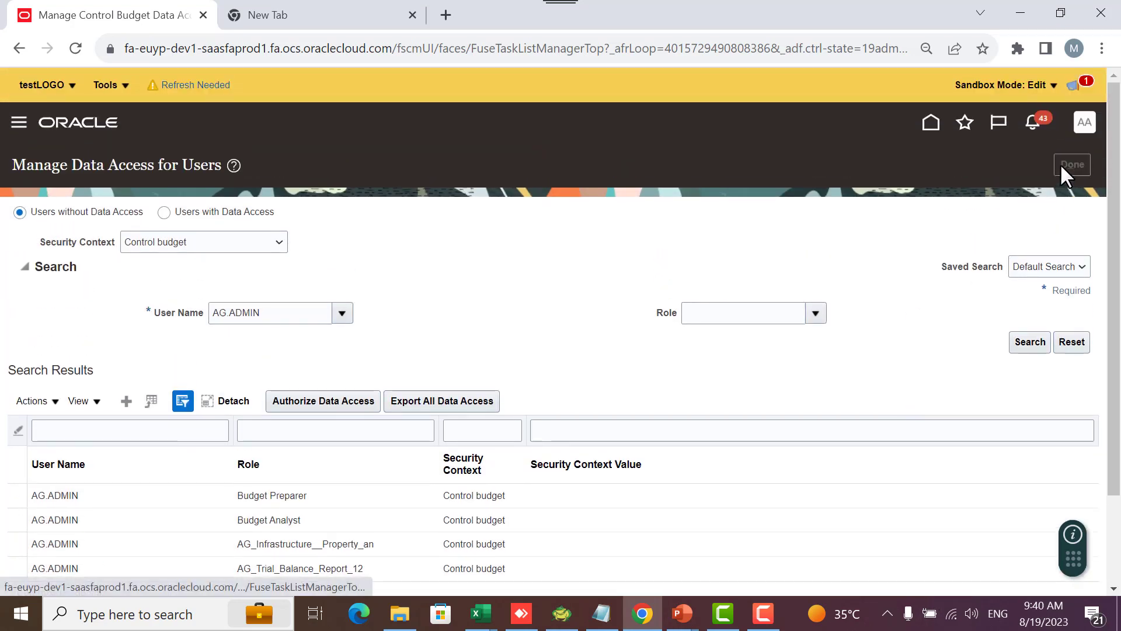
pyautogui.click(1059, 164)
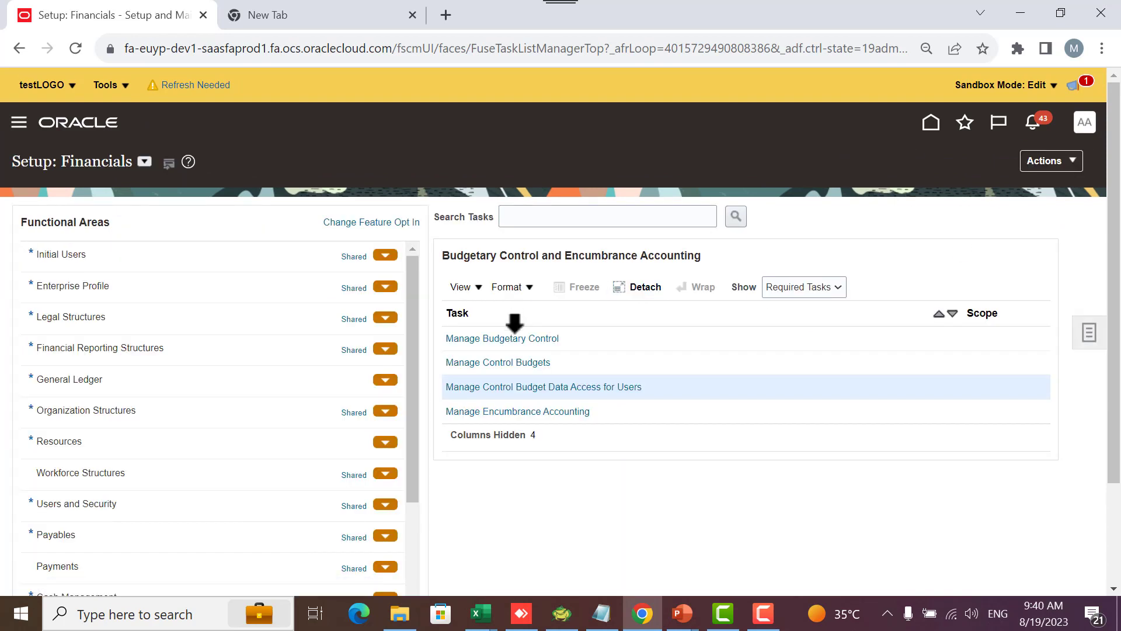
# Open the Manage Budgetary Control task and open the ledger whose name starts with FD_ for editing
pyautogui.click(509, 338)
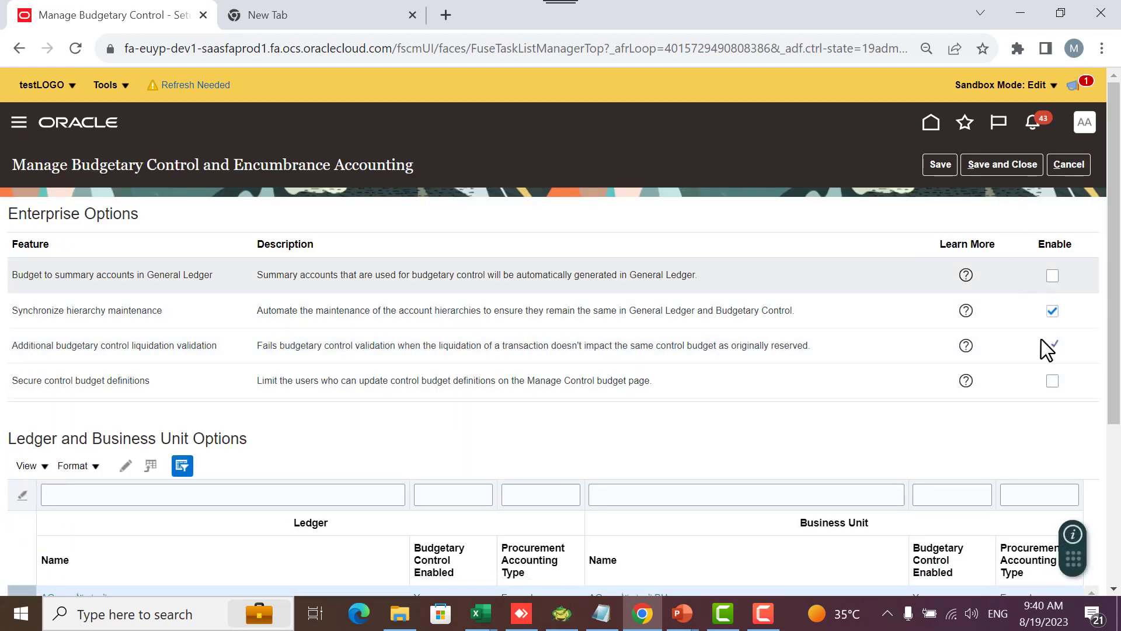
pyautogui.scroll(-4, 813, 329)
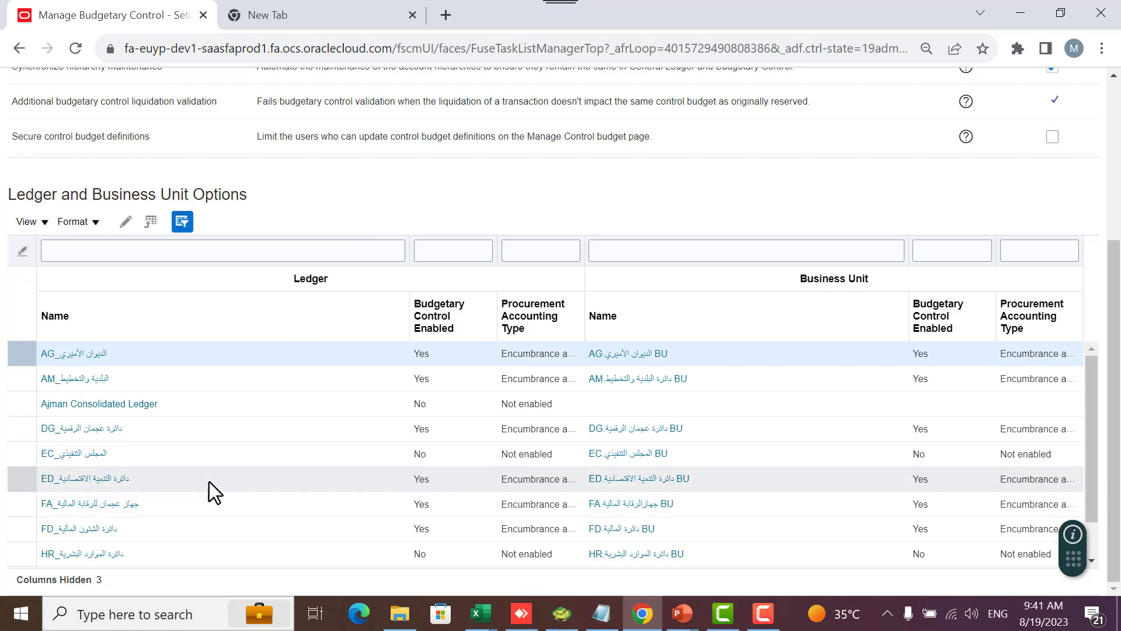
pyautogui.click(64, 532)
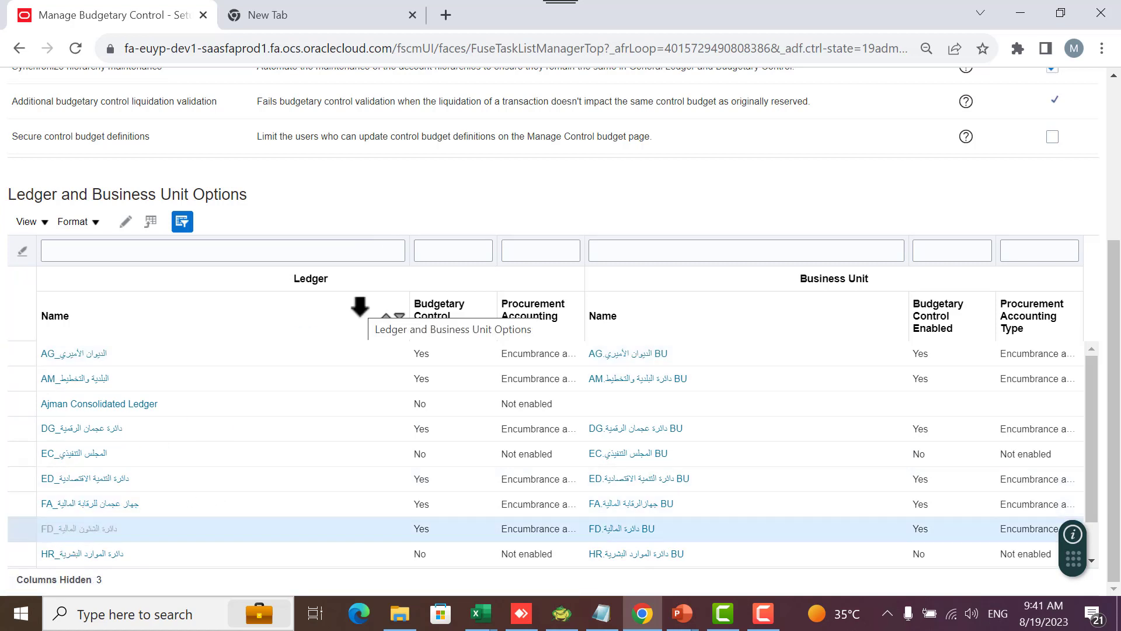
pyautogui.click(359, 306)
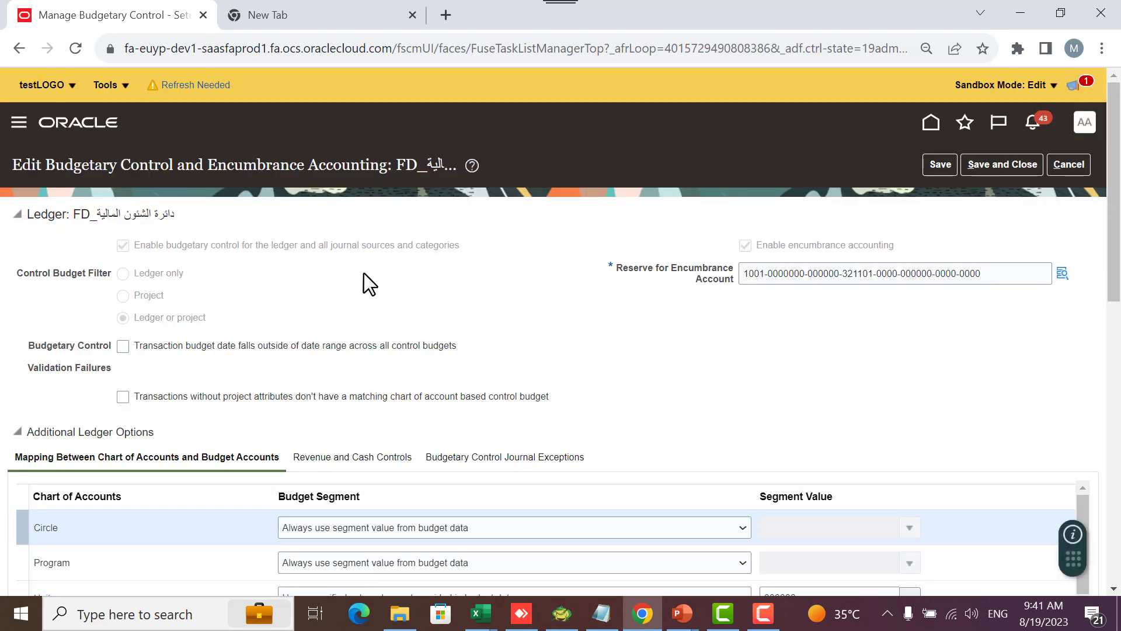
# Review the FD ledger's budgetary control options, its business unit settings and the mapping between chart of accounts and budget accounts
pyautogui.scroll(-7, 303, 283)
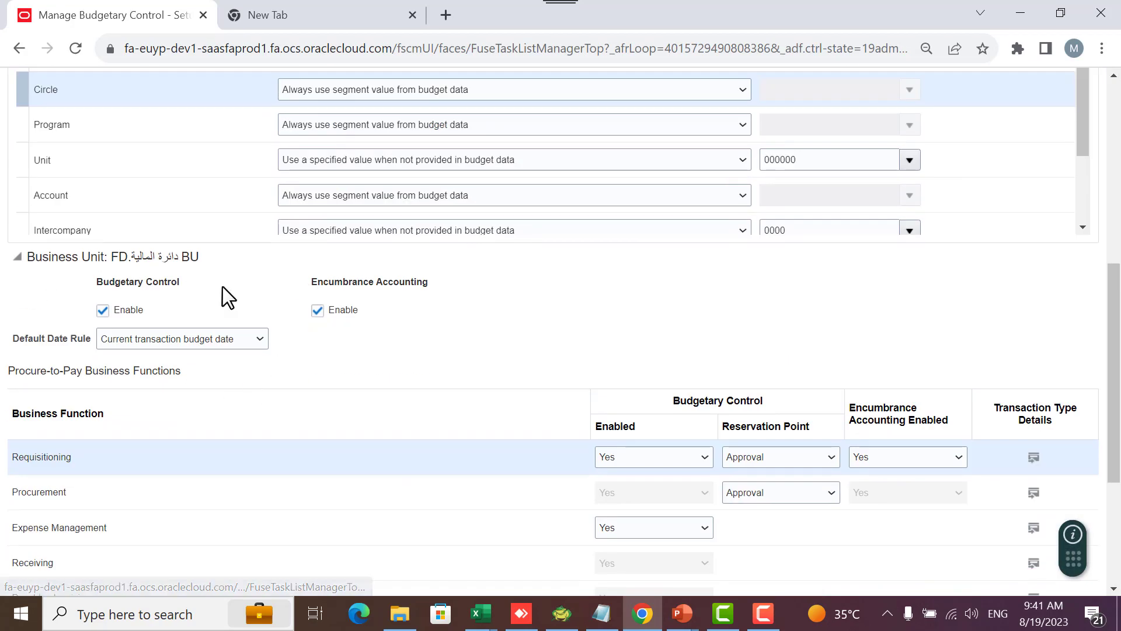
pyautogui.scroll(7, 227, 285)
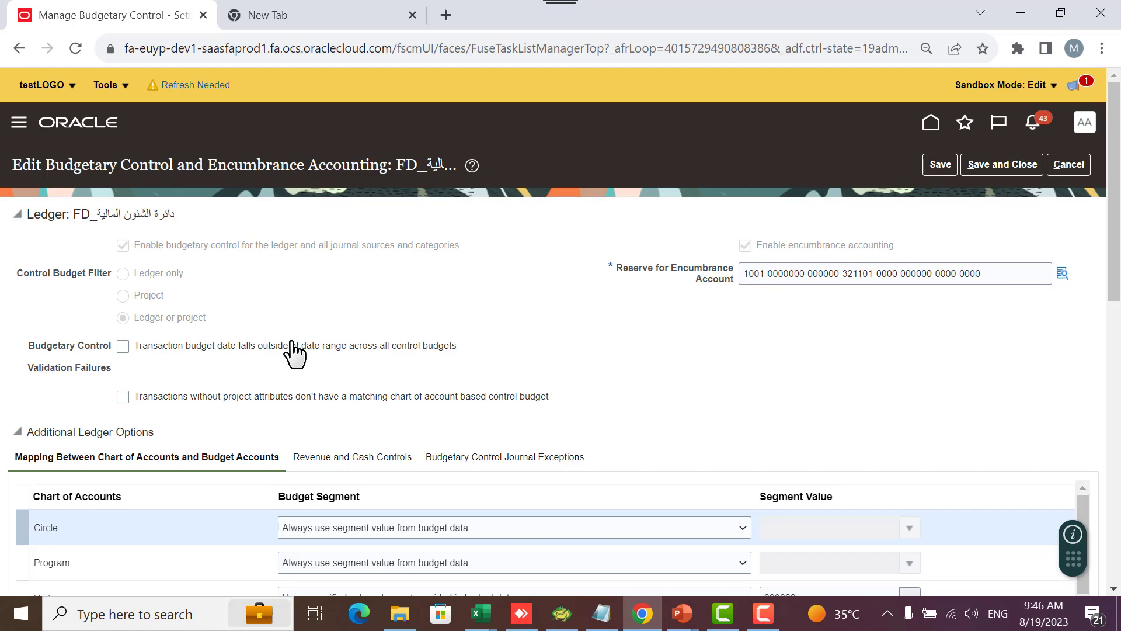
pyautogui.scroll(-5, 444, 339)
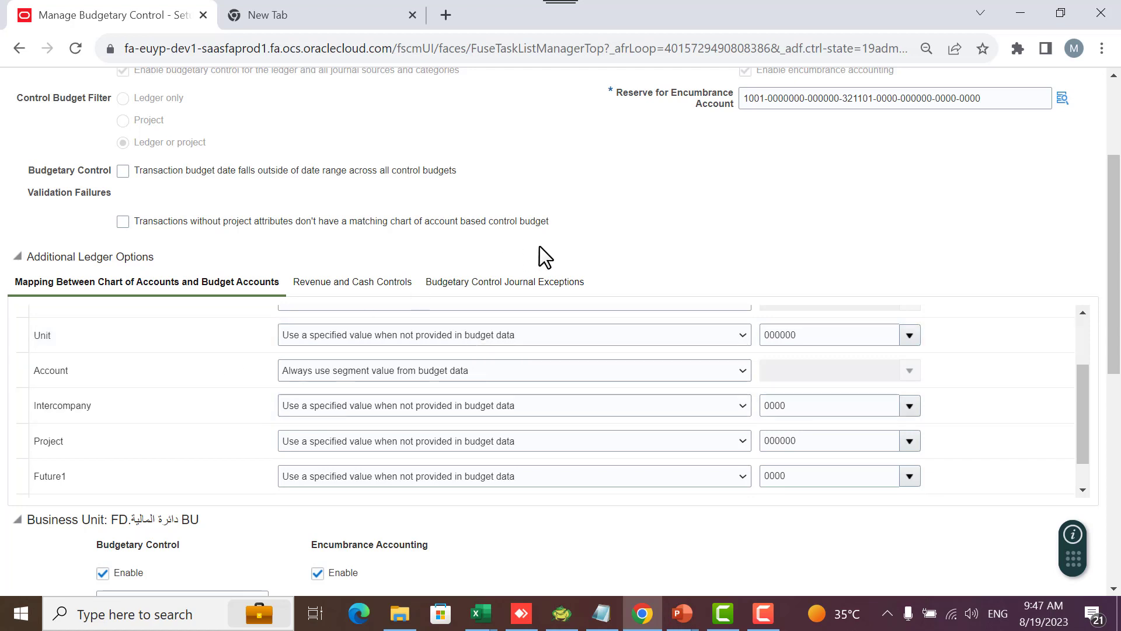
pyautogui.scroll(3, 274, 355)
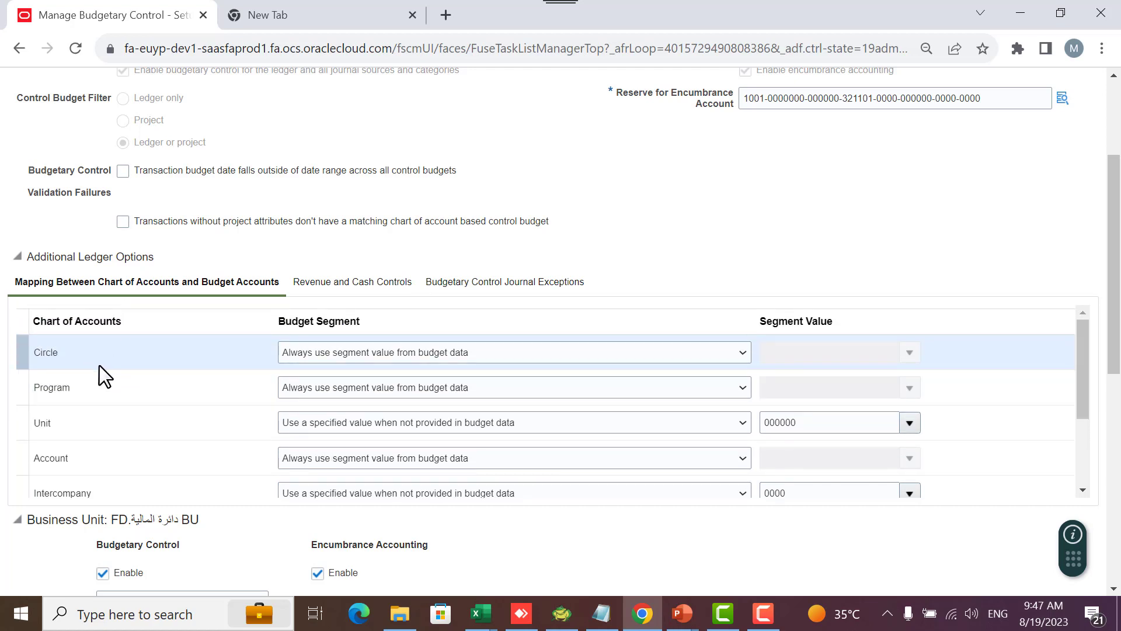
pyautogui.scroll(-2, 86, 379)
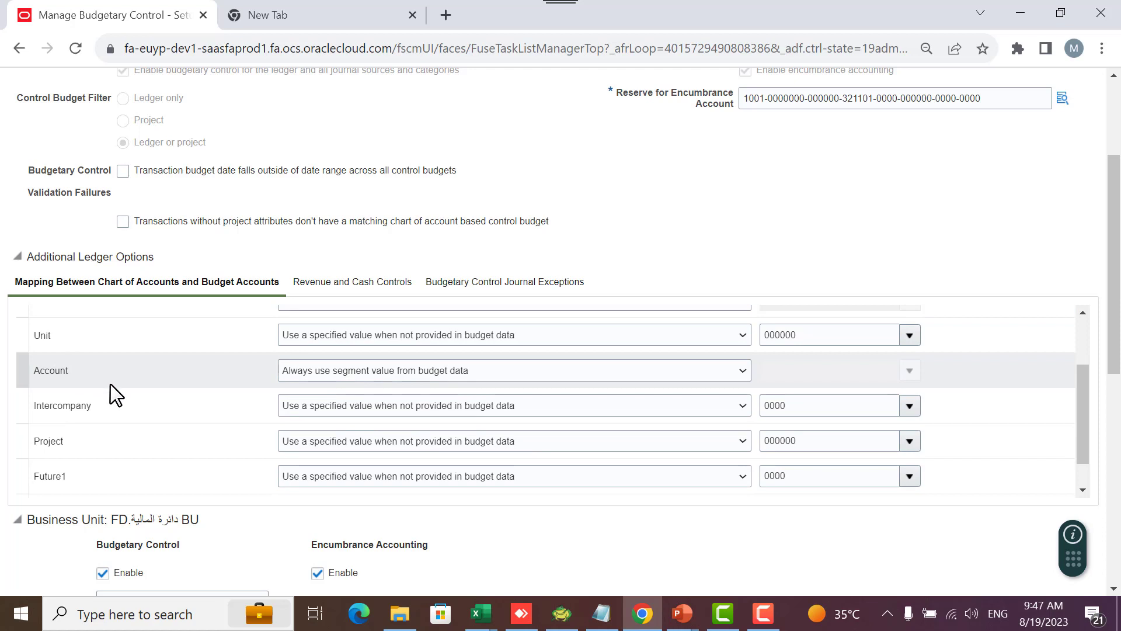
pyautogui.scroll(-1, 111, 395)
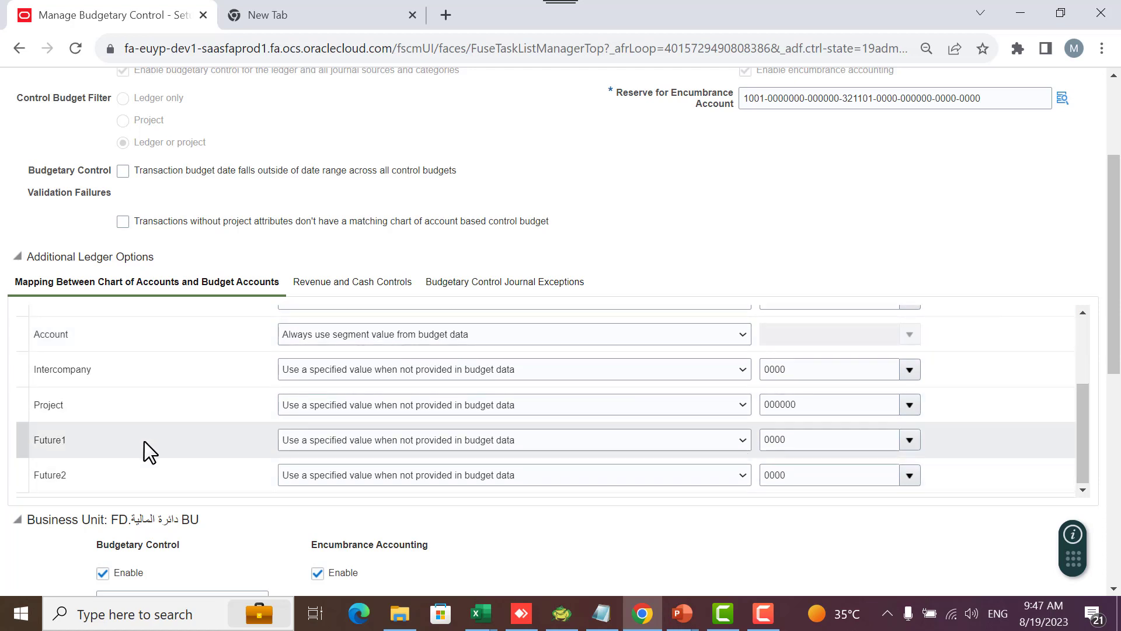
pyautogui.scroll(3, 144, 441)
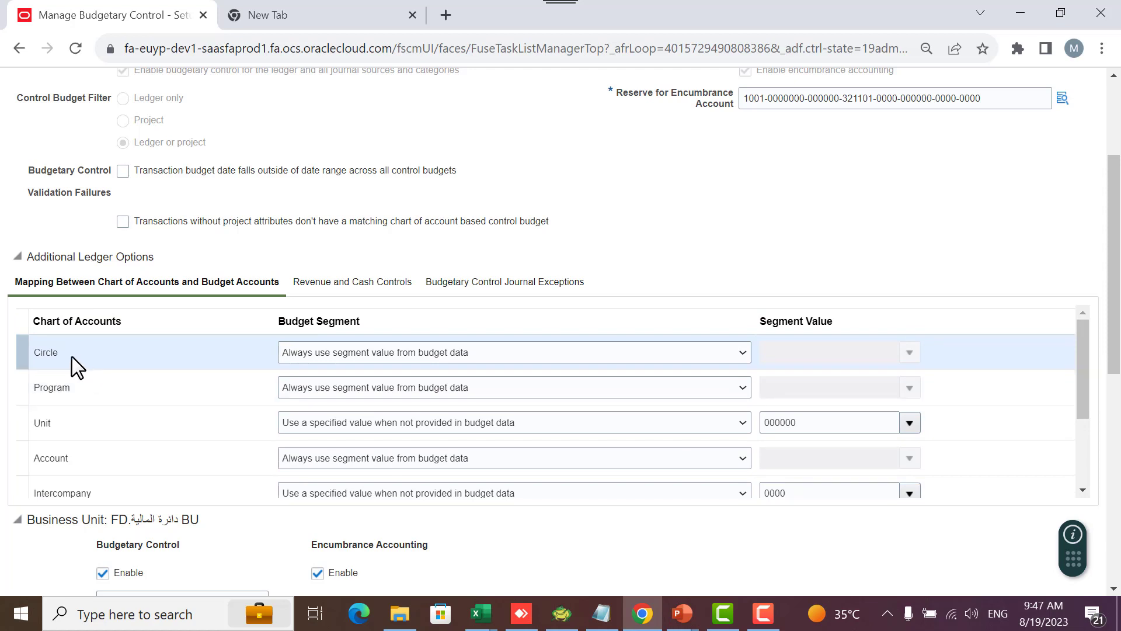
# Examine the Budget Segment choices for the Circle segment and the mappings of the remaining chart of accounts segments
pyautogui.click(505, 356)
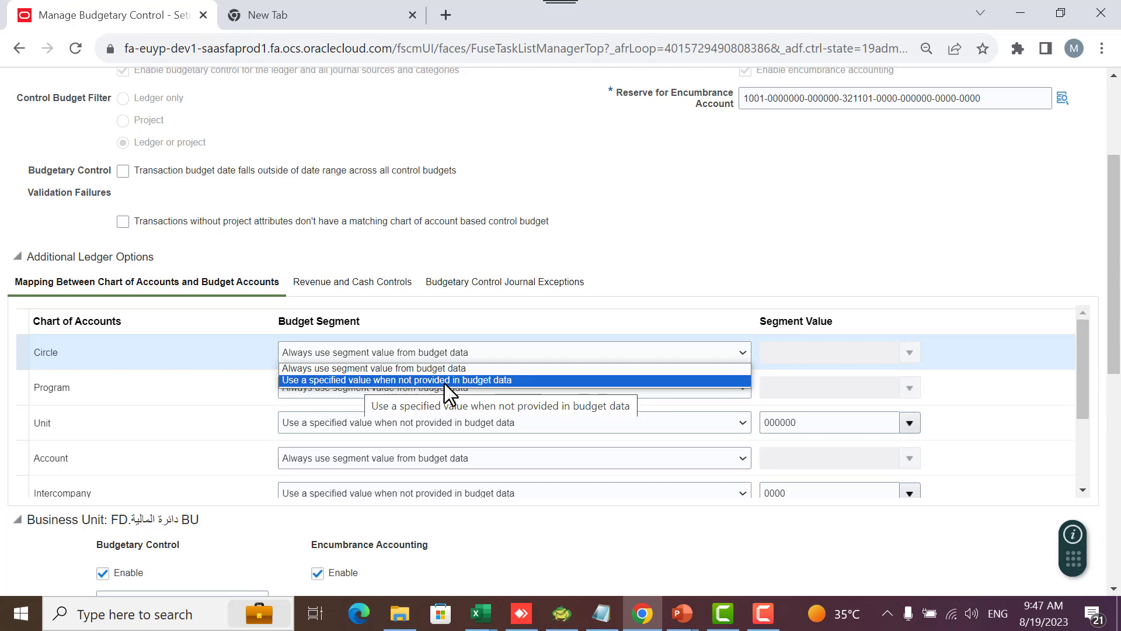
pyautogui.click(509, 366)
pyautogui.scroll(-2, 545, 377)
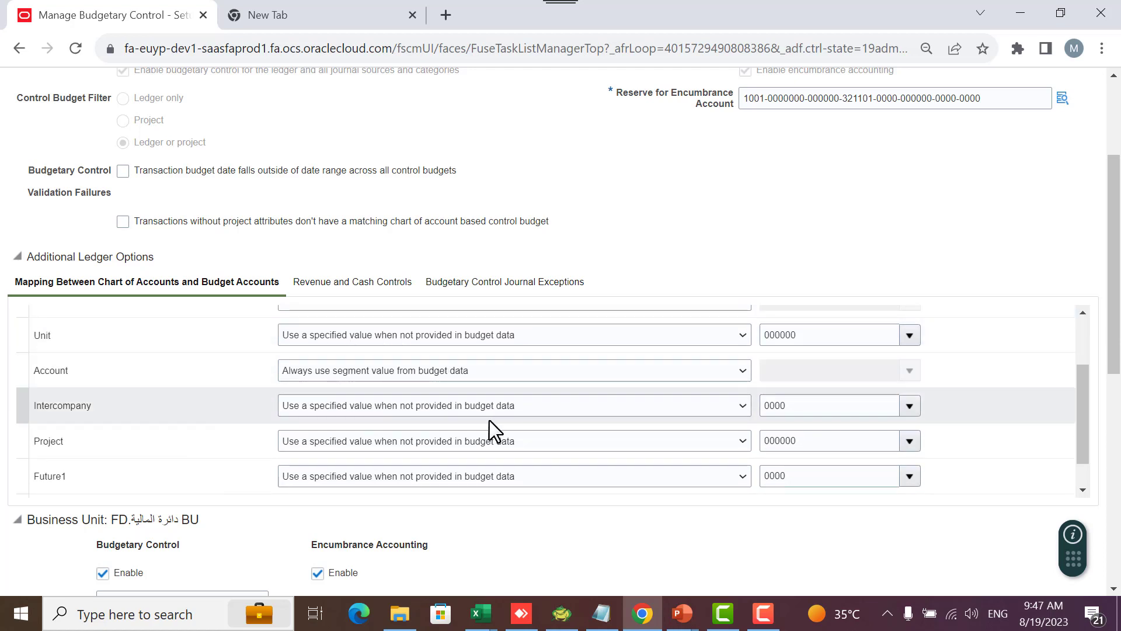
pyautogui.scroll(-1, 491, 429)
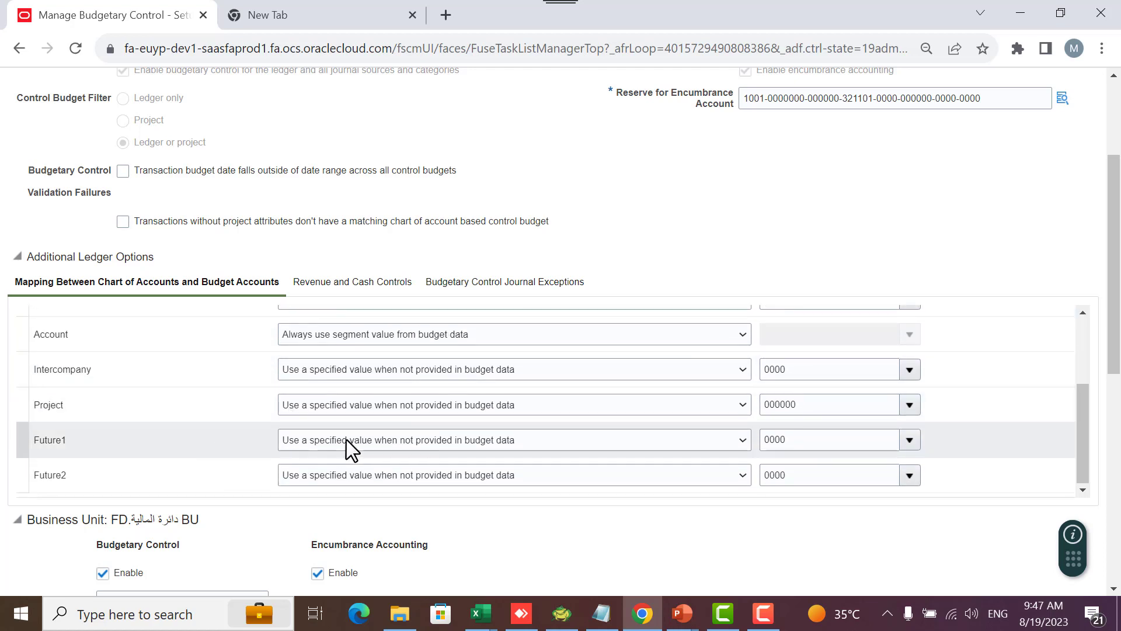
pyautogui.scroll(3, 422, 426)
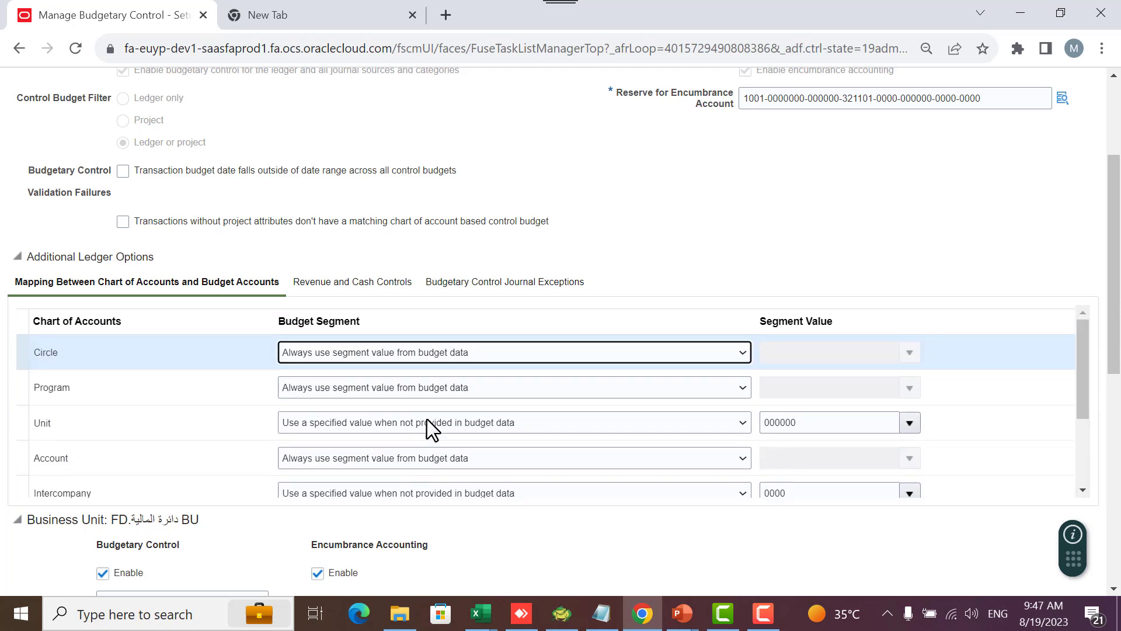
pyautogui.click(422, 357)
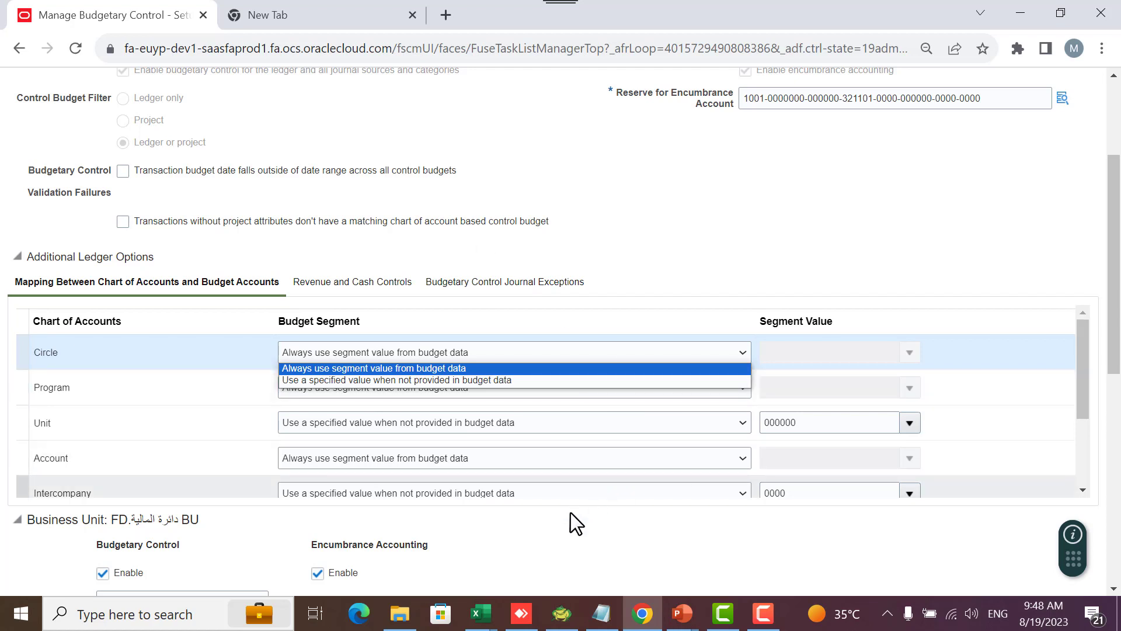
# Switch to the Book2 workbook in Excel and enter XYZ LEDGER in cell H14 and 3 Companies in cell H16
pyautogui.click(480, 613)
pyautogui.click(596, 566)
pyautogui.click(446, 423)
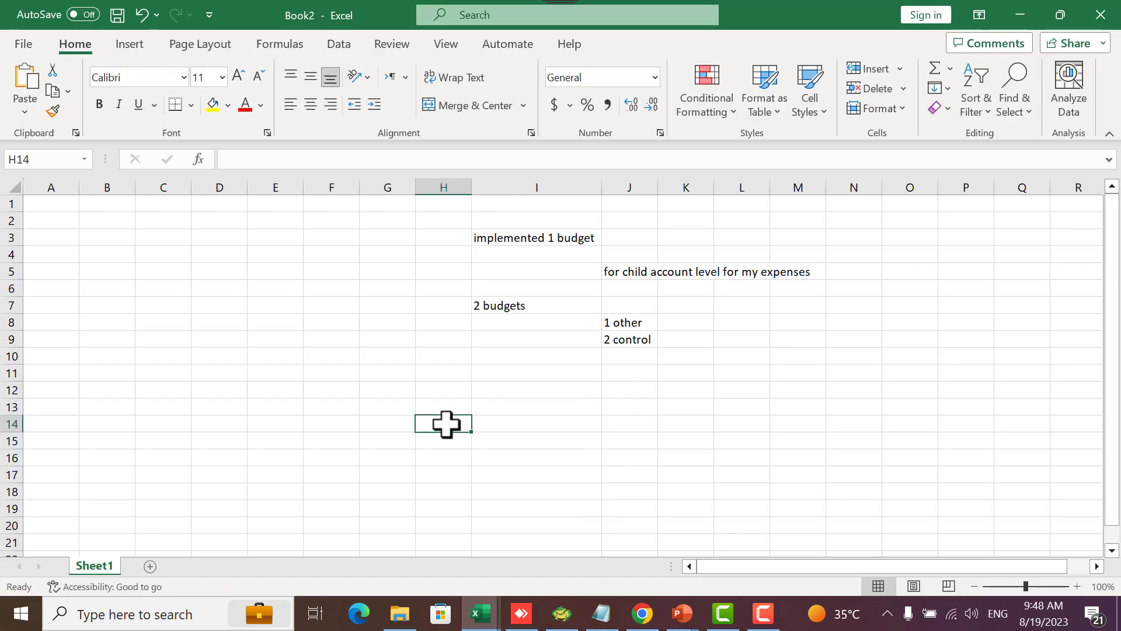
pyautogui.write('XYZ LEDGER')
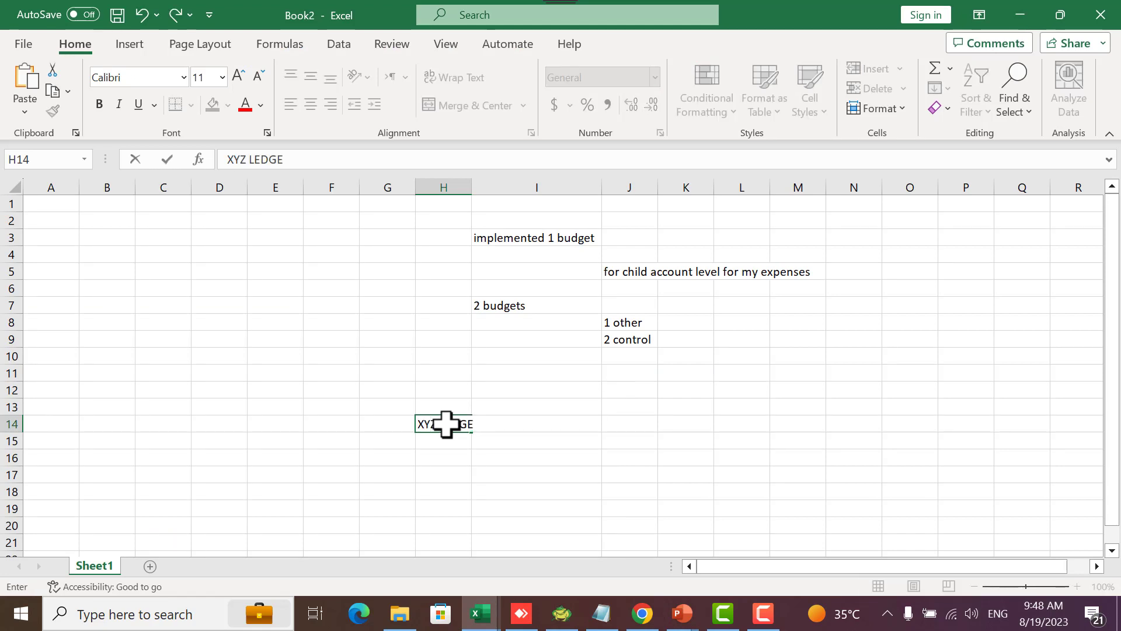
pyautogui.click(481, 458)
pyautogui.click(450, 455)
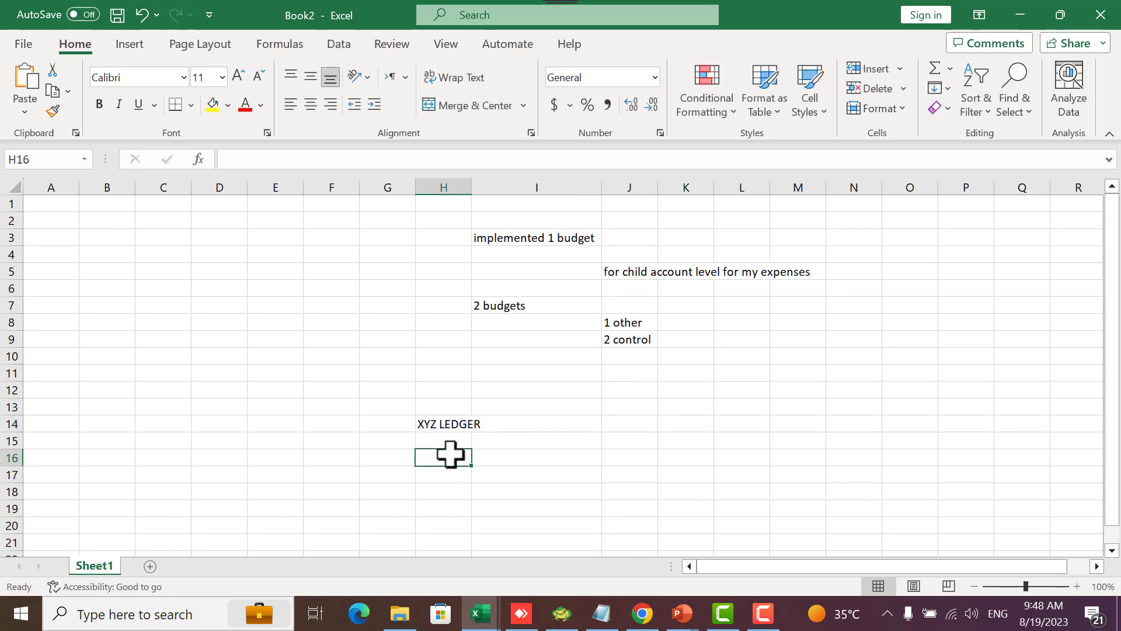
pyautogui.write('3')
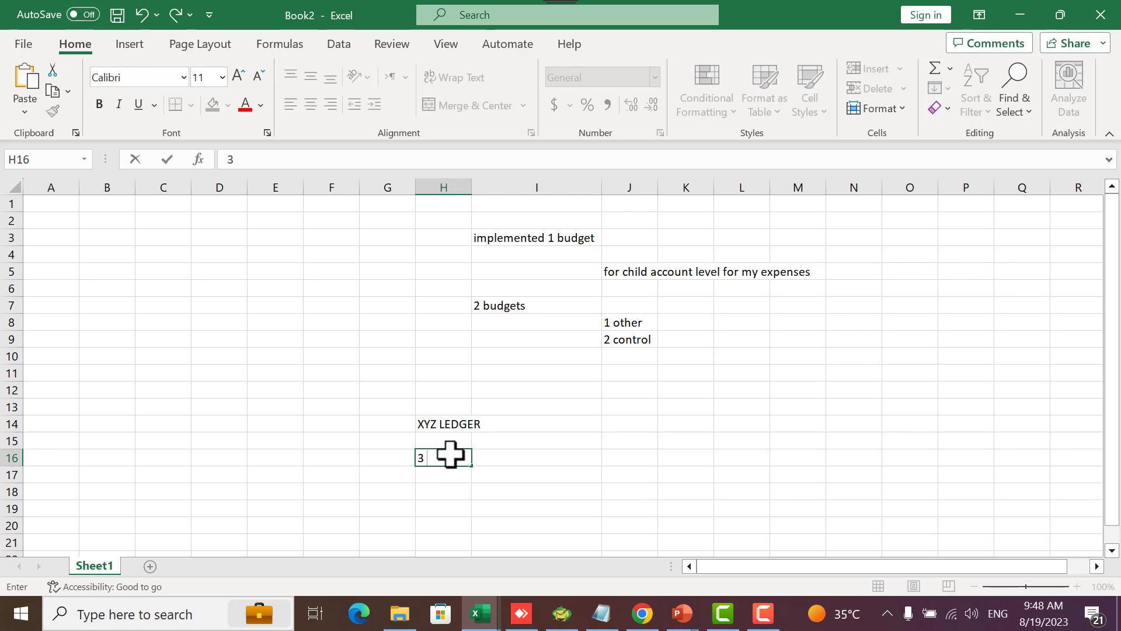
pyautogui.write(' Companies')
# Enter the company numbers 1 and 02 in cells I17 and I18
pyautogui.click(506, 467)
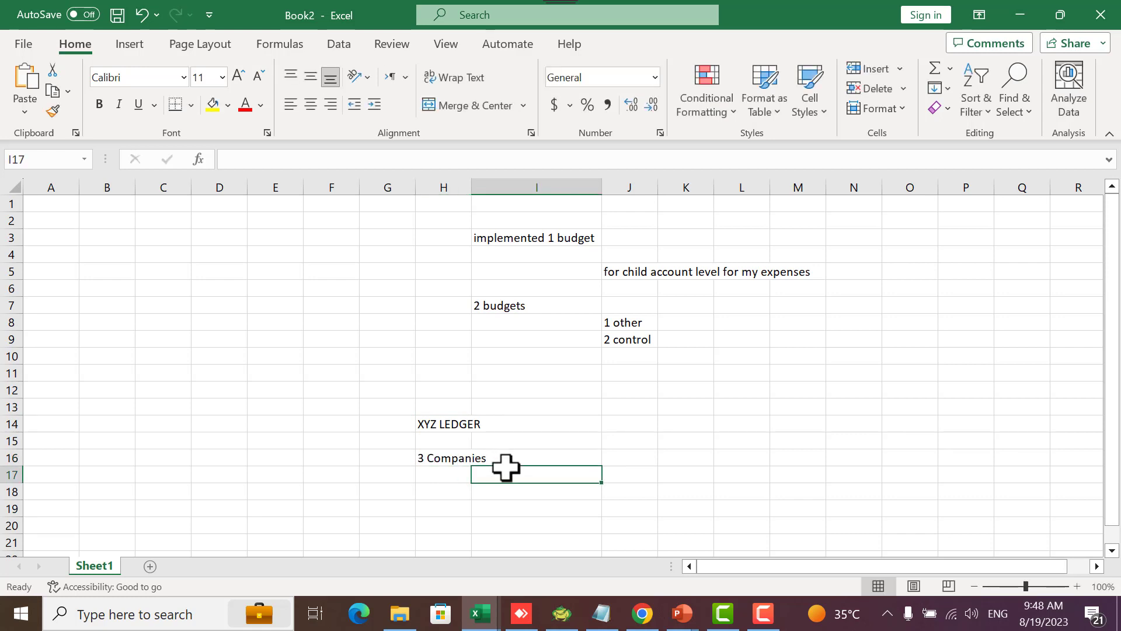
pyautogui.write('1')
pyautogui.click(497, 491)
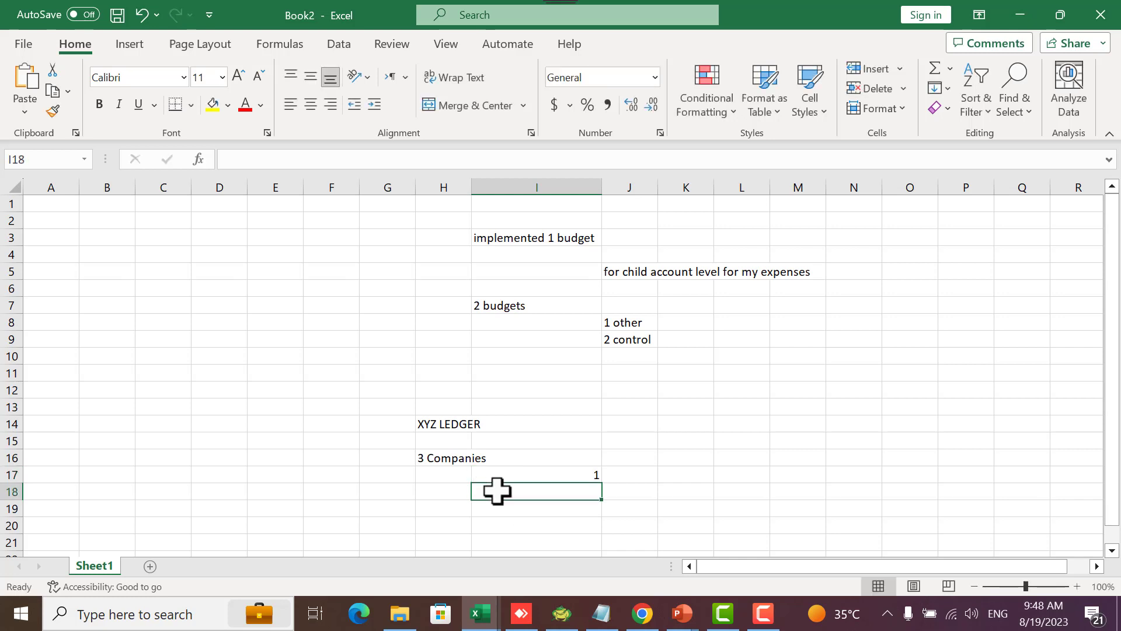
pyautogui.write('02')
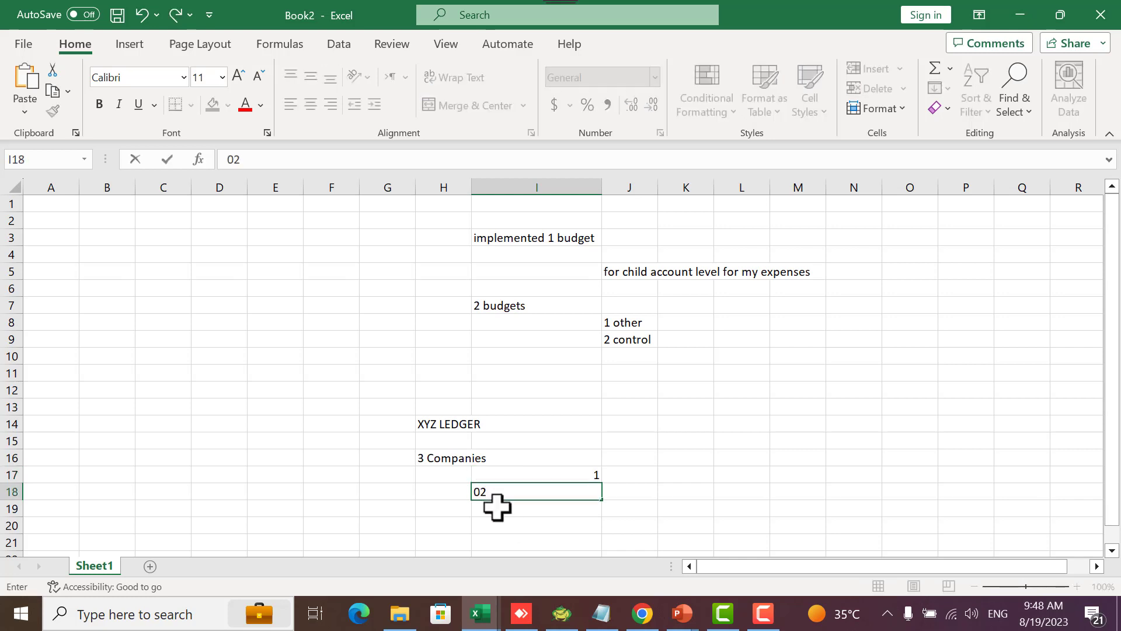
# Enter the company codes 01, 02 and 03 as text with leading zeros in cells I17 to I19
pyautogui.click(519, 472)
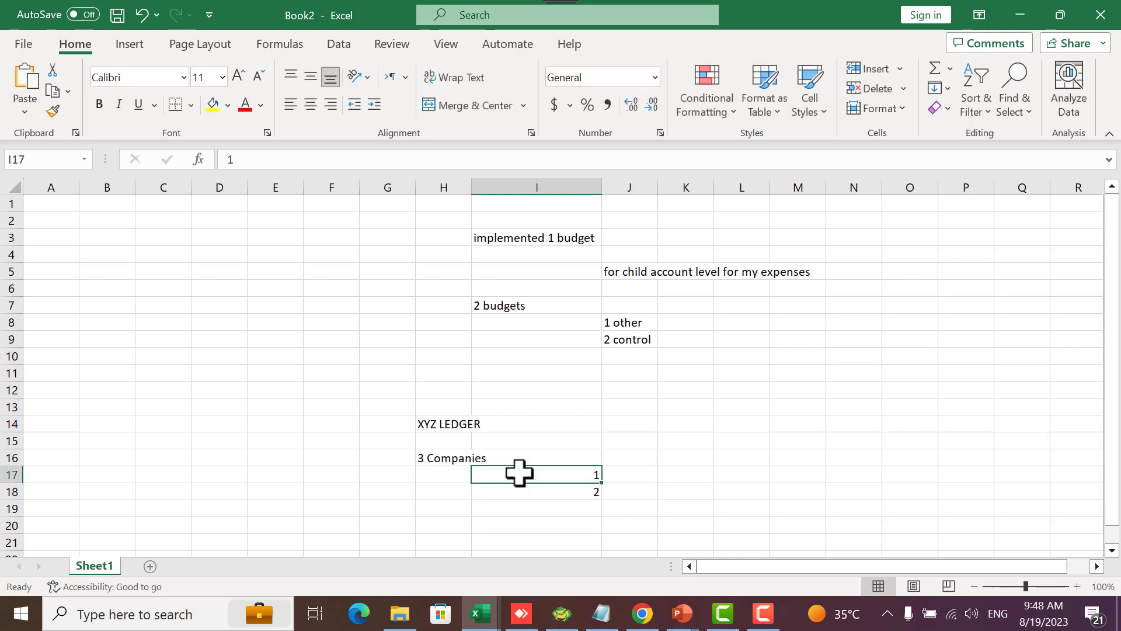
pyautogui.write("'01")
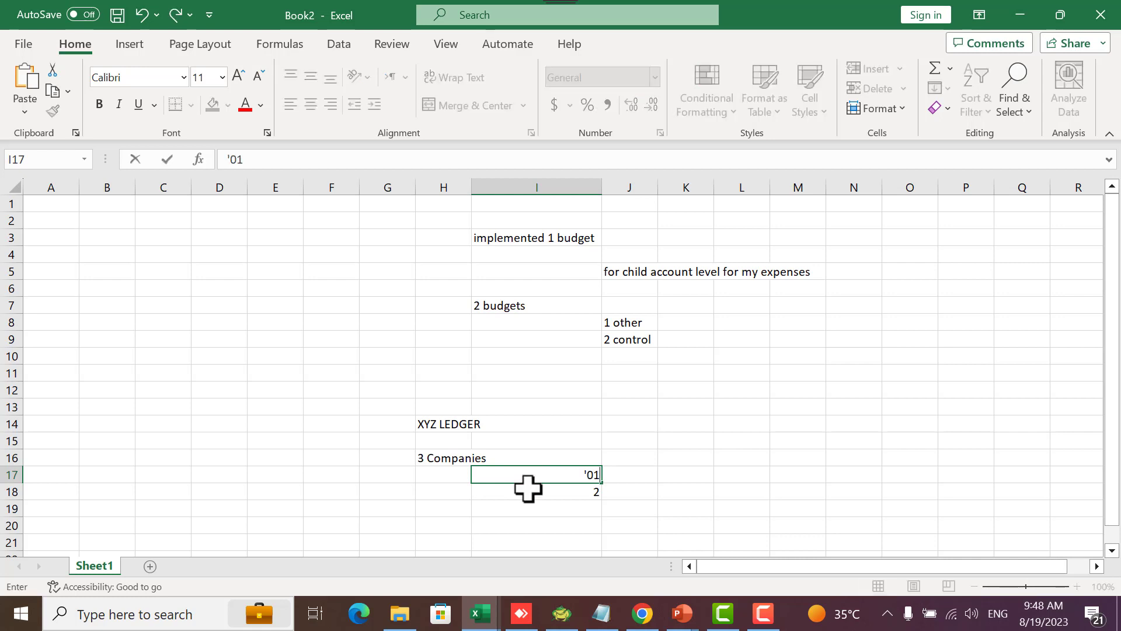
pyautogui.click(527, 494)
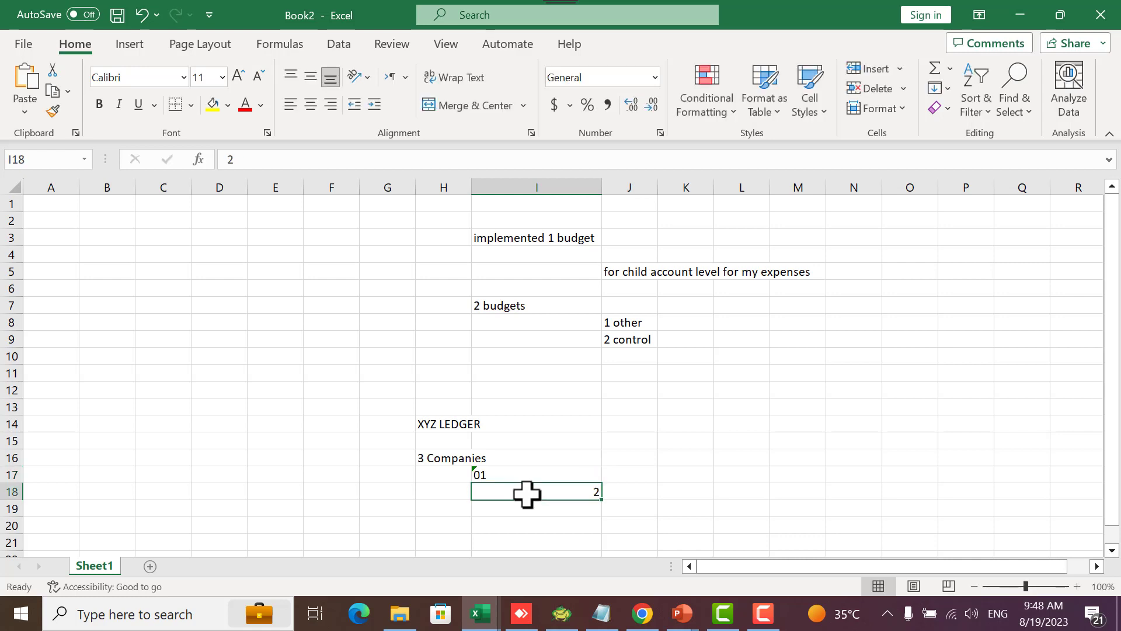
pyautogui.write("'02")
pyautogui.press('Return')
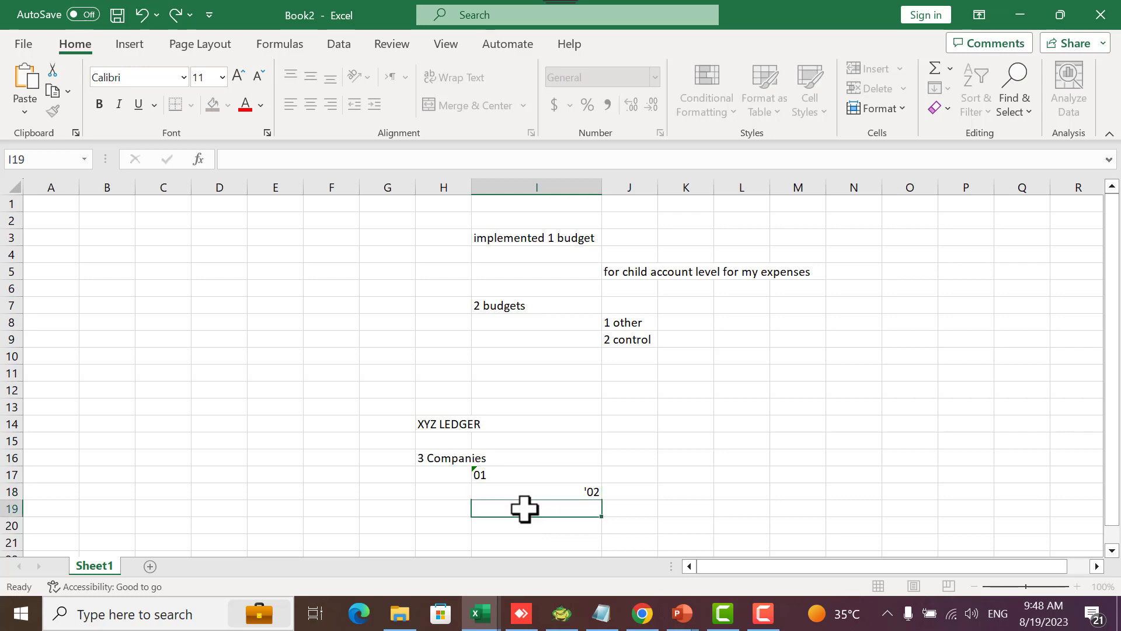
pyautogui.write("'03")
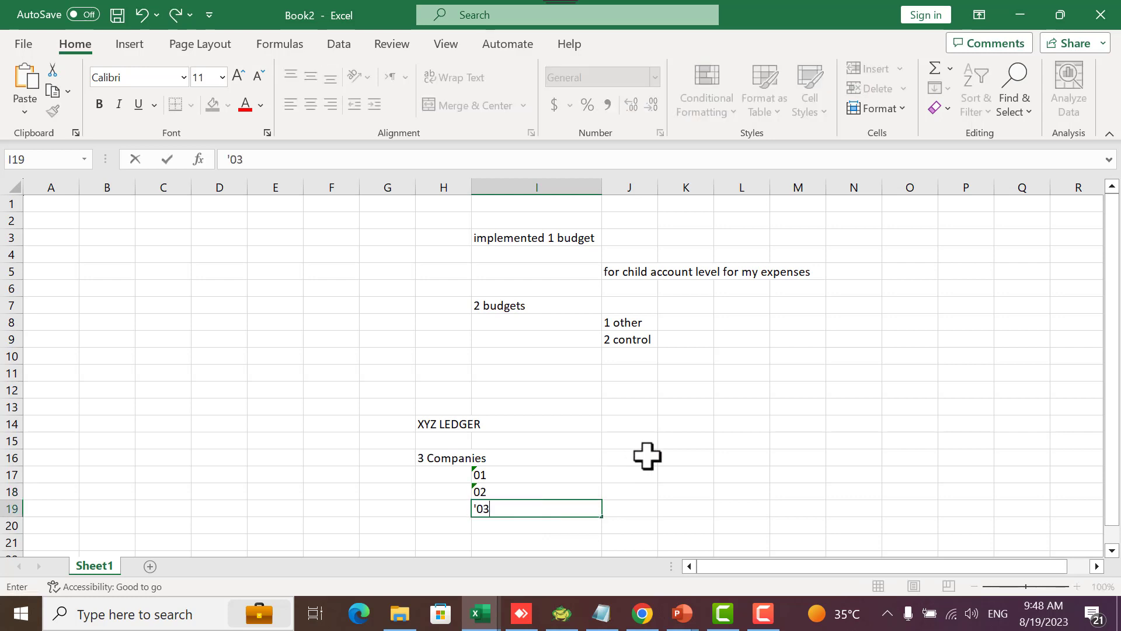
pyautogui.click(647, 456)
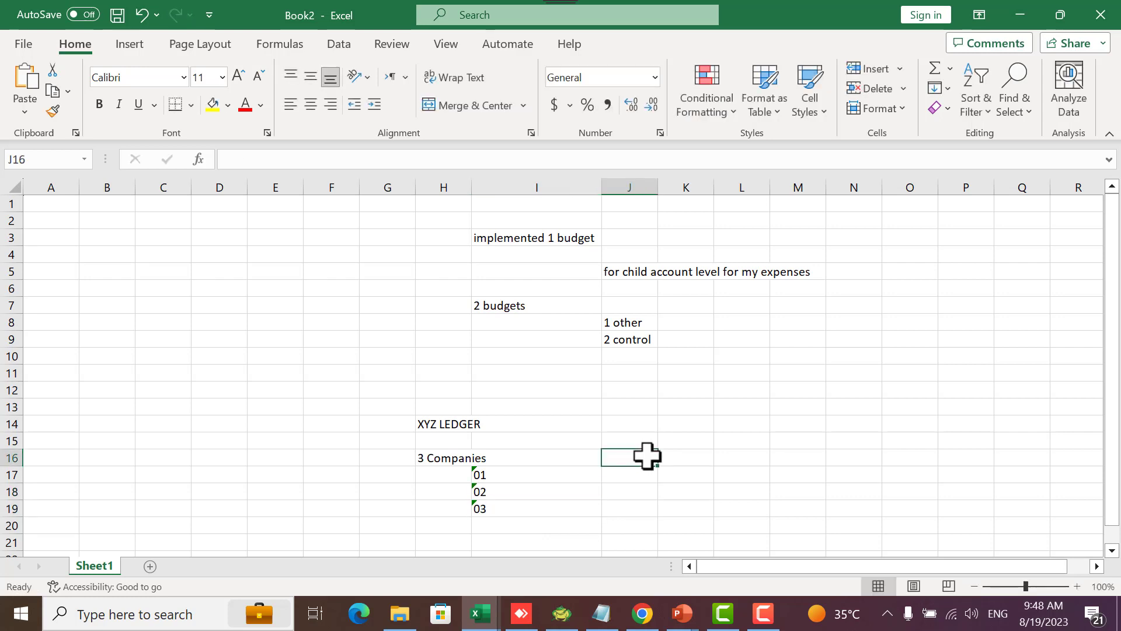
pyautogui.click(511, 471)
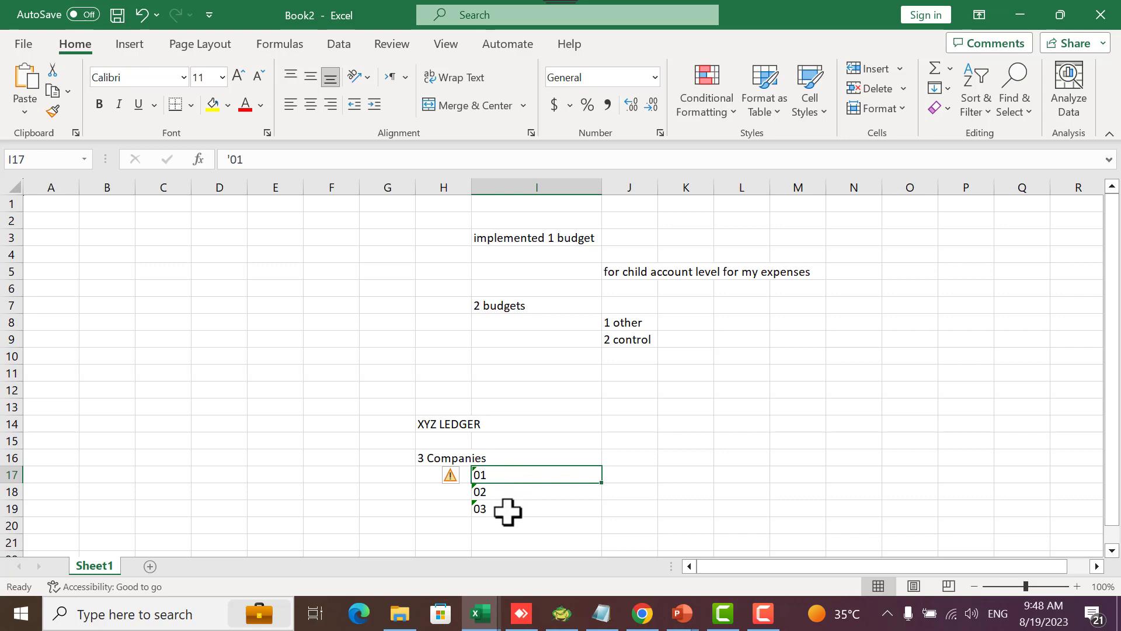
# Return to the Manage Budgetary Control page in Chrome and recheck the Circle segment's Budget Segment choices and the specified segment values
pyautogui.hotkey('alt', 'Tab')
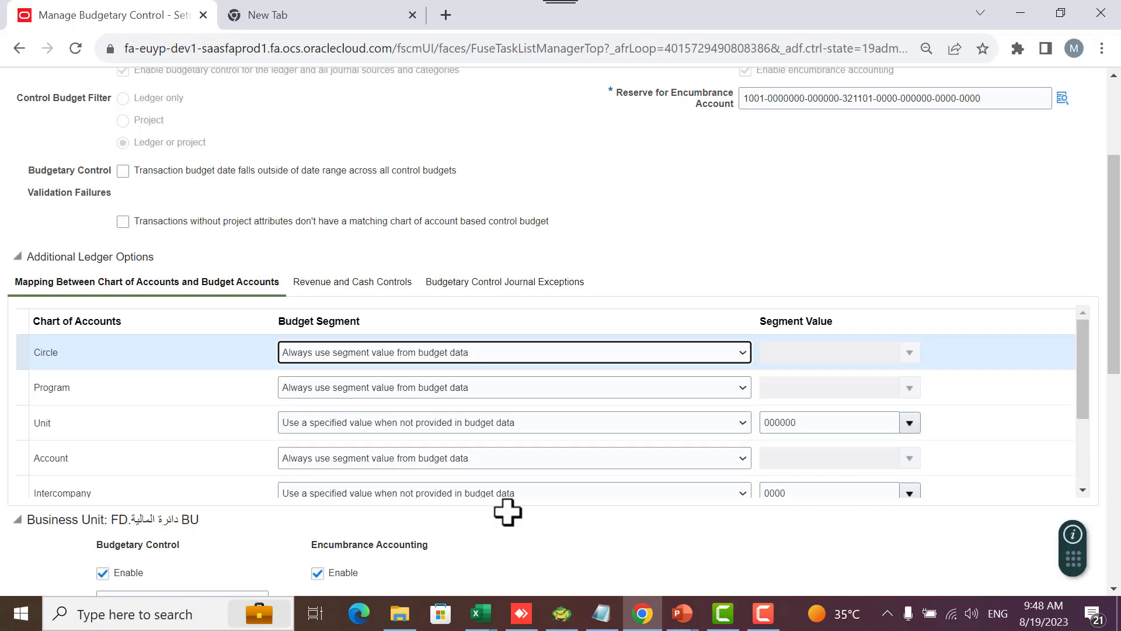
pyautogui.click(460, 350)
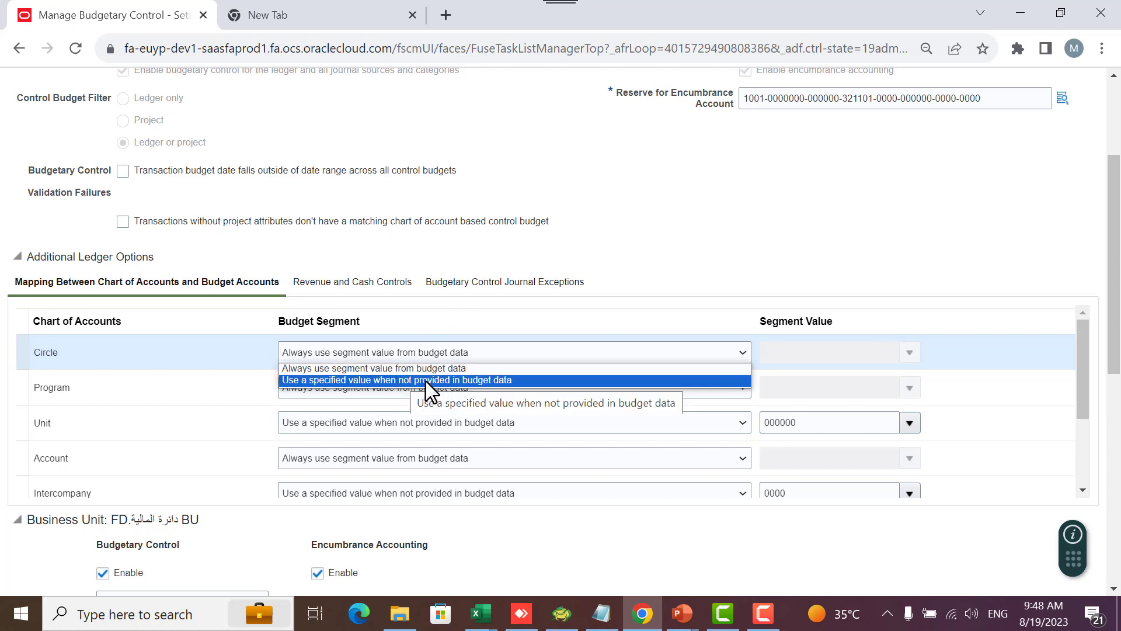
pyautogui.click(673, 353)
pyautogui.scroll(-2, 663, 328)
pyautogui.scroll(1, 891, 323)
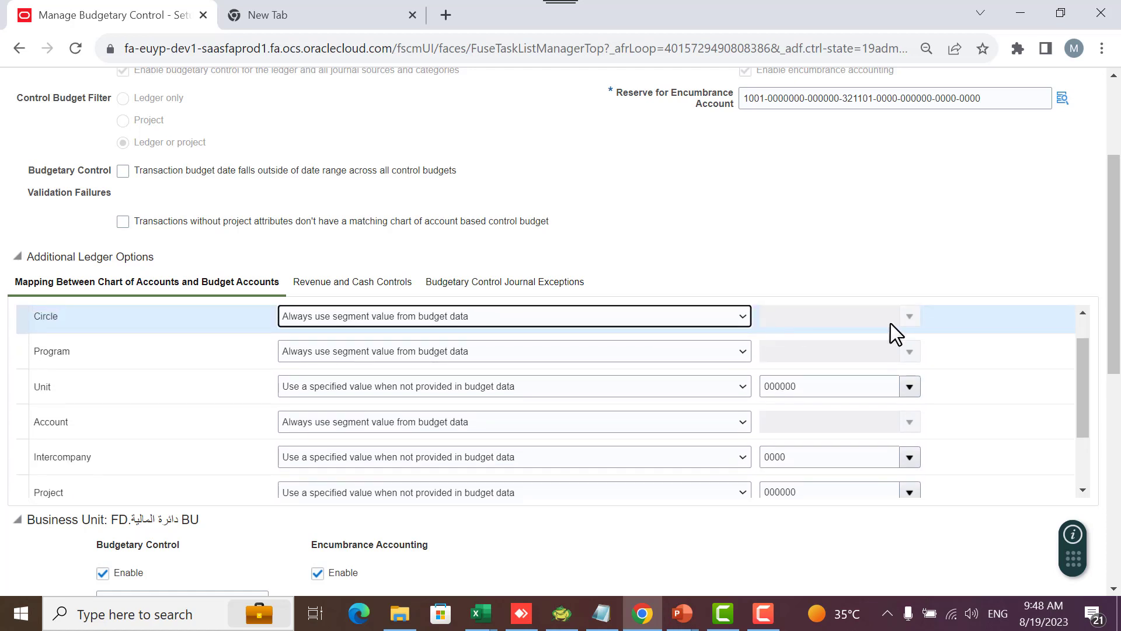
# Review the ledger's Revenue and Cash Controls, including accounts in journals subject to cash controls, and view the Budgetary Control Journal Exceptions
pyautogui.click(361, 282)
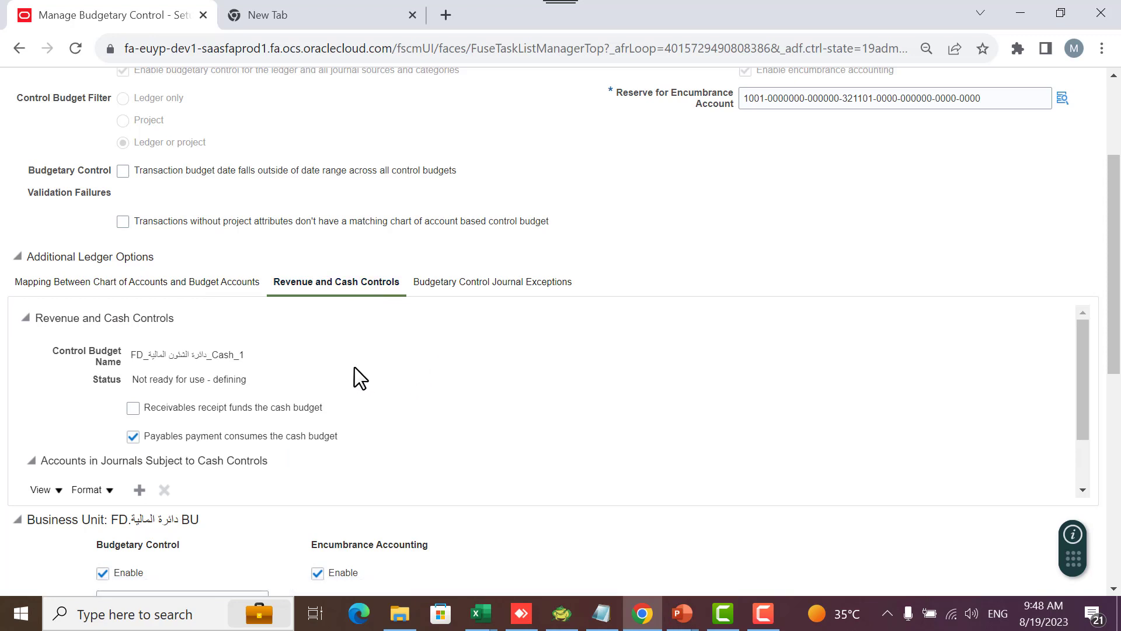
pyautogui.scroll(-1, 355, 367)
pyautogui.scroll(-2, 414, 390)
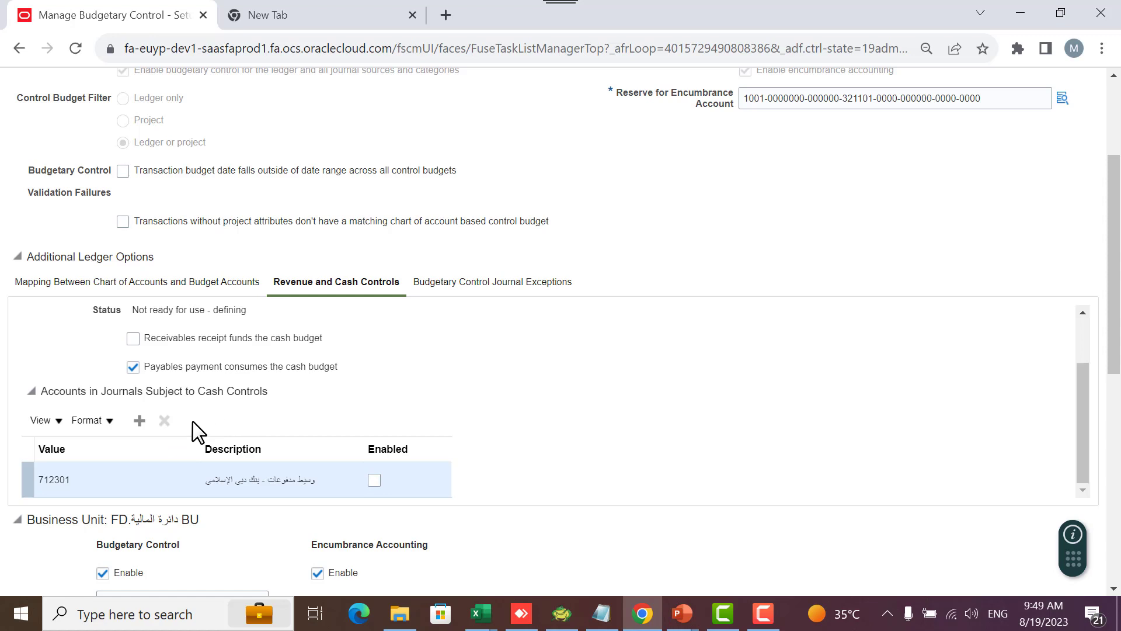
pyautogui.click(199, 477)
pyautogui.scroll(-1, 617, 389)
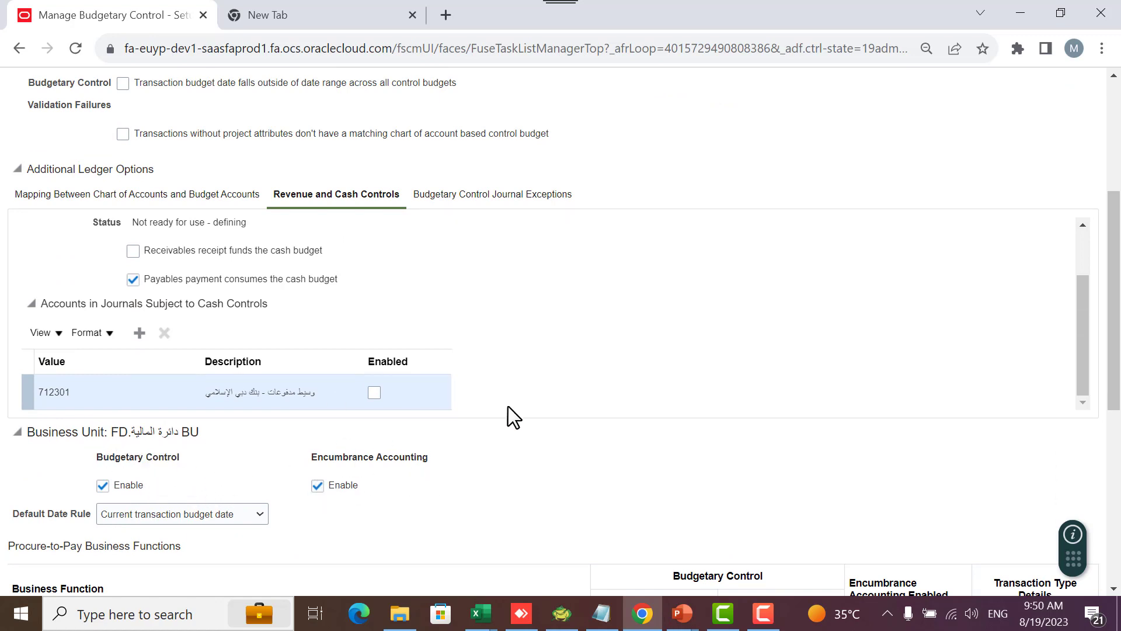
pyautogui.scroll(1, 512, 404)
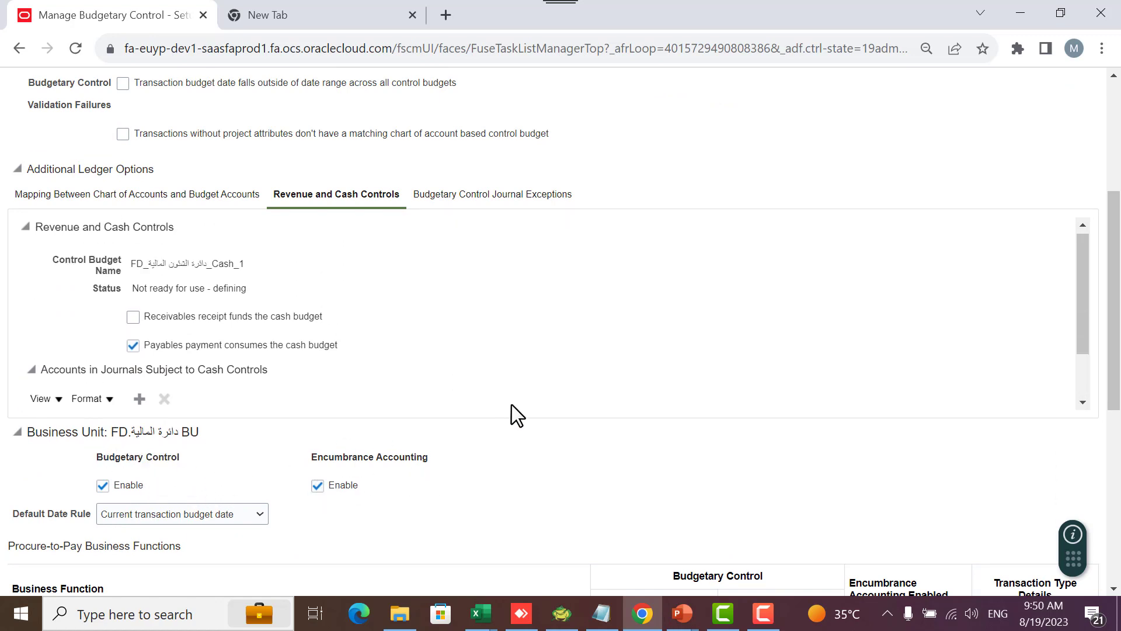
pyautogui.click(491, 198)
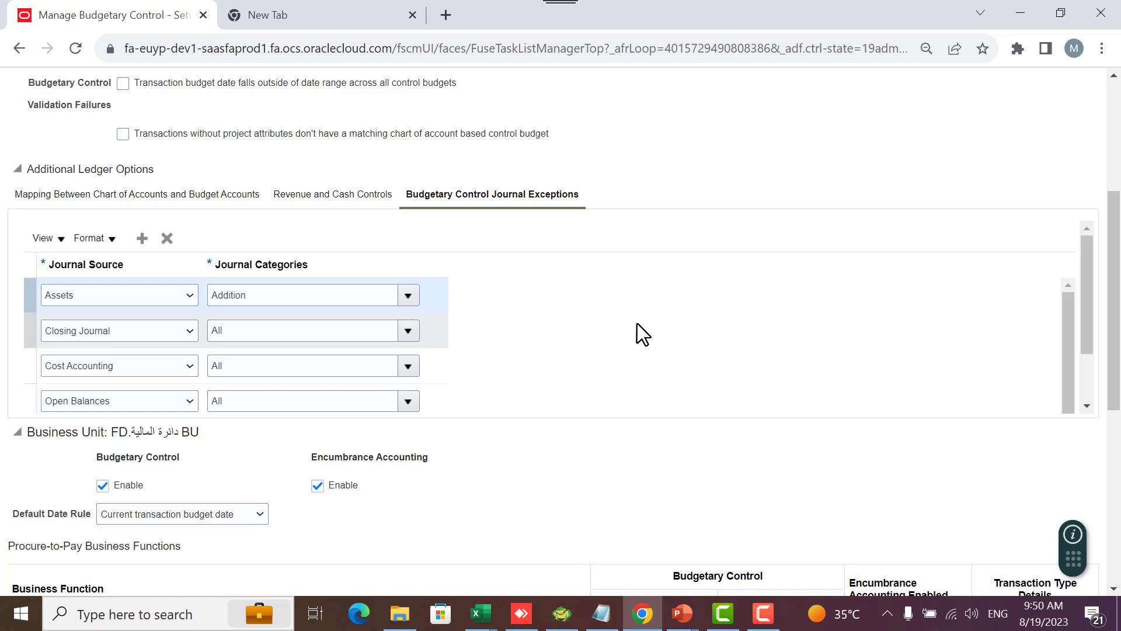
# Switch to the Book2 workbook in Excel and enter po in cell I22 and asset in cell J23
pyautogui.click(481, 613)
pyautogui.click(625, 514)
pyautogui.scroll(-3, 671, 455)
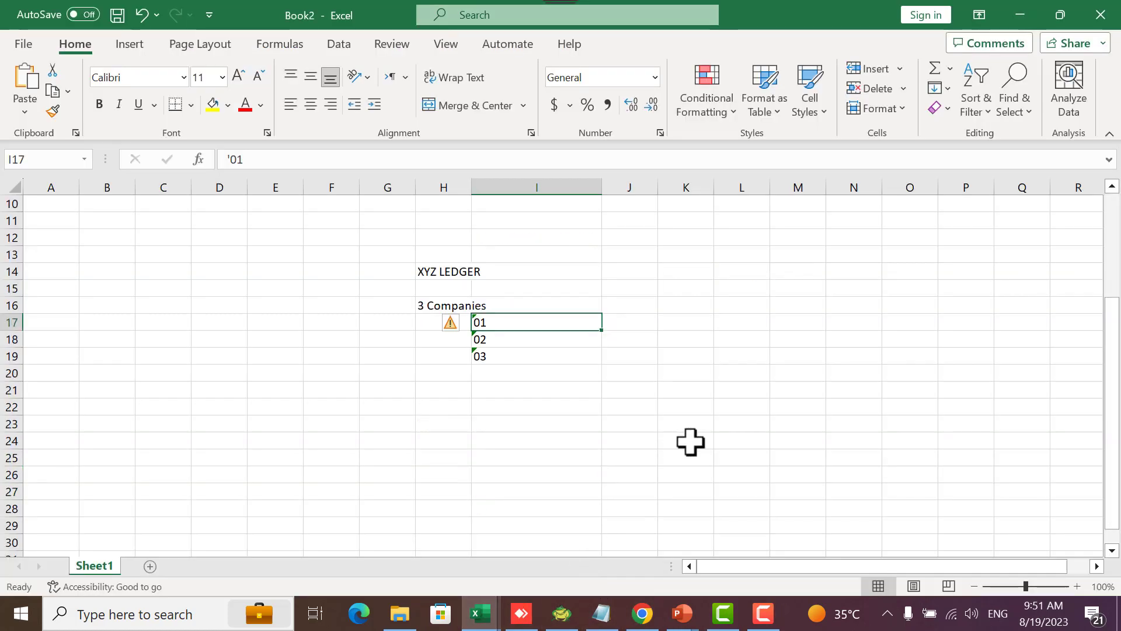
pyautogui.click(567, 409)
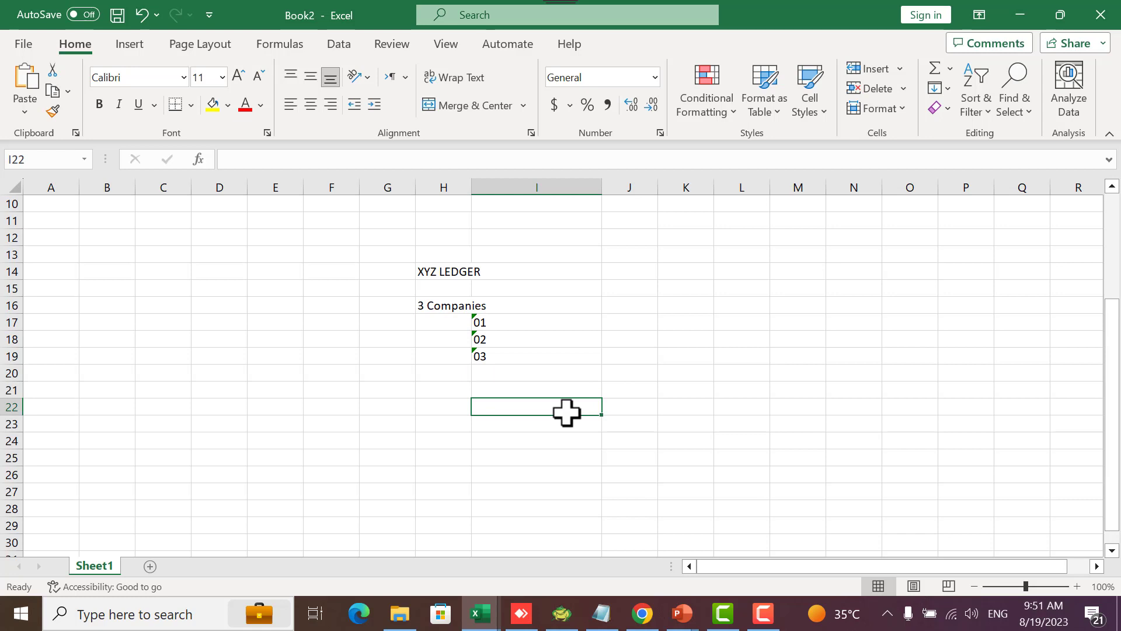
pyautogui.write('po')
pyautogui.click(628, 423)
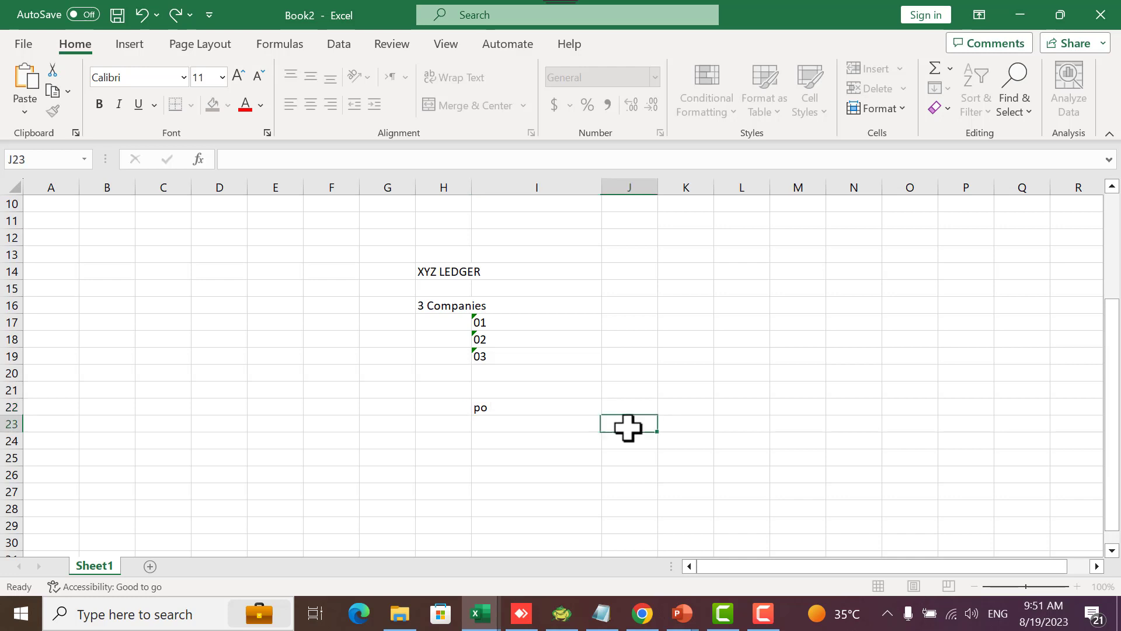
pyautogui.write('asset')
# Extend the text in cell I22 to "po assets items" and in cell J23 to "asset clearning"
pyautogui.doubleClick(570, 406)
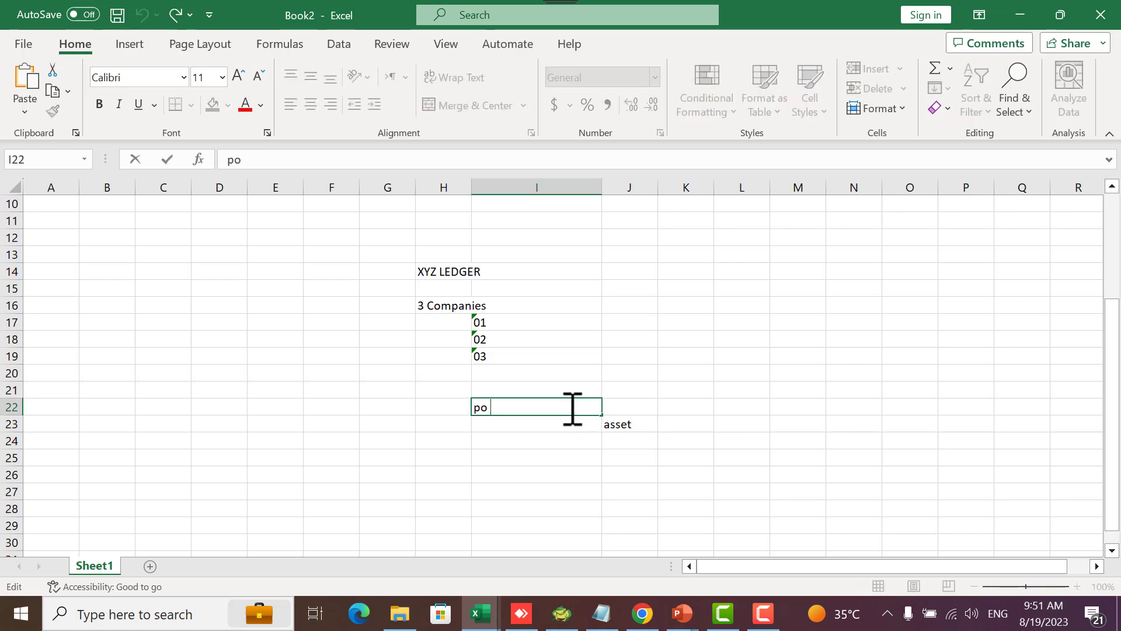
pyautogui.write('assets items')
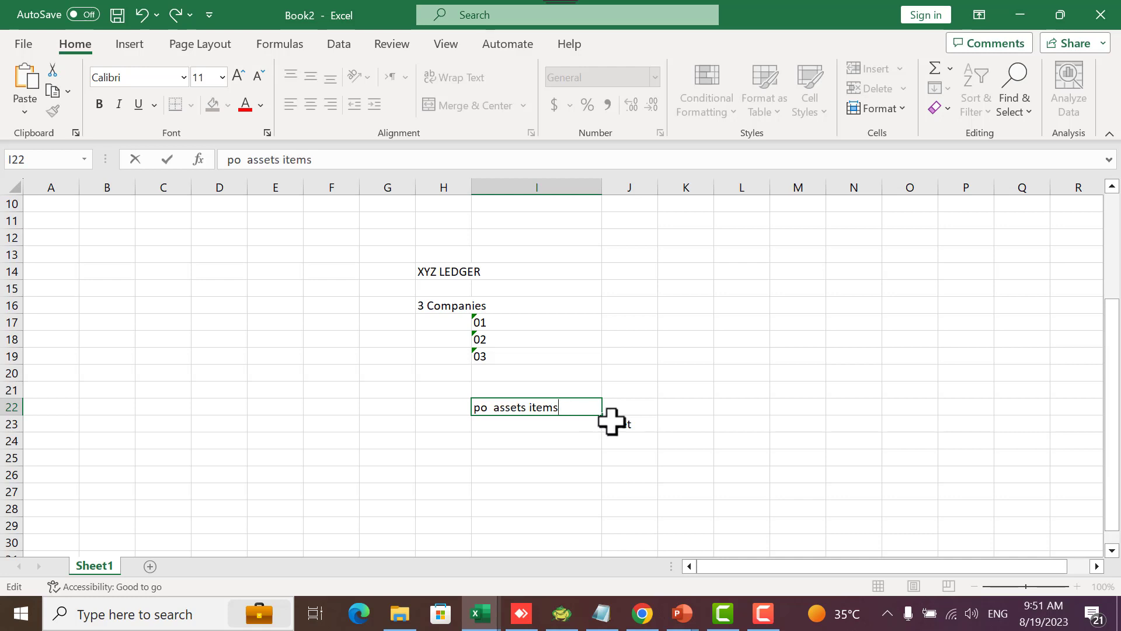
pyautogui.click(642, 428)
pyautogui.doubleClick(645, 428)
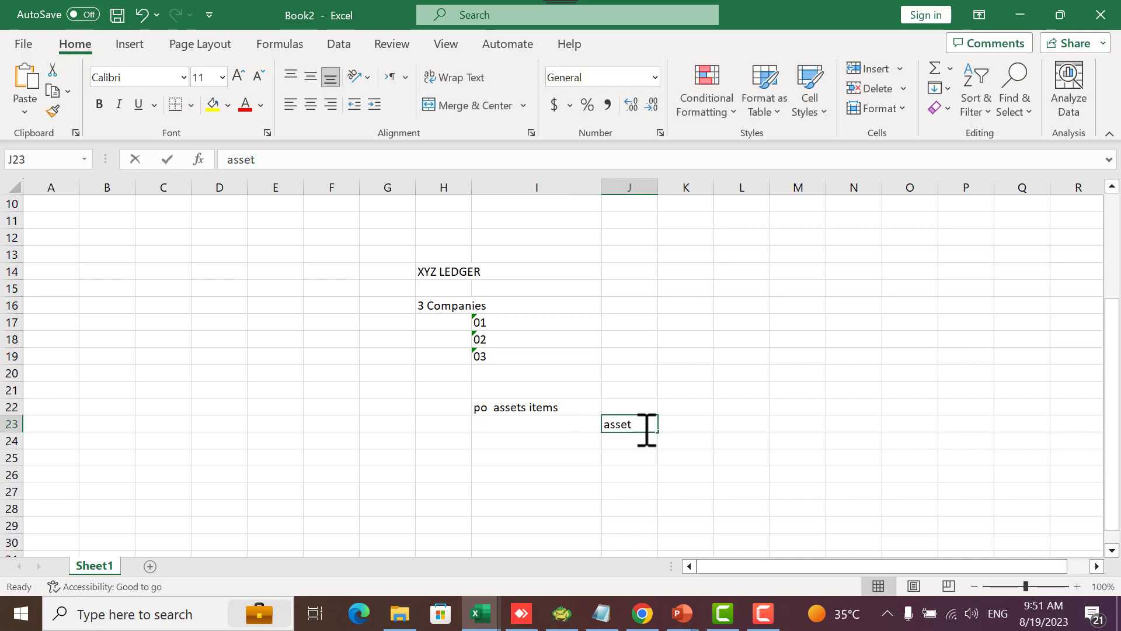
pyautogui.write('clearning')
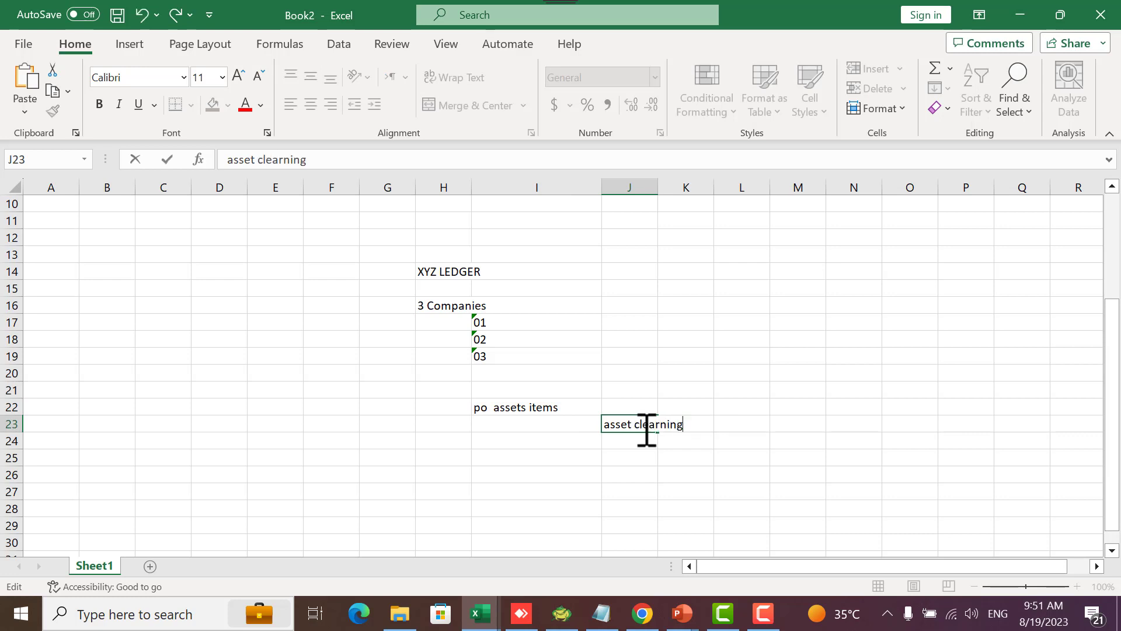
pyautogui.click(680, 442)
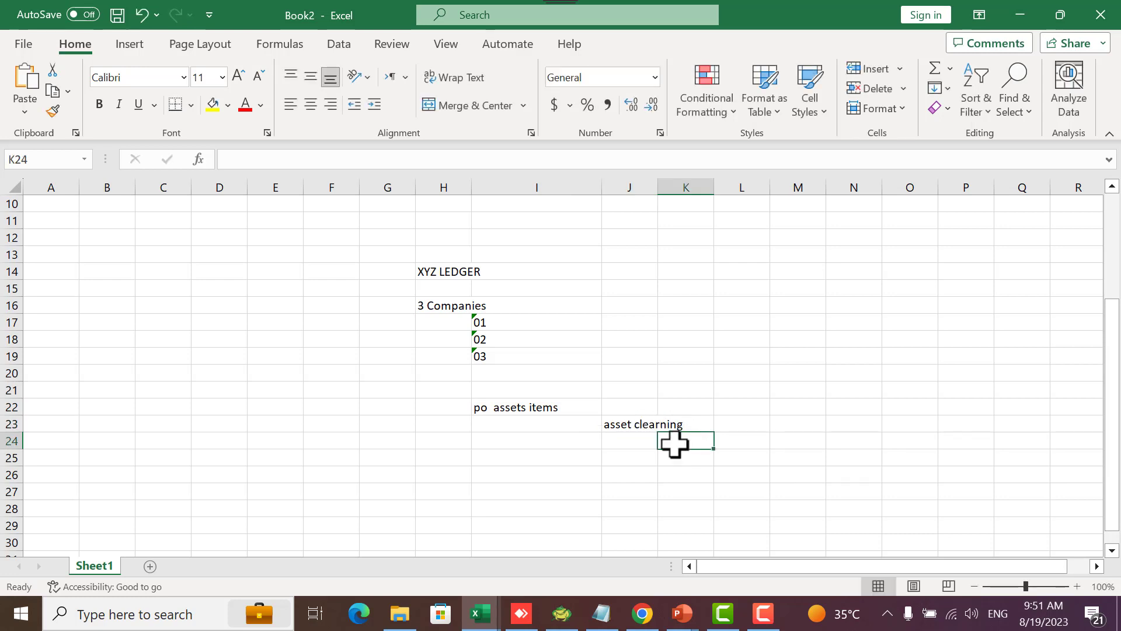
# Enter "add assets in Fixed assets" in cell I25 and "asset clearing" in cell K26
pyautogui.click(548, 459)
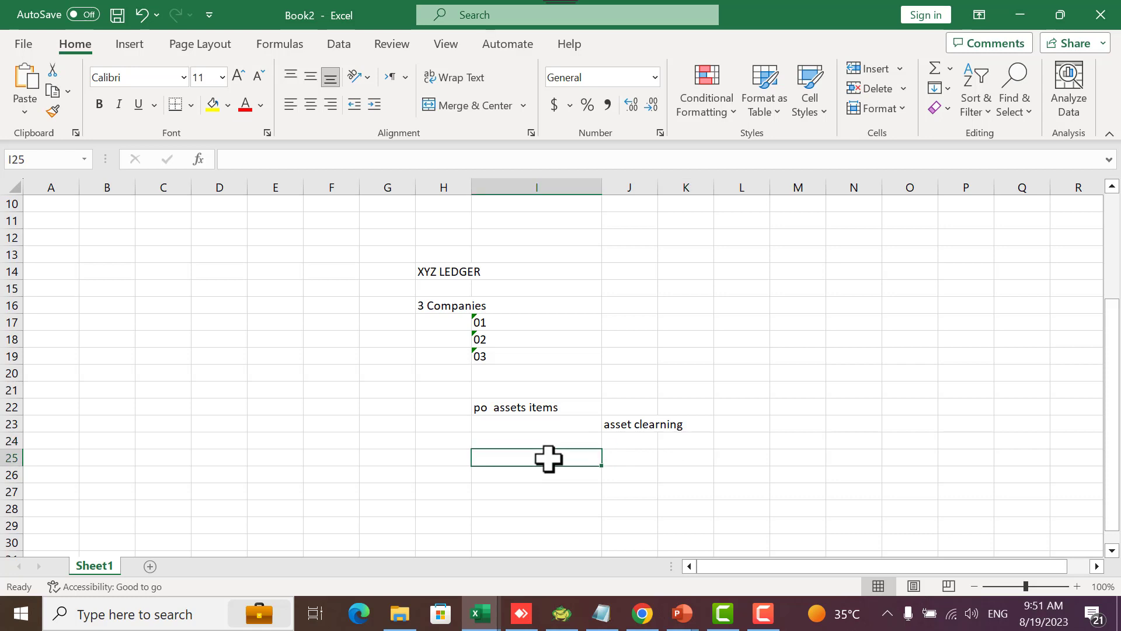
pyautogui.write('add asse')
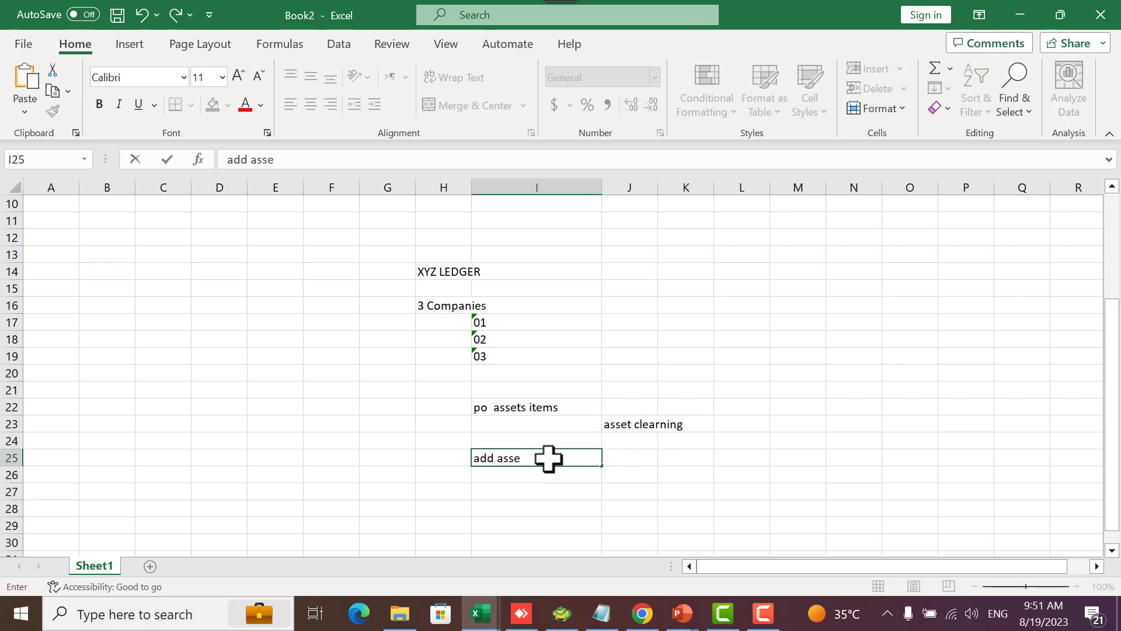
pyautogui.write('ts in Fixed assets')
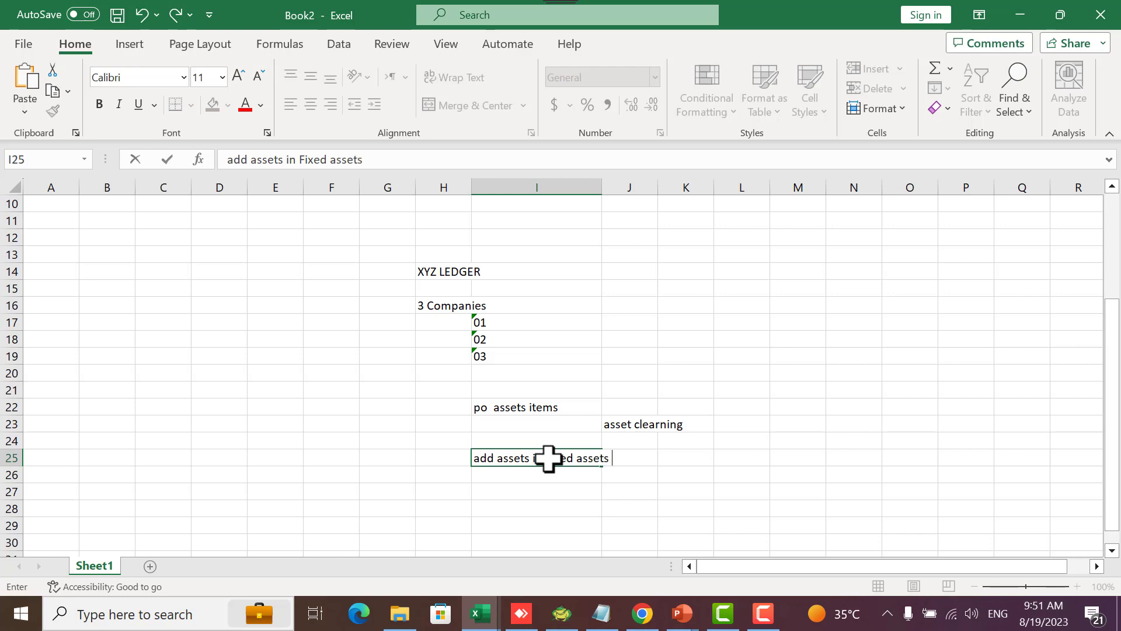
pyautogui.click(681, 472)
pyautogui.write('a')
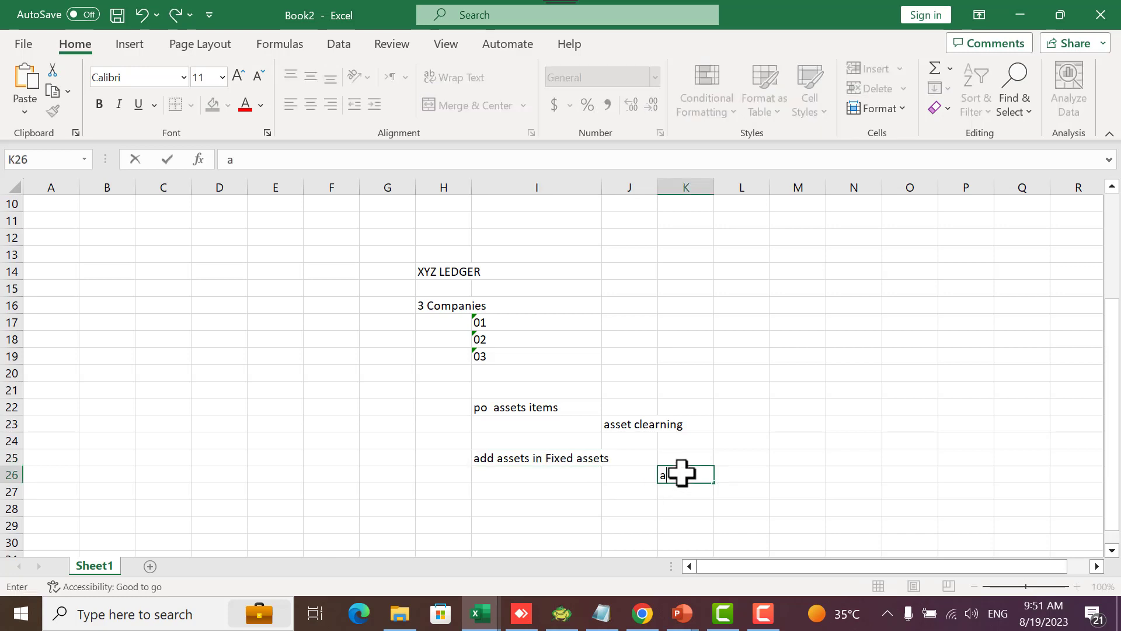
pyautogui.write('sset clearing')
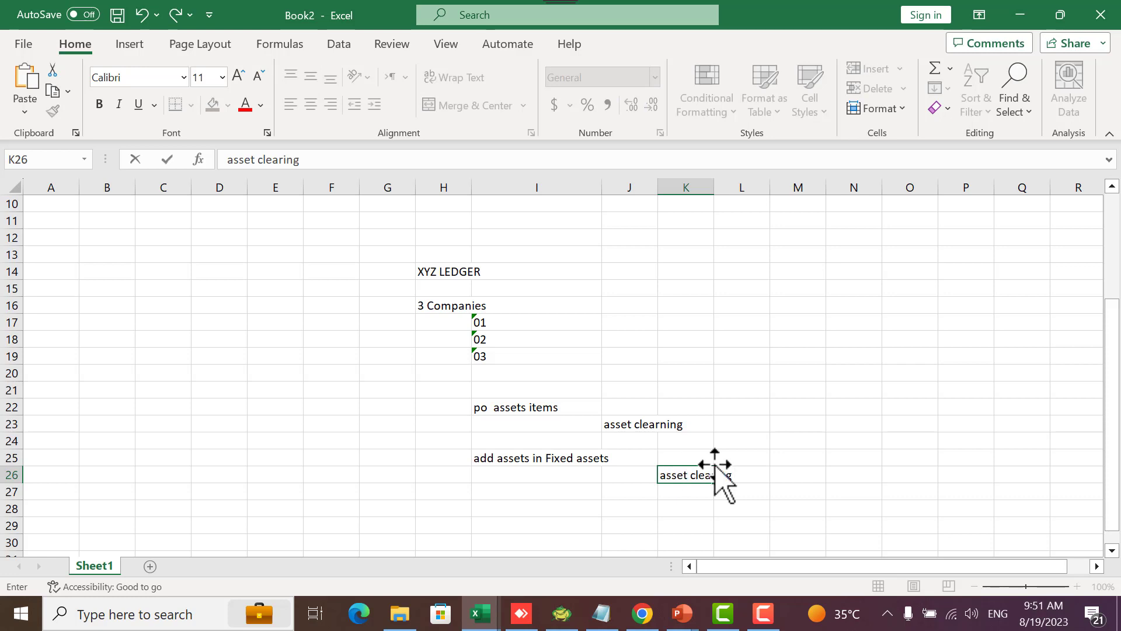
pyautogui.click(749, 442)
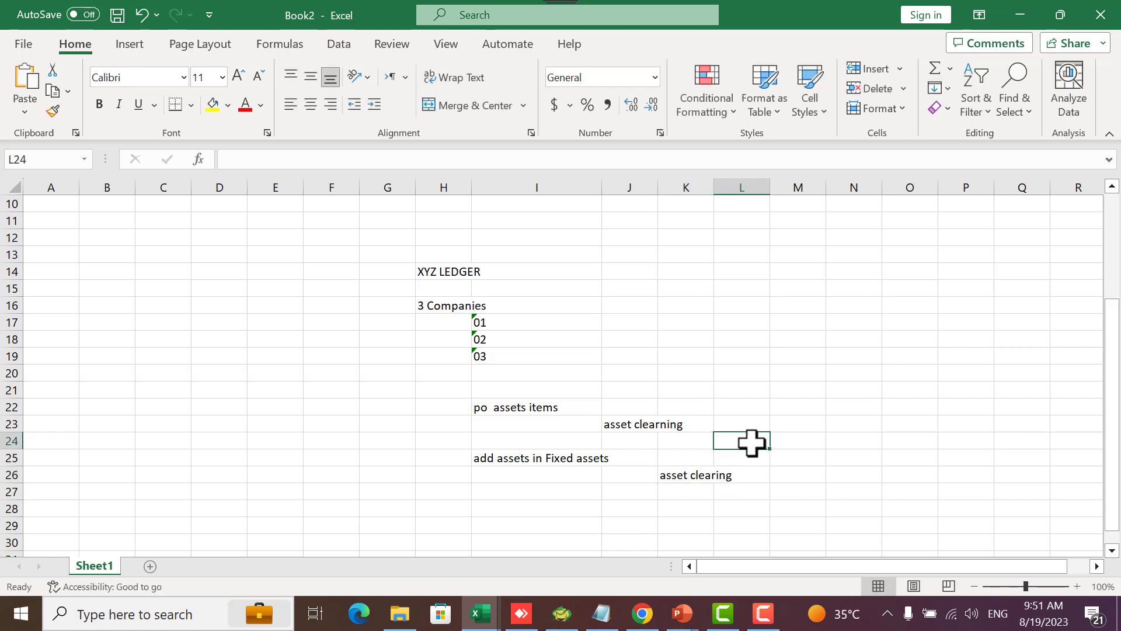
# Enter "budget for assets" in cell K21 and 0 in cell M26 beside the asset clearing note
pyautogui.click(694, 388)
pyautogui.write('budget')
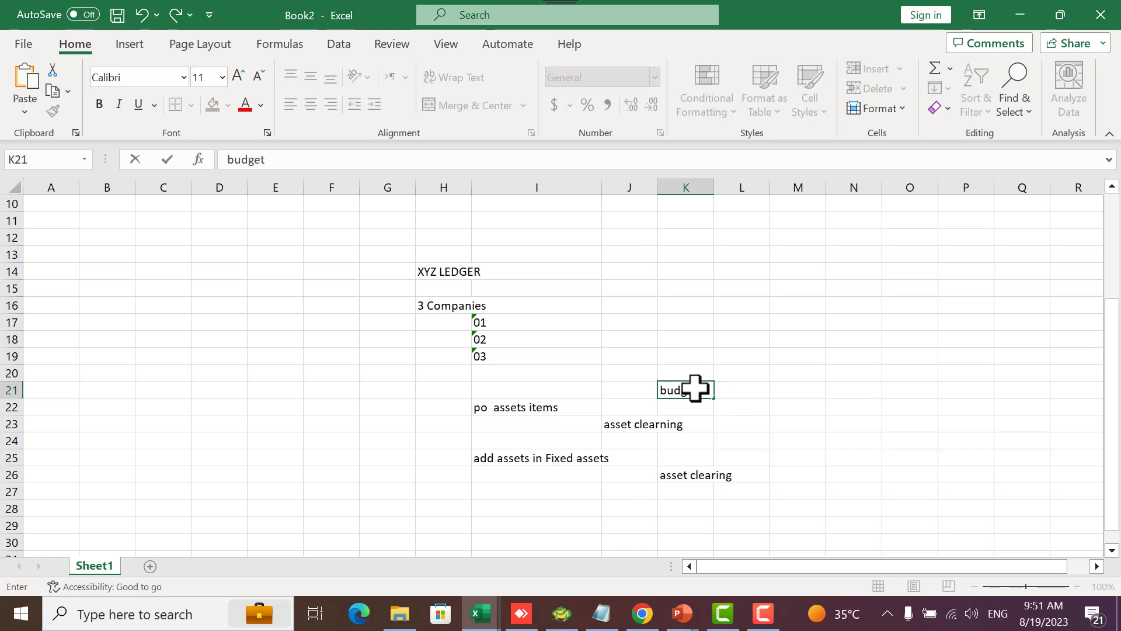
pyautogui.write(' for assets')
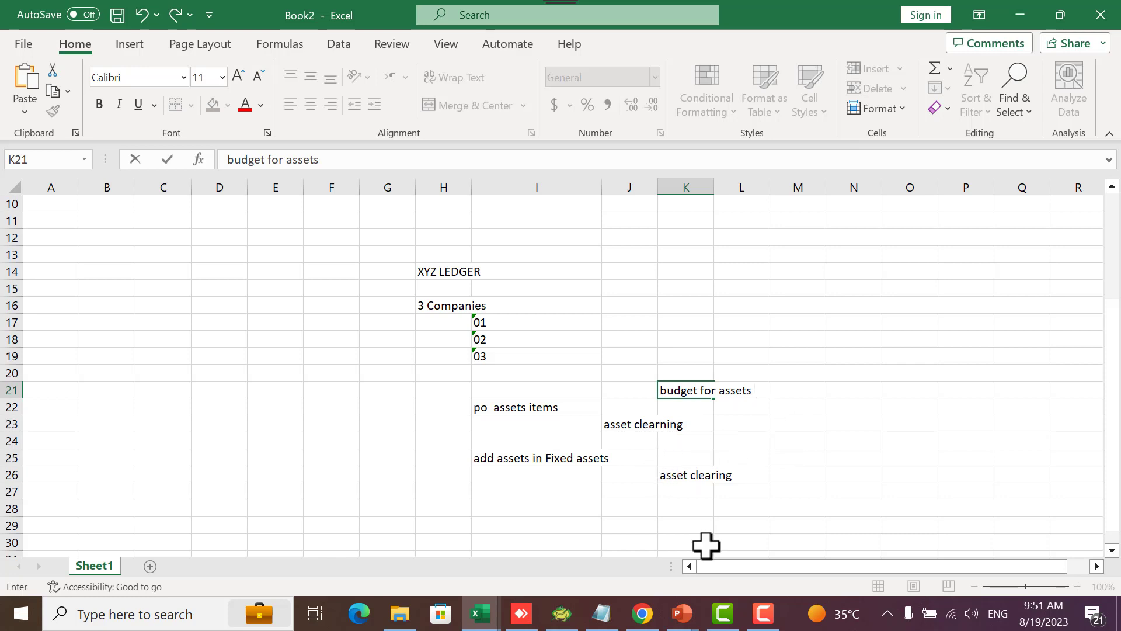
pyautogui.click(818, 473)
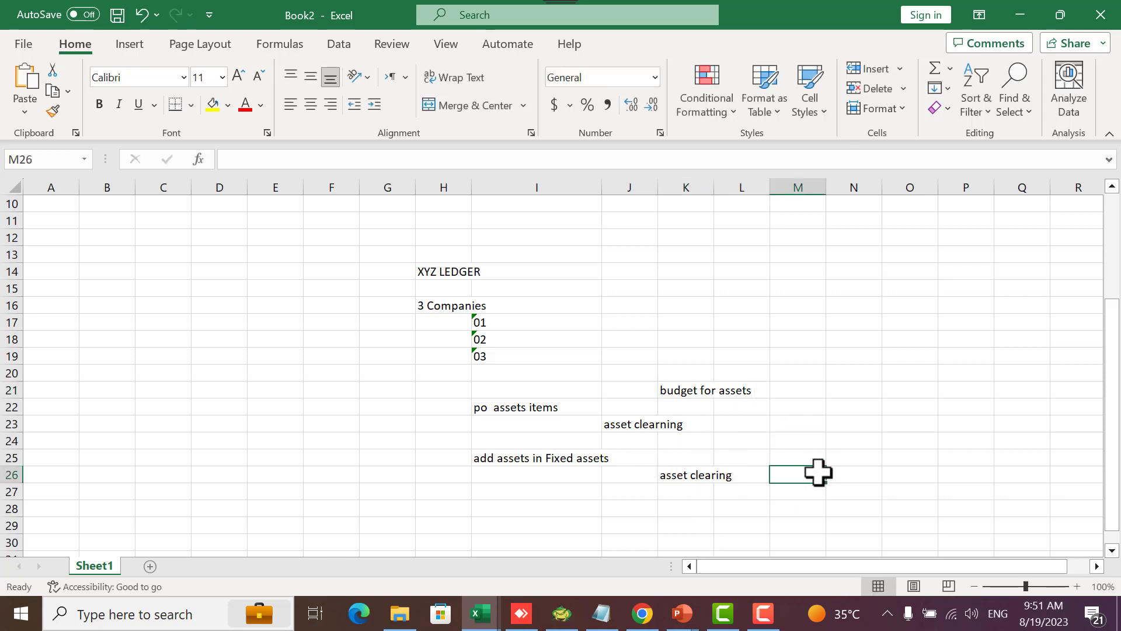
pyautogui.write('0')
pyautogui.click(794, 403)
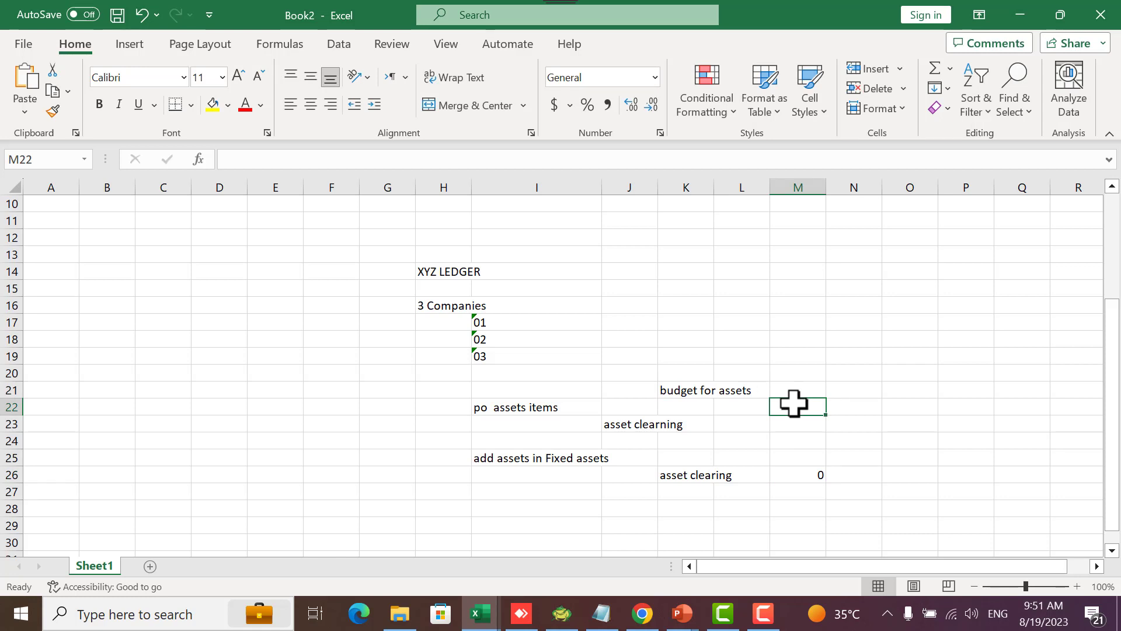
# Review the asset clearing notes, then switch to Chrome and examine the ledger's Budgetary Control Journal Exceptions
pyautogui.click(619, 426)
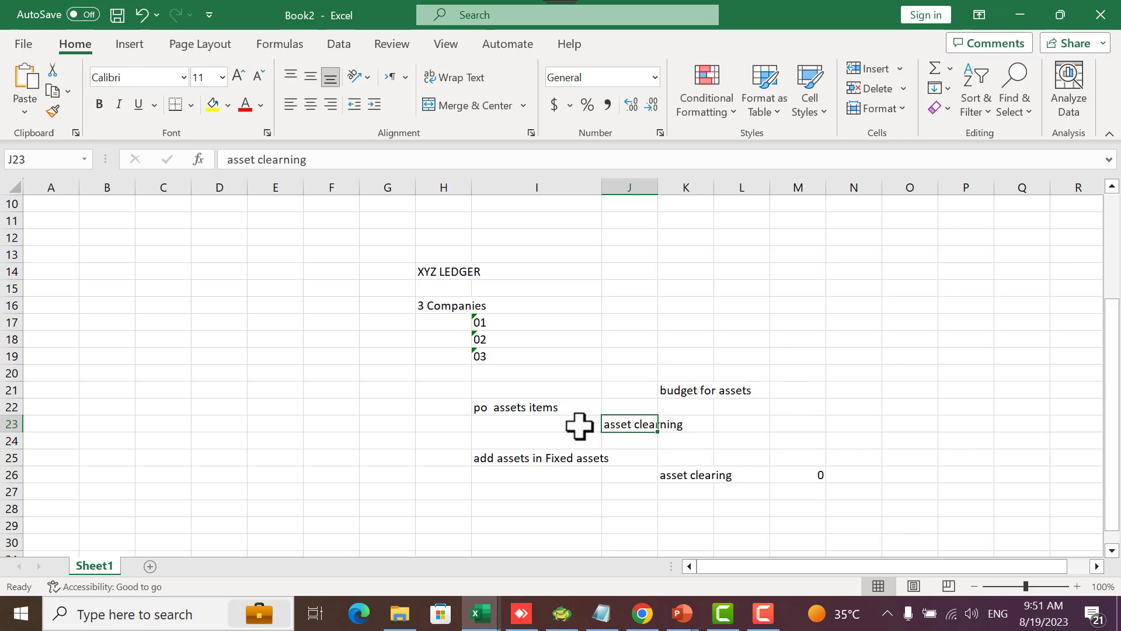
pyautogui.click(545, 425)
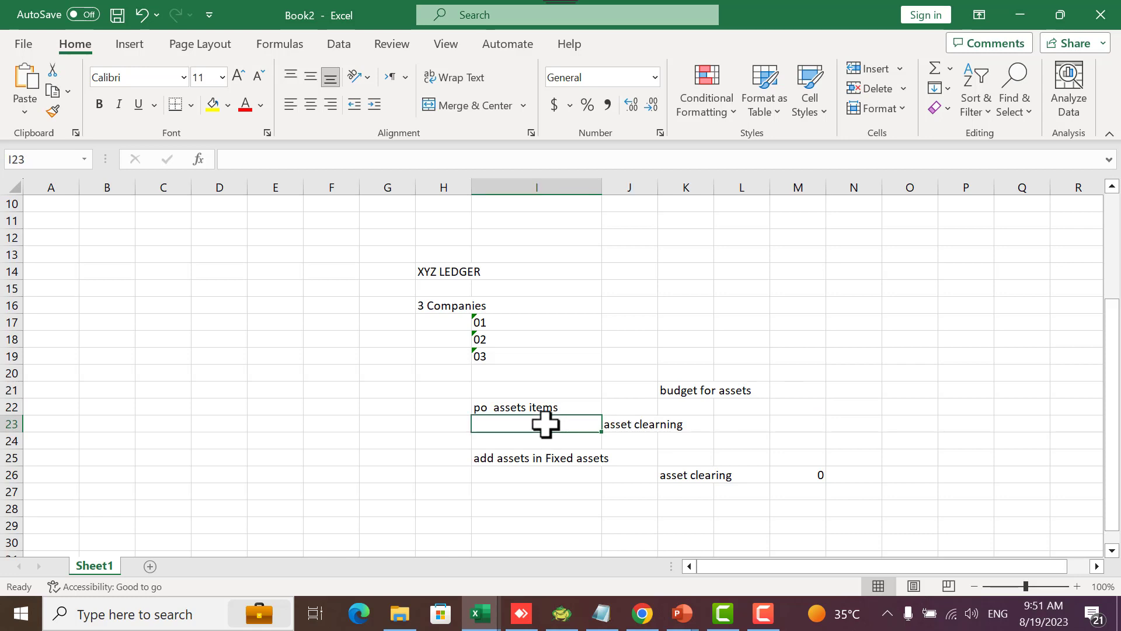
pyautogui.click(553, 474)
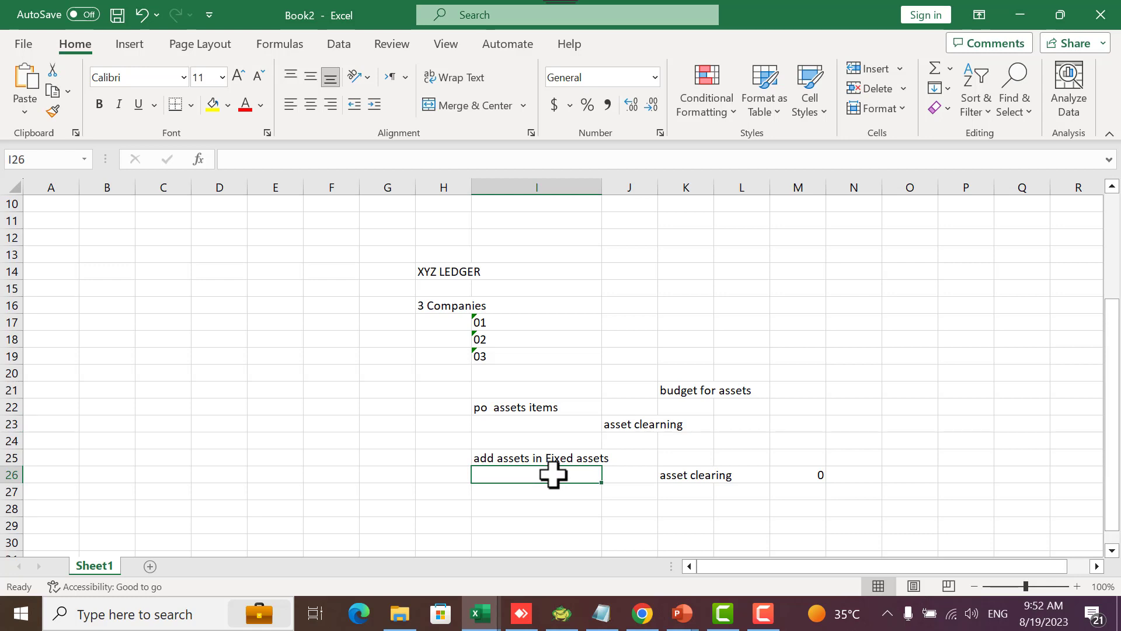
pyautogui.hotkey('alt', 'Tab')
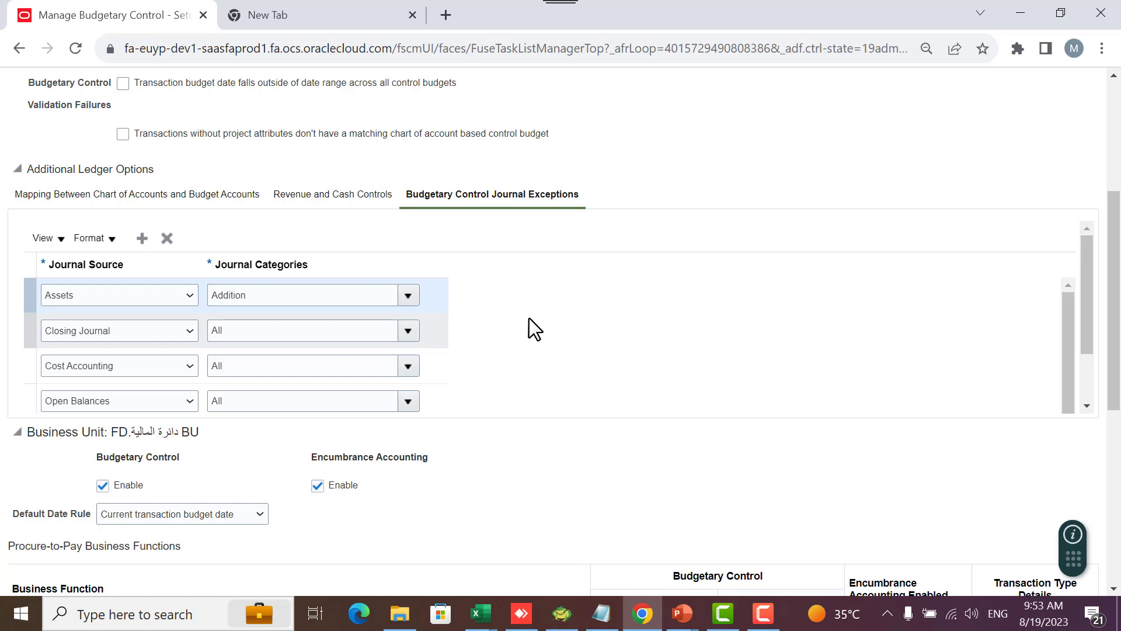
# Return to the Book2 workbook in Excel and enter AP INVOICE in cell I23, beside the asset clearing note
pyautogui.click(479, 612)
pyautogui.click(594, 549)
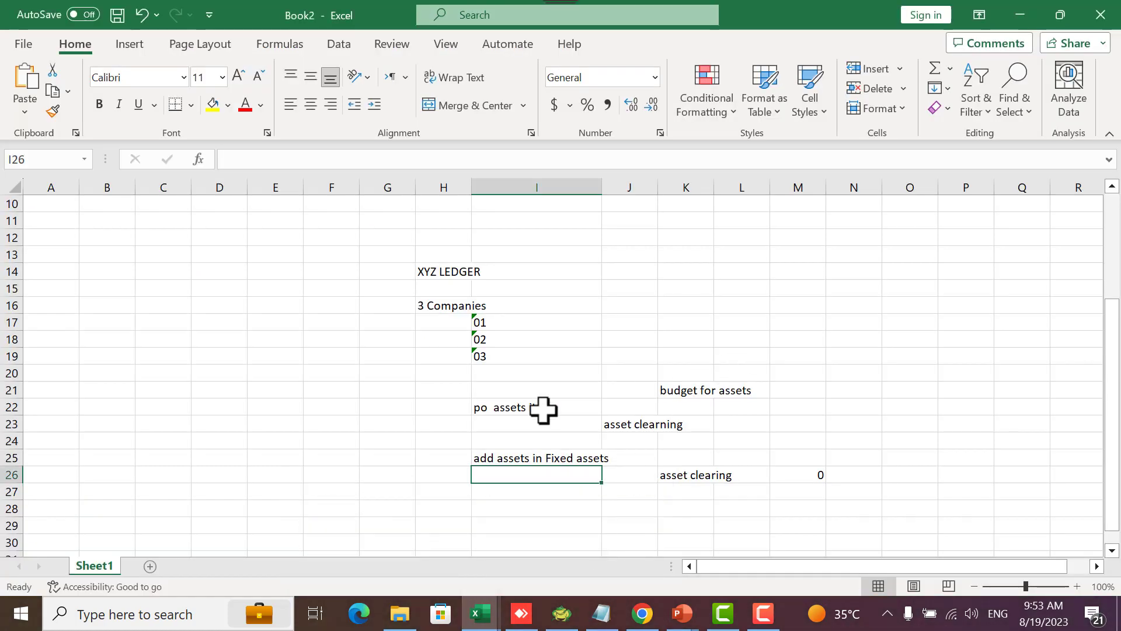
pyautogui.click(486, 426)
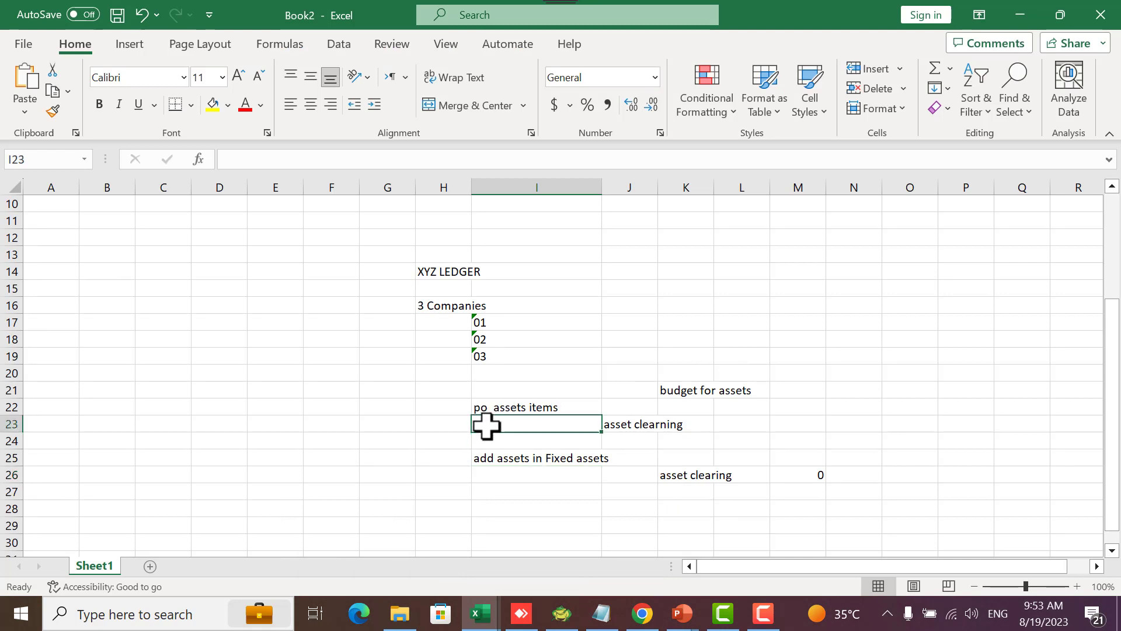
pyautogui.write('AP INVOICE')
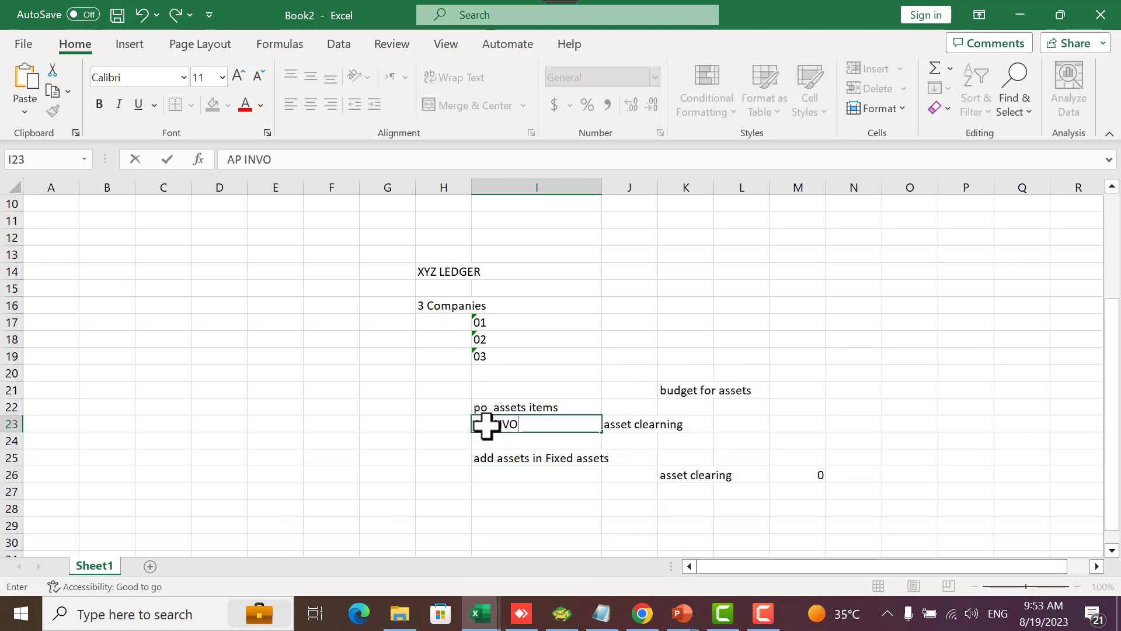
pyautogui.click(613, 431)
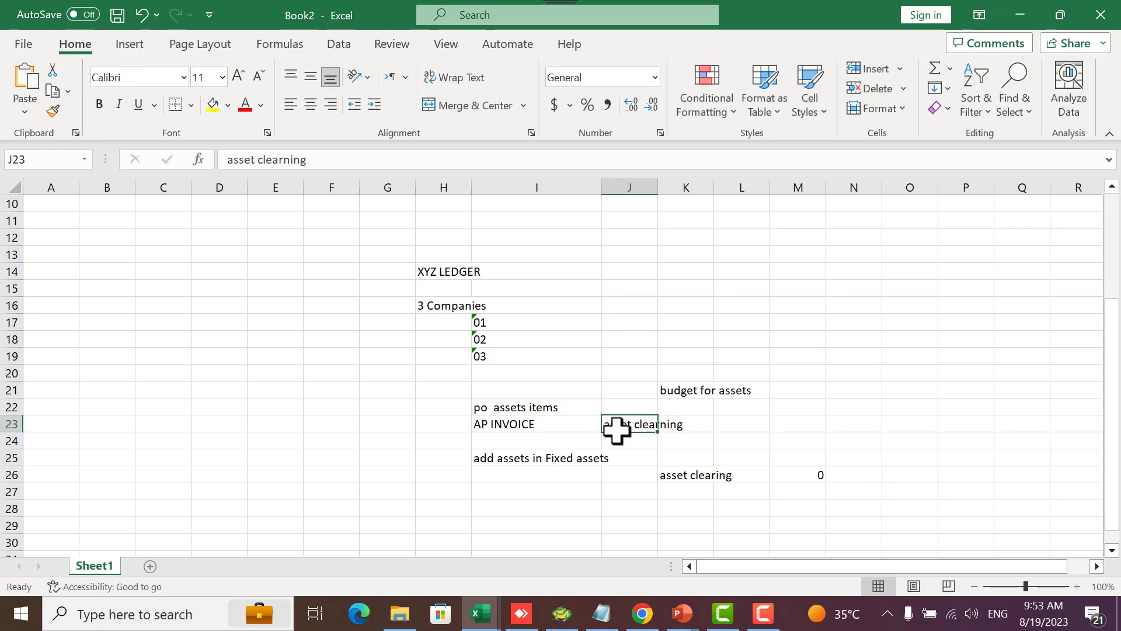
# Switch to Chrome and review the remaining journal exceptions and the FD business unit's budgetary control settings
pyautogui.hotkey('alt', 'Tab')
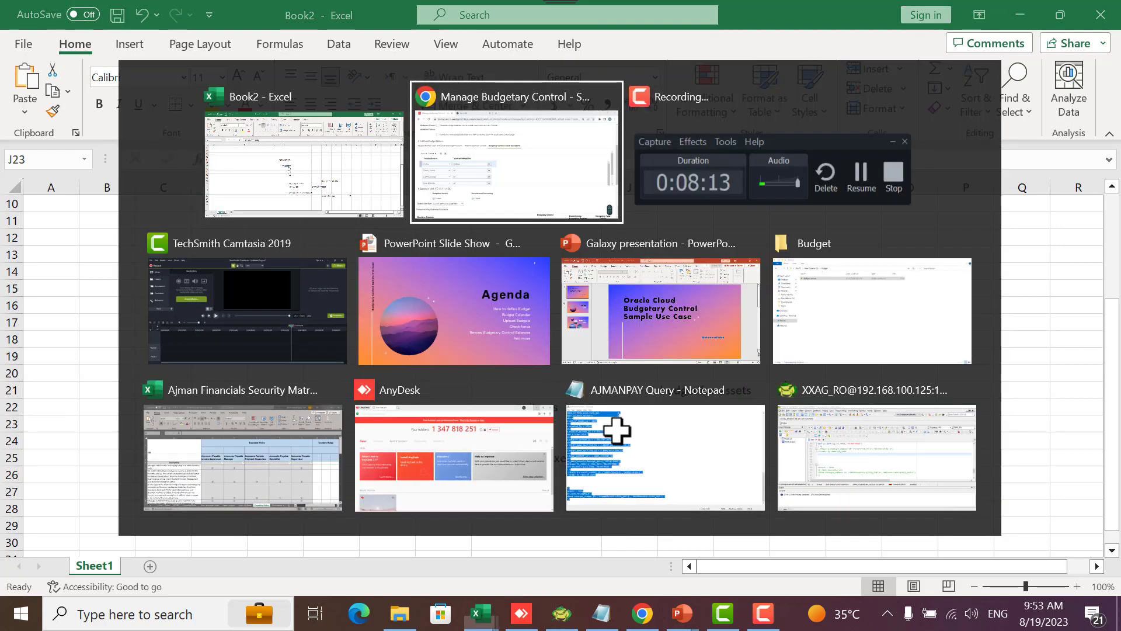
pyautogui.scroll(-1, 653, 323)
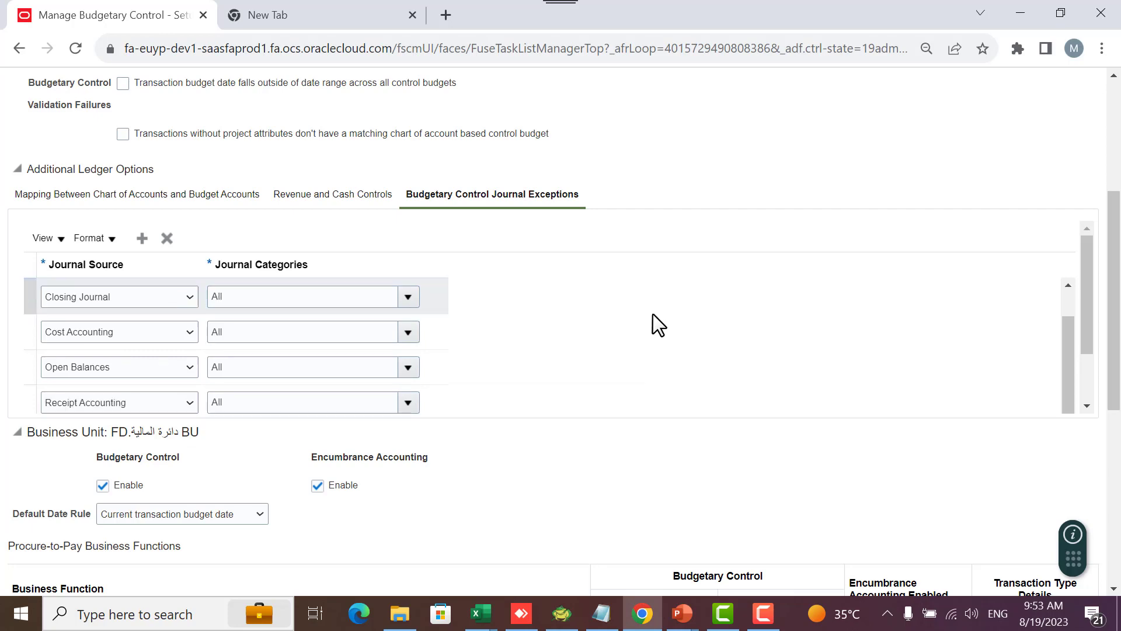
pyautogui.moveTo(1115, 353); pyautogui.dragTo(1114, 467)
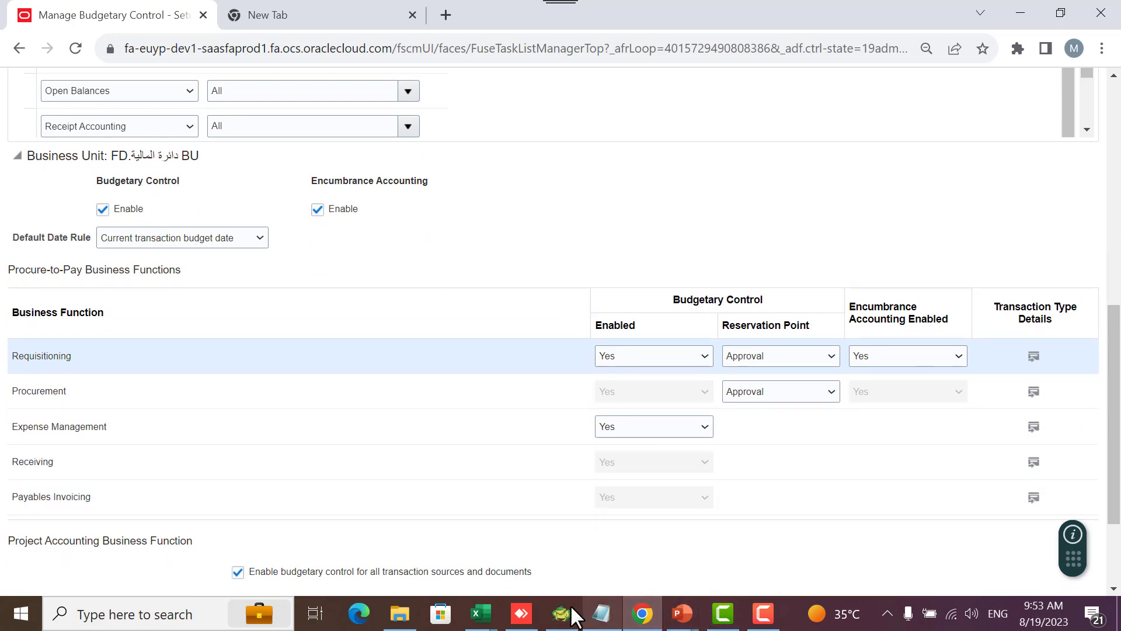
# Switch back to the Book2 workbook in Excel and enter "3 Bus" in cell J15
pyautogui.moveTo(481, 614)
pyautogui.click(569, 557)
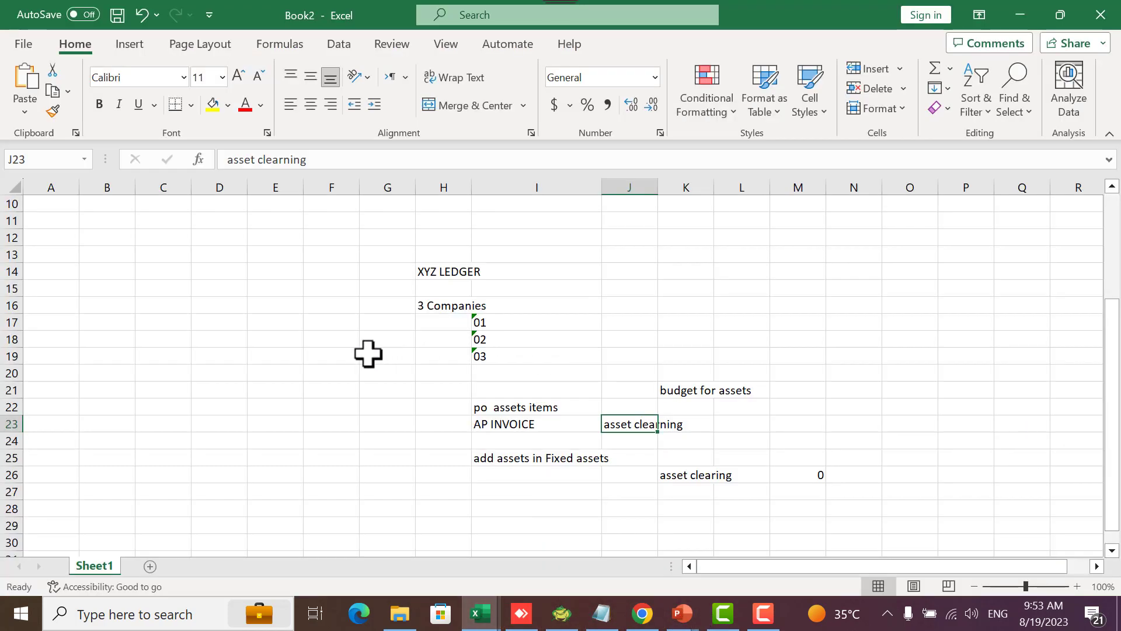
pyautogui.click(512, 286)
pyautogui.click(626, 285)
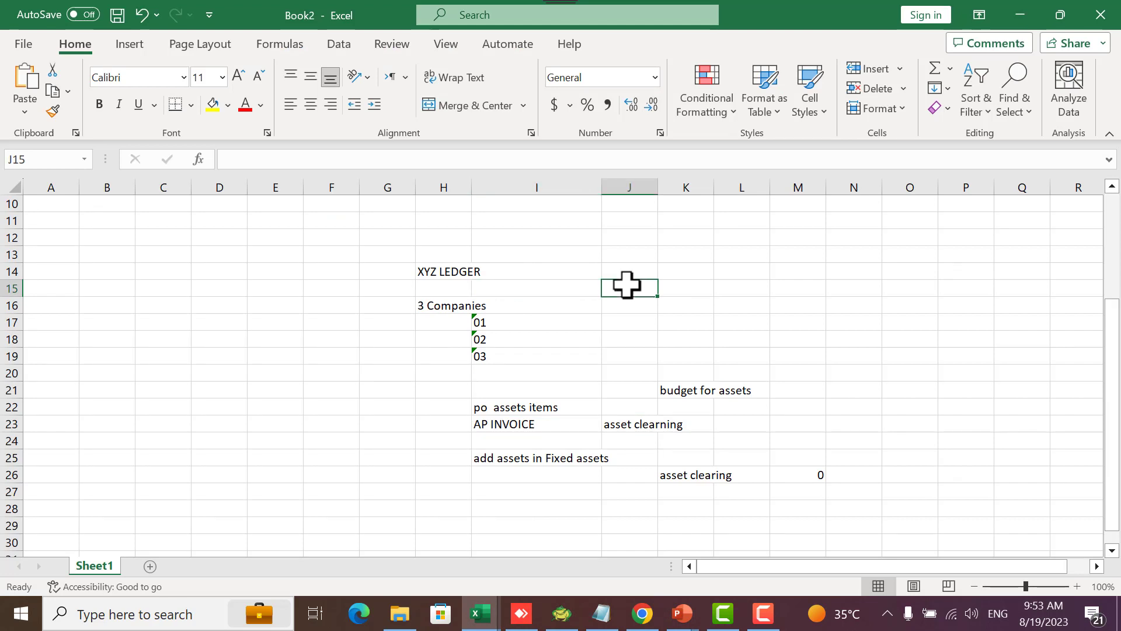
pyautogui.write('3 BUs')
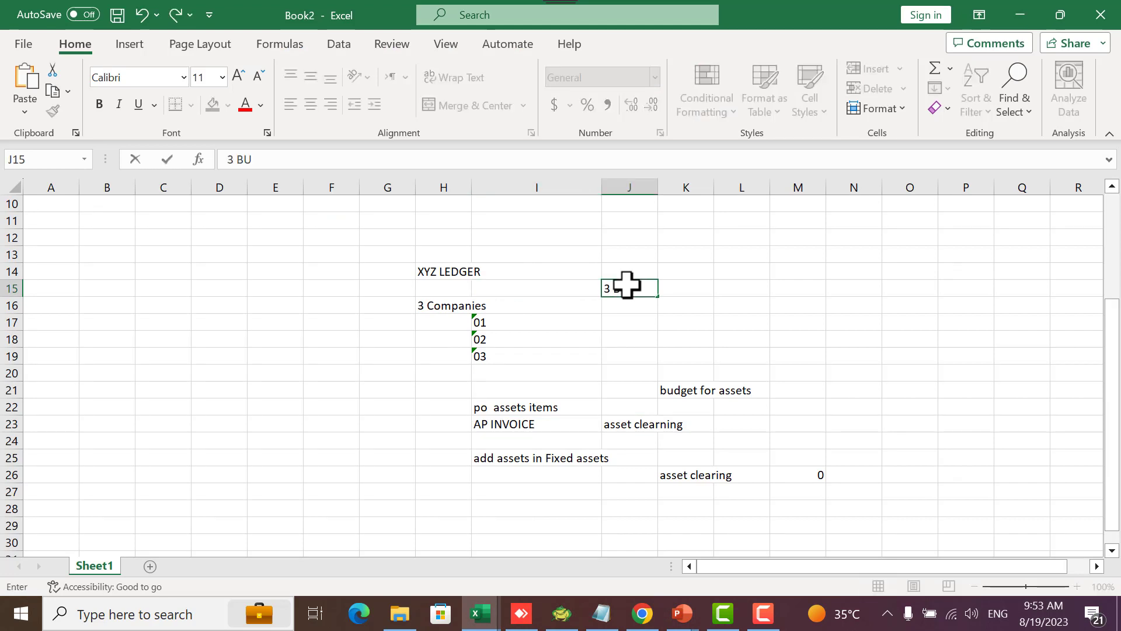
# List the business units bu1, bu2 and bu3 in cells K16 to K18
pyautogui.click(676, 305)
pyautogui.write('bu')
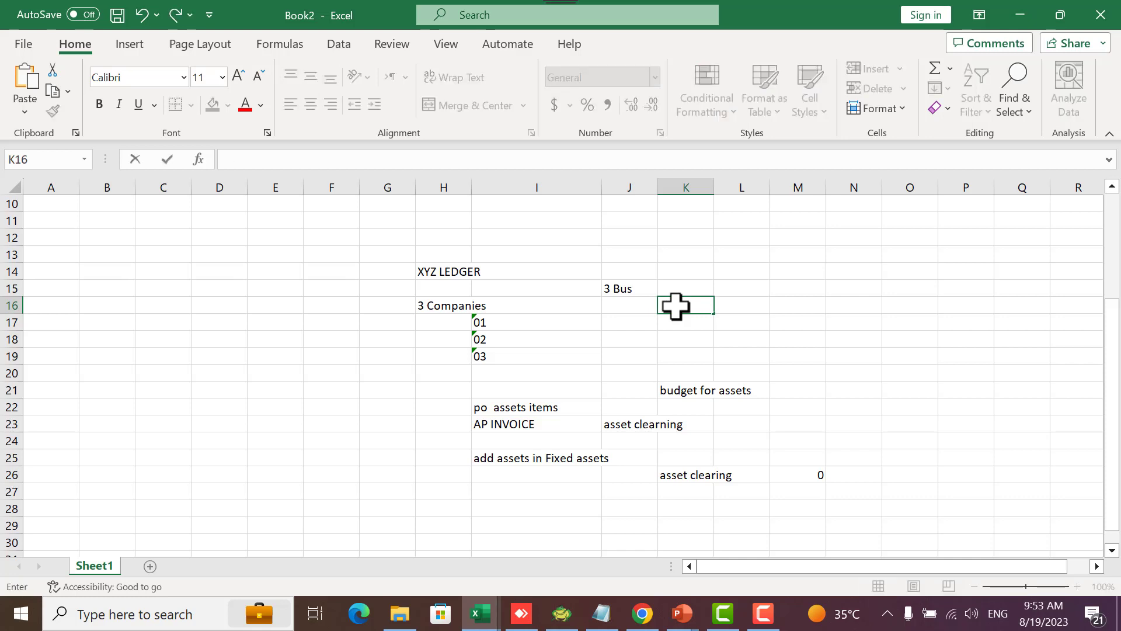
pyautogui.write('1')
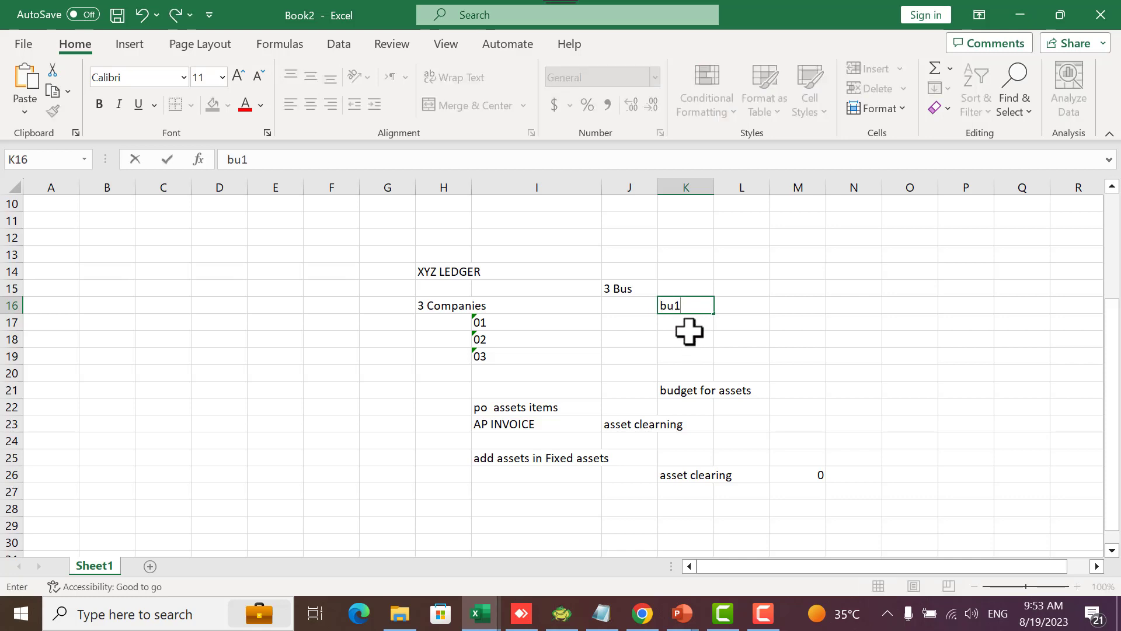
pyautogui.press('Return')
pyautogui.write('bu')
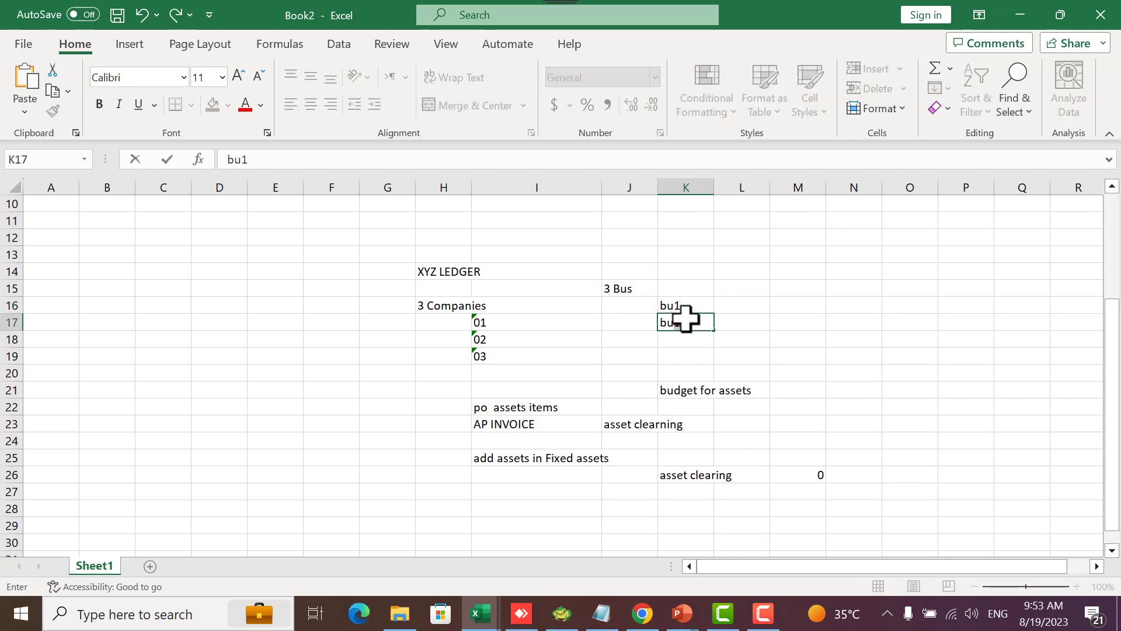
pyautogui.write('2')
pyautogui.press('Return')
pyautogui.write('bu3')
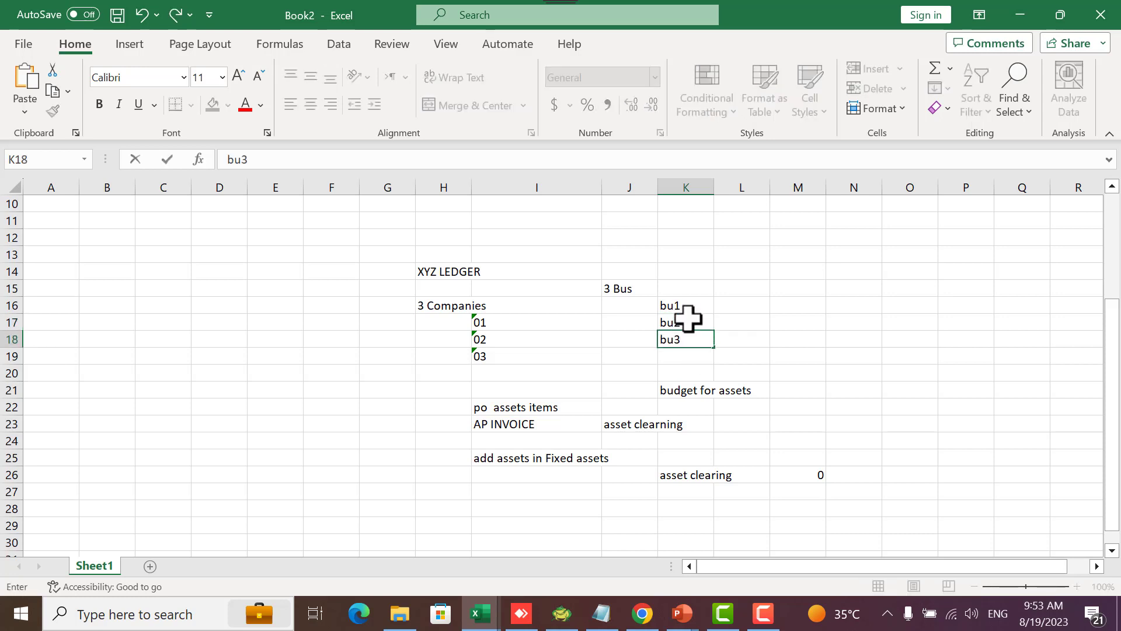
pyautogui.click(692, 321)
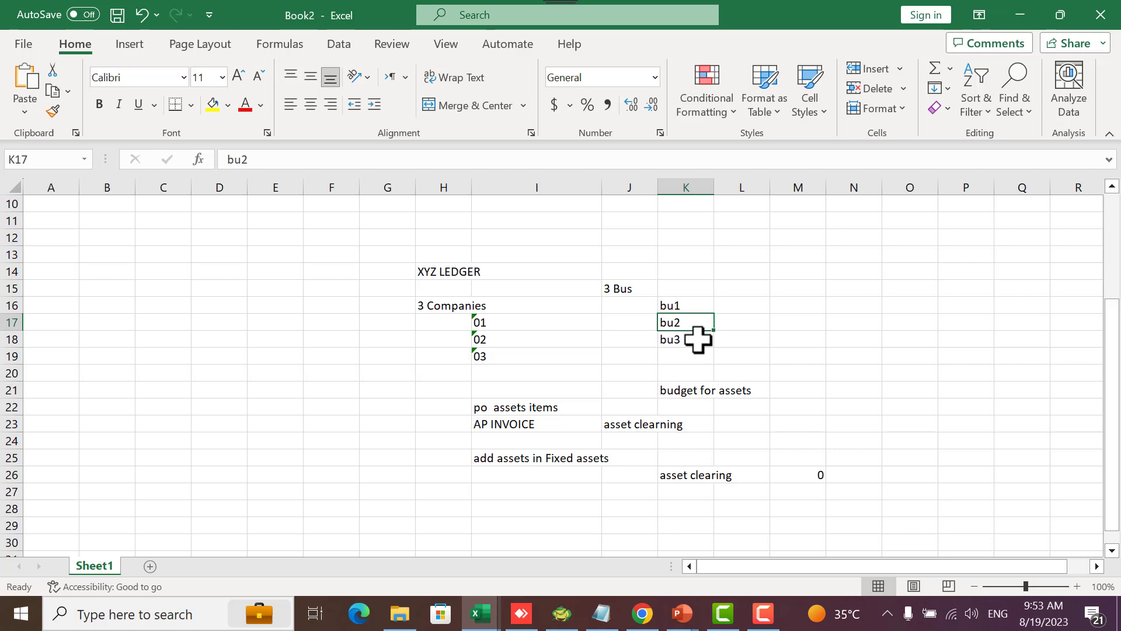
# Return to Manage Budgetary Control in Chrome and examine the Default Date Rule options and Requisitioning's Reservation Point choices
pyautogui.hotkey('alt', 'Tab')
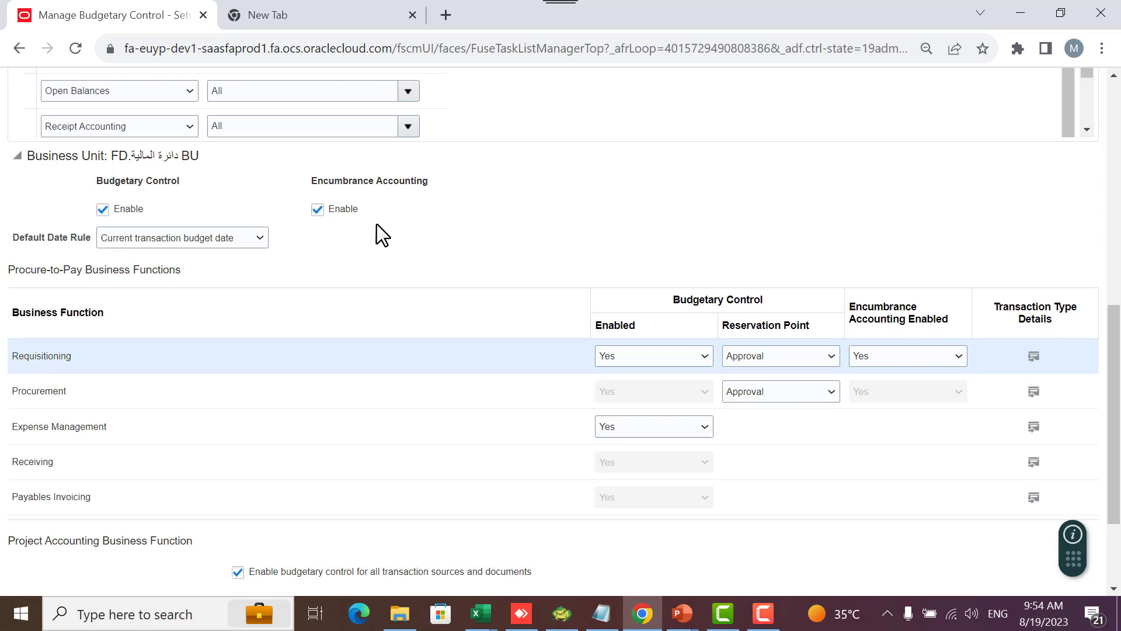
pyautogui.click(221, 236)
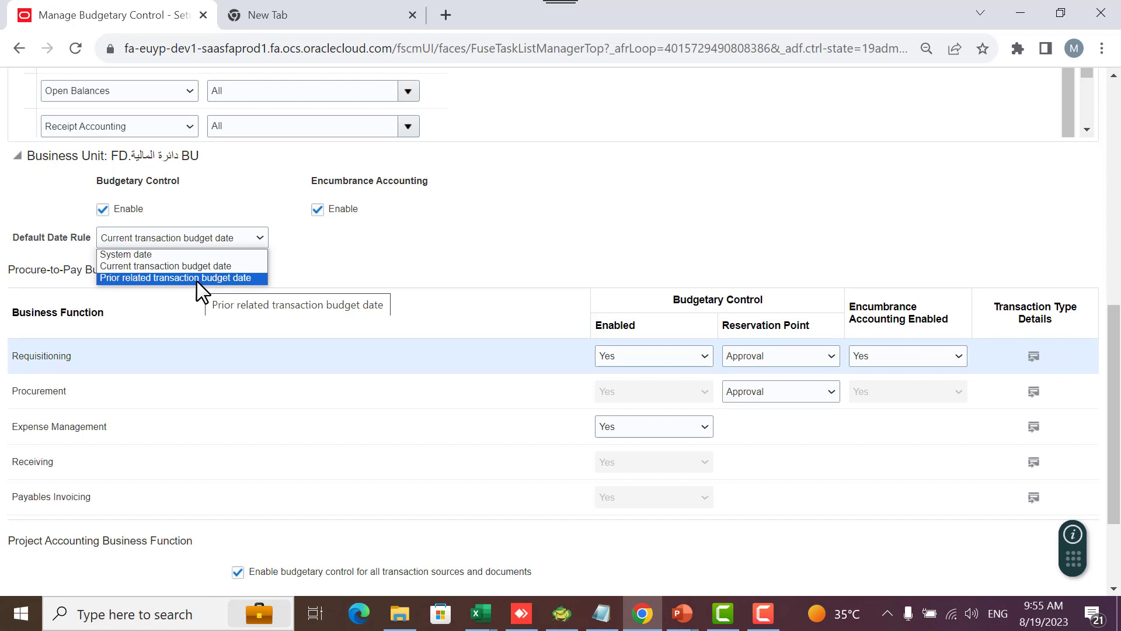
pyautogui.click(298, 244)
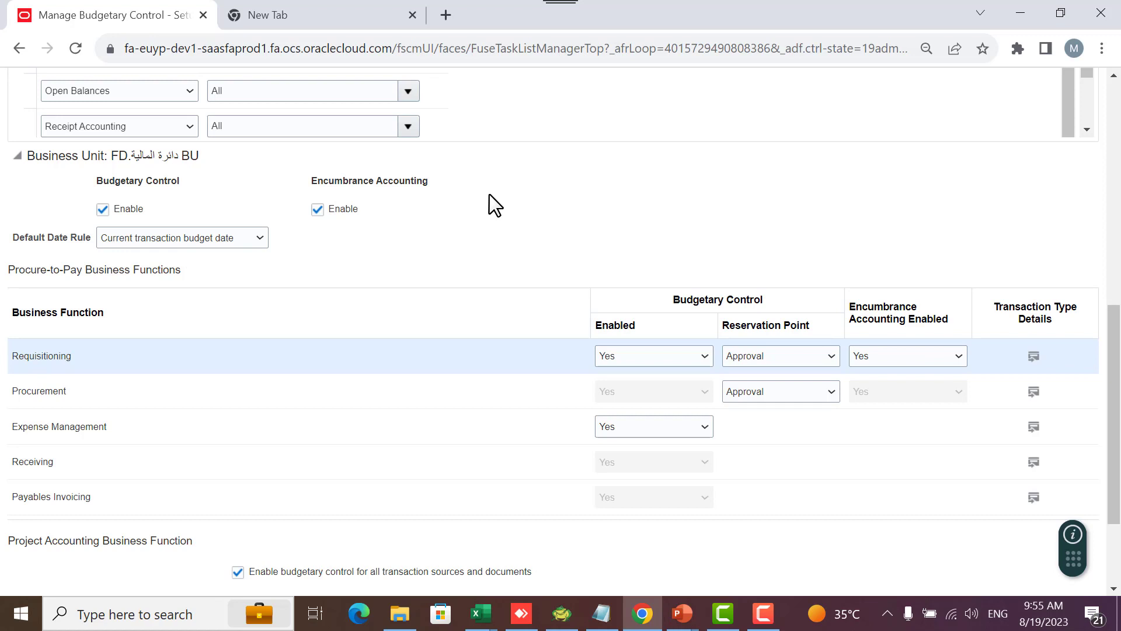
pyautogui.scroll(-2, 465, 237)
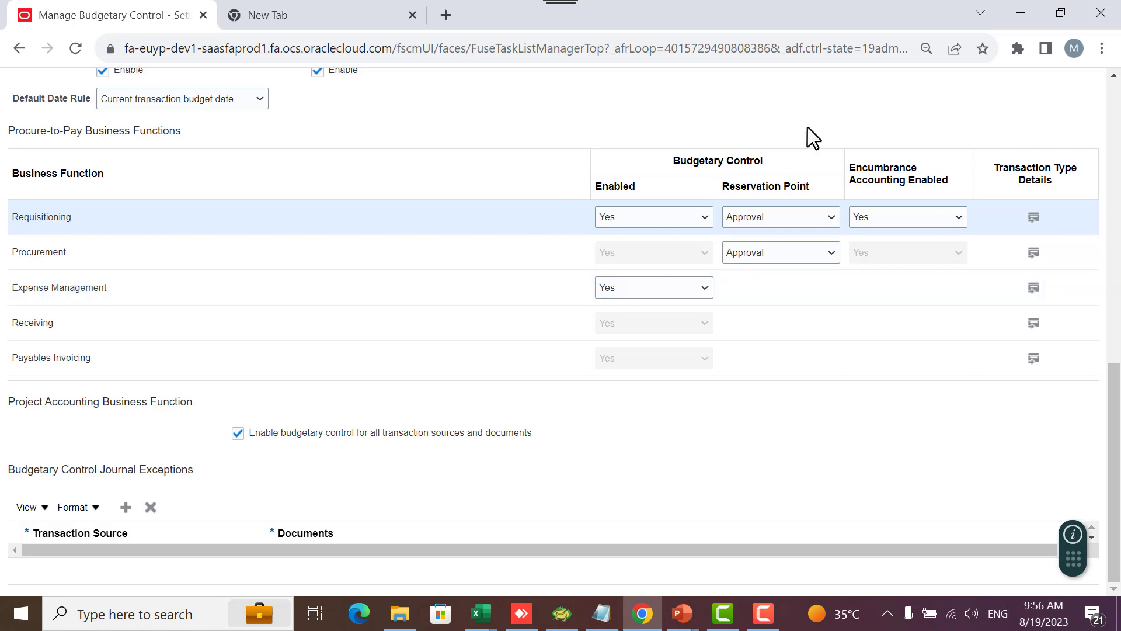
pyautogui.click(772, 217)
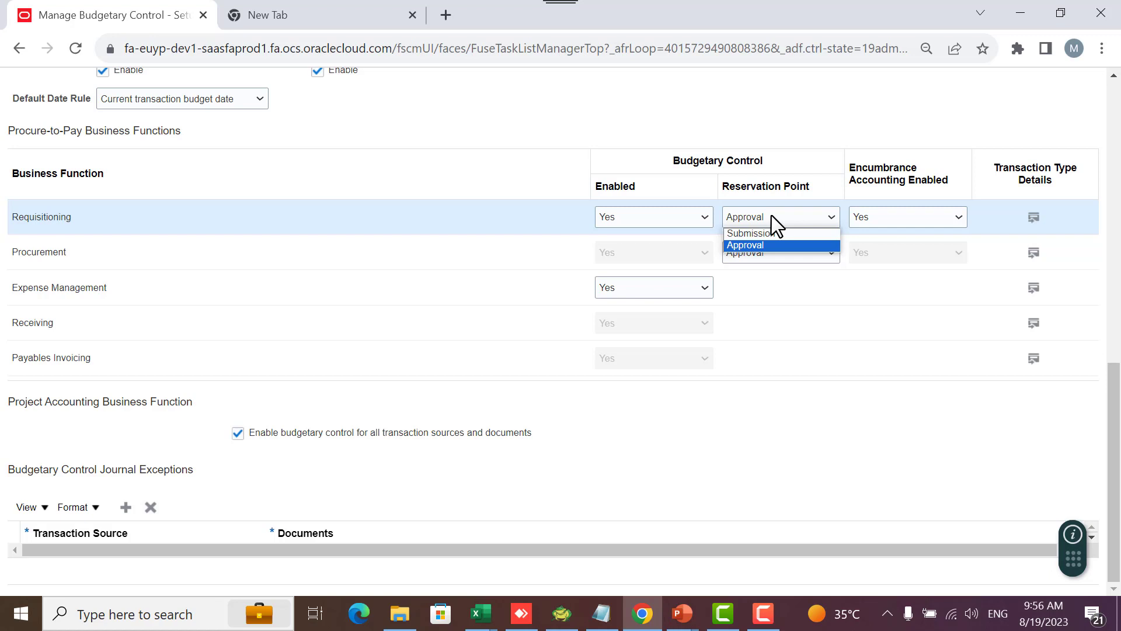
pyautogui.click(772, 216)
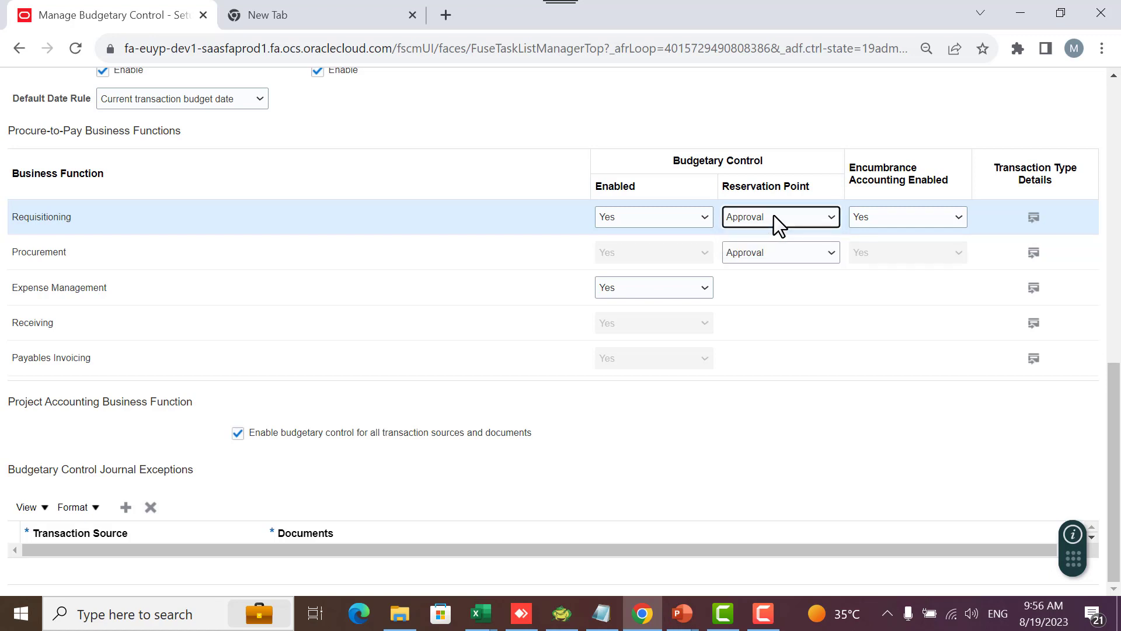
# Examine the Reservation Point choices for Procurement and the Encumbrance Accounting Enabled choices for Requisitioning
pyautogui.click(782, 252)
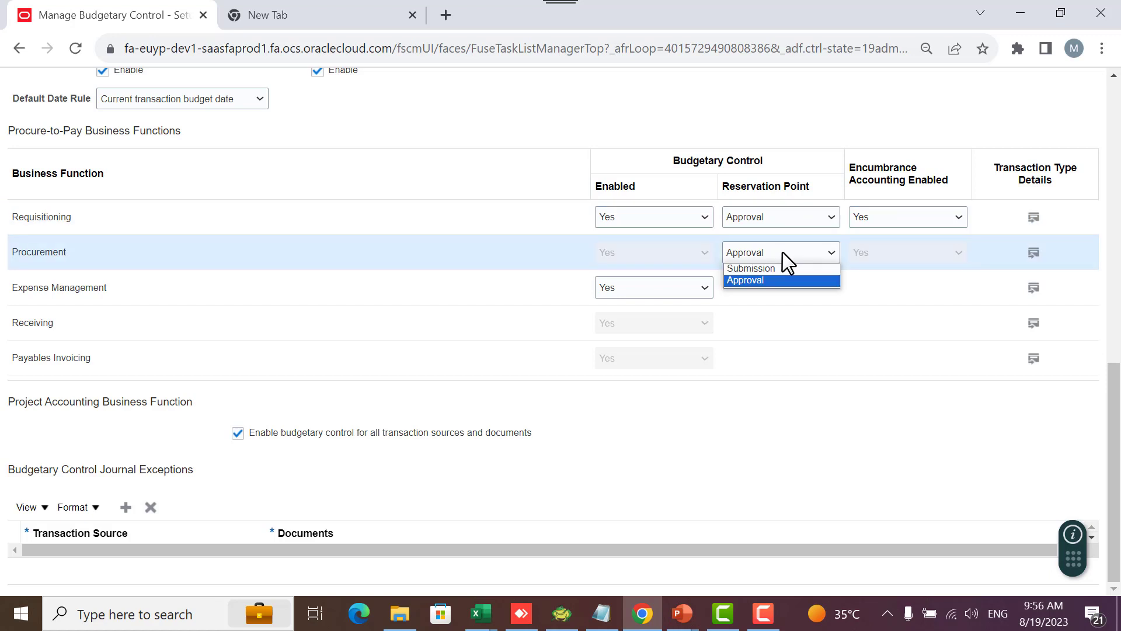
pyautogui.click(783, 253)
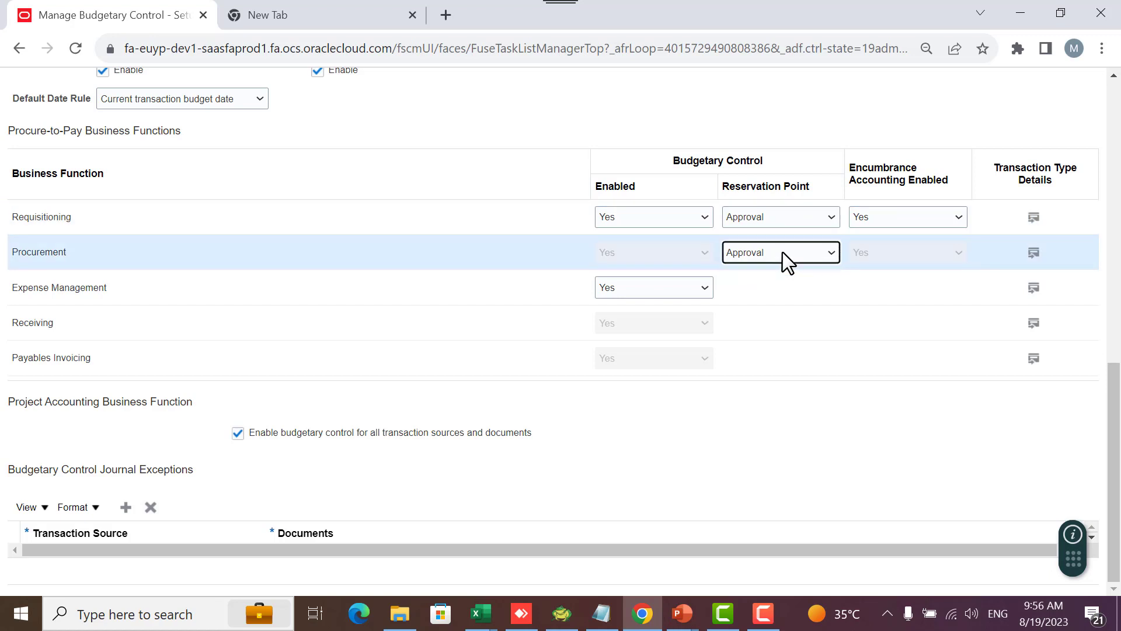
pyautogui.click(898, 220)
pyautogui.click(898, 219)
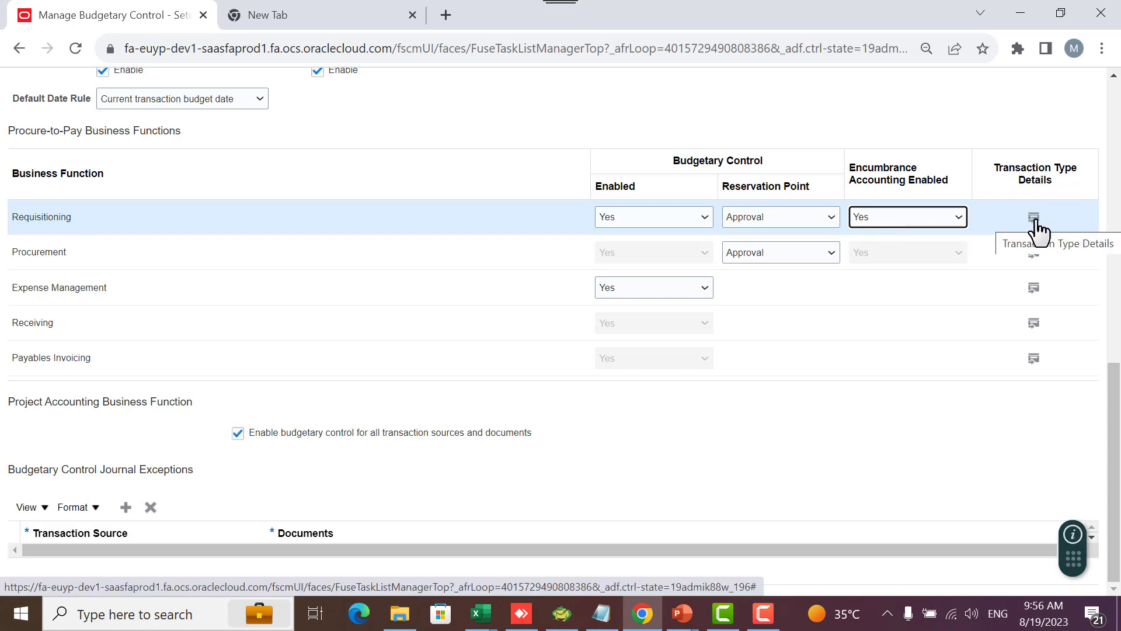
# Inspect the transaction type details for Requisitioning and Procurement, cancelling out of each without changes
pyautogui.click(1035, 222)
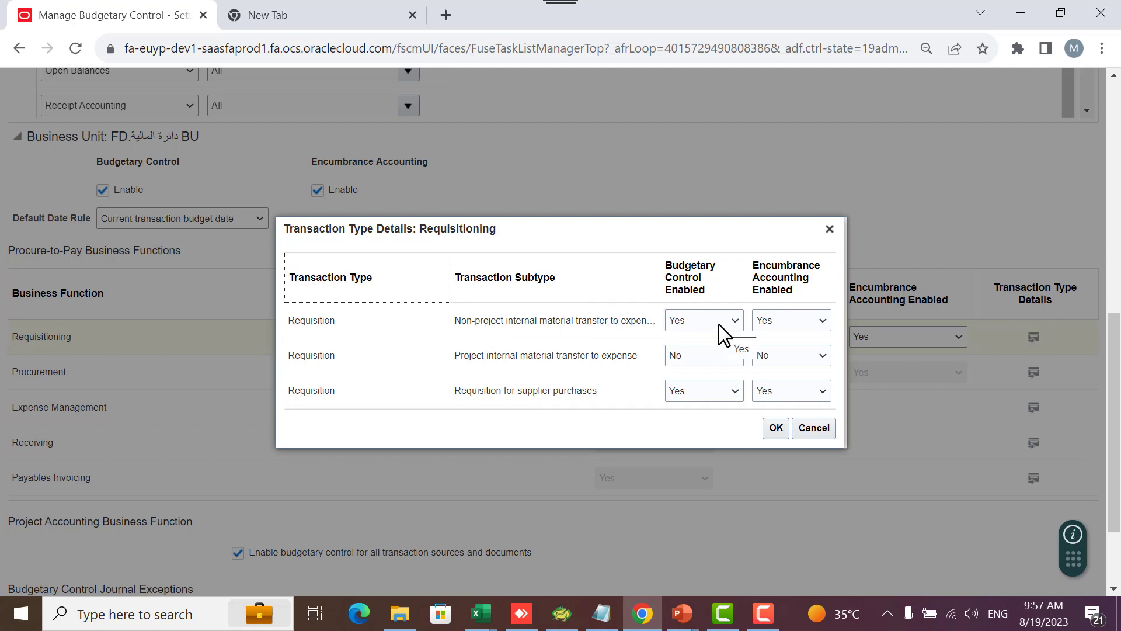
pyautogui.click(815, 429)
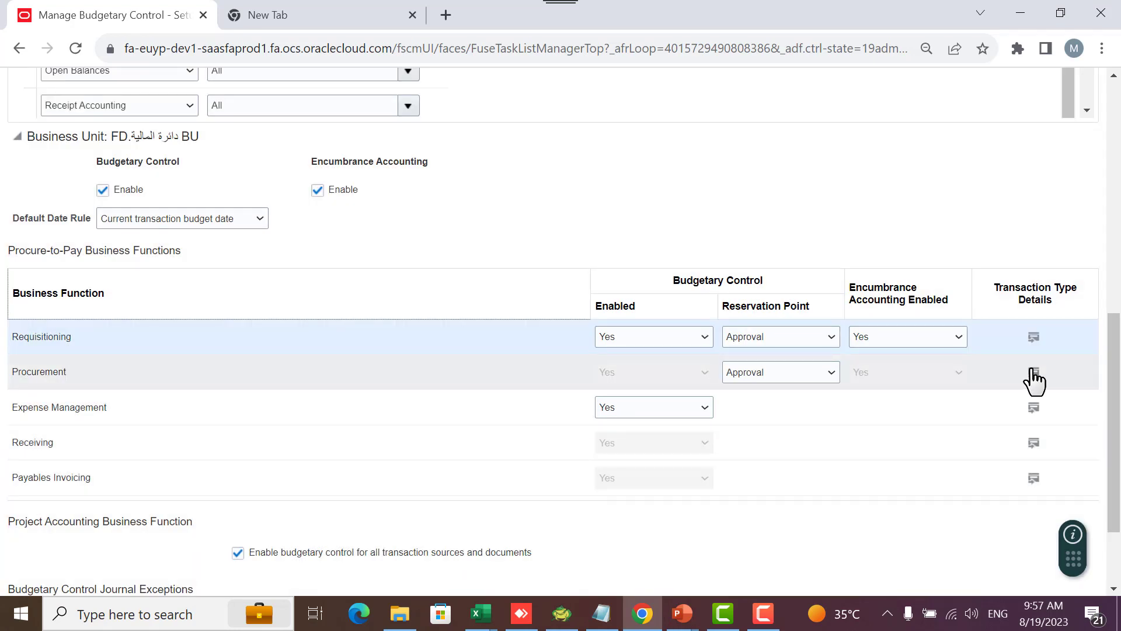
pyautogui.click(1031, 377)
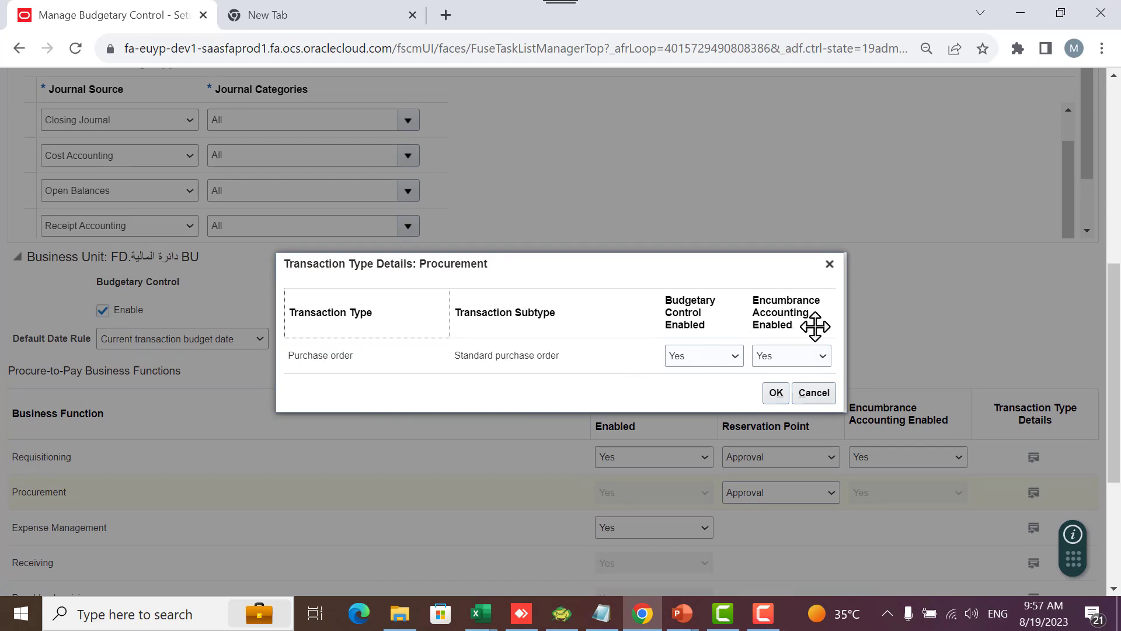
pyautogui.click(812, 395)
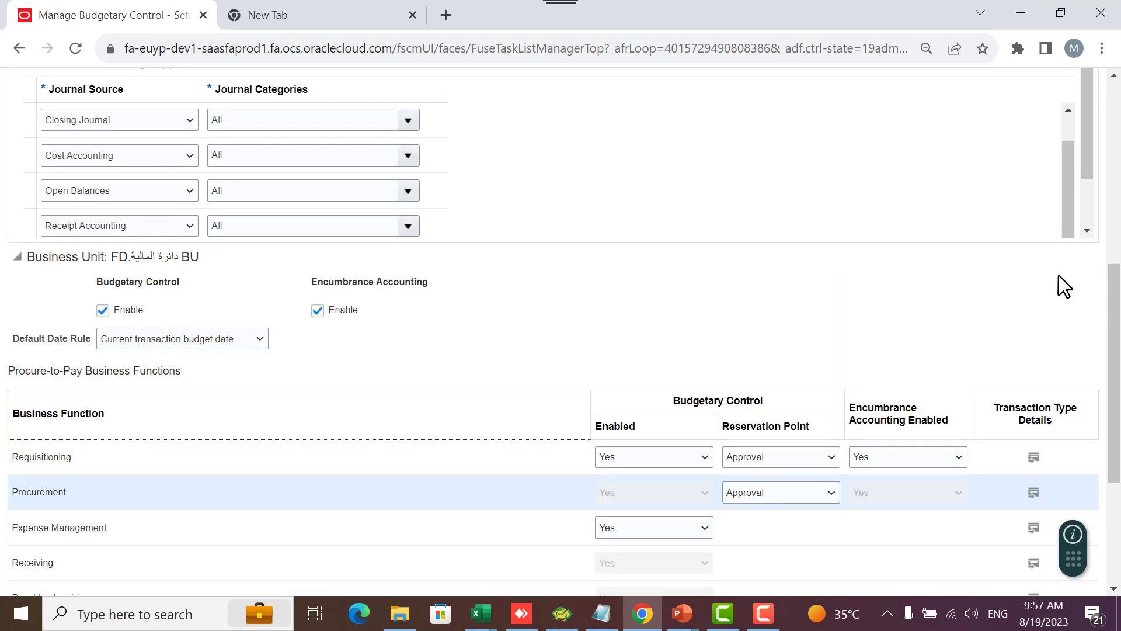
# Review the FD ledger and business unit settings once more, and leave the edit page without saving
pyautogui.scroll(-4, 1115, 286)
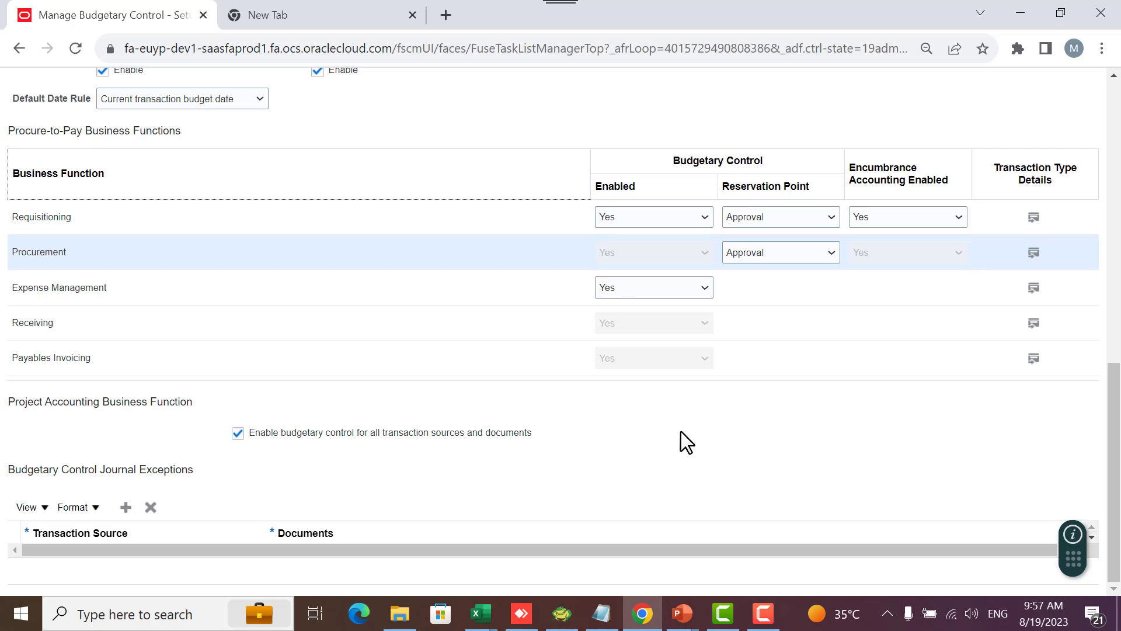
pyautogui.scroll(15, 875, 418)
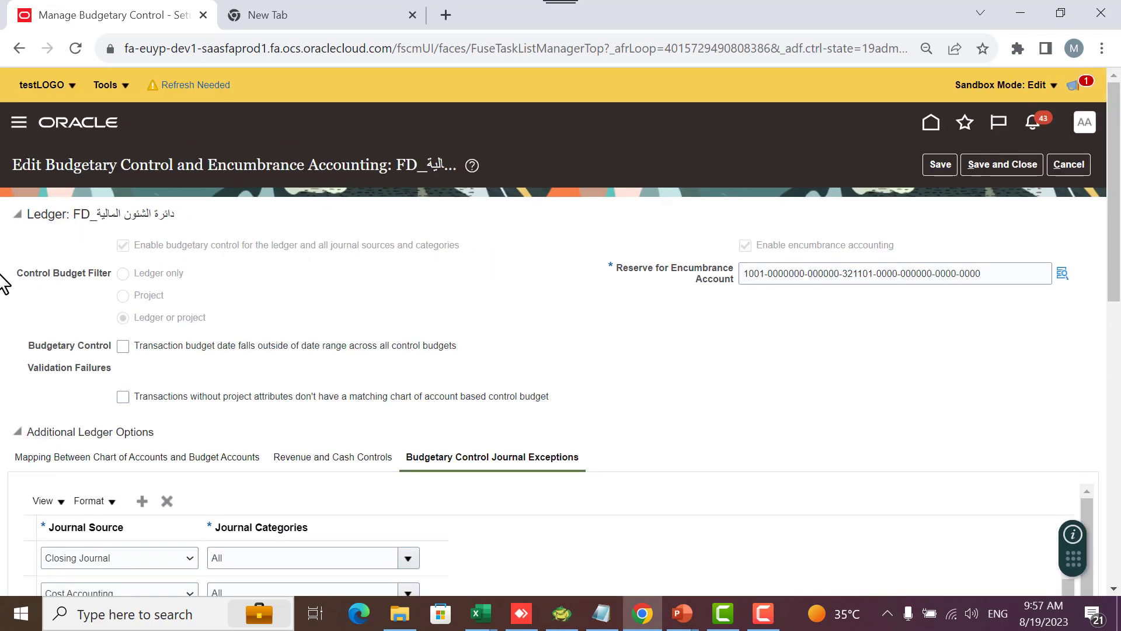
pyautogui.scroll(-8, 234, 333)
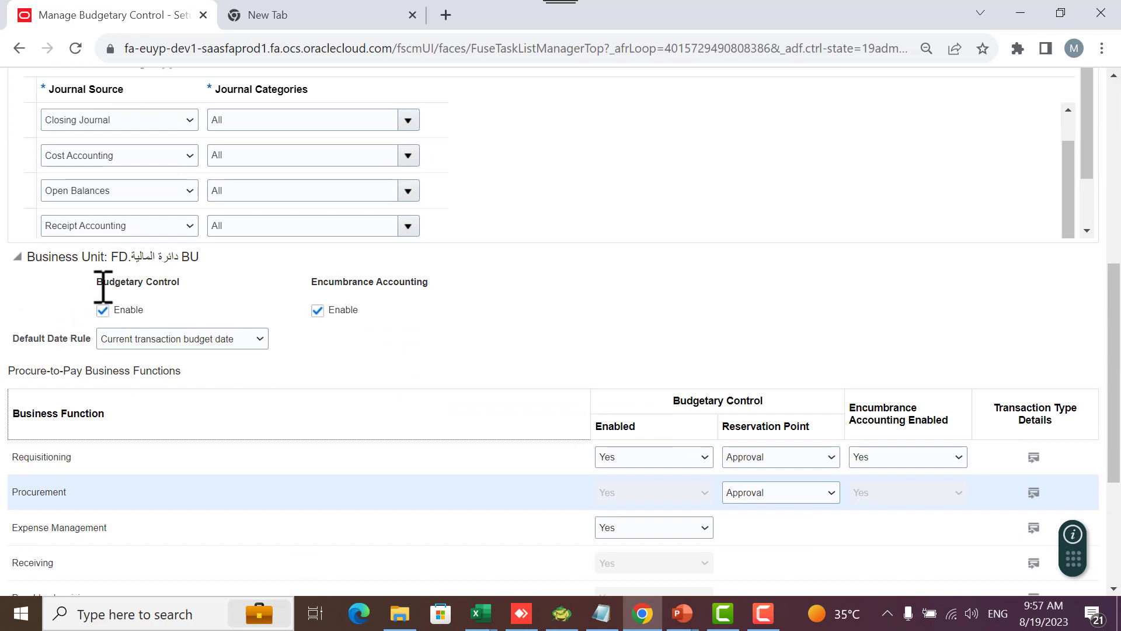
pyautogui.scroll(8, 586, 338)
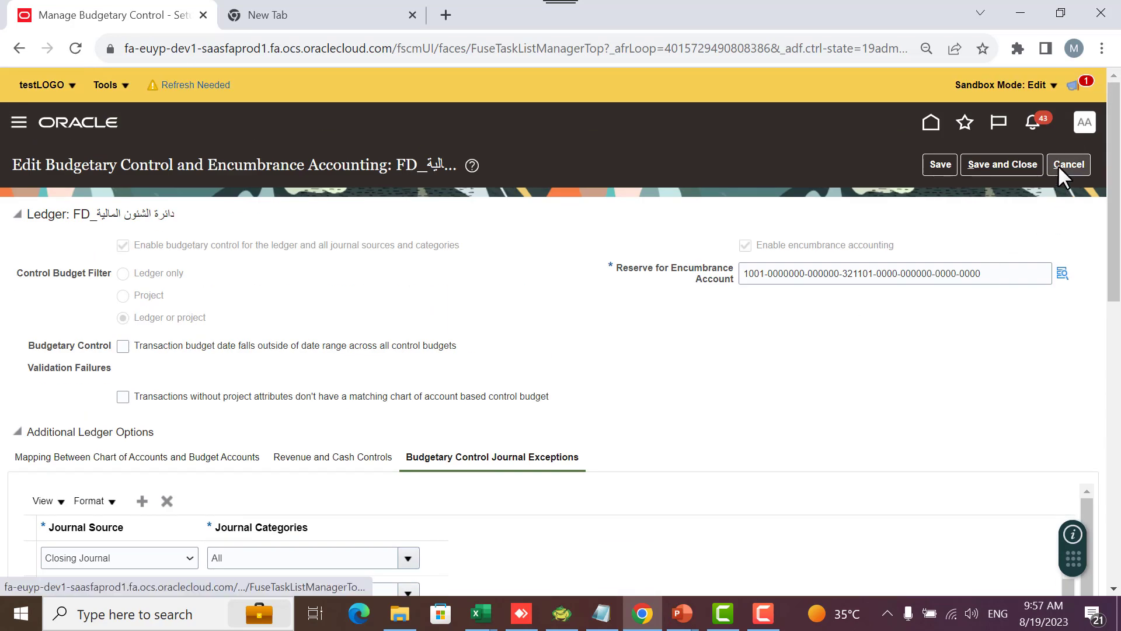
pyautogui.click(1057, 164)
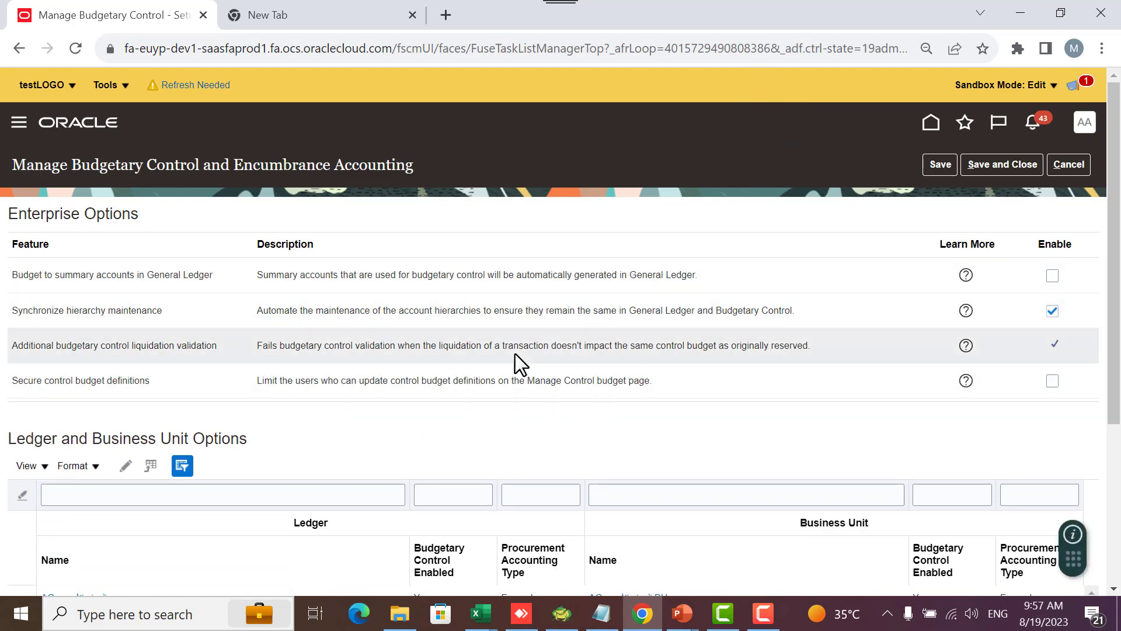
# Leave Manage Budgetary Control and Encumbrance Accounting without saving and open the Manage Control Budgets task
pyautogui.scroll(-3, 552, 327)
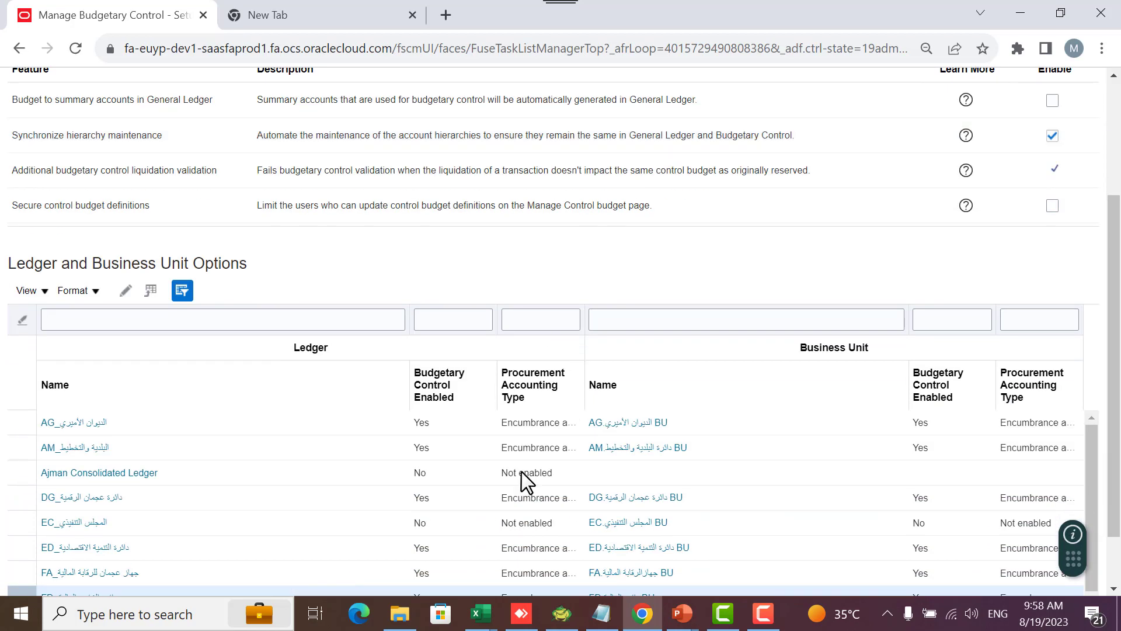
pyautogui.scroll(3, 735, 291)
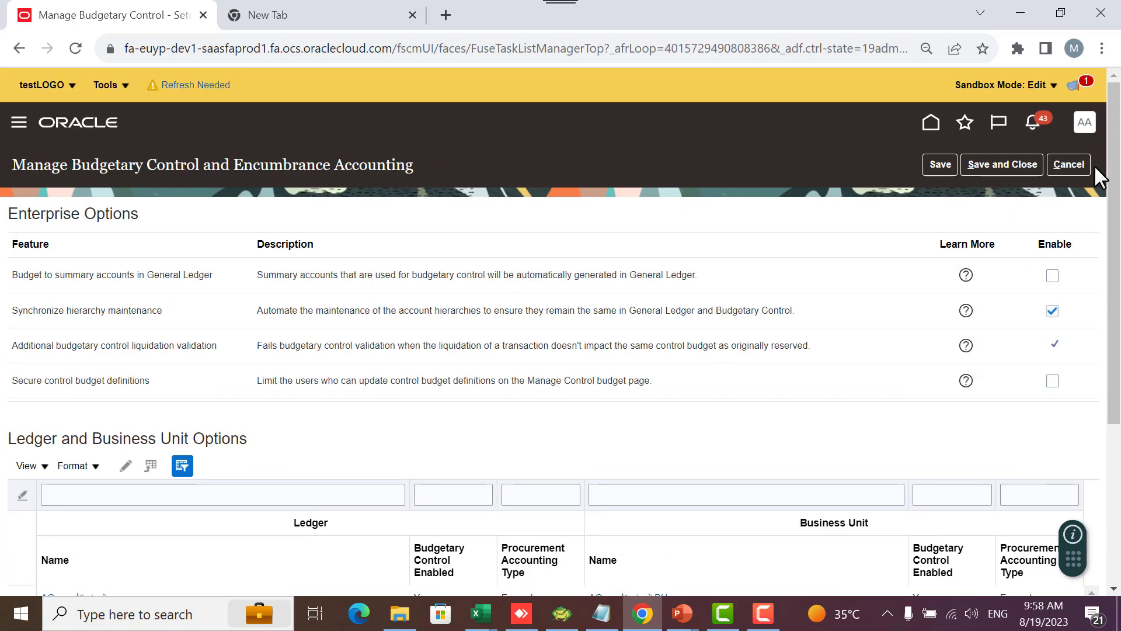
pyautogui.click(1081, 164)
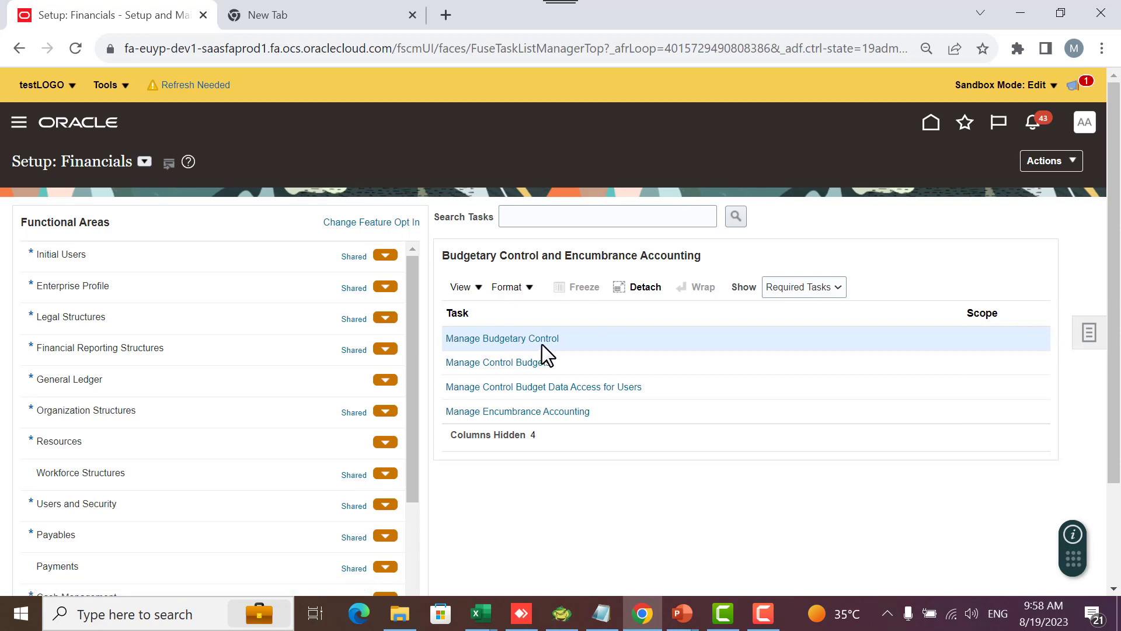
pyautogui.click(491, 365)
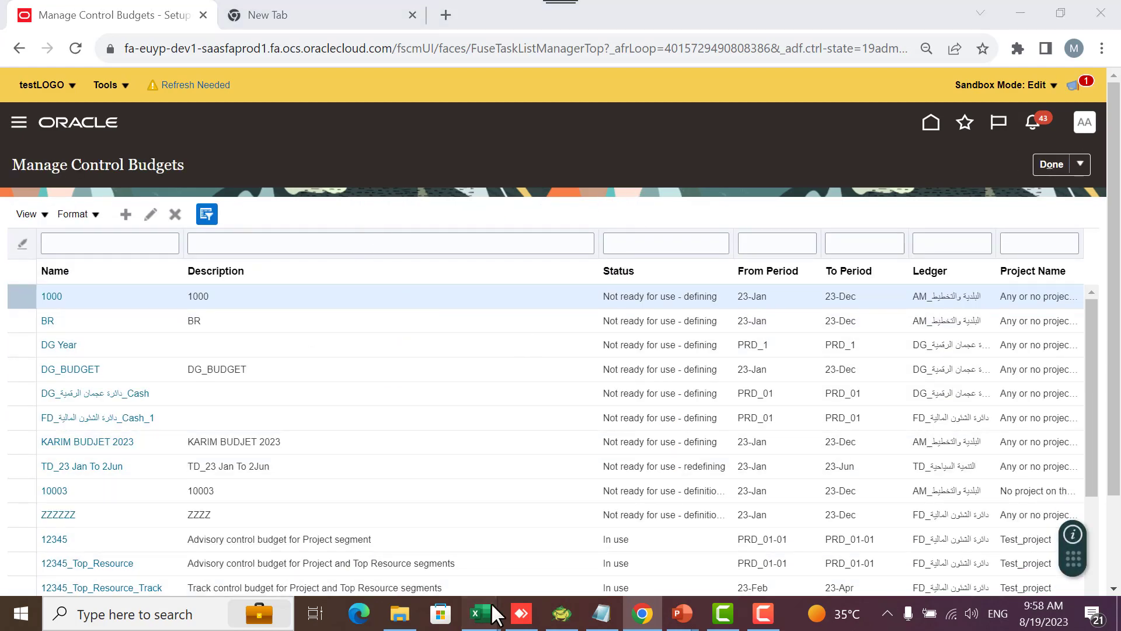
# Switch to the Book2 workbook in Excel and enter "2 budgets" in cell P14
pyautogui.moveTo(479, 613)
pyautogui.click(524, 579)
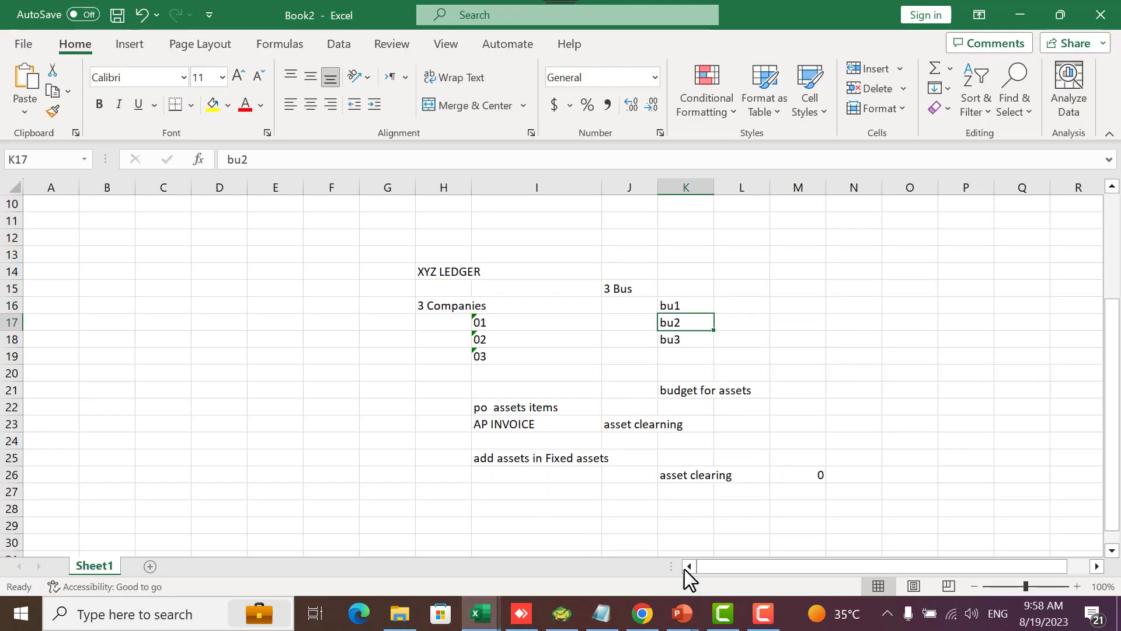
pyautogui.moveTo(720, 566); pyautogui.dragTo(742, 566)
pyautogui.click(893, 289)
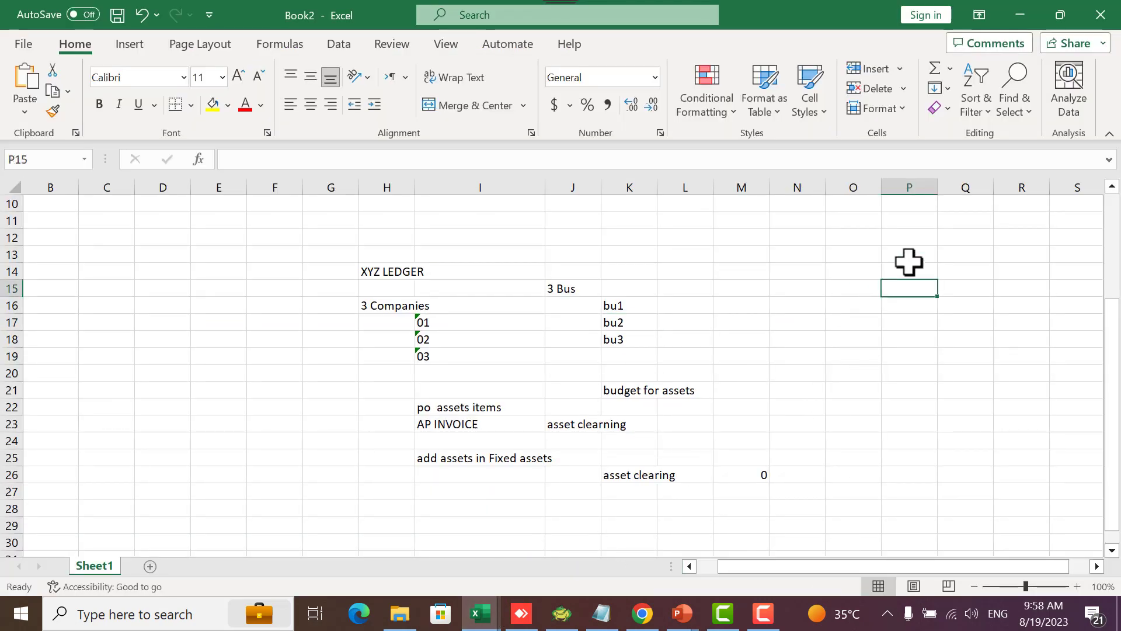
pyautogui.click(909, 269)
pyautogui.write('2 b')
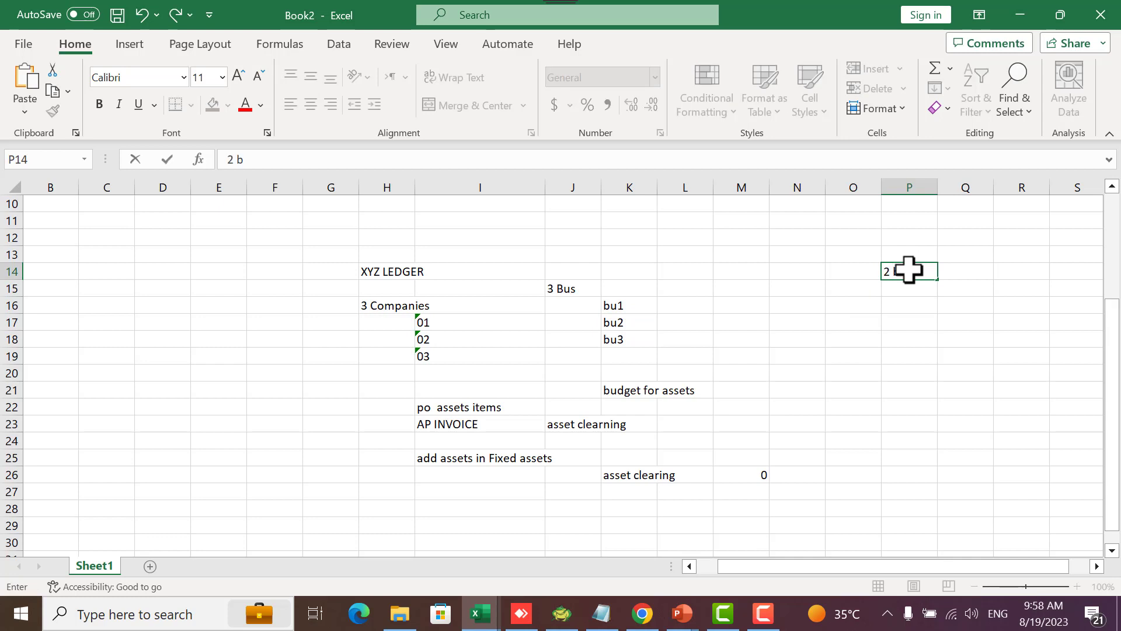
pyautogui.write('udgets')
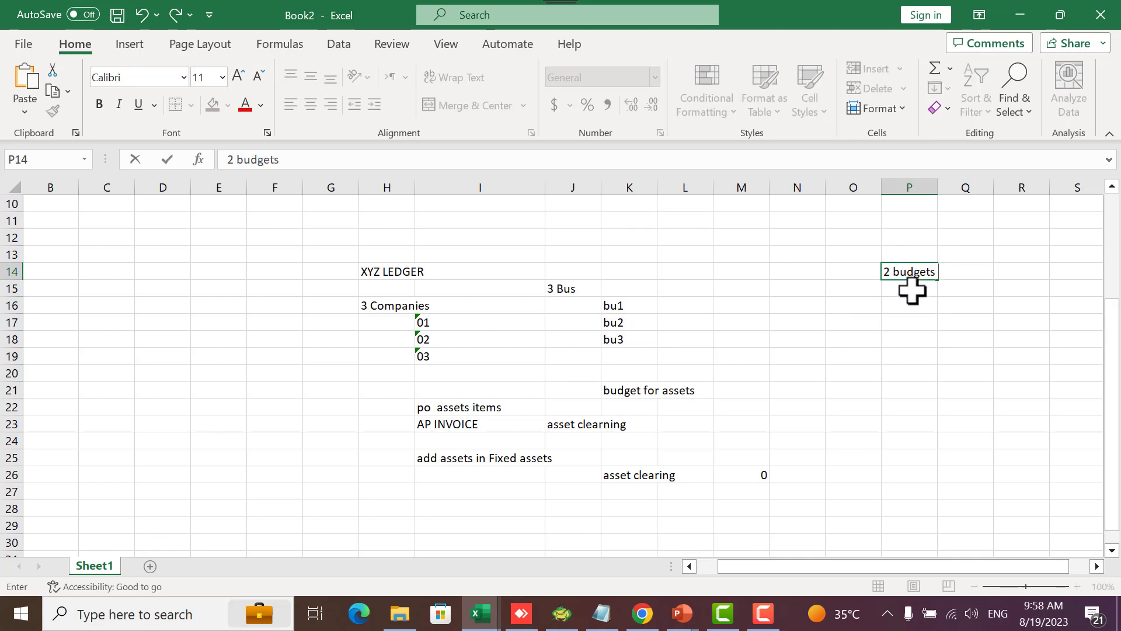
# Enter "1 other" in cell P15 and "2 control" in cell P16
pyautogui.click(913, 290)
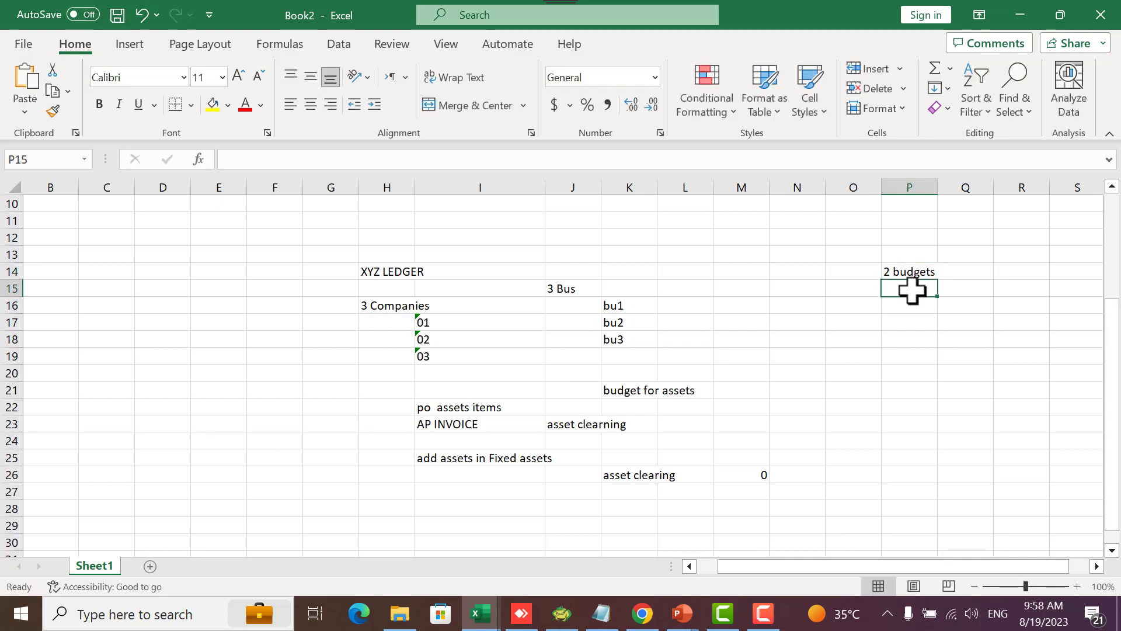
pyautogui.write('1 othe')
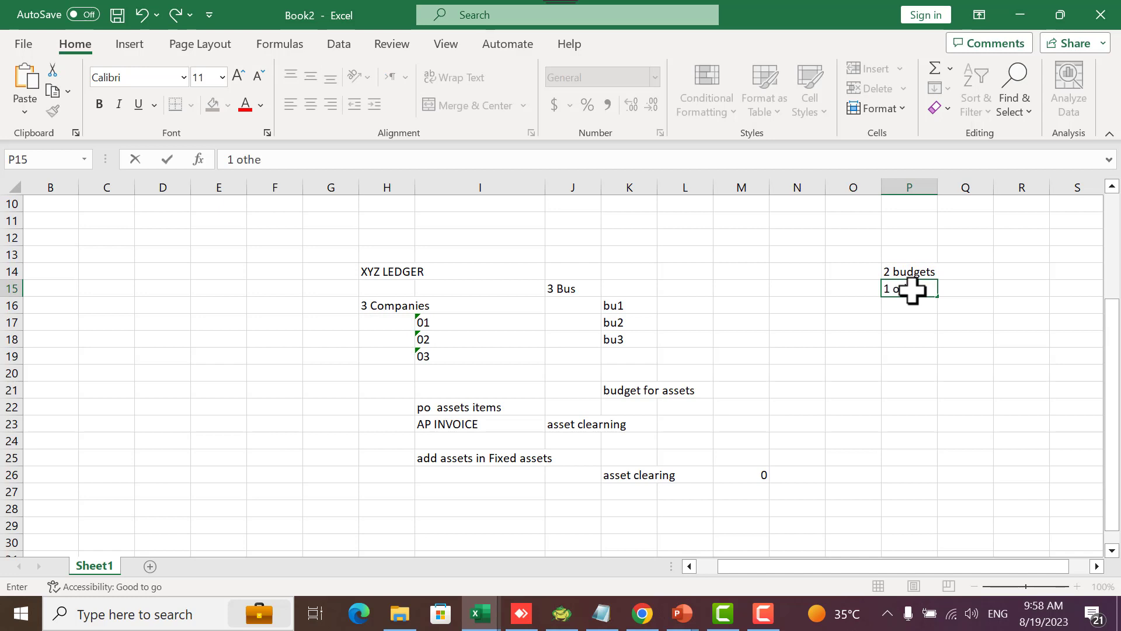
pyautogui.write('r')
pyautogui.click(903, 301)
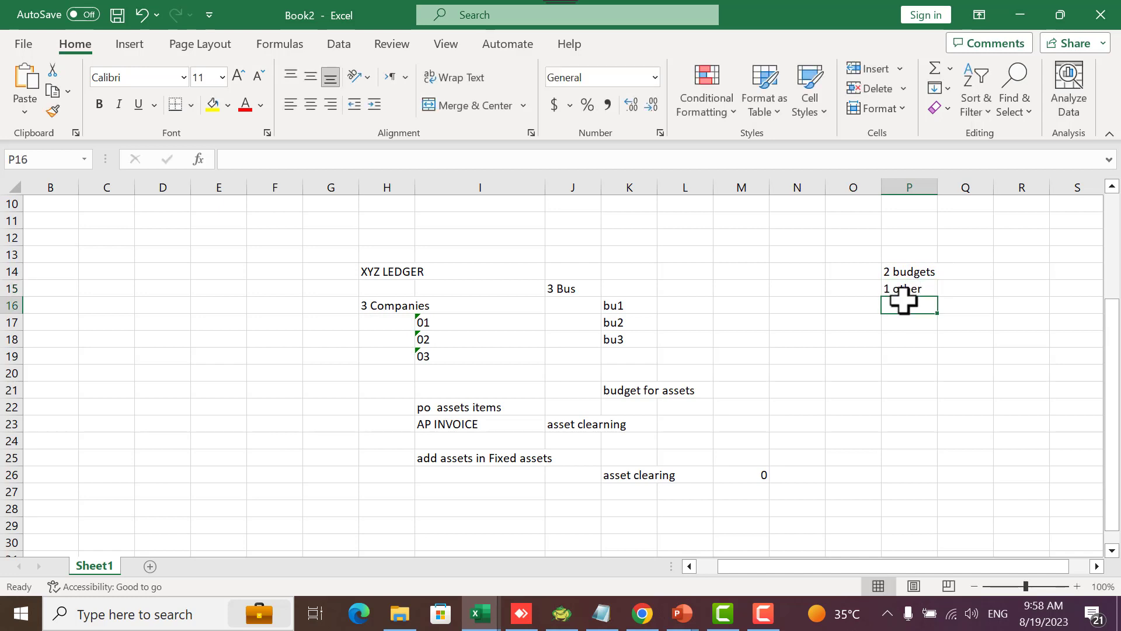
pyautogui.write('2 control')
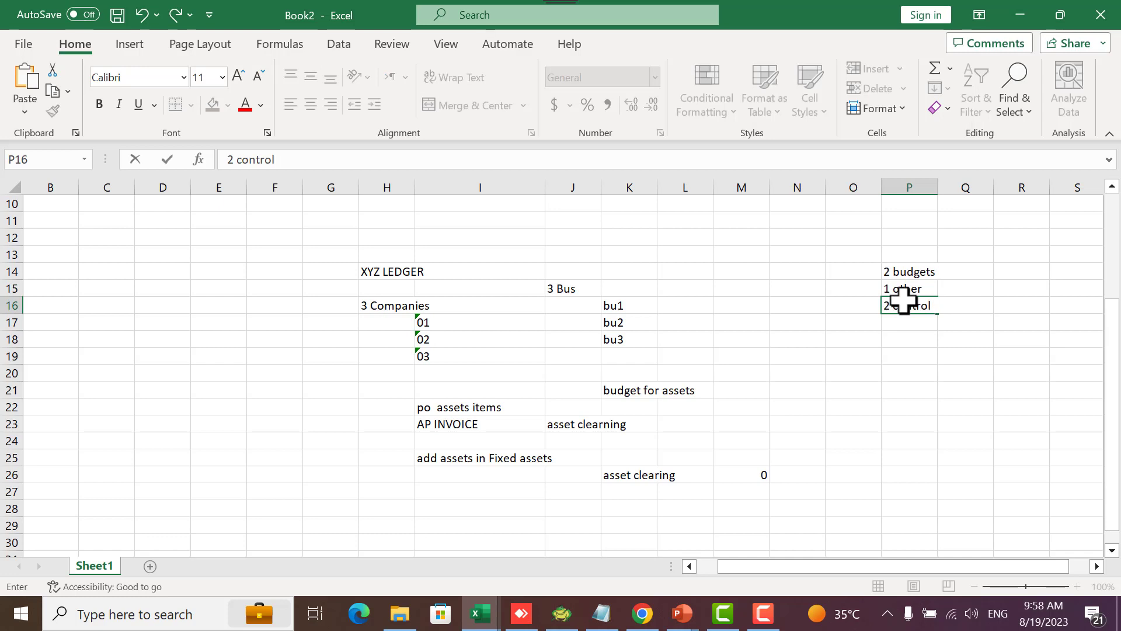
pyautogui.click(963, 285)
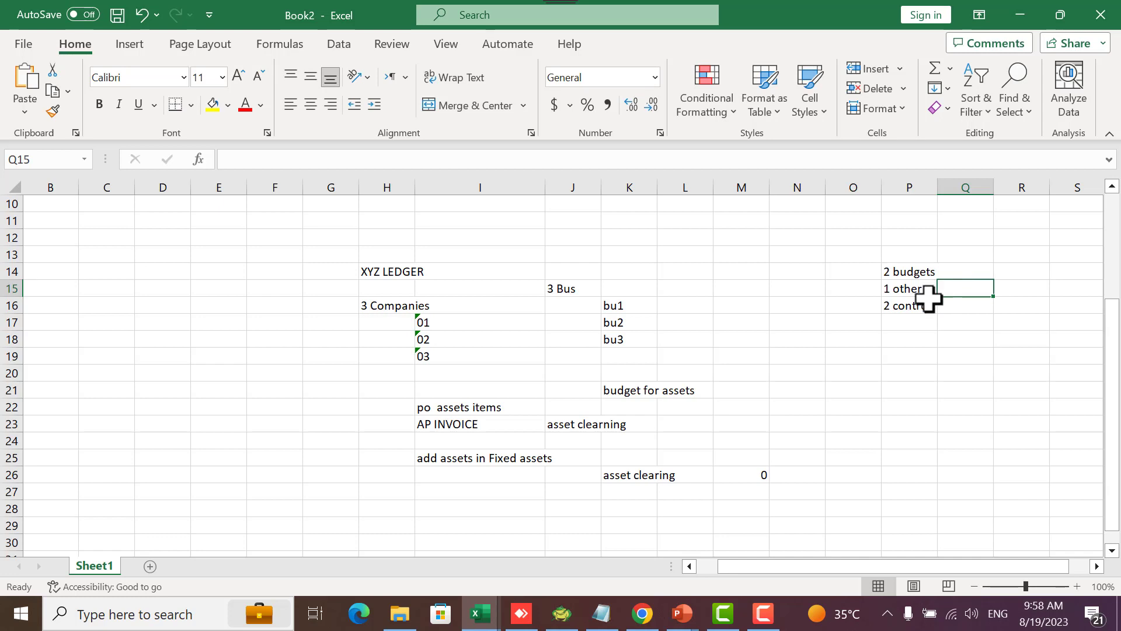
pyautogui.click(963, 305)
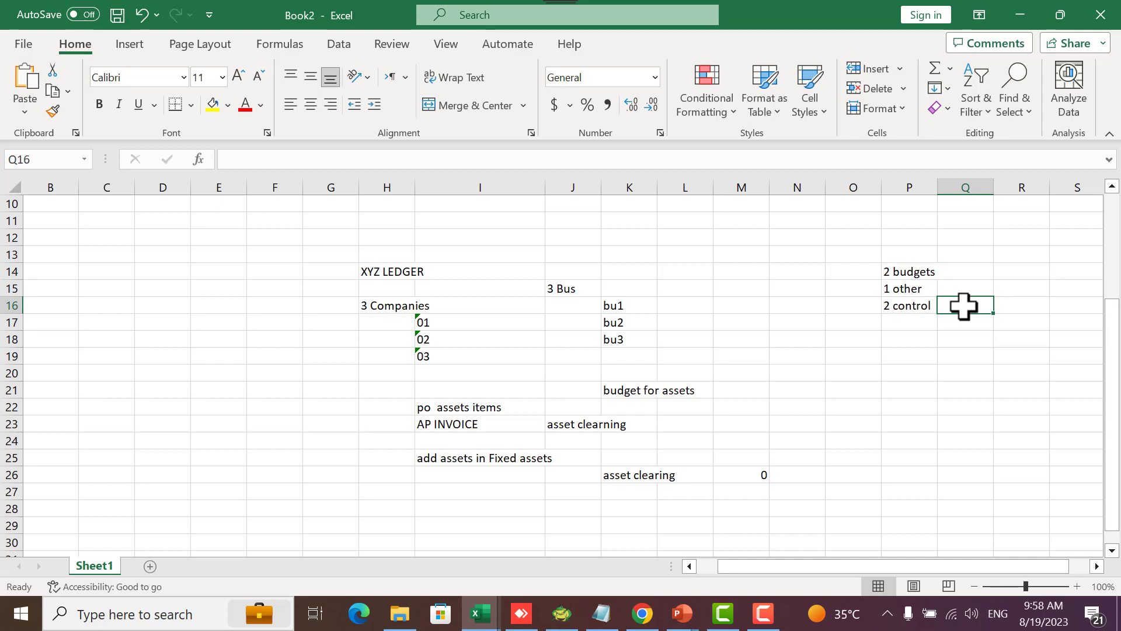
pyautogui.click(919, 301)
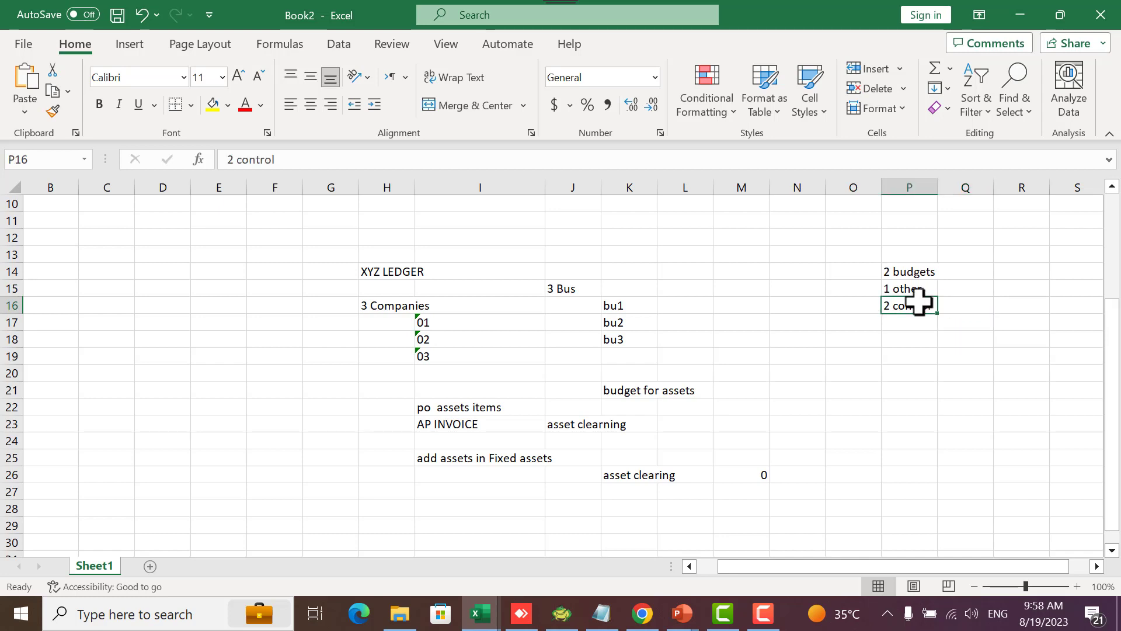
pyautogui.click(965, 305)
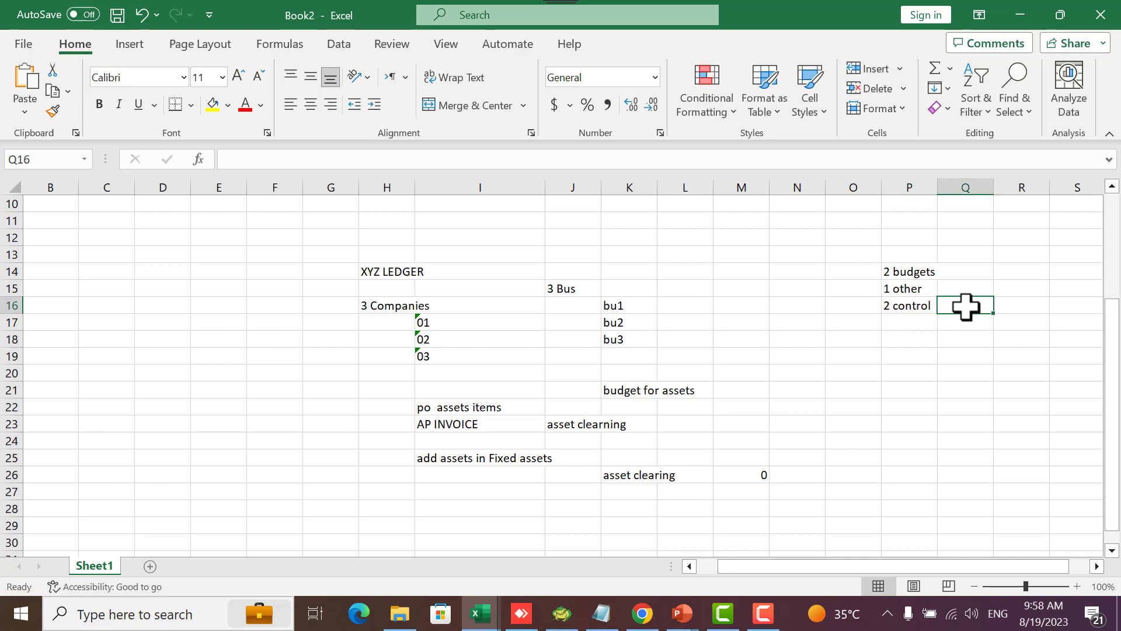
pyautogui.click(929, 306)
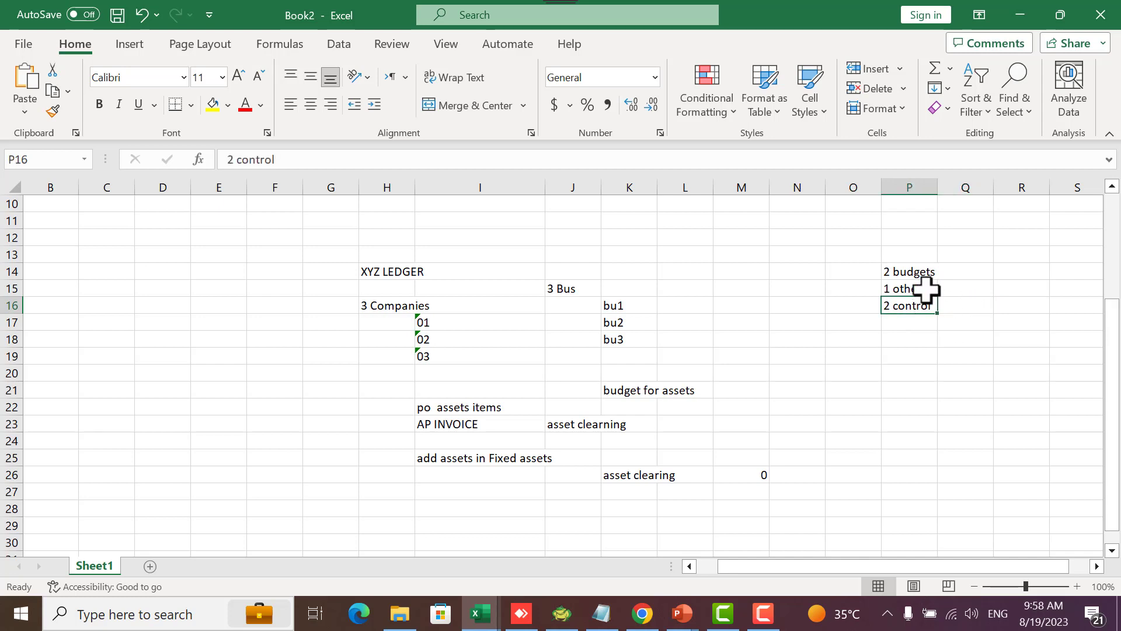
pyautogui.click(926, 289)
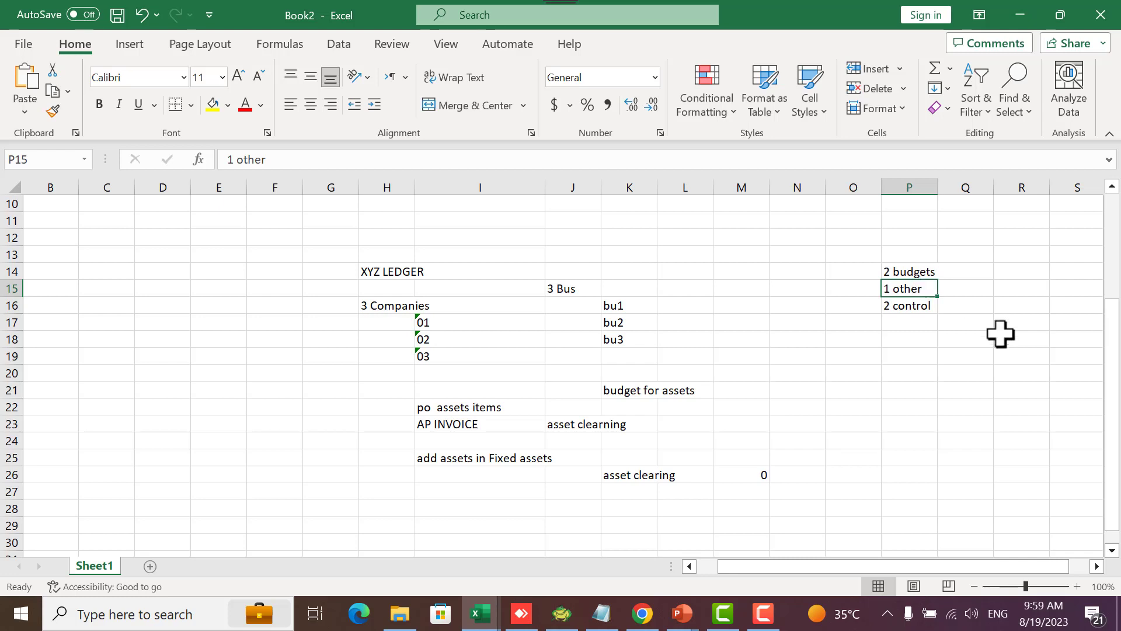
# Switch back to Manage Control Budgets in Chrome and filter the control budgets by the name "ms"
pyautogui.hotkey('alt', 'Tab')
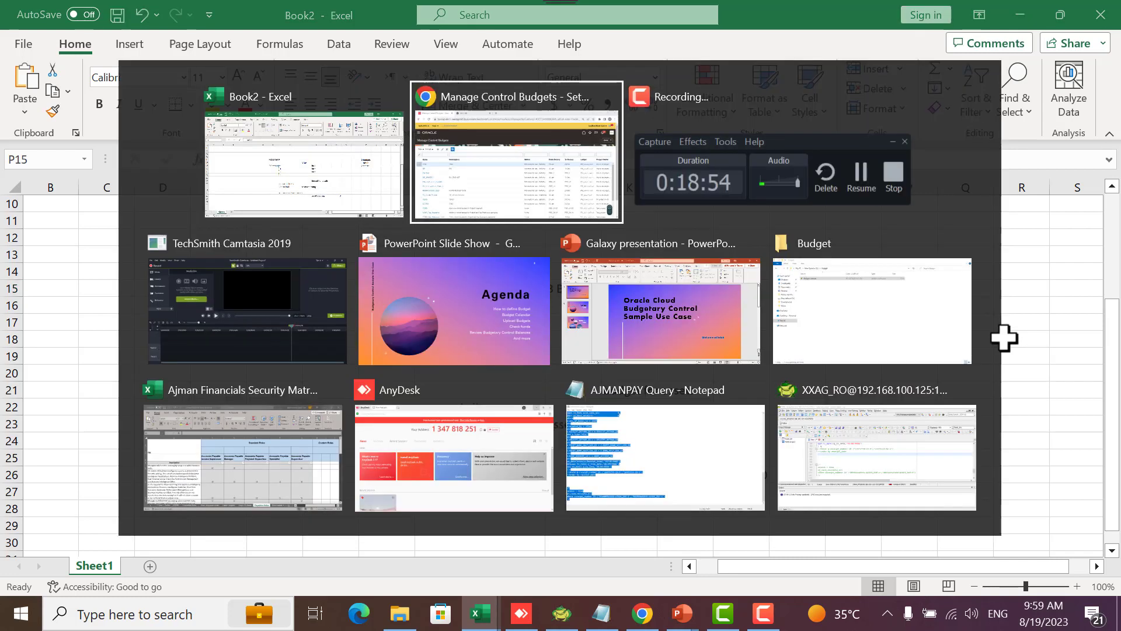
pyautogui.hotkey('alt', 'Tab')
pyautogui.hotkey('alt', 'Tab')
pyautogui.hotkey('alt', 'Tab')
pyautogui.hotkey('alt', 'Tab')
pyautogui.hotkey('alt', 'Tab')
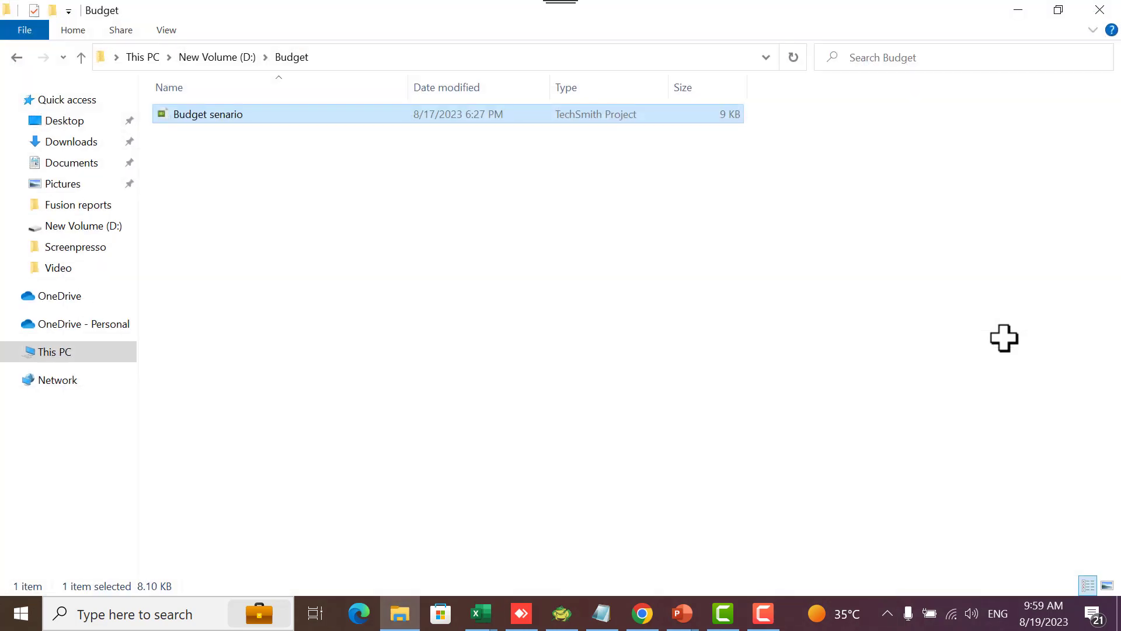
pyautogui.hotkey('alt', 'Tab')
pyautogui.hotkey('alt', 'Tab')
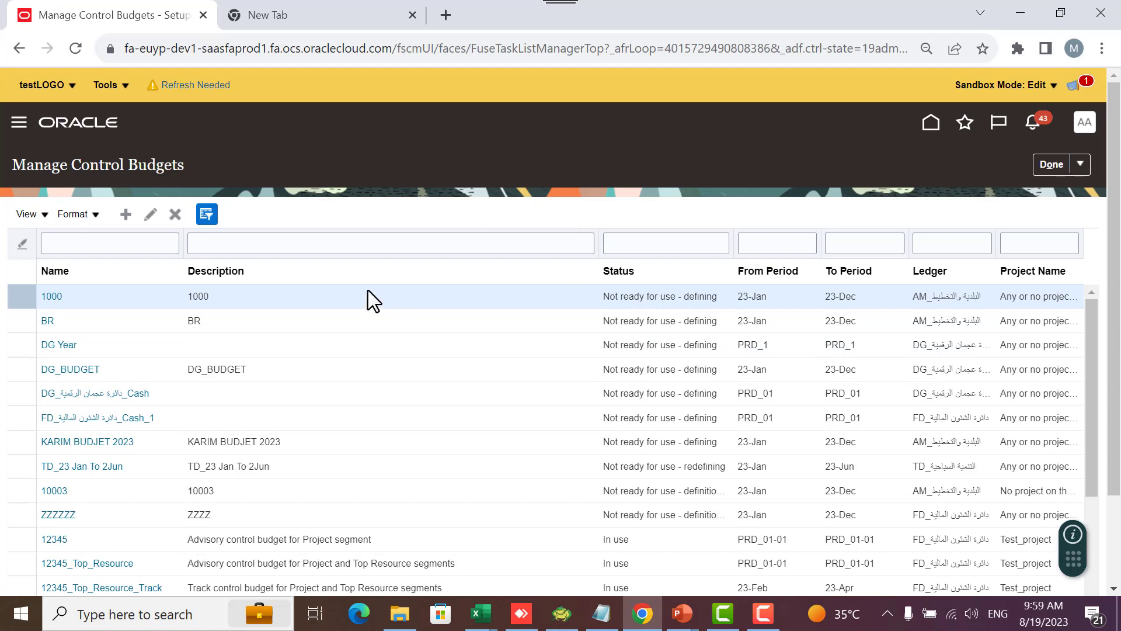
pyautogui.click(117, 245)
pyautogui.write('ms')
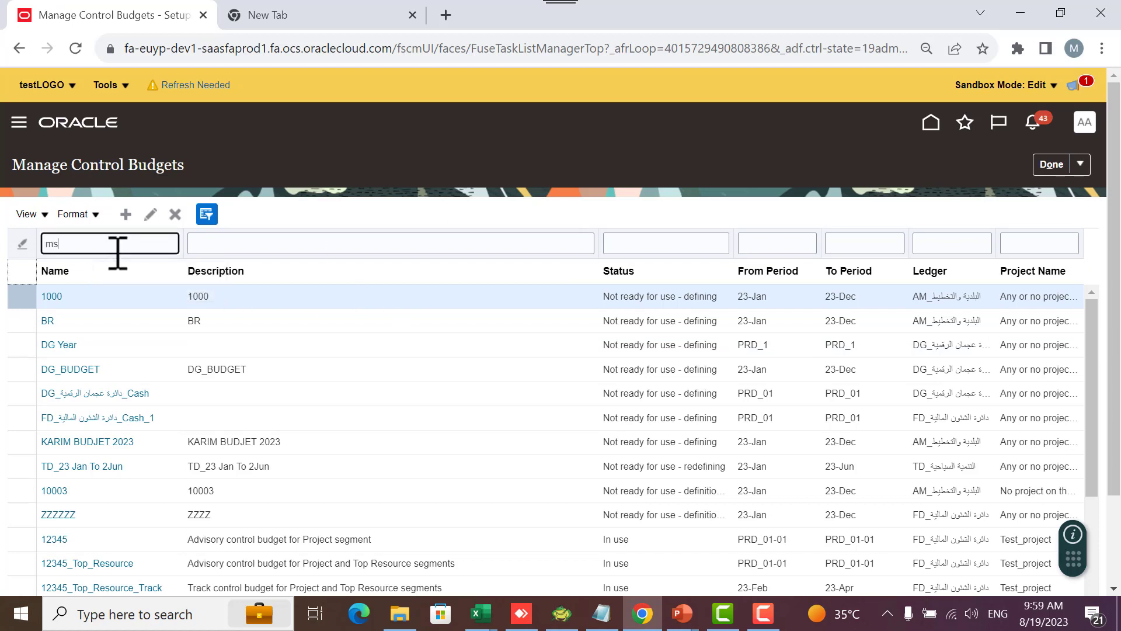
pyautogui.press('Return')
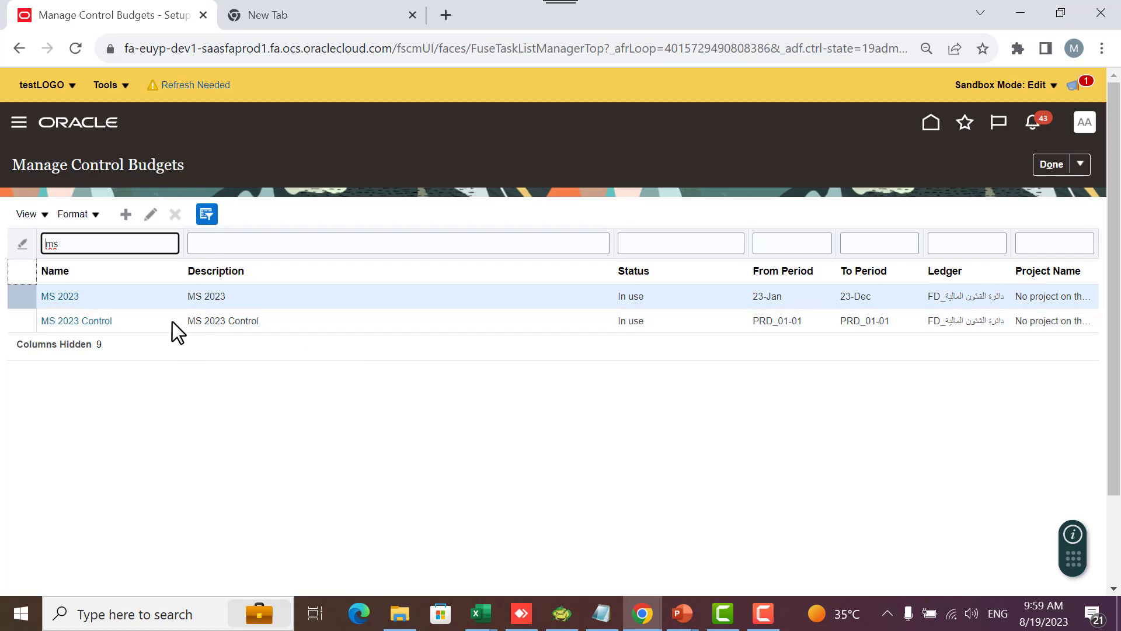
# Open the MS 2023 control budget and review its budget calendar, from and to periods, and source budget type
pyautogui.click(59, 296)
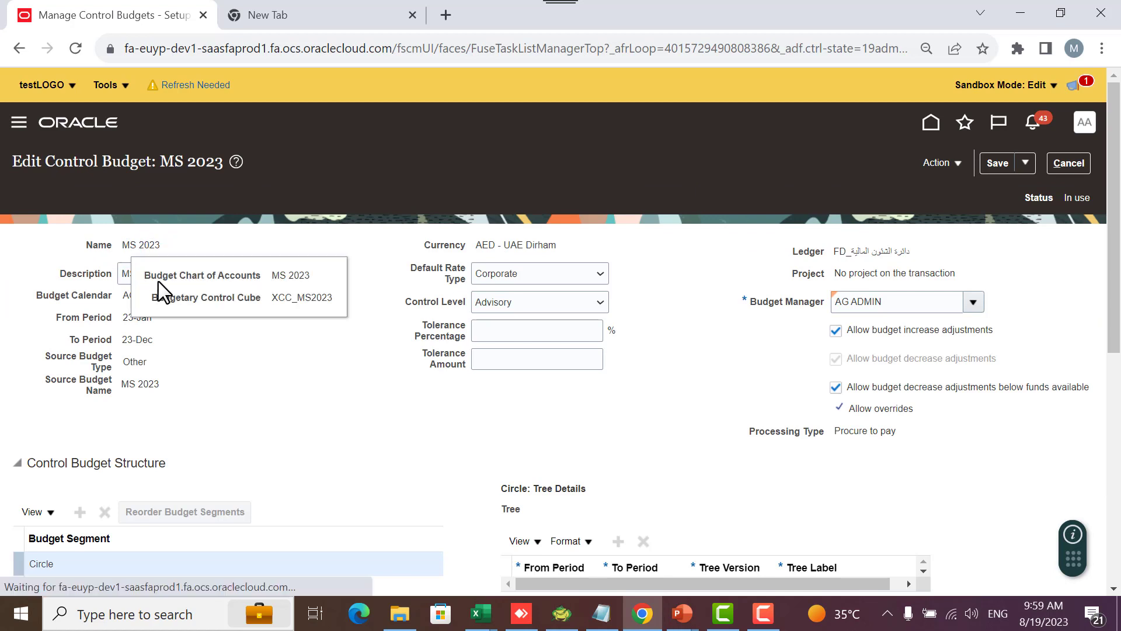
pyautogui.moveTo(124, 295); pyautogui.dragTo(193, 296)
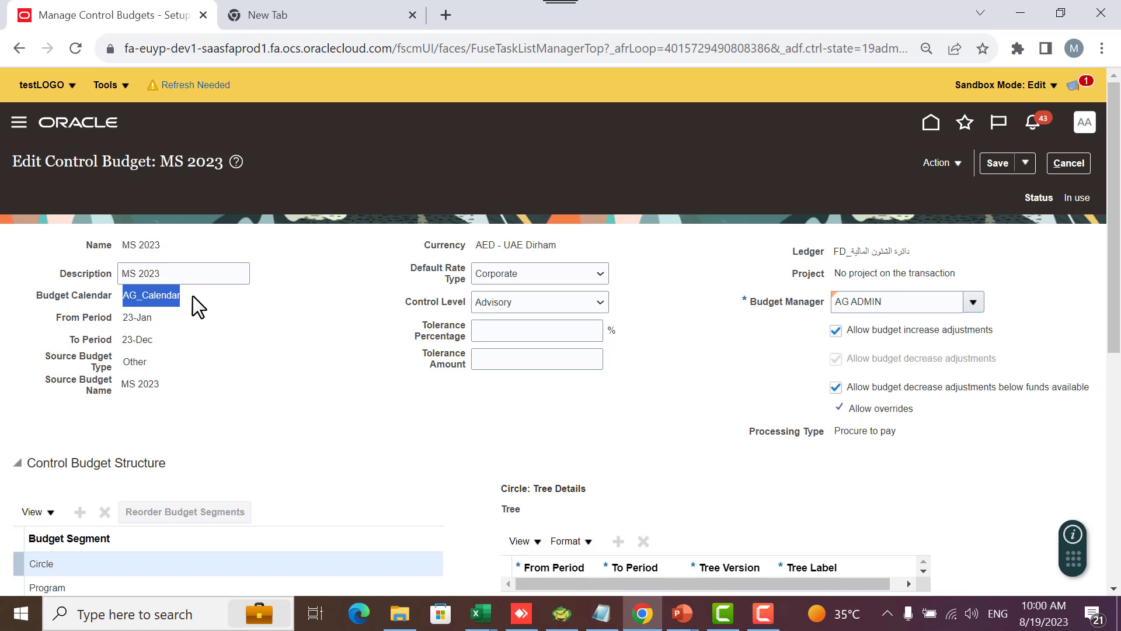
pyautogui.click(130, 320)
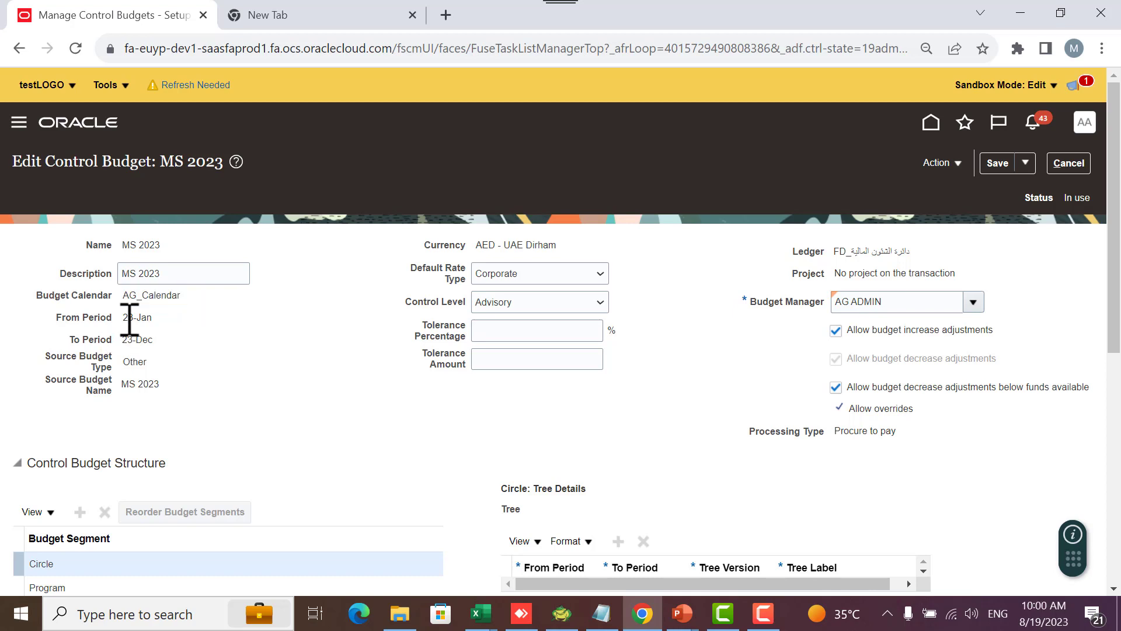
pyautogui.moveTo(136, 339); pyautogui.dragTo(176, 341)
pyautogui.moveTo(130, 362); pyautogui.dragTo(171, 364)
pyautogui.moveTo(170, 359); pyautogui.dragTo(126, 363)
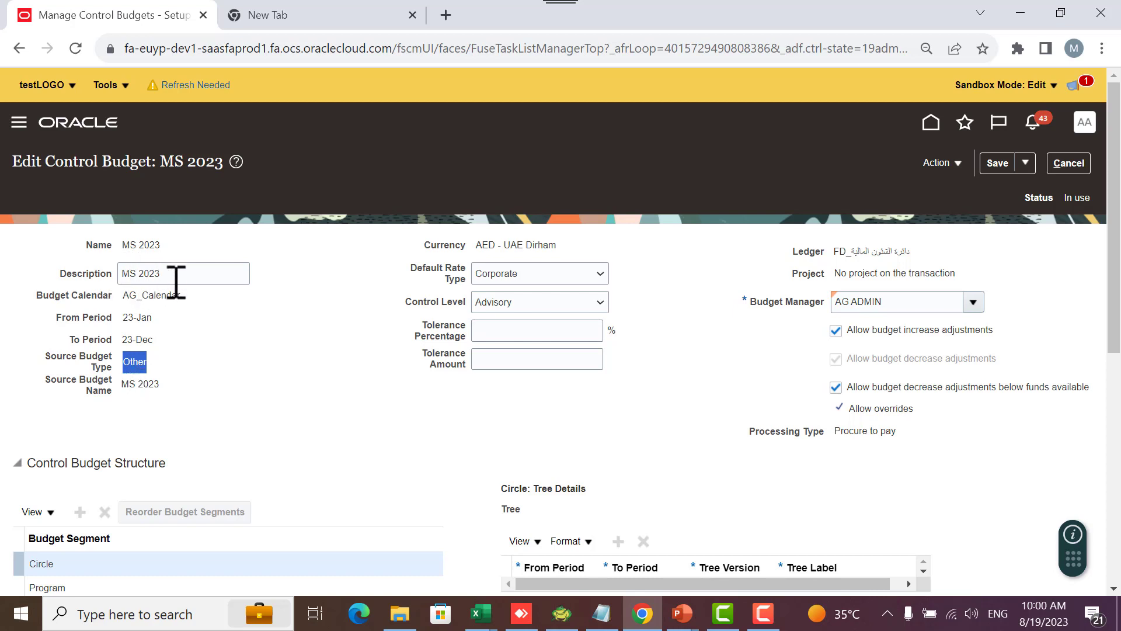
# Review the control budget's currency and the available control level options without changing the level
pyautogui.moveTo(475, 245); pyautogui.dragTo(579, 246)
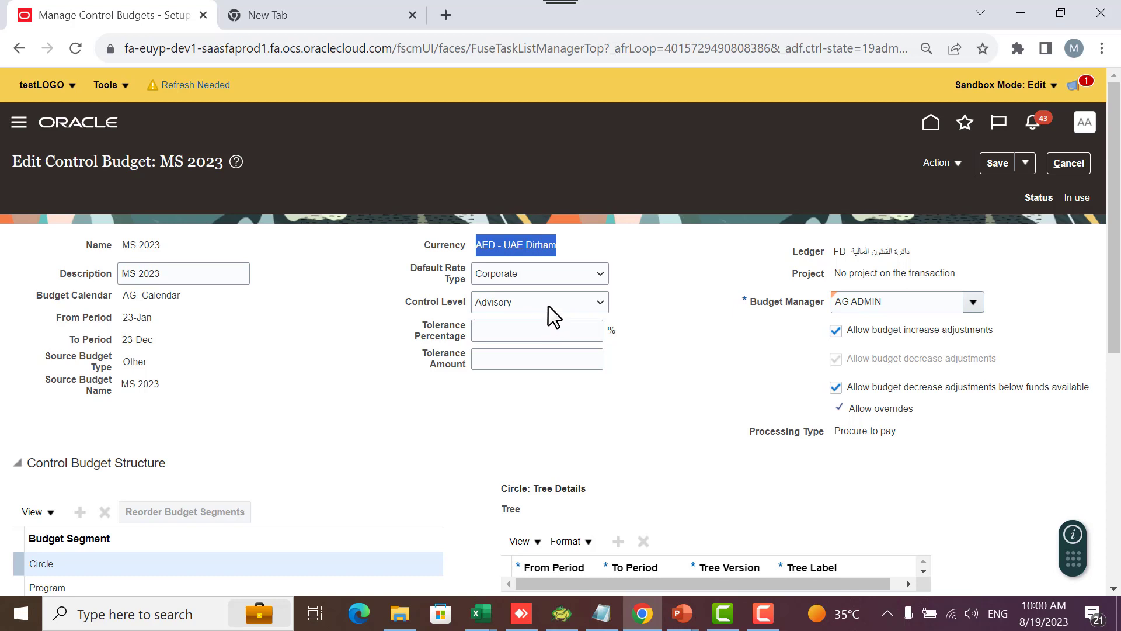
pyautogui.click(549, 305)
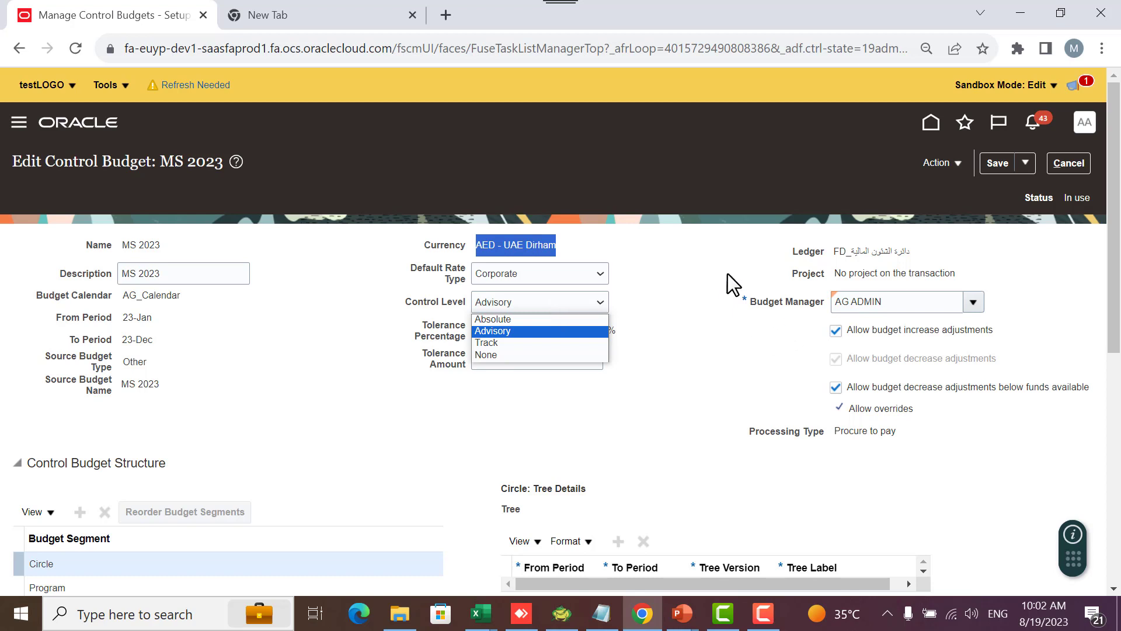
pyautogui.click(694, 265)
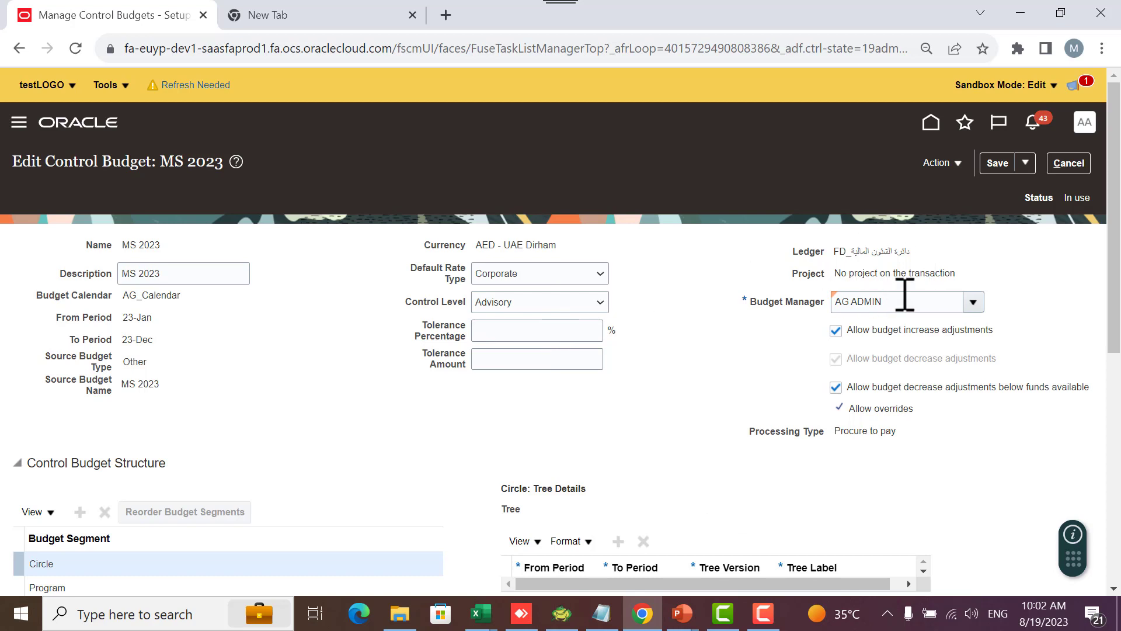
# Examine the control budget's allow overrides setting together with its override rules, maximum override amount and budget manager notification options
pyautogui.scroll(-2, 1029, 269)
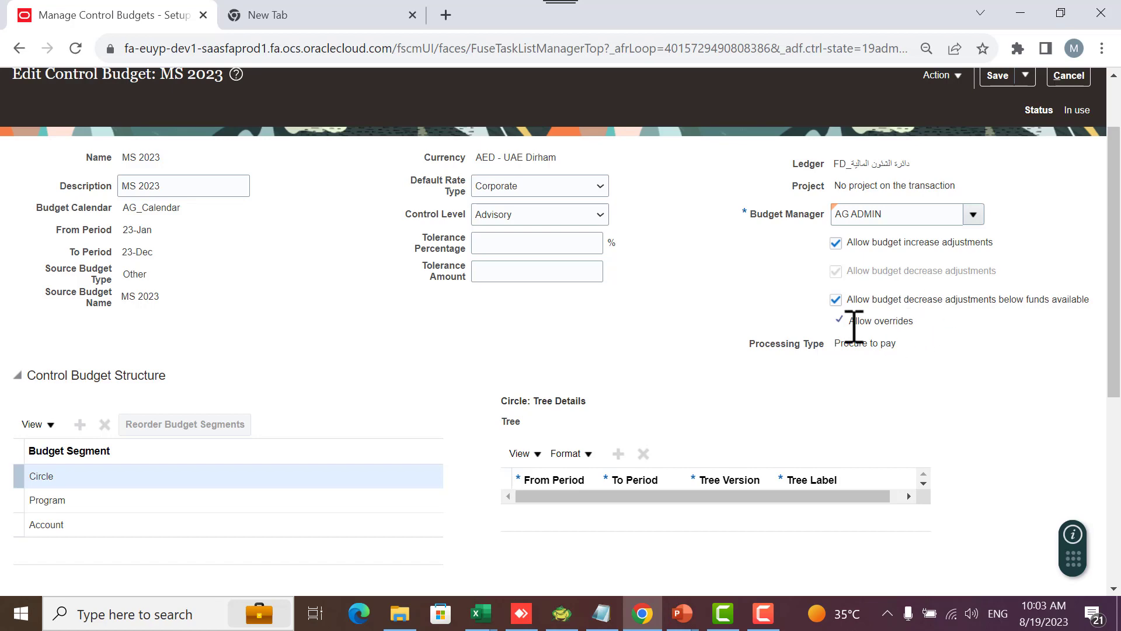
pyautogui.scroll(-2, 889, 327)
pyautogui.scroll(-2, 885, 324)
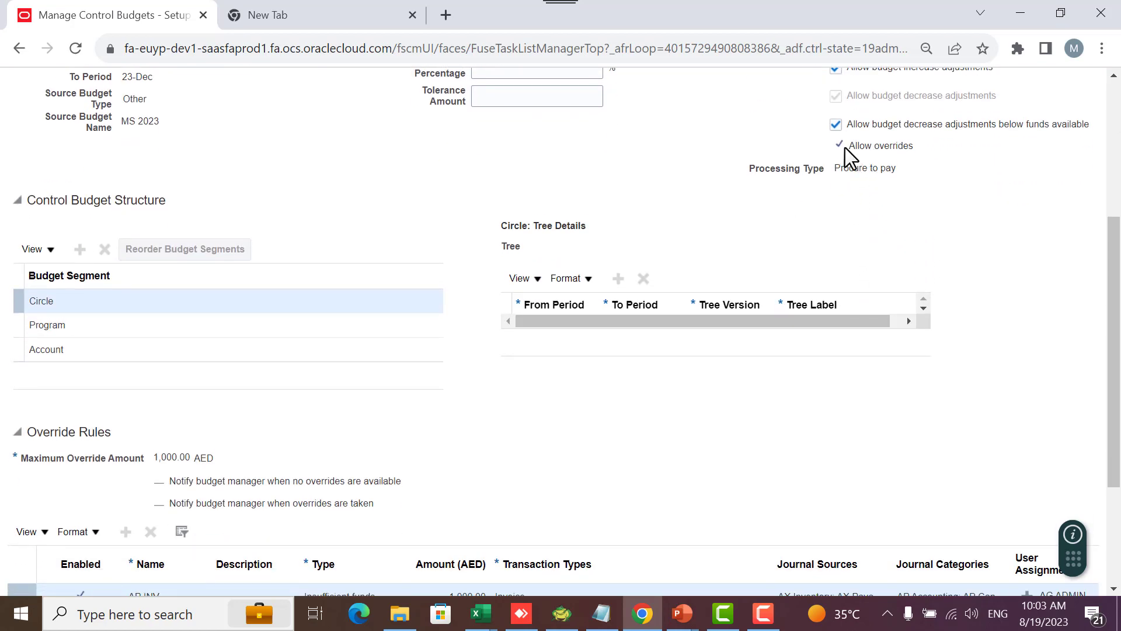
pyautogui.scroll(-4, 475, 356)
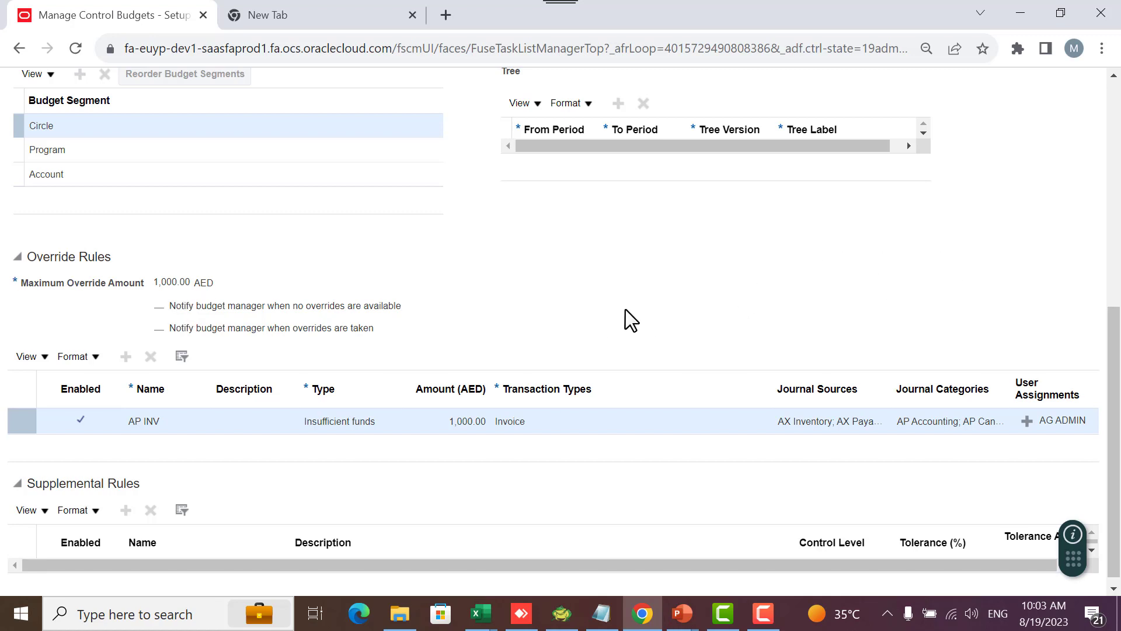
pyautogui.scroll(5, 625, 309)
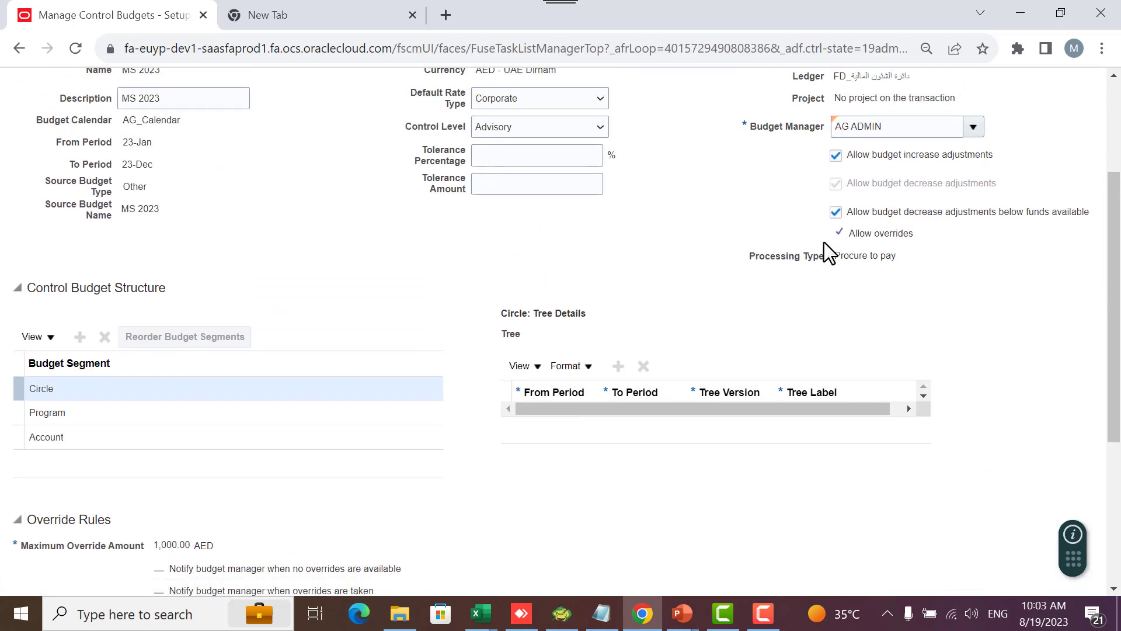
pyautogui.scroll(-5, 629, 287)
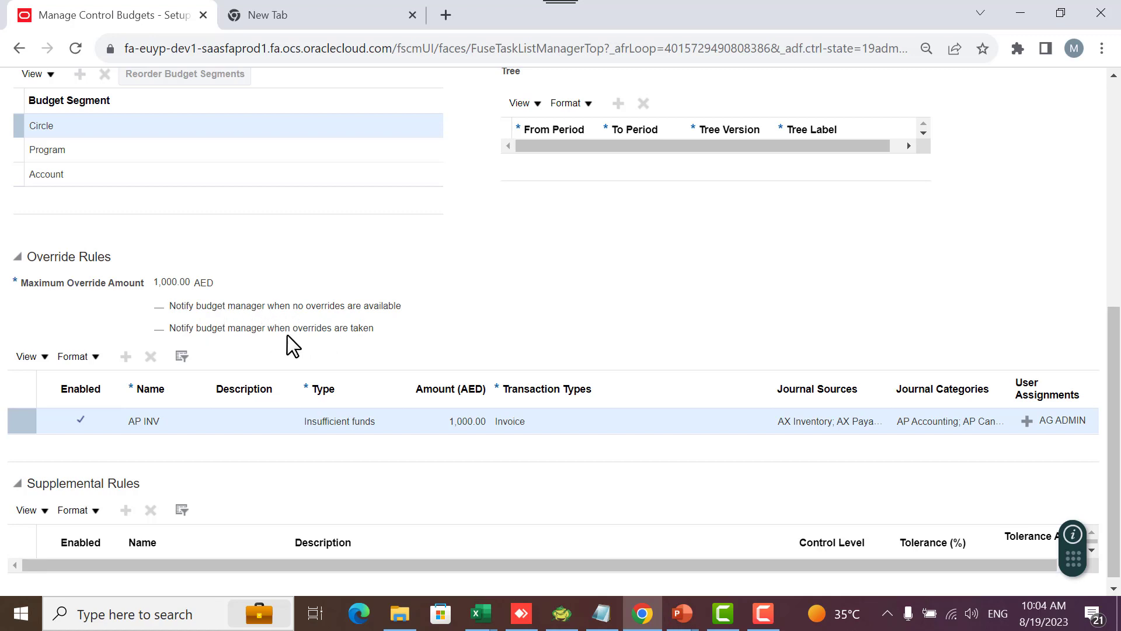
pyautogui.click(319, 335)
pyautogui.scroll(-1, 315, 425)
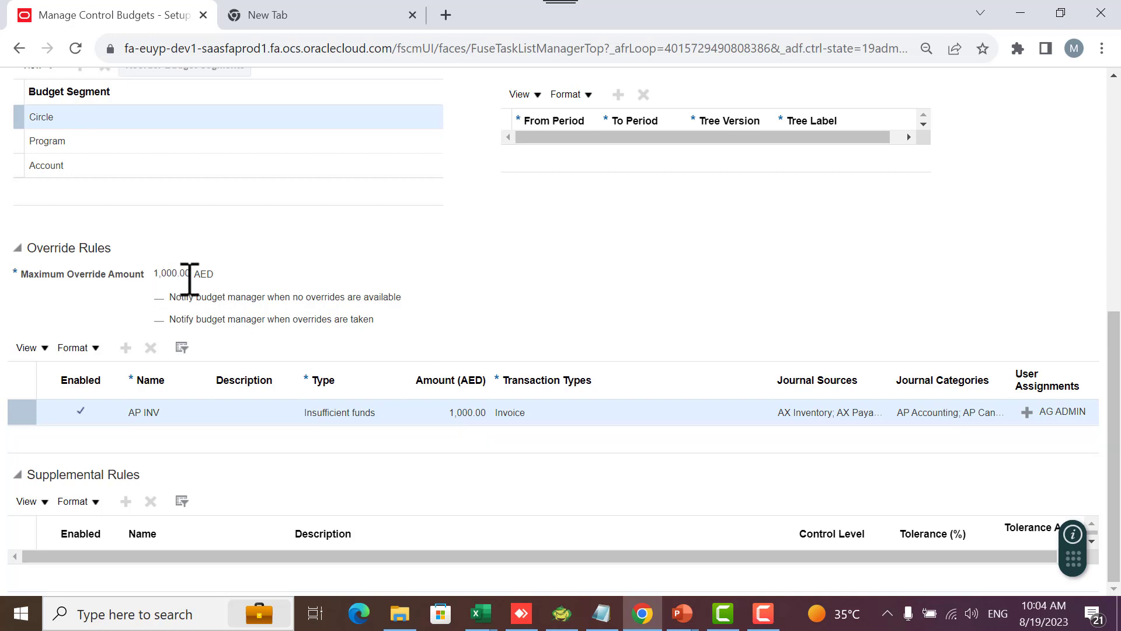
pyautogui.scroll(3, 780, 306)
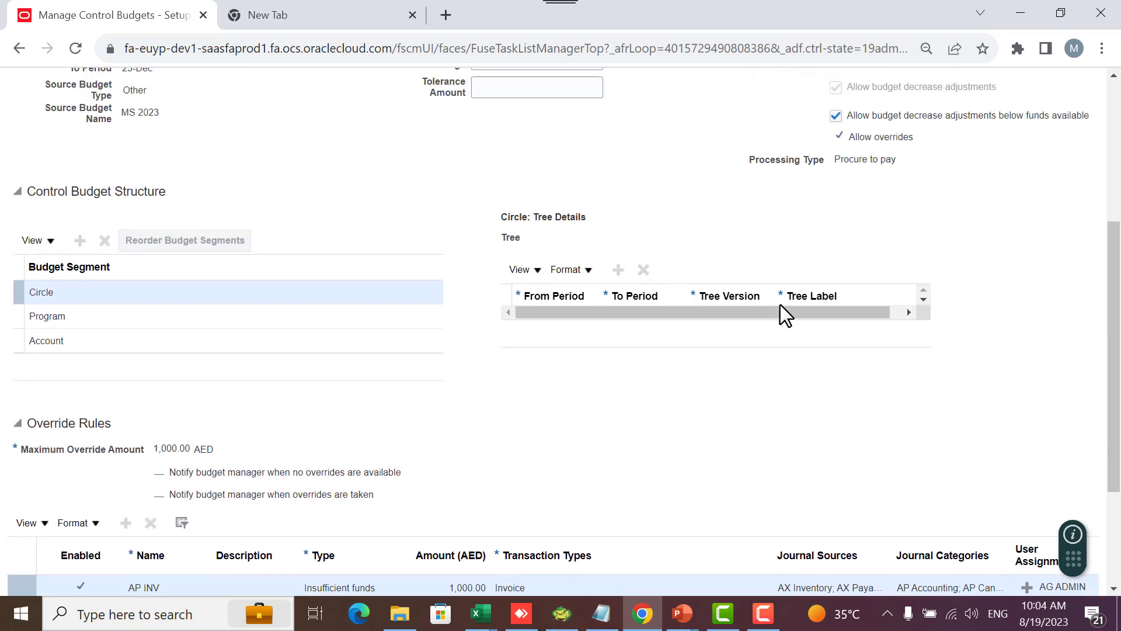
pyautogui.scroll(3, 243, 197)
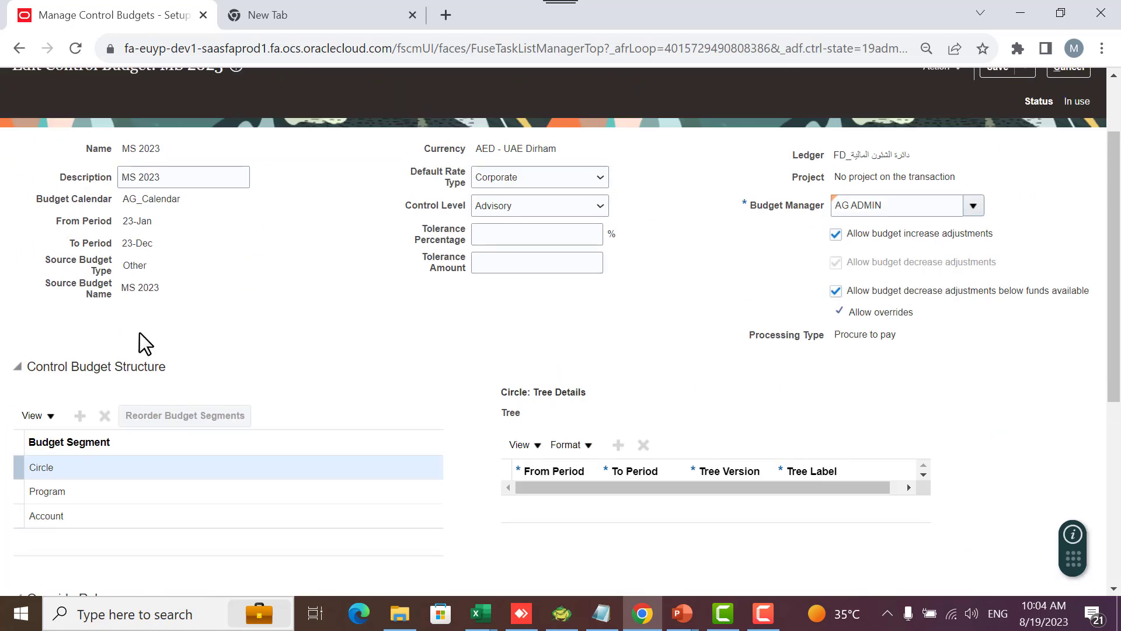
# Inspect the tree details of the Program, Account and Circle segments in the Control Budget Structure
pyautogui.scroll(-2, 195, 335)
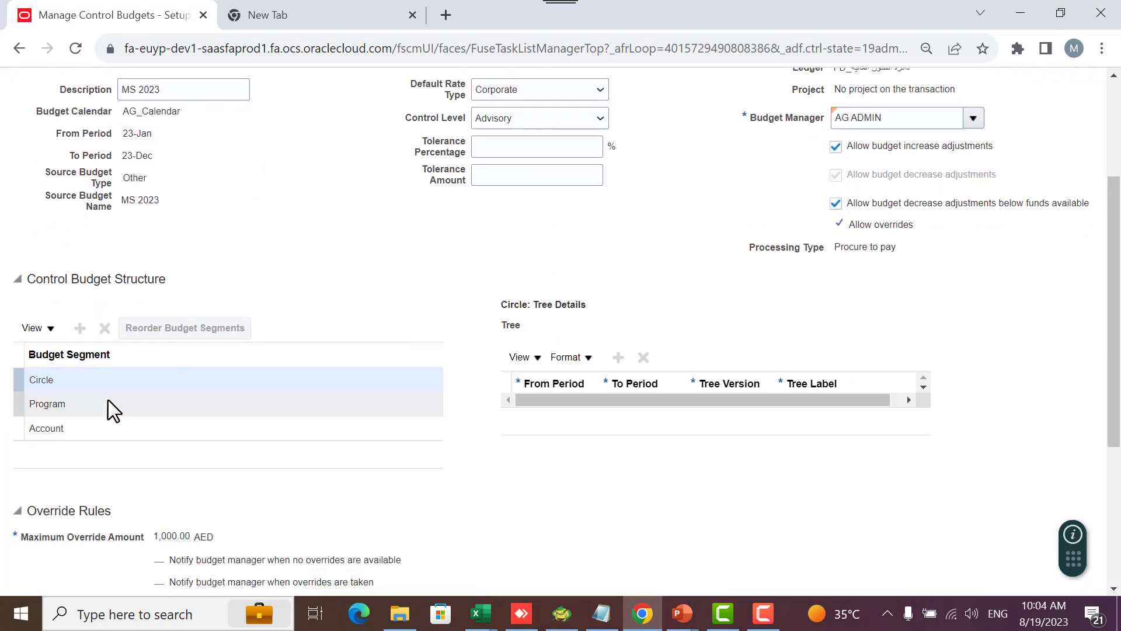
pyautogui.click(109, 403)
pyautogui.click(114, 424)
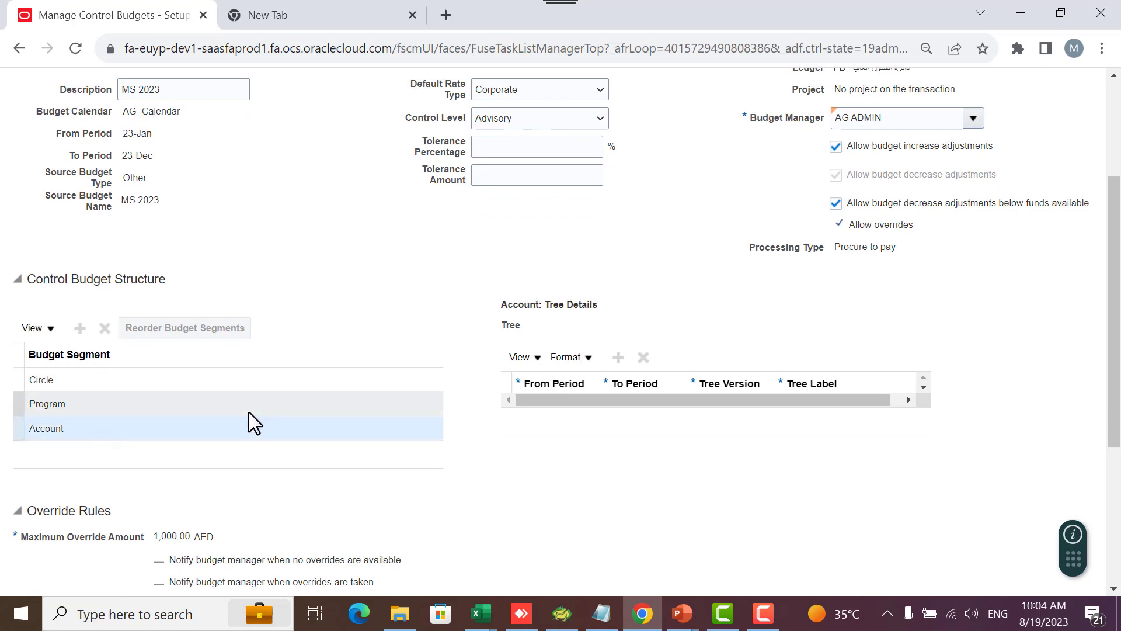
pyautogui.click(111, 380)
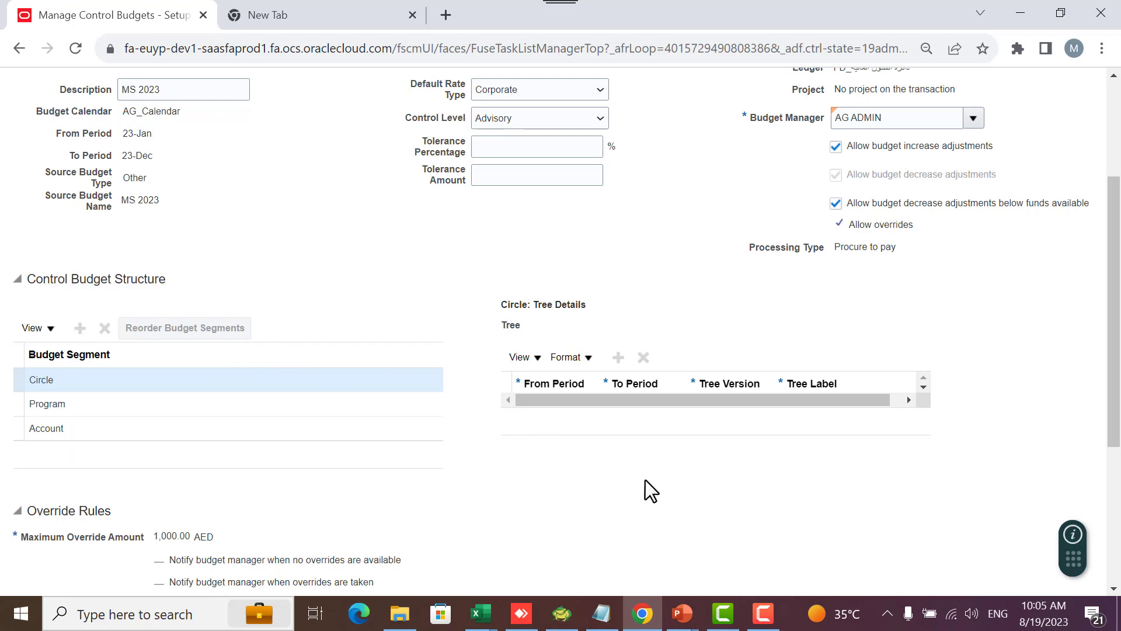
# Switch to the Book2 workbook in Excel and enter "assets" in cell I30 and 100000 in cell J31
pyautogui.moveTo(480, 613)
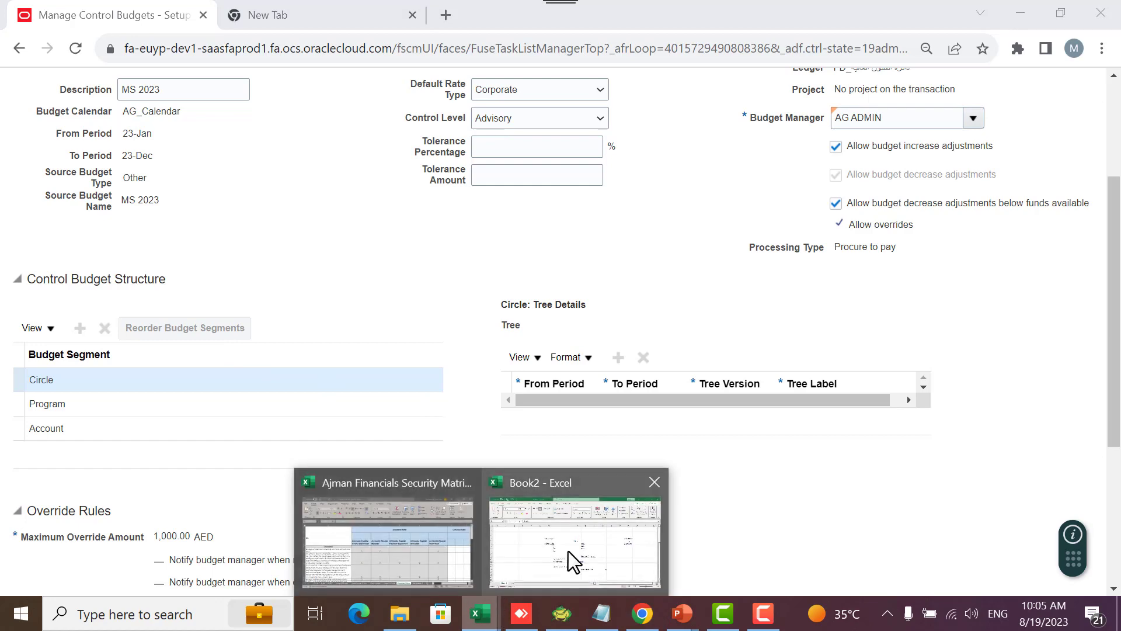
pyautogui.click(571, 557)
pyautogui.click(506, 396)
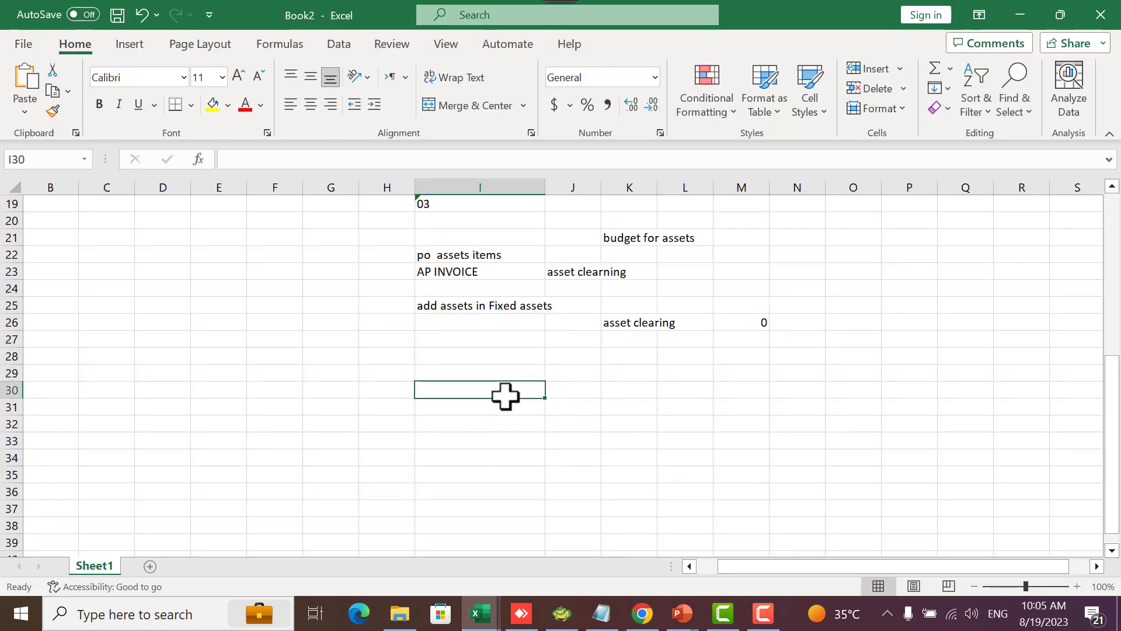
pyautogui.write('assets')
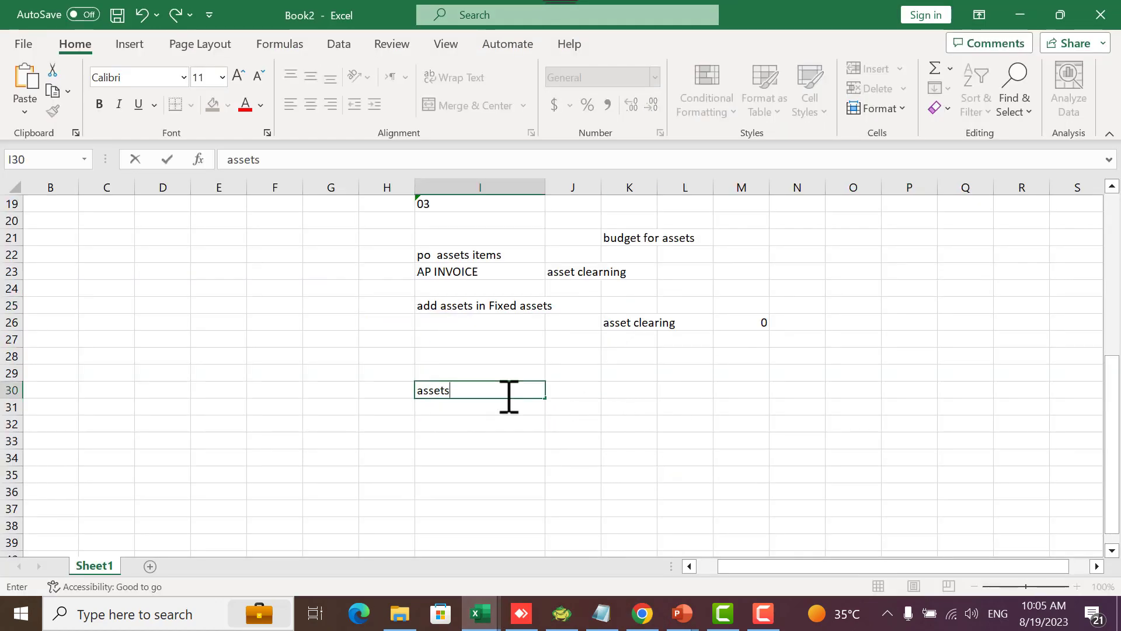
pyautogui.click(577, 411)
pyautogui.write('100000')
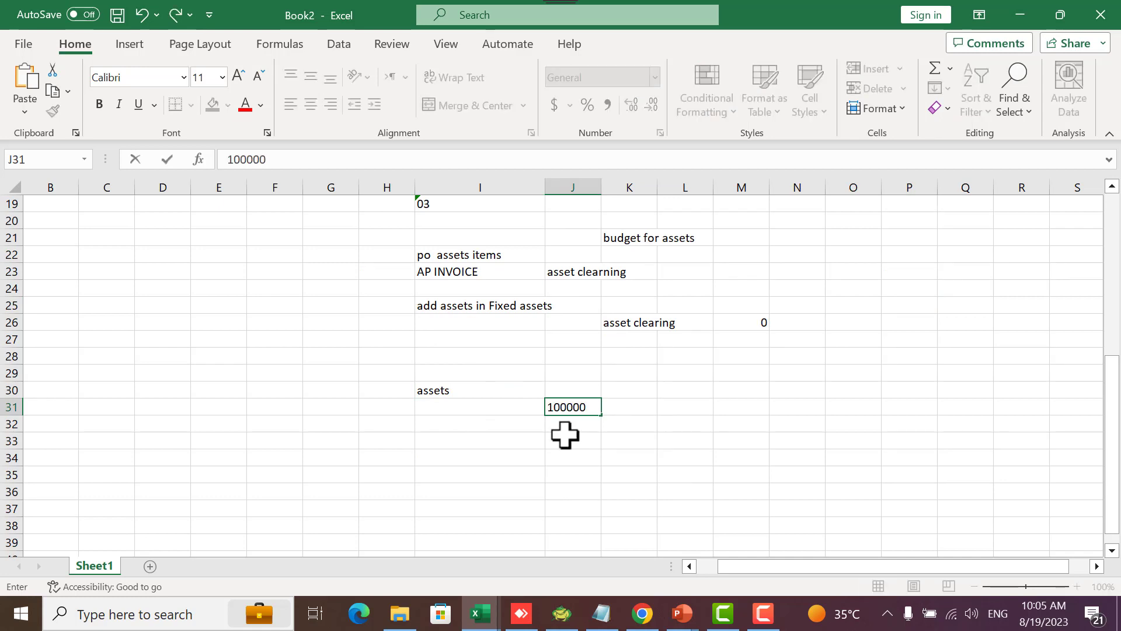
# Enter the account numbers 100001, 100002 and 100003 in cells K32 to K34
pyautogui.click(617, 428)
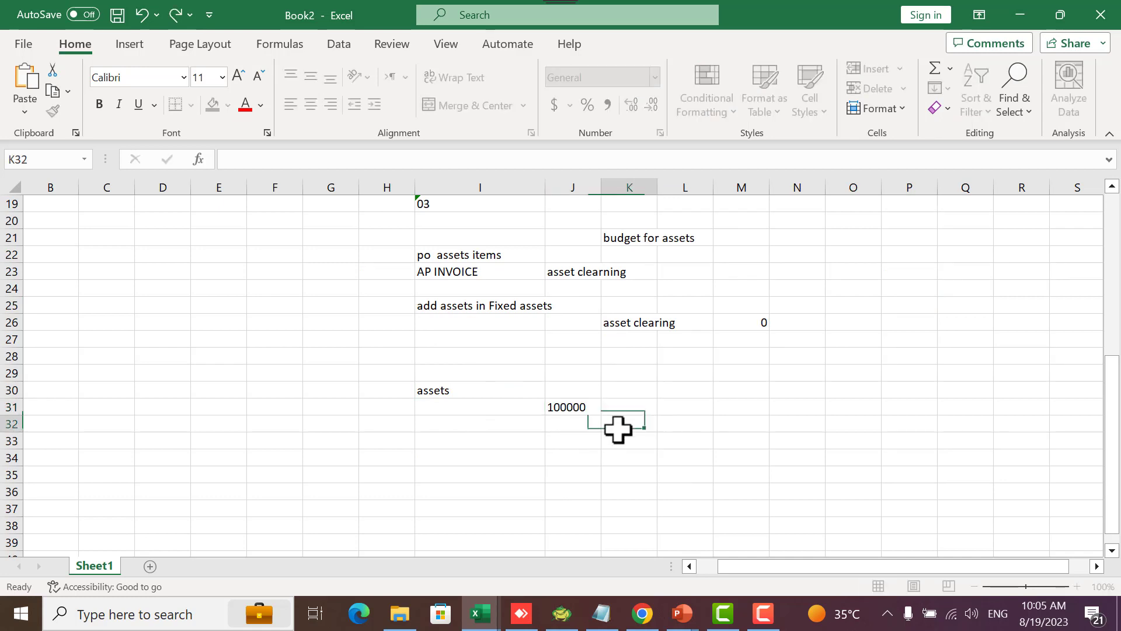
pyautogui.write('100001')
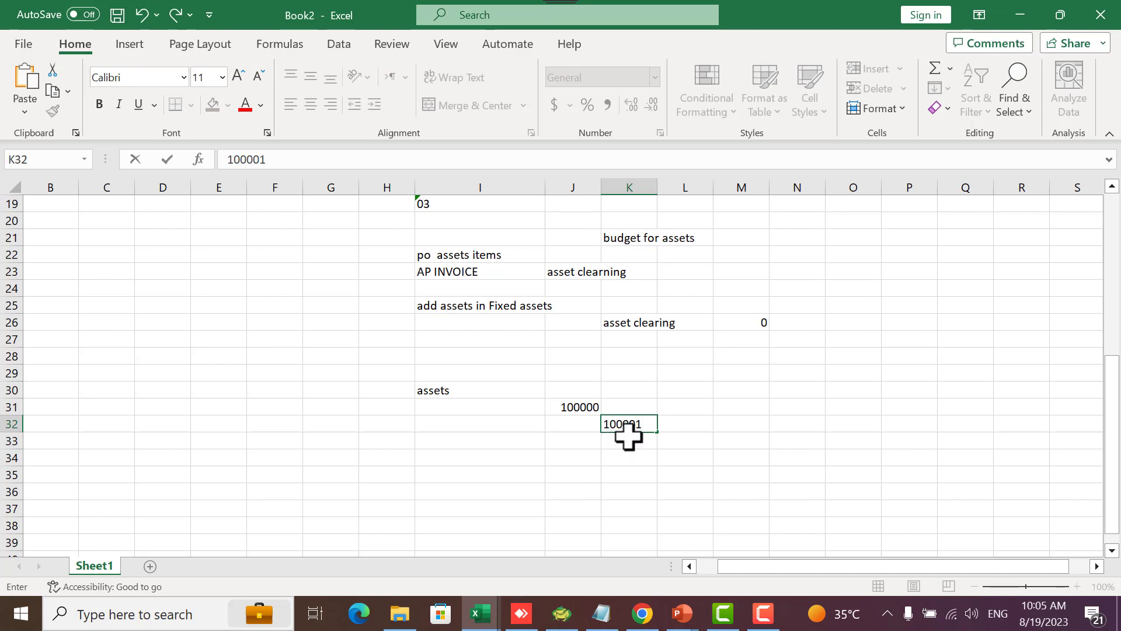
pyautogui.click(630, 438)
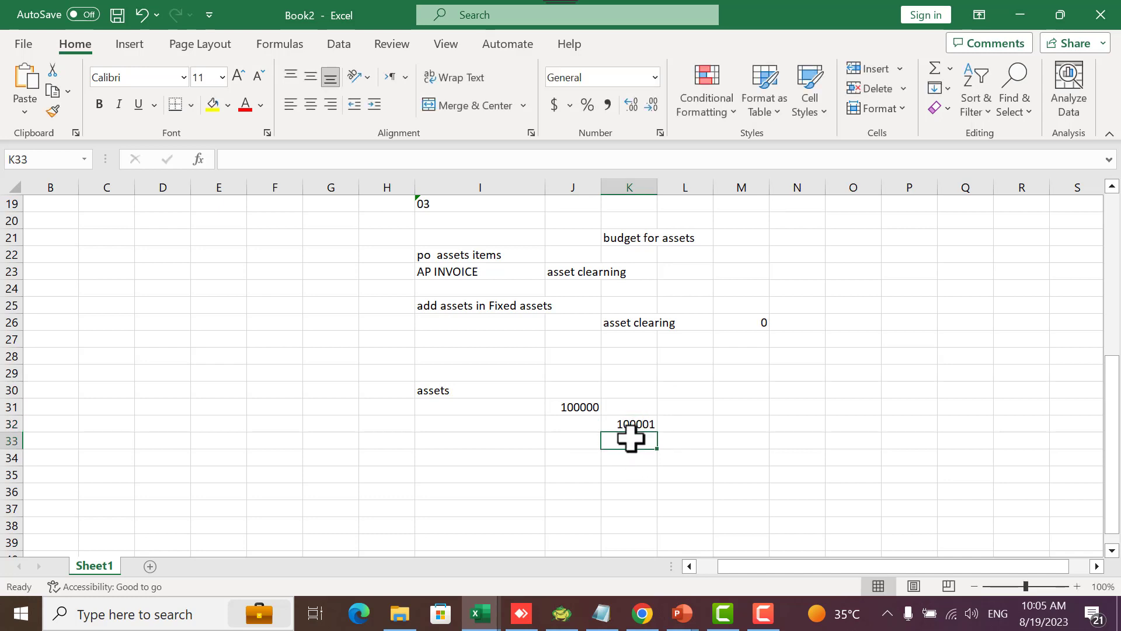
pyautogui.write('100002')
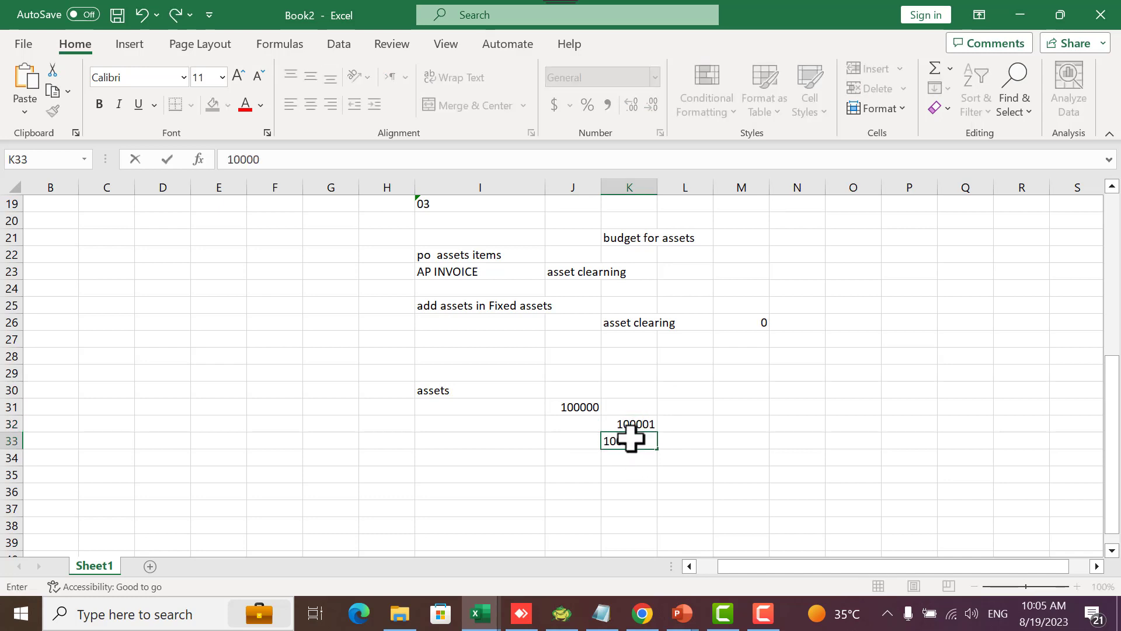
pyautogui.click(633, 454)
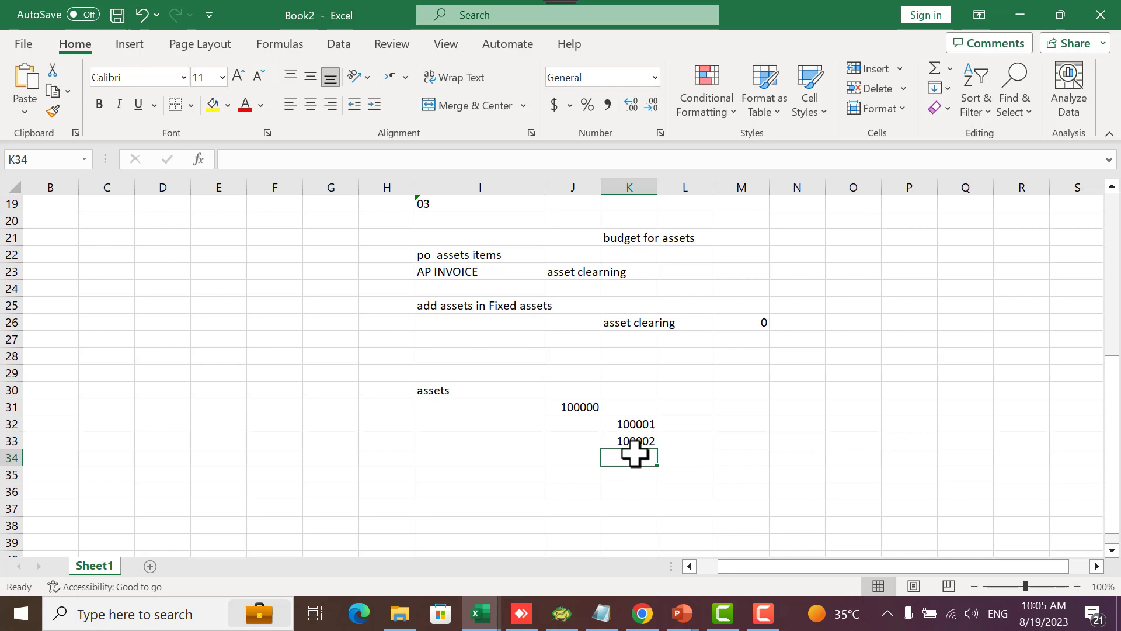
pyautogui.click(574, 407)
pyautogui.click(631, 458)
pyautogui.write('1')
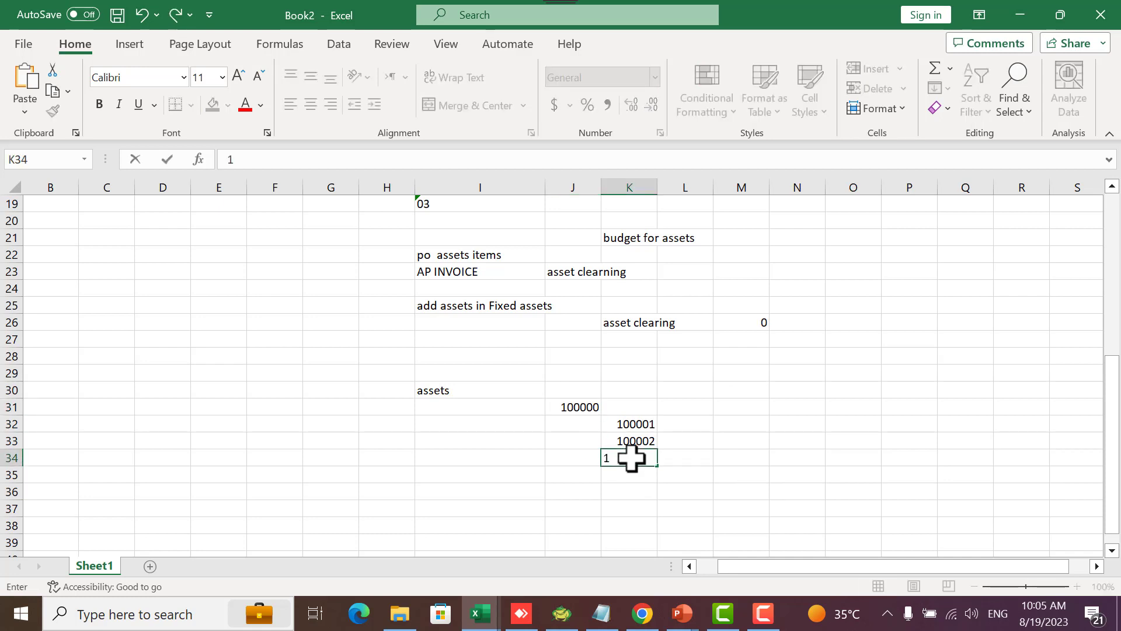
pyautogui.write('00003')
pyautogui.press('BackSpace')
pyautogui.write('03')
pyautogui.click(681, 407)
# Add the headings "parent" in cell J30 and "childs" in cell K30 above the account numbers
pyautogui.click(579, 388)
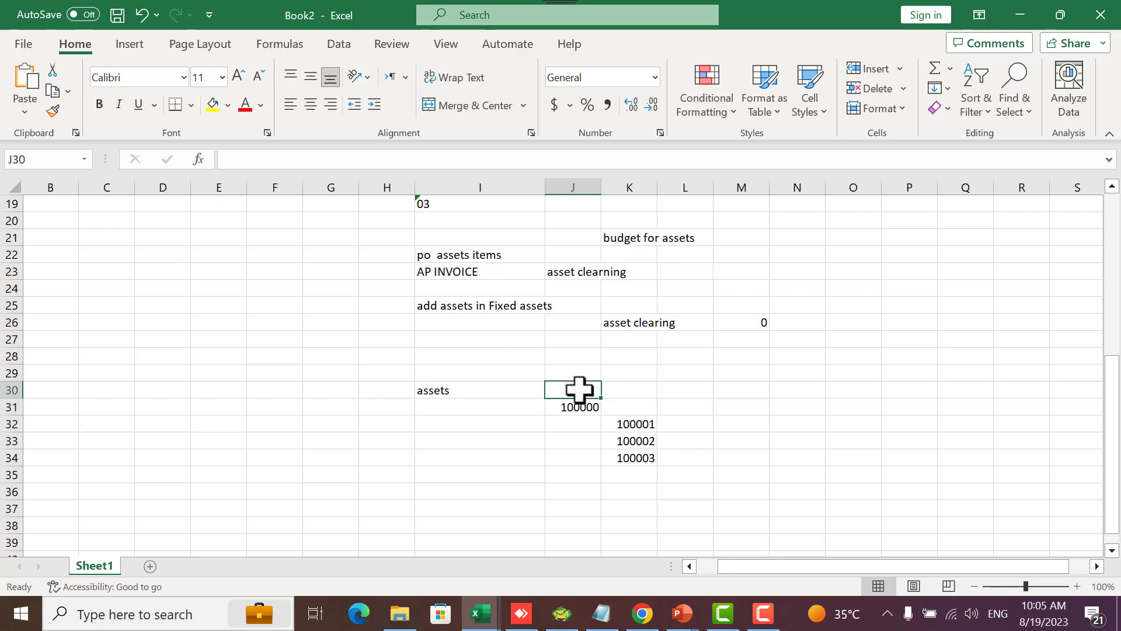
pyautogui.write('parent')
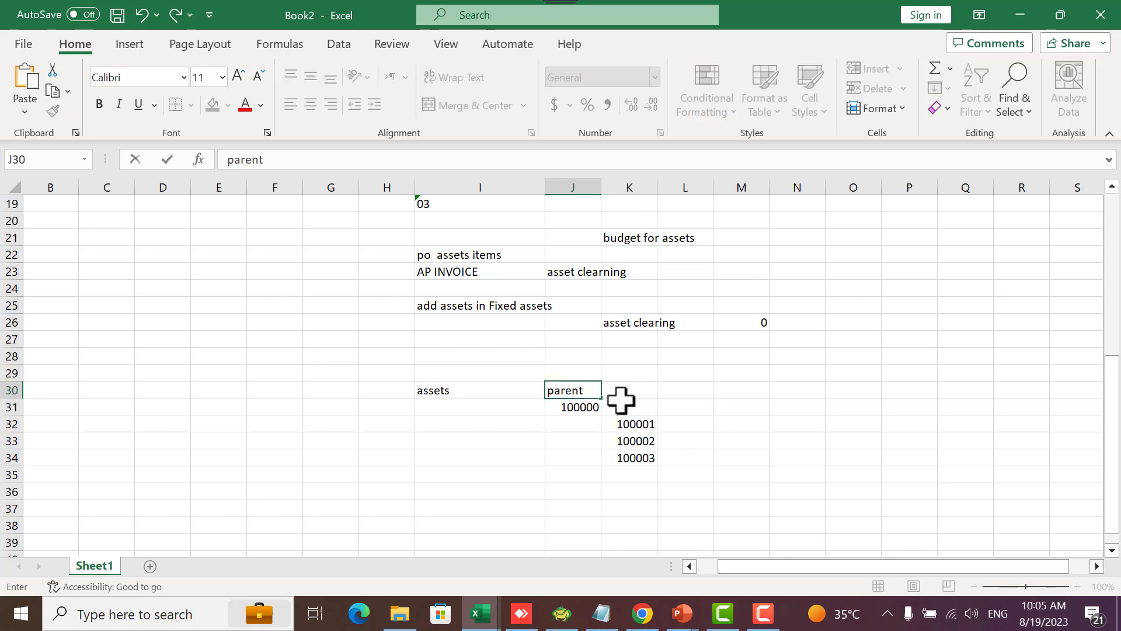
pyautogui.click(637, 408)
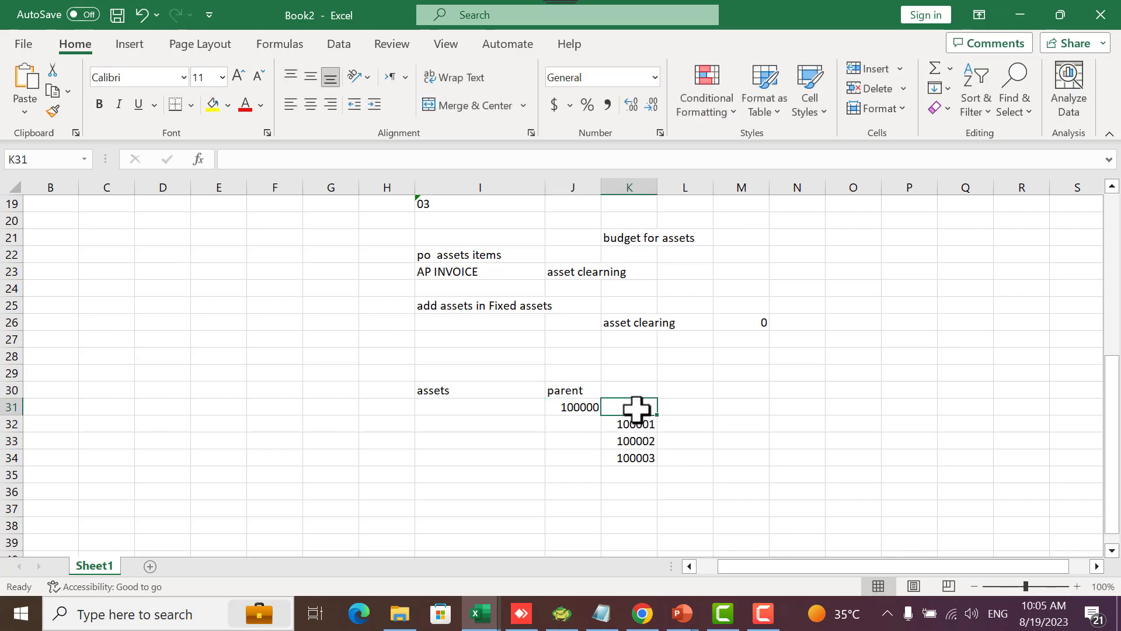
pyautogui.click(645, 388)
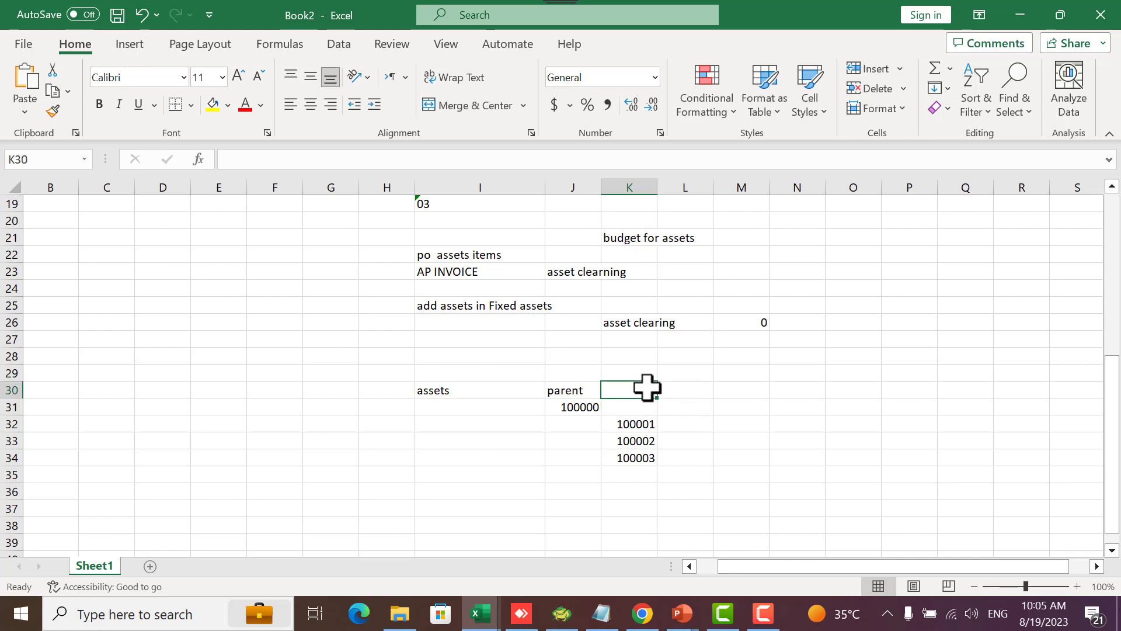
pyautogui.write('childs')
pyautogui.click(679, 416)
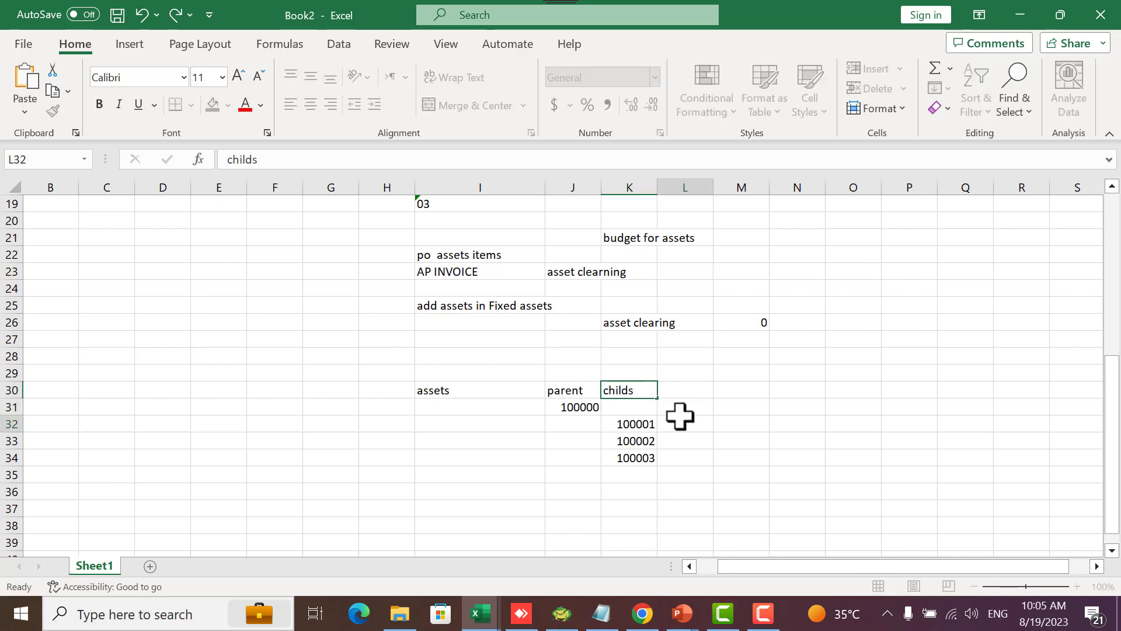
pyautogui.click(578, 407)
pyautogui.hotkey('alt', 'Tab')
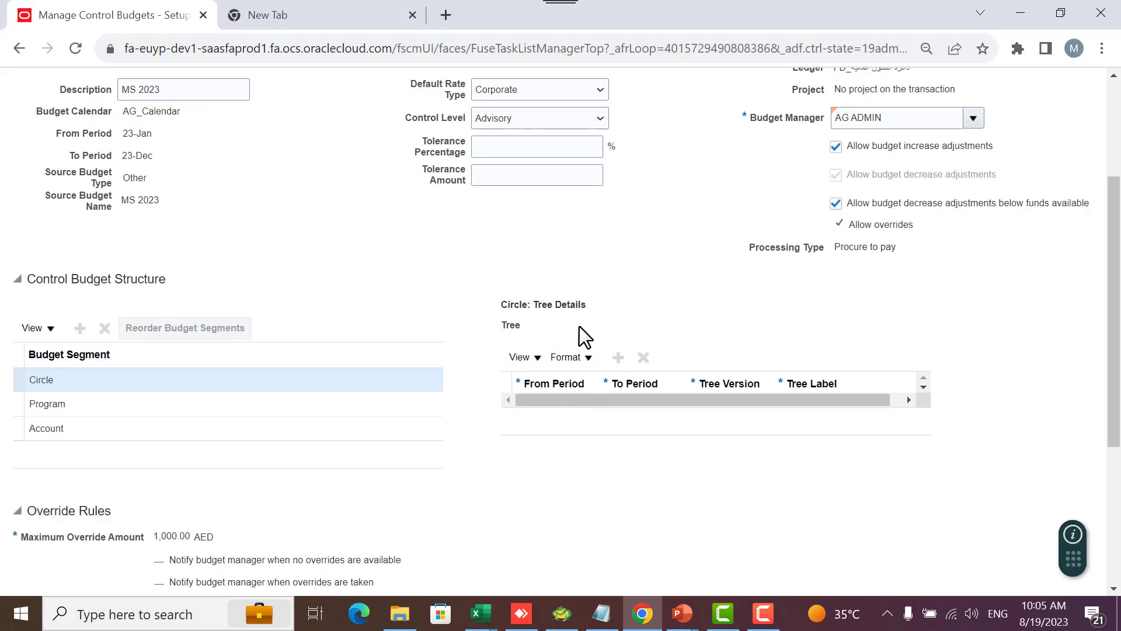
pyautogui.hotkey('alt', 'Tab')
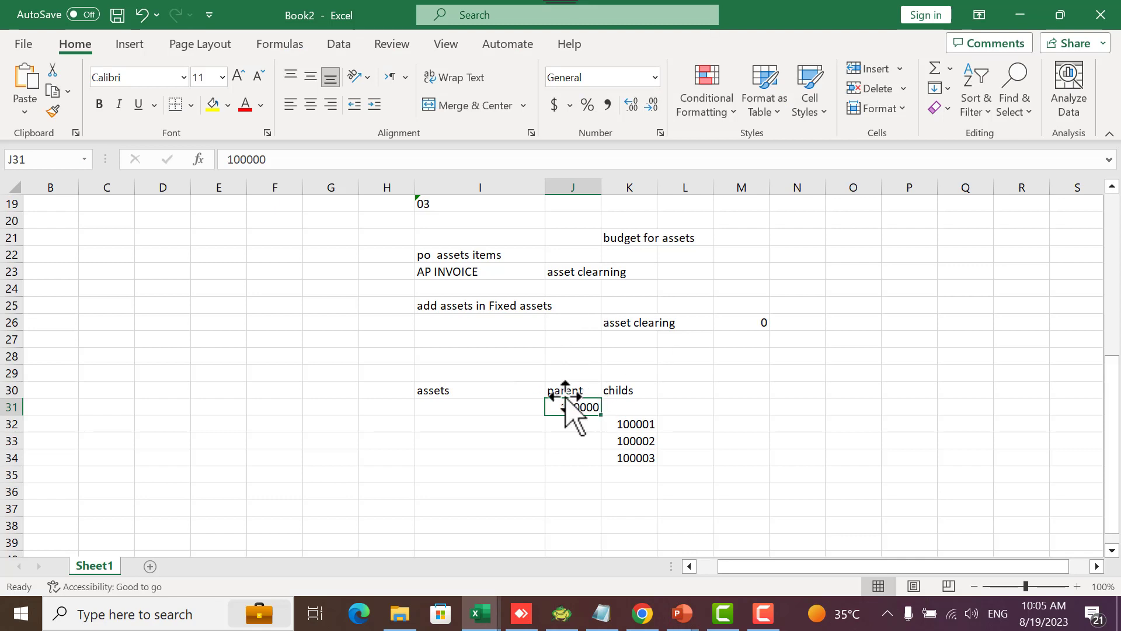
# Check the Program and Account segments' tree details in the Chrome control budget page against the child accounts listed in the Excel workbook
pyautogui.hotkey('alt', 'Tab')
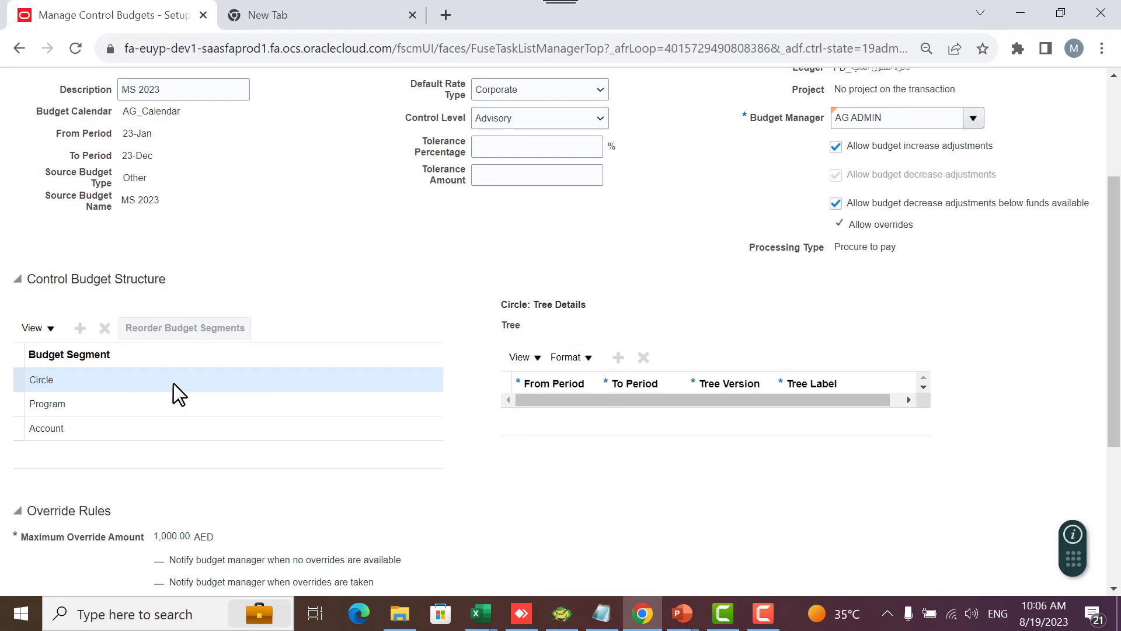
pyautogui.click(177, 403)
pyautogui.click(166, 428)
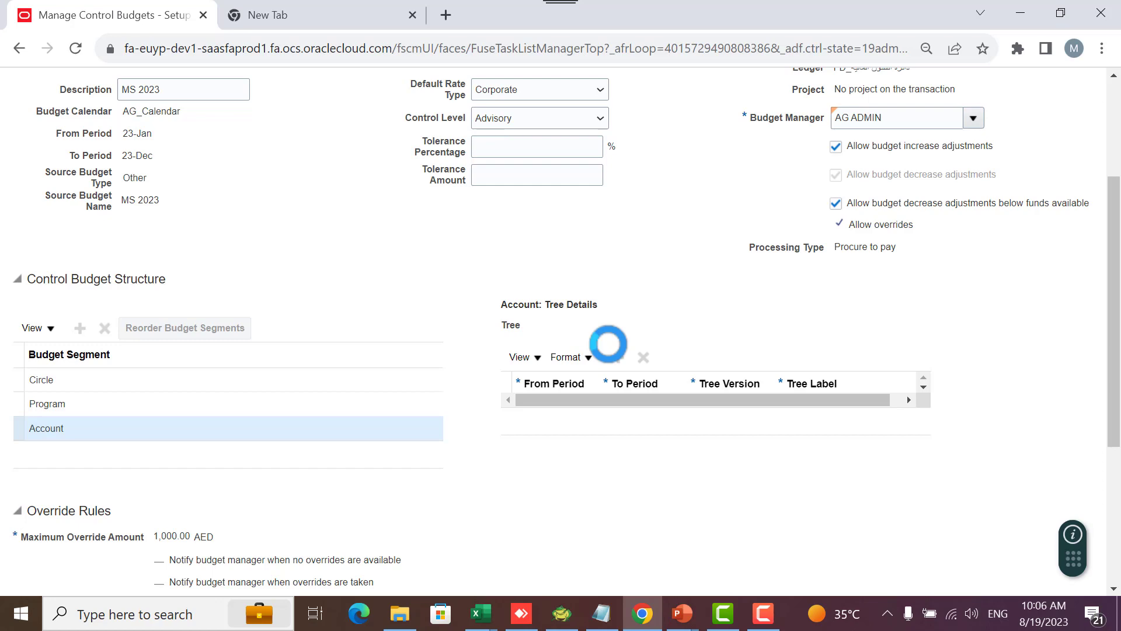
pyautogui.hotkey('alt', 'Tab')
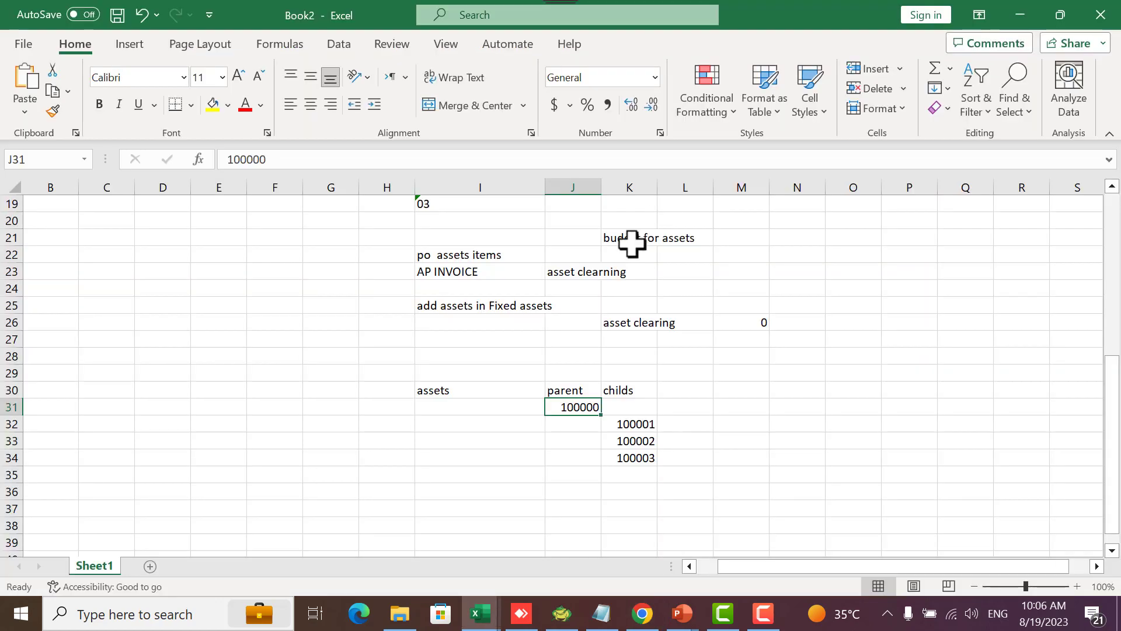
pyautogui.moveTo(635, 421); pyautogui.dragTo(632, 458)
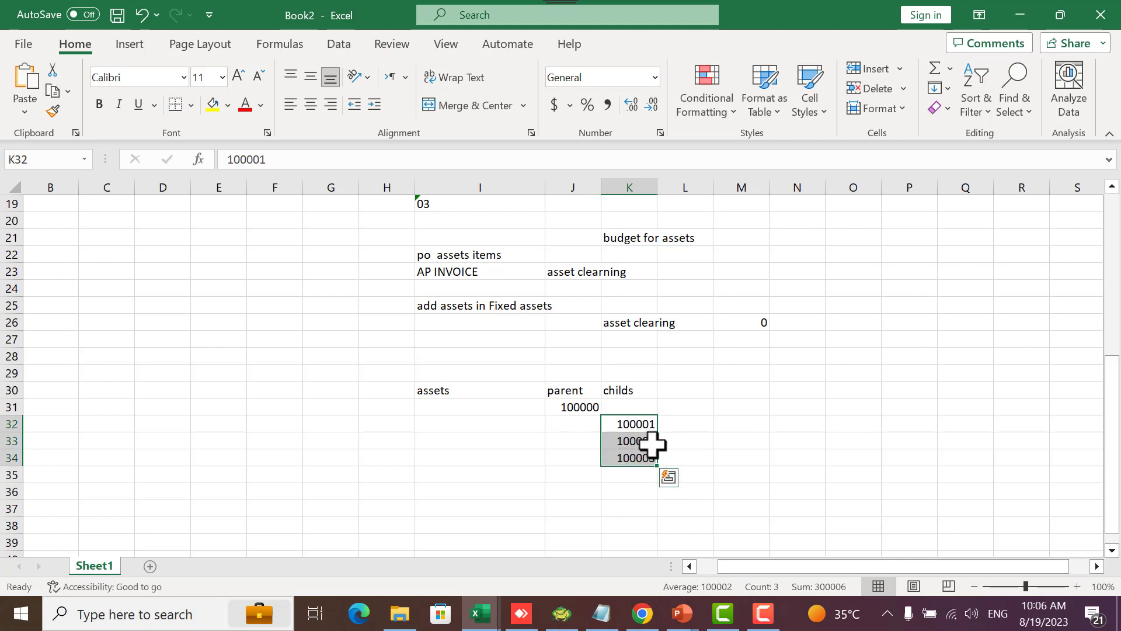
# Return to the MS 2023 control budget in Chrome, check its source budget type, and leave without saving
pyautogui.hotkey('alt', 'Tab')
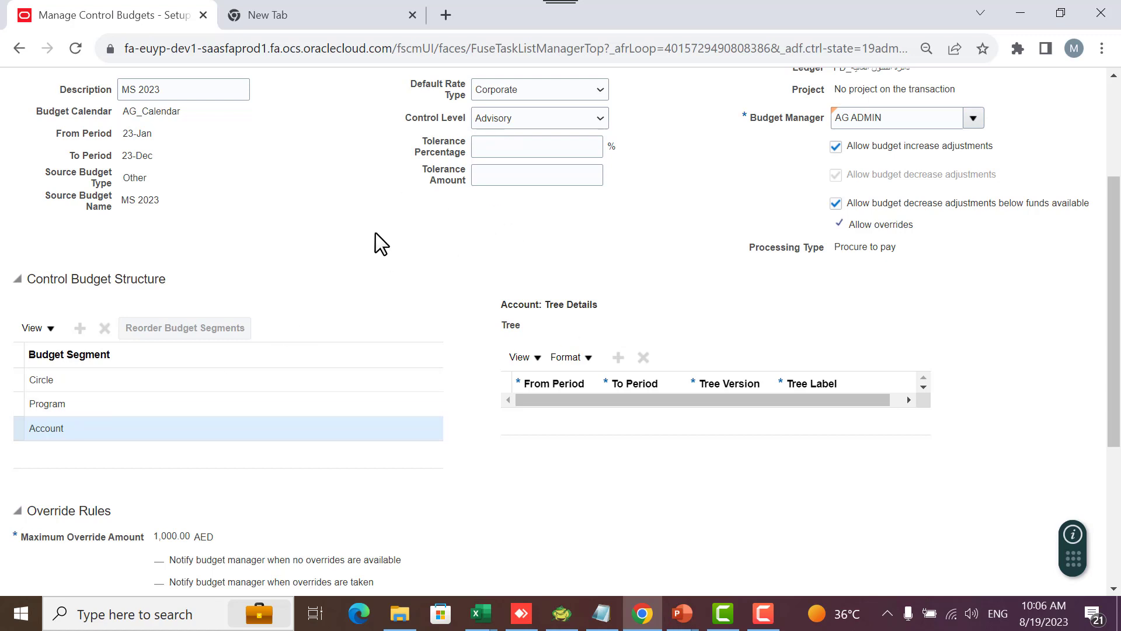
pyautogui.scroll(-4, 800, 318)
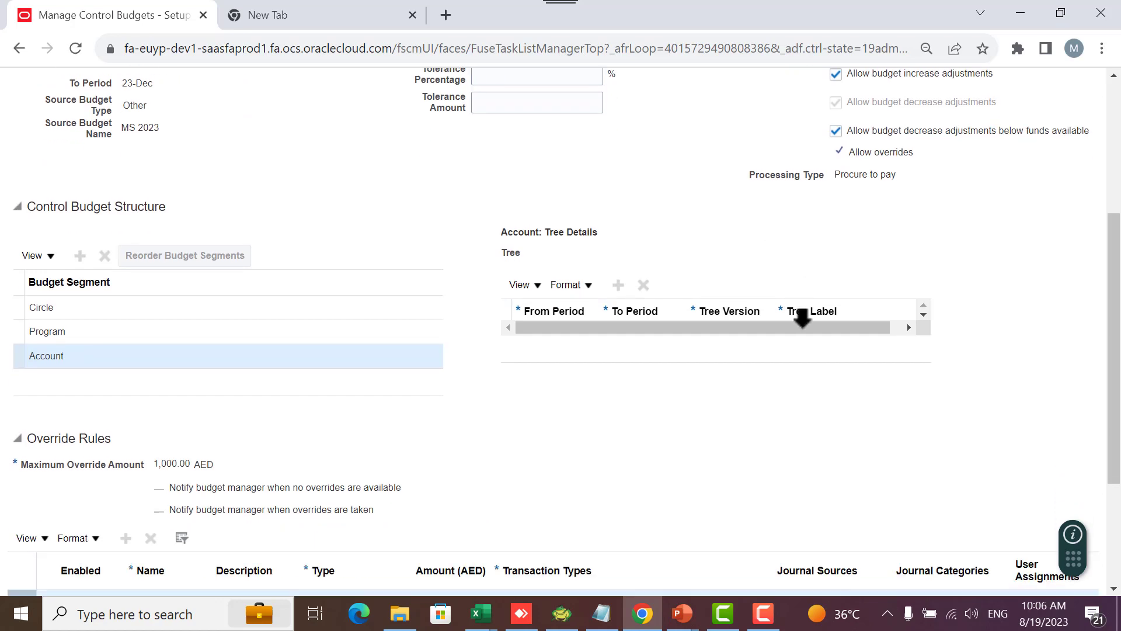
pyautogui.scroll(7, 801, 317)
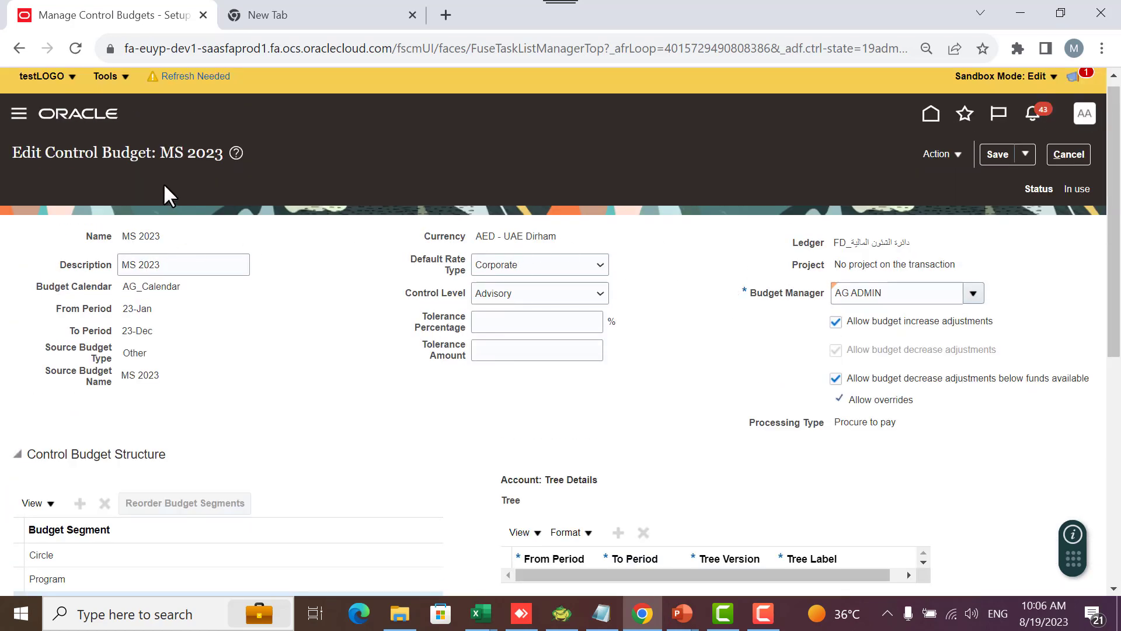
pyautogui.doubleClick(135, 352)
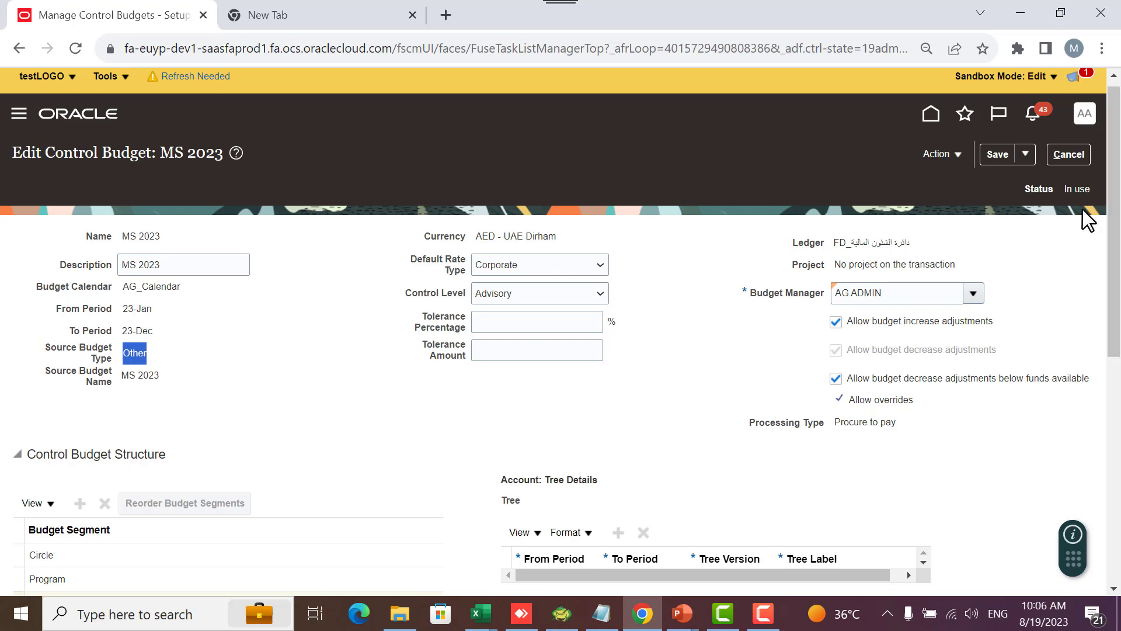
pyautogui.click(1058, 154)
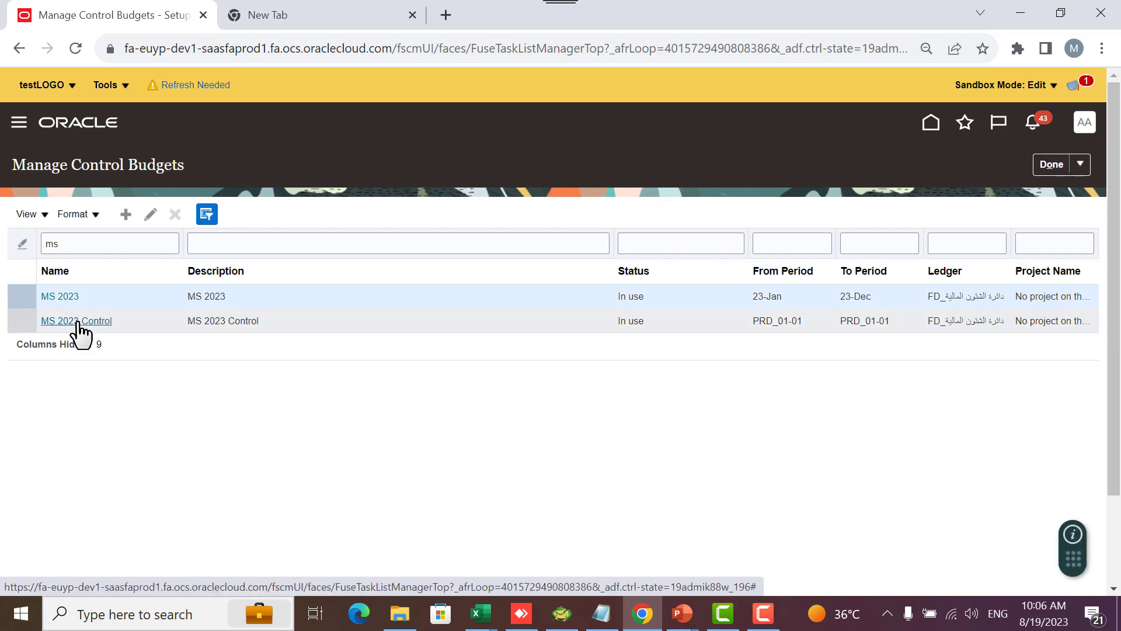
# Open the MS 2023 Control budget and examine its source budget type and description
pyautogui.click(78, 323)
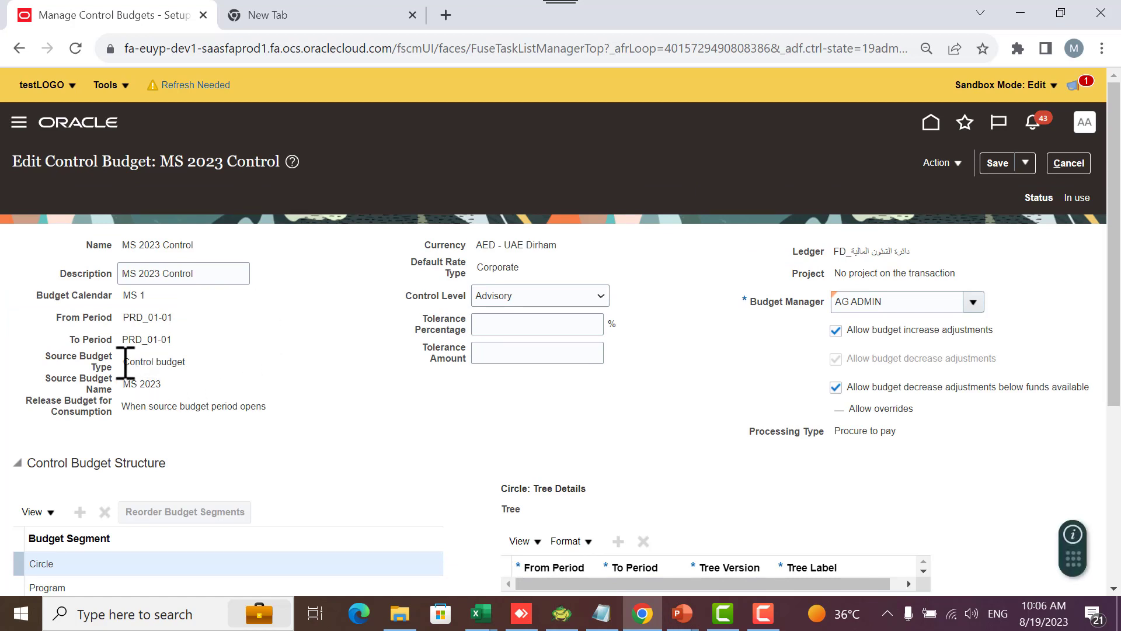
pyautogui.moveTo(122, 362); pyautogui.dragTo(211, 370)
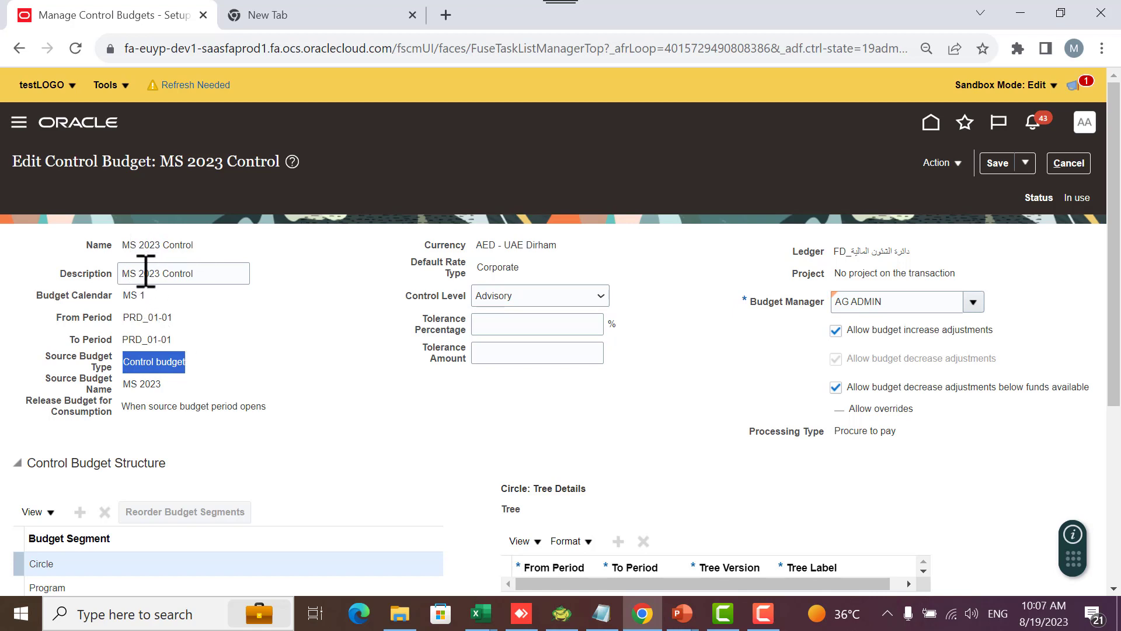
pyautogui.moveTo(222, 278)
# Switch to the Book2 workbook in Excel and enter "yearly control" in cell I37
pyautogui.click(480, 613)
pyautogui.click(641, 551)
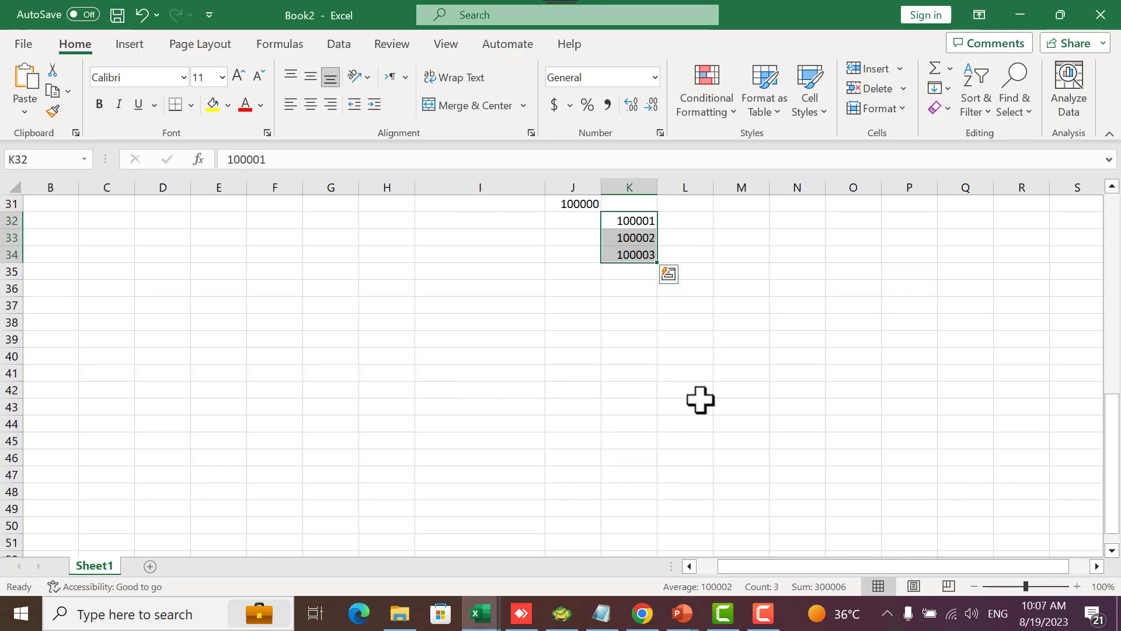
pyautogui.click(438, 302)
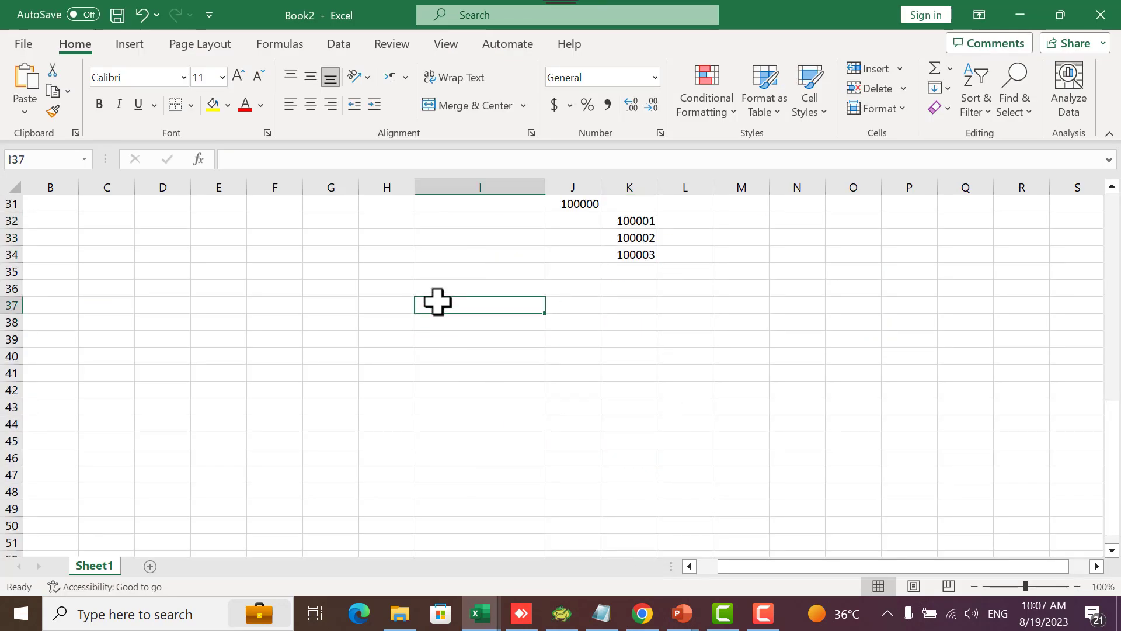
pyautogui.write('year')
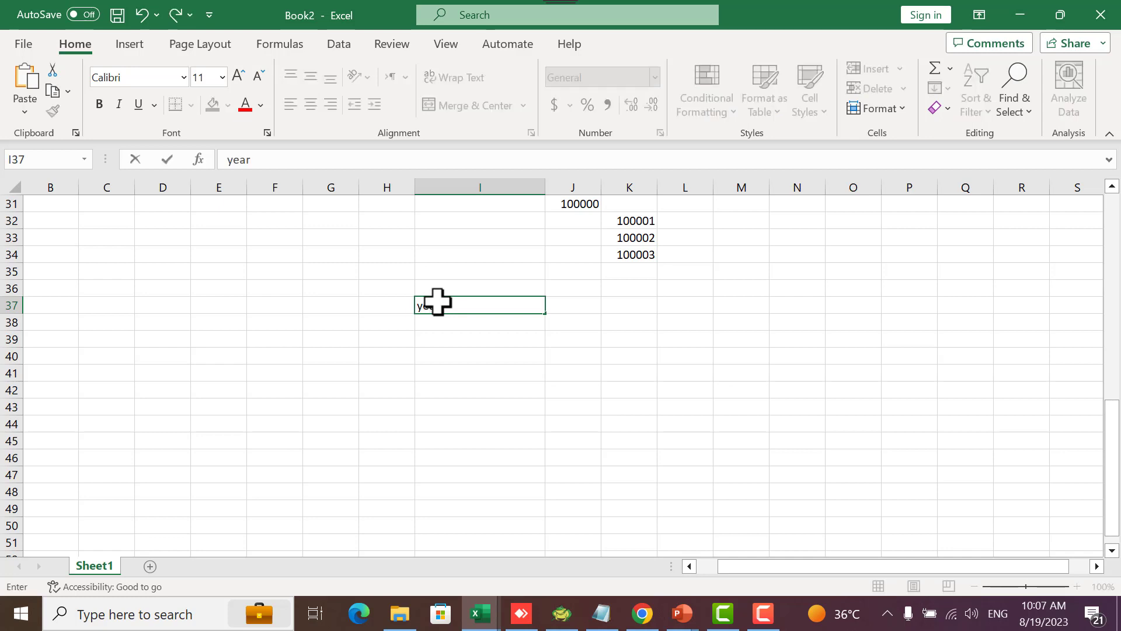
pyautogui.write('ly control')
# Enter "account1" in cell I39 and the month headings jan, feb, mar, apr, may and jun in cells J39 to O39
pyautogui.click(432, 343)
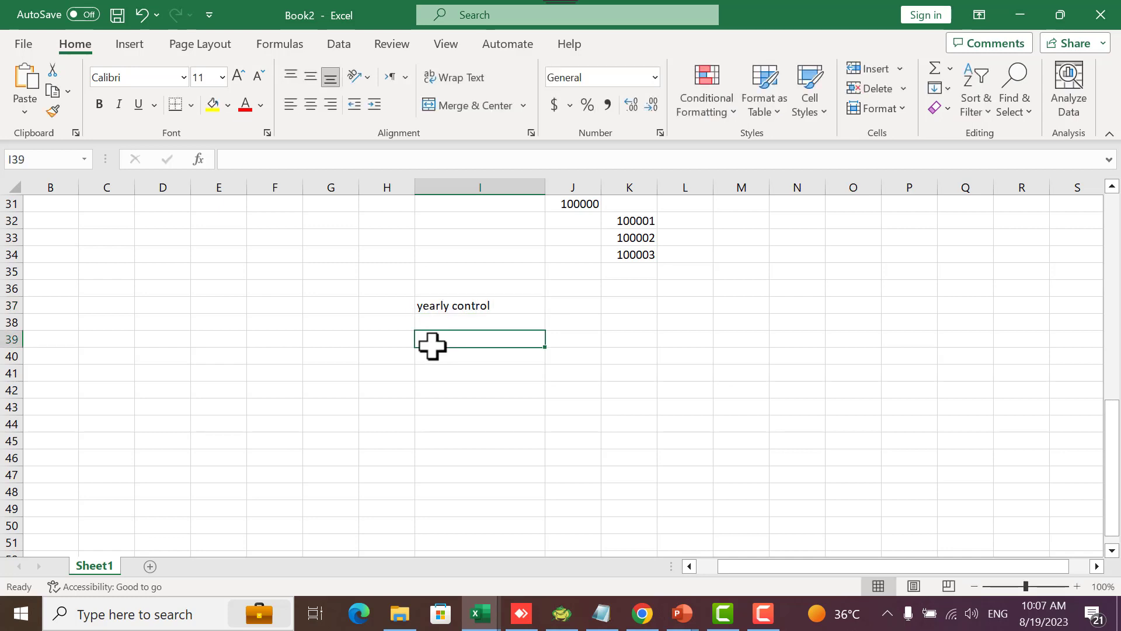
pyautogui.write('account1')
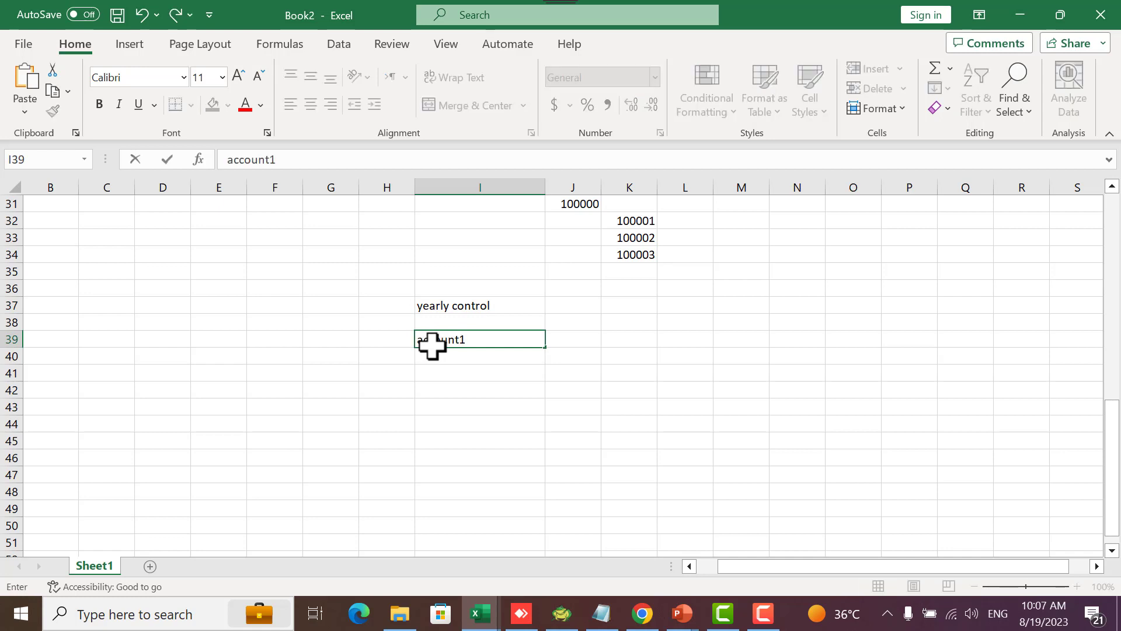
pyautogui.click(563, 341)
pyautogui.write('ja')
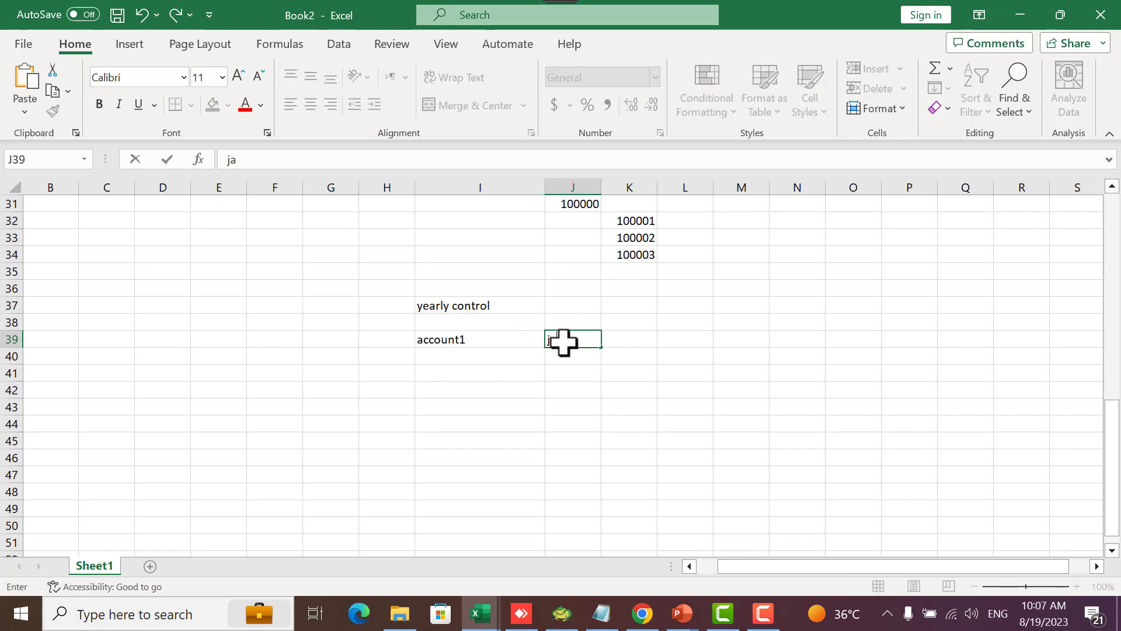
pyautogui.press('Tab')
pyautogui.write('feb')
pyautogui.press('Tab')
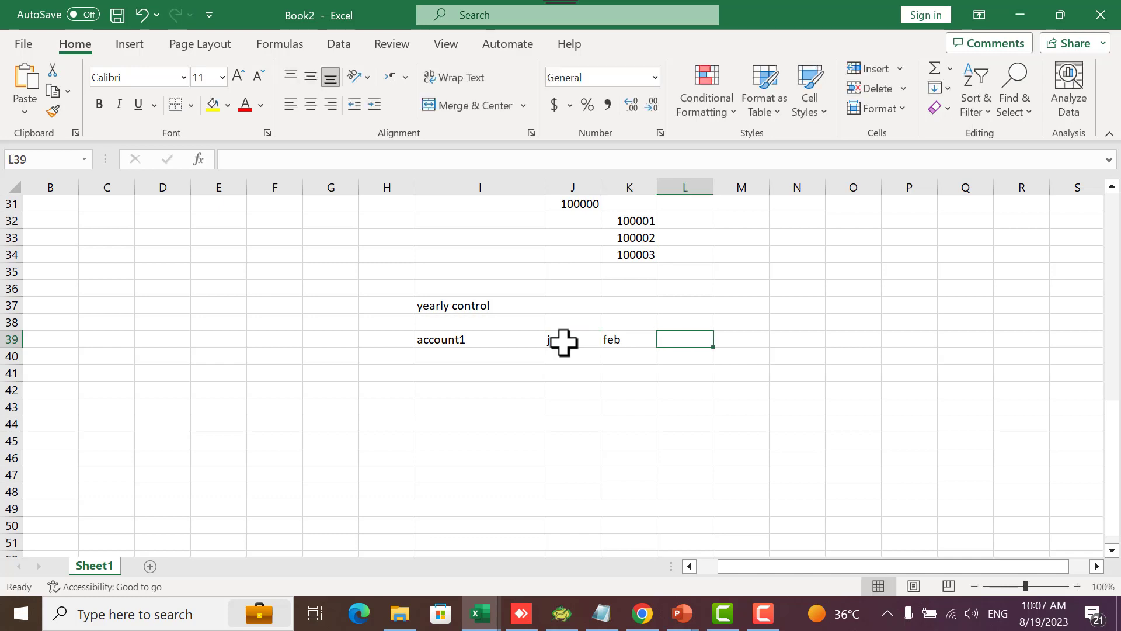
pyautogui.write('m')
pyautogui.press('BackSpace')
pyautogui.write('mar')
pyautogui.press('Tab')
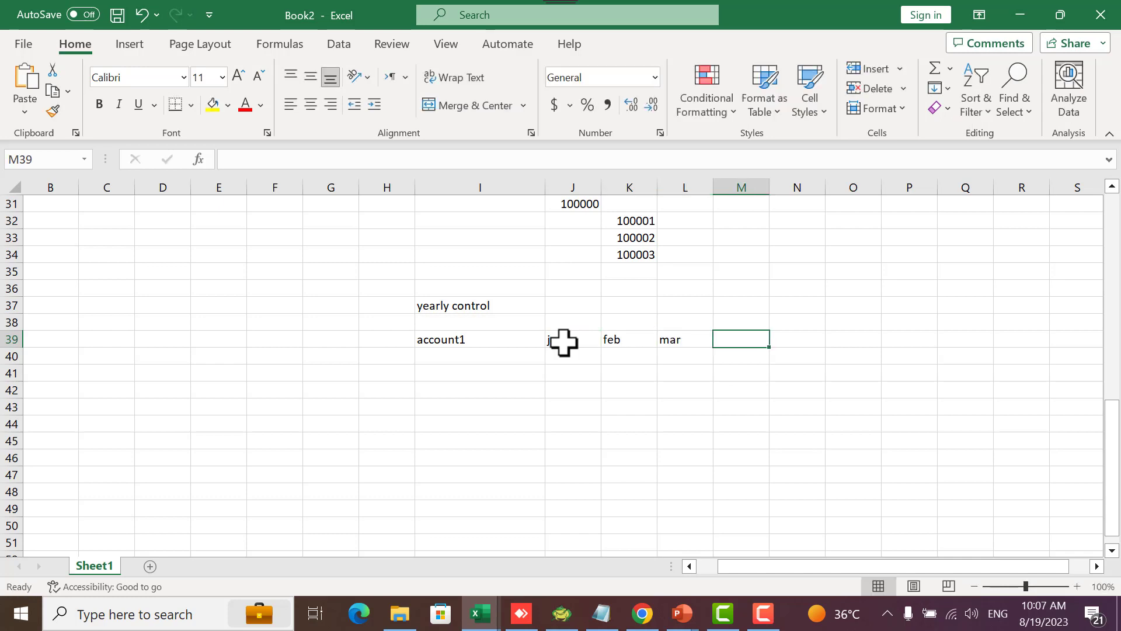
pyautogui.write('apr')
pyautogui.press('Tab')
pyautogui.write('may')
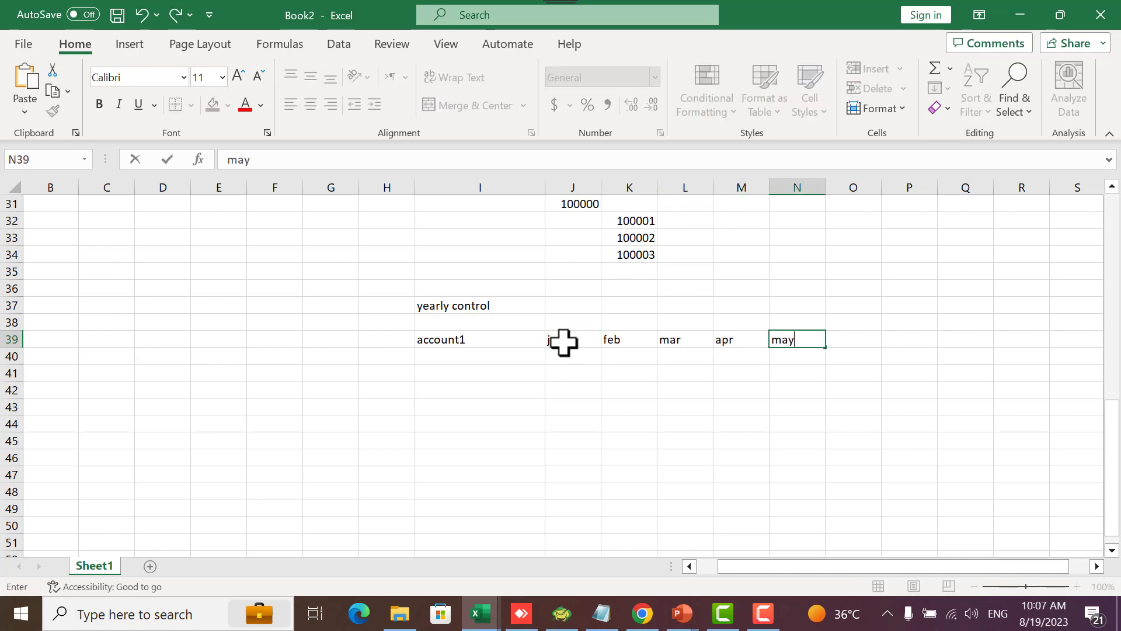
pyautogui.press('Tab')
pyautogui.write('jun')
pyautogui.press('Tab')
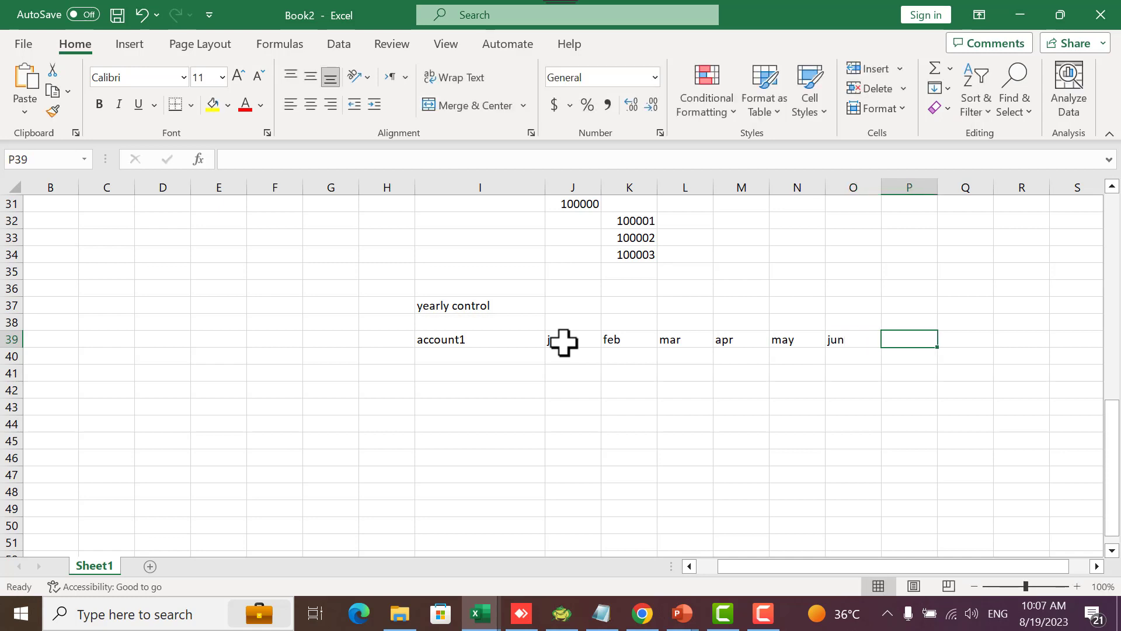
# Continue the month headings with jul, aug, sep, oct, nov and dec in cells P39 to U39
pyautogui.write('jul')
pyautogui.press('Tab')
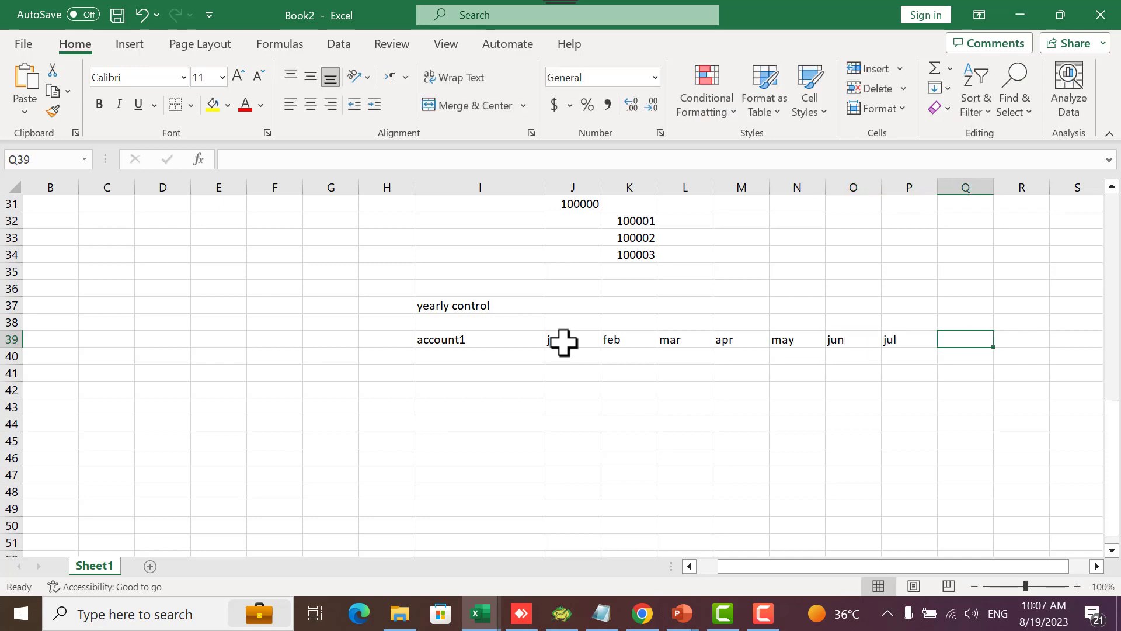
pyautogui.write('aug')
pyautogui.press('Tab')
pyautogui.write('sep')
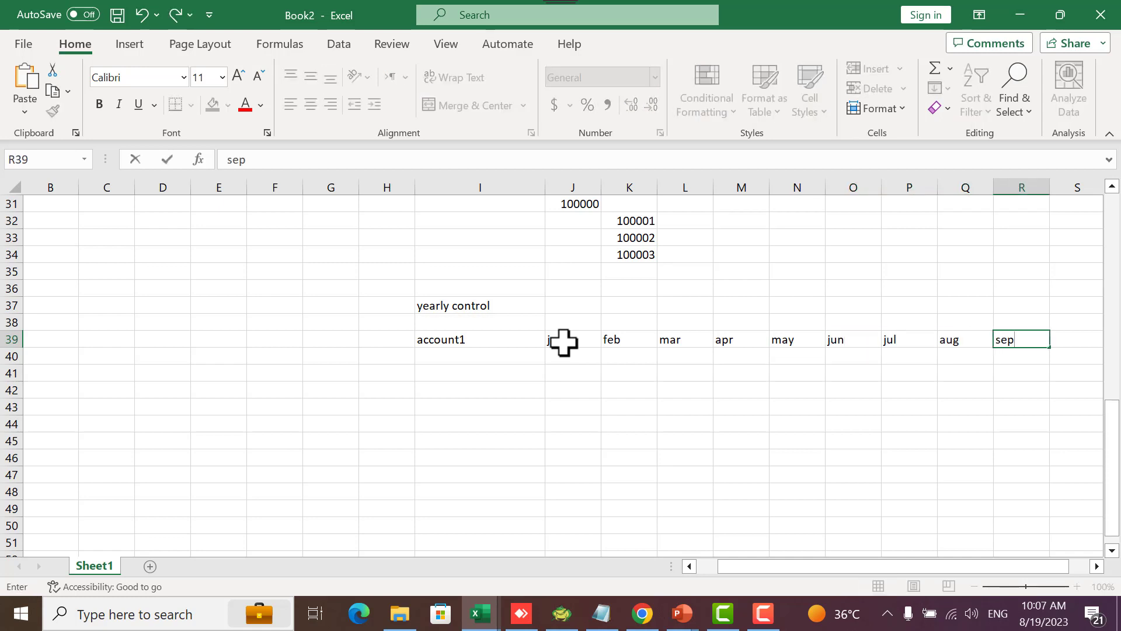
pyautogui.press('Tab')
pyautogui.write('oct')
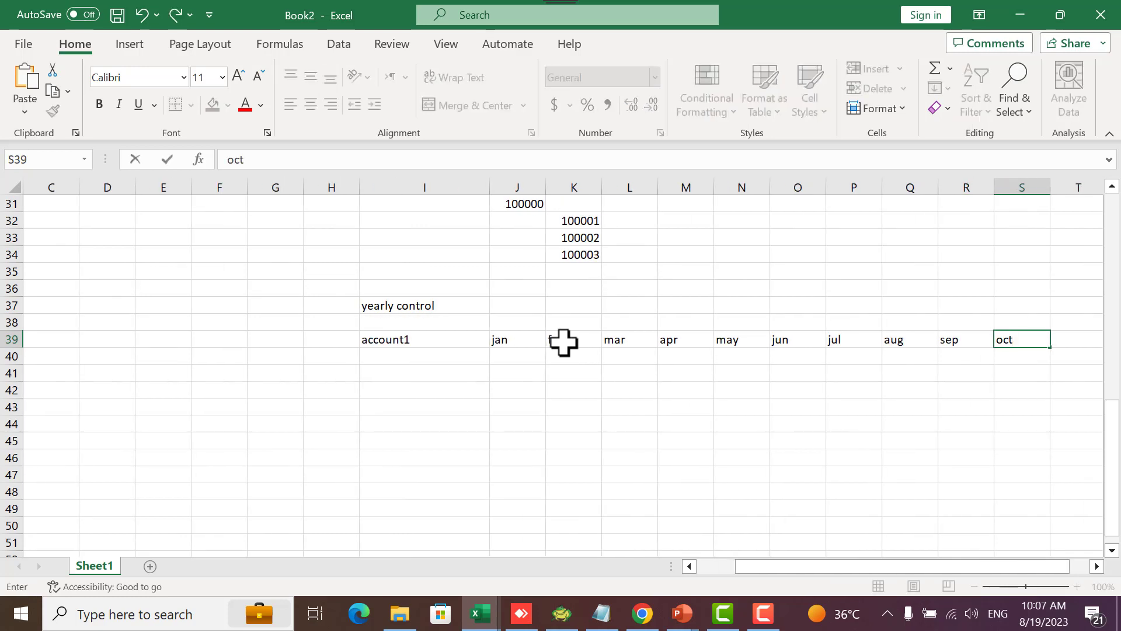
pyautogui.press('Tab')
pyautogui.write('no')
pyautogui.press('Tab')
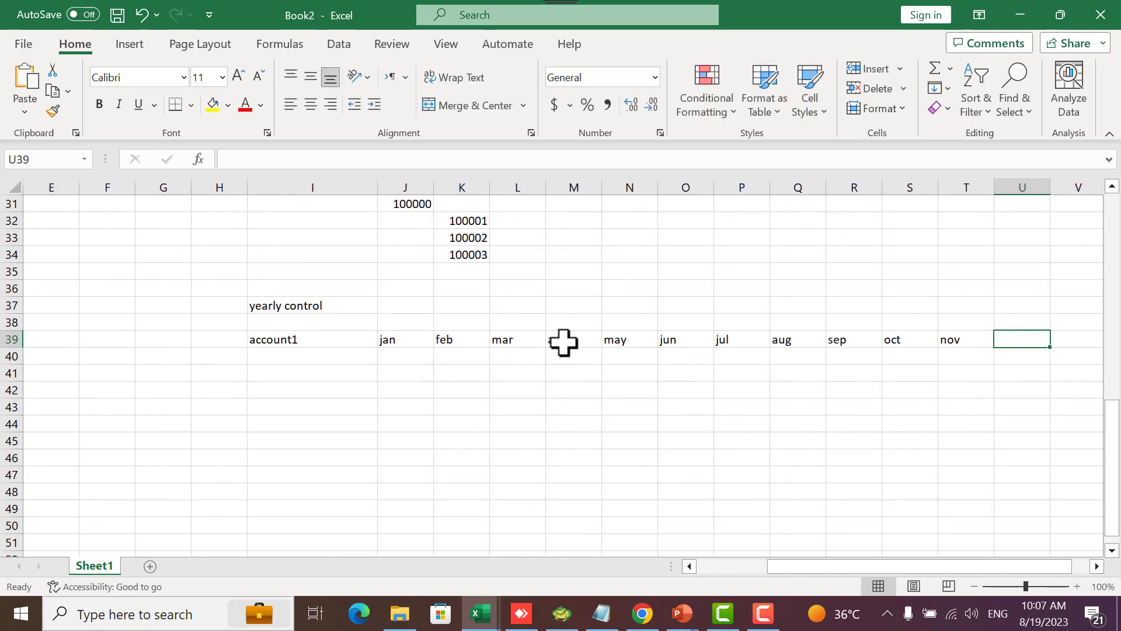
pyautogui.write('dec')
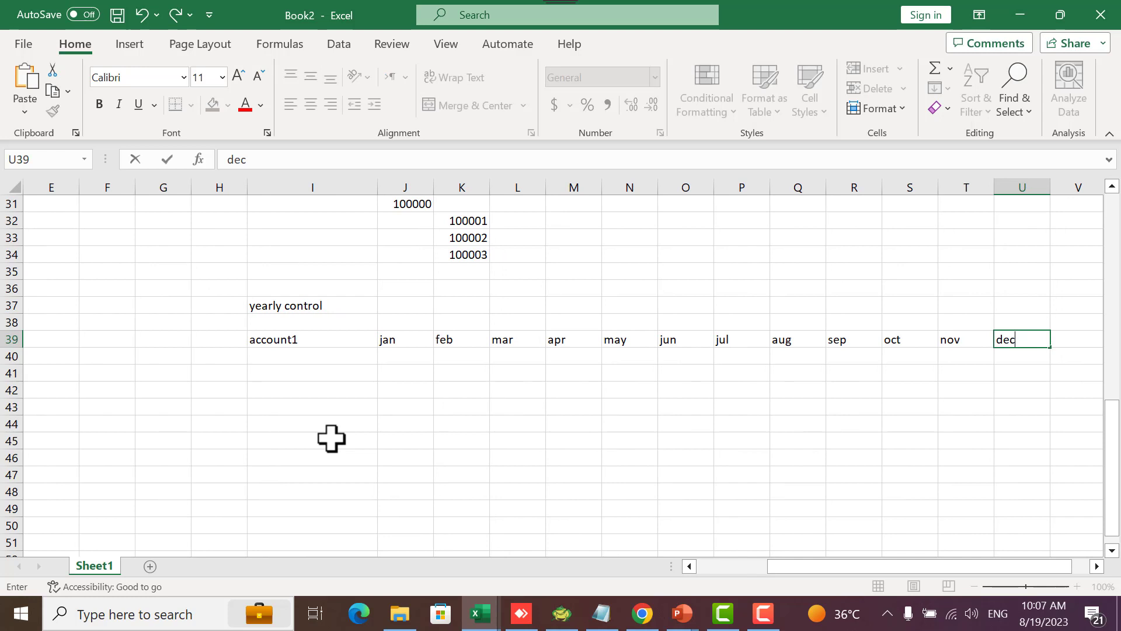
# Enter "budget amount" in cell I40 and 1000 as the January amount in cell J40
pyautogui.click(415, 366)
pyautogui.click(413, 357)
pyautogui.click(354, 356)
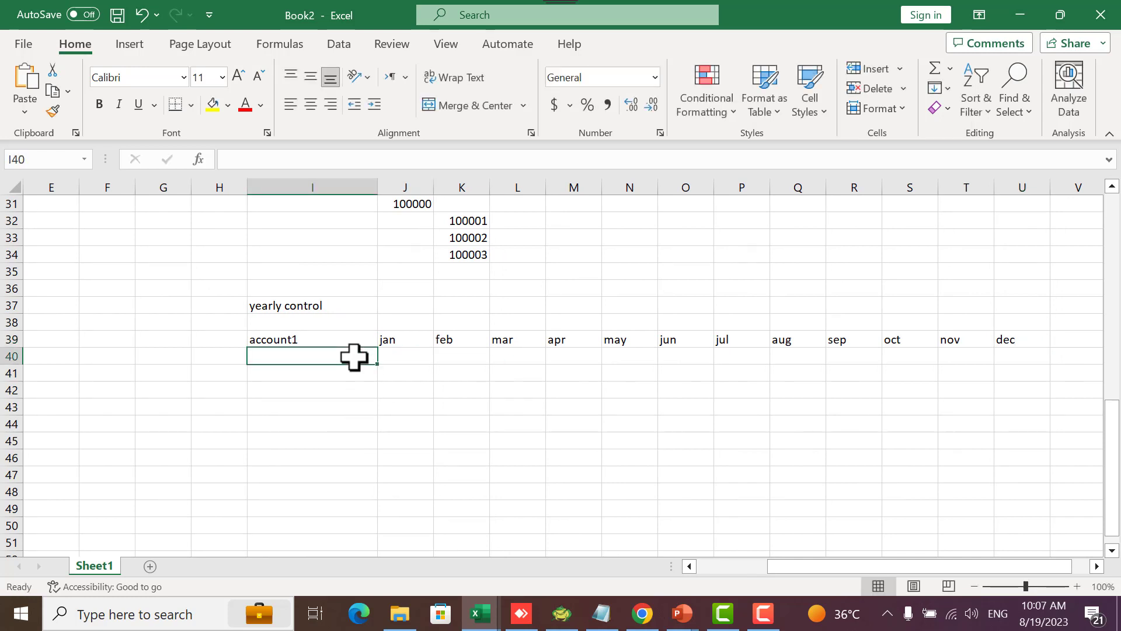
pyautogui.write('budget amount')
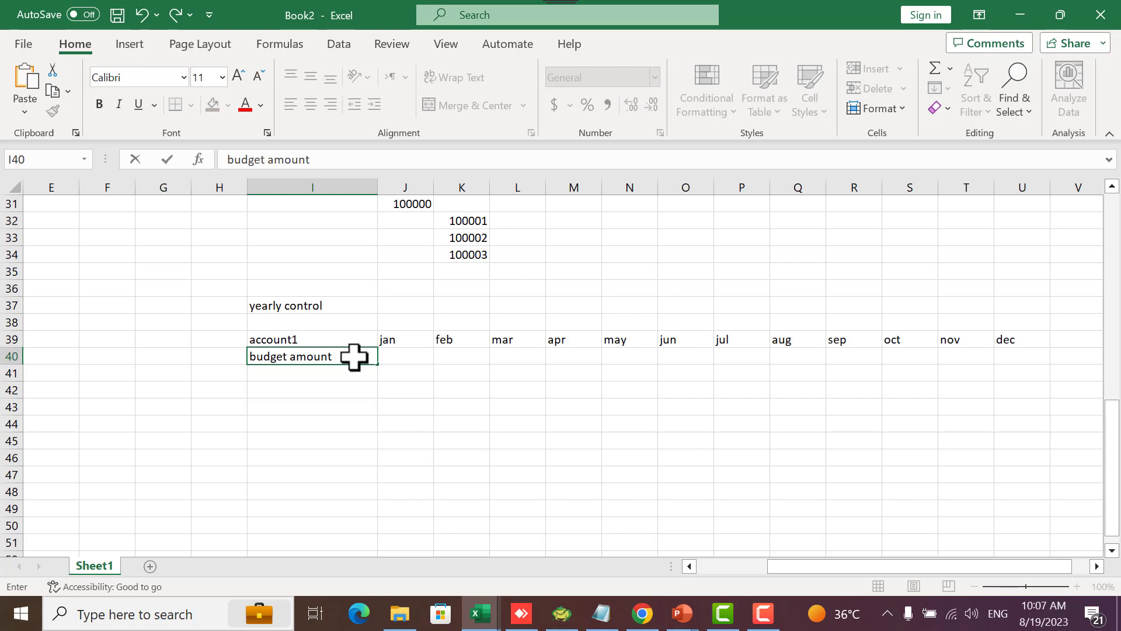
pyautogui.press('Tab')
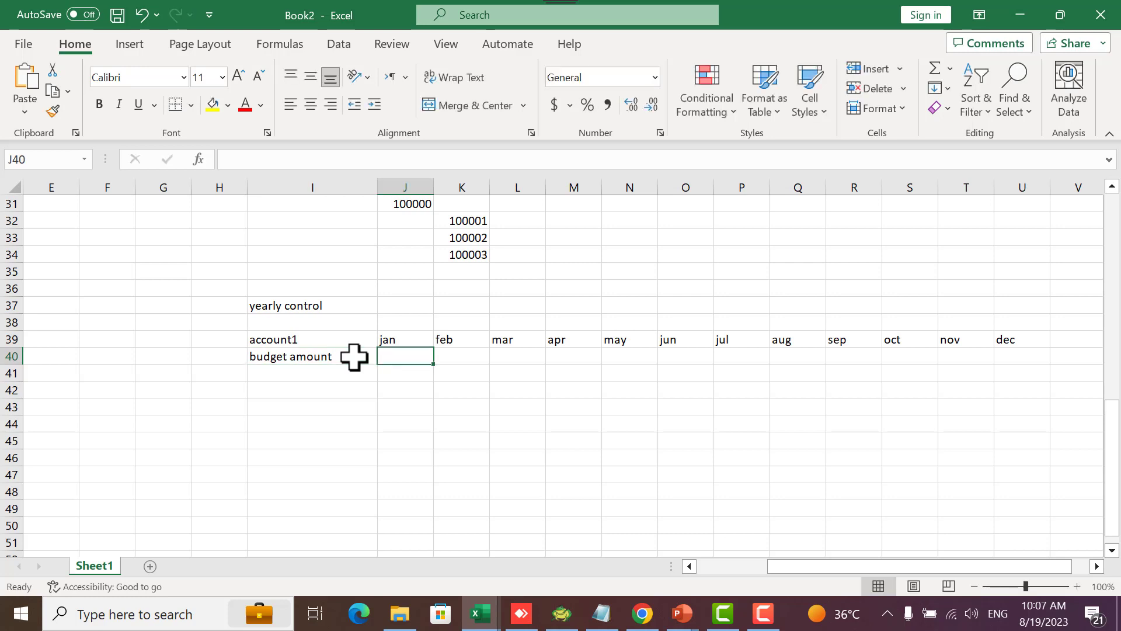
pyautogui.write('1000')
pyautogui.press('Tab')
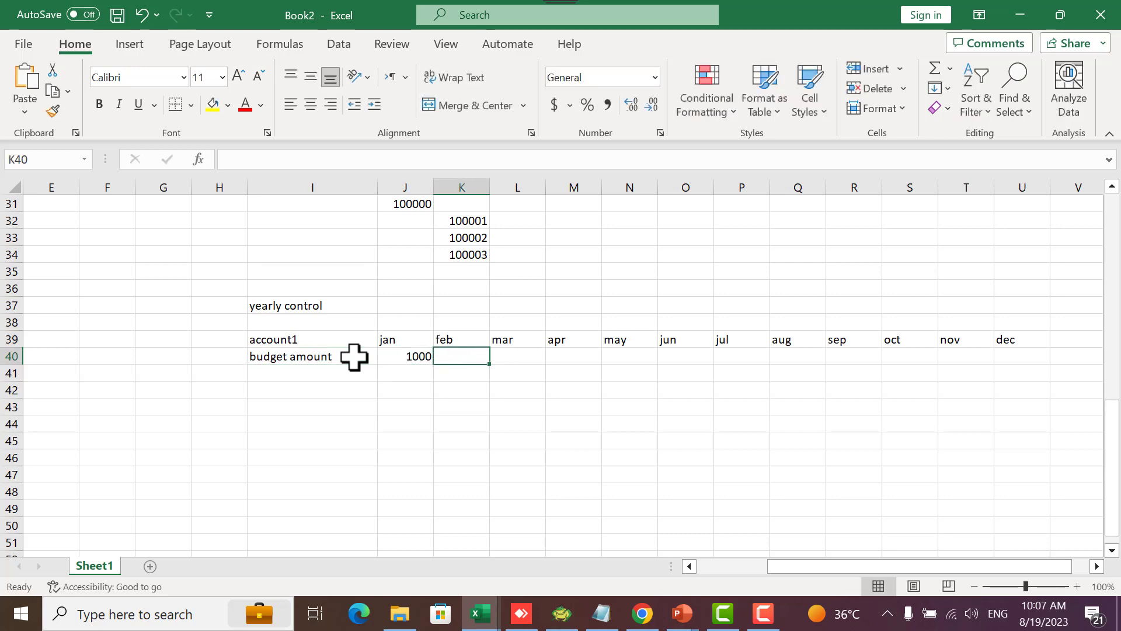
# Copy the January budget amount from cell J40 into cells K40 to U40 for February through December
pyautogui.click(412, 358)
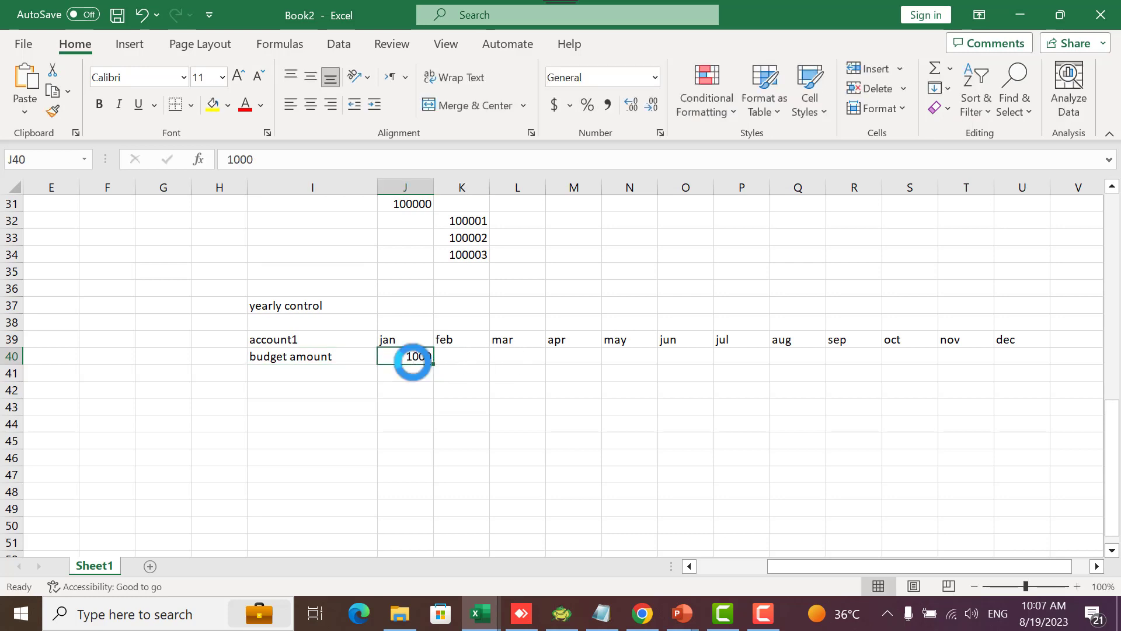
pyautogui.hotkey('ctrl', 'c')
pyautogui.moveTo(460, 358); pyautogui.dragTo(1008, 350)
pyautogui.hotkey('ctrl', 'v')
pyautogui.click(873, 388)
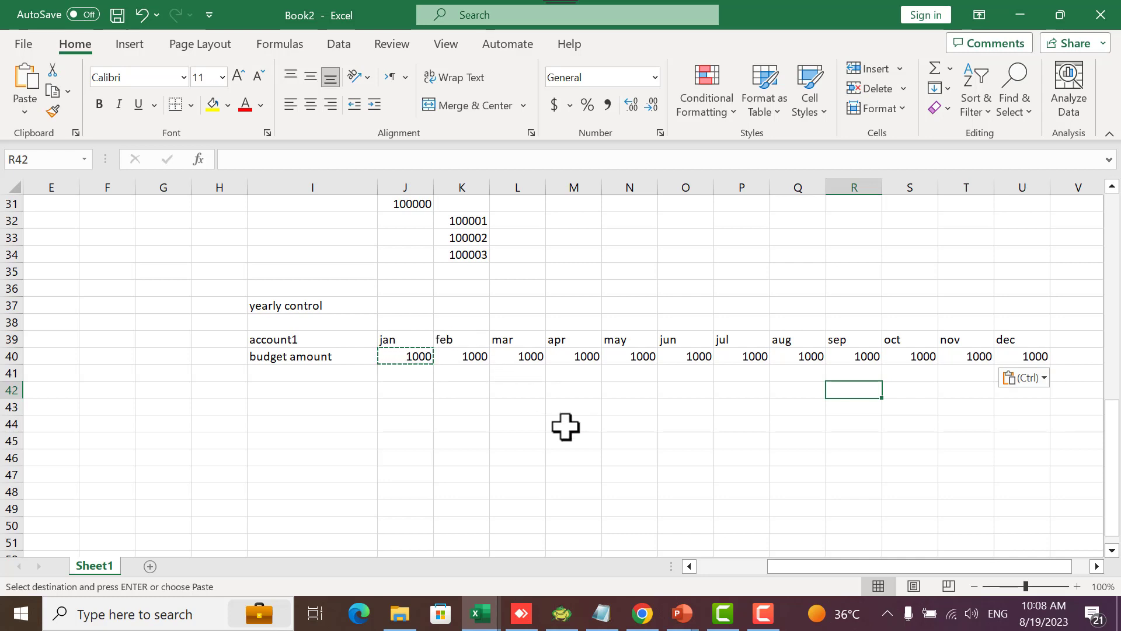
# Enter the note "suff fund" in cell J41 below the January amount and point out the following months' amounts
pyautogui.click(397, 372)
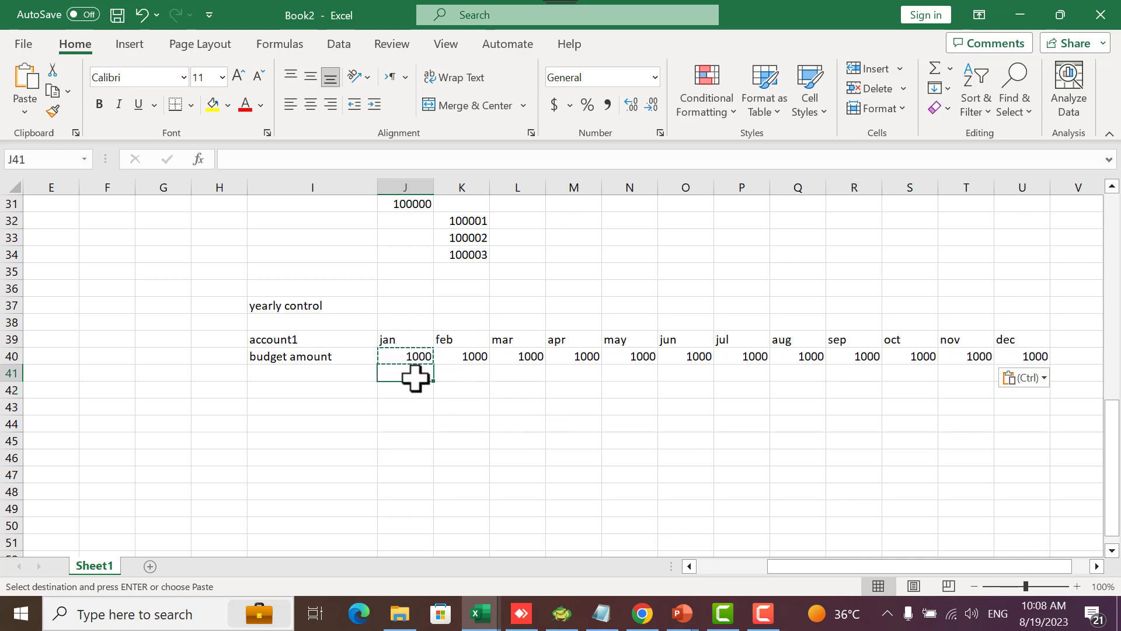
pyautogui.write('suff')
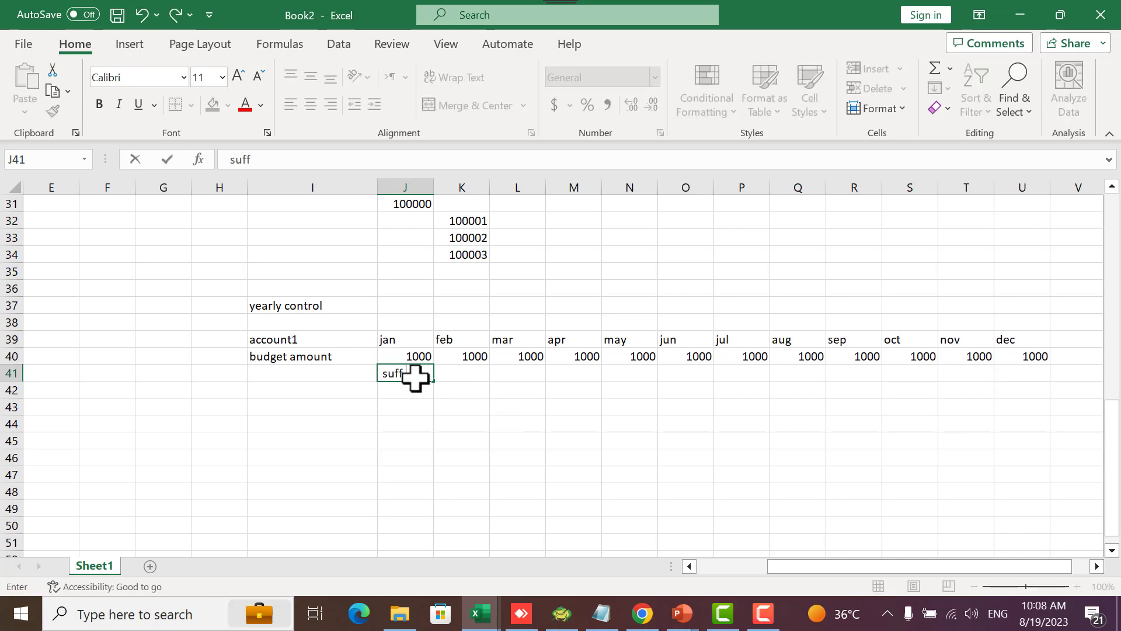
pyautogui.write(' fund')
pyautogui.click(471, 359)
pyautogui.click(528, 356)
pyautogui.click(607, 360)
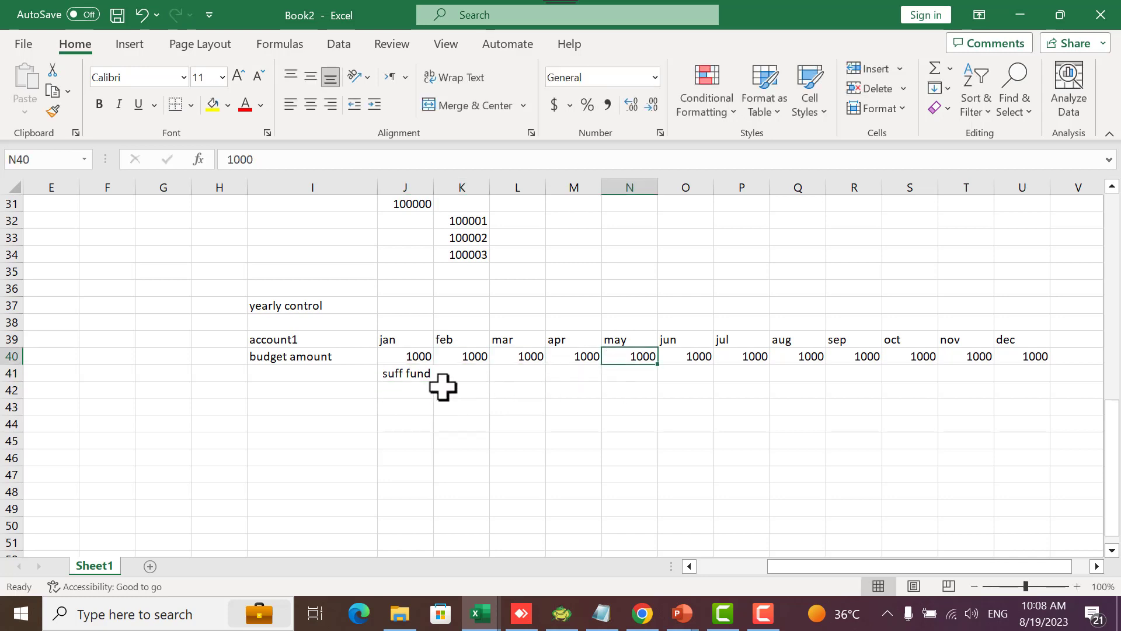
# Enter the notes "montly" in cell J42 and "yearly" in cell J43, below the "suff fund" note
pyautogui.click(413, 392)
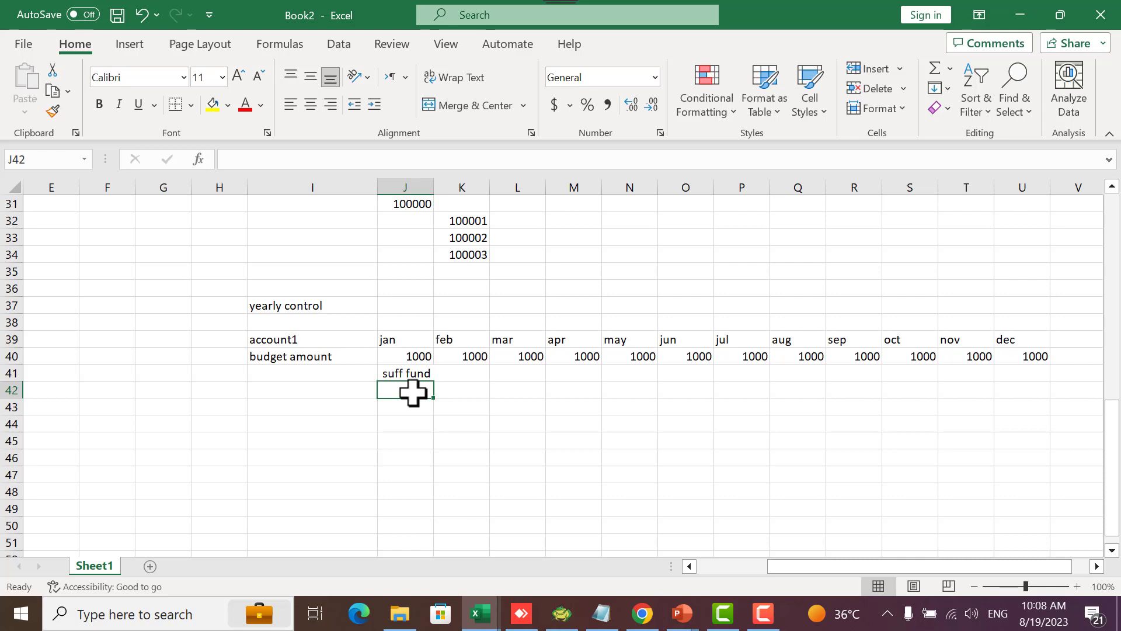
pyautogui.write('montly')
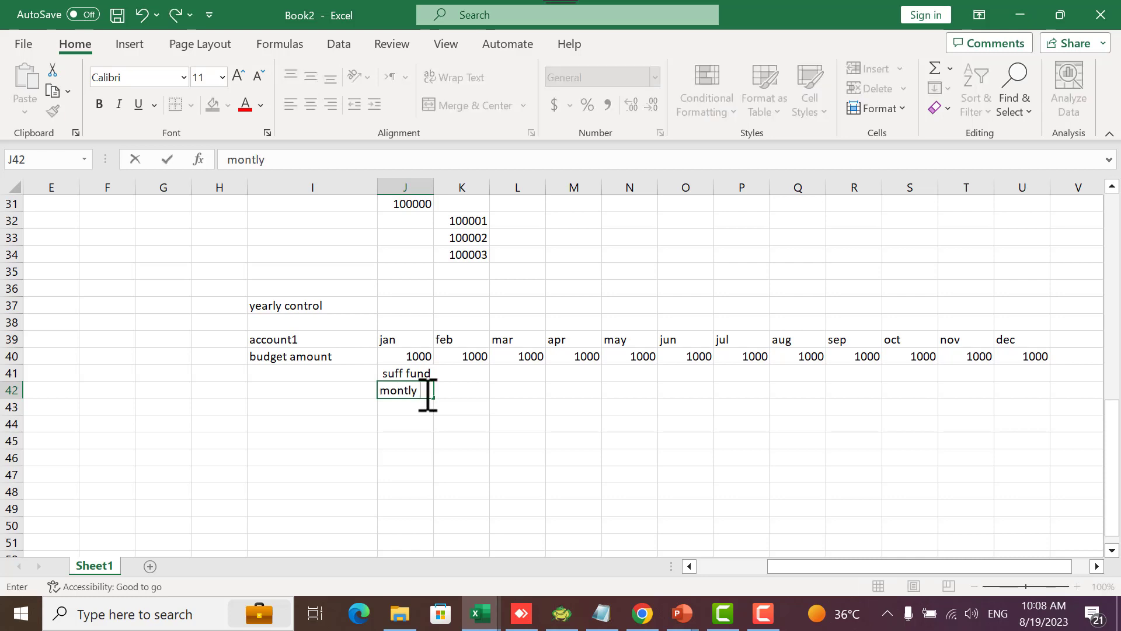
pyautogui.press('Return')
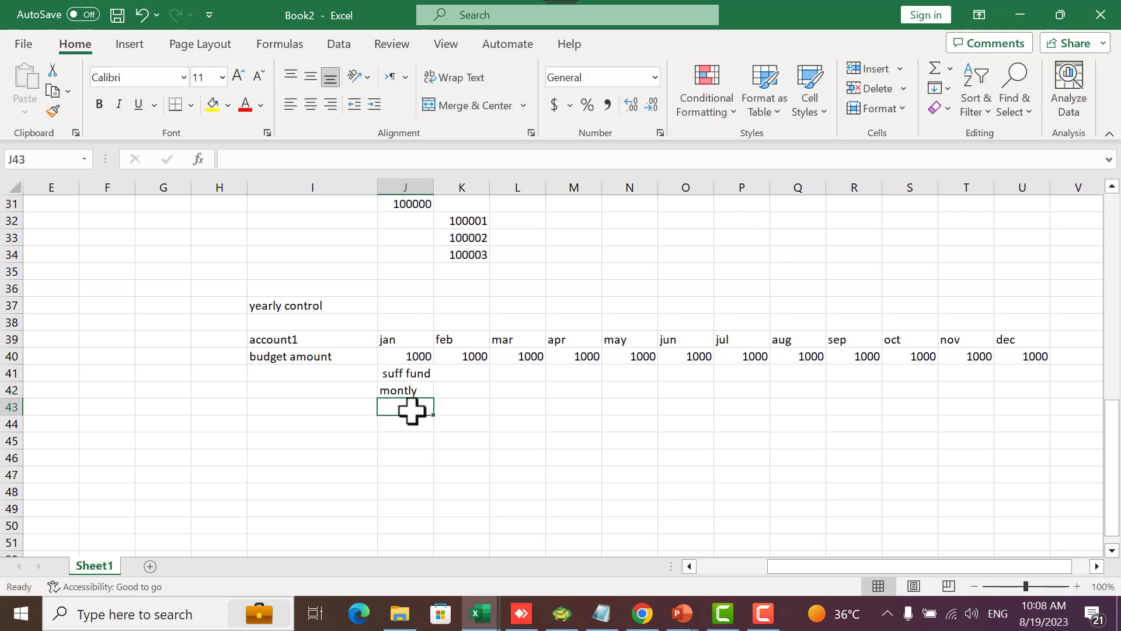
pyautogui.write('yearls')
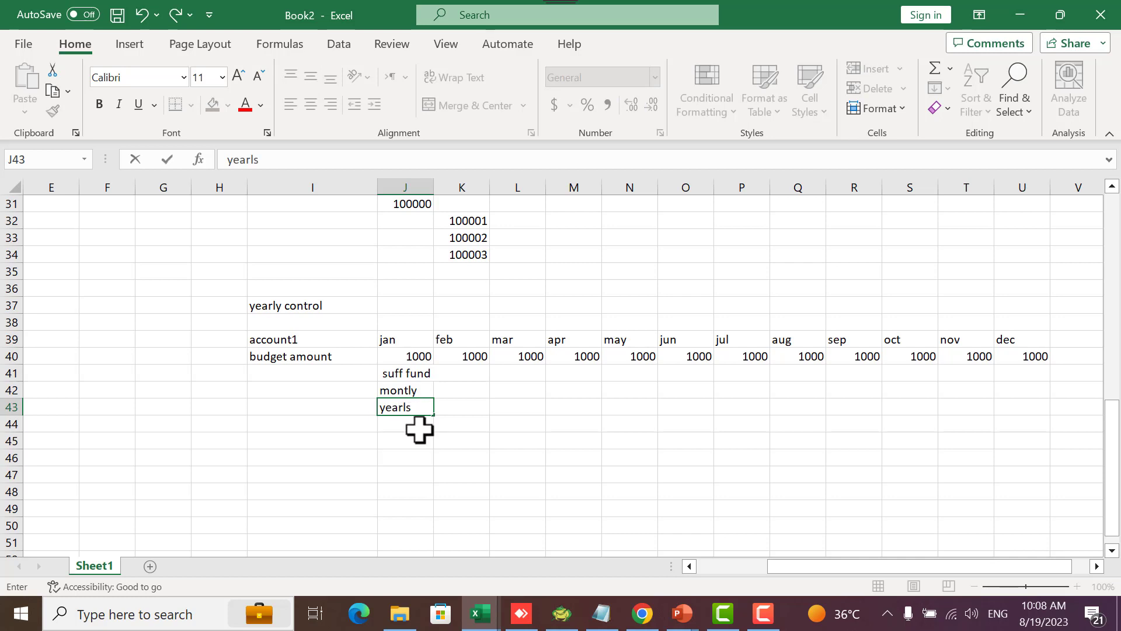
pyautogui.press('BackSpace')
pyautogui.write('y')
pyautogui.press('Return')
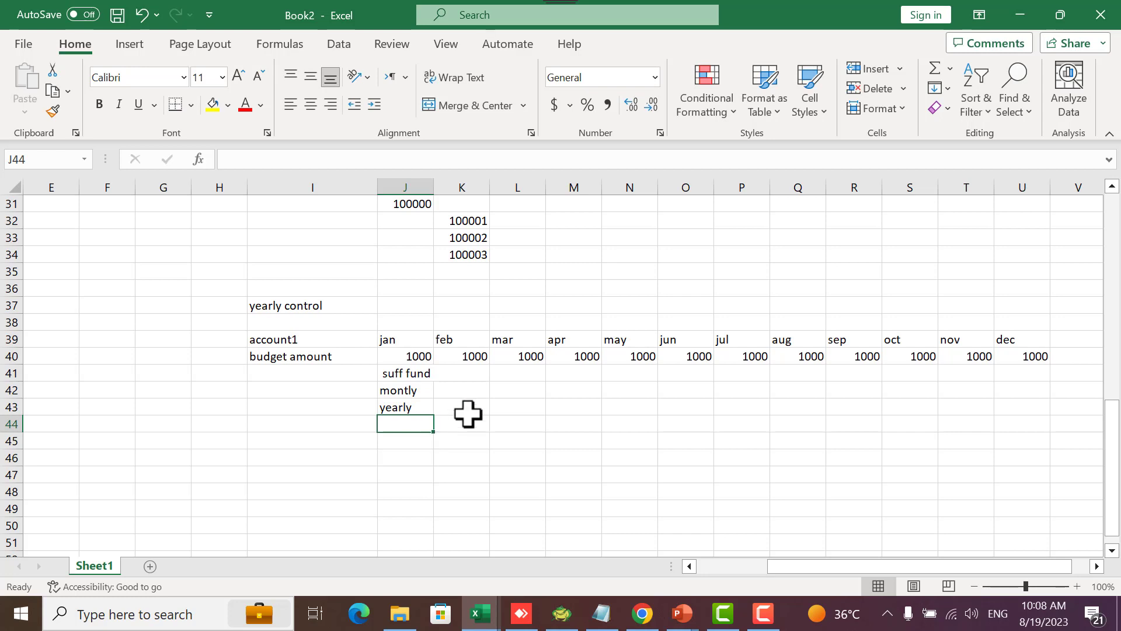
# Label the two period notes by entering "other budget" in cell I42 and "control" in cell I43
pyautogui.click(455, 388)
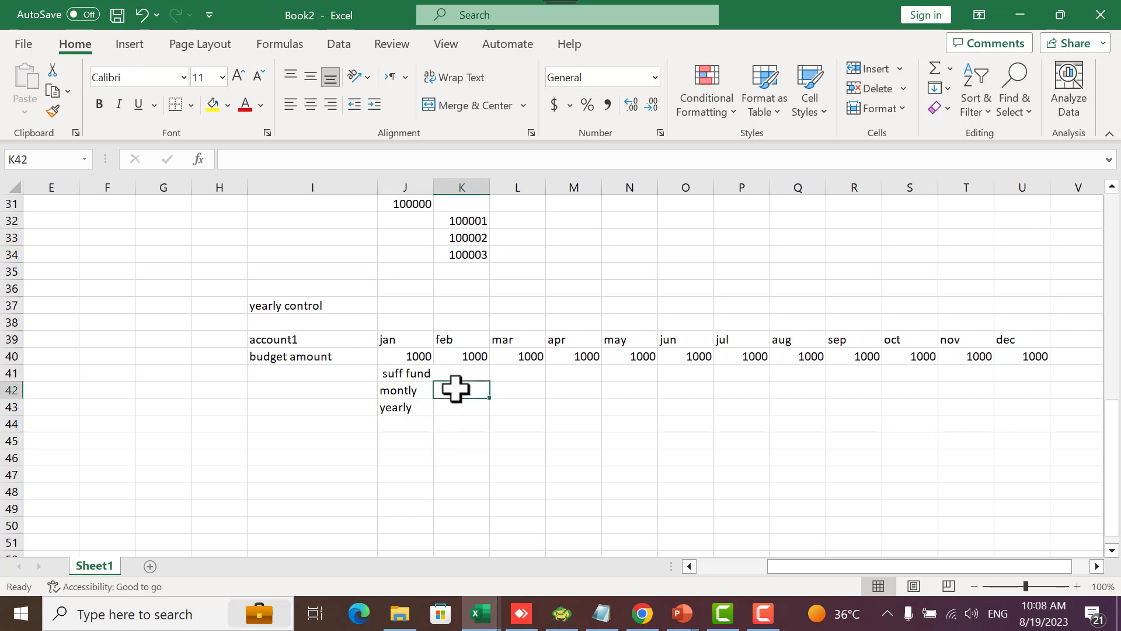
pyautogui.click(312, 392)
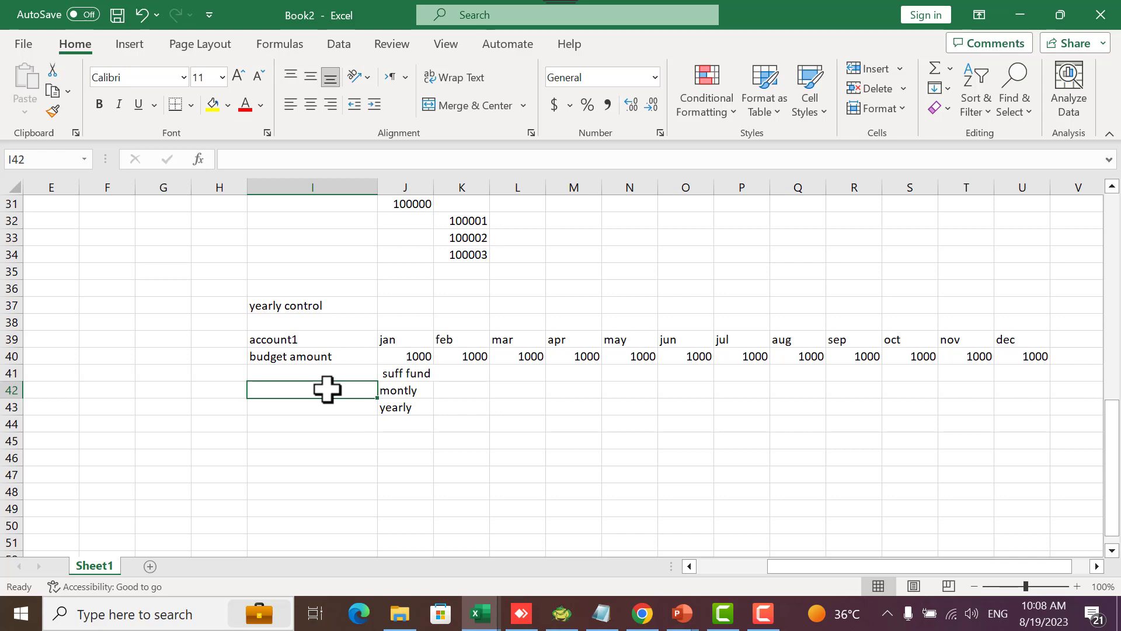
pyautogui.write('other budget')
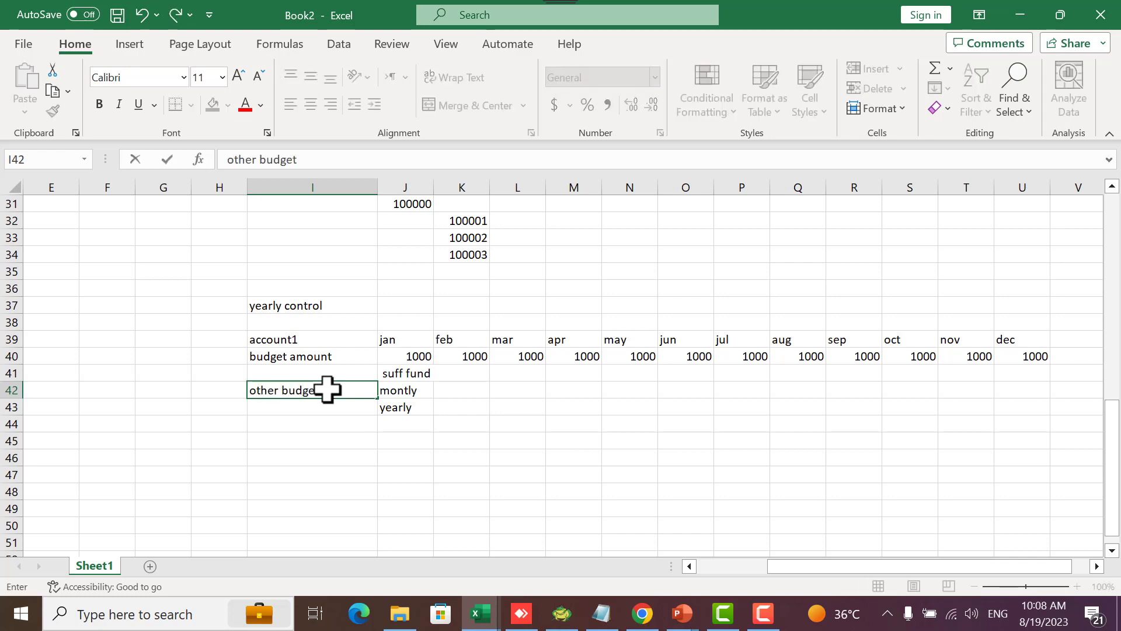
pyautogui.click(309, 413)
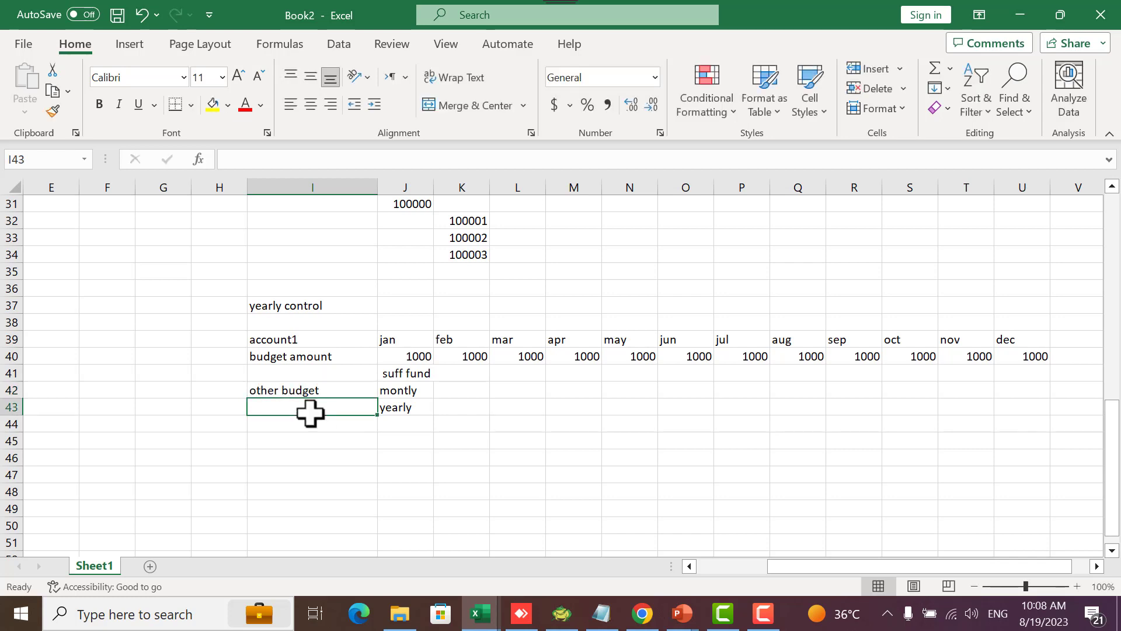
pyautogui.write('control')
pyautogui.scroll(1, 309, 413)
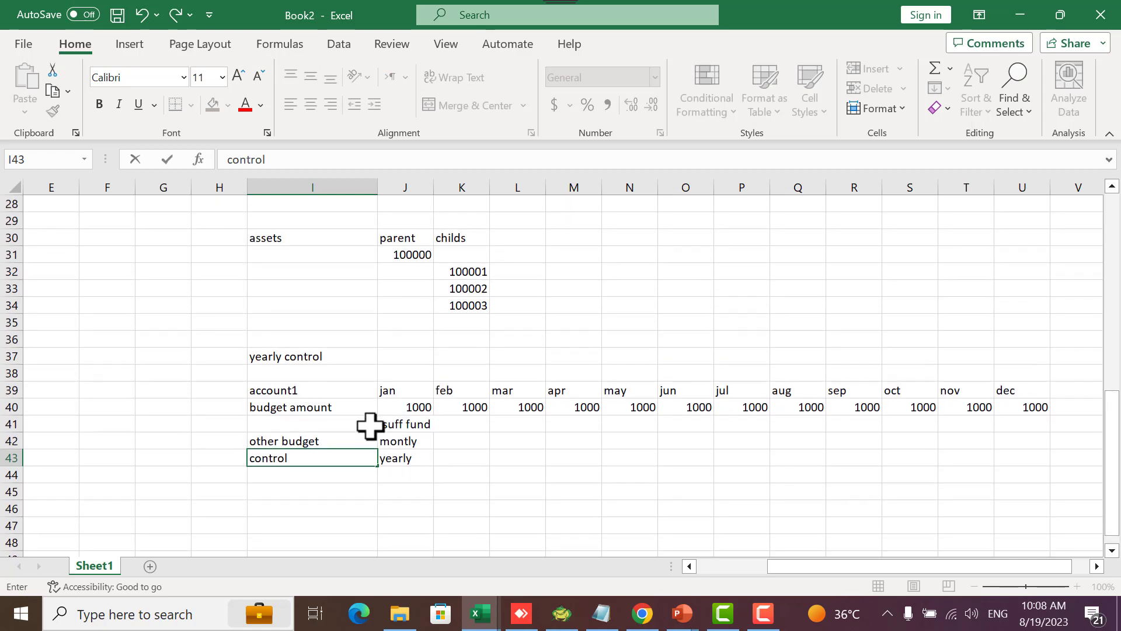
pyautogui.click(401, 474)
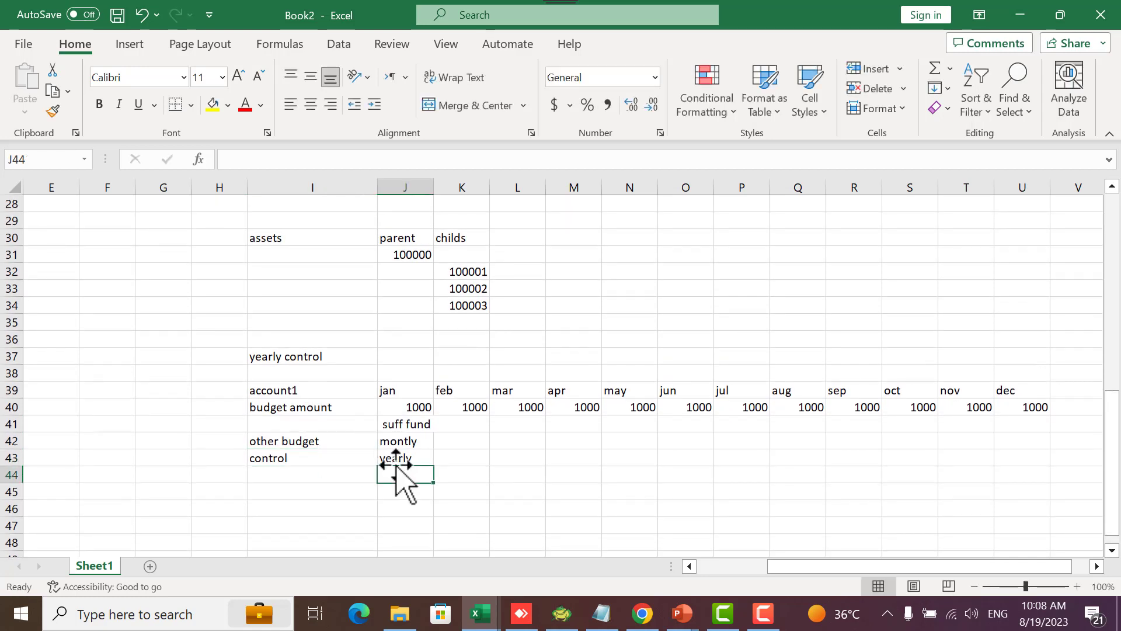
# Enter "1 period" in cell K43 beside the yearly note of the control row
pyautogui.click(463, 457)
pyautogui.write('1 period')
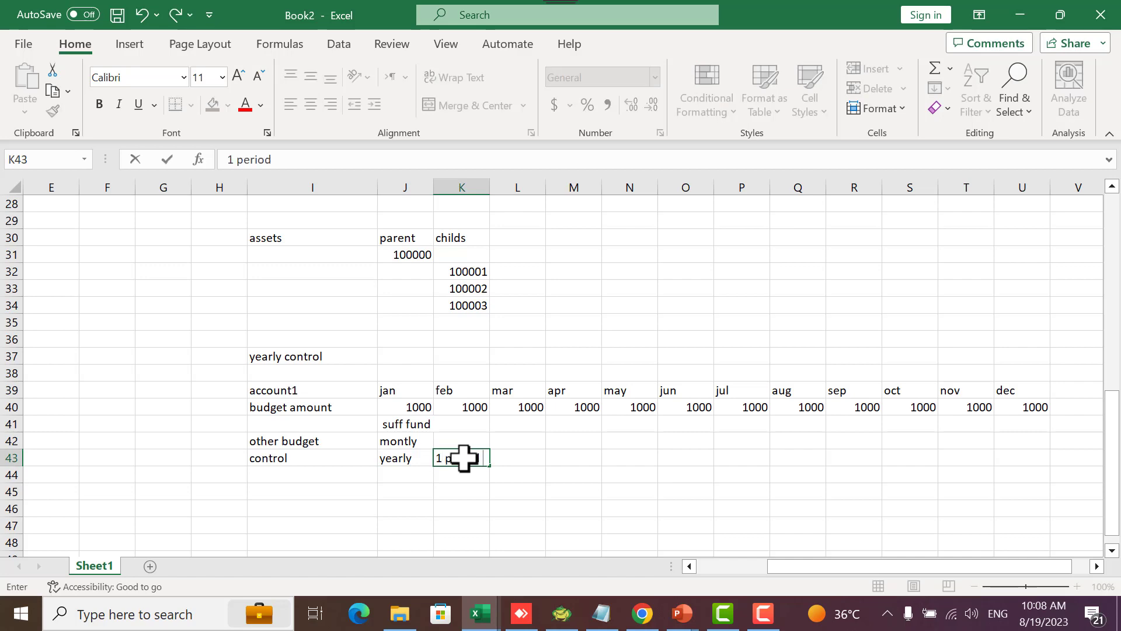
pyautogui.click(515, 425)
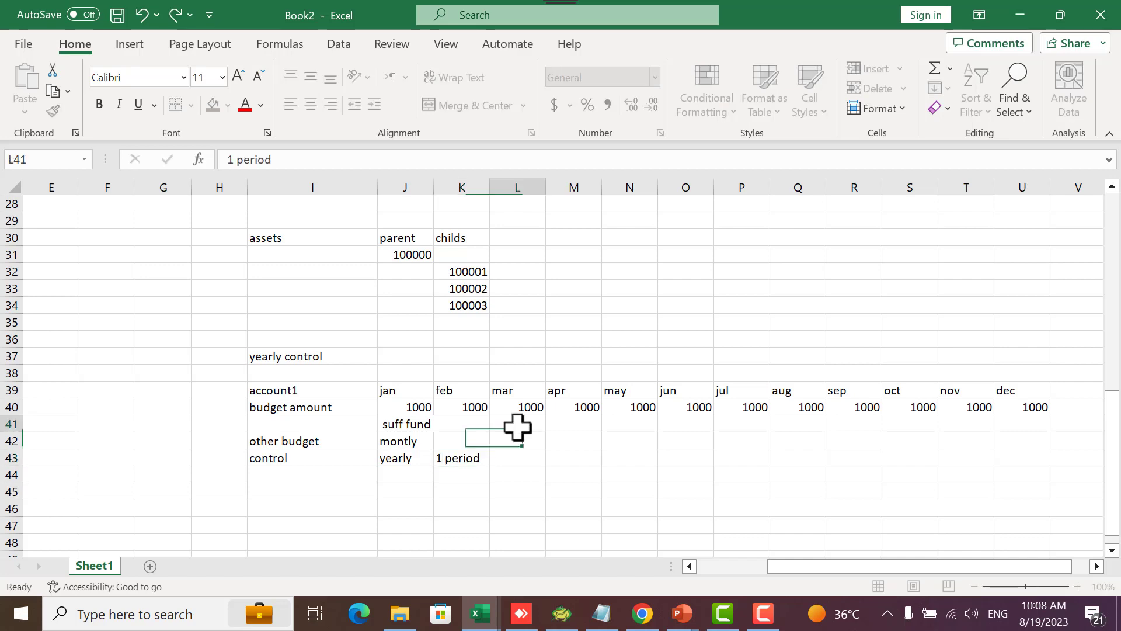
# Switch to Oracle in Chrome, check the MS 2023 Control budget's calendar, and return to the Financials setup page without saving
pyautogui.hotkey('alt', 'Tab')
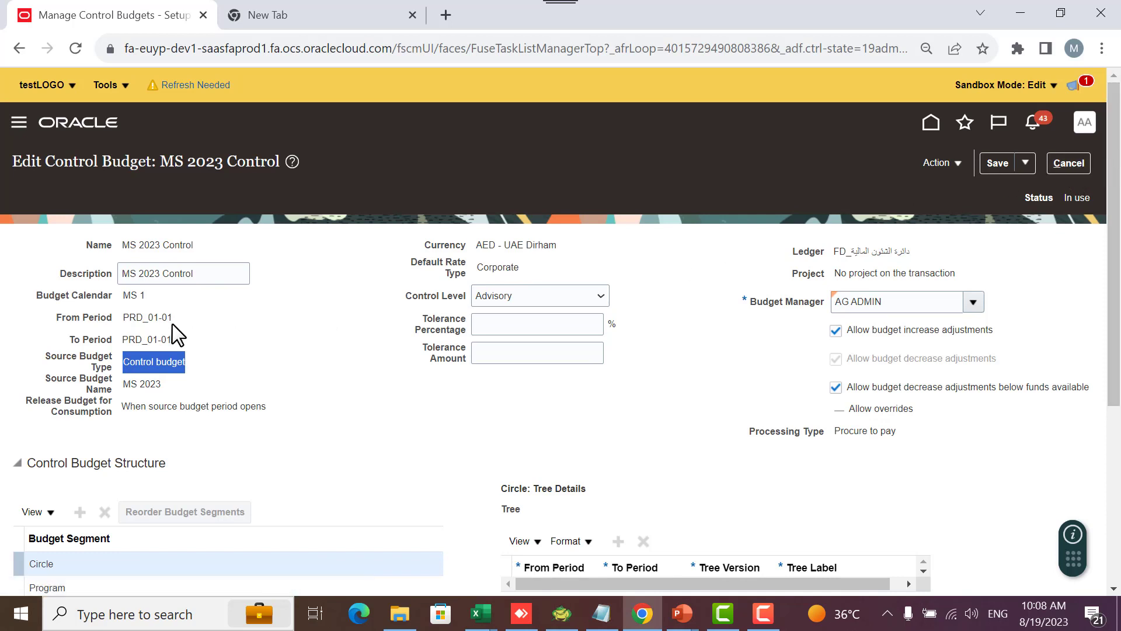
pyautogui.tripleClick(137, 295)
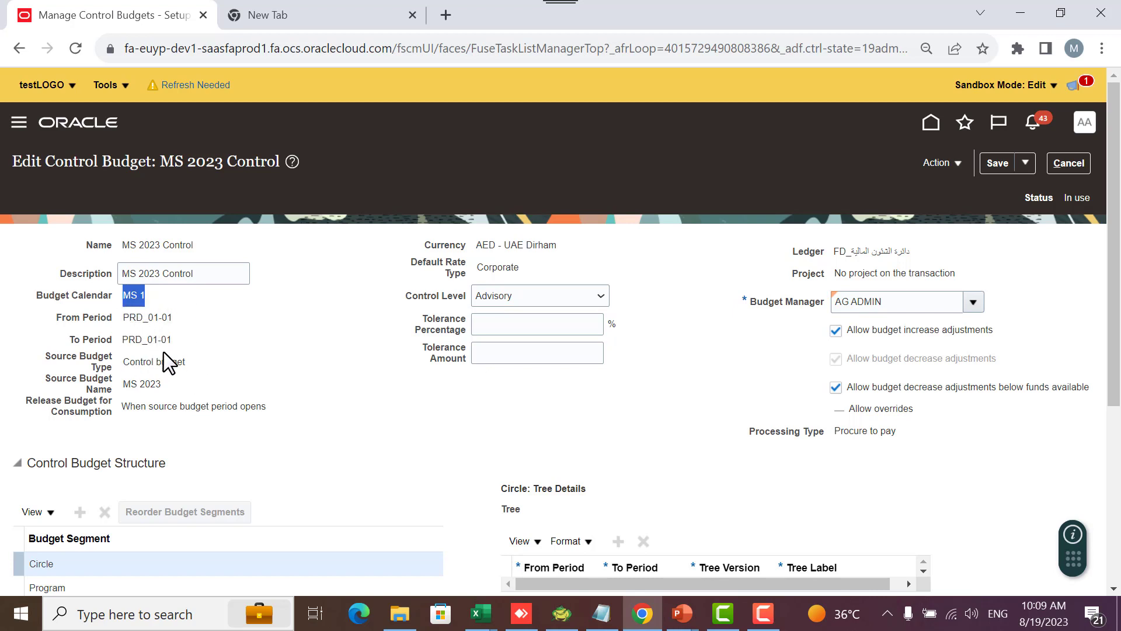
pyautogui.click(1060, 161)
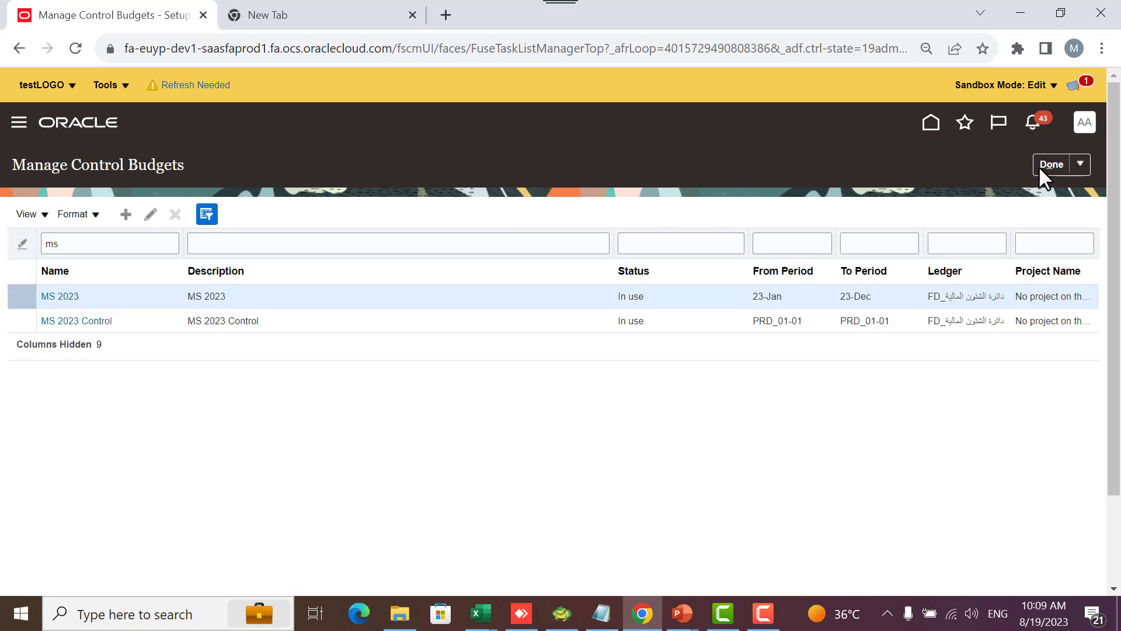
pyautogui.click(1045, 165)
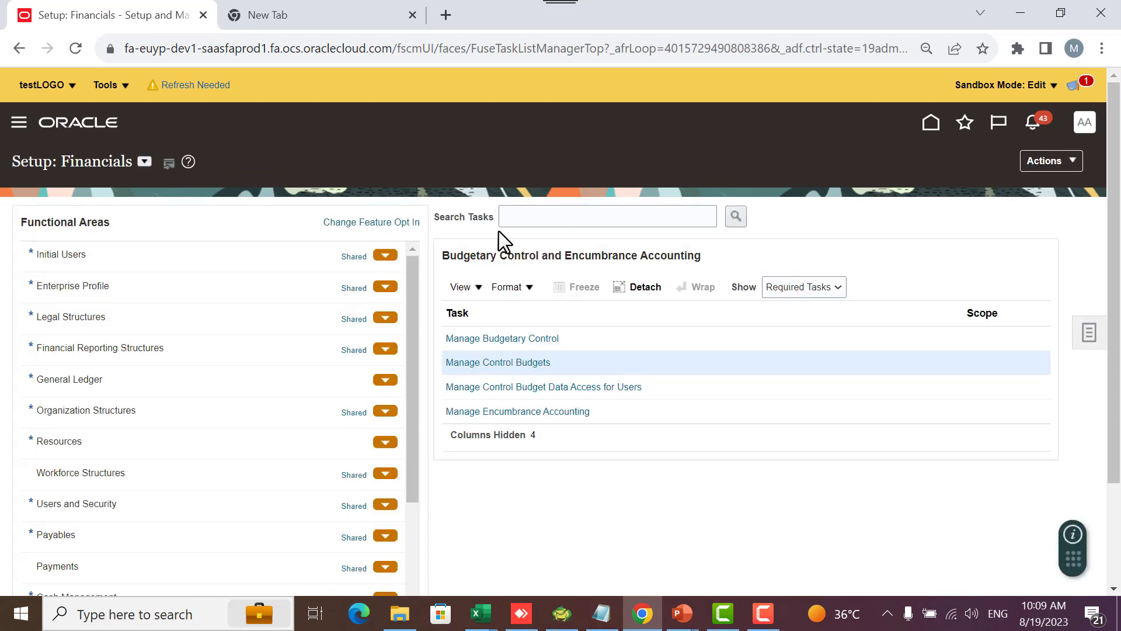
# Search the Financials setup tasks for "manage cale" and dismiss the results
pyautogui.click(607, 217)
pyautogui.write('man')
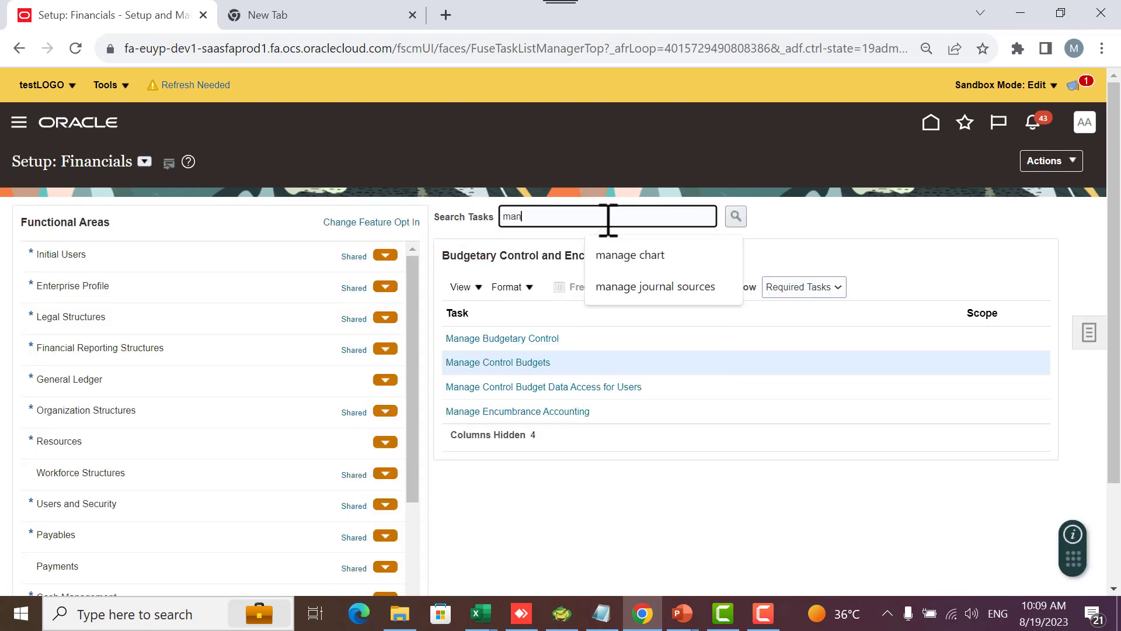
pyautogui.write('age cale')
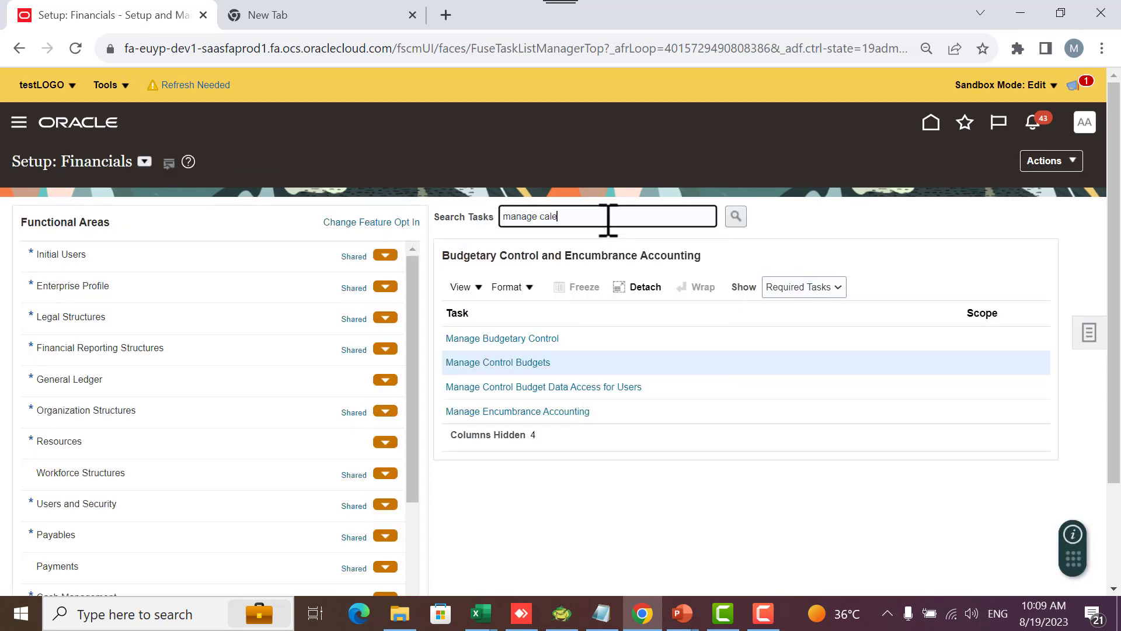
pyautogui.press('Return')
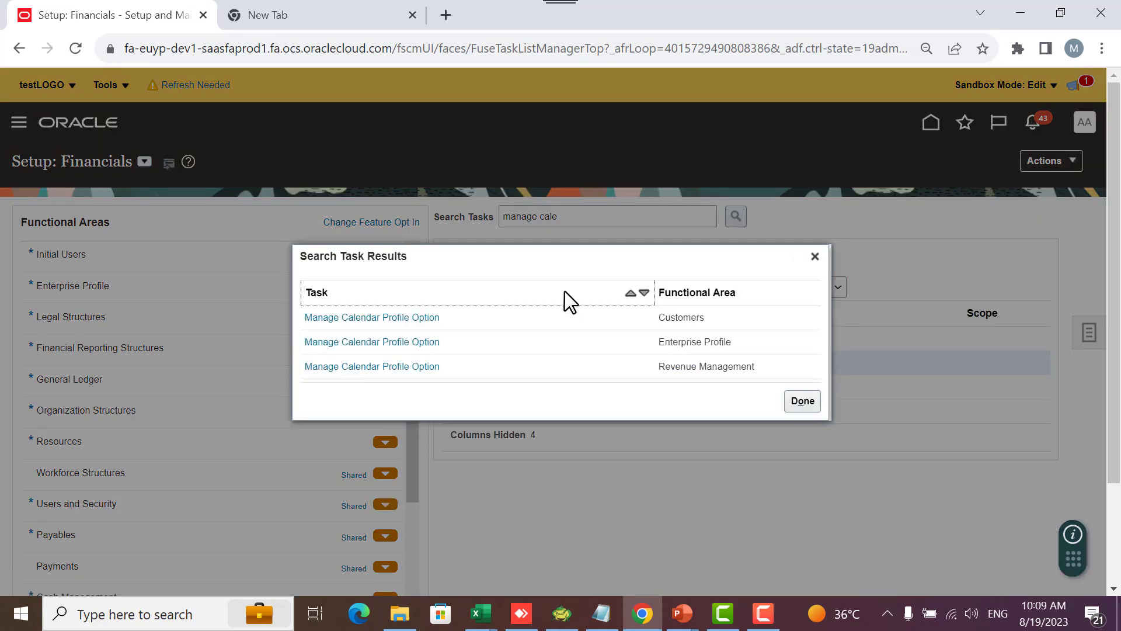
pyautogui.click(815, 257)
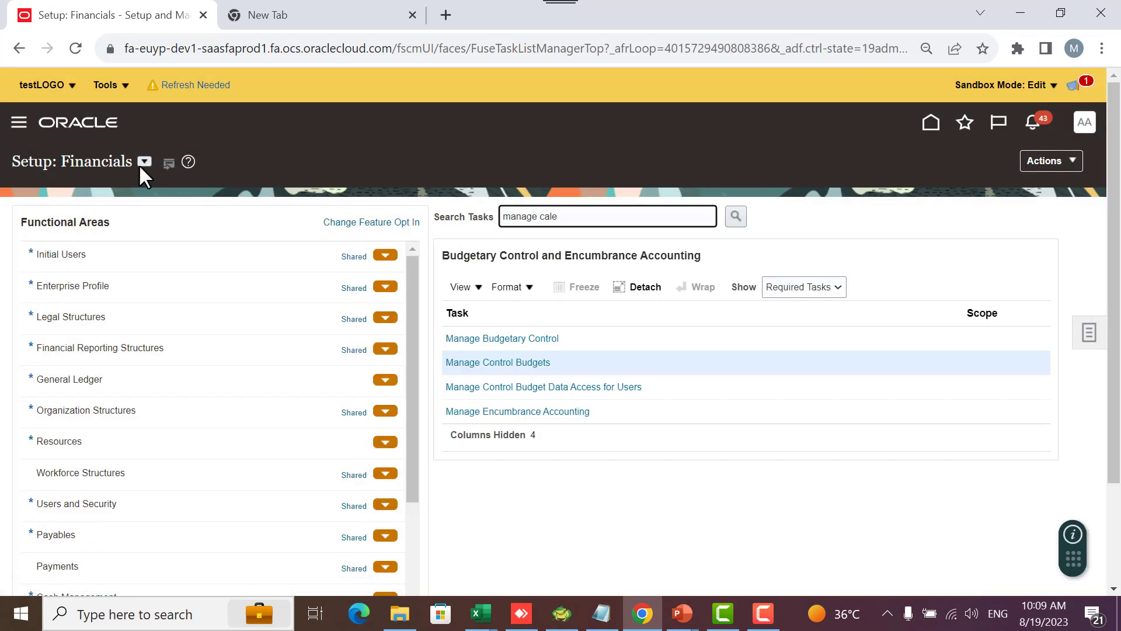
# Select the Initial Users functional area, search the setup tasks for "manage cal", and dismiss the results
pyautogui.click(101, 260)
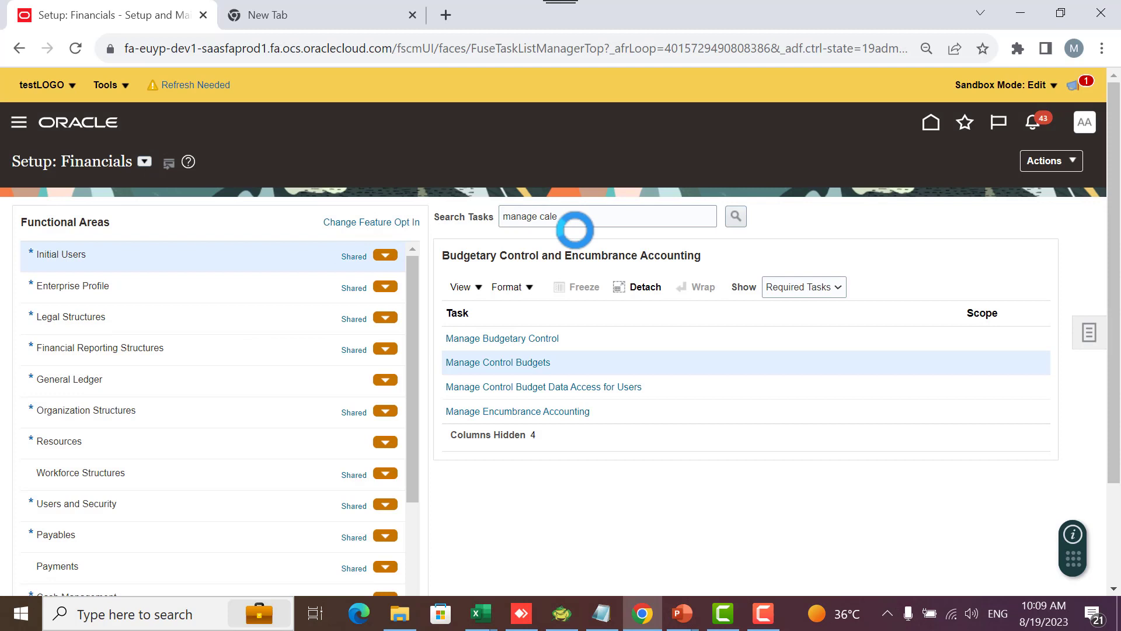
pyautogui.click(604, 215)
pyautogui.press('BackSpace')
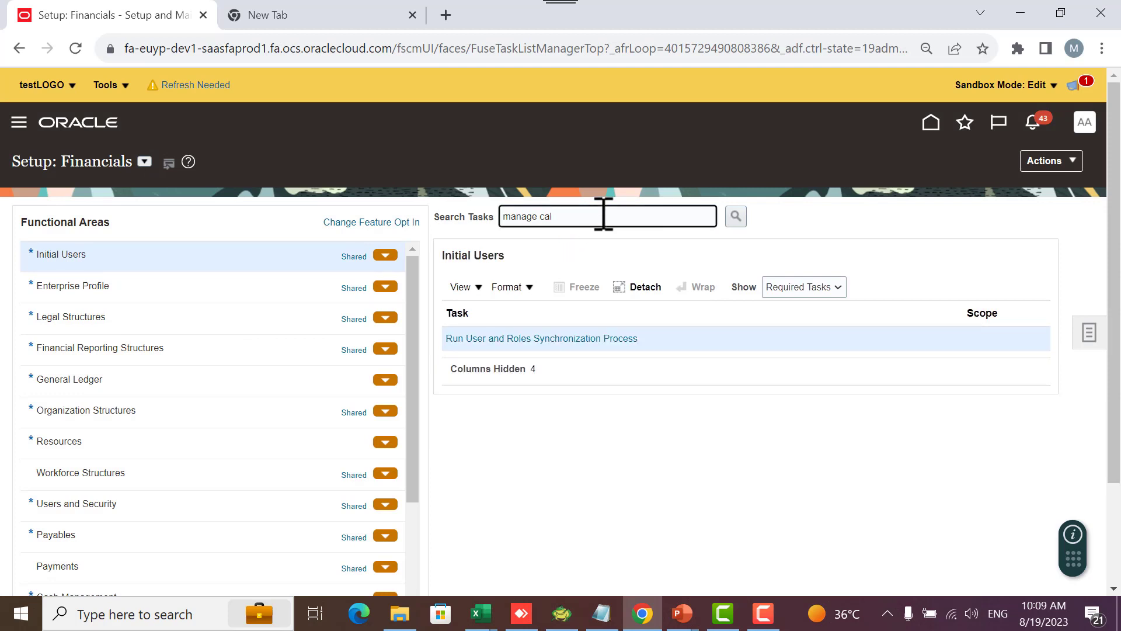
pyautogui.press('Return')
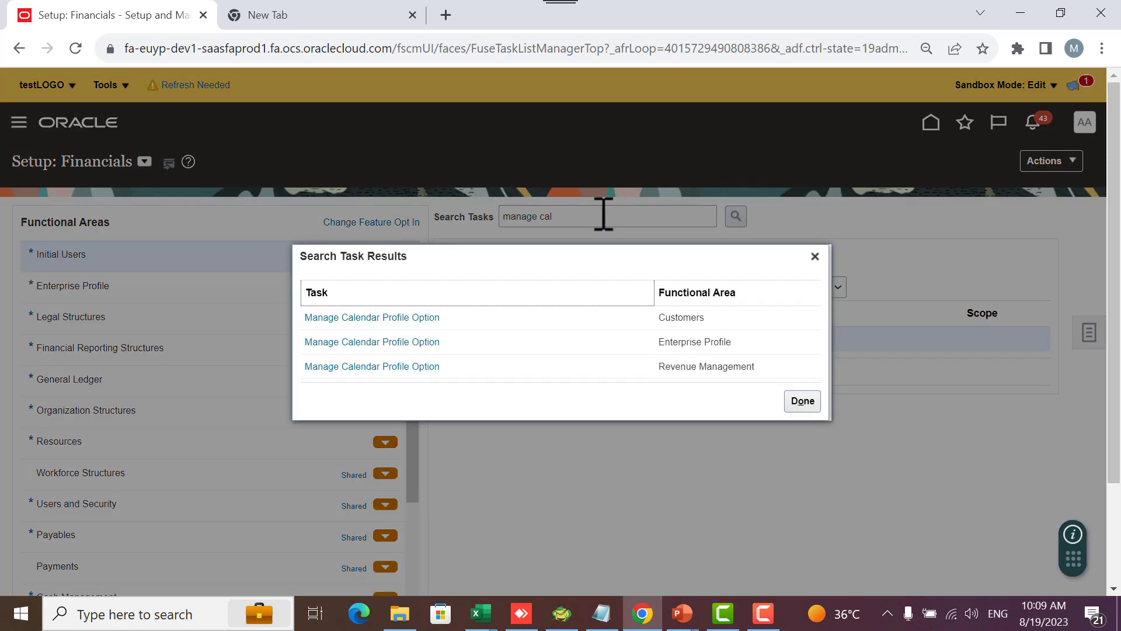
pyautogui.scroll(-1, 590, 342)
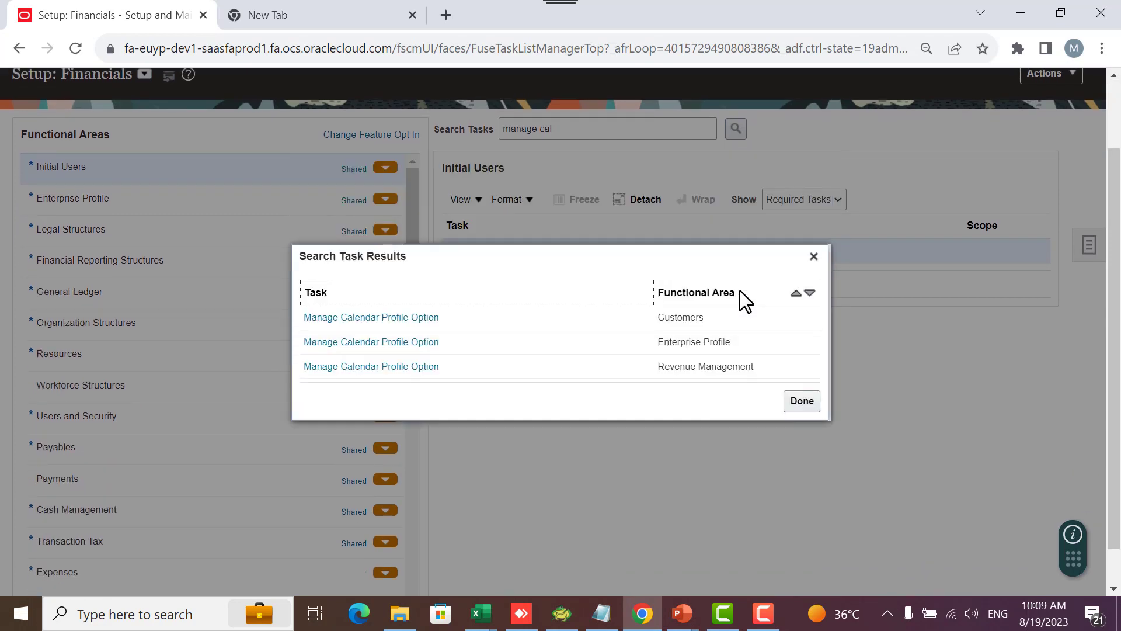
pyautogui.click(813, 256)
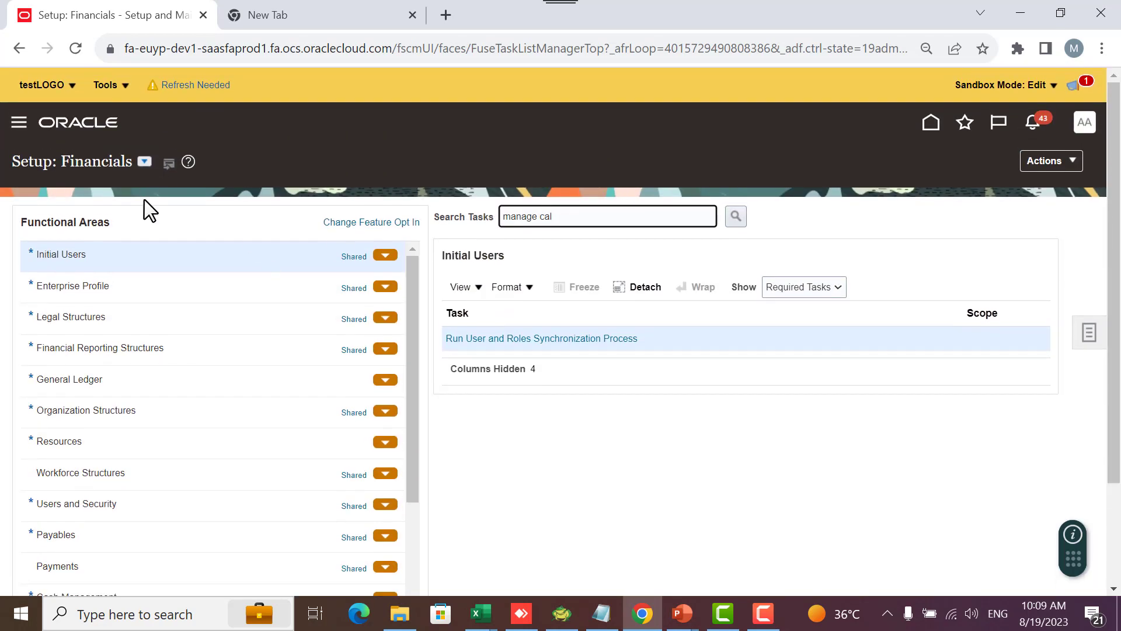
# Select the General Ledger functional area, repeat the "manage cal" task search, and dismiss the results
pyautogui.scroll(-5, 180, 351)
pyautogui.scroll(3, 165, 356)
pyautogui.click(128, 298)
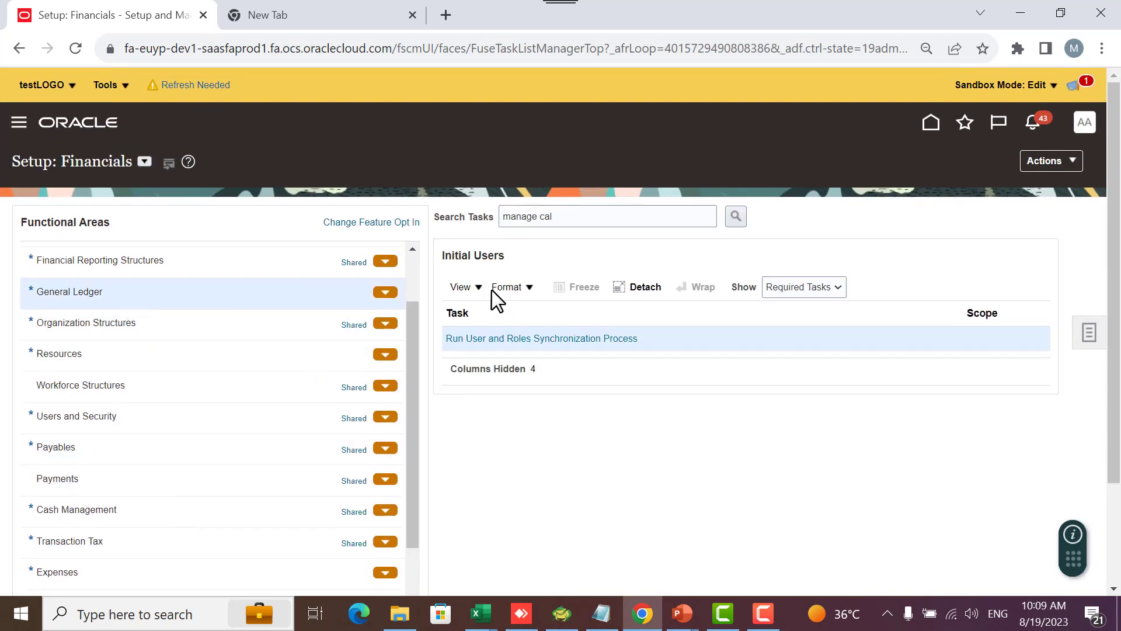
pyautogui.click(602, 214)
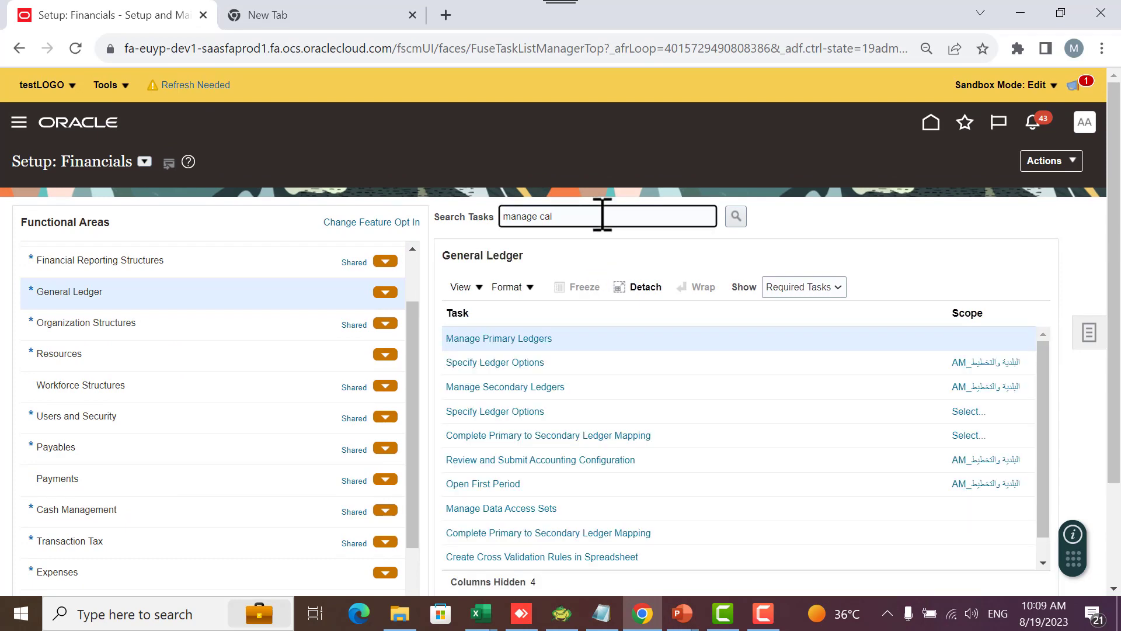
pyautogui.press('Return')
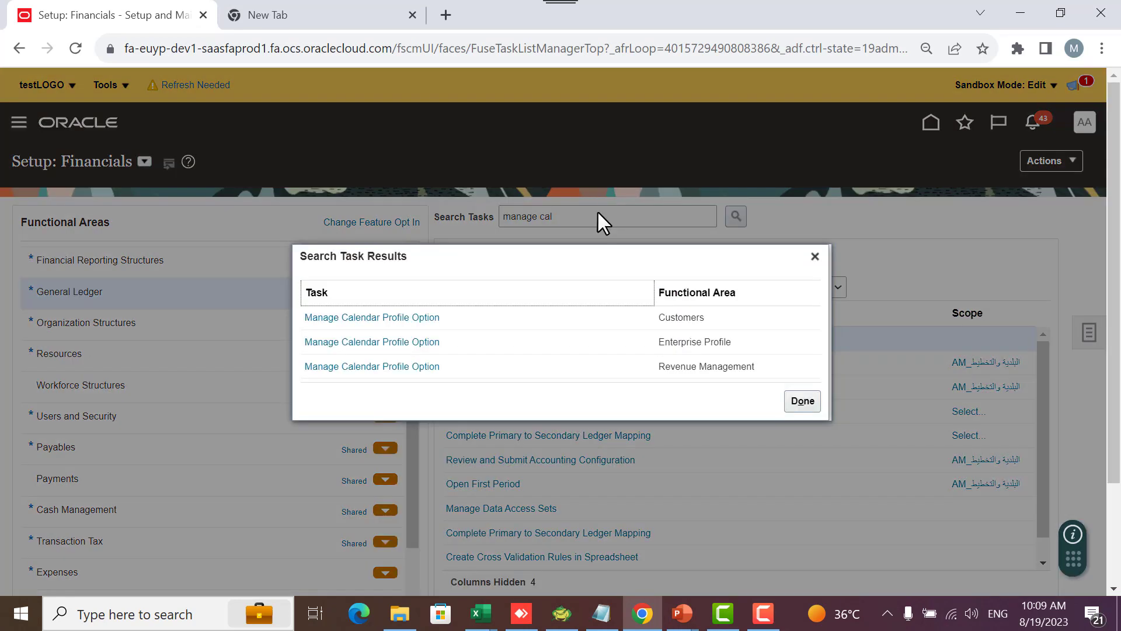
pyautogui.click(815, 257)
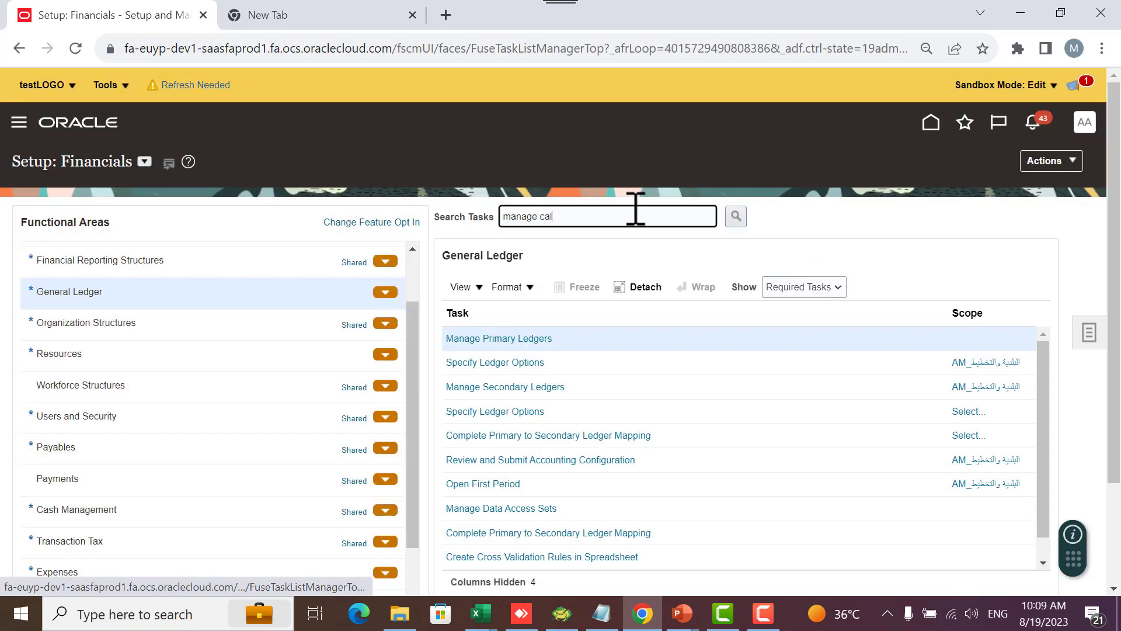
# Search the setup tasks for "%cale%" and open the Manage Accounting Calendars task under Financial Reporting Structures
pyautogui.click(619, 217)
pyautogui.press('BackSpace')
pyautogui.press('BackSpace')
pyautogui.press('BackSpace')
pyautogui.press('BackSpace')
pyautogui.press('BackSpace')
pyautogui.press('BackSpace')
pyautogui.press('BackSpace')
pyautogui.press('BackSpace')
pyautogui.press('BackSpace')
pyautogui.press('BackSpace')
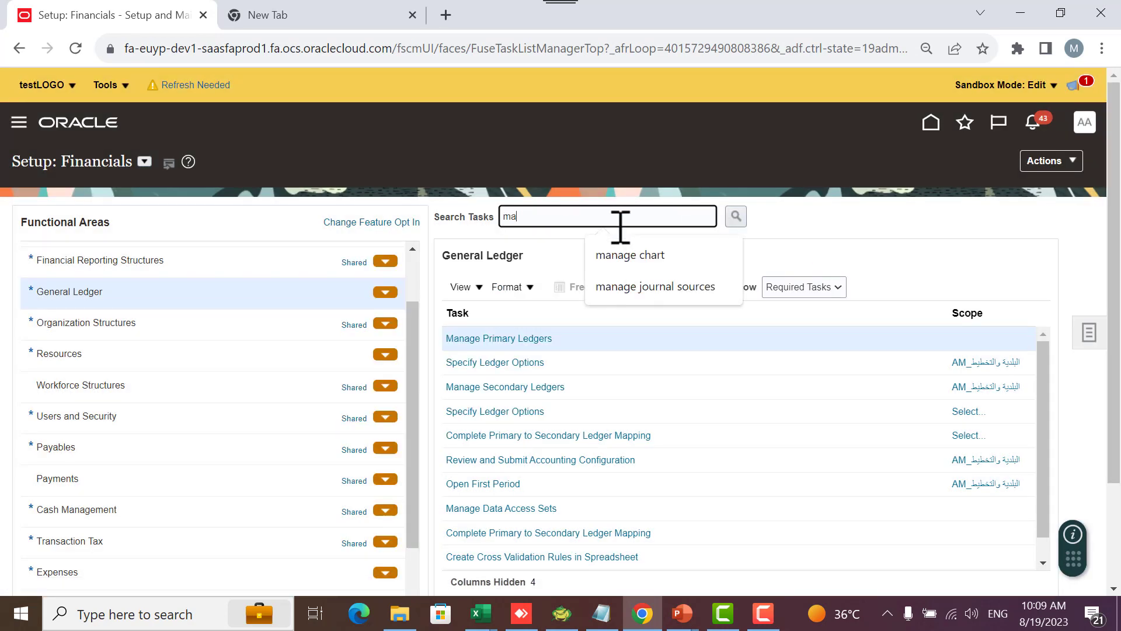
pyautogui.write('%')
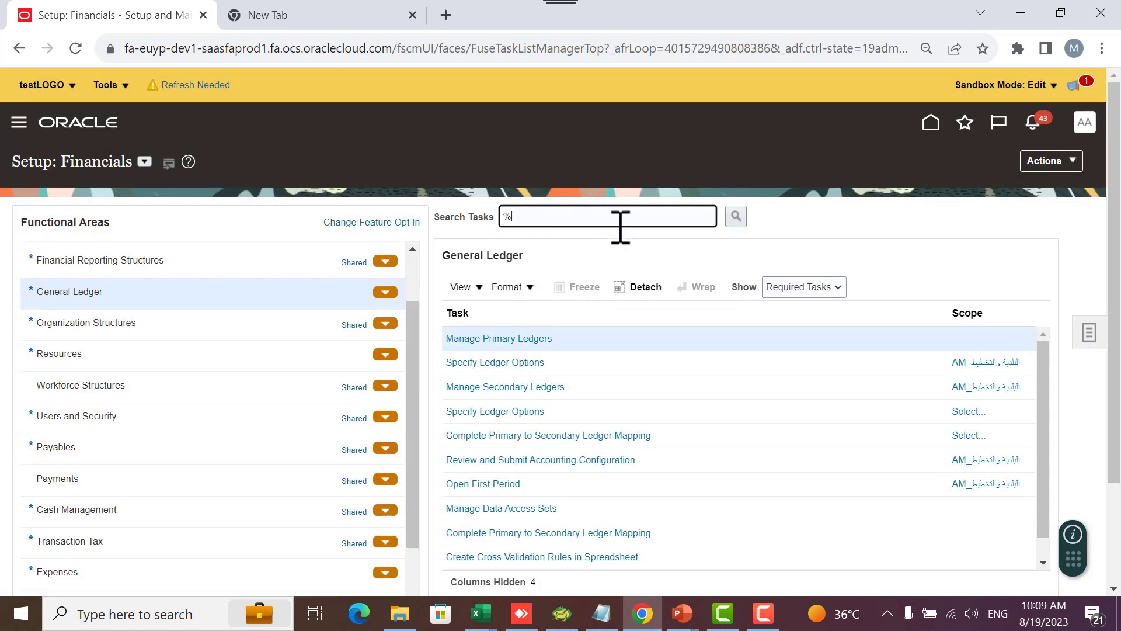
pyautogui.write('calen')
pyautogui.press('Return')
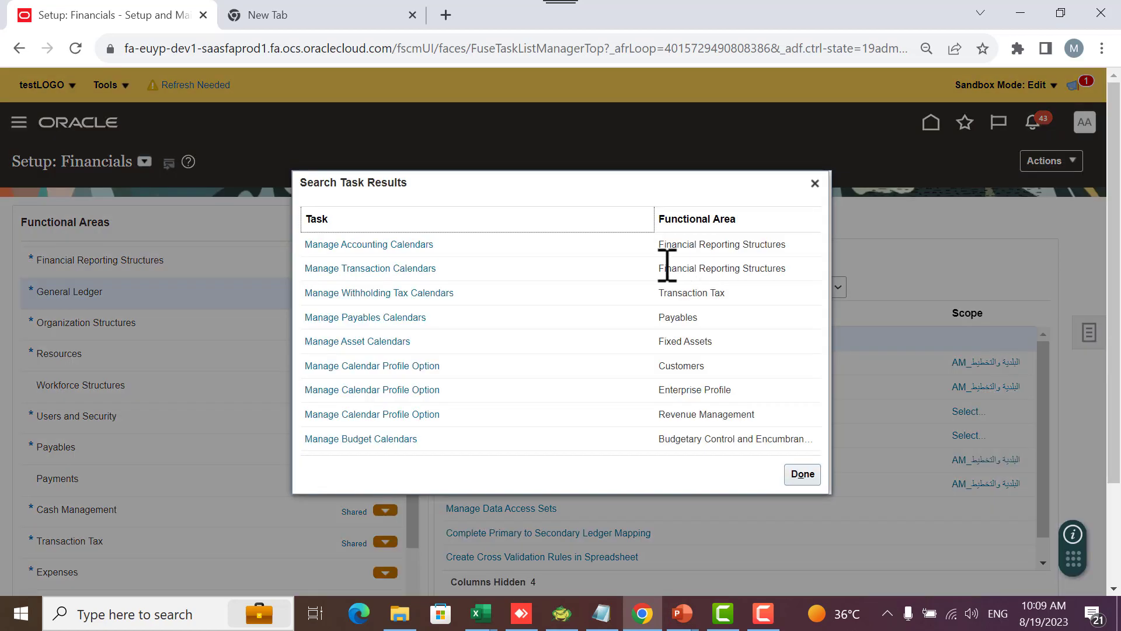
pyautogui.click(402, 246)
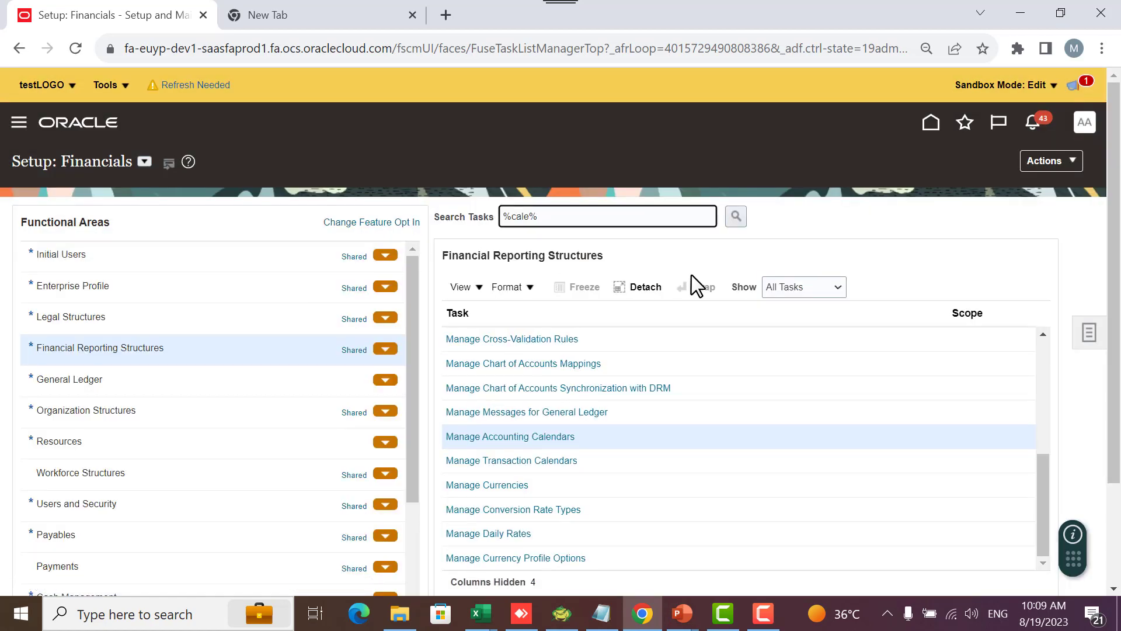
pyautogui.click(534, 438)
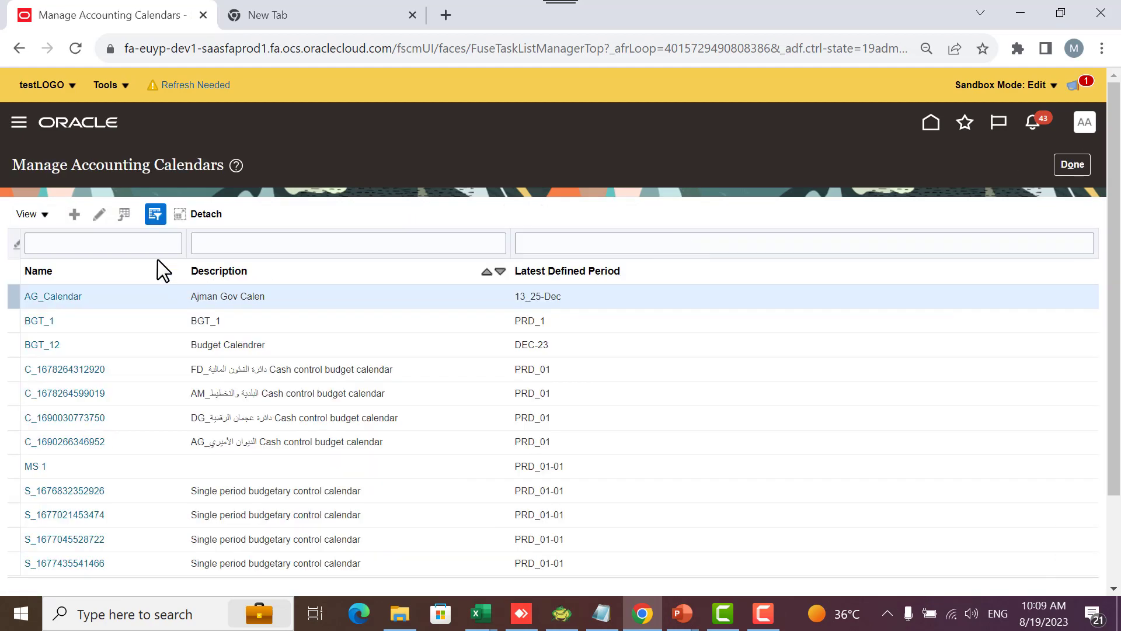
# Open the MS 1 accounting calendar, examine its budgetary control setting and expanded period row, and close it without saving
pyautogui.click(41, 466)
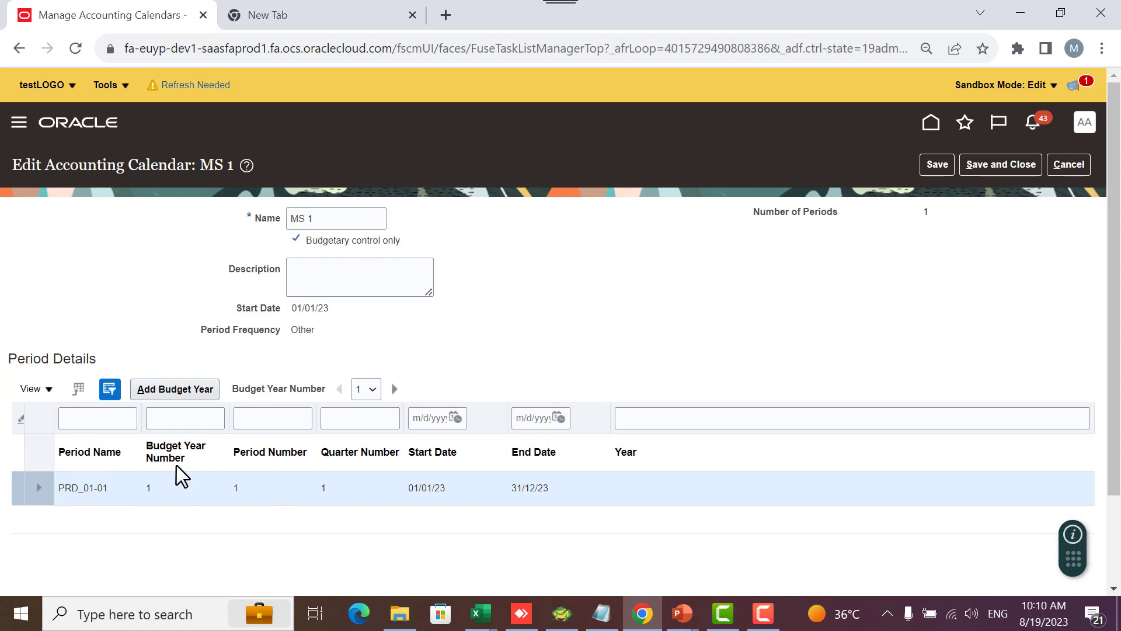
pyautogui.scroll(-2, 849, 267)
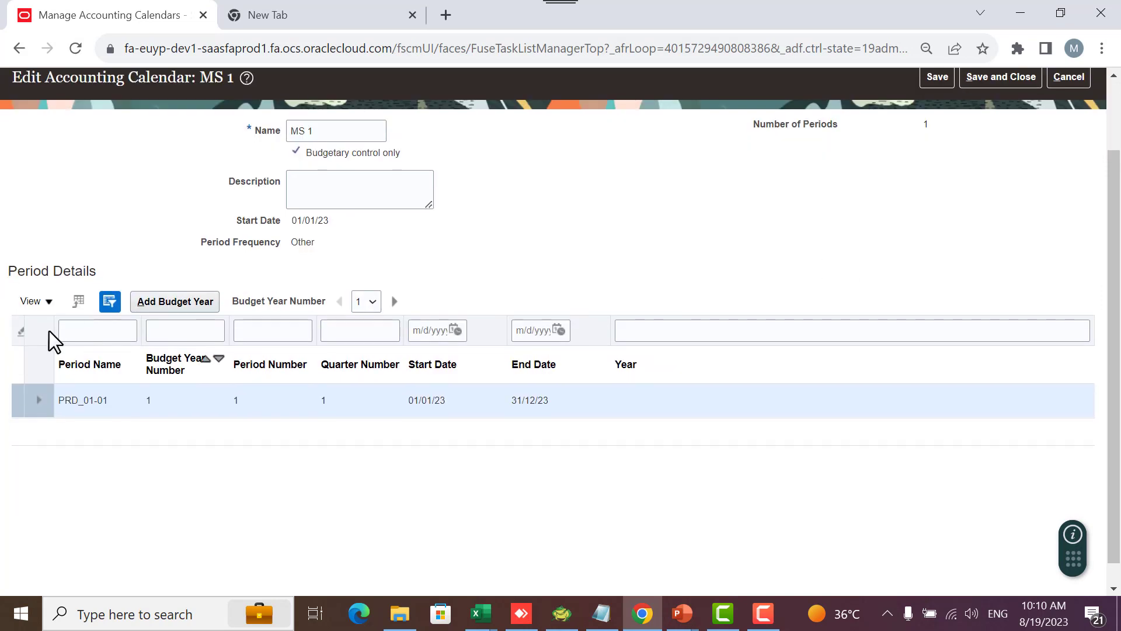
pyautogui.click(27, 301)
pyautogui.click(271, 263)
pyautogui.click(40, 400)
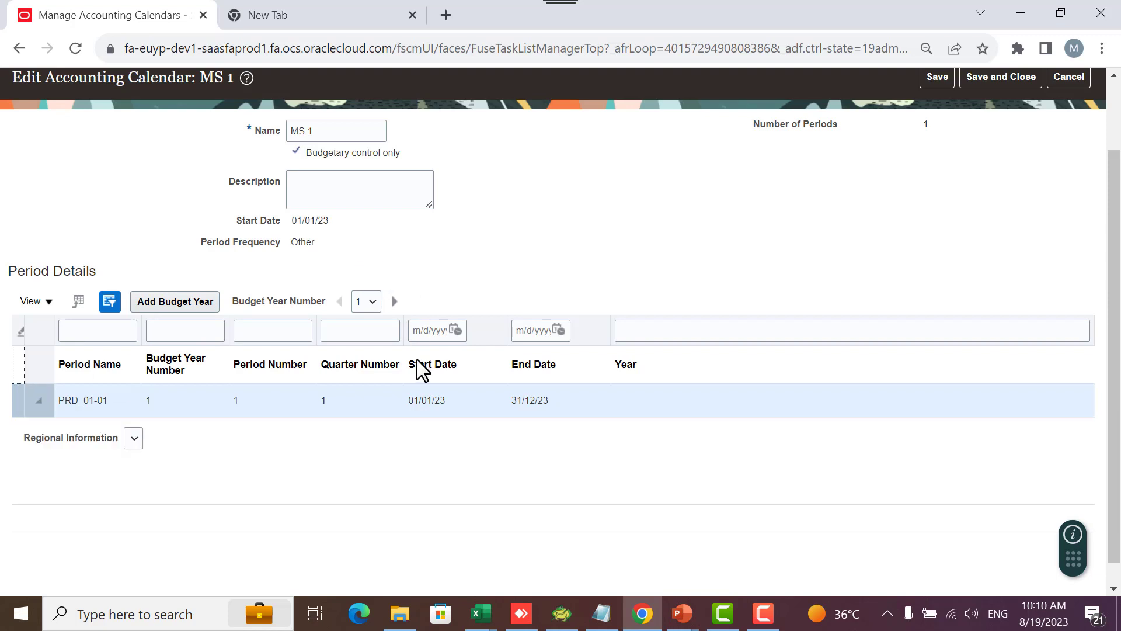
pyautogui.scroll(2, 746, 308)
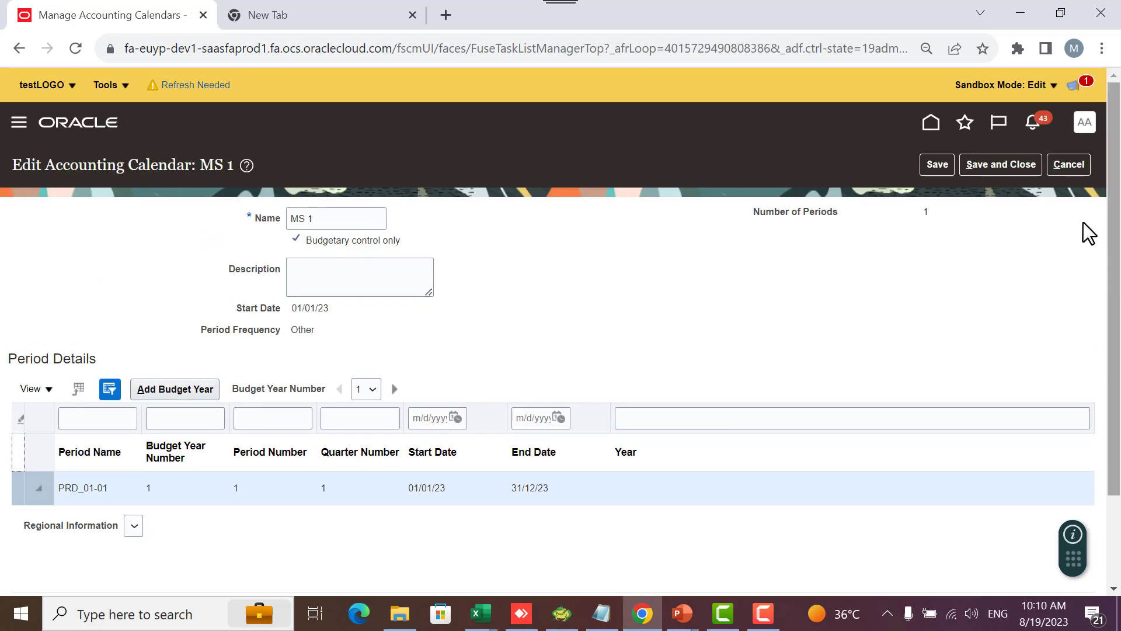
pyautogui.click(1071, 161)
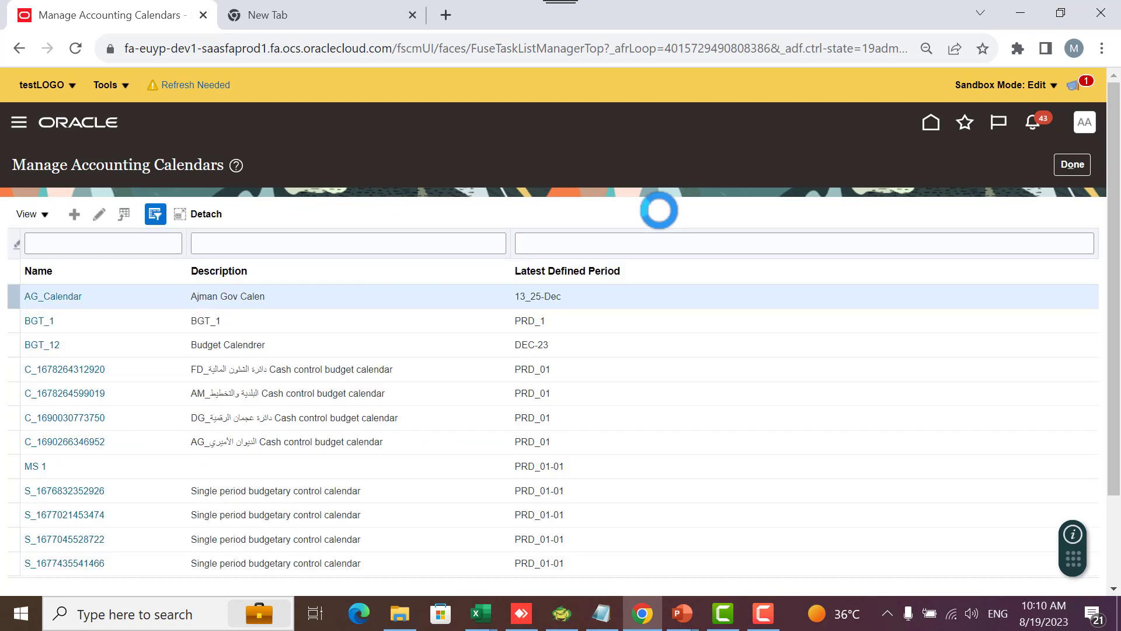
# Start a new accounting calendar named "budget 1 period" with the description "control"
pyautogui.click(73, 214)
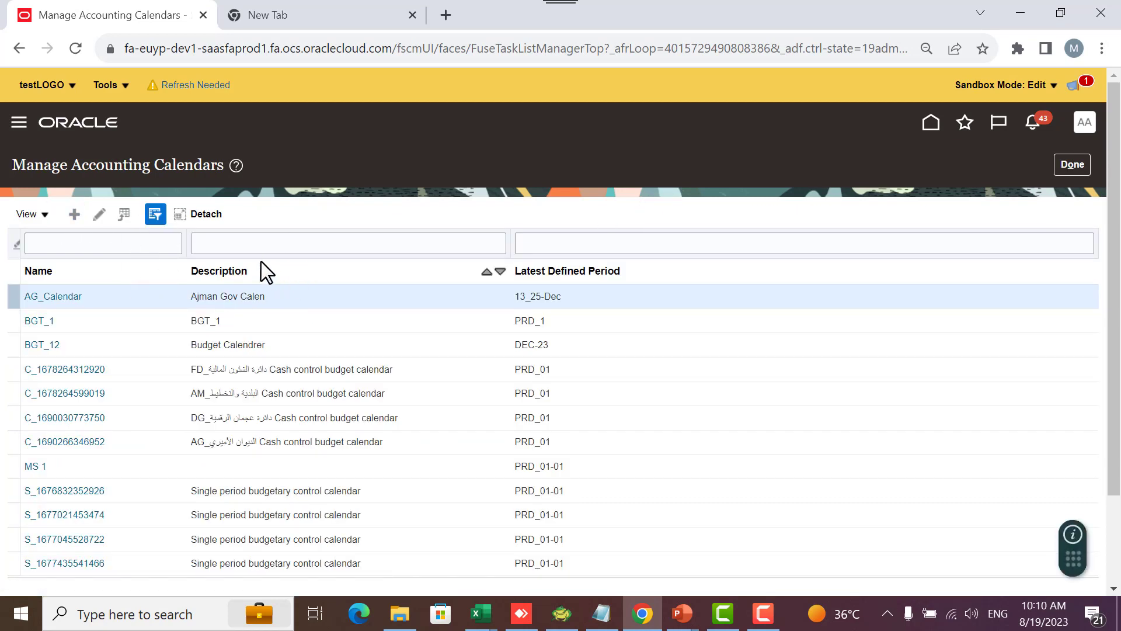
pyautogui.click(333, 229)
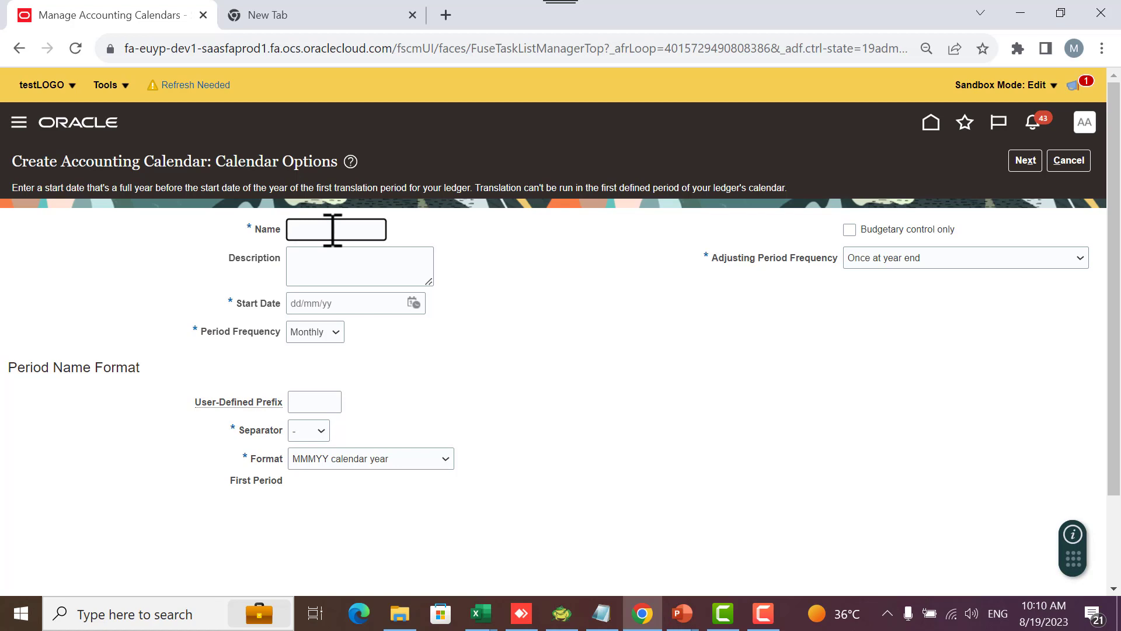
pyautogui.write('budget 1 period')
pyautogui.press('Tab')
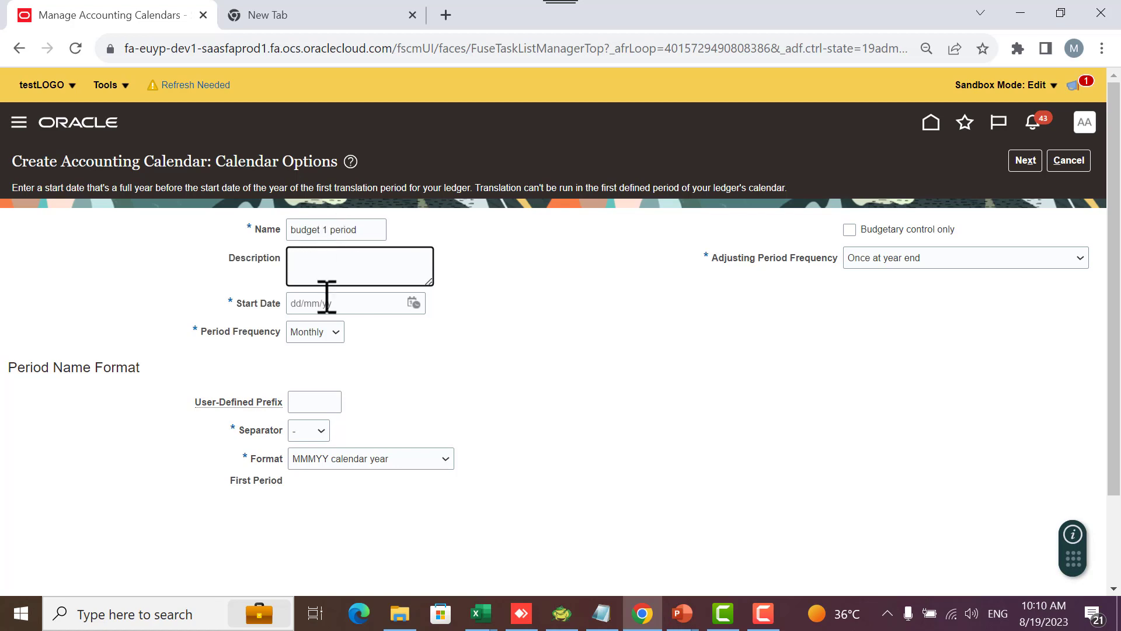
pyautogui.write('control')
pyautogui.press('Tab')
# Set the new calendar's start date to 01/01/23 and its period frequency to Yearly
pyautogui.click(413, 302)
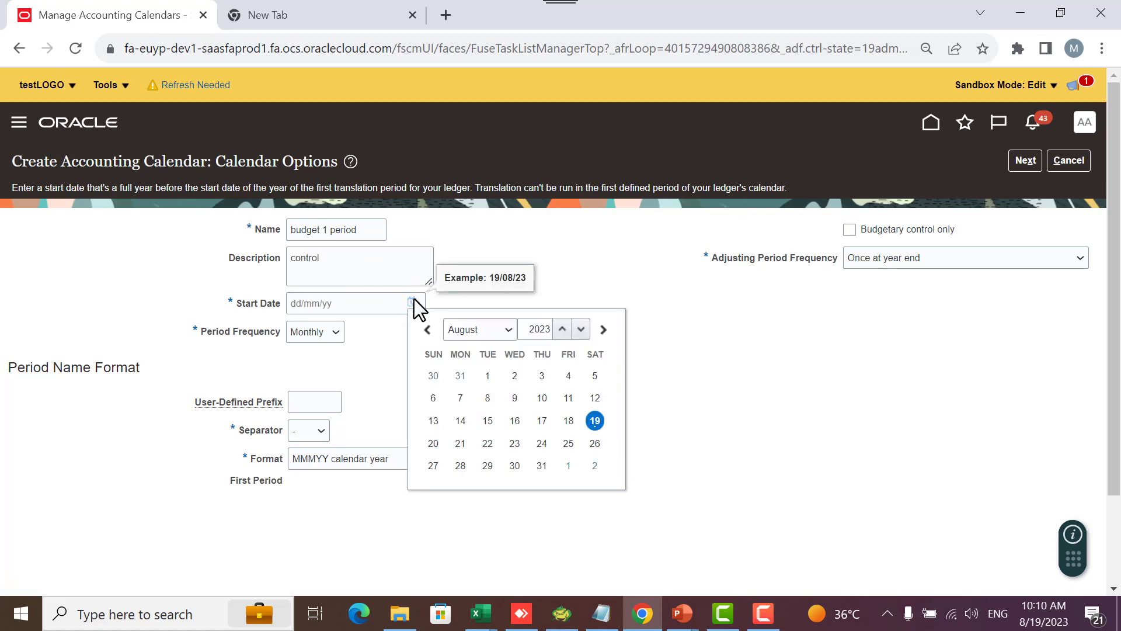
pyautogui.click(427, 329)
pyautogui.click(428, 329)
pyautogui.click(427, 329)
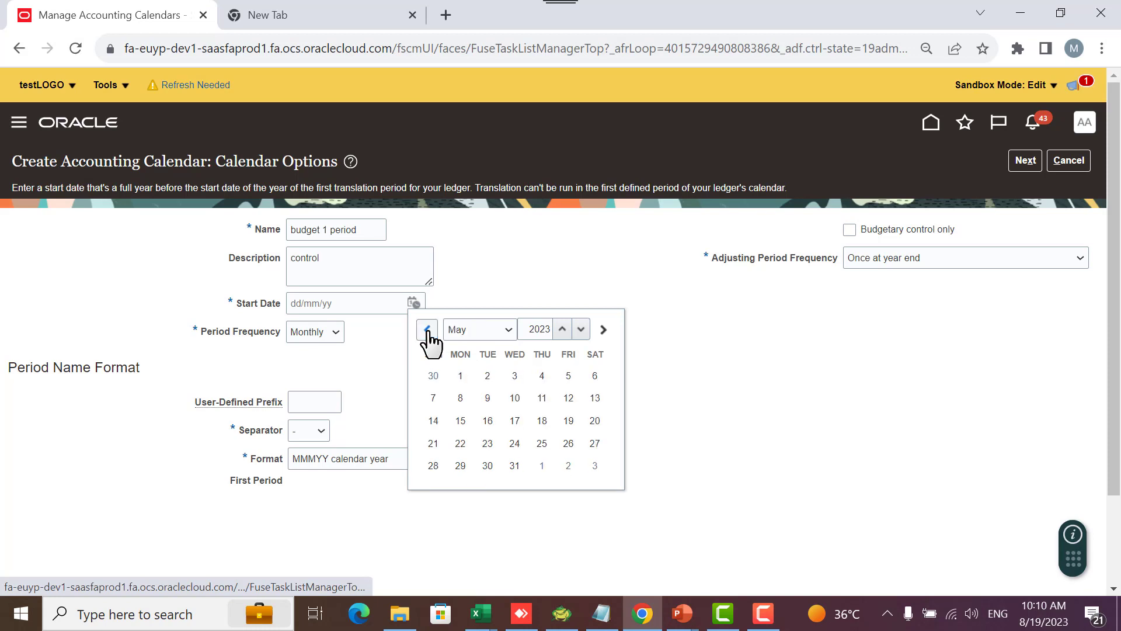
pyautogui.click(427, 329)
pyautogui.click(427, 330)
pyautogui.click(428, 330)
pyautogui.click(428, 330)
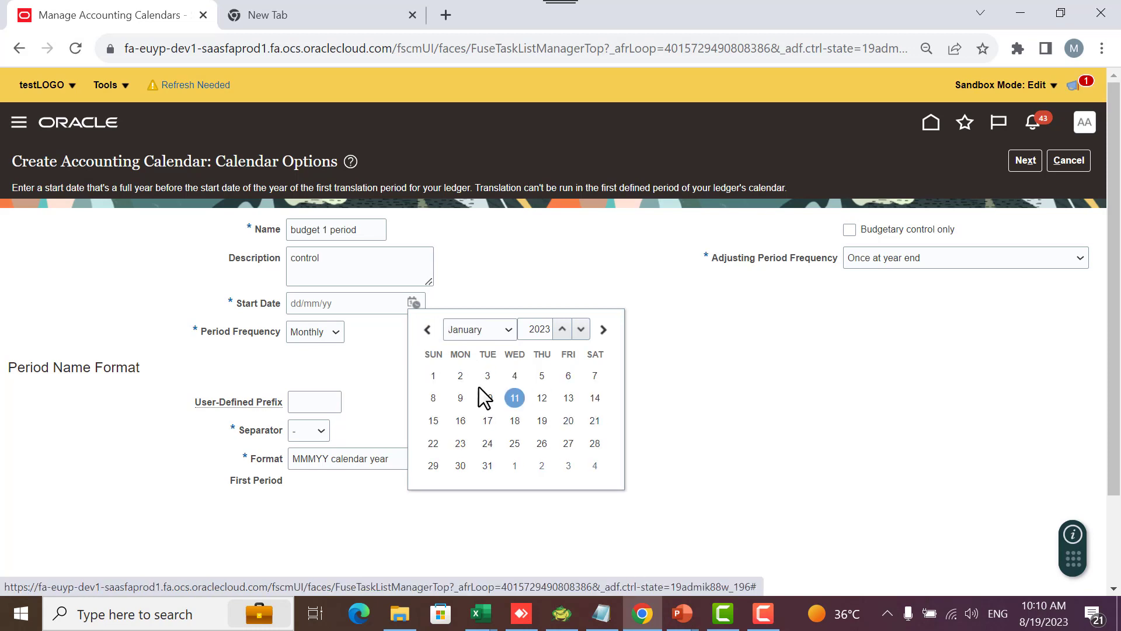
pyautogui.click(433, 375)
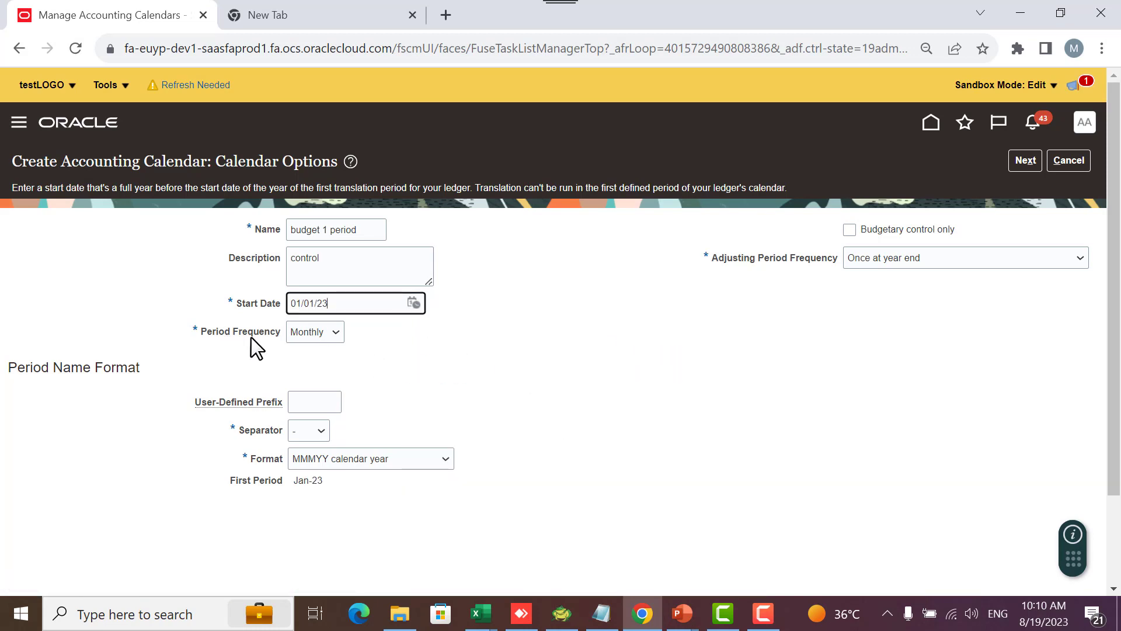
pyautogui.click(306, 333)
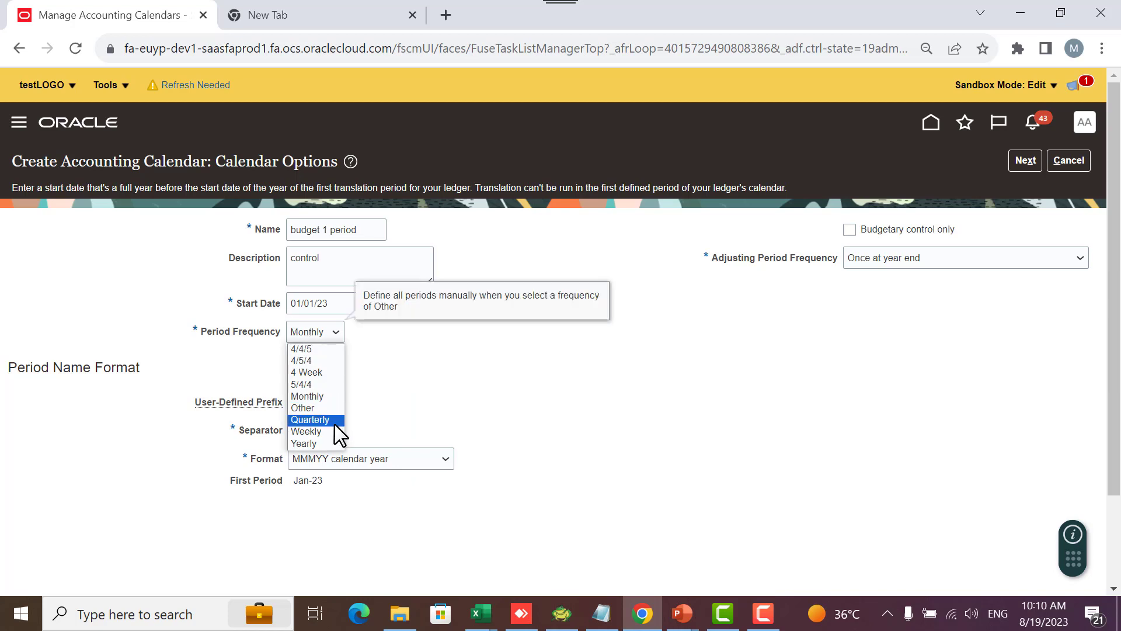
pyautogui.click(317, 443)
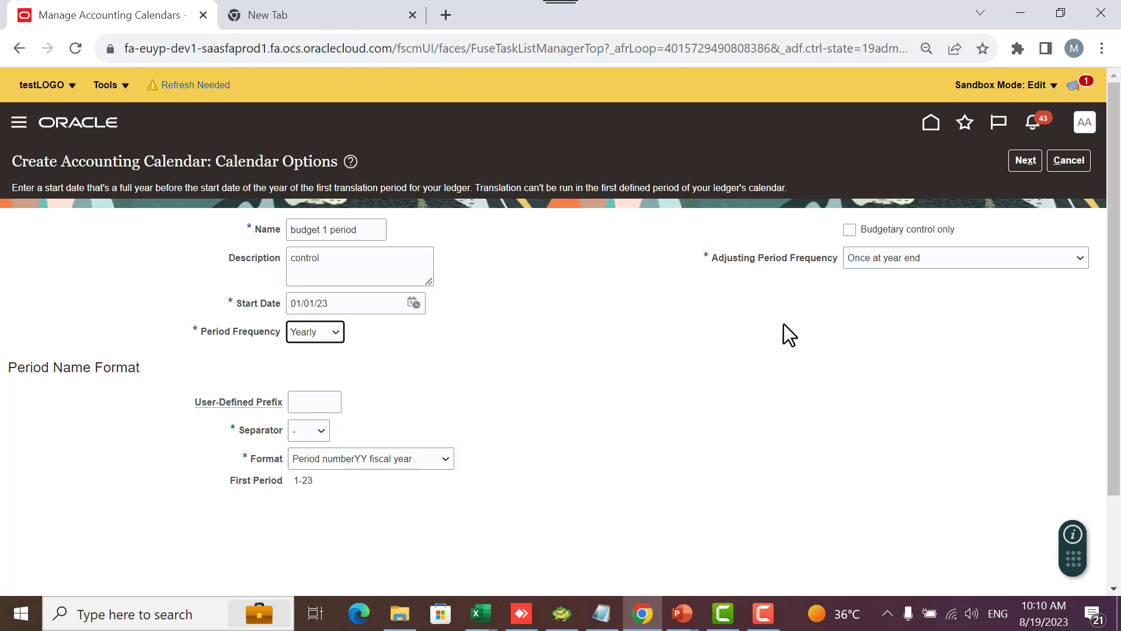
# Restrict the new calendar to budgetary control only and set its number of periods to 1
pyautogui.click(850, 233)
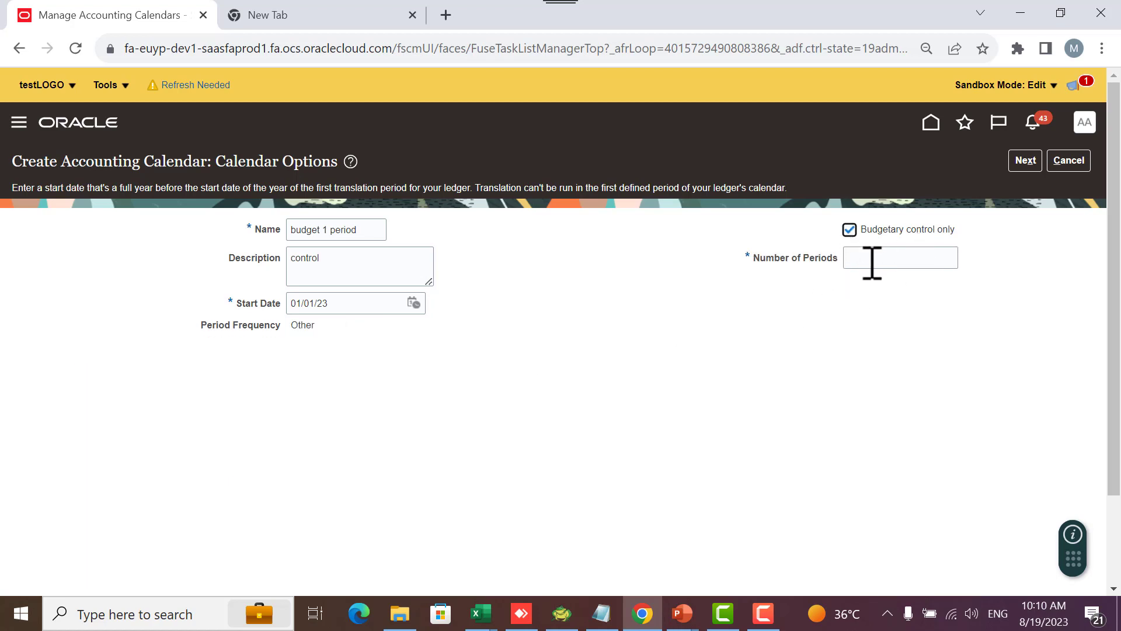
pyautogui.click(872, 263)
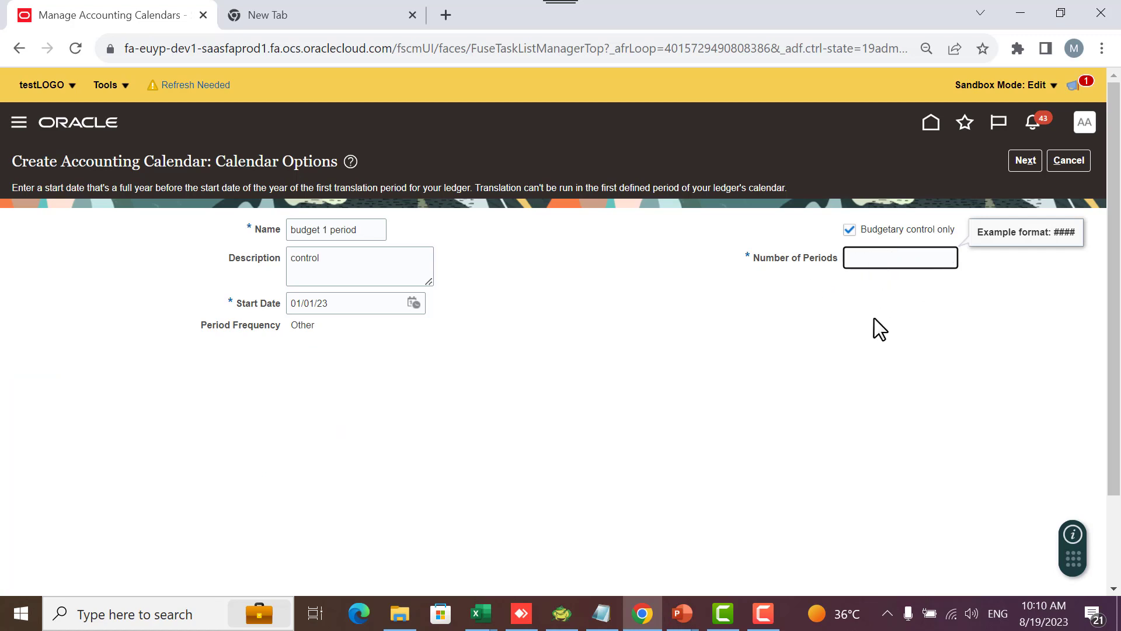
pyautogui.write('1')
pyautogui.click(609, 296)
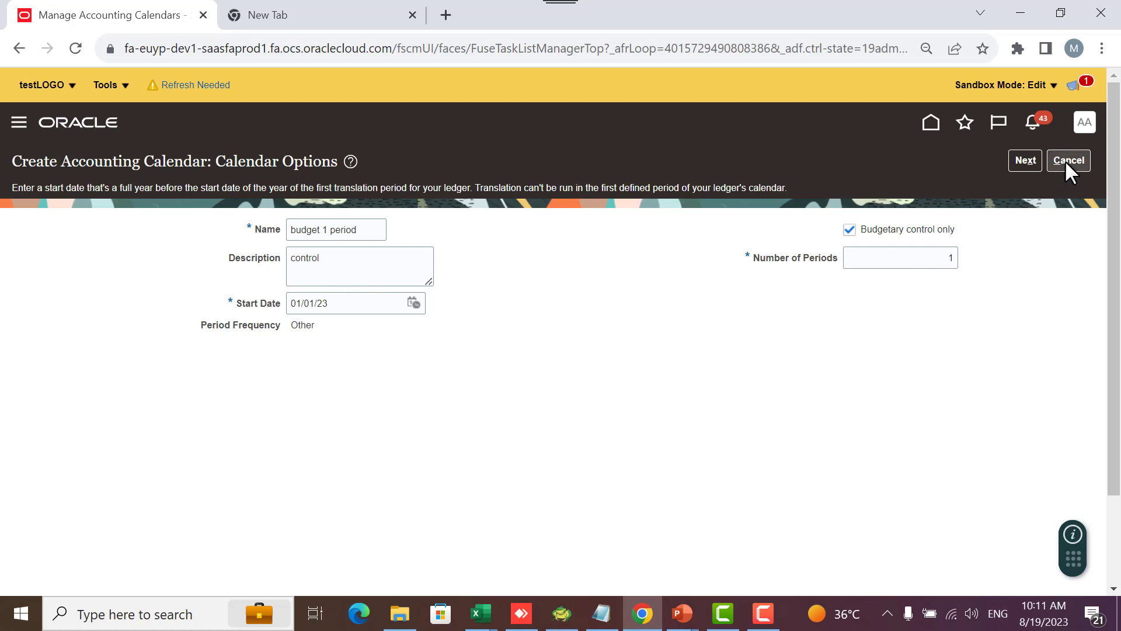
# Proceed to the new calendar's period details, look over the period row, and cancel the calendar creation
pyautogui.click(1032, 161)
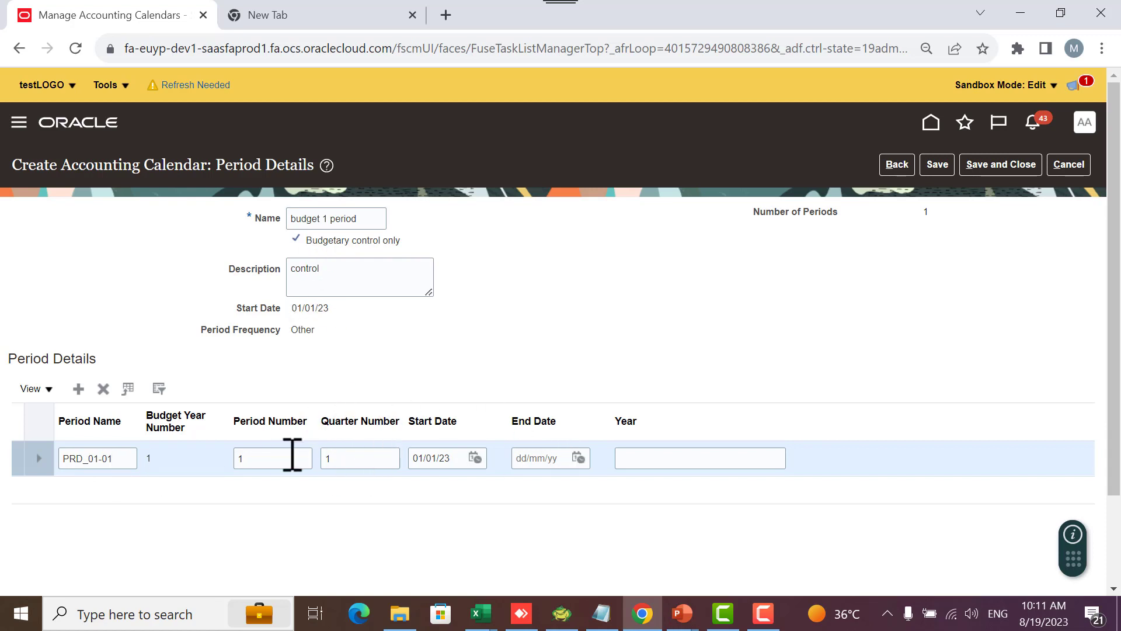
pyautogui.click(652, 462)
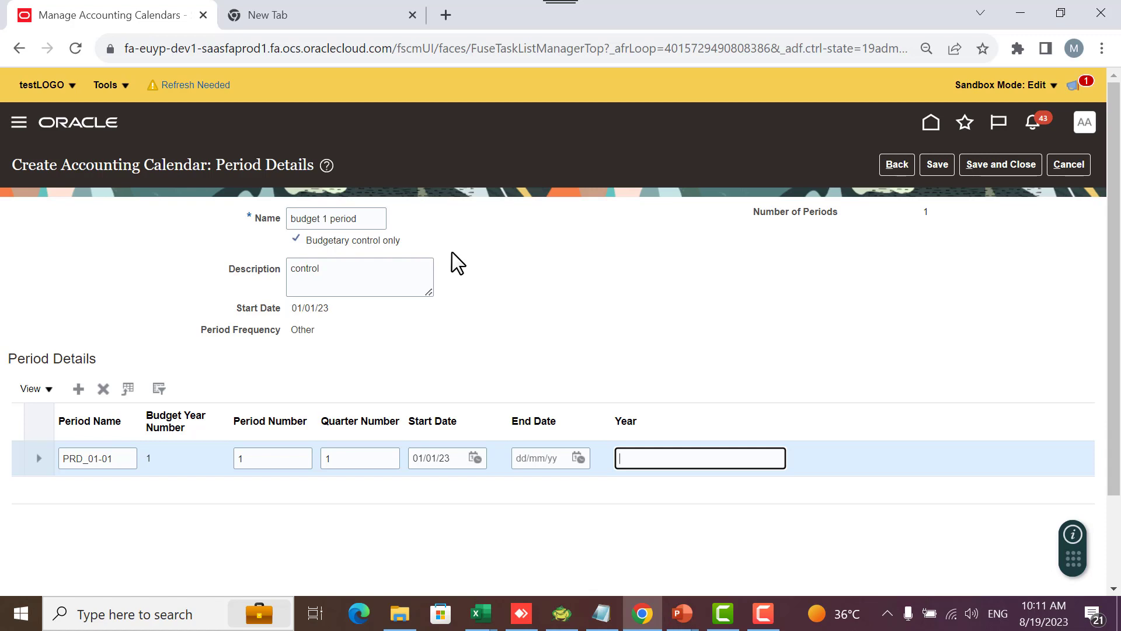
pyautogui.click(1070, 166)
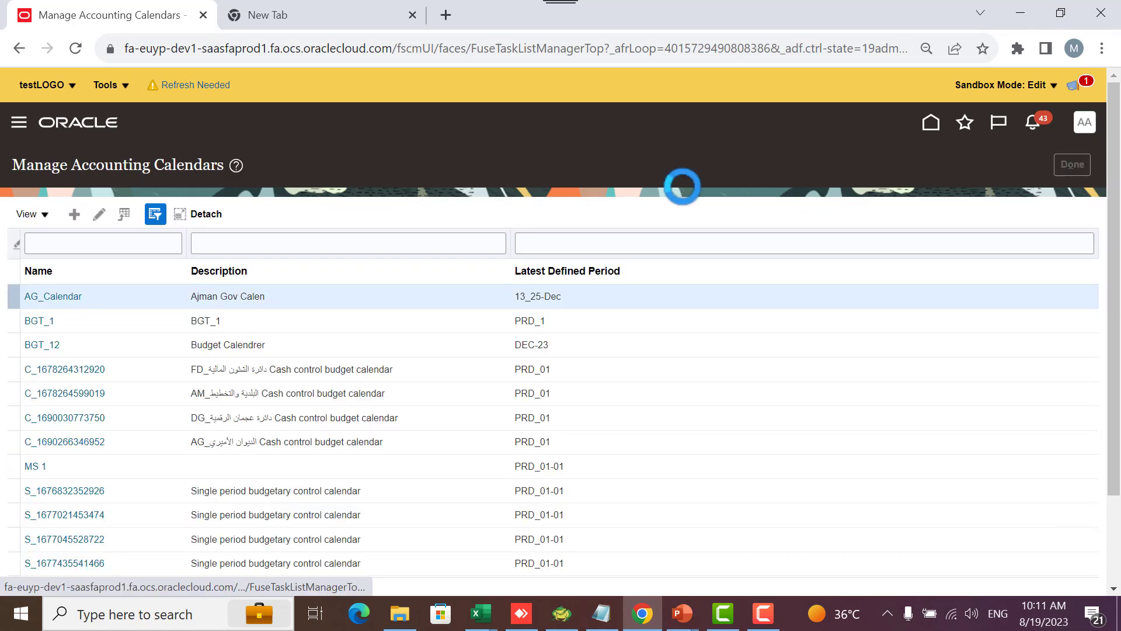
# Open the Manage Control Budgets task in the Budgetary Control and Encumbrance Accounting functional area
pyautogui.scroll(-10, 279, 409)
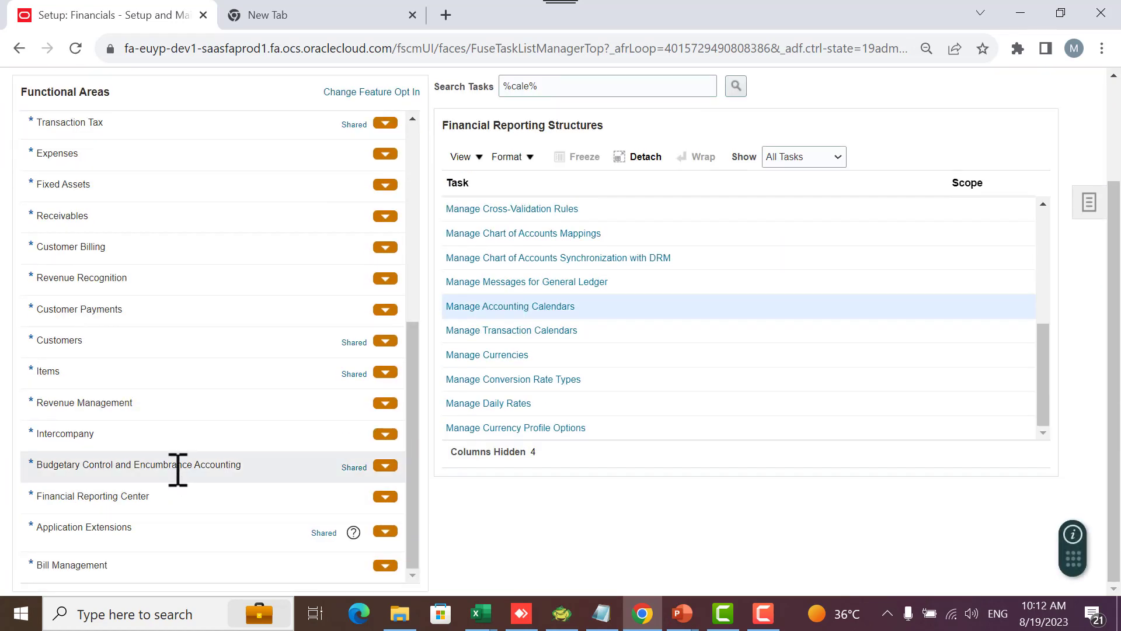
pyautogui.click(178, 469)
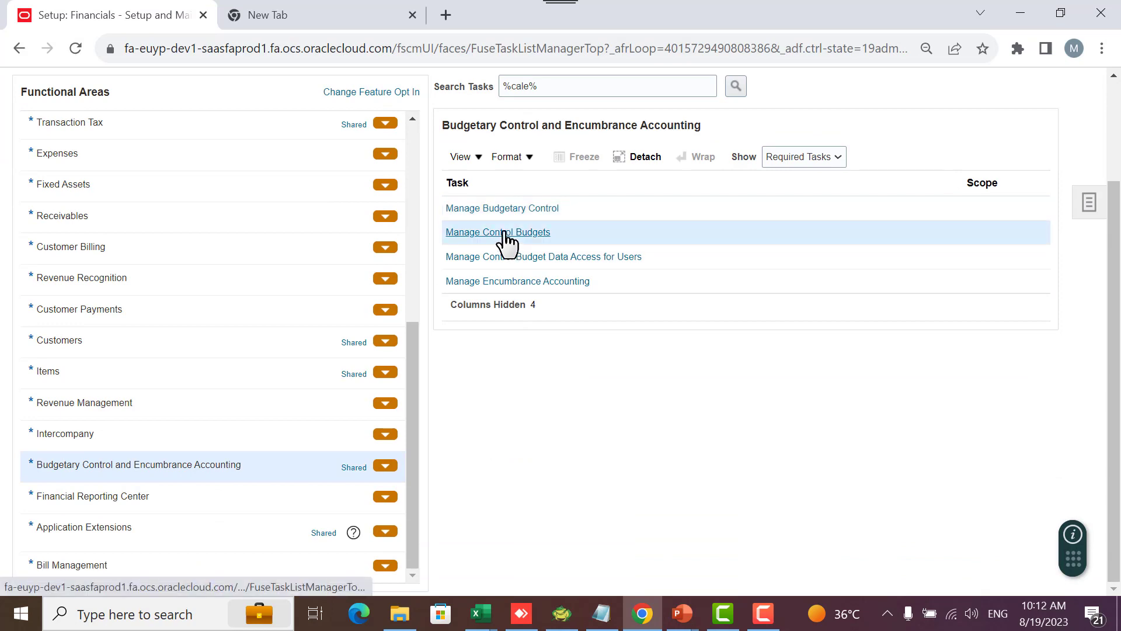
pyautogui.click(503, 233)
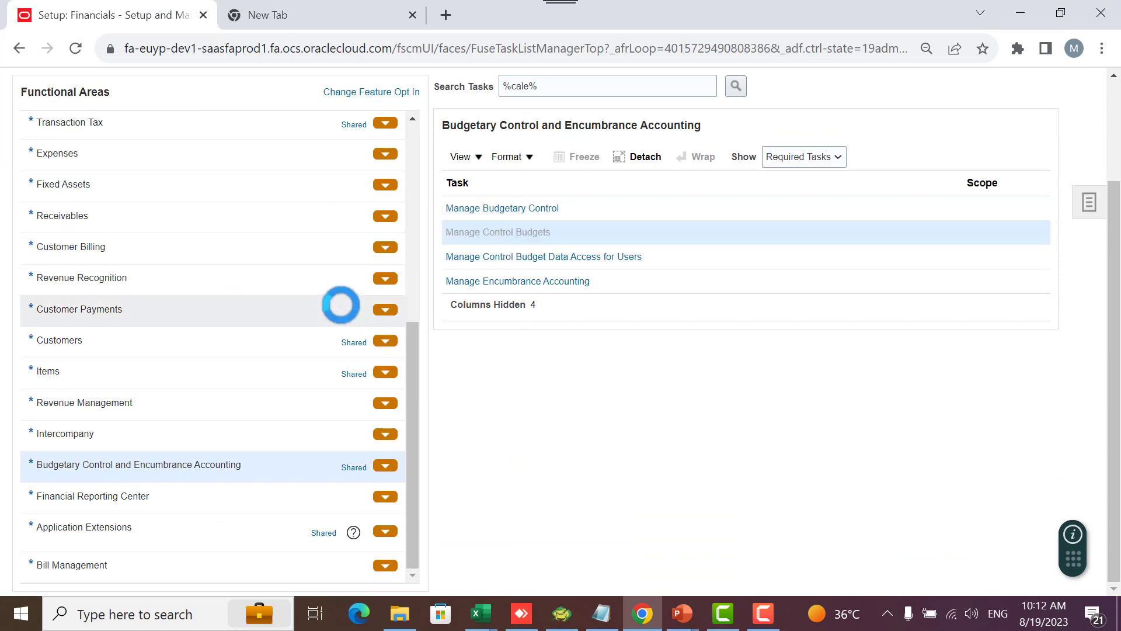
# Look through the full list of control budgets for the MS 2023 entries
pyautogui.scroll(-8, 245, 344)
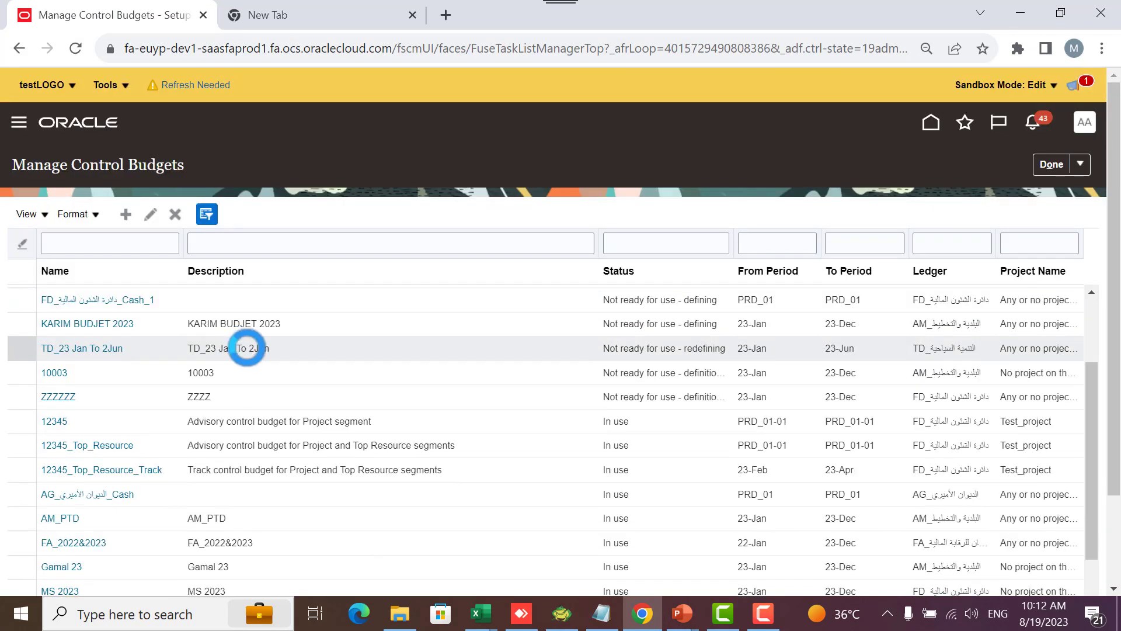
pyautogui.scroll(-10, 216, 409)
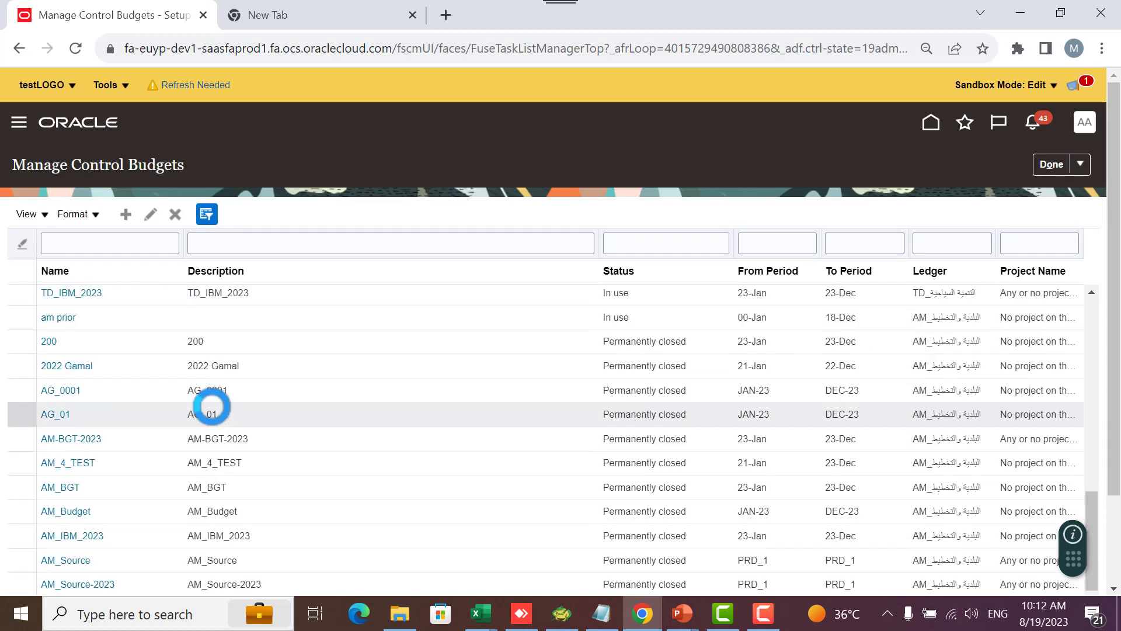
pyautogui.scroll(-6, 211, 407)
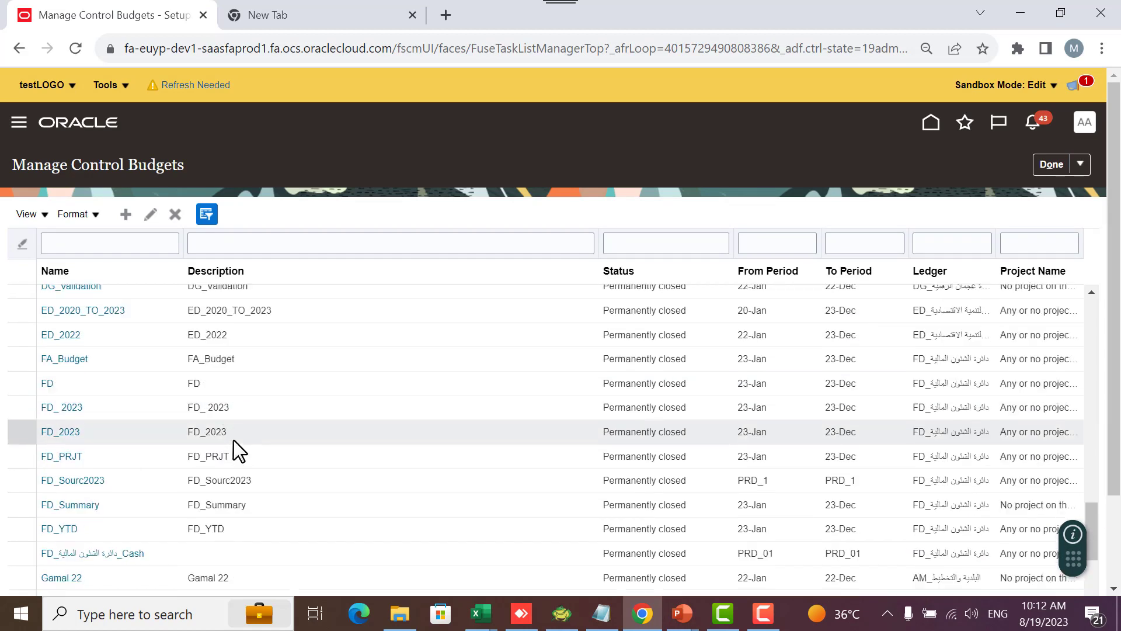
pyautogui.scroll(-3, 286, 407)
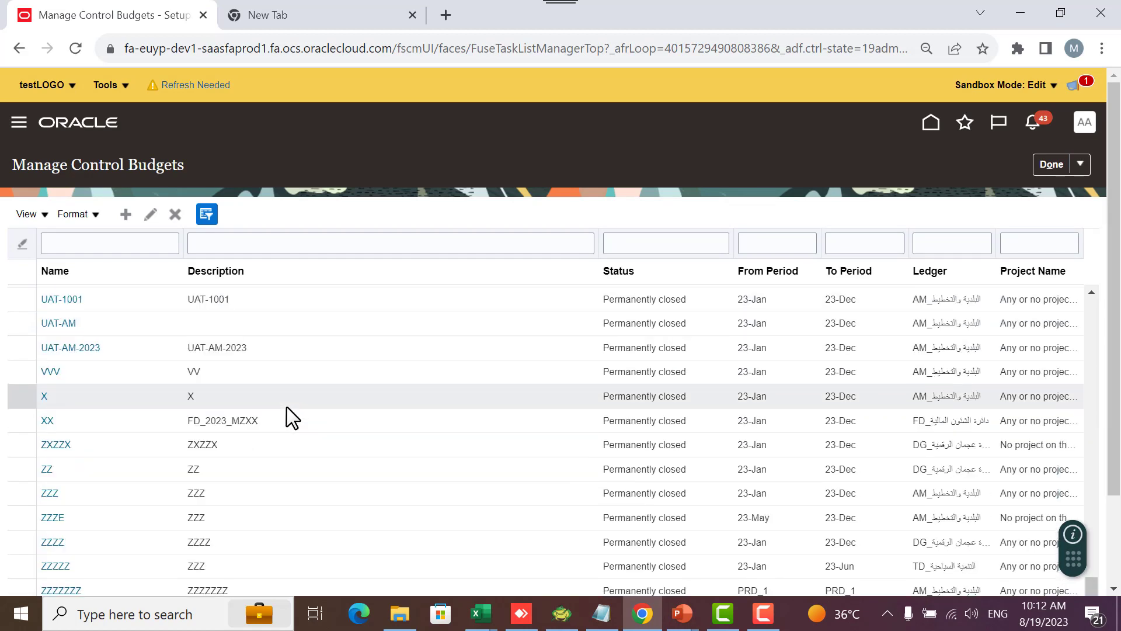
pyautogui.scroll(7, 286, 407)
pyautogui.scroll(4, 286, 408)
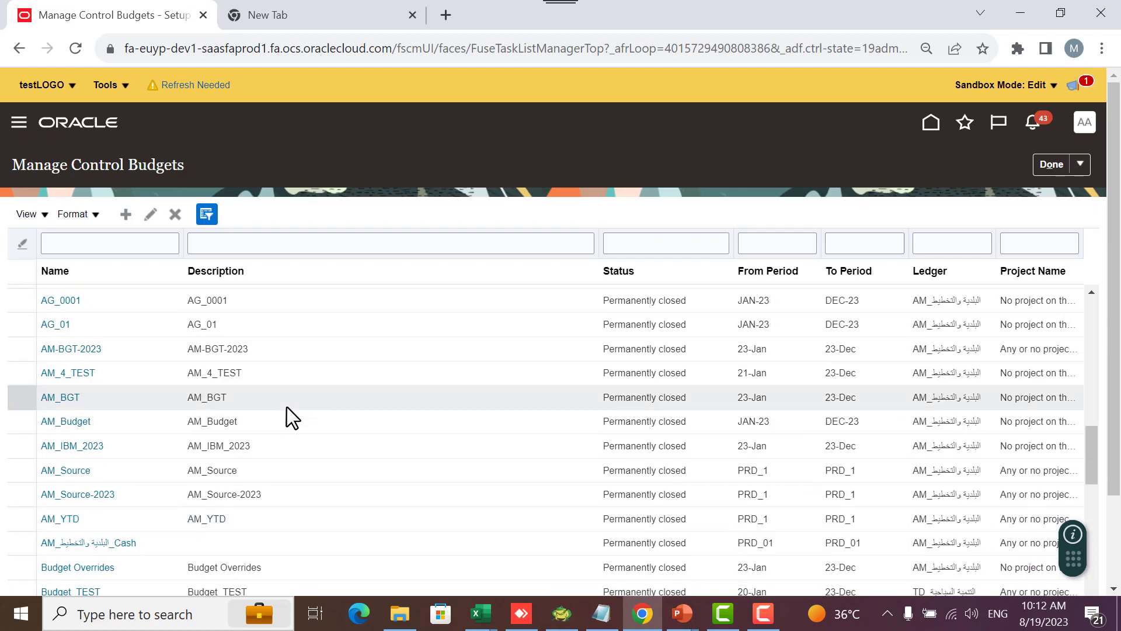
pyautogui.scroll(10, 286, 408)
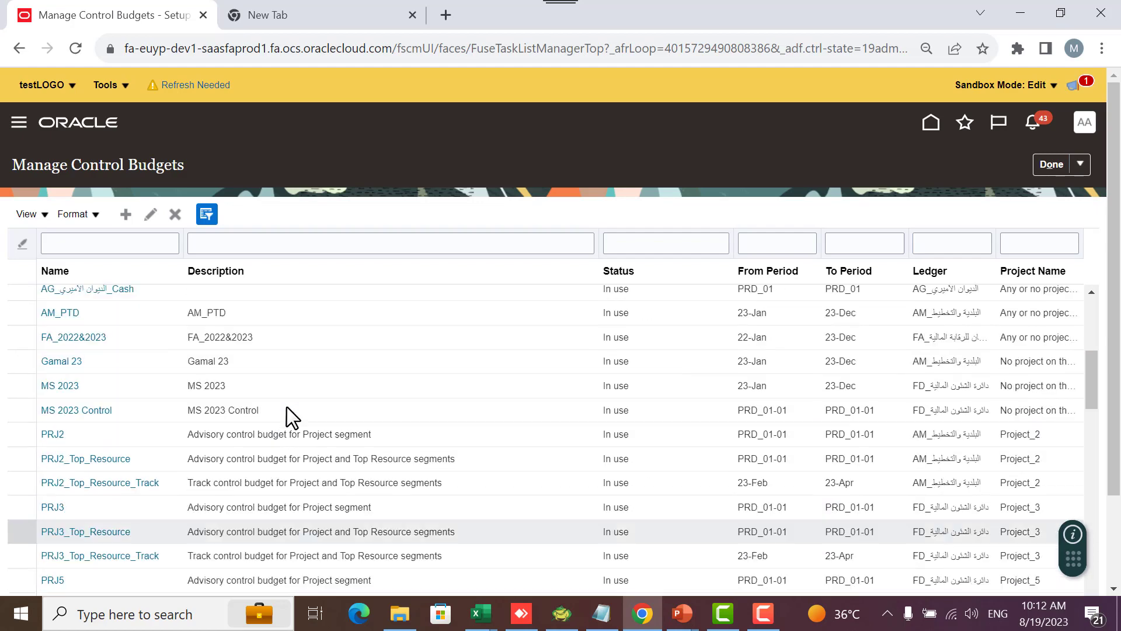
pyautogui.scroll(2, 286, 407)
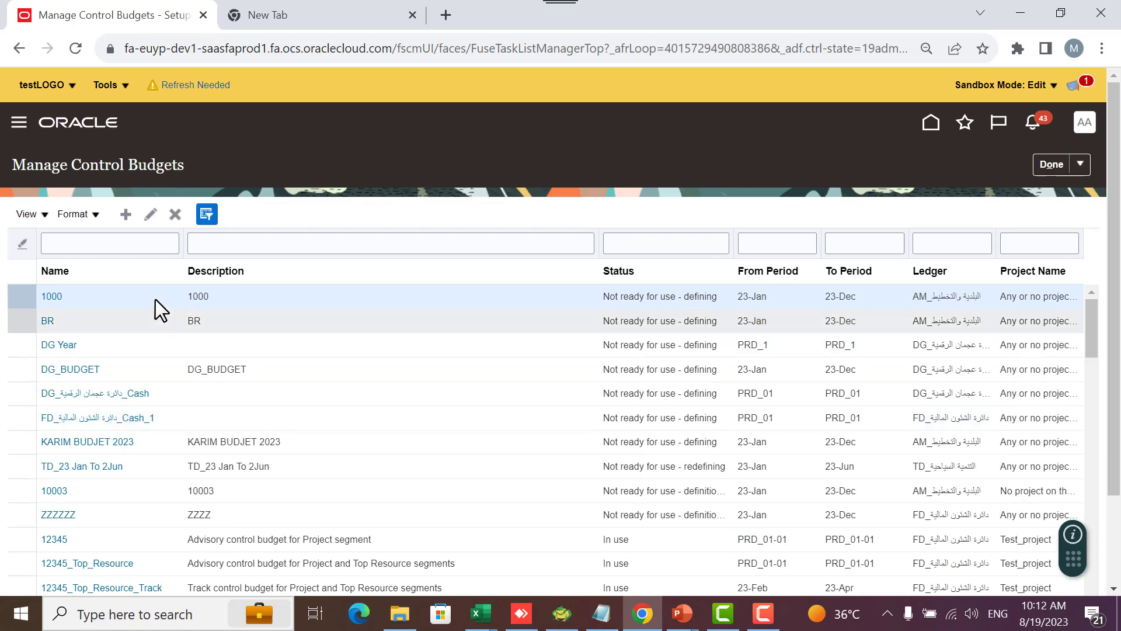
# Filter the control budgets by the name "MS" and open the MS 2023 Control budget
pyautogui.click(122, 243)
pyautogui.write('MS')
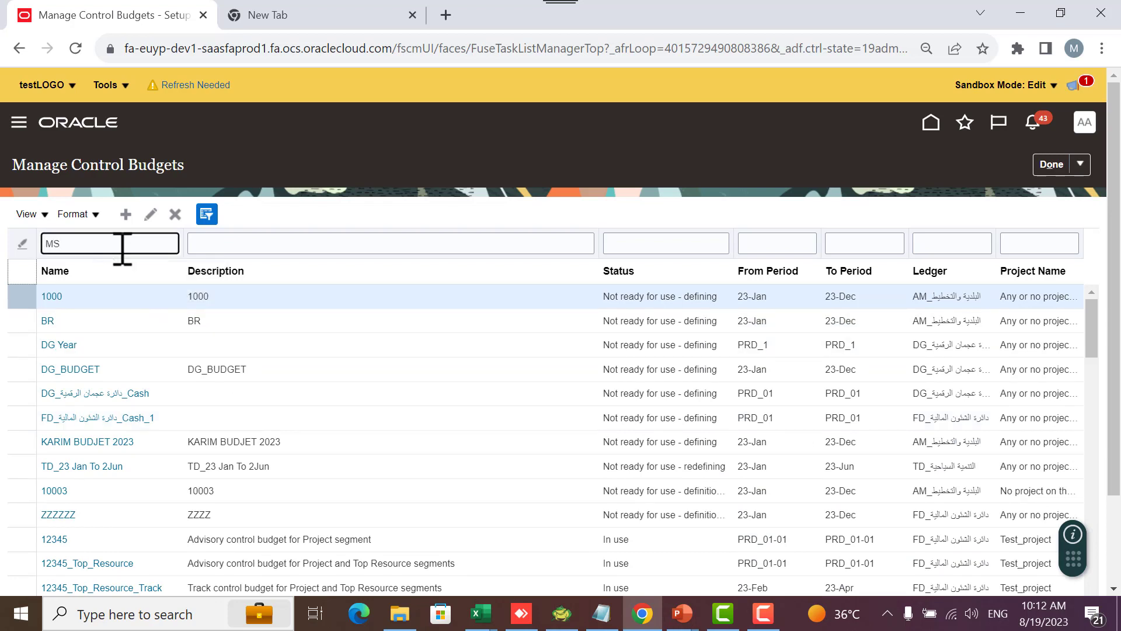
pyautogui.press('Return')
pyautogui.click(92, 322)
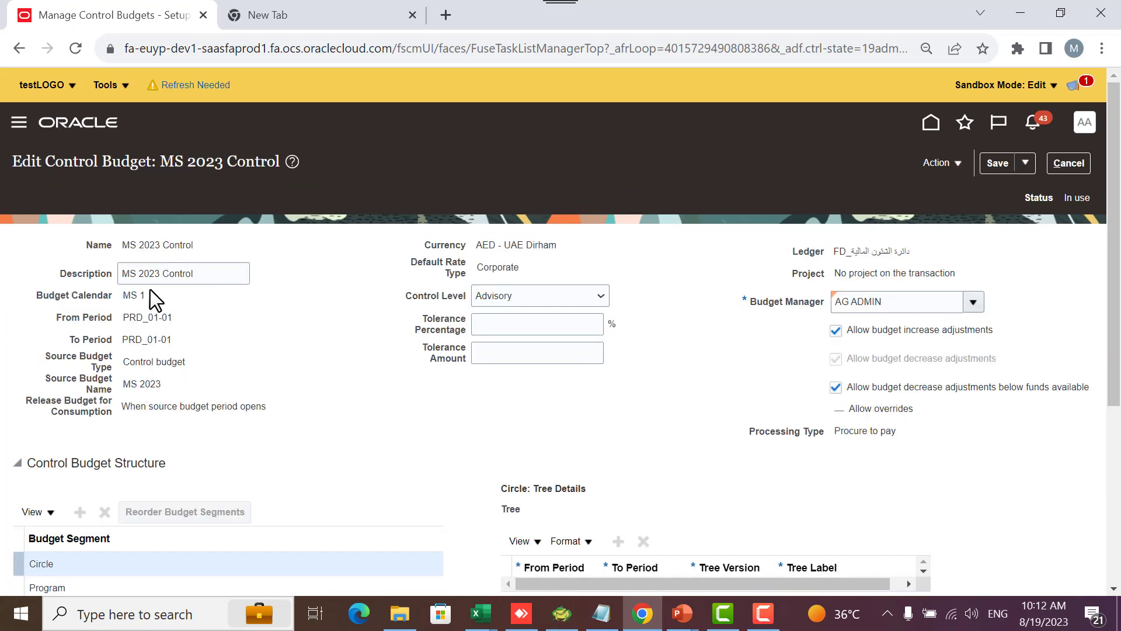
# Check the From Period and To Period of MS 2023 Control, and open the MS 2023 control budget instead
pyautogui.moveTo(120, 341); pyautogui.dragTo(124, 317)
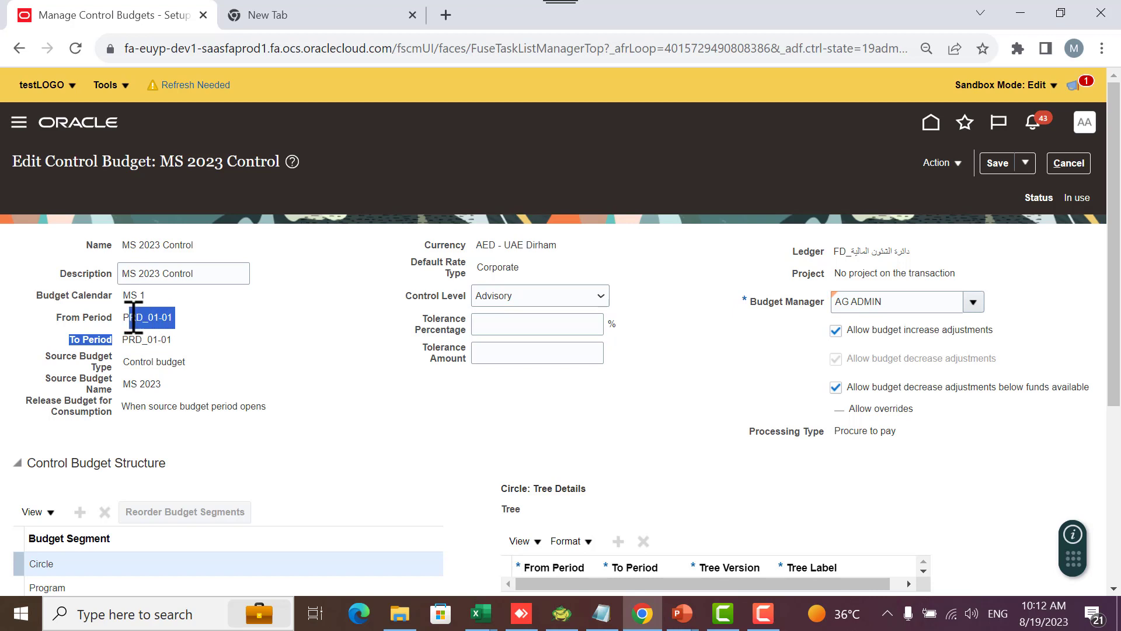
pyautogui.click(1052, 166)
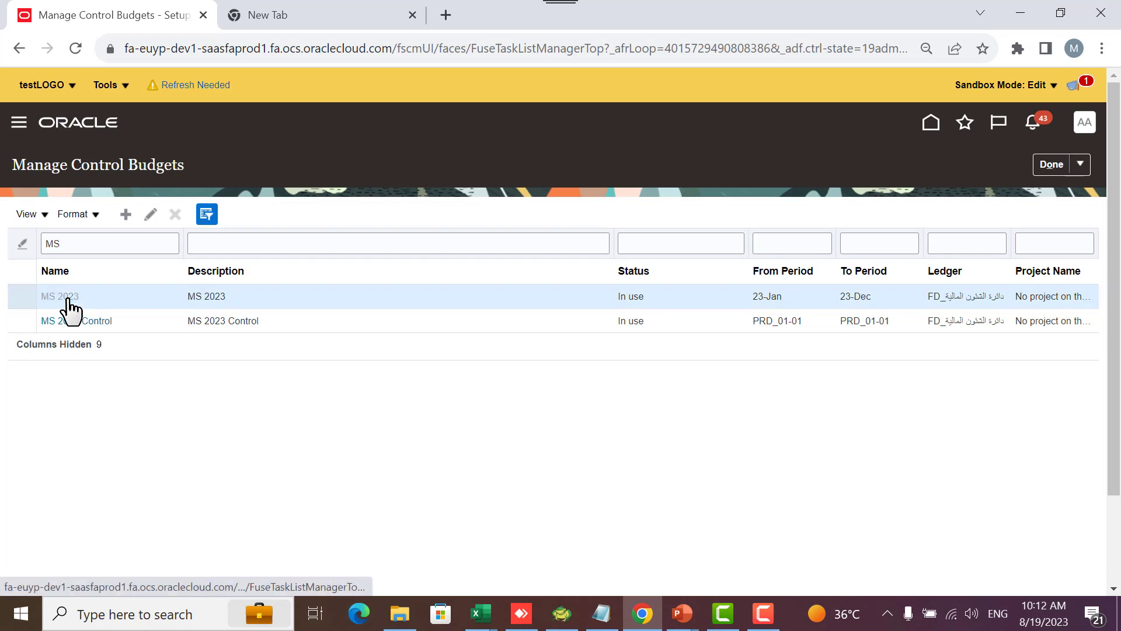
pyautogui.click(68, 297)
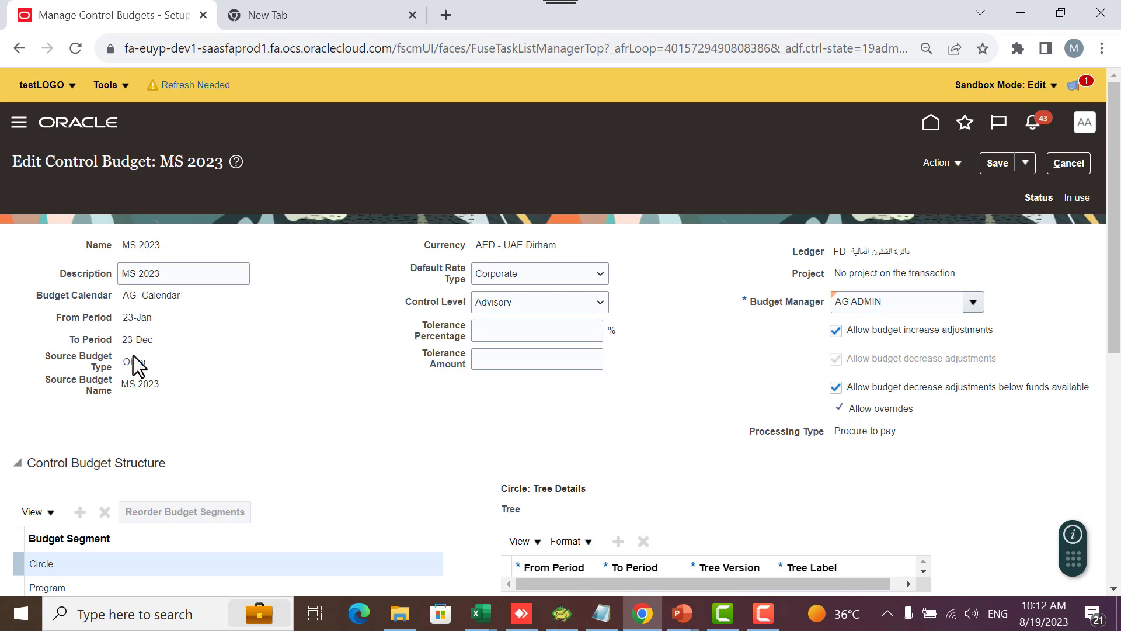
# Switch from MS 2023 to the MS 2023 Control budget and check its source budget and release-for-consumption settings
pyautogui.click(1055, 167)
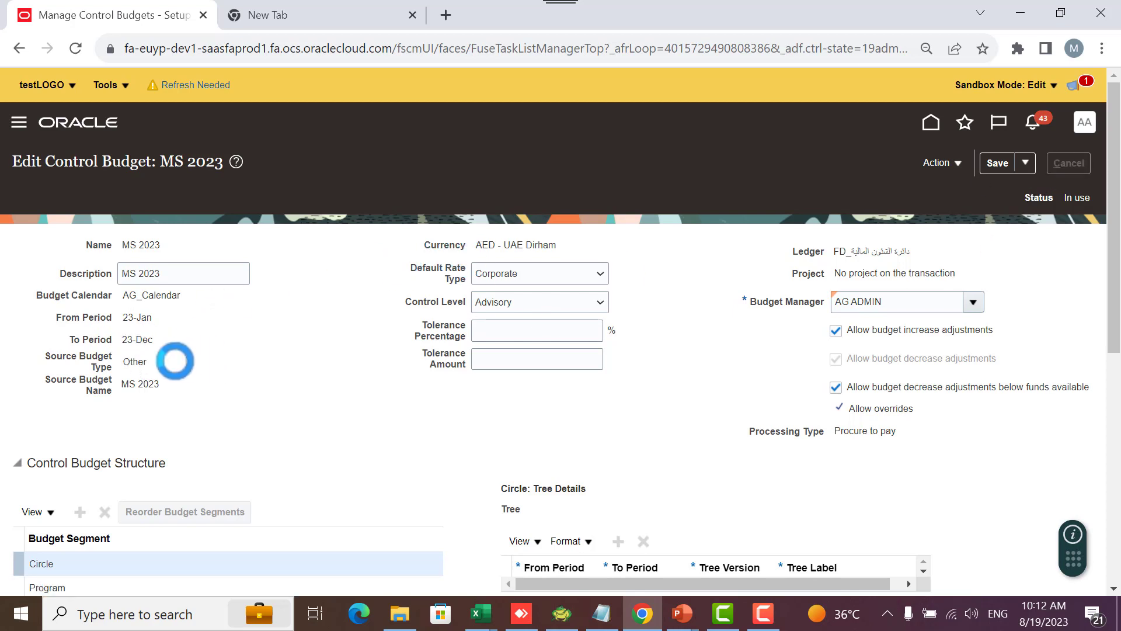
pyautogui.click(80, 326)
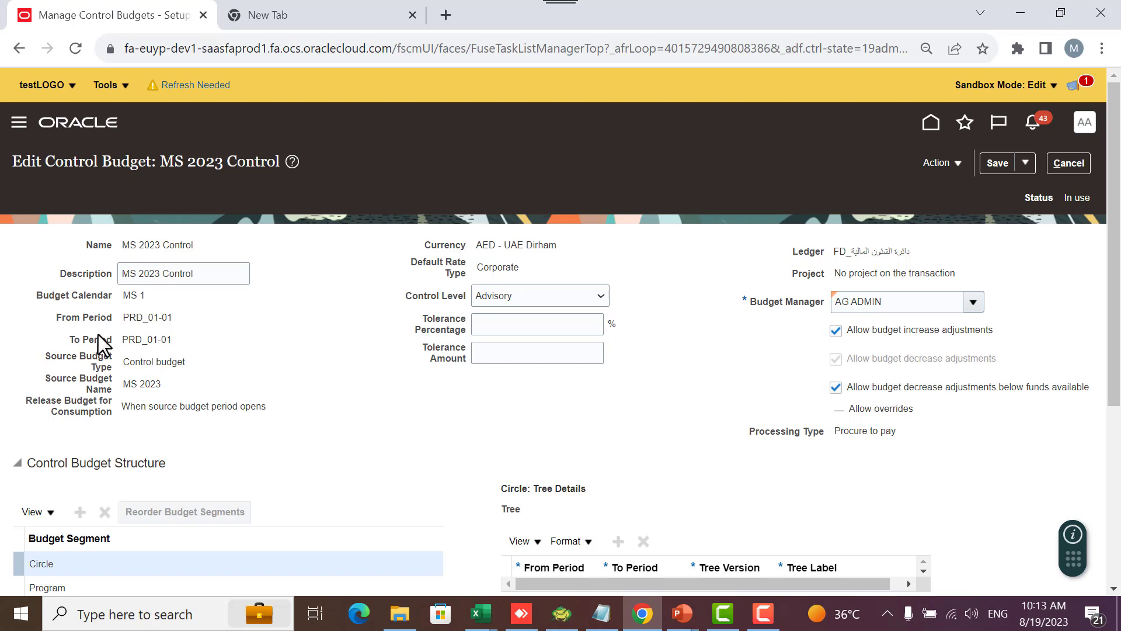
pyautogui.tripleClick(160, 362)
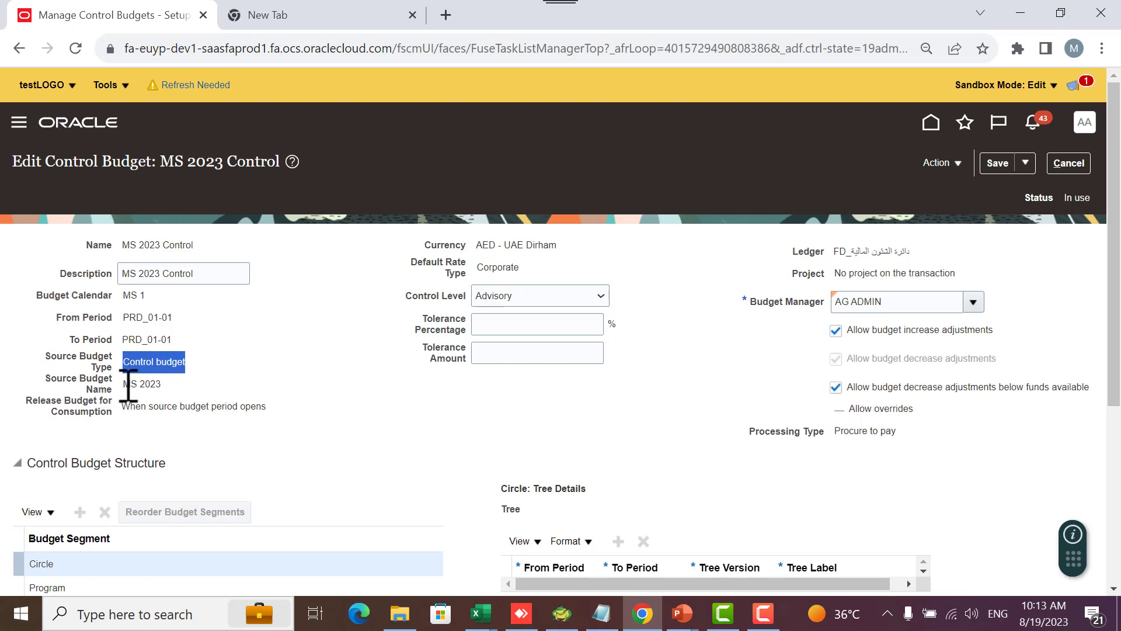
pyautogui.moveTo(125, 384); pyautogui.dragTo(210, 384)
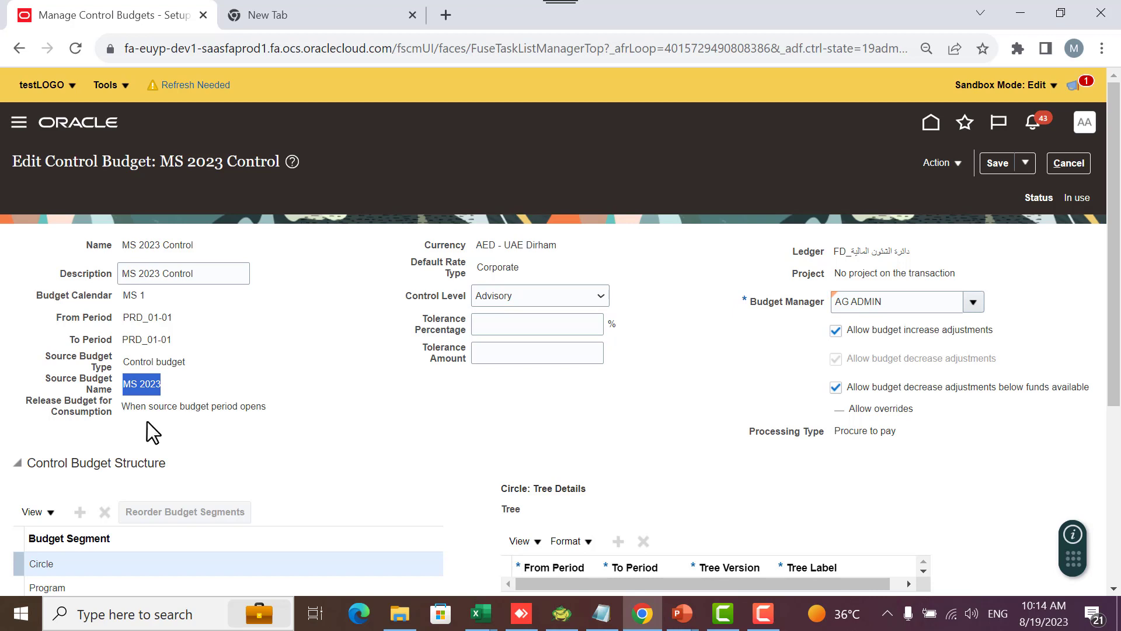
pyautogui.moveTo(222, 408); pyautogui.dragTo(267, 408)
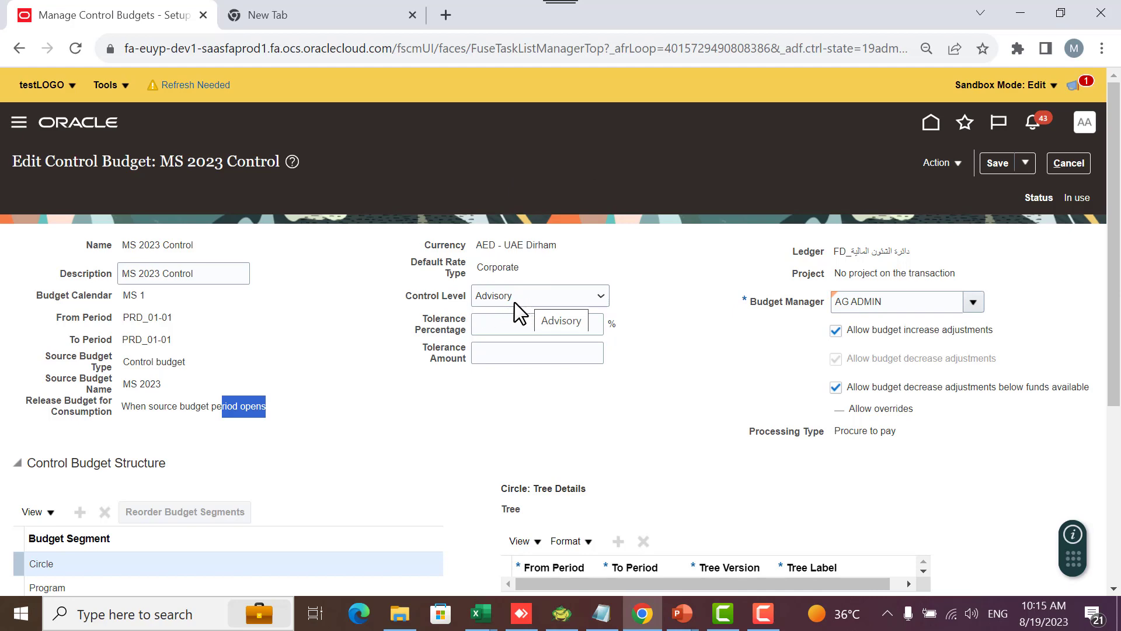
# Review the control level, supplemental rules and budget adjustment options of MS 2023 Control
pyautogui.scroll(-5, 467, 394)
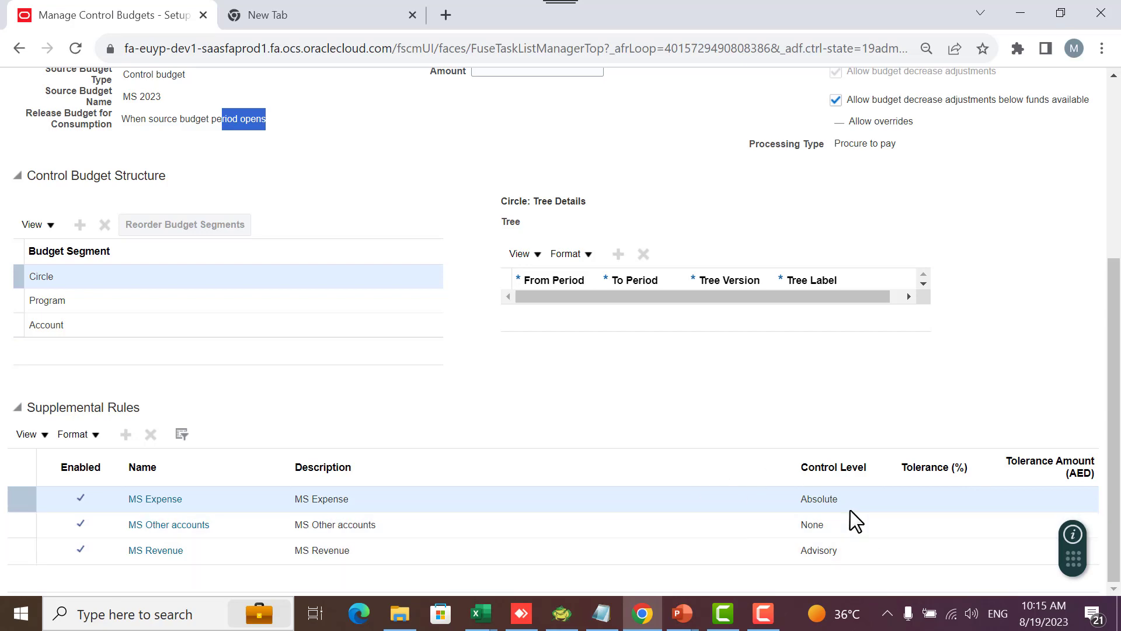
pyautogui.scroll(5, 580, 420)
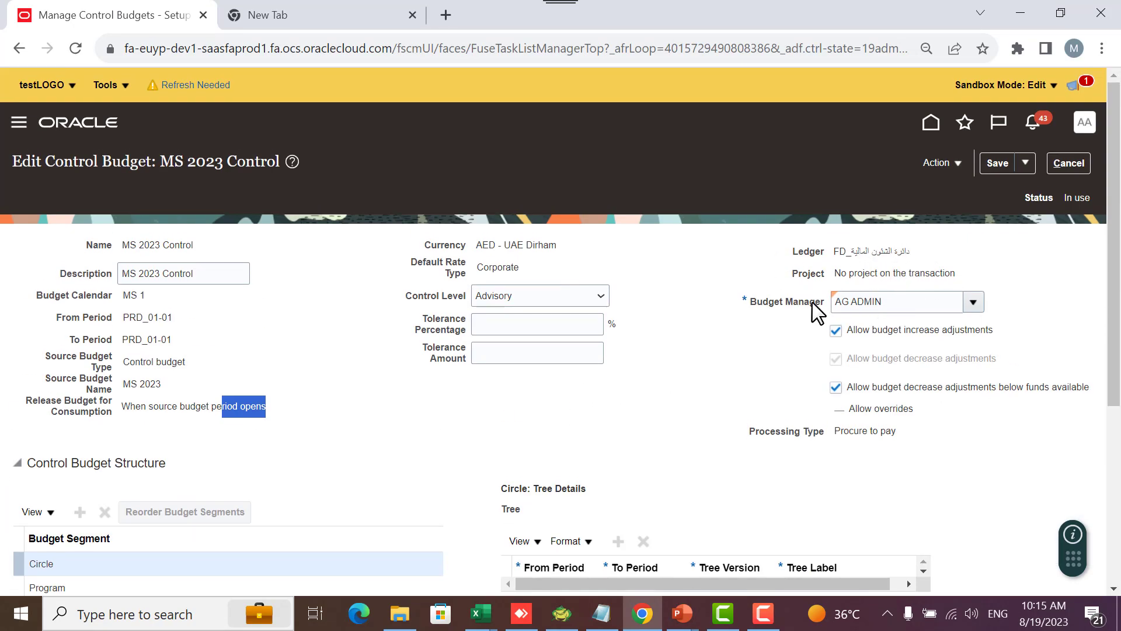
pyautogui.scroll(-2, 796, 348)
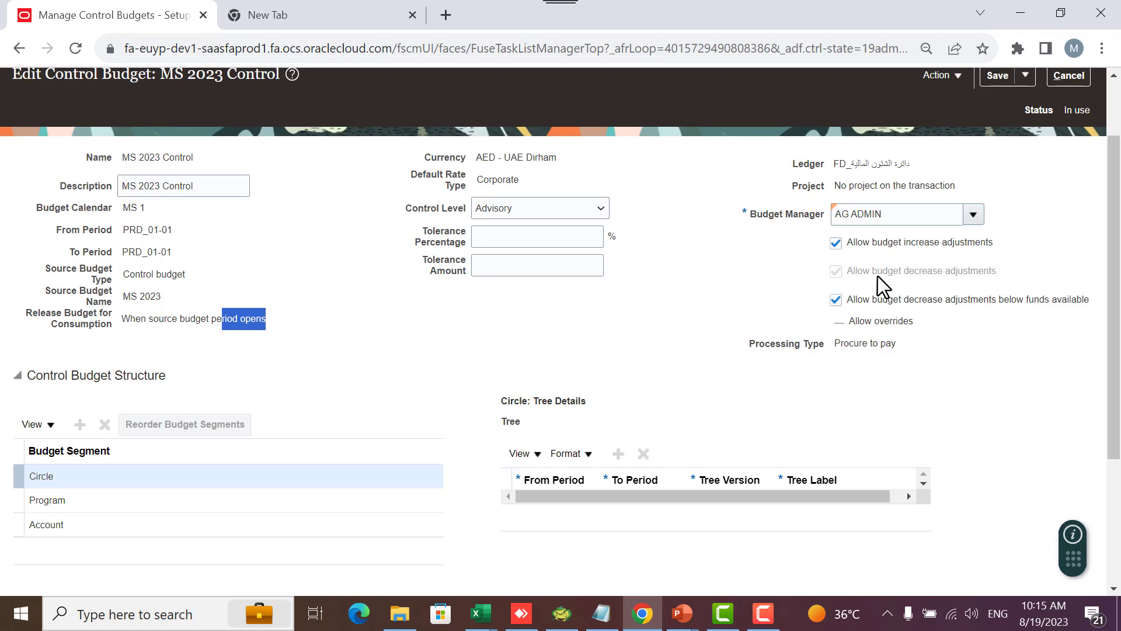
pyautogui.scroll(-2, 759, 286)
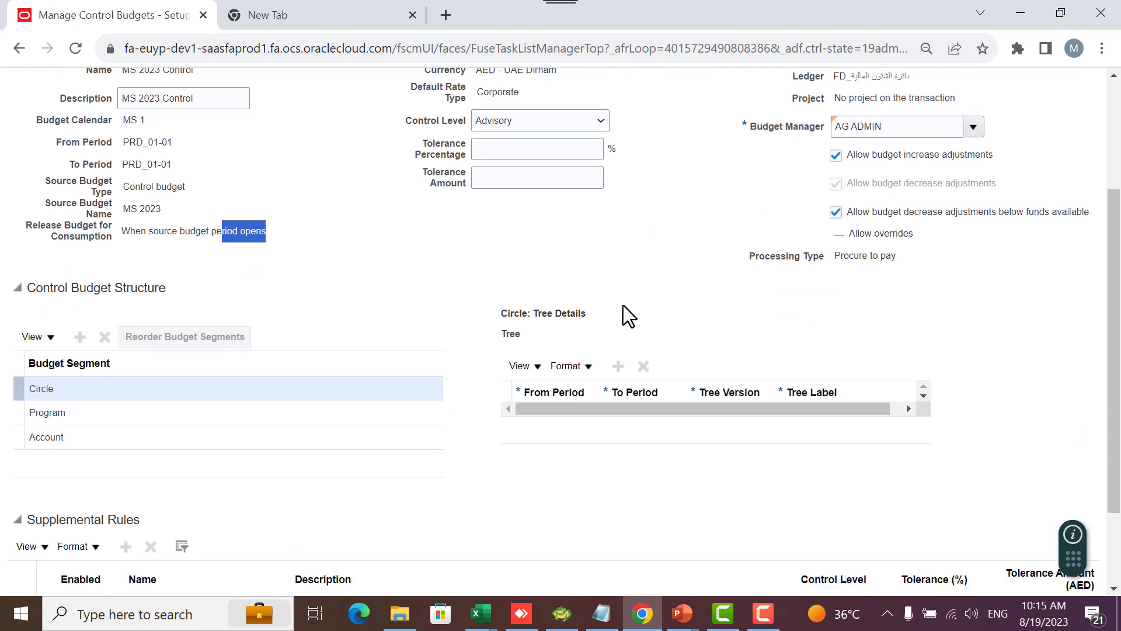
# Inspect the tree details of the Program, Account and Circle segments in the control budget structure
pyautogui.click(79, 411)
pyautogui.click(82, 437)
pyautogui.click(81, 388)
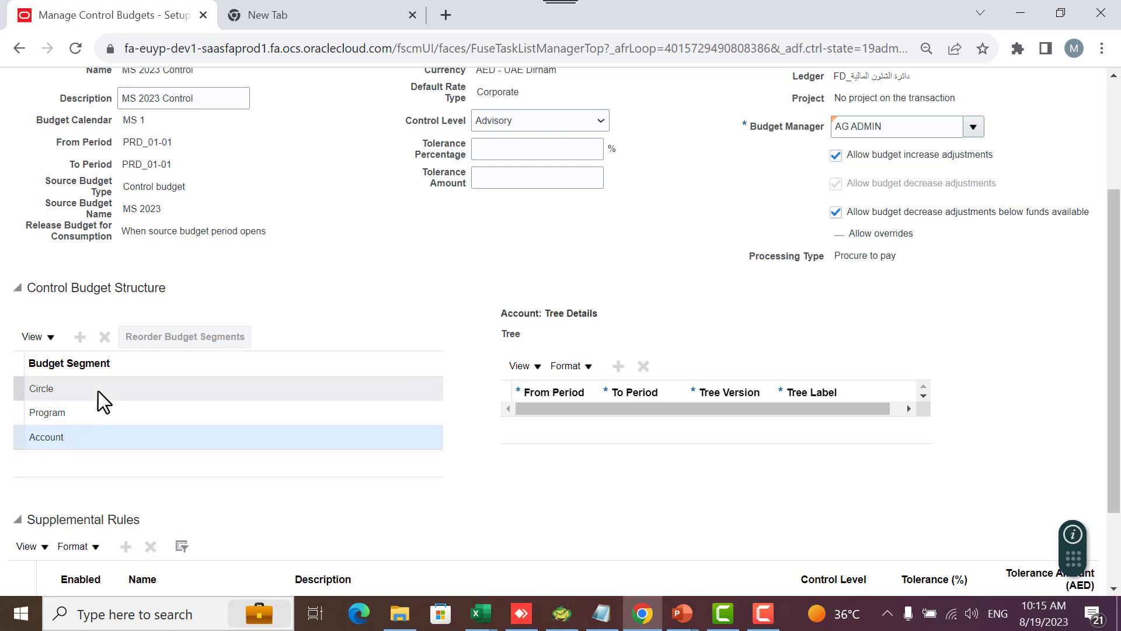
pyautogui.click(134, 390)
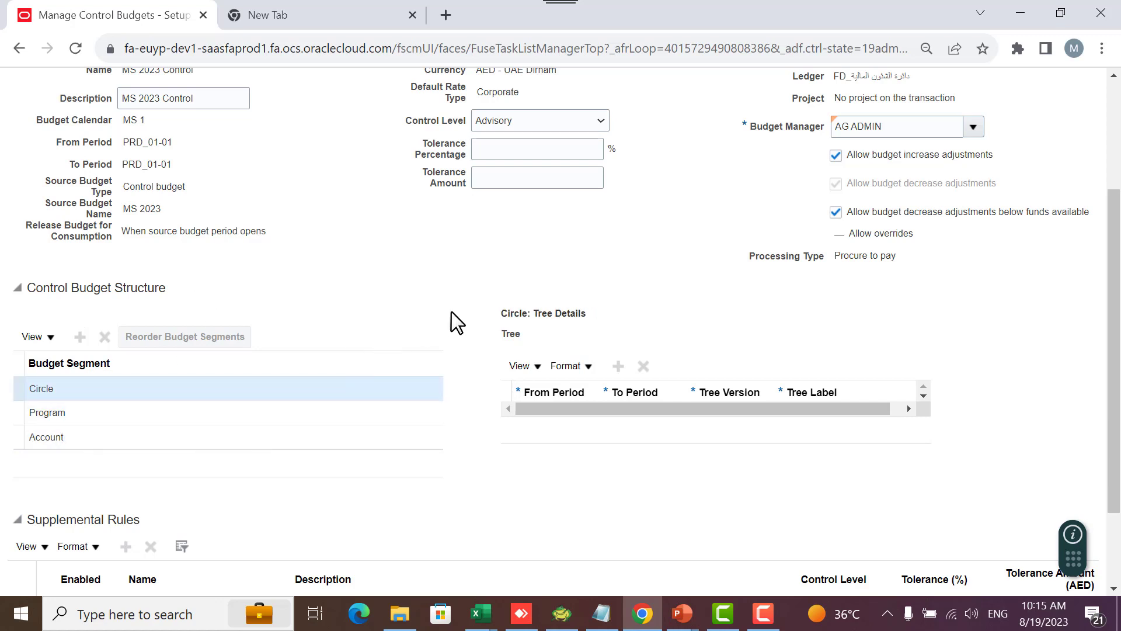
# Compare the default control level of MS 2023 Control with the control levels of its supplemental rules
pyautogui.scroll(-2, 458, 315)
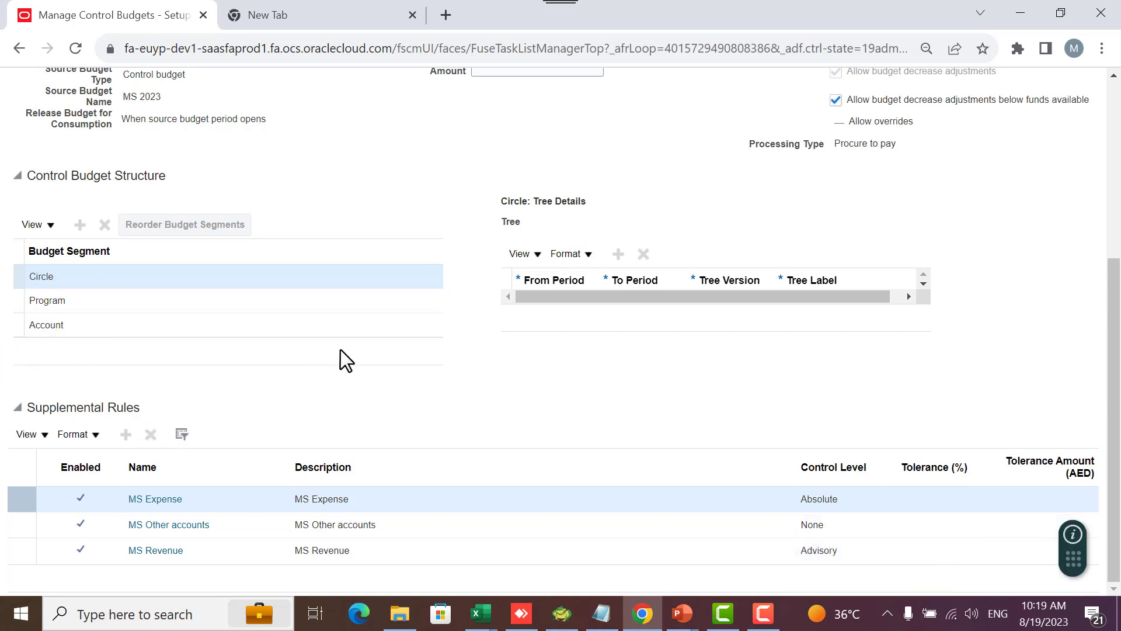
pyautogui.scroll(5, 363, 361)
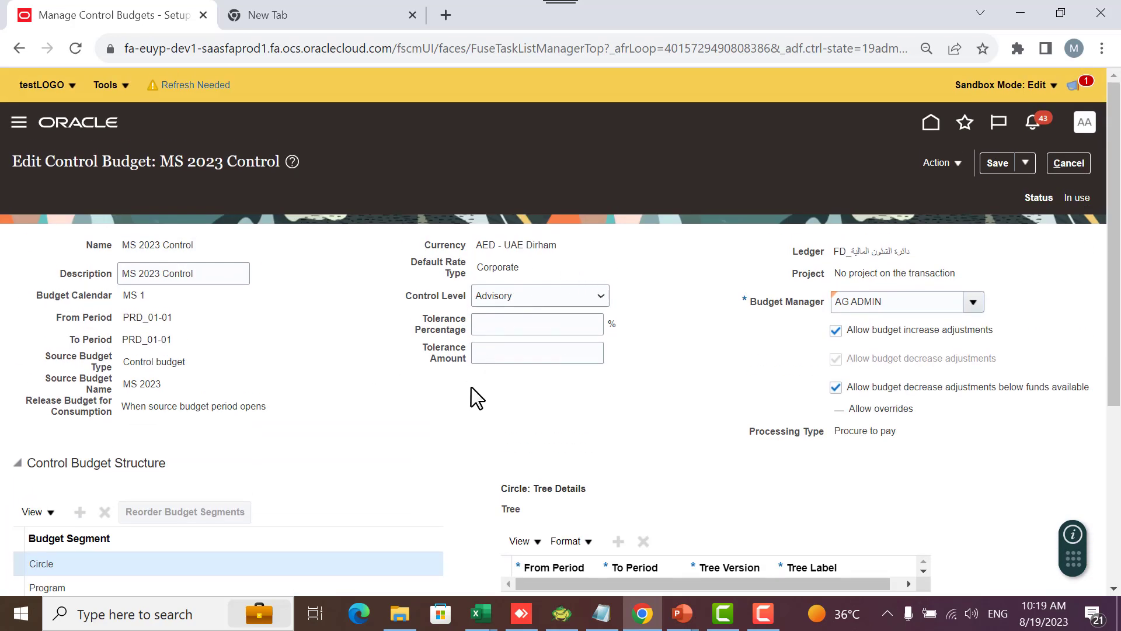
pyautogui.scroll(-5, 471, 387)
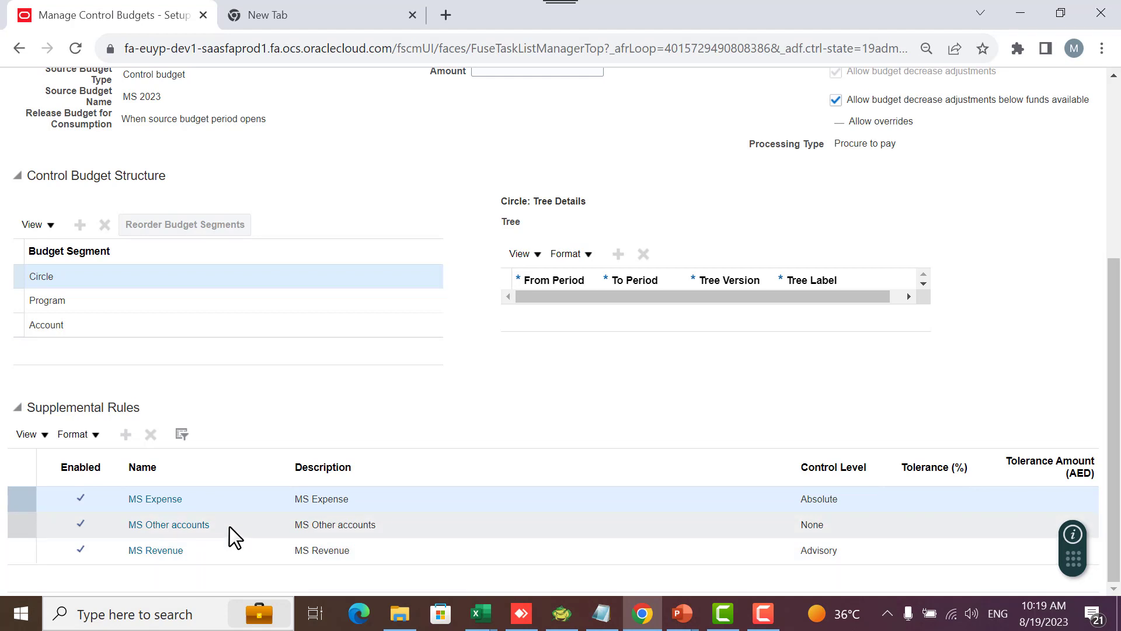
pyautogui.scroll(5, 474, 384)
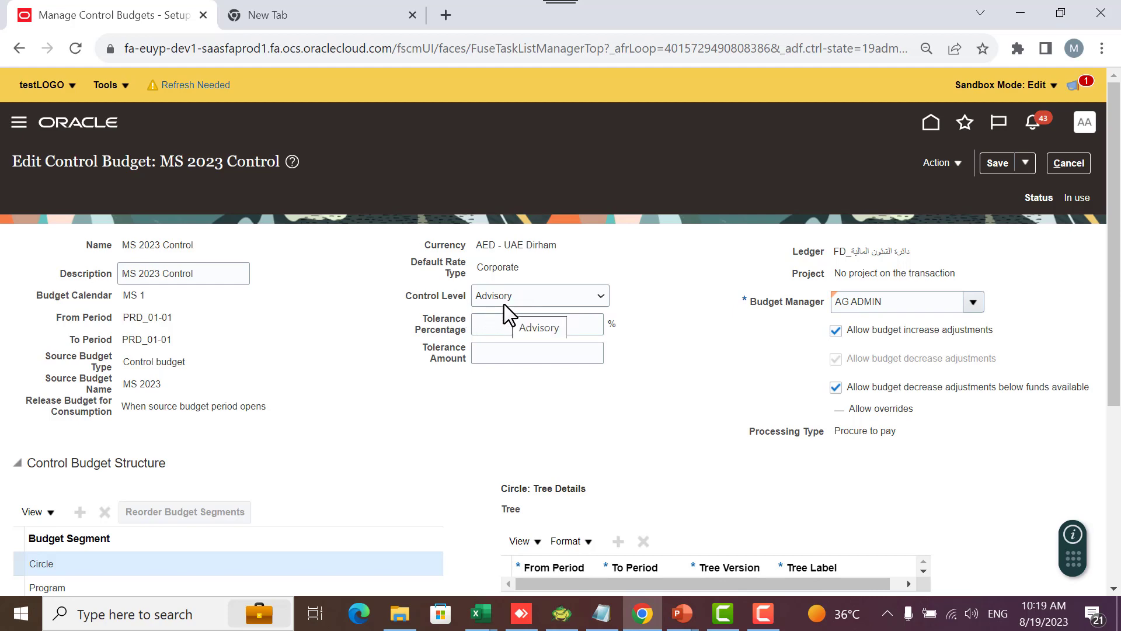
pyautogui.scroll(-5, 503, 304)
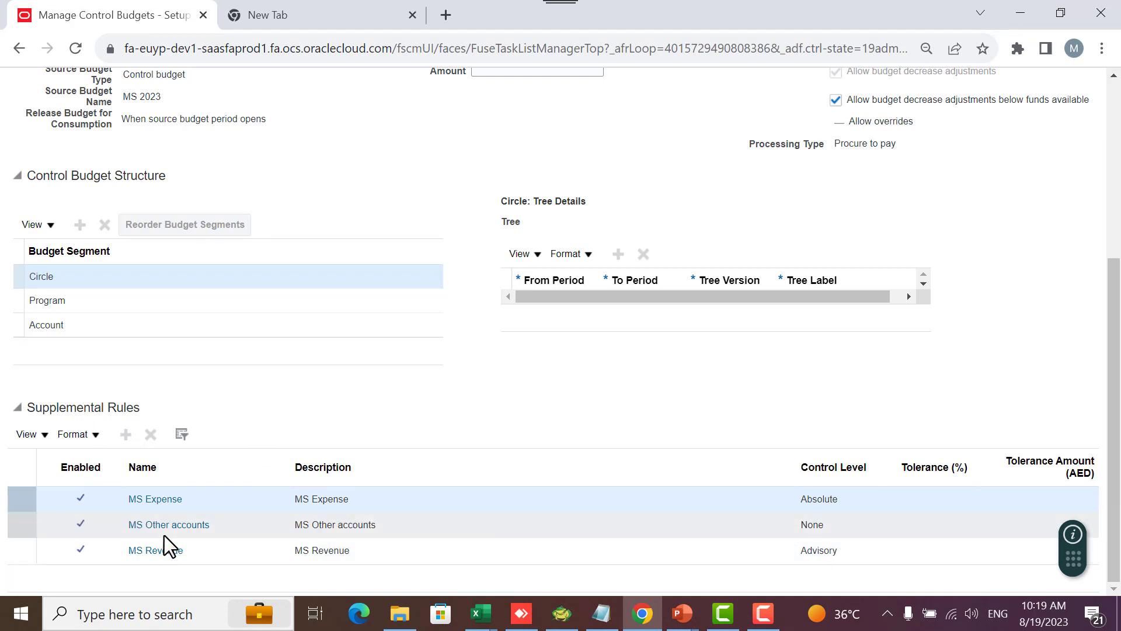
# Open the MS Expense supplemental rule and check its control level and budget segment filters
pyautogui.click(142, 501)
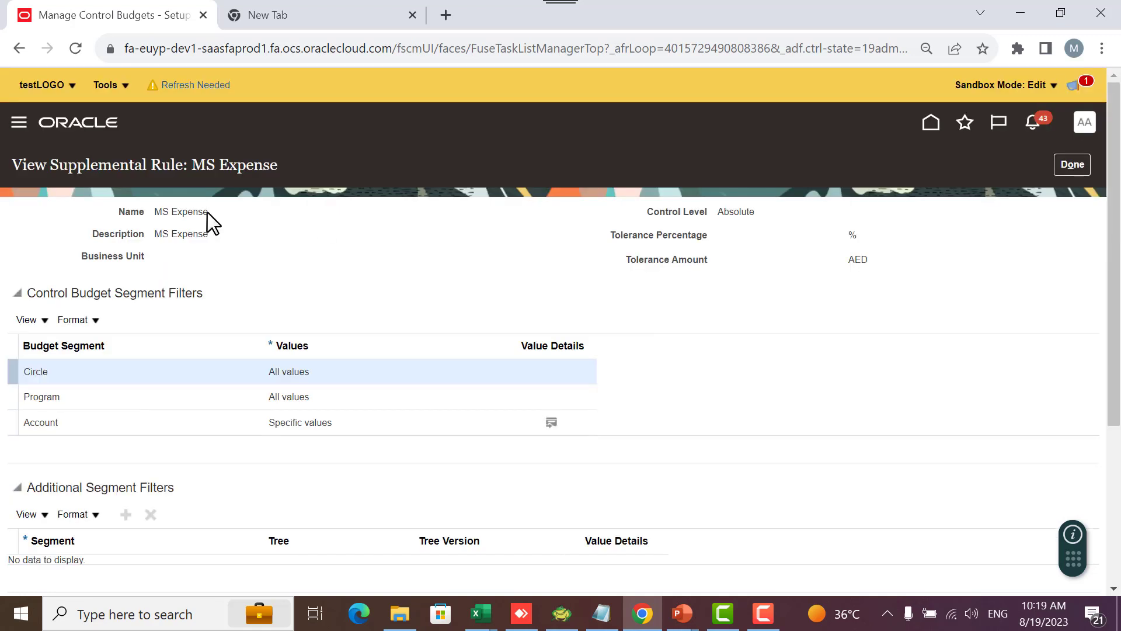
pyautogui.doubleClick(735, 213)
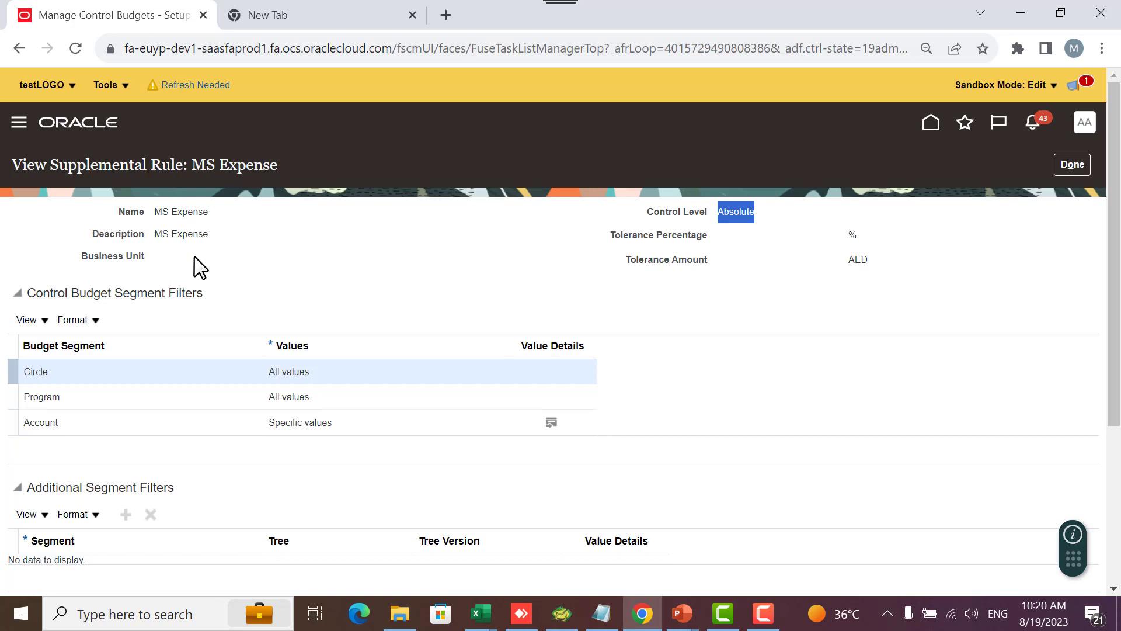
pyautogui.scroll(-1, 401, 274)
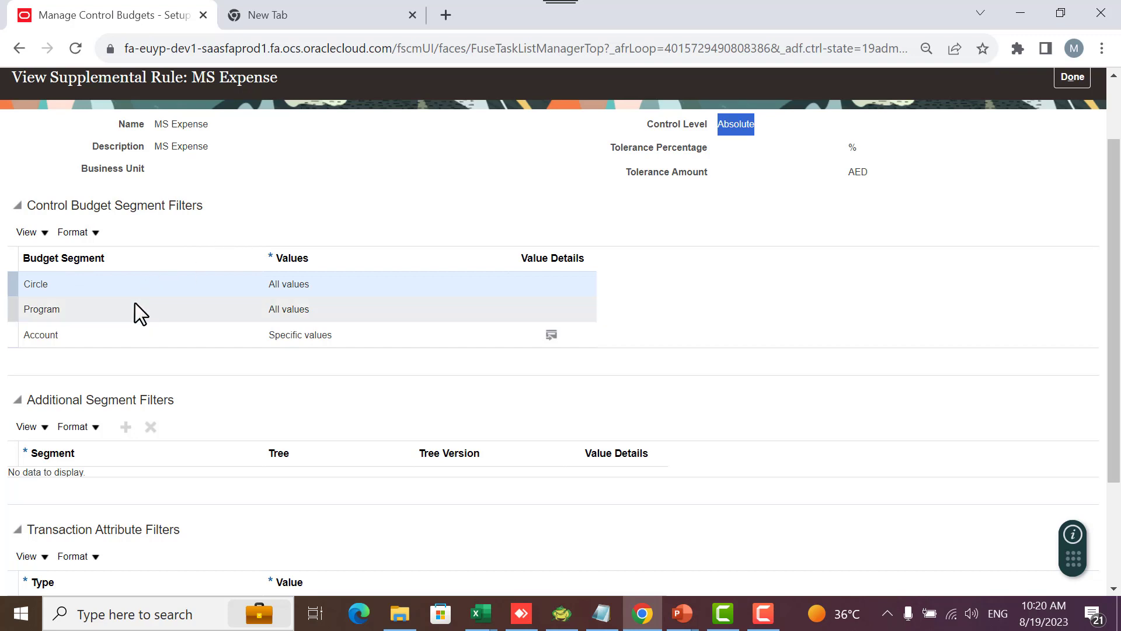
pyautogui.click(130, 284)
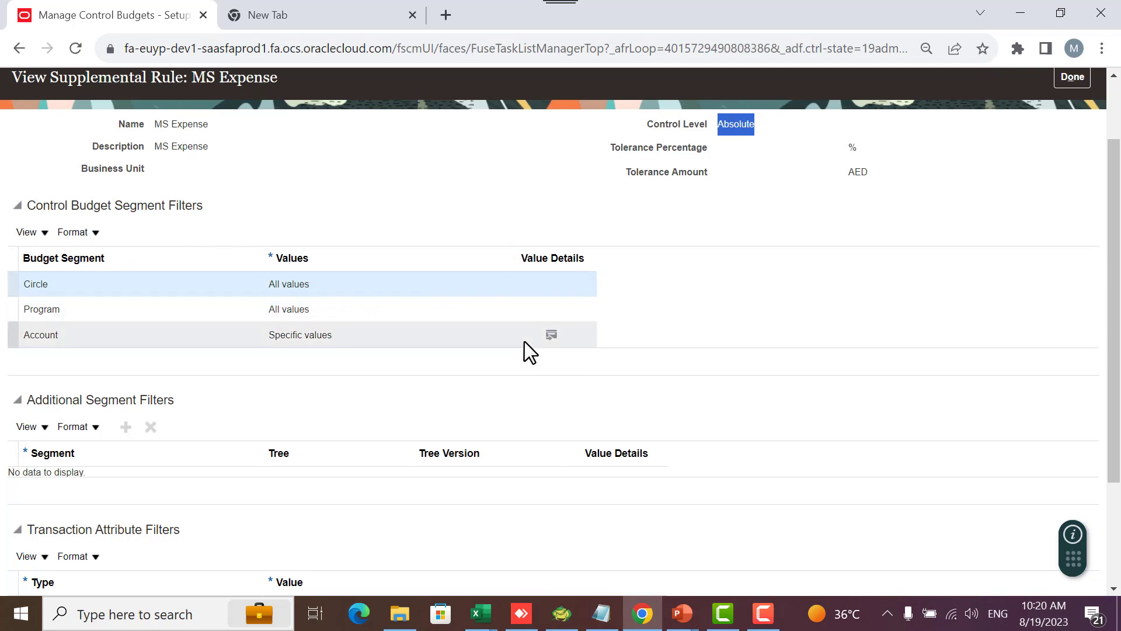
pyautogui.click(244, 337)
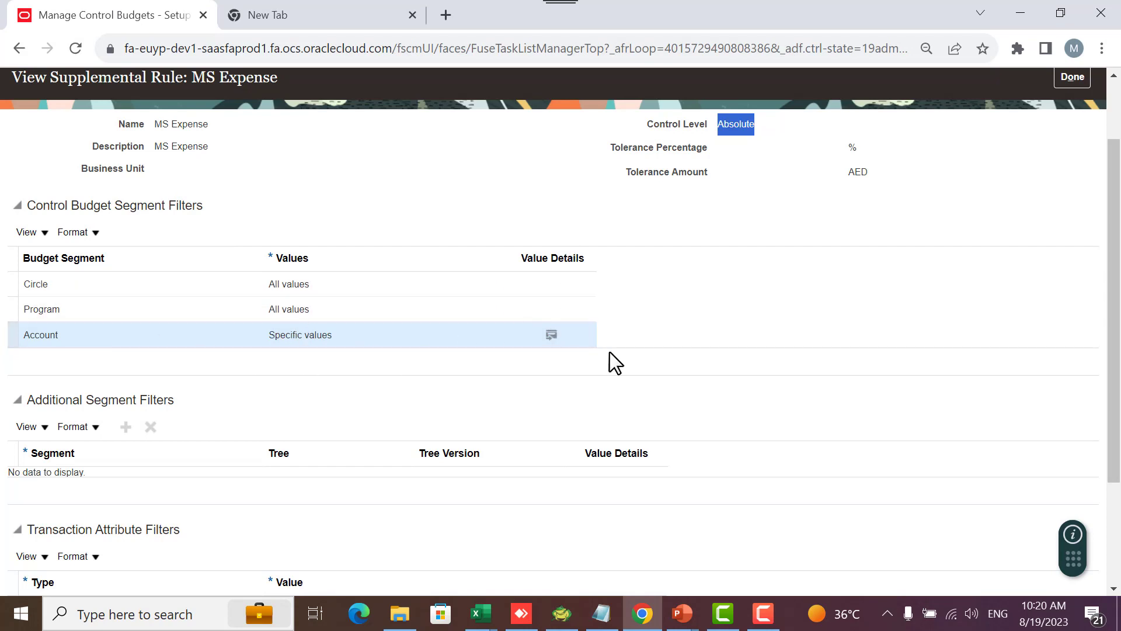
# Look through the specific values of the Account segment in the MS Expense rule, and close the value details
pyautogui.click(551, 335)
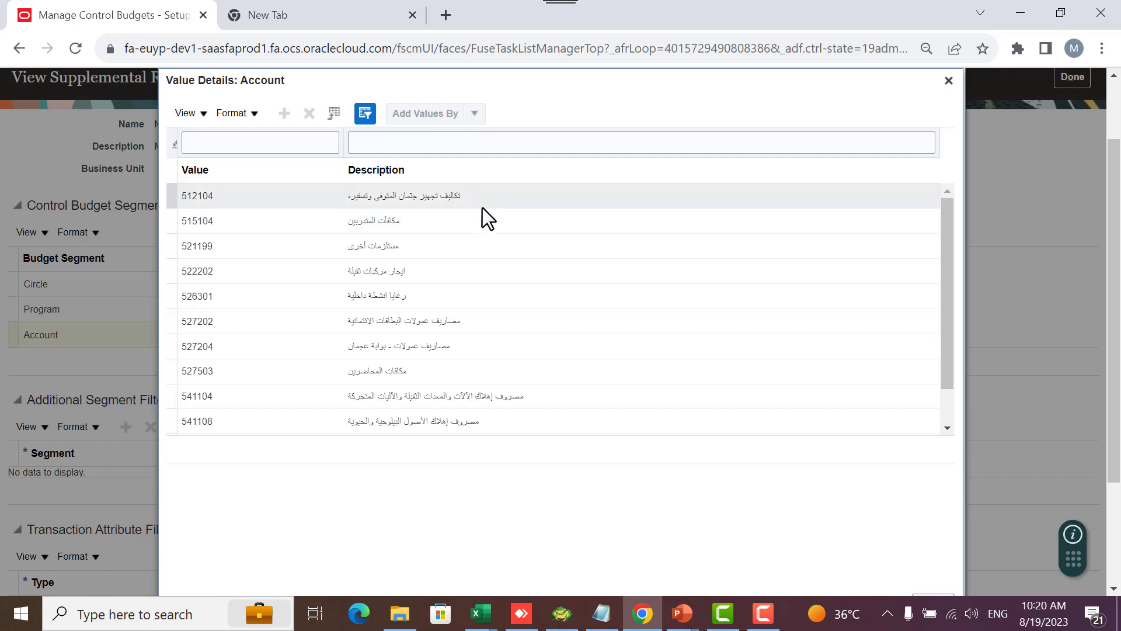
pyautogui.scroll(-5, 483, 208)
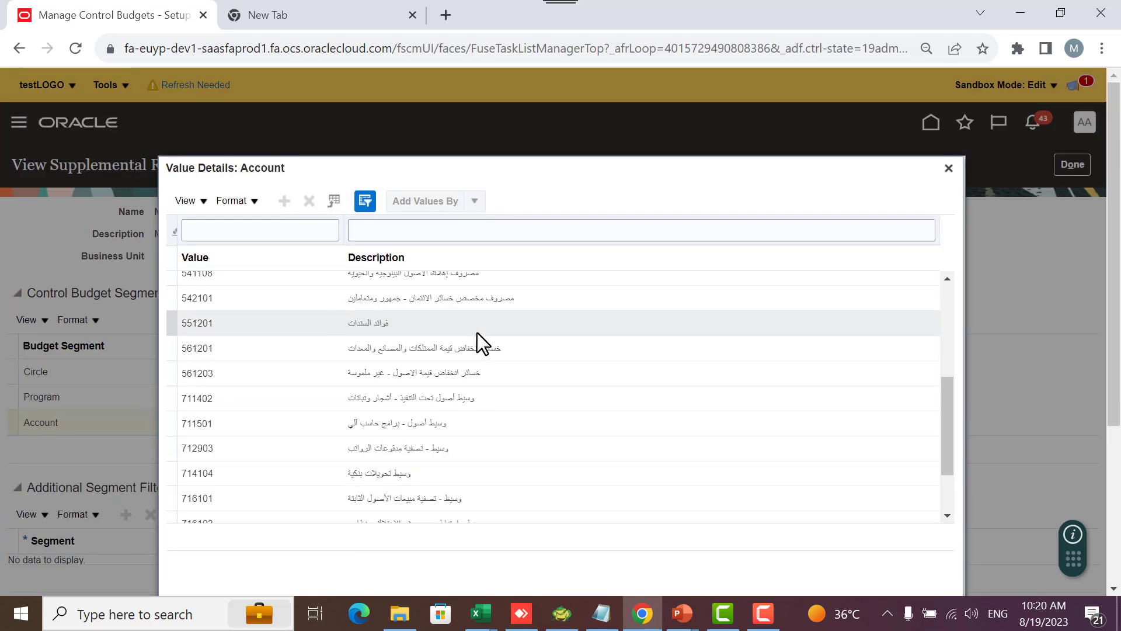
pyautogui.scroll(3, 549, 363)
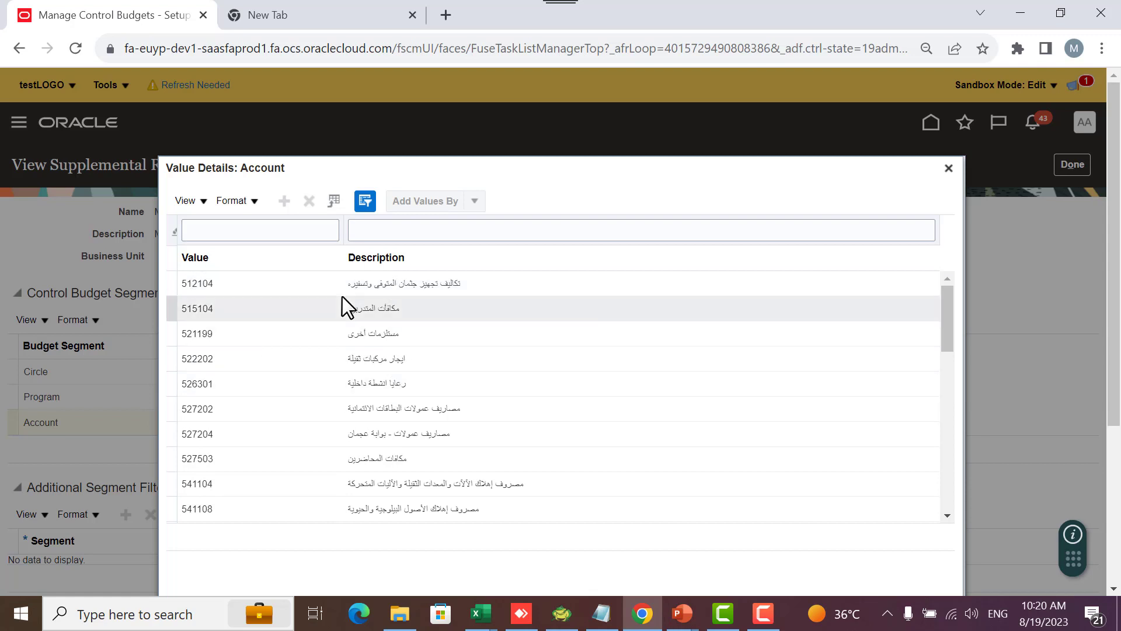
pyautogui.scroll(-4, 378, 366)
pyautogui.scroll(4, 380, 323)
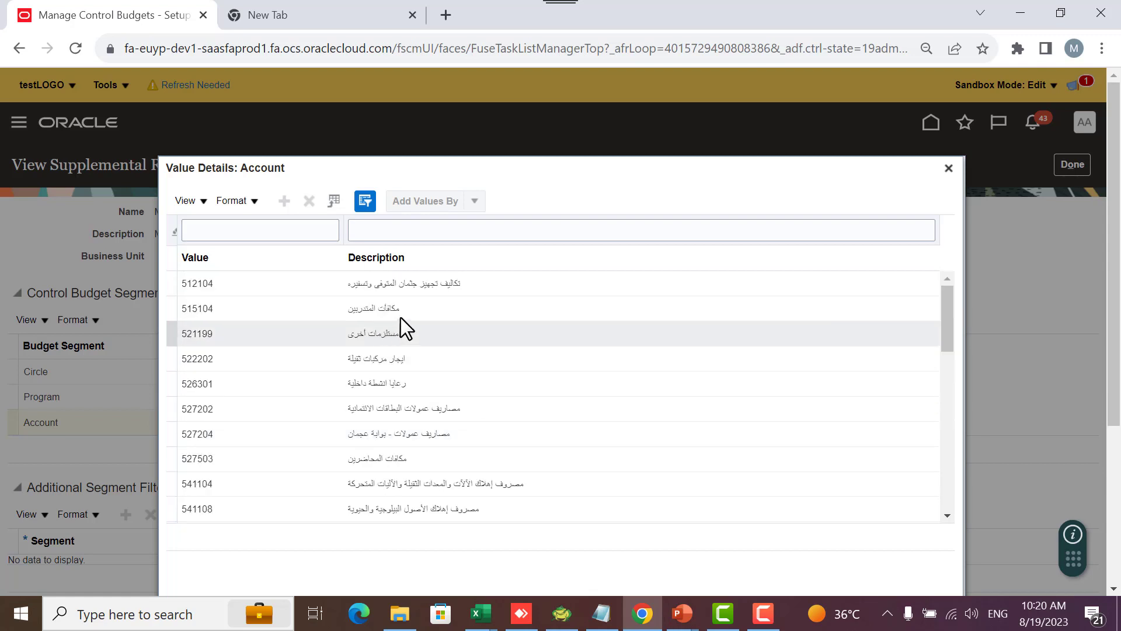
pyautogui.click(949, 169)
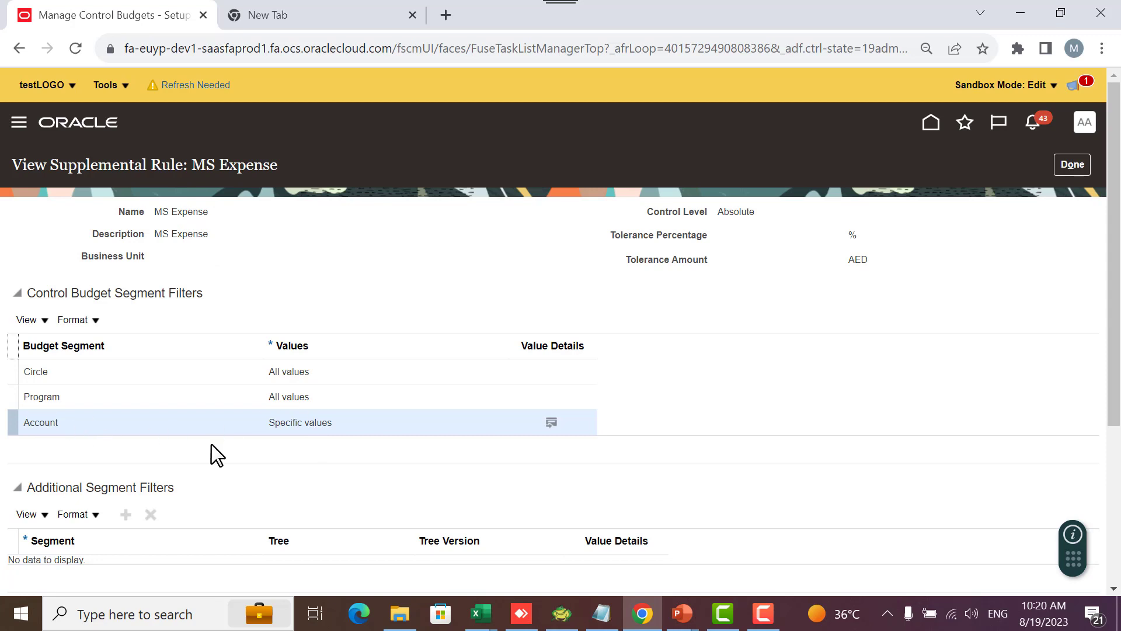
# Review the transaction attribute filters and control level of MS Expense, and return to the control budget
pyautogui.scroll(-4, 709, 408)
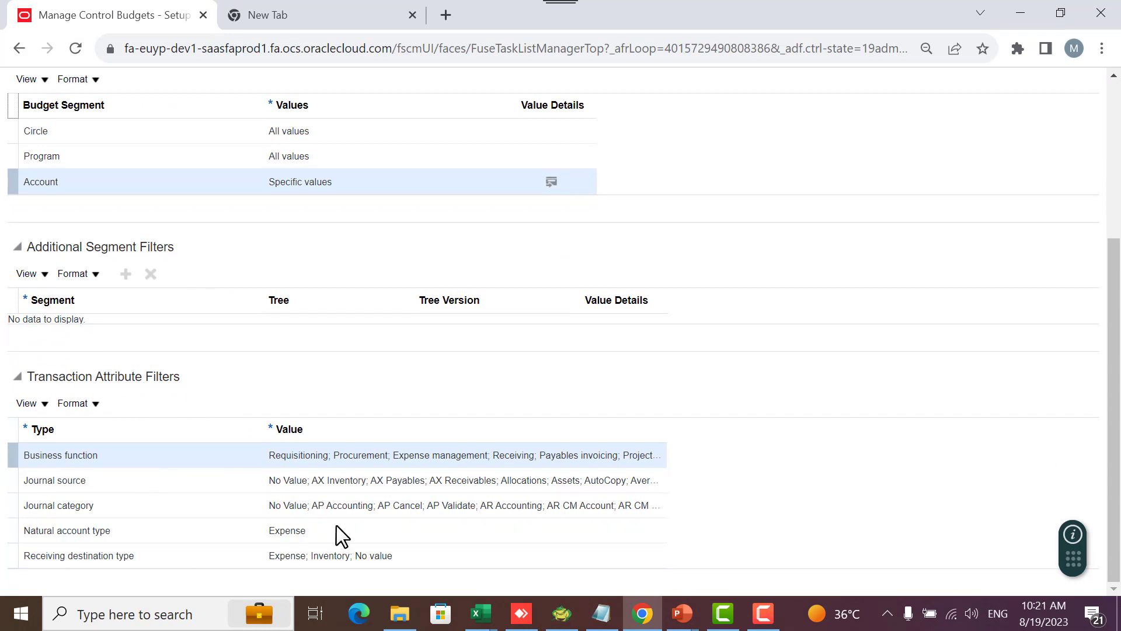
pyautogui.scroll(5, 690, 366)
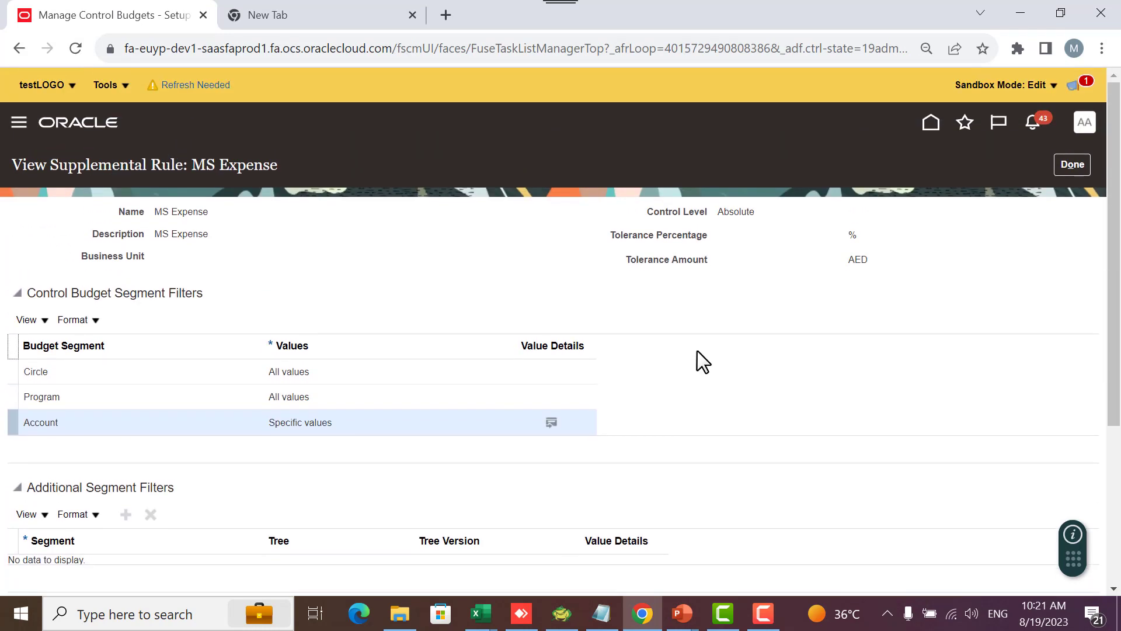
pyautogui.doubleClick(737, 212)
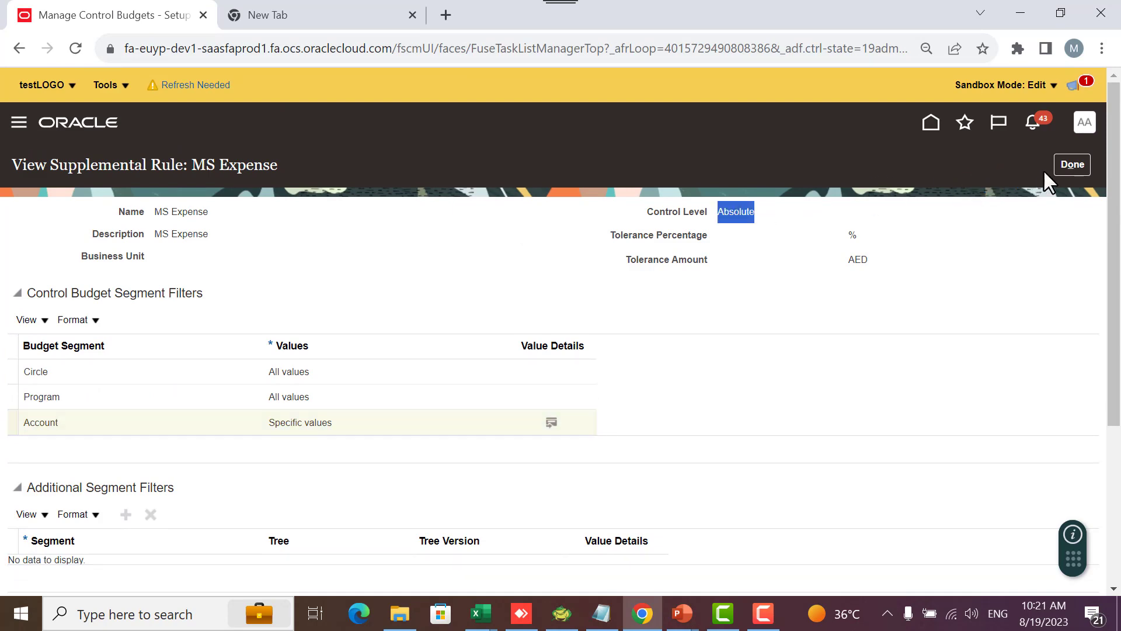
pyautogui.click(1072, 164)
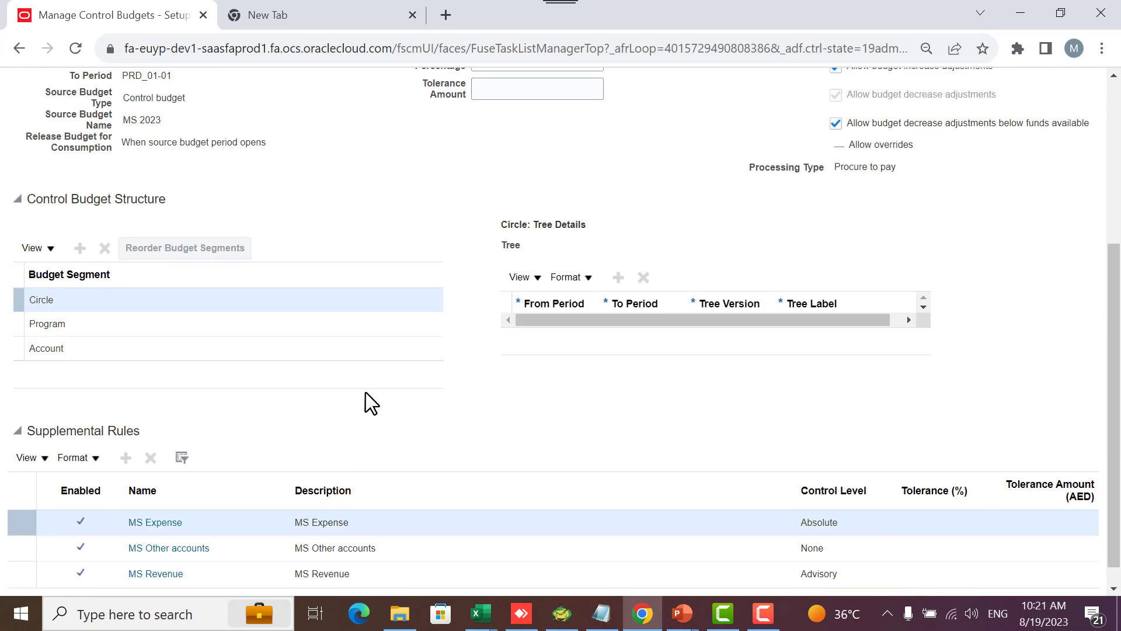
# Open the MS Revenue supplemental rule, and view and close the value details of its Account segment
pyautogui.click(165, 551)
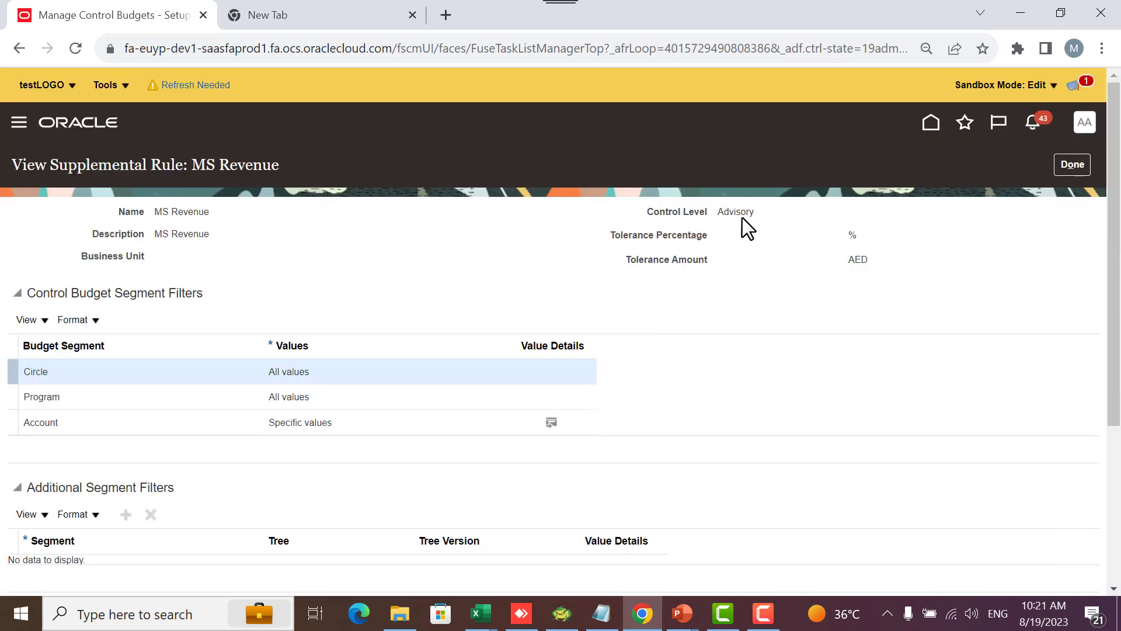
pyautogui.scroll(-3, 732, 320)
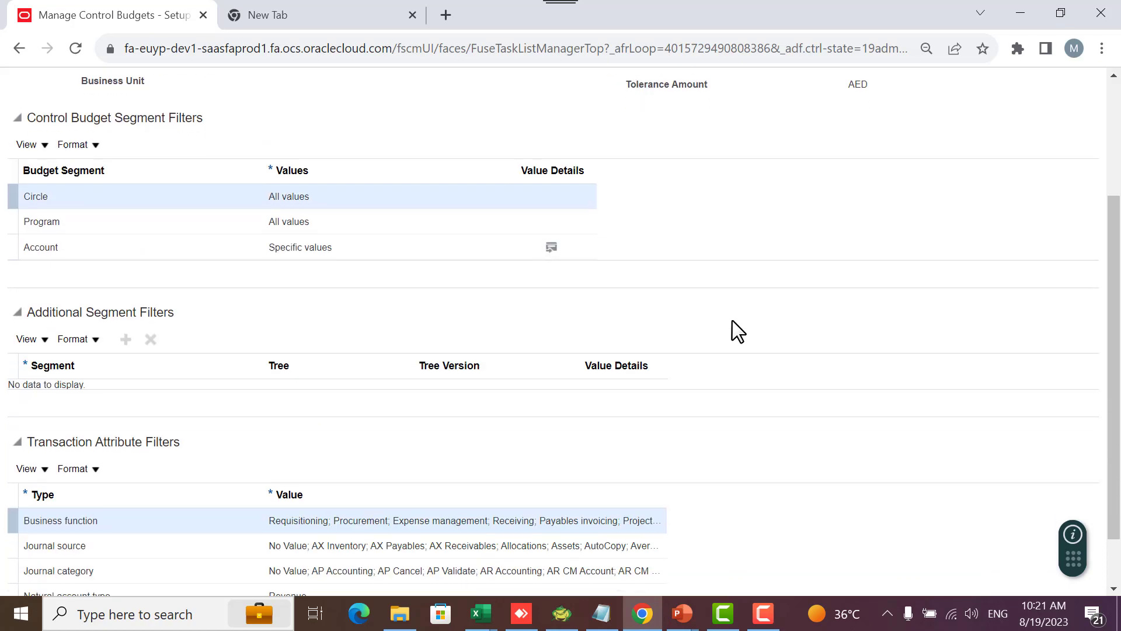
pyautogui.click(114, 246)
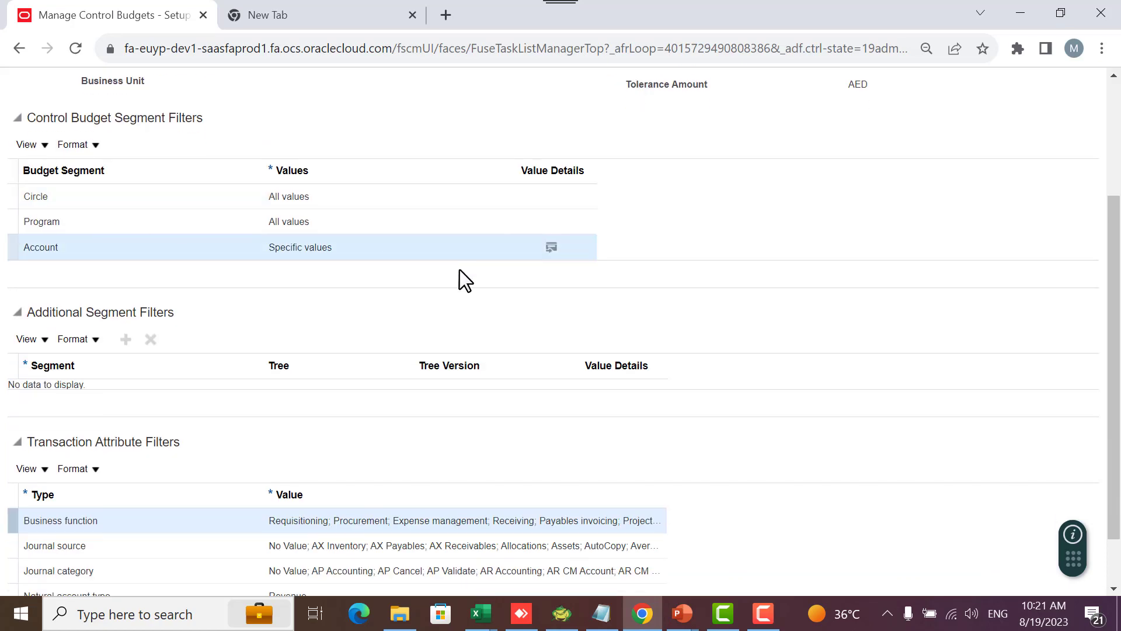
pyautogui.click(551, 250)
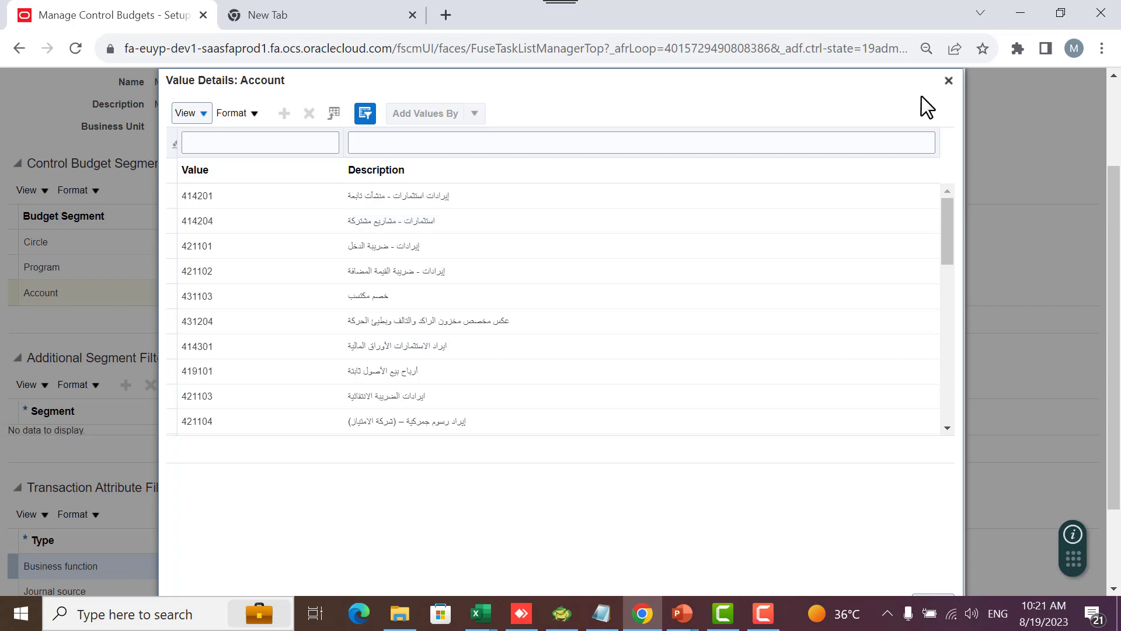
pyautogui.click(948, 81)
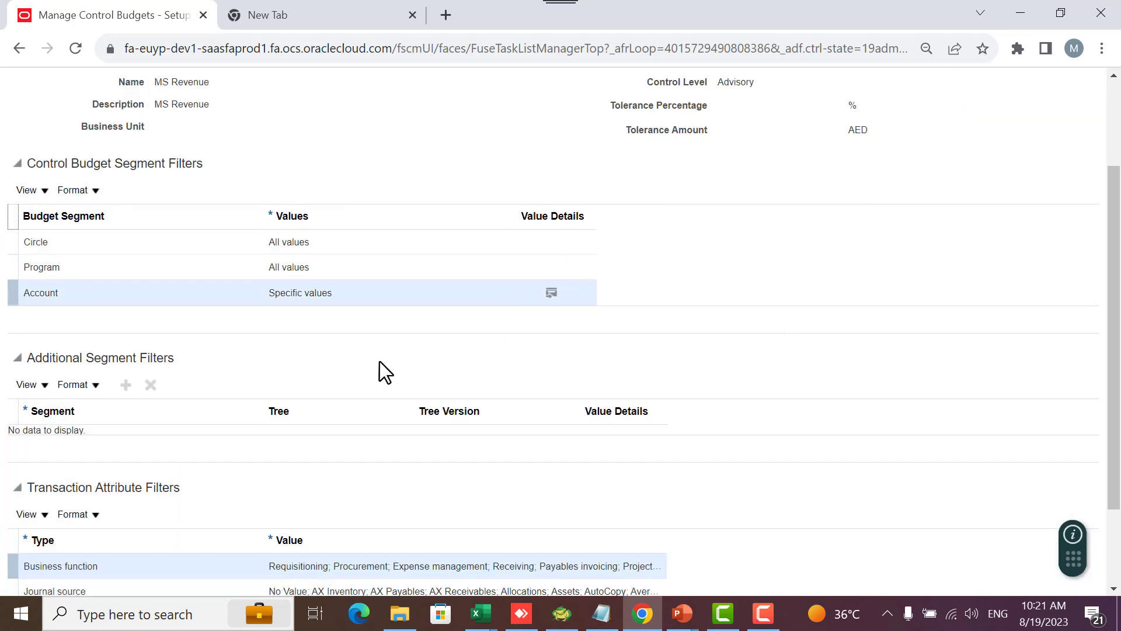
# Close the MS Revenue supplemental rule and open the MS Other accounts rule of the control budget
pyautogui.scroll(3, 353, 344)
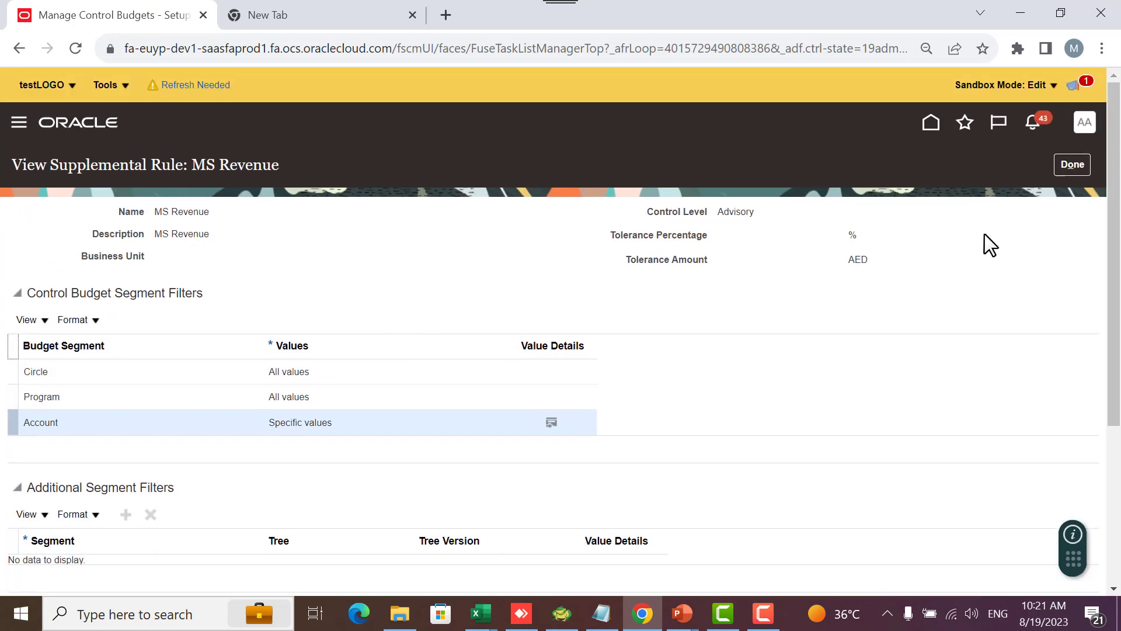
pyautogui.click(1070, 163)
pyautogui.scroll(-5, 593, 323)
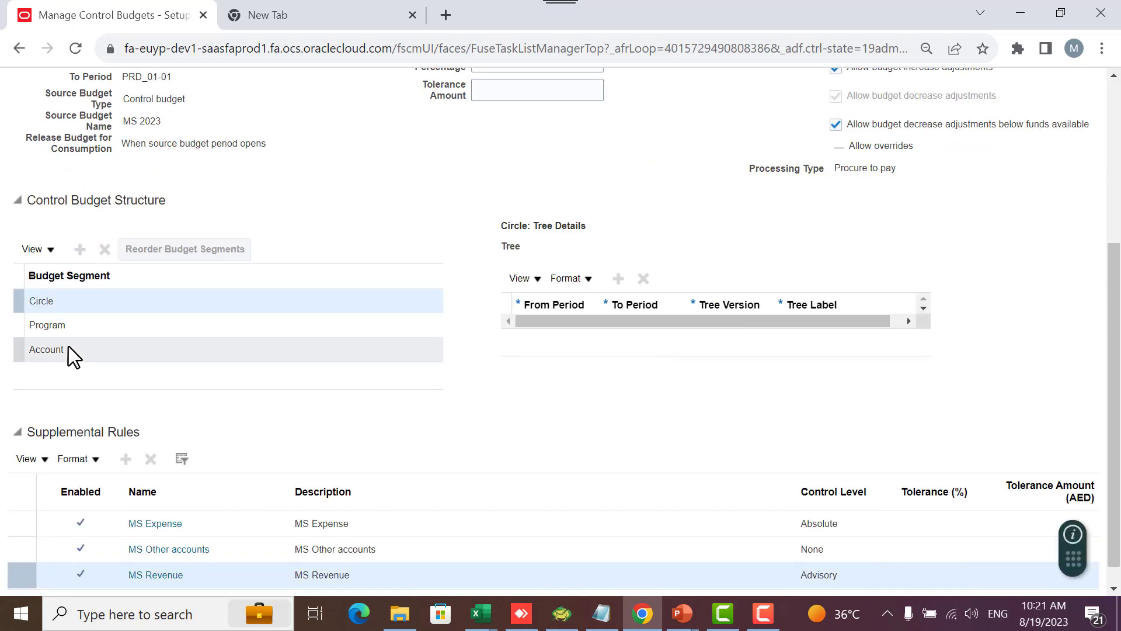
pyautogui.scroll(-1, 262, 444)
pyautogui.click(350, 523)
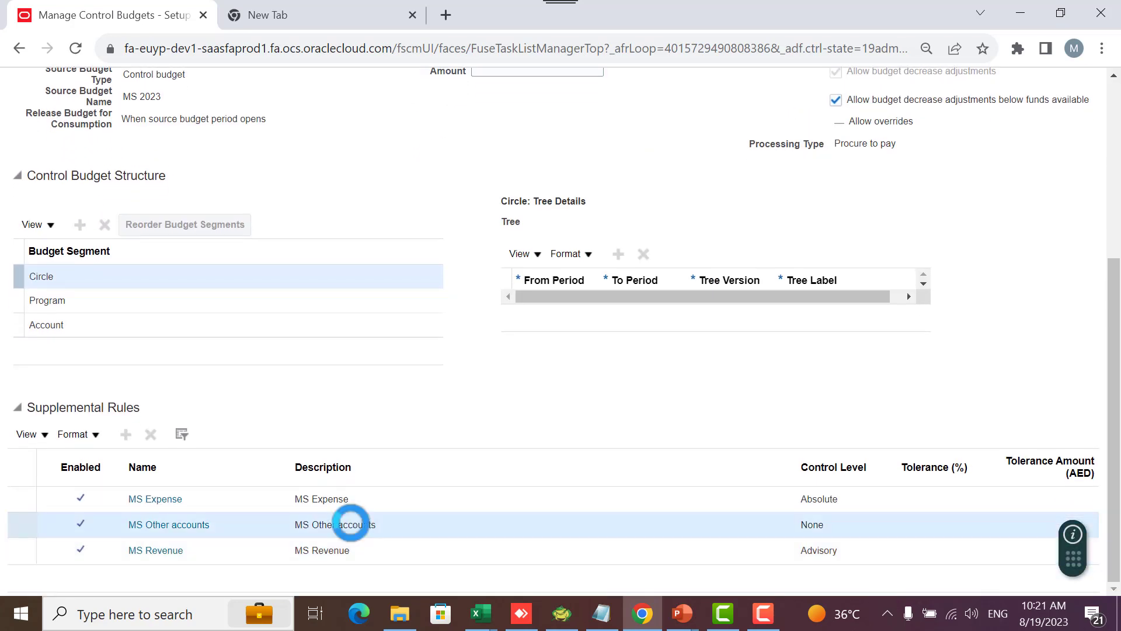
pyautogui.click(184, 525)
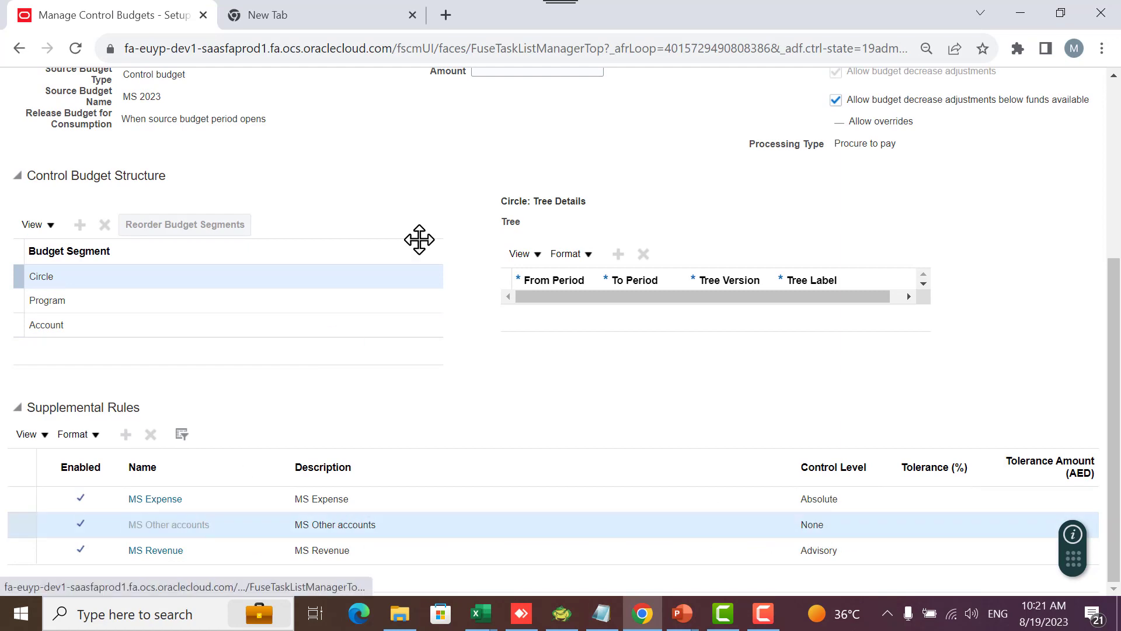
# Check the budget segment filters and control level of the MS Other accounts rule, and return to the control budget
pyautogui.scroll(-3, 400, 260)
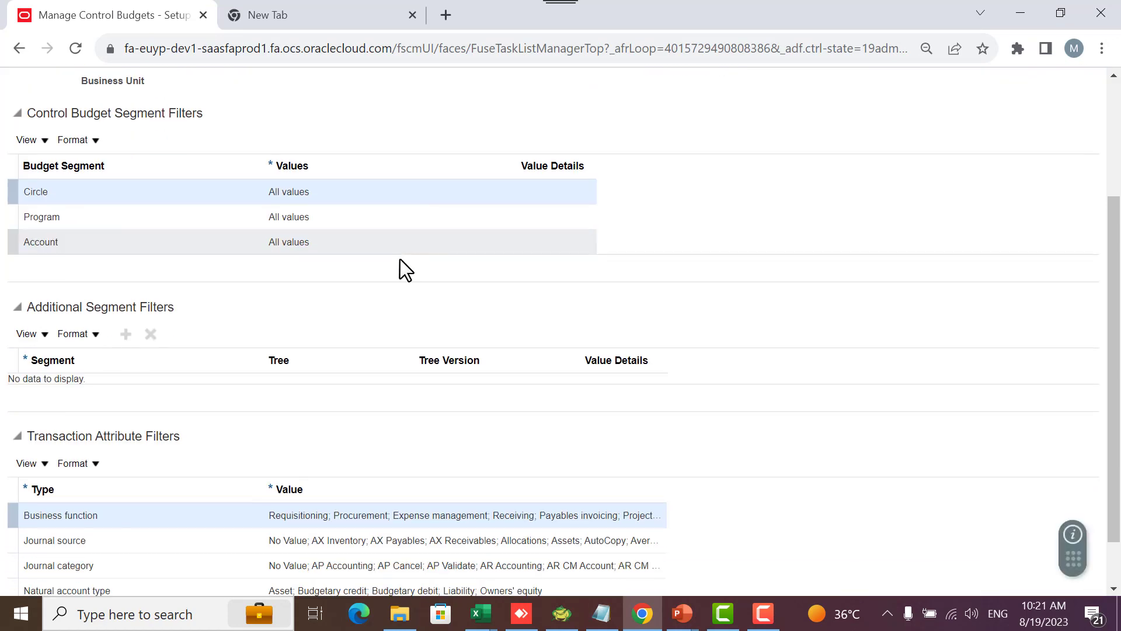
pyautogui.click(232, 241)
pyautogui.scroll(3, 635, 274)
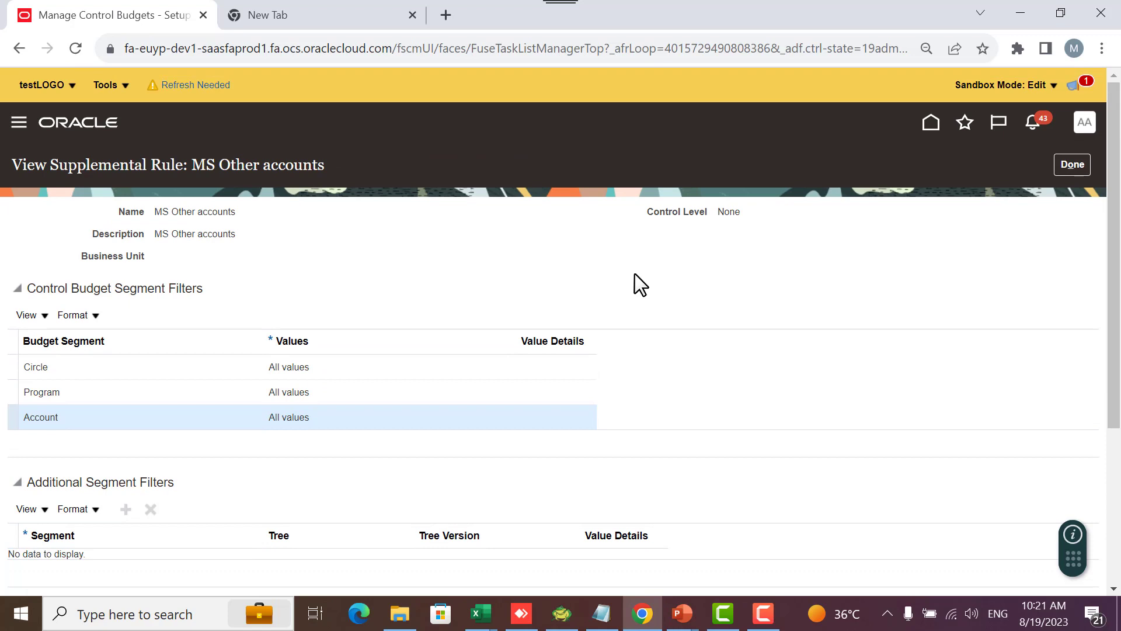
pyautogui.doubleClick(730, 216)
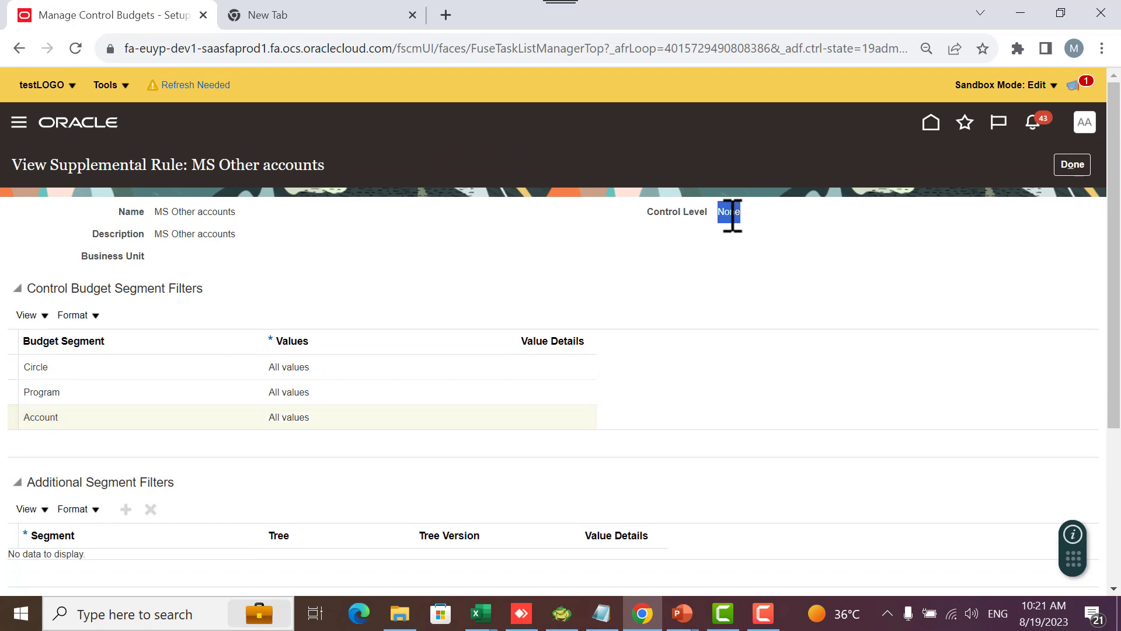
pyautogui.click(1056, 163)
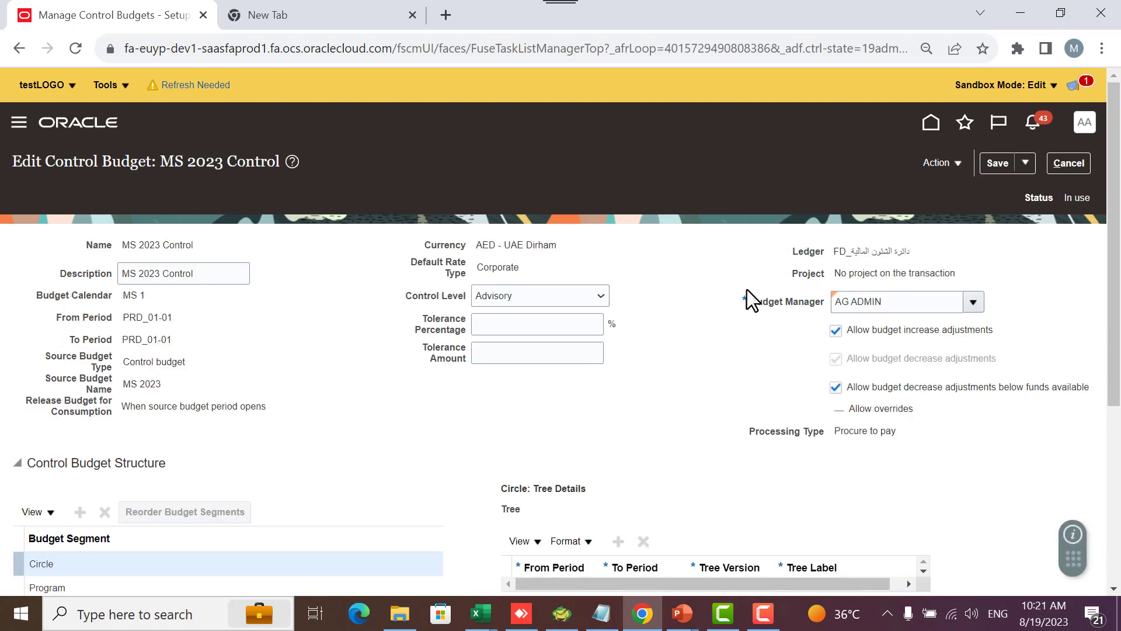
# Review the supplemental rules list of MS 2023 Control together with its source budget type and source budget name
pyautogui.scroll(-5, 712, 303)
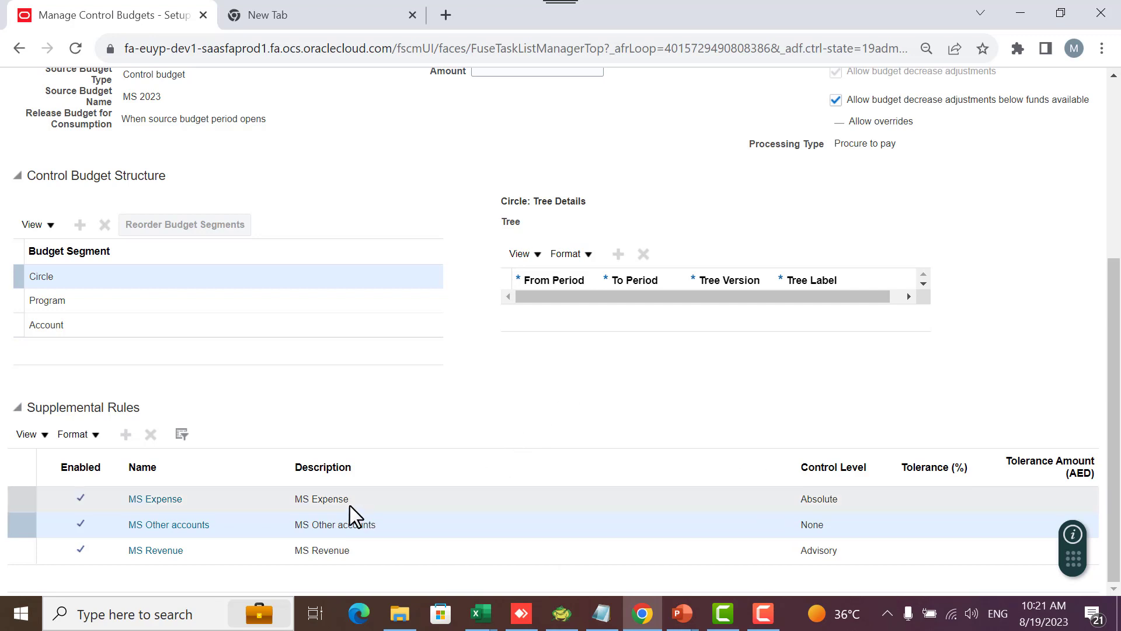
pyautogui.click(529, 496)
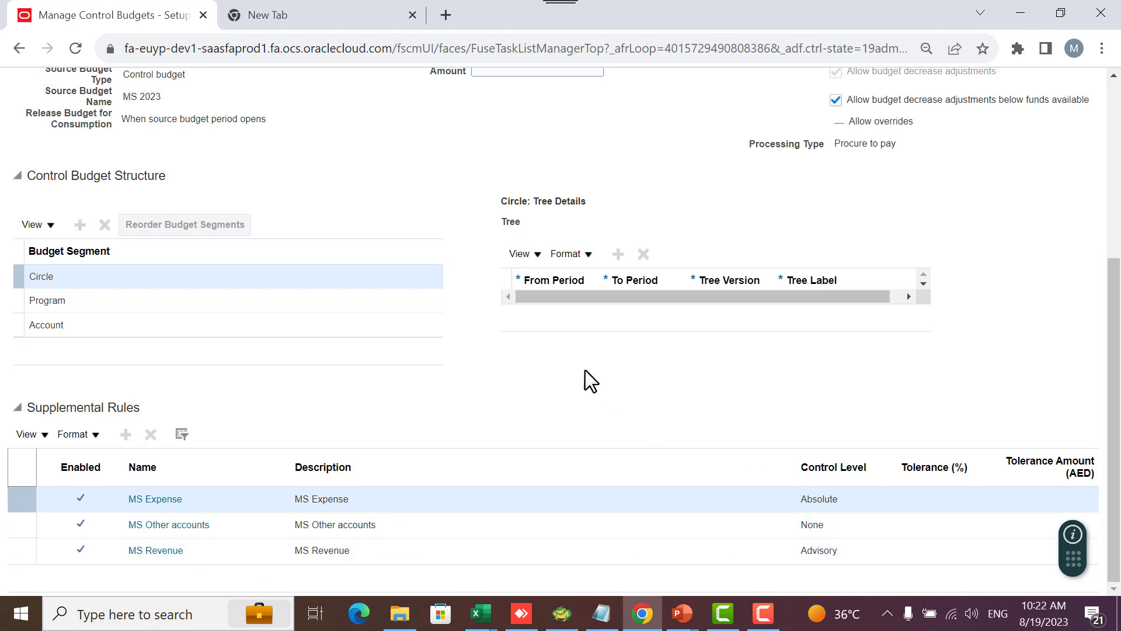
pyautogui.scroll(5, 585, 370)
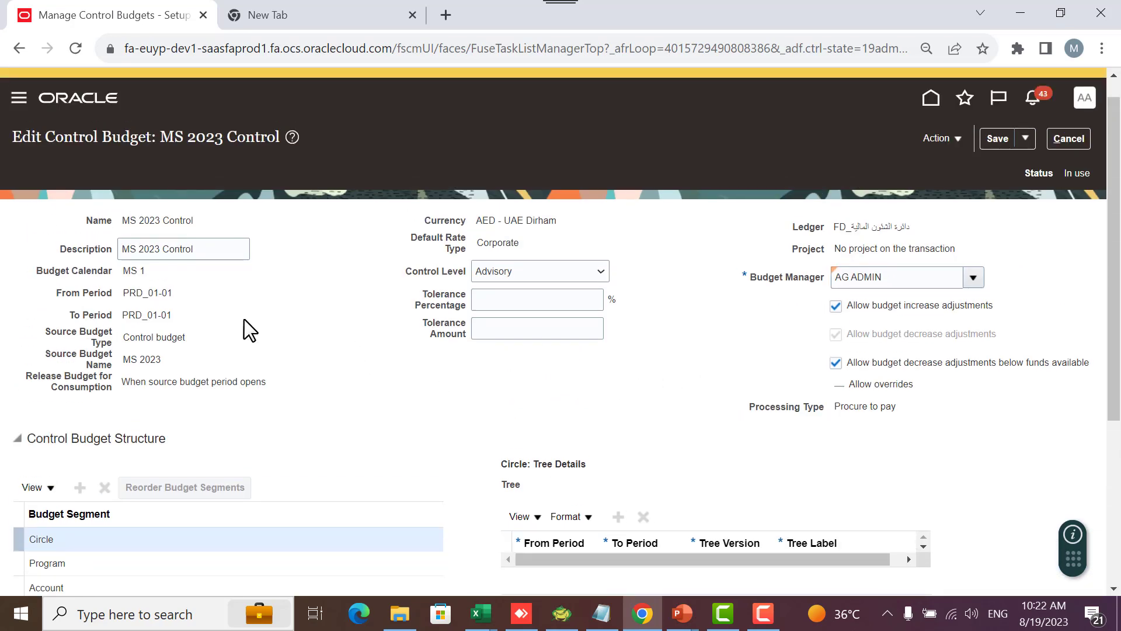
pyautogui.tripleClick(166, 338)
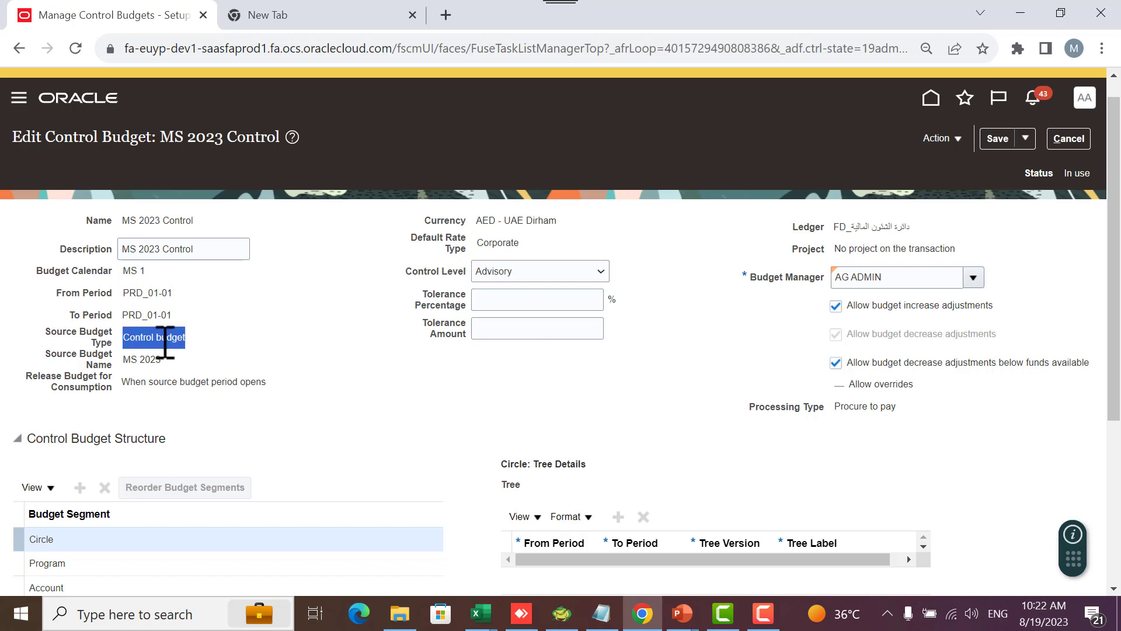
pyautogui.tripleClick(146, 359)
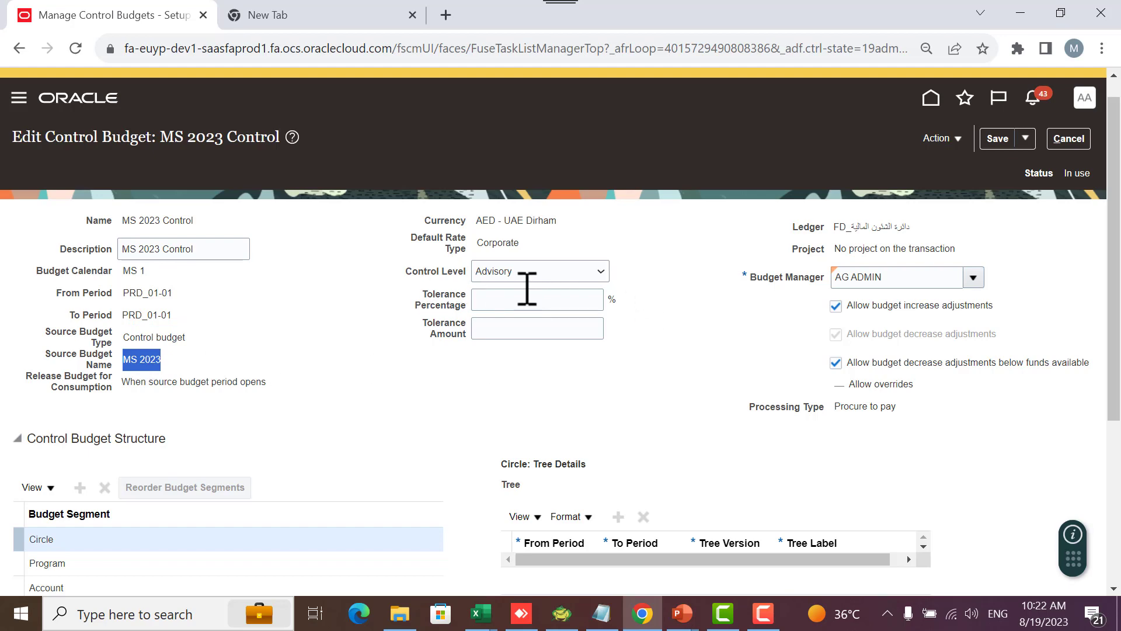
pyautogui.scroll(-5, 483, 391)
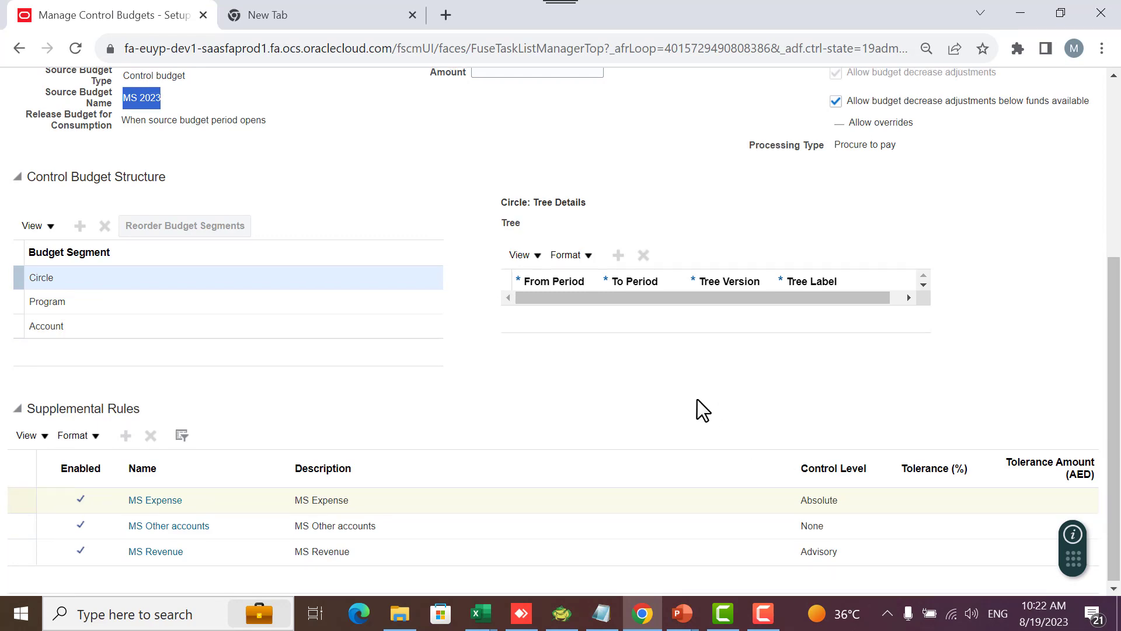
pyautogui.scroll(5, 692, 385)
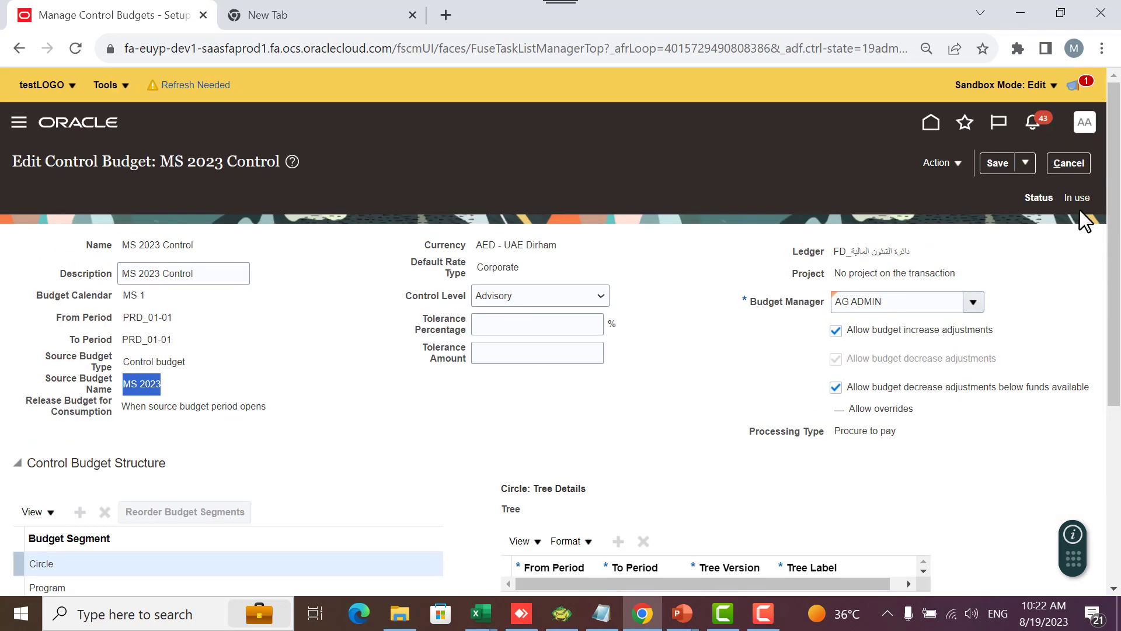
# Check which actions are available for the MS 2023 Control budget in its current status, without applying any
pyautogui.click(961, 165)
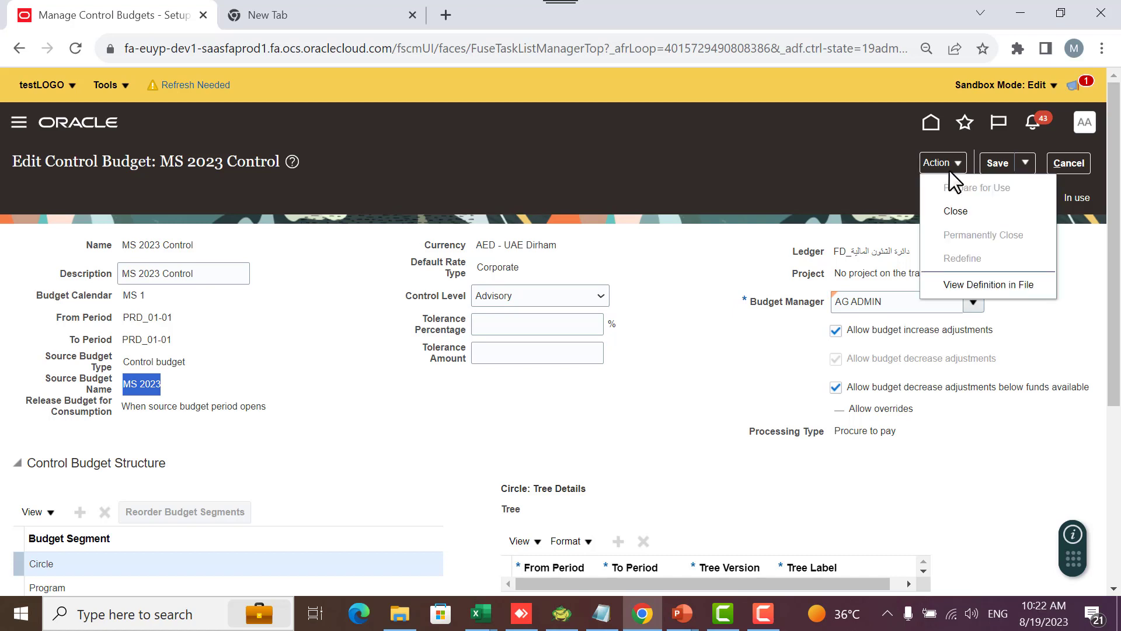
pyautogui.click(1068, 212)
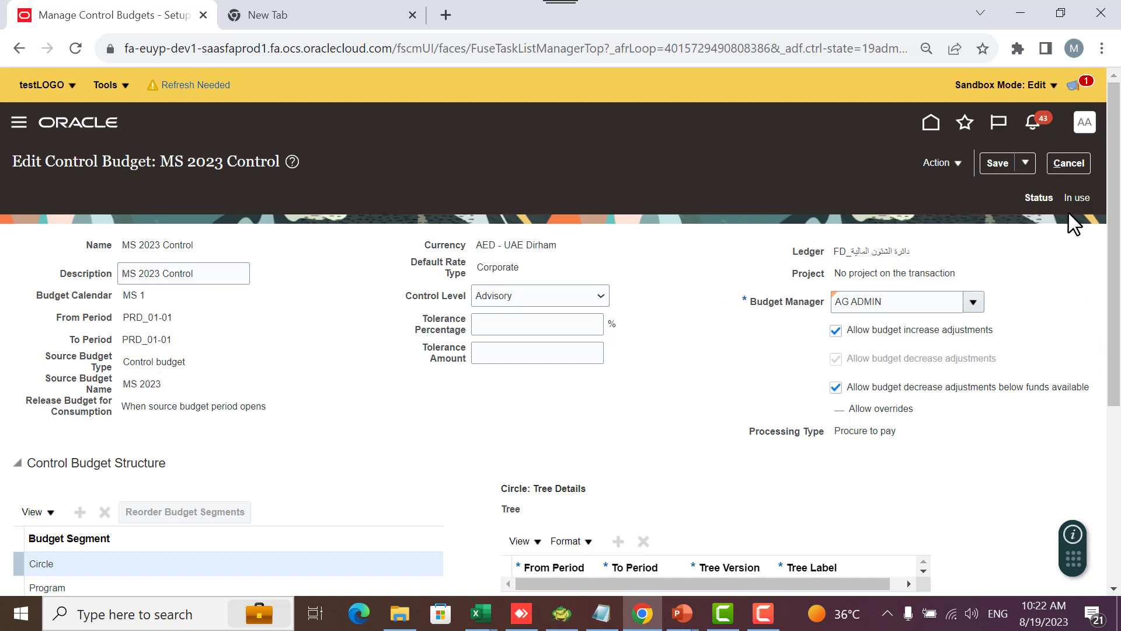
pyautogui.click(957, 166)
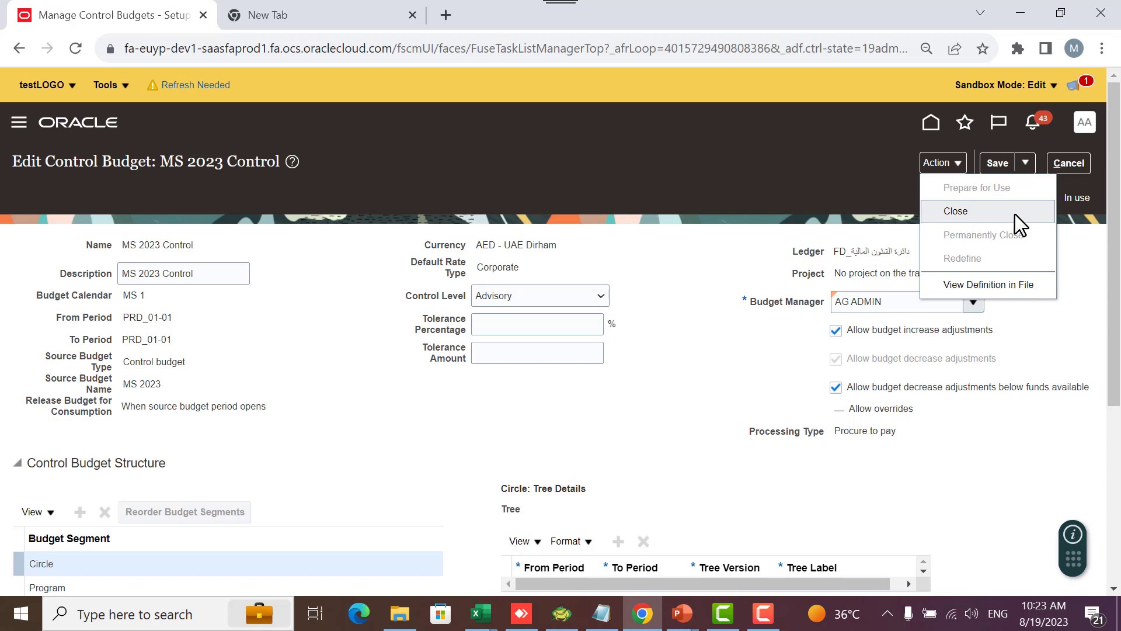
pyautogui.click(1087, 236)
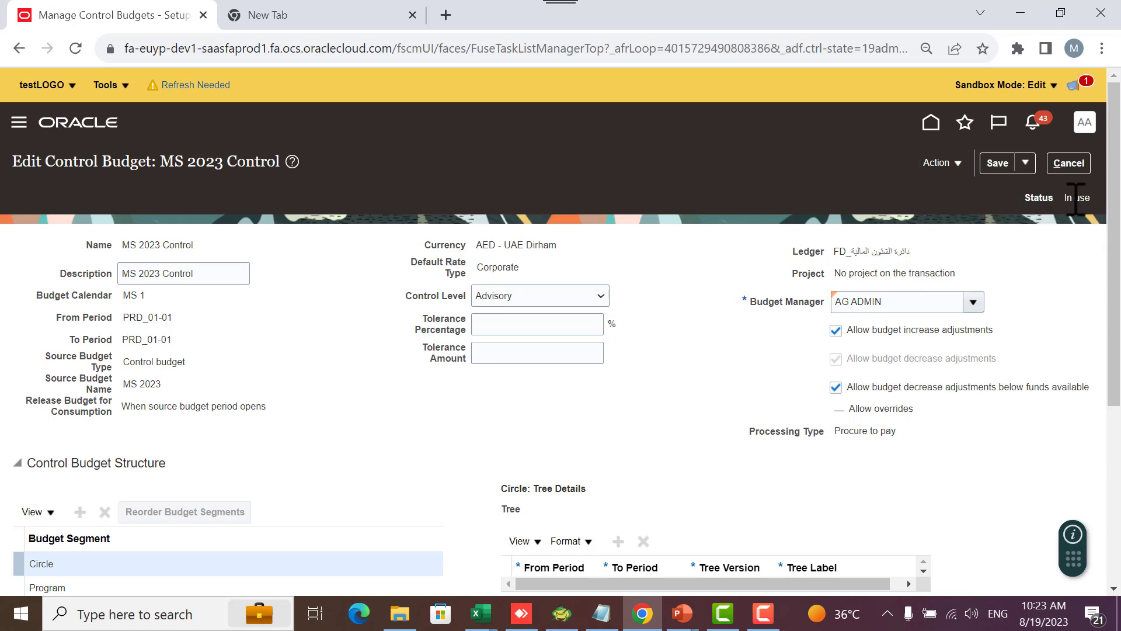
# Cancel editing the MS 2023 Control budget and discard the unsaved changes
pyautogui.click(941, 164)
pyautogui.click(1076, 164)
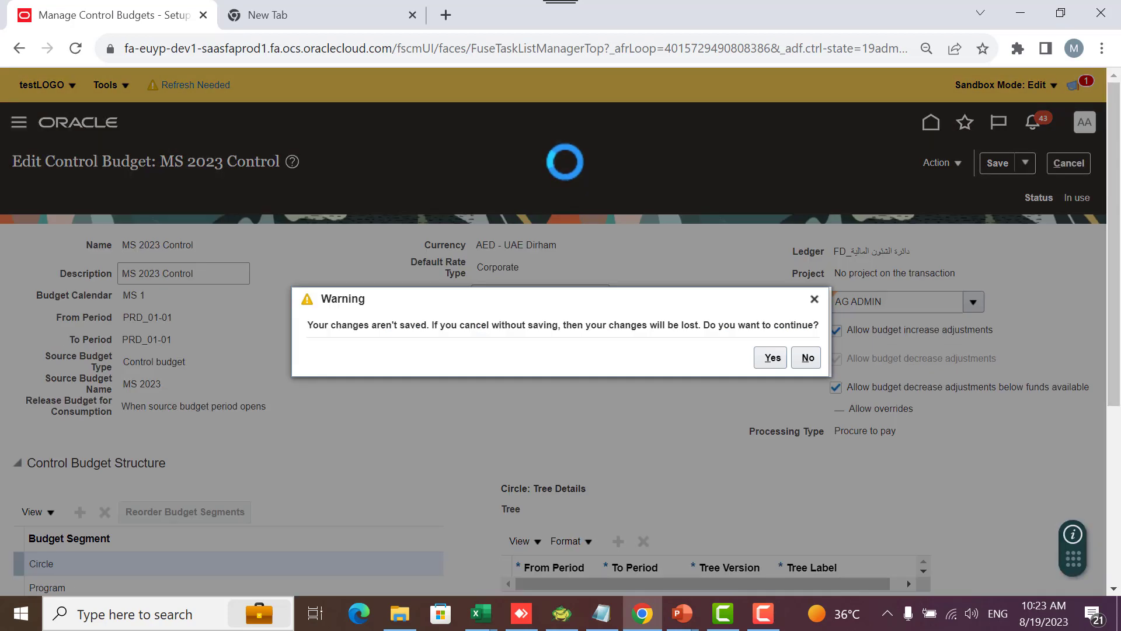
pyautogui.click(769, 357)
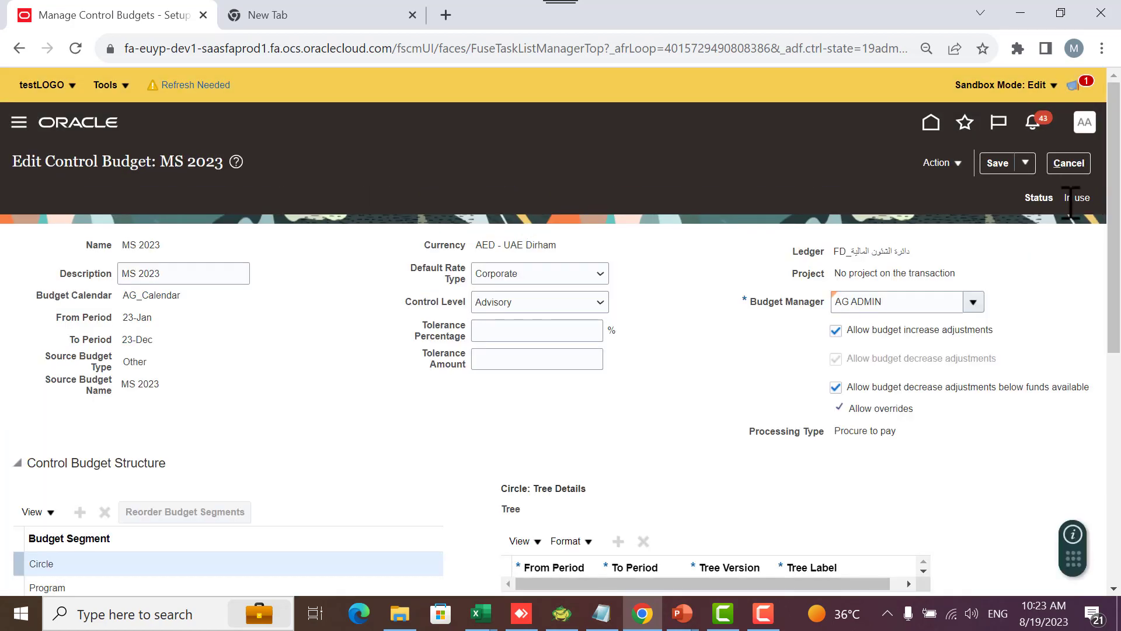
# Close the MS 2023 control budget that is in use and accept the warning about failing budgetary control
pyautogui.click(953, 163)
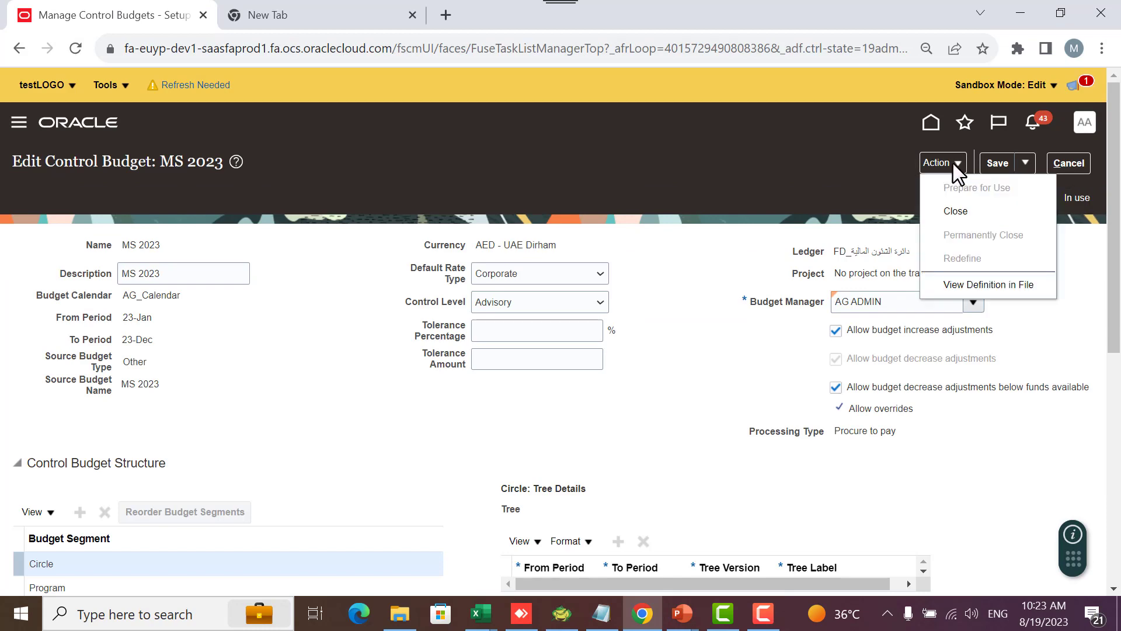
pyautogui.click(961, 211)
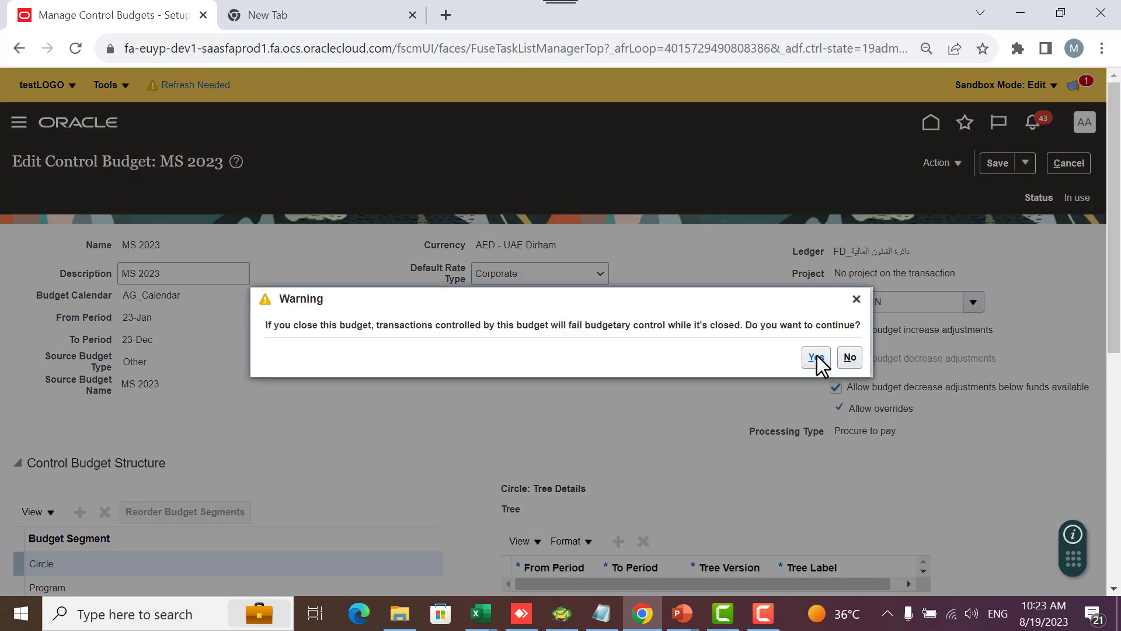
pyautogui.click(817, 358)
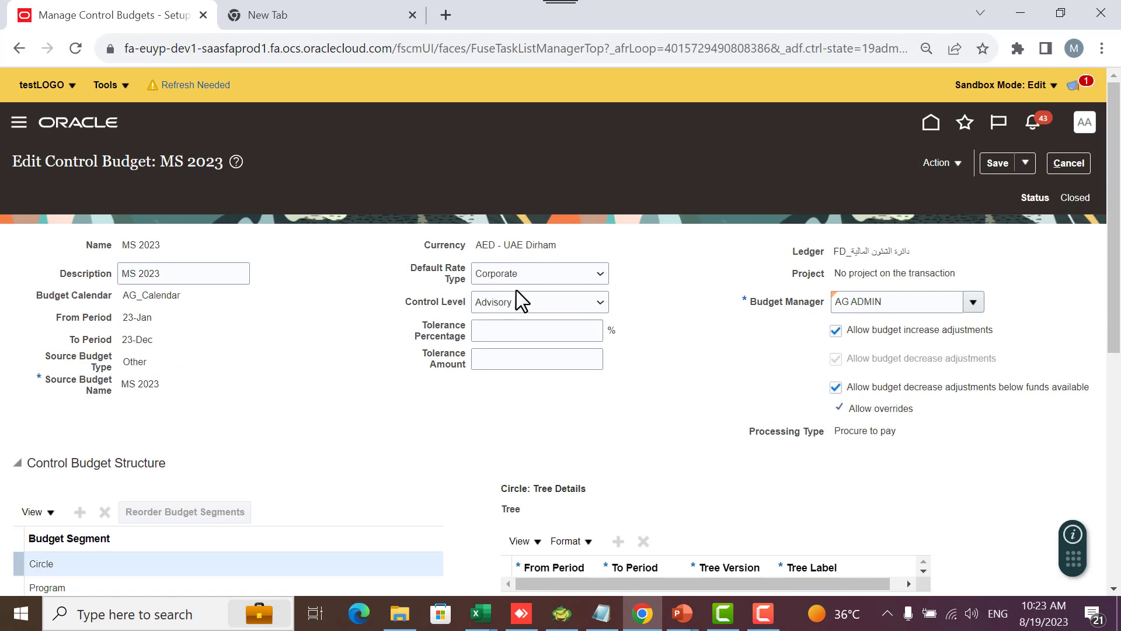
# Check the actions available for the closed MS 2023 budget and the tree details of its Account segment
pyautogui.click(958, 168)
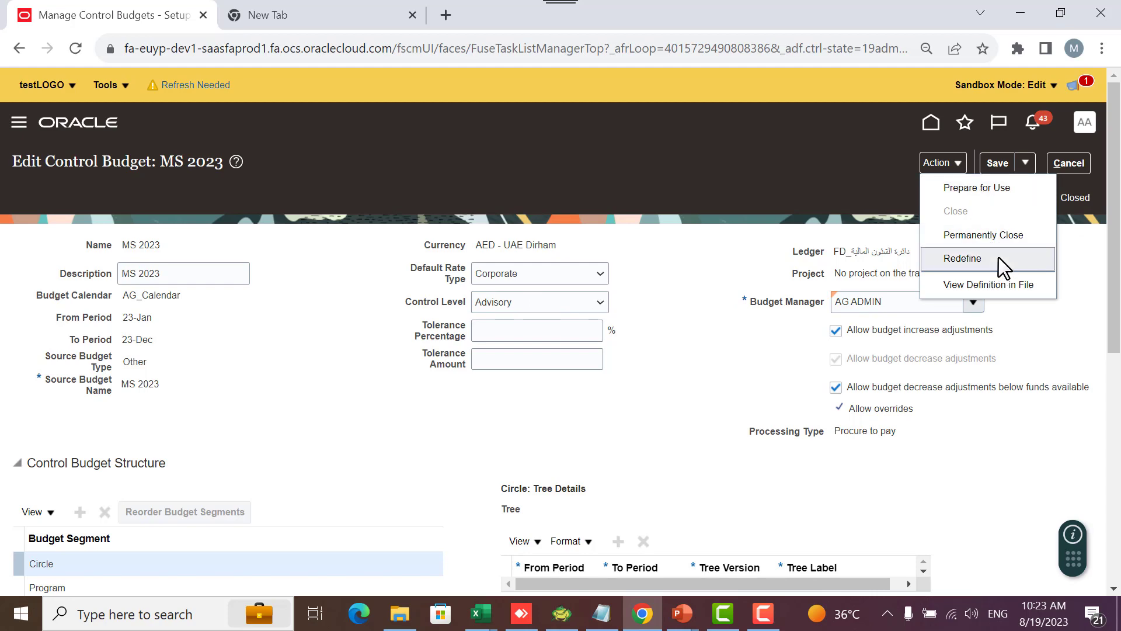
pyautogui.scroll(-3, 674, 336)
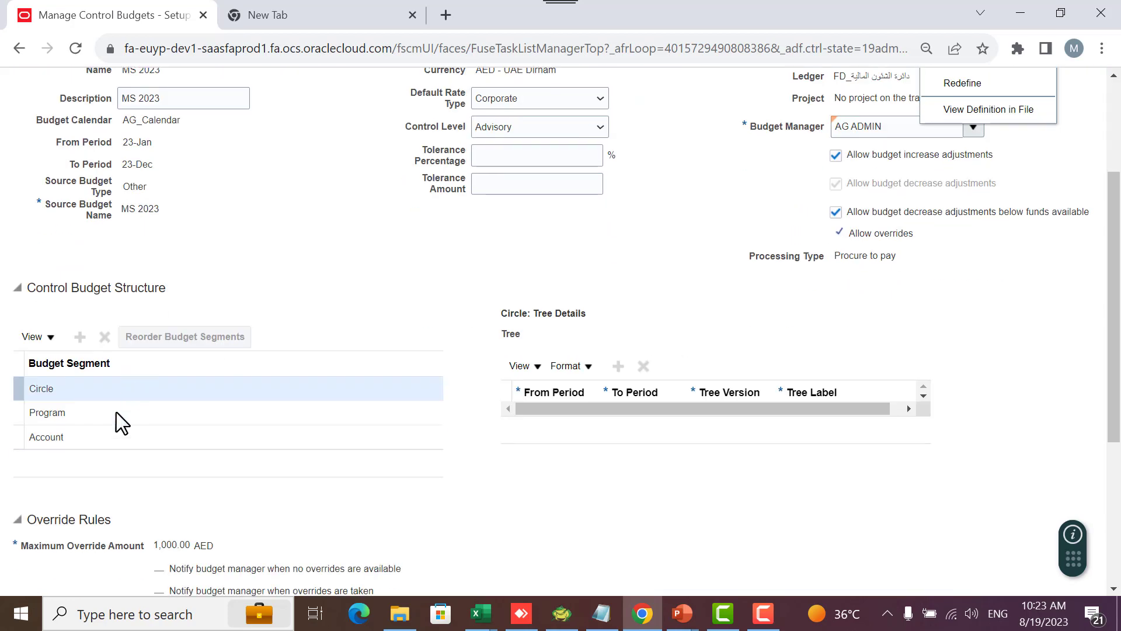
pyautogui.click(117, 435)
pyautogui.scroll(-2, 111, 429)
pyautogui.scroll(5, 935, 199)
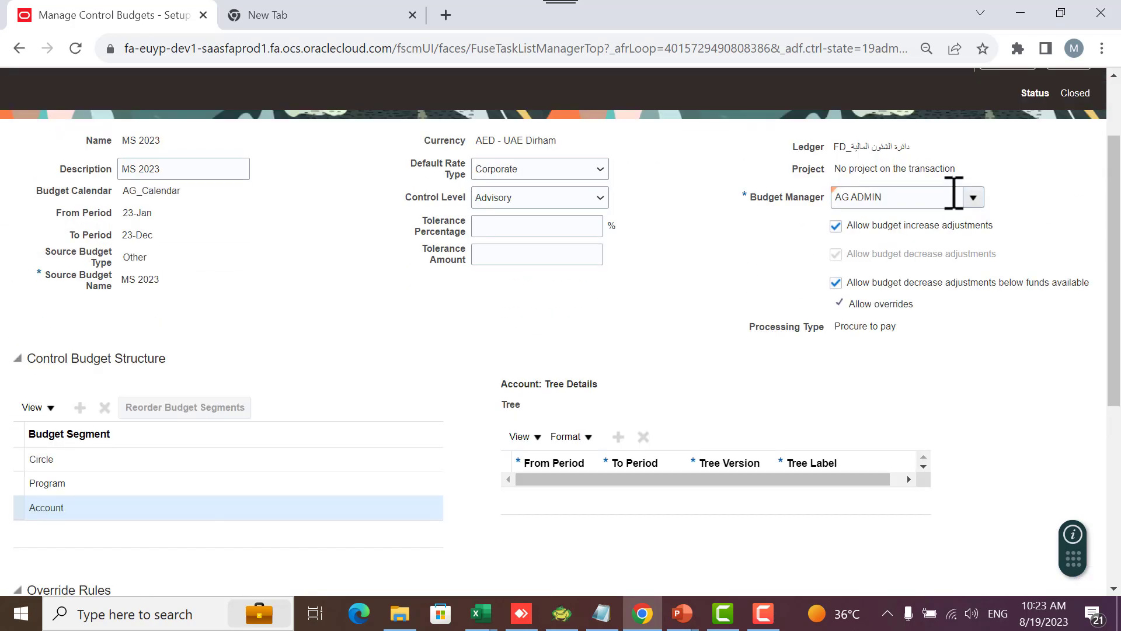
# Prepare the closed MS 2023 control budget for use, accepting the warning and acknowledging the submitted process
pyautogui.click(943, 163)
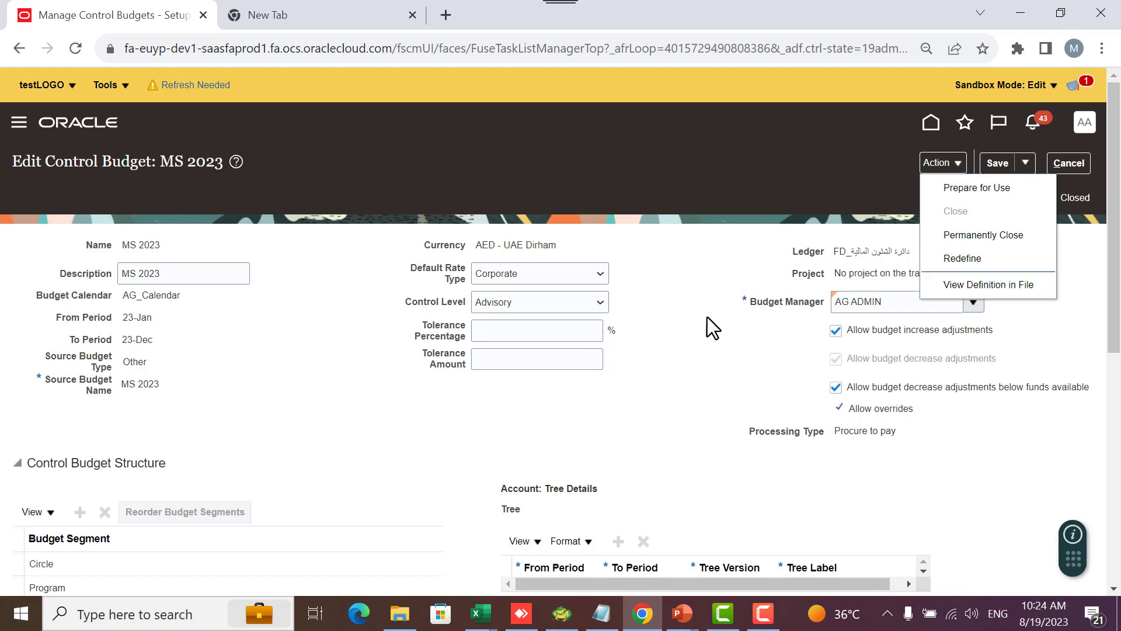
pyautogui.scroll(-5, 520, 350)
pyautogui.scroll(5, 659, 373)
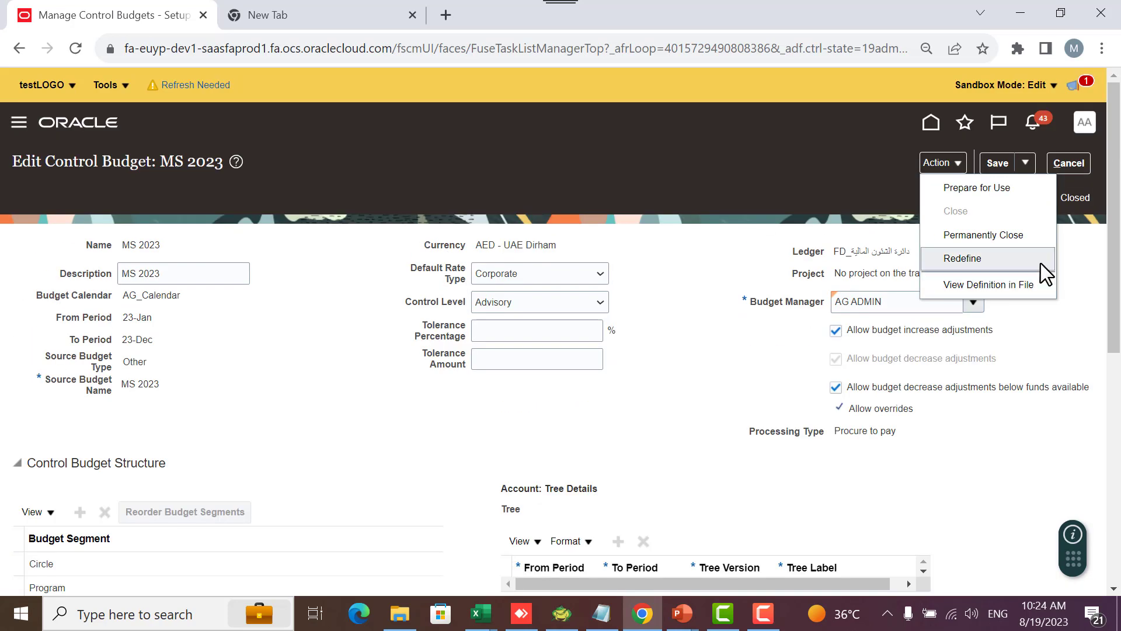
pyautogui.click(958, 186)
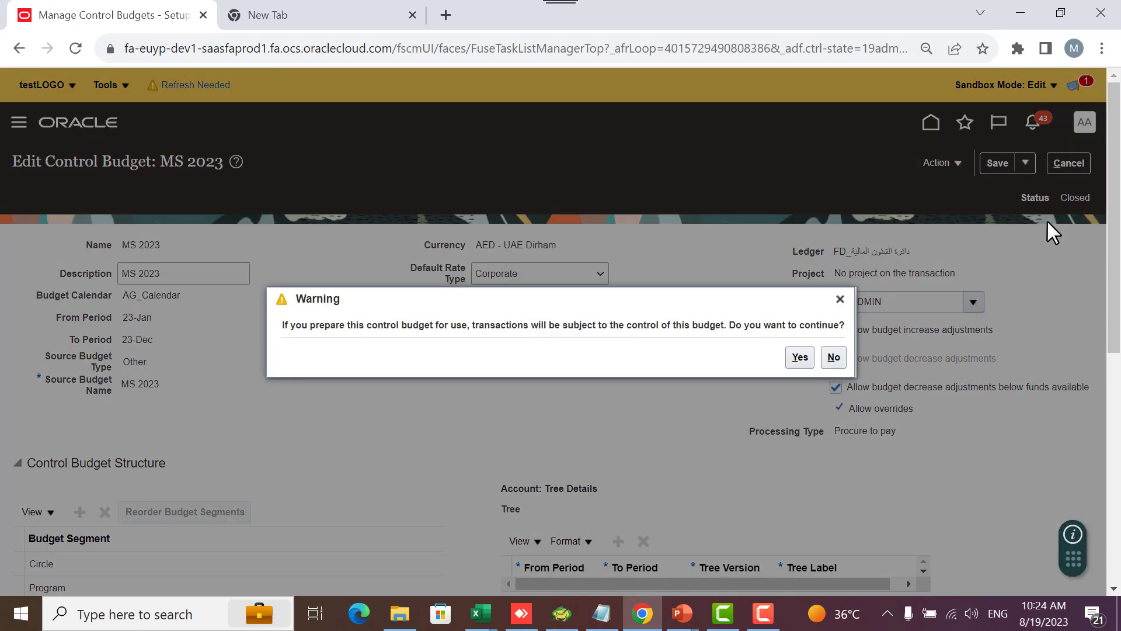
pyautogui.click(800, 357)
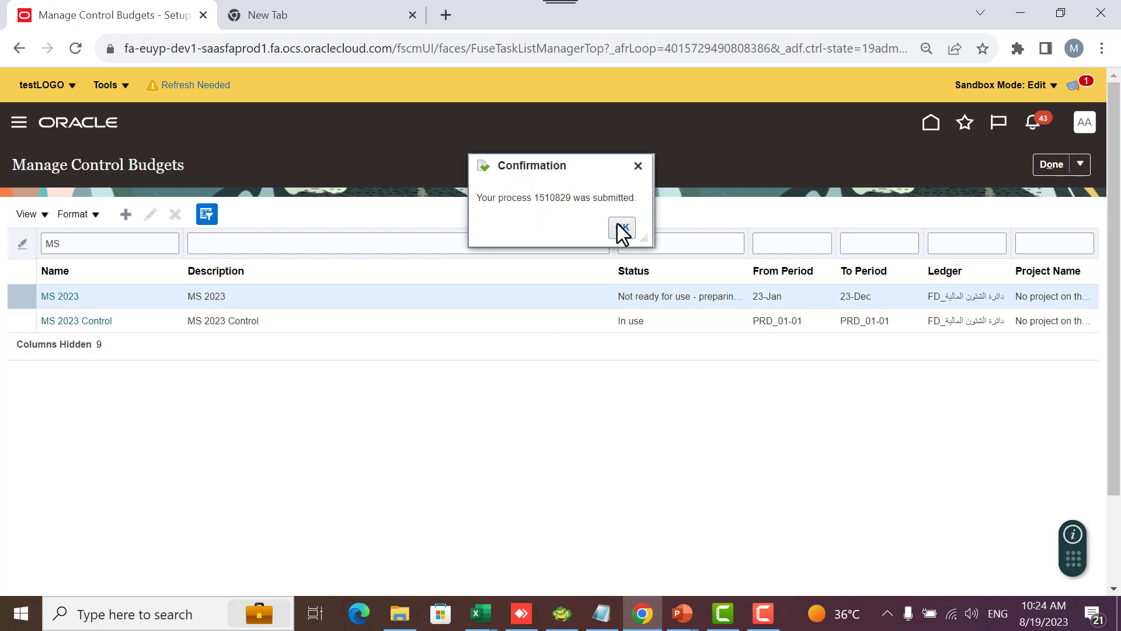
pyautogui.click(622, 227)
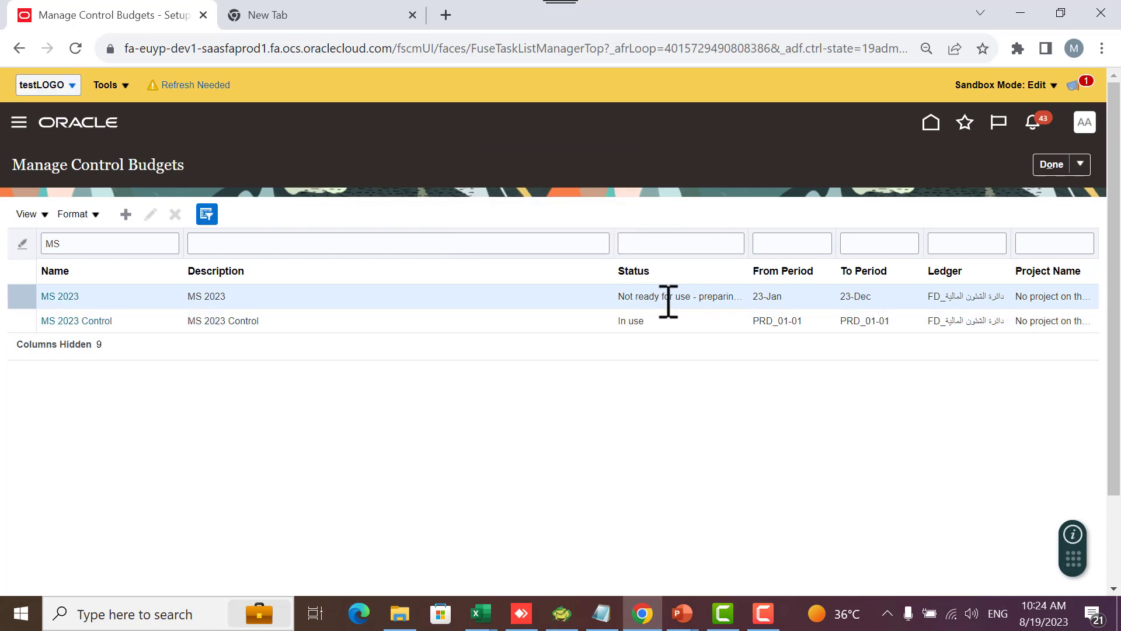
# Widen the Status column of the control budget list and refresh the list with the name filter MS
pyautogui.moveTo(747, 238); pyautogui.dragTo(833, 241)
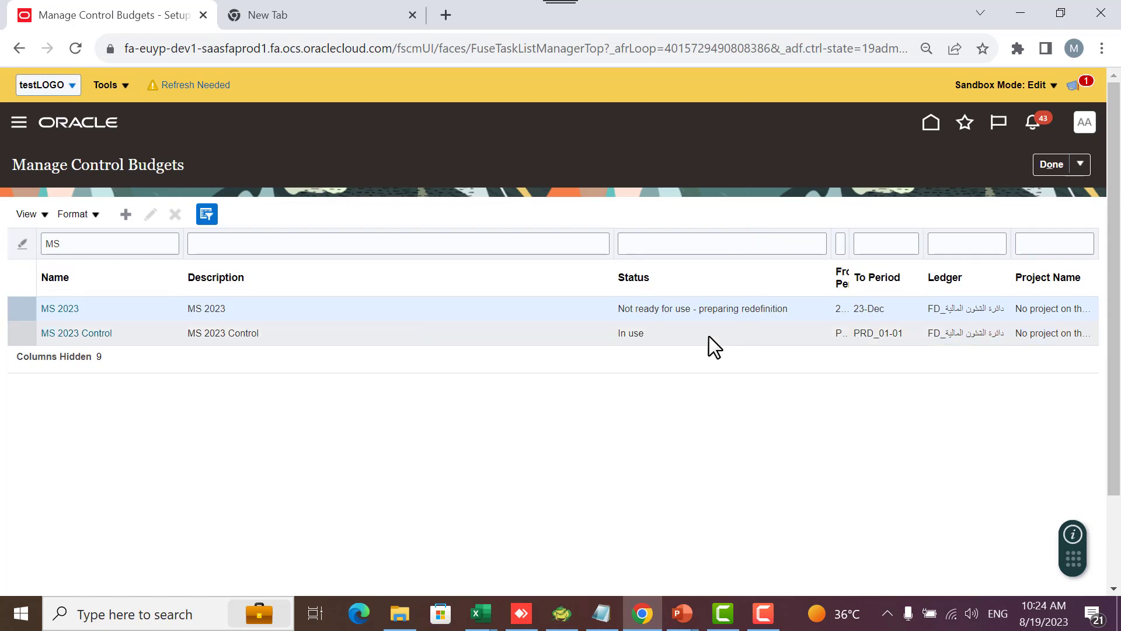
pyautogui.click(378, 245)
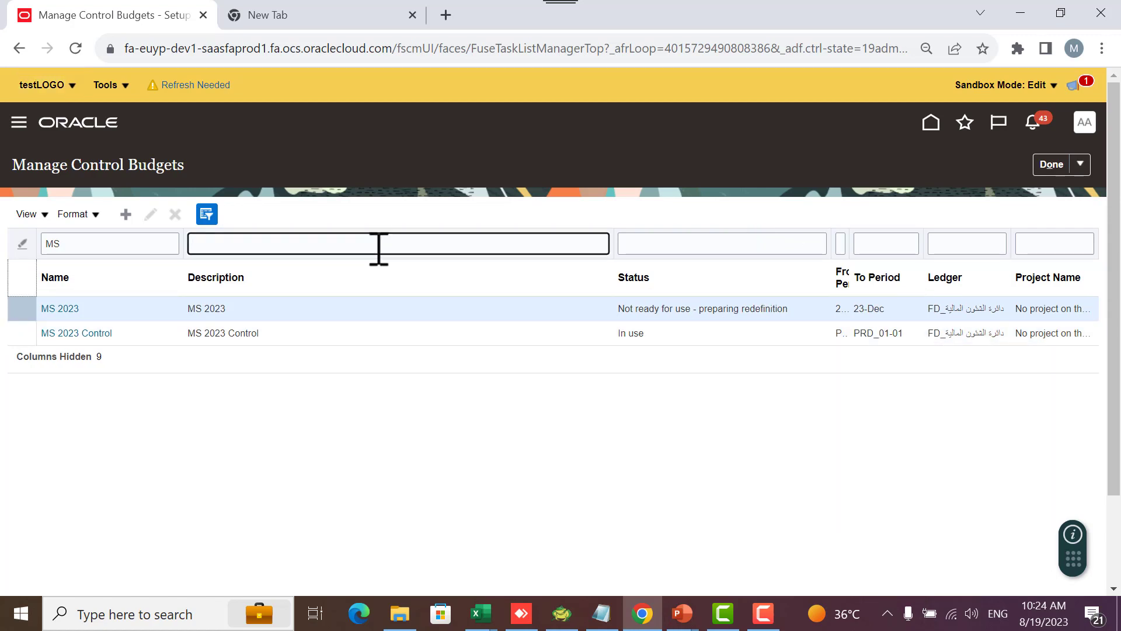
pyautogui.doubleClick(134, 244)
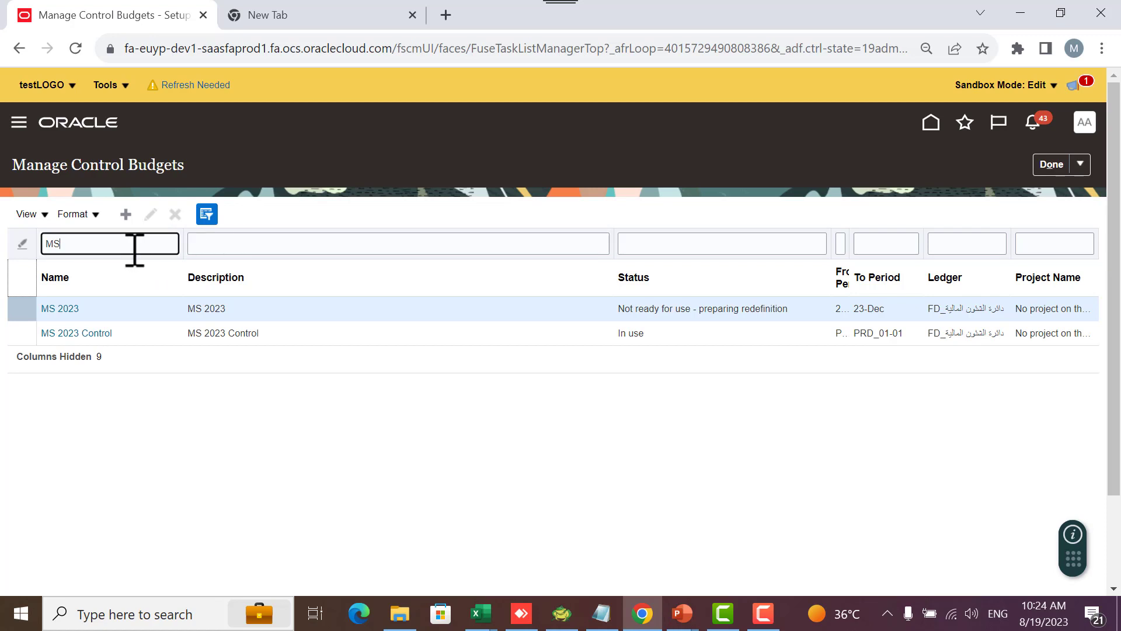
pyautogui.write('ms')
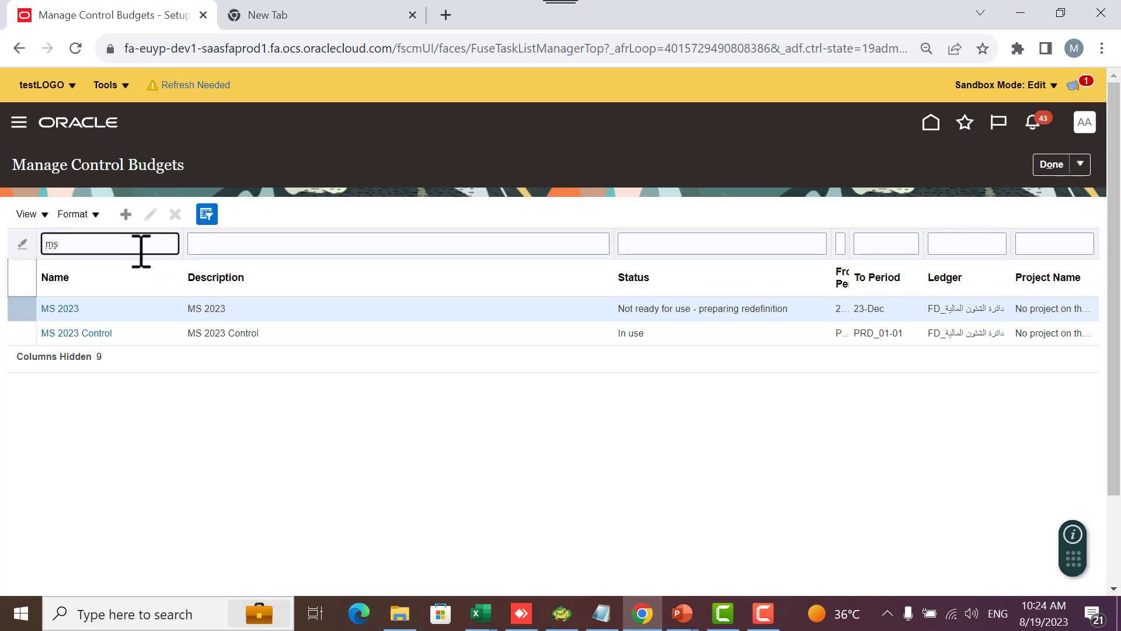
pyautogui.doubleClick(141, 250)
pyautogui.write('MS')
pyautogui.press('Return')
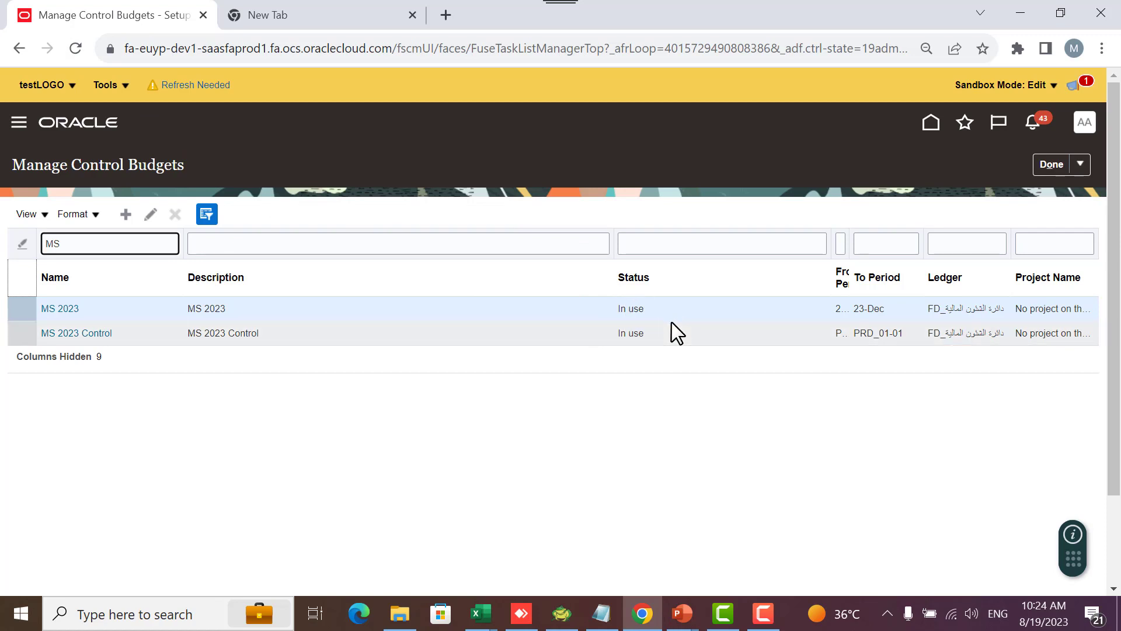
# Open the MS 2023 Control budget for editing and close it, accepting the warning
pyautogui.click(102, 334)
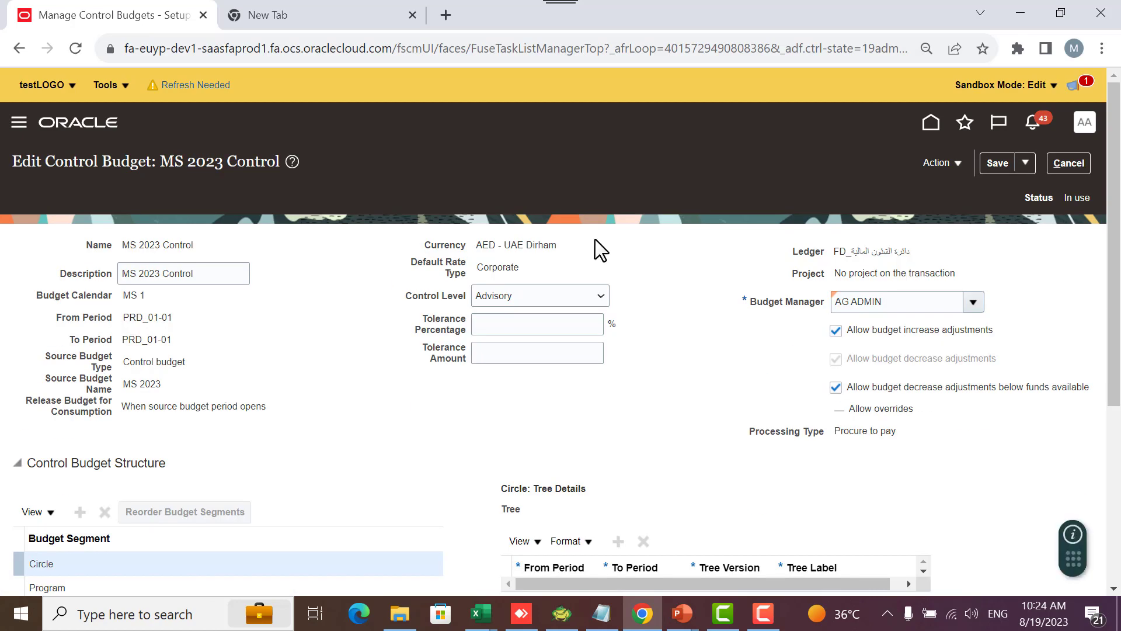
pyautogui.scroll(-4, 741, 292)
pyautogui.scroll(4, 733, 275)
pyautogui.click(948, 165)
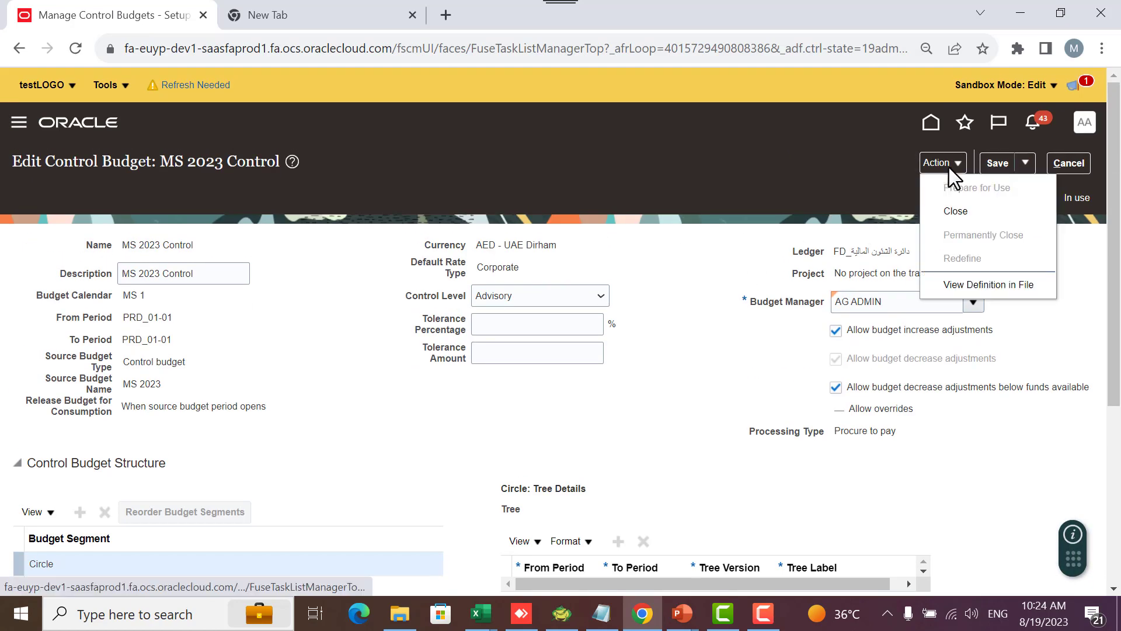
pyautogui.click(960, 209)
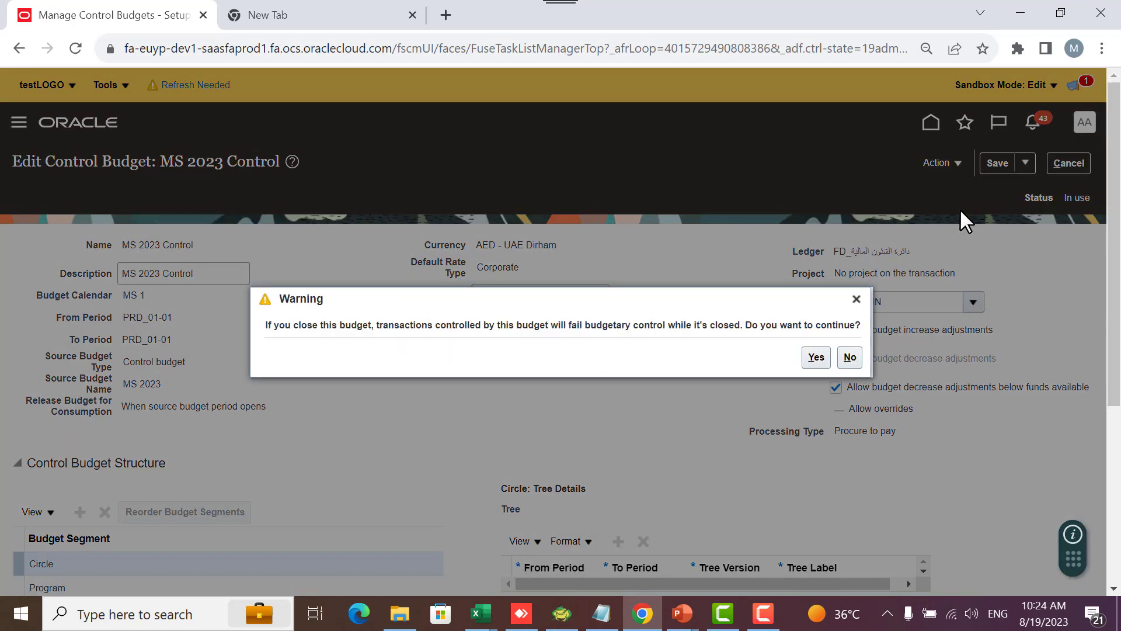
pyautogui.click(822, 355)
# Check the Account segment of the MS 2023 Control budget's structure and redefine the budget, accepting the warning
pyautogui.scroll(-5, 679, 246)
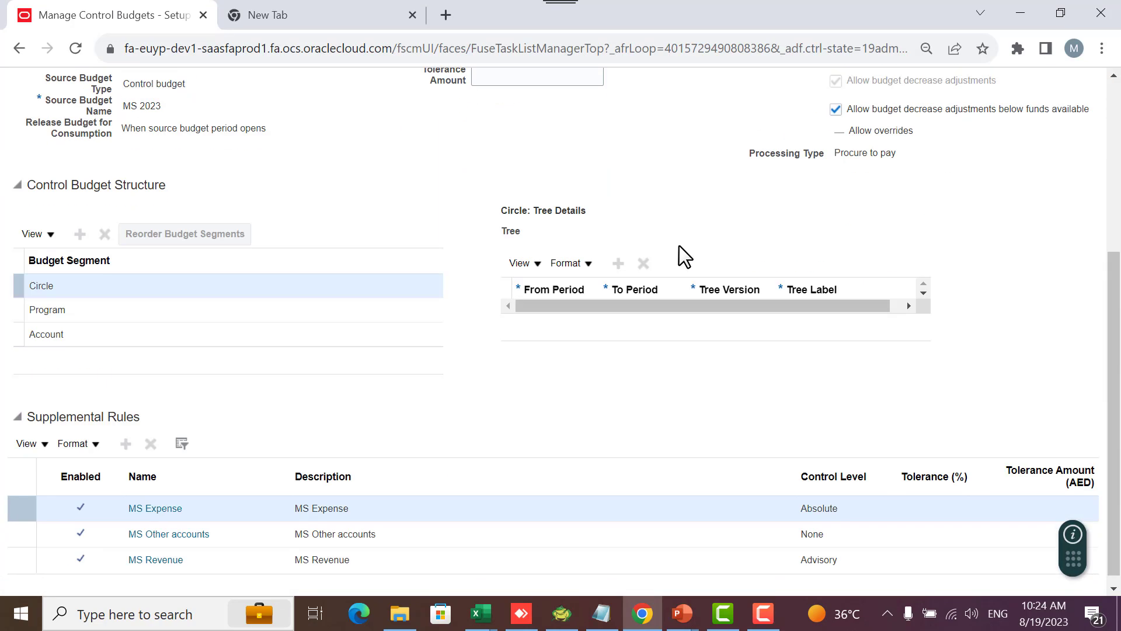
pyautogui.click(194, 323)
pyautogui.scroll(5, 646, 188)
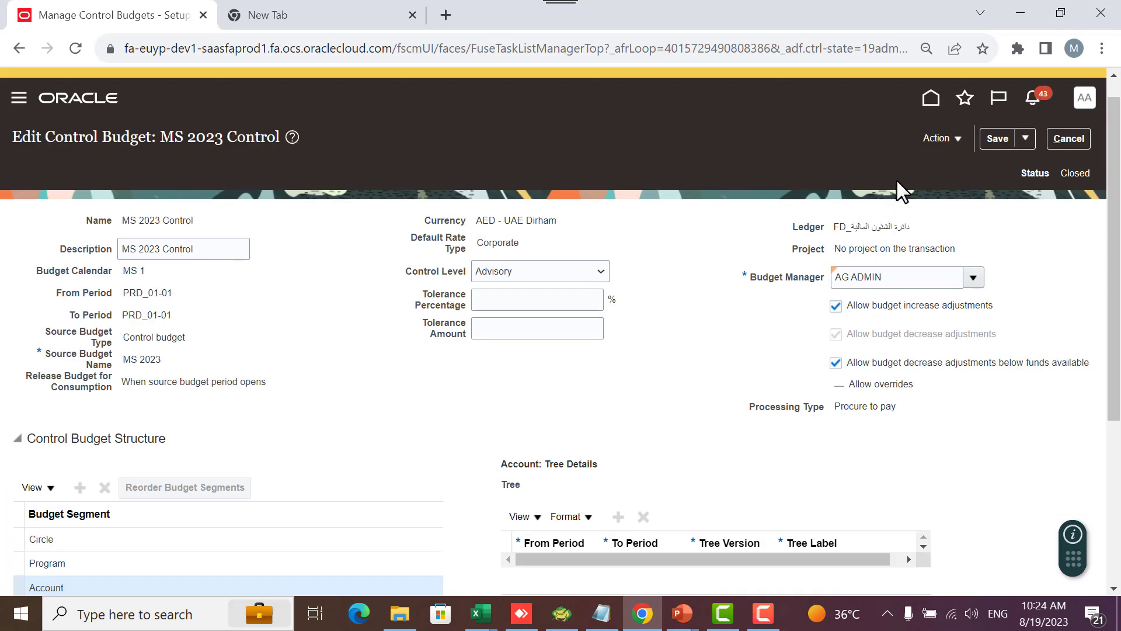
pyautogui.click(937, 140)
pyautogui.click(979, 234)
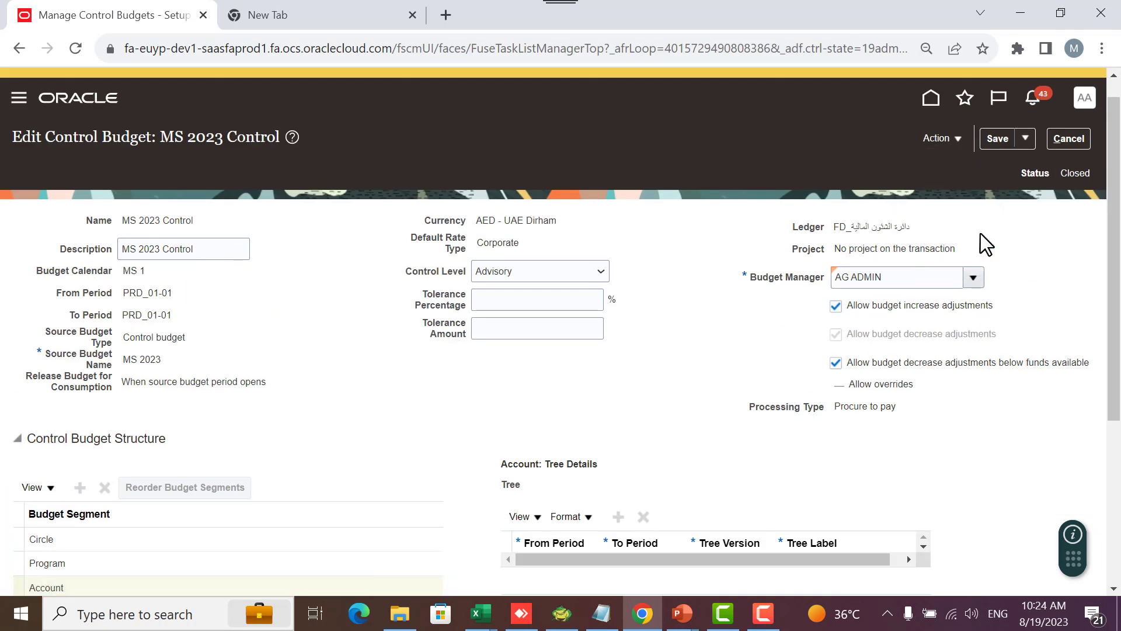
pyautogui.click(821, 357)
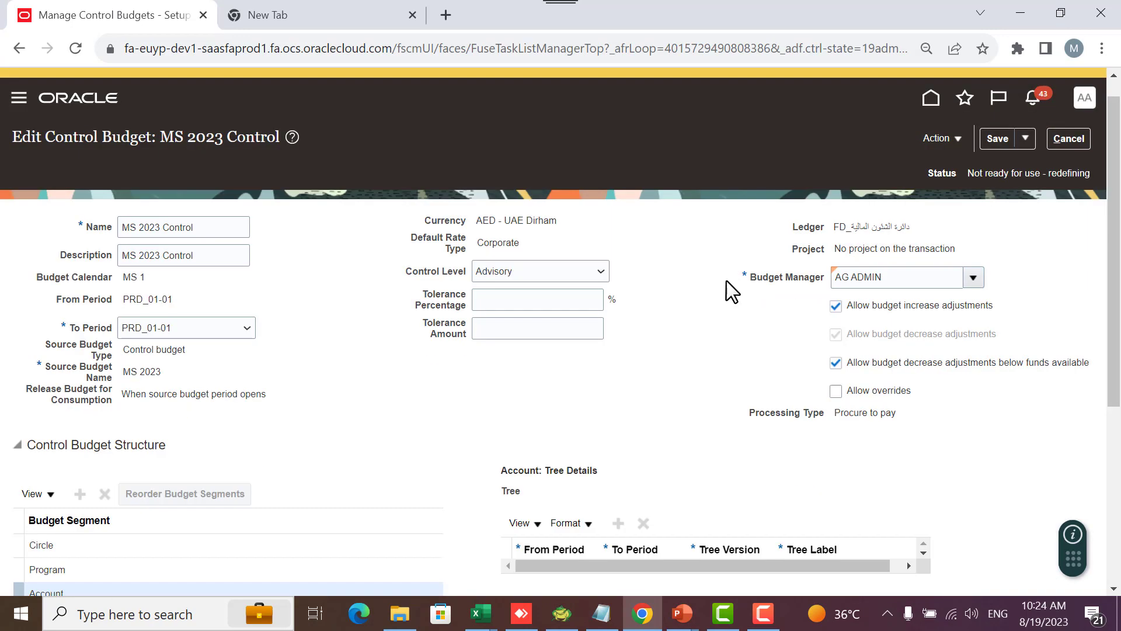
# Inspect the tree details of the Program, Circle and Account segments in the MS 2023 Control budget structure
pyautogui.scroll(-5, 712, 292)
pyautogui.click(142, 306)
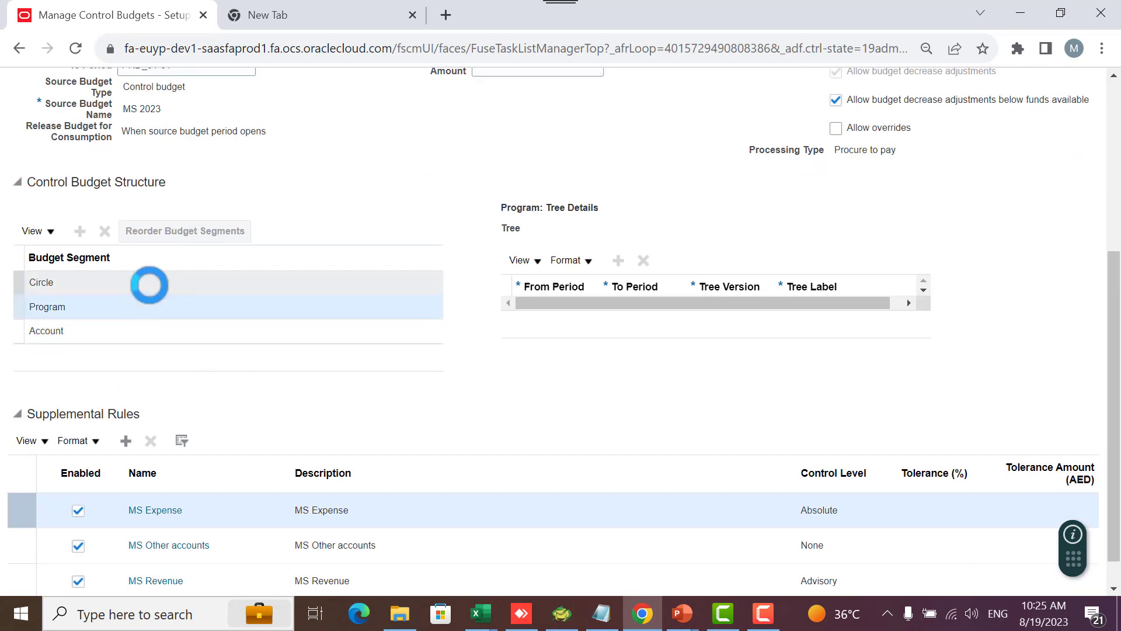
pyautogui.click(150, 282)
pyautogui.click(149, 329)
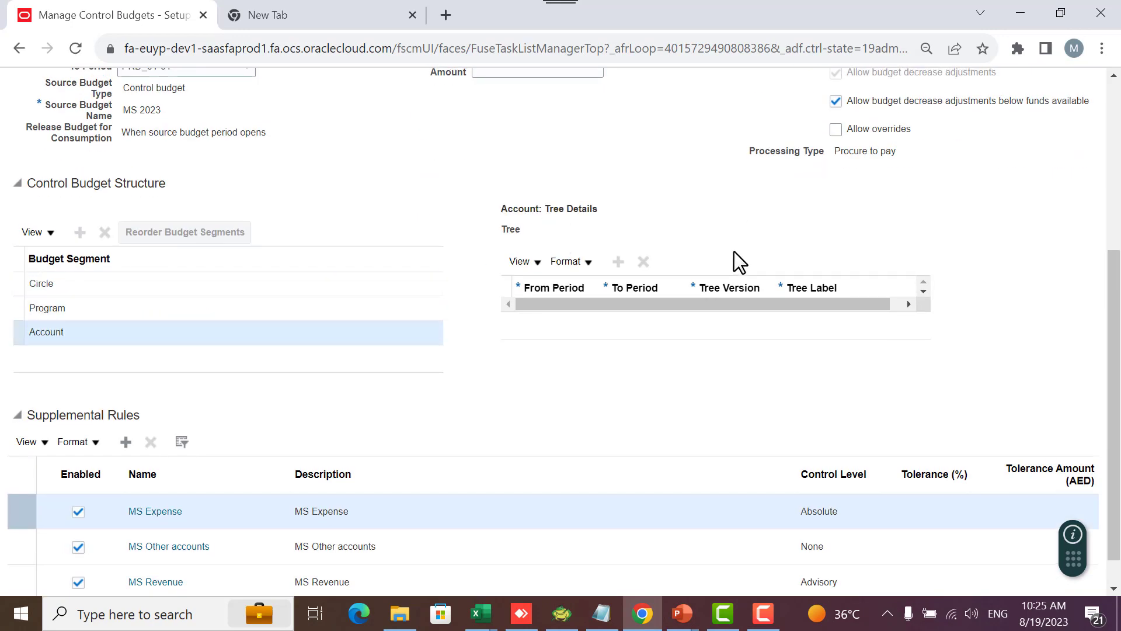
pyautogui.scroll(5, 1043, 244)
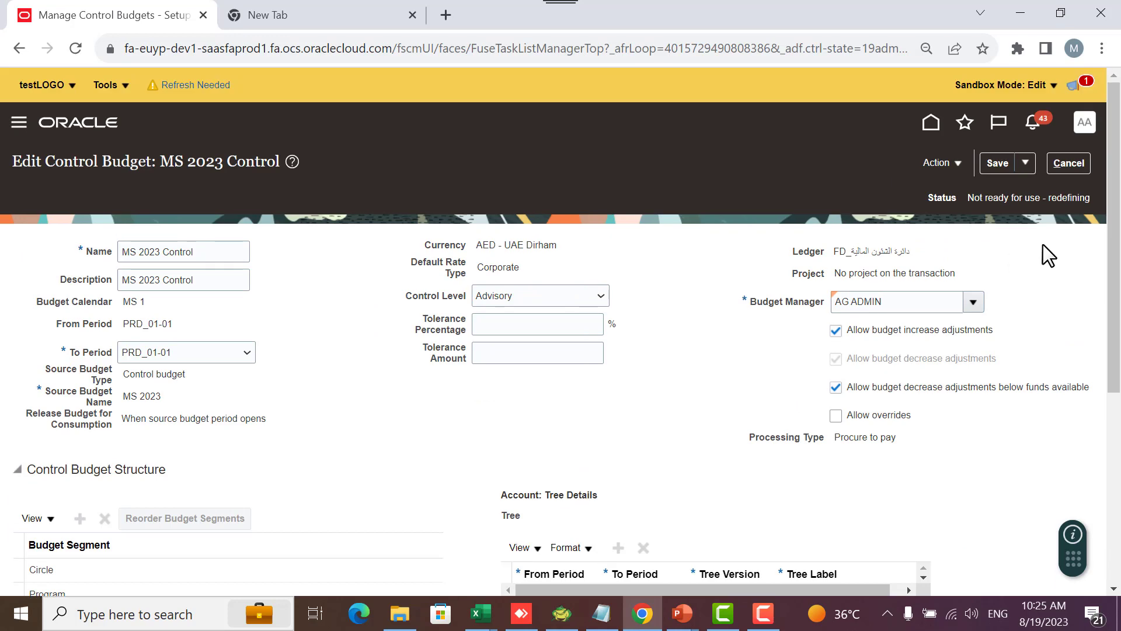
# Prepare the redefined MS 2023 Control budget for use, accepting the warning and acknowledging the submitted process
pyautogui.click(959, 167)
pyautogui.click(964, 183)
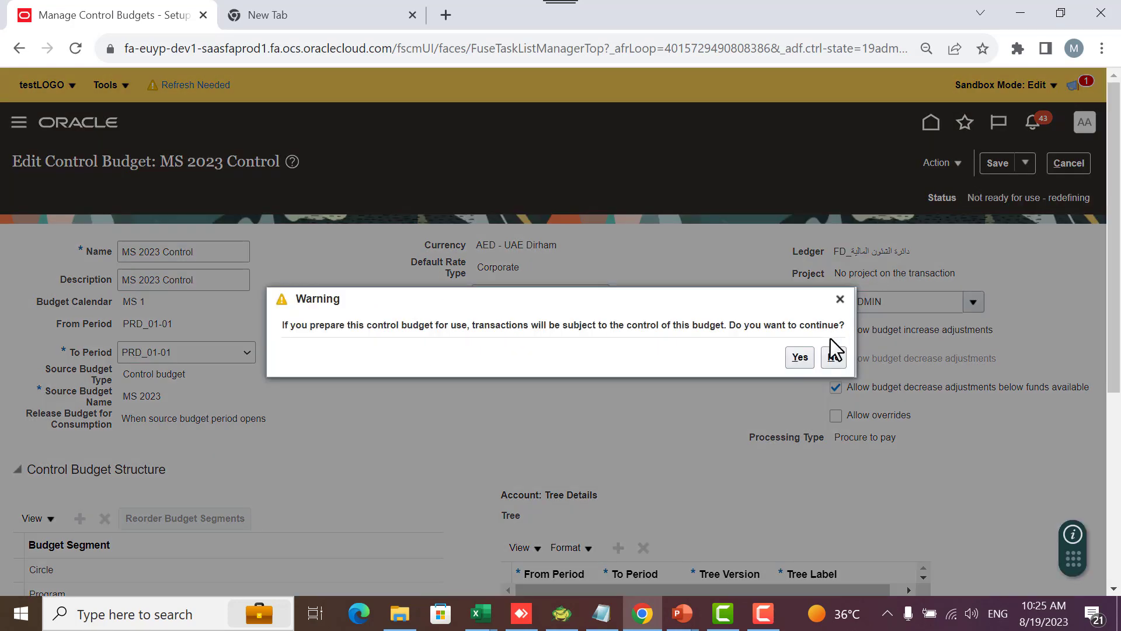
pyautogui.click(801, 354)
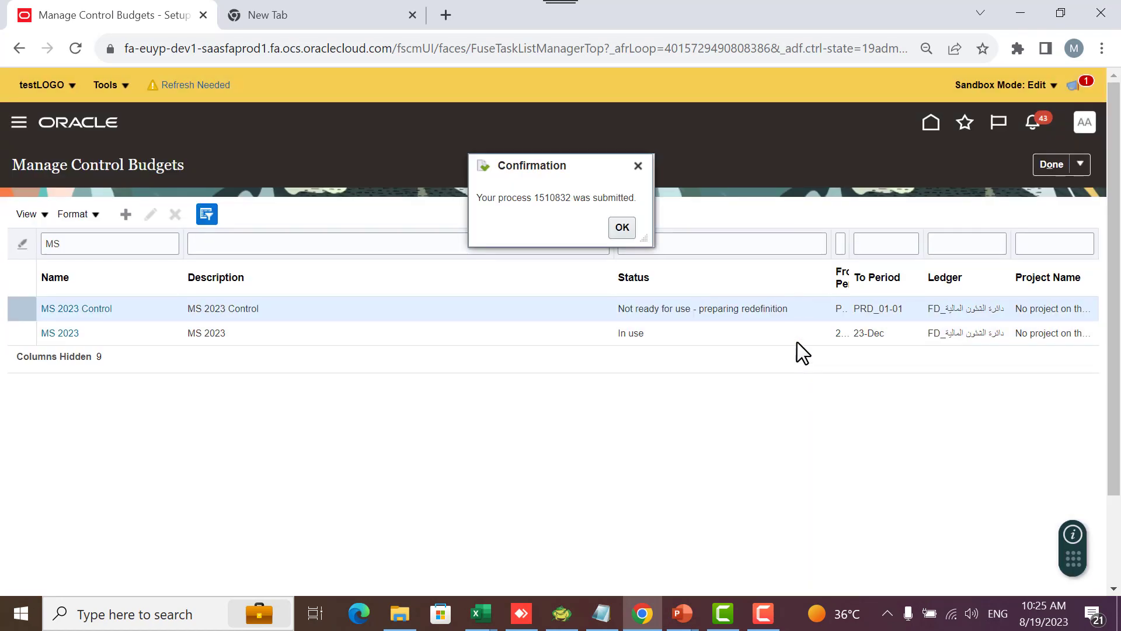
pyautogui.click(622, 227)
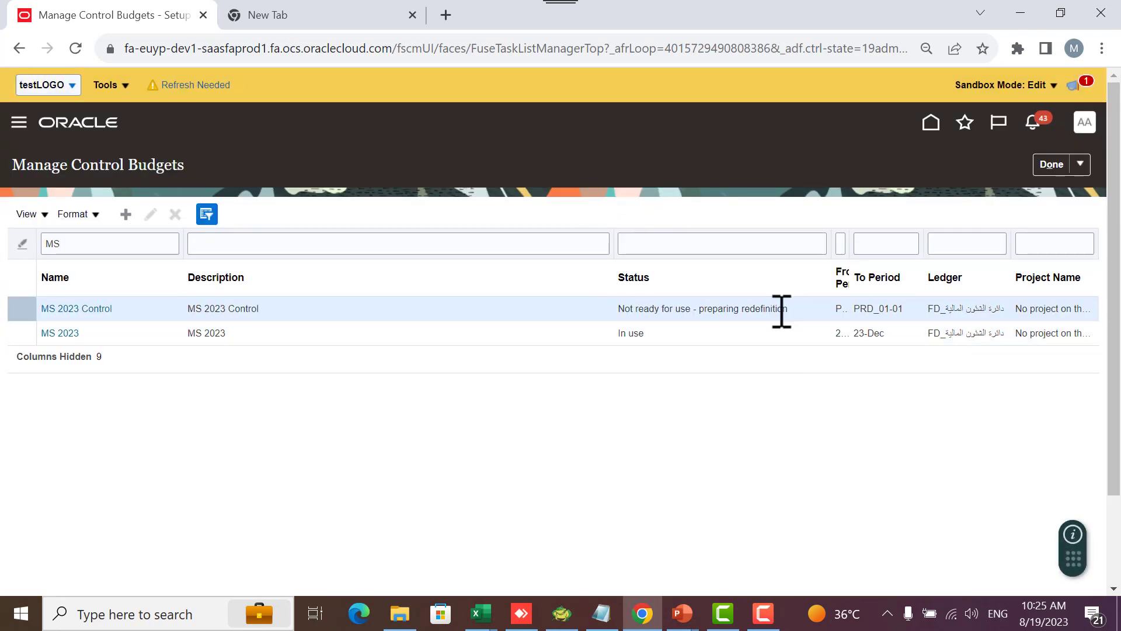
# Open the MS 2023 control budget from the list and close it, accepting the warning
pyautogui.click(107, 334)
pyautogui.click(58, 334)
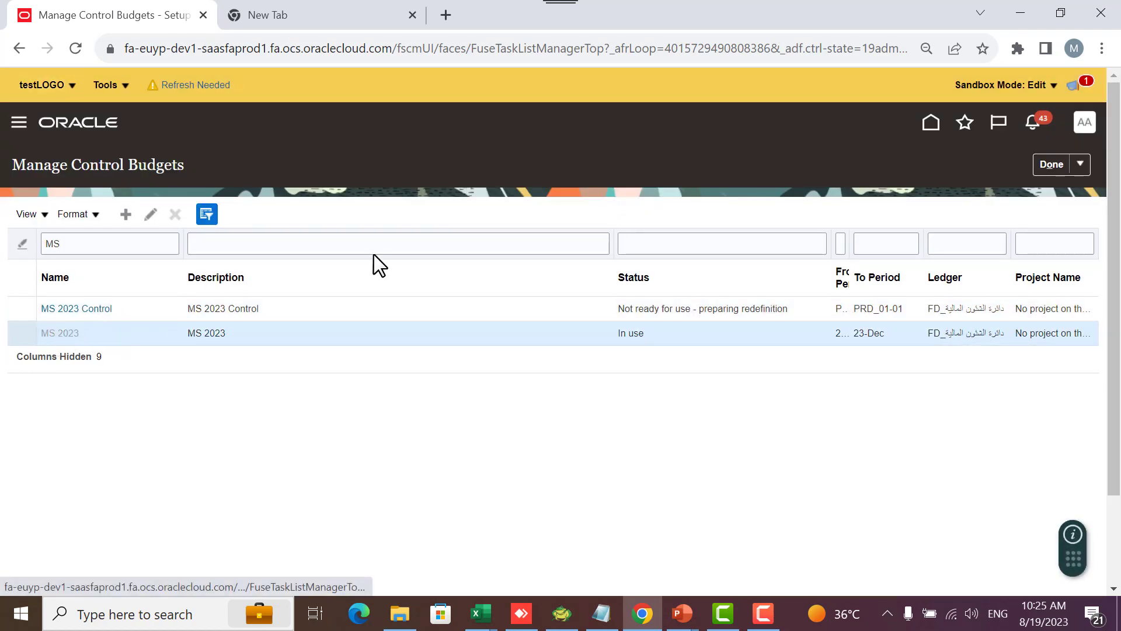
pyautogui.click(958, 223)
pyautogui.click(944, 168)
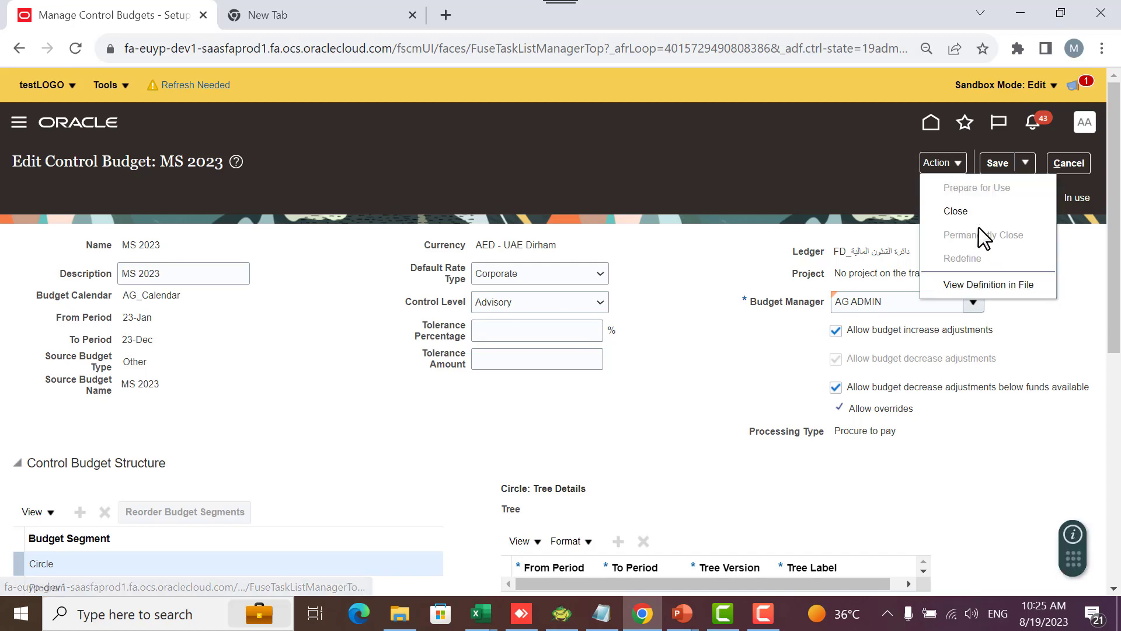
pyautogui.click(972, 211)
pyautogui.click(815, 357)
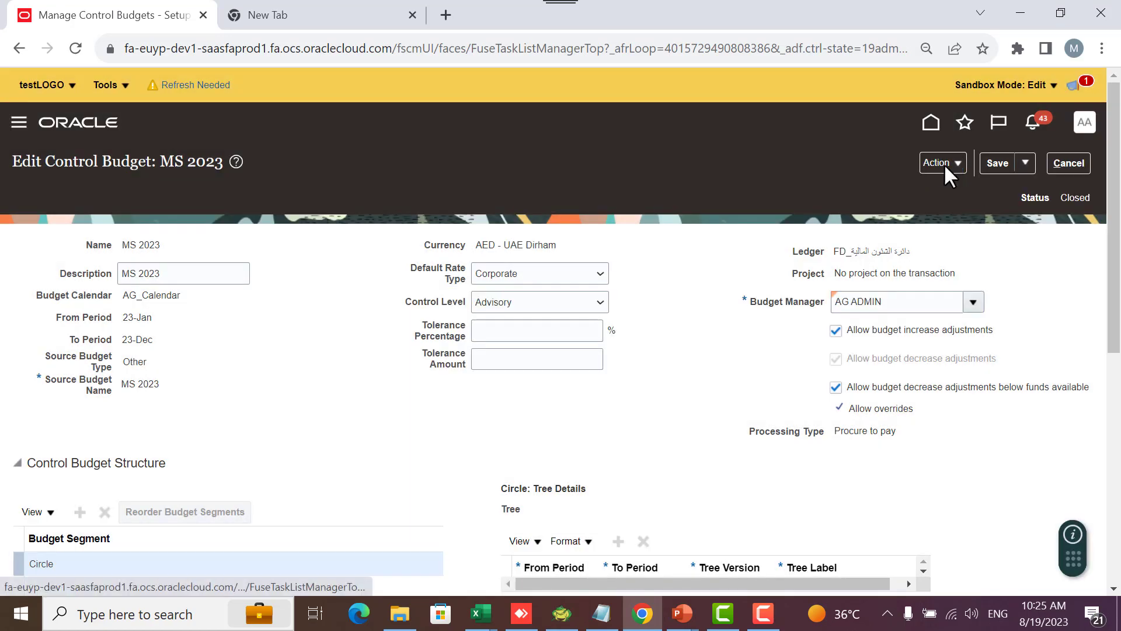
# Redefine the closed MS 2023 control budget, accepting the warning about failing budgetary control
pyautogui.click(942, 163)
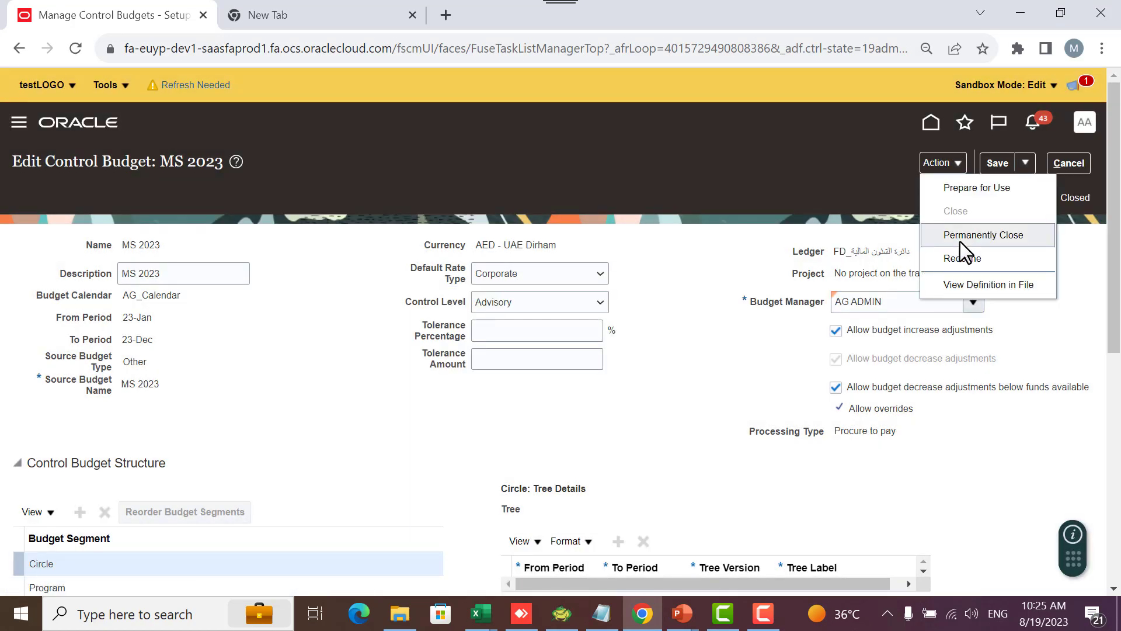
pyautogui.click(964, 252)
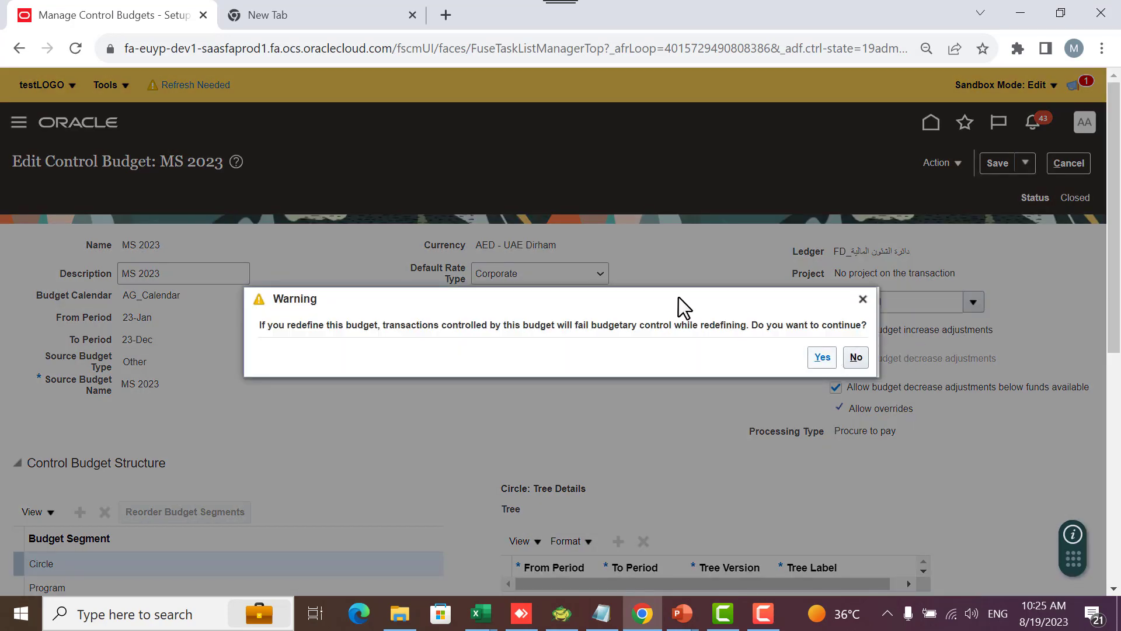
pyautogui.scroll(-3, 674, 263)
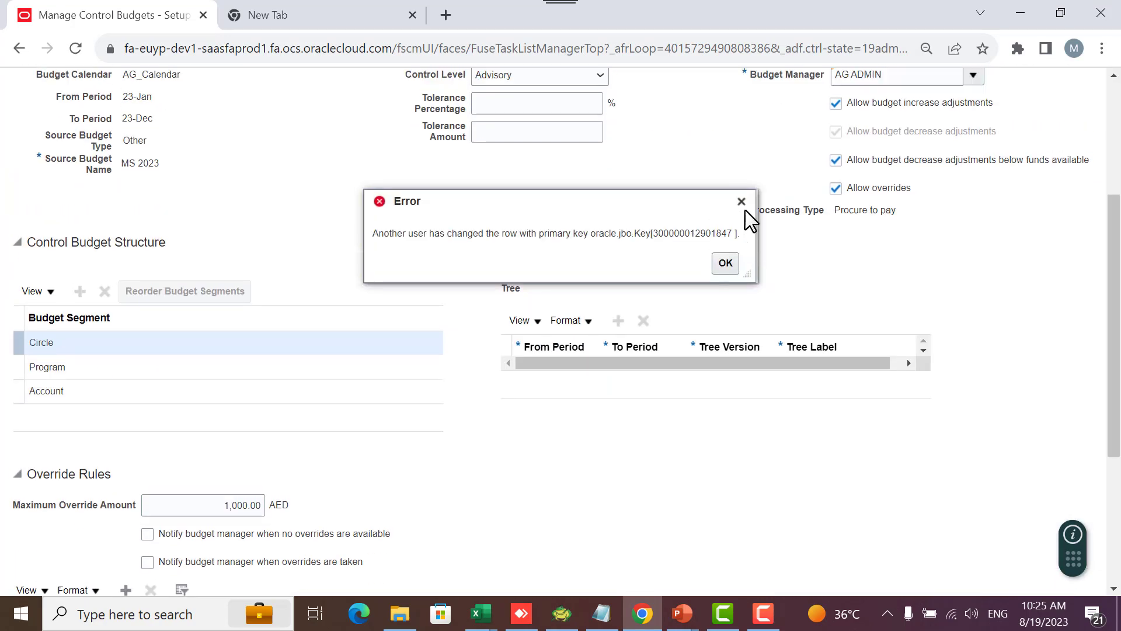
# Dismiss the row-change error and inspect the Account segment's tree details in the MS 2023 budget structure
pyautogui.scroll(2, 718, 268)
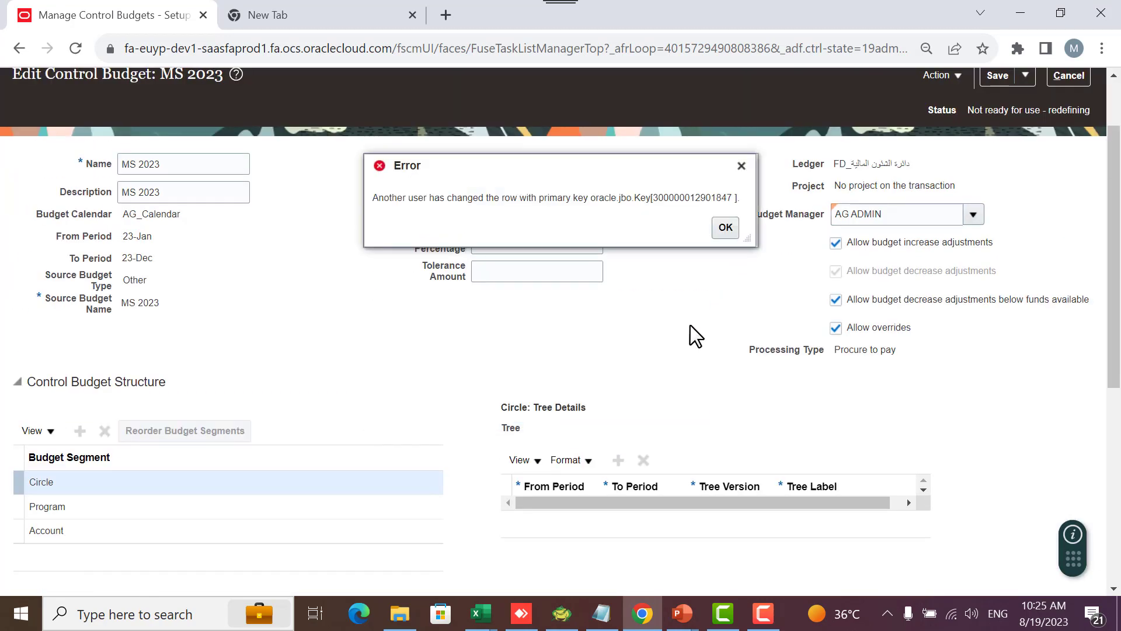
pyautogui.click(726, 228)
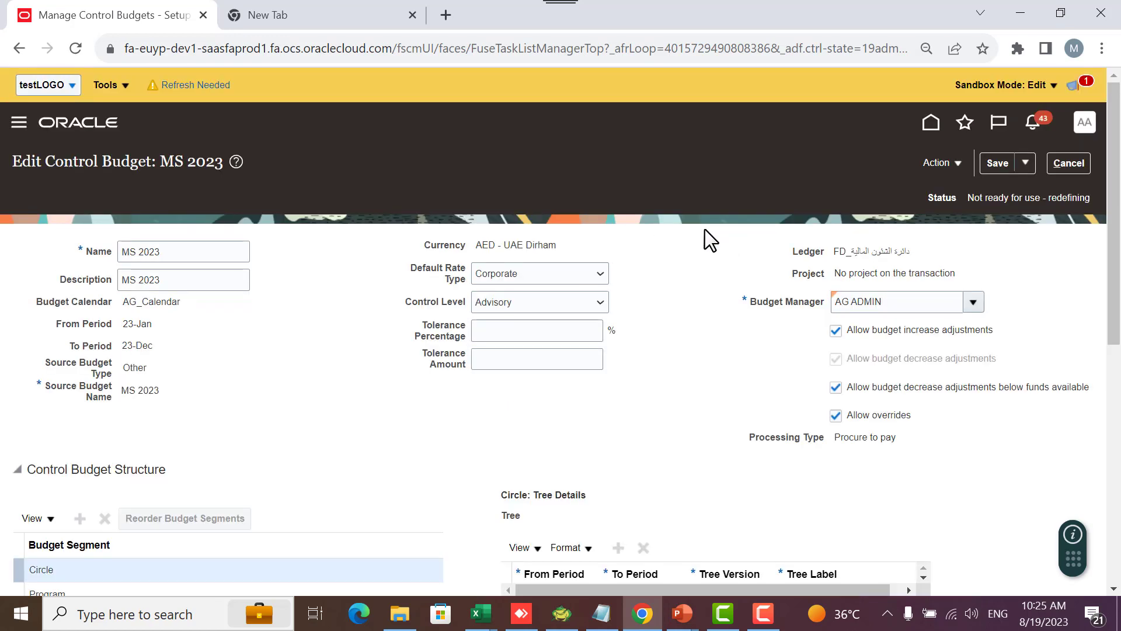
pyautogui.scroll(-3, 728, 258)
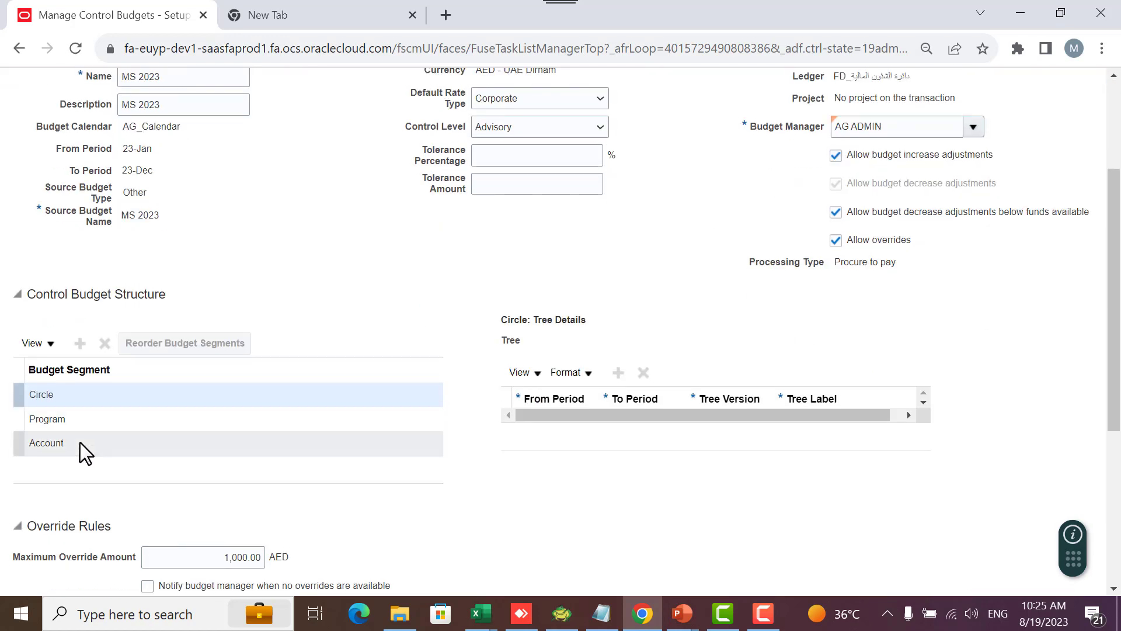
pyautogui.click(78, 442)
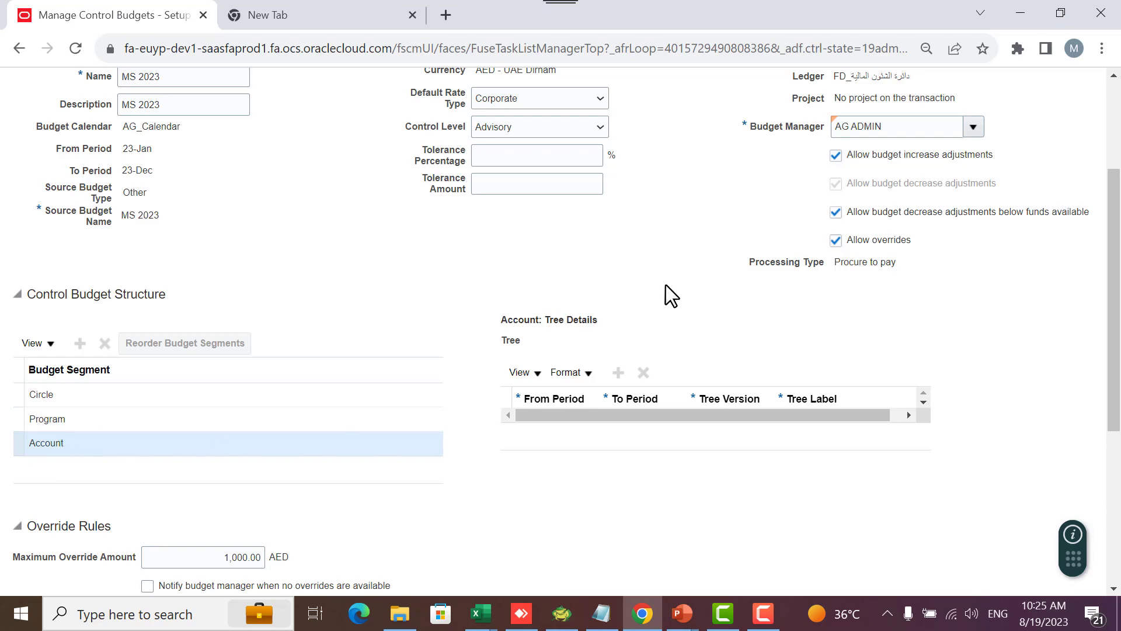
pyautogui.scroll(-3, 666, 285)
pyautogui.scroll(6, 666, 285)
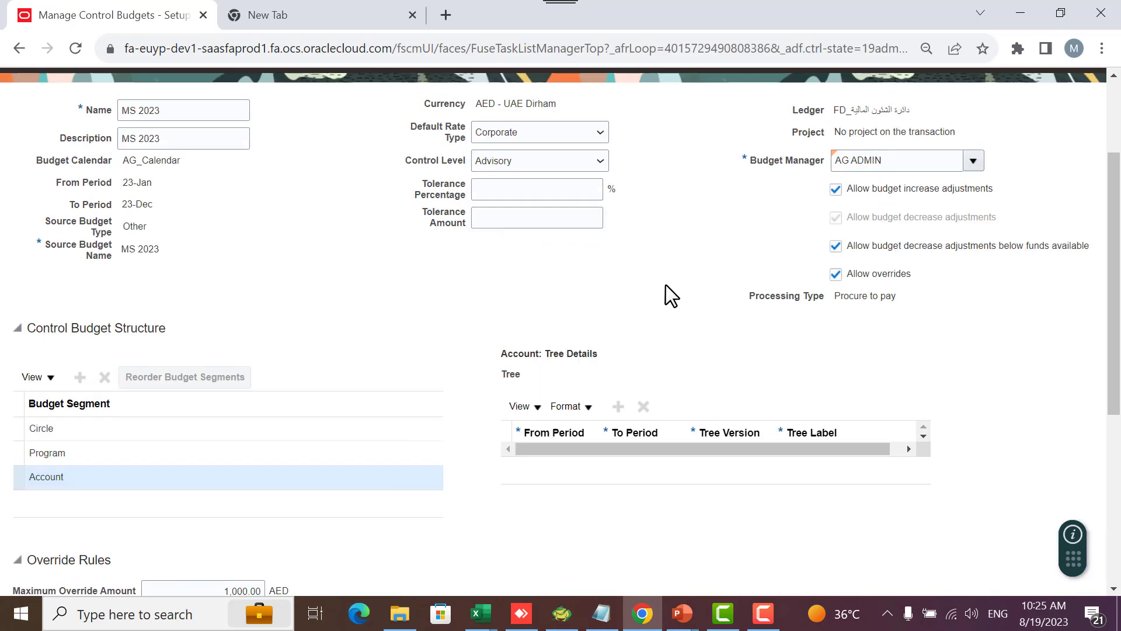
# Try to prepare MS 2023 for use, and cancel the budget edit, discarding the unsaved changes
pyautogui.click(954, 163)
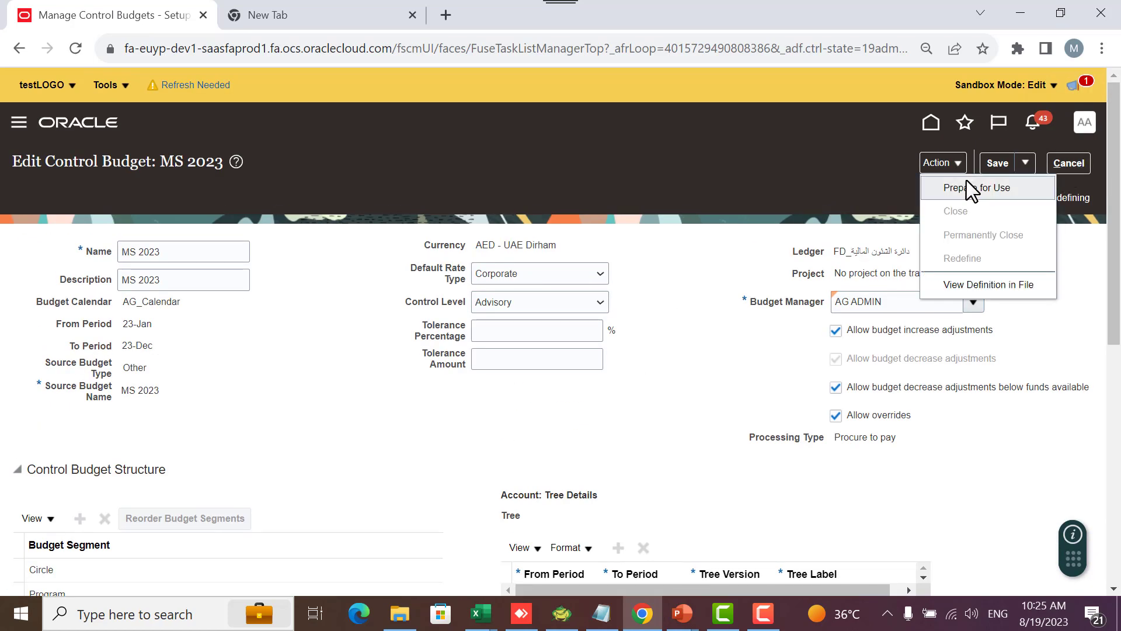
pyautogui.click(965, 182)
pyautogui.click(683, 228)
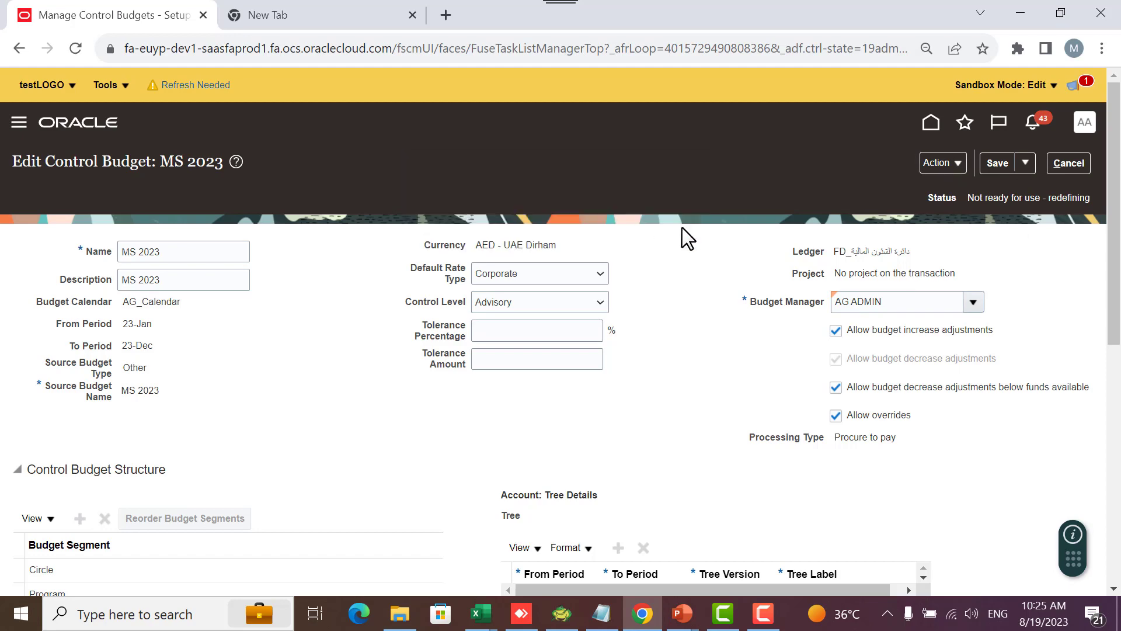
pyautogui.click(1054, 165)
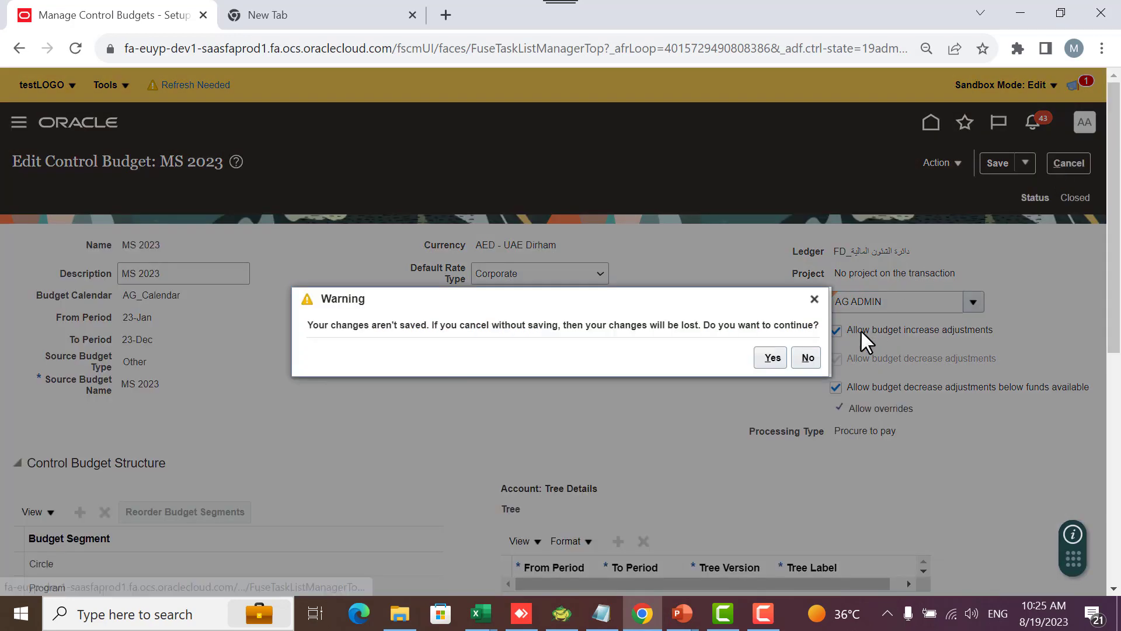
pyautogui.click(774, 355)
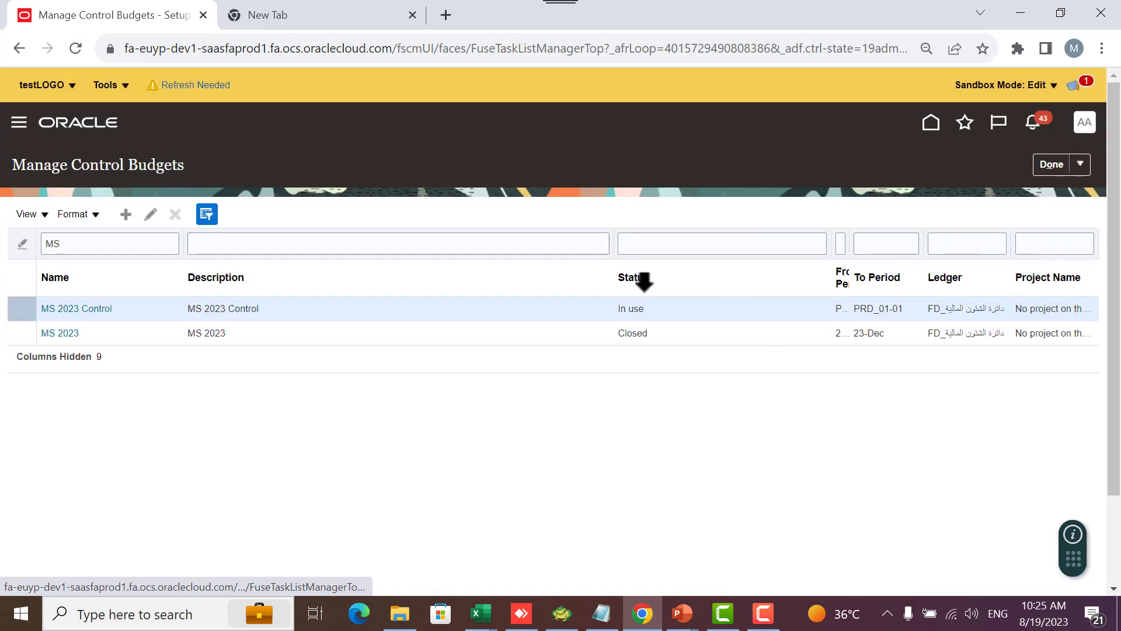
# Reopen the closed MS 2023 budget, redefine it and prepare it for use, acknowledging the submitted process
pyautogui.click(257, 331)
pyautogui.click(63, 334)
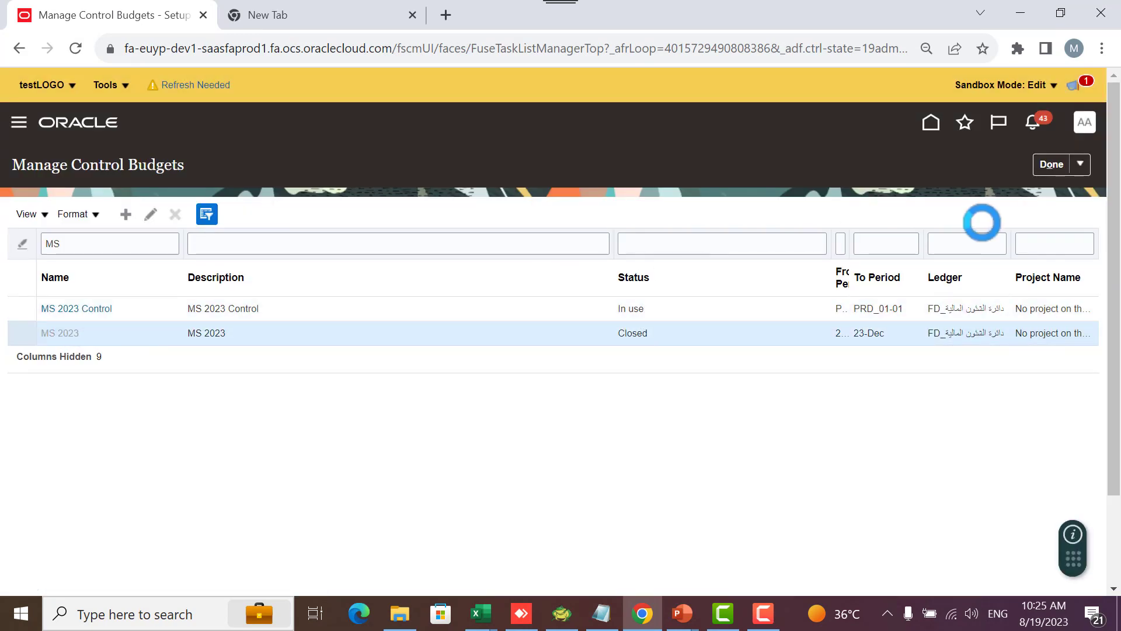
pyautogui.click(944, 164)
pyautogui.click(953, 182)
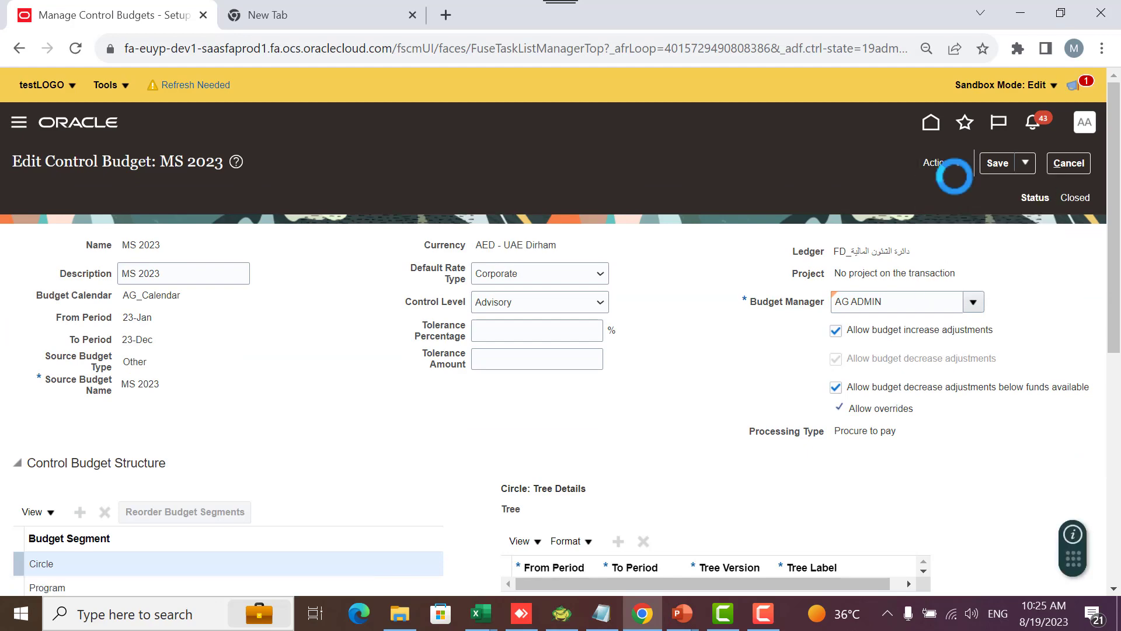
pyautogui.click(795, 358)
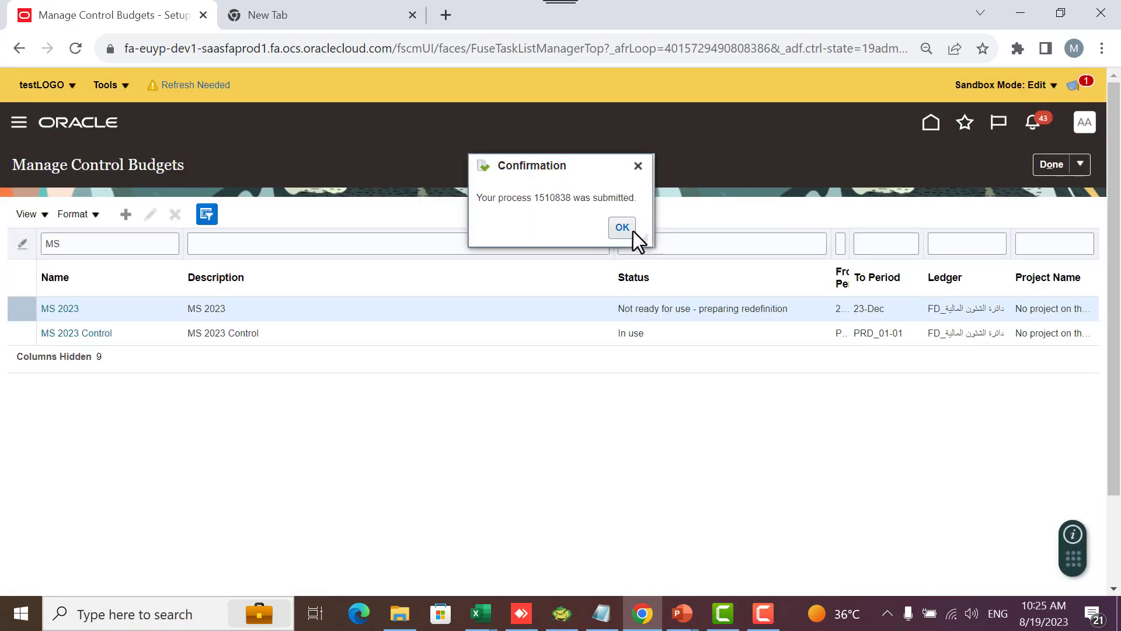
pyautogui.click(631, 231)
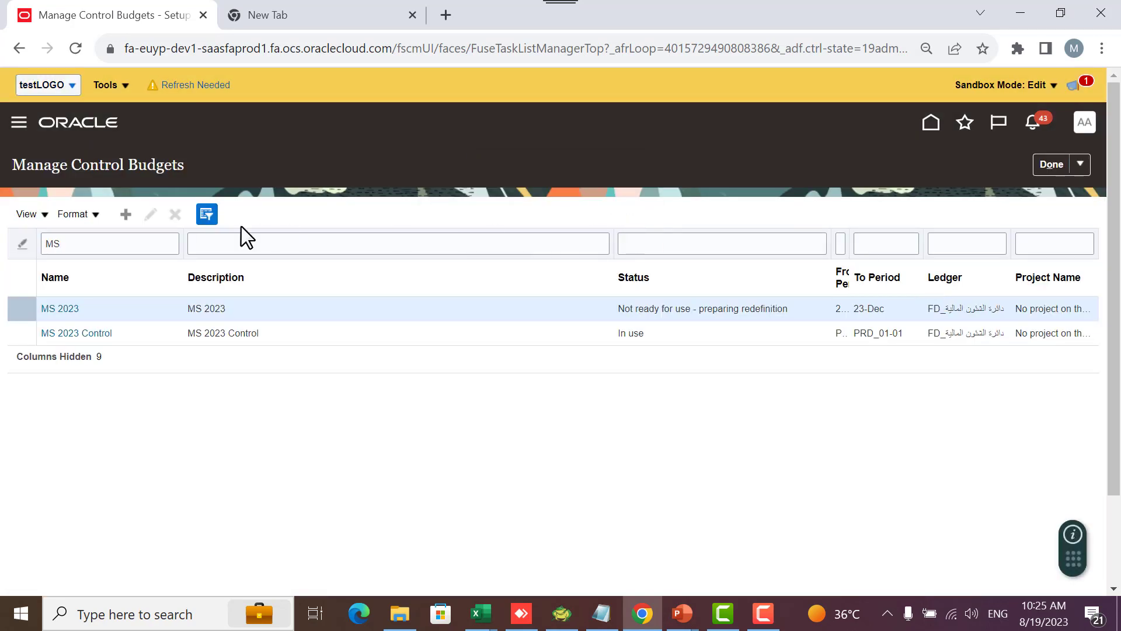
# Rerun the MS name filter on the control budget list to check the MS 2023 budget's status
pyautogui.doubleClick(135, 245)
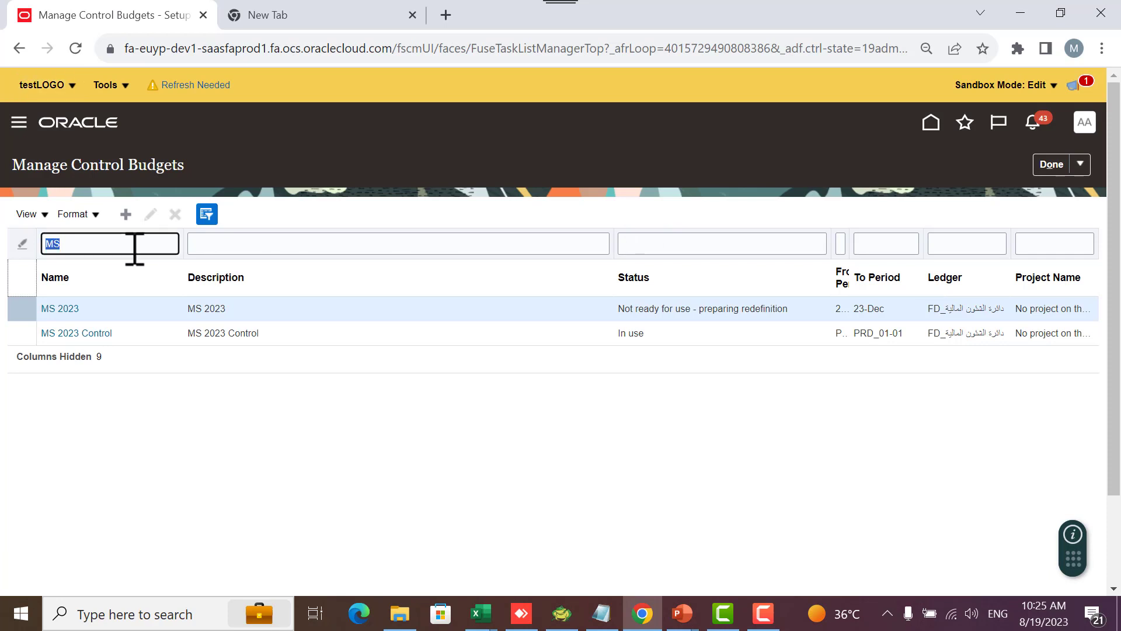
pyautogui.click(135, 245)
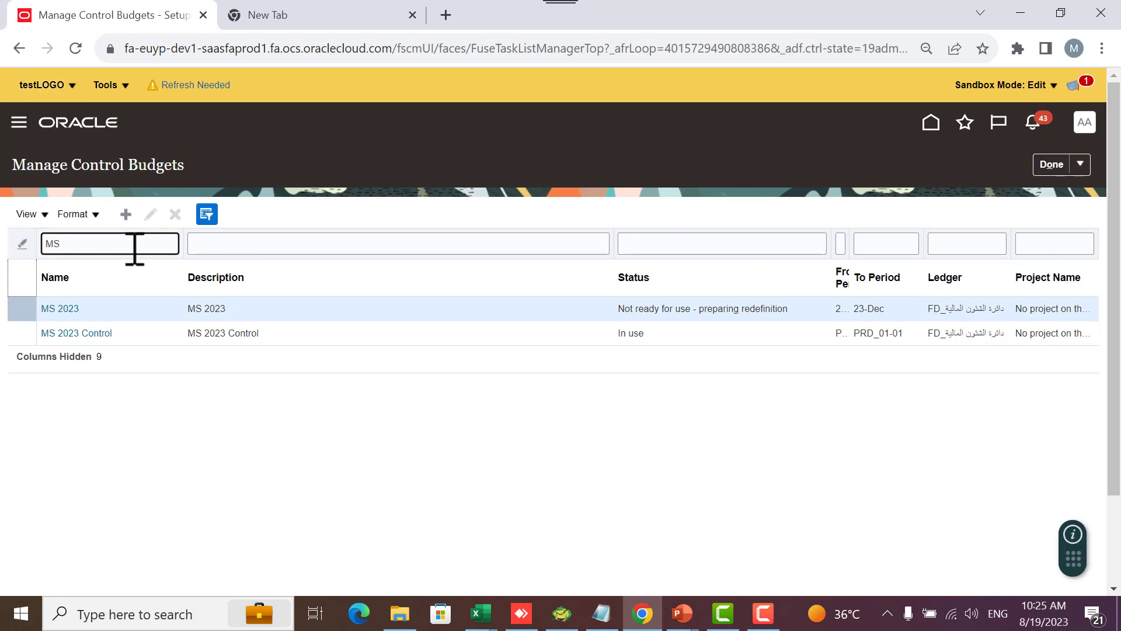
pyautogui.doubleClick(135, 245)
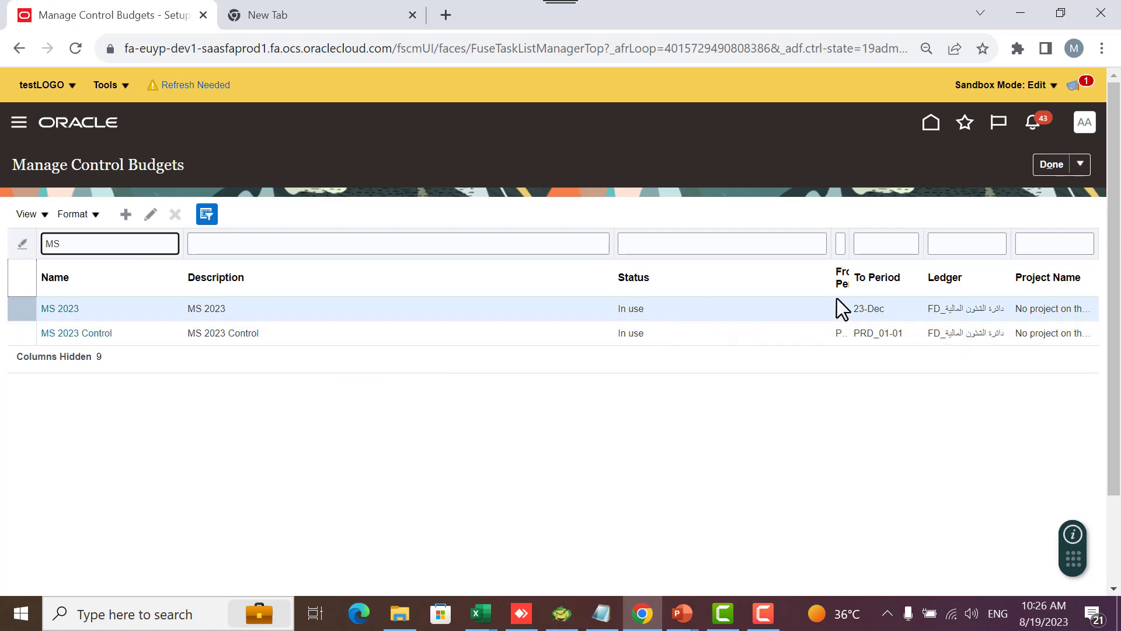
# Leave the control budget list, reopen the Manage Control Budgets task and filter the names by MS
pyautogui.click(1061, 162)
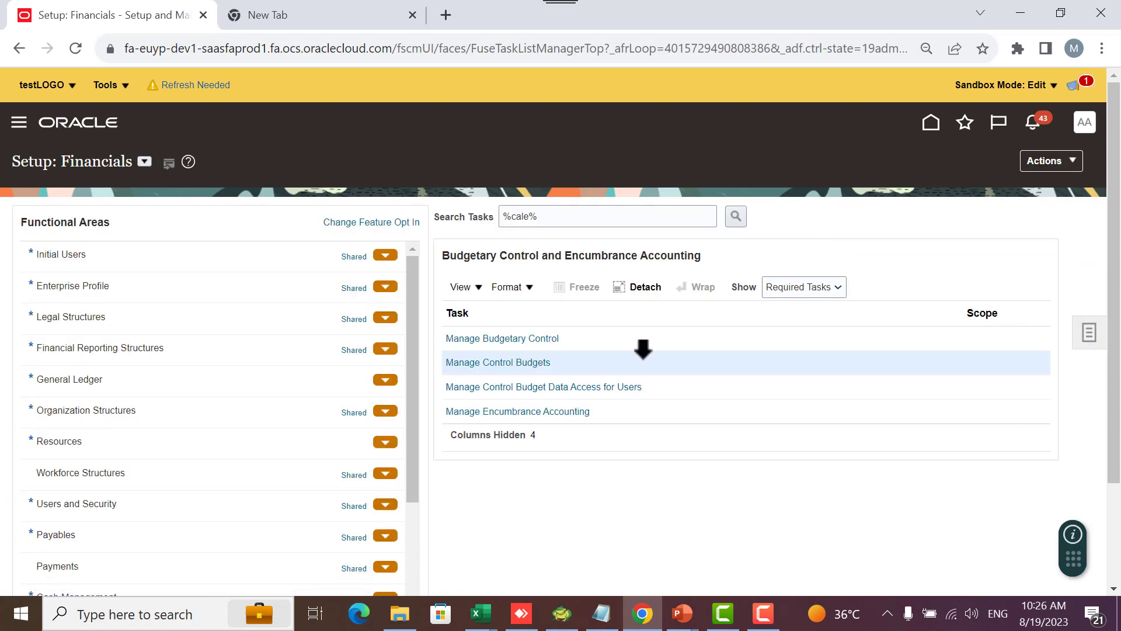
pyautogui.click(499, 363)
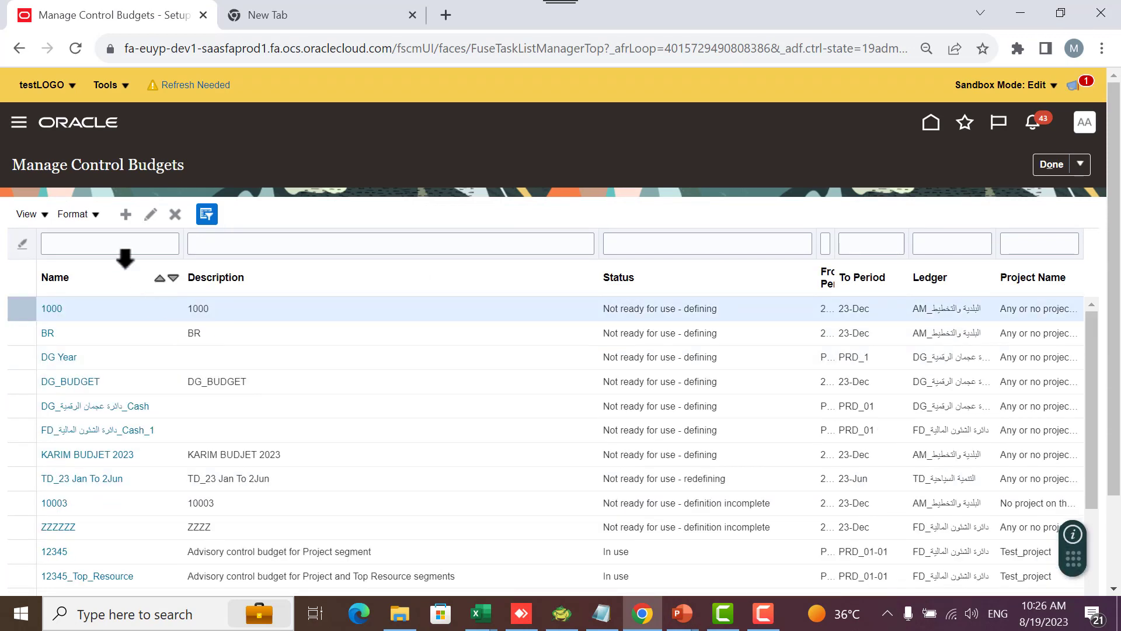
pyautogui.click(127, 251)
pyautogui.write('MS')
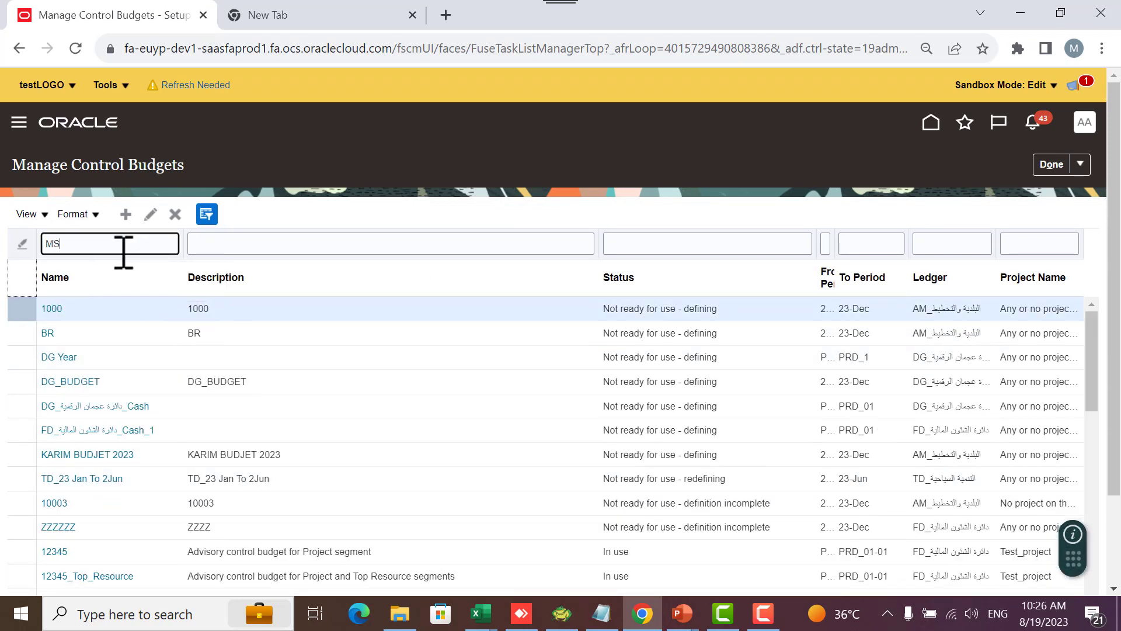
pyautogui.press('Return')
# Open the MS 2023 Control budget and examine the specific Account values of its MS Expense supplemental rule
pyautogui.click(91, 334)
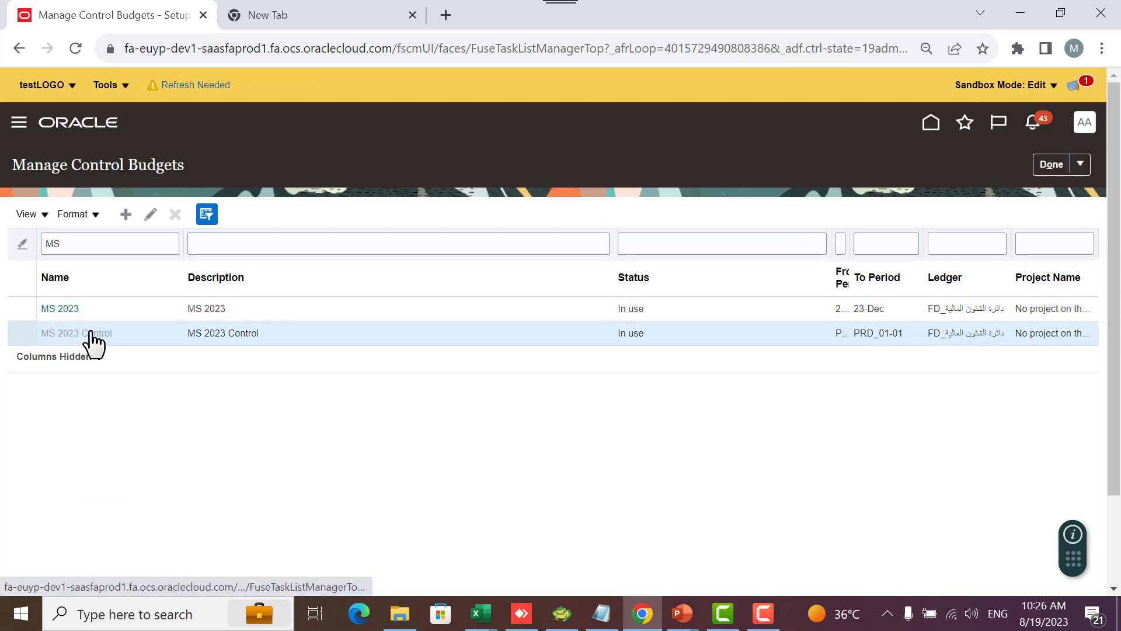
pyautogui.scroll(-5, 460, 376)
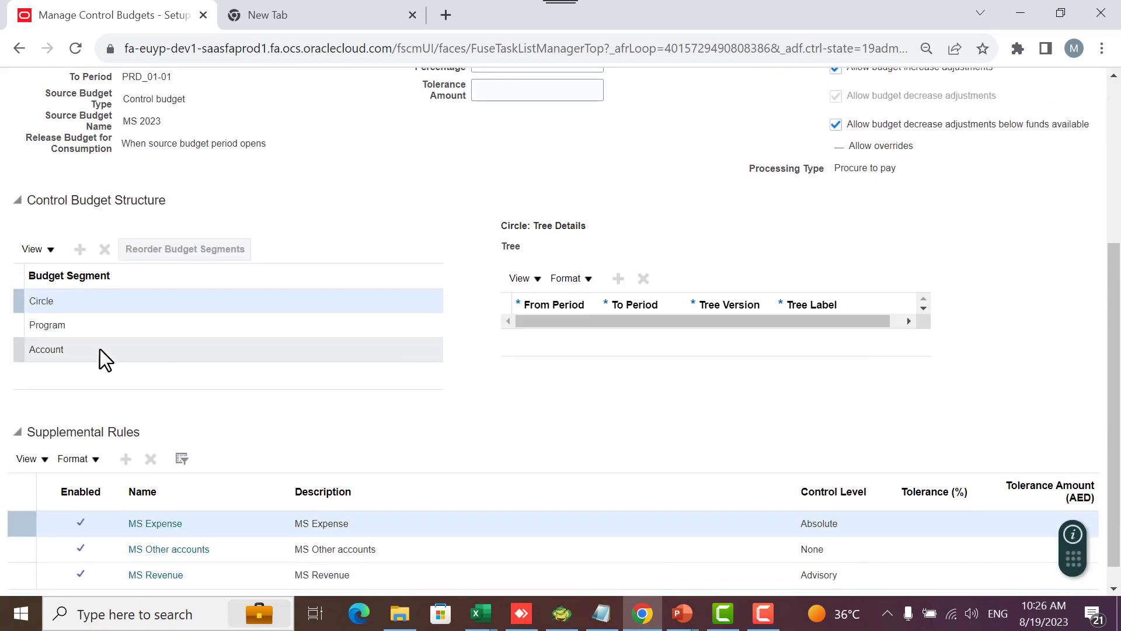
pyautogui.scroll(-2, 500, 404)
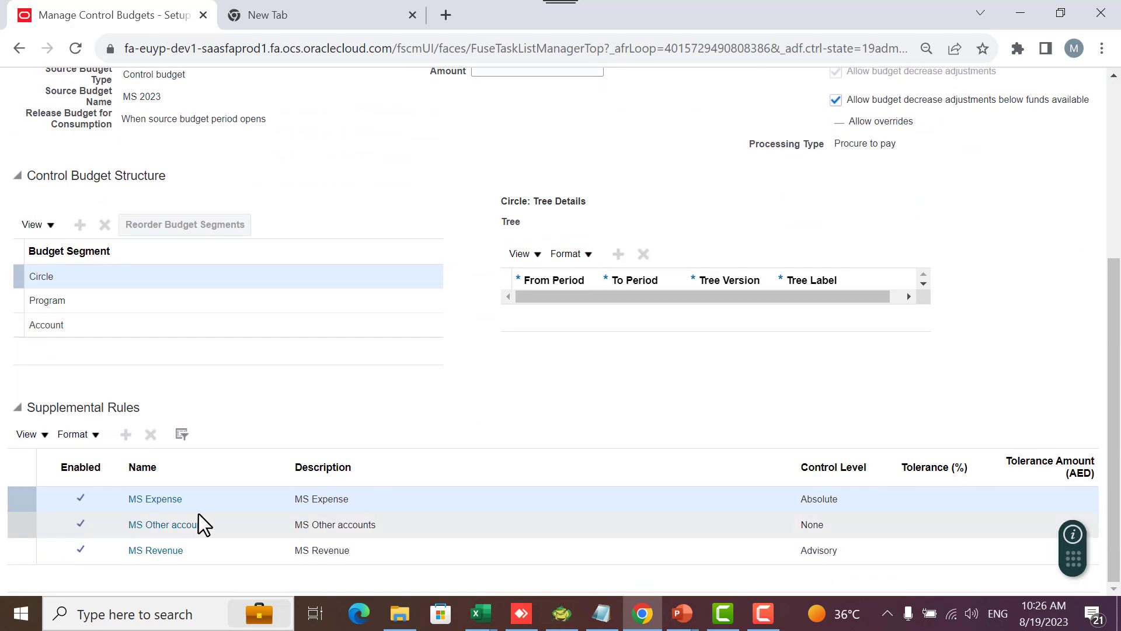
pyautogui.click(155, 499)
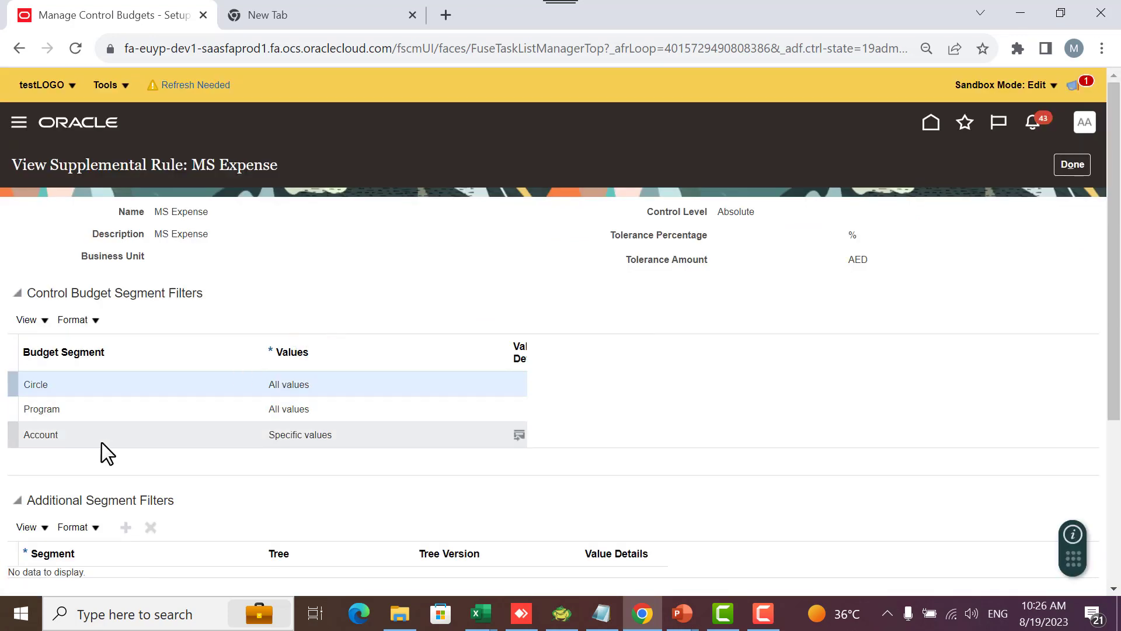
pyautogui.click(518, 435)
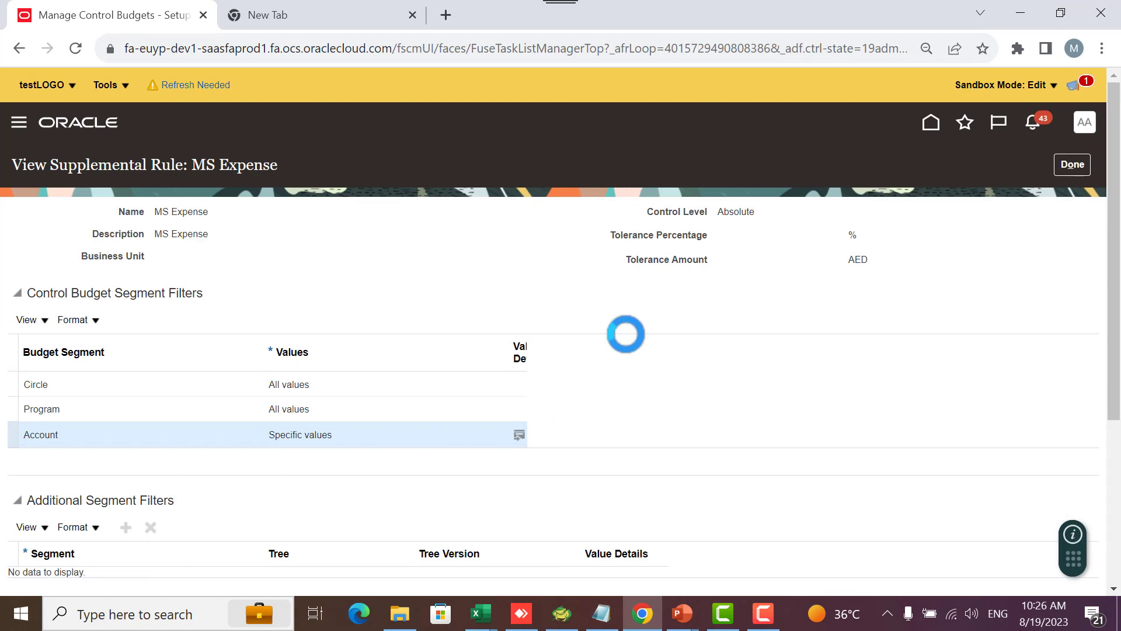
pyautogui.scroll(-2, 490, 297)
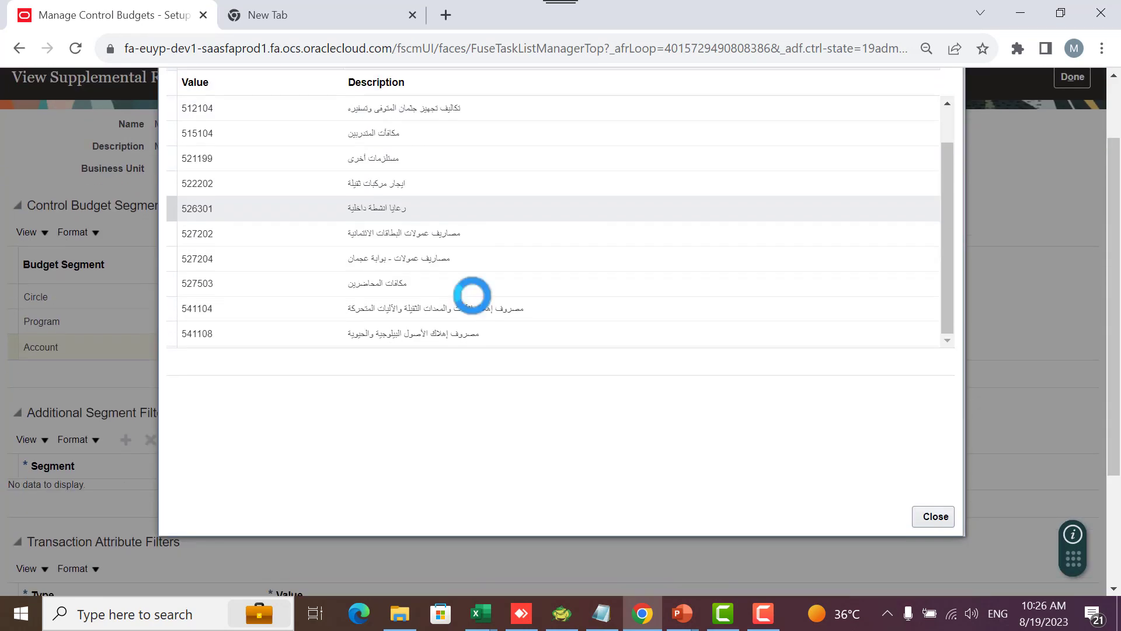
pyautogui.scroll(-1, 243, 275)
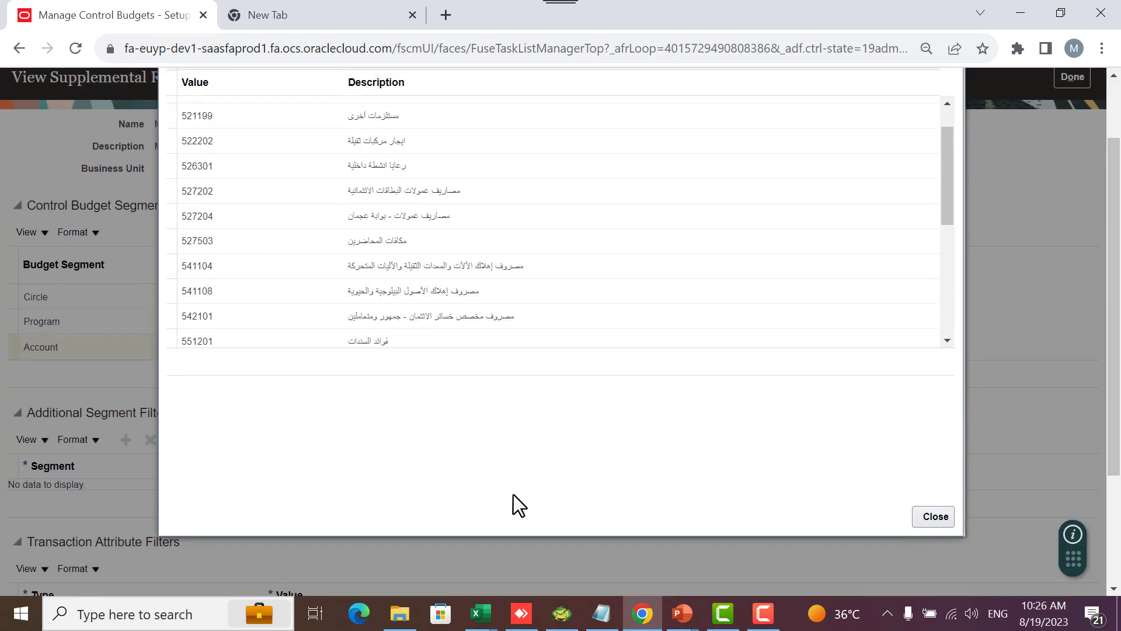
# Open a new Notepad file and note the expense account values 541104 and 541108 on separate lines
pyautogui.click(602, 613)
pyautogui.click(602, 613)
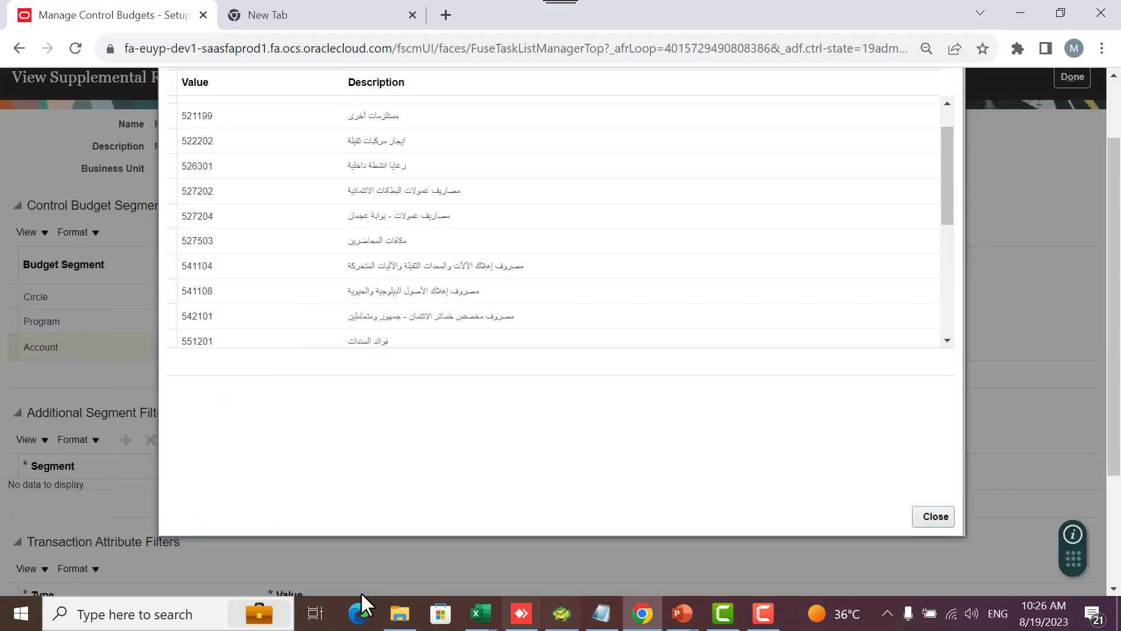
pyautogui.click(180, 613)
pyautogui.write('NO')
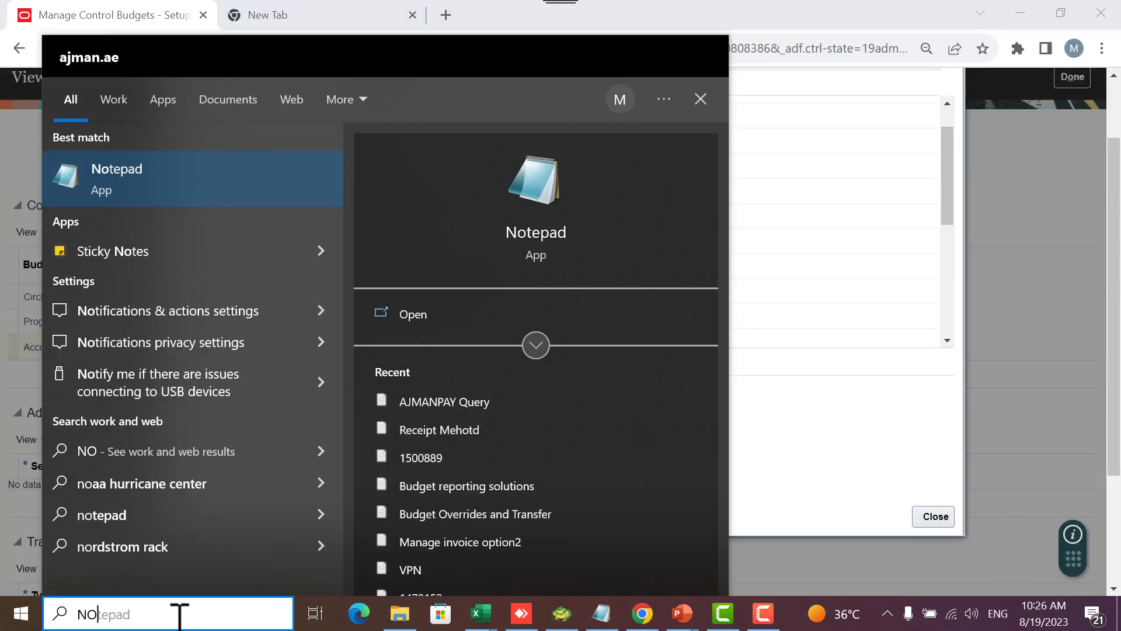
pyautogui.press('Return')
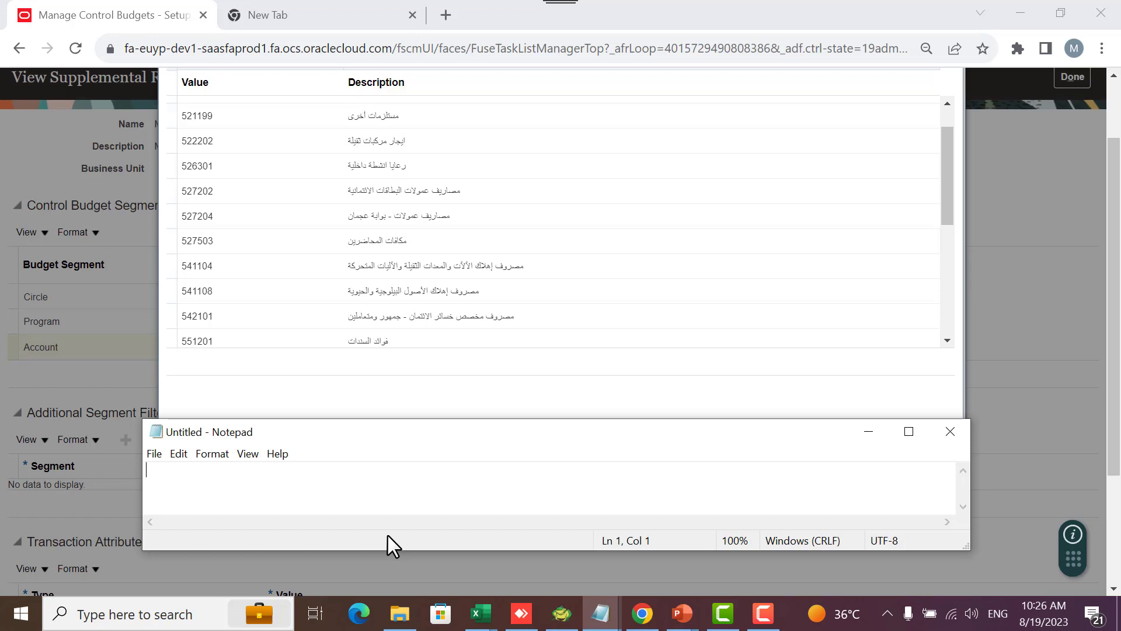
pyautogui.write('541104 ')
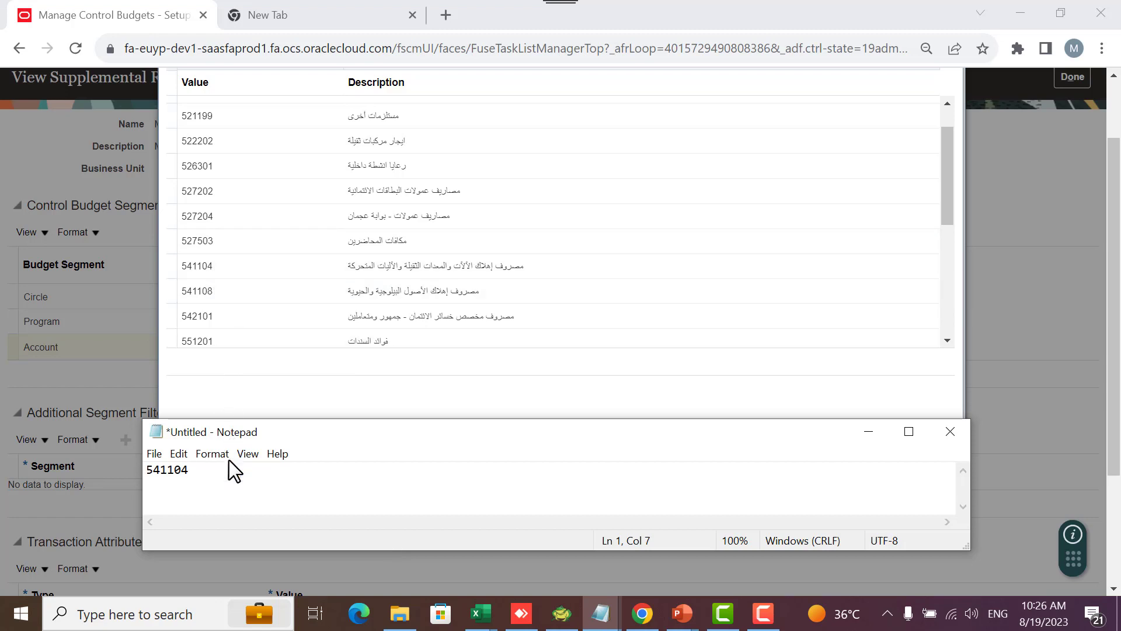
pyautogui.write('541108')
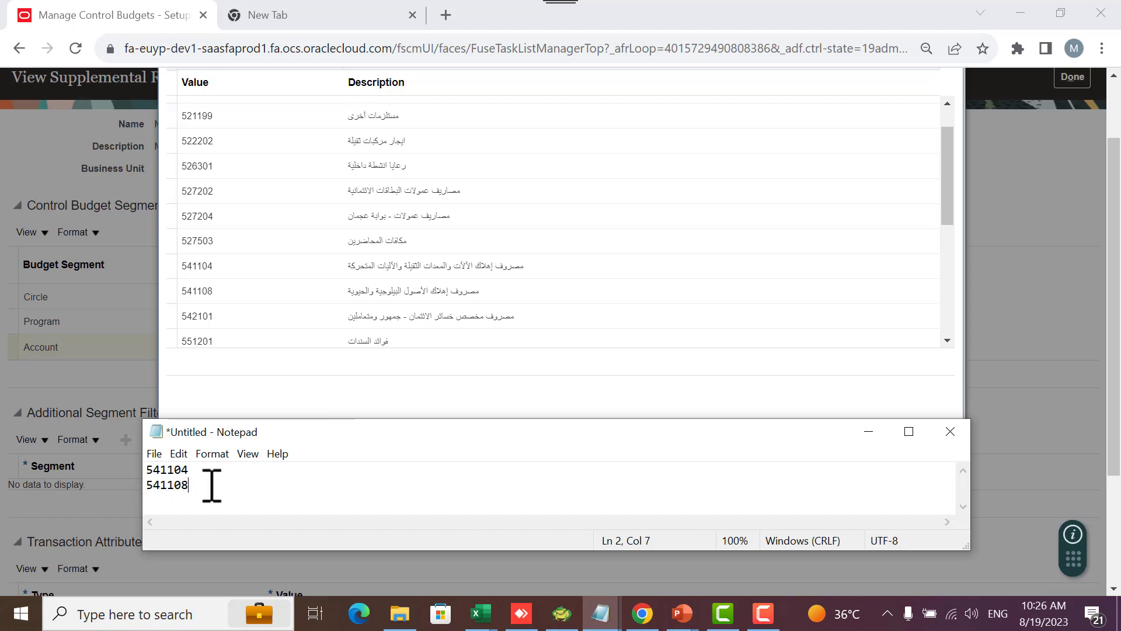
# Select the value 541104 in the note and minimize Notepad
pyautogui.click(188, 475)
pyautogui.moveTo(189, 474); pyautogui.dragTo(139, 475)
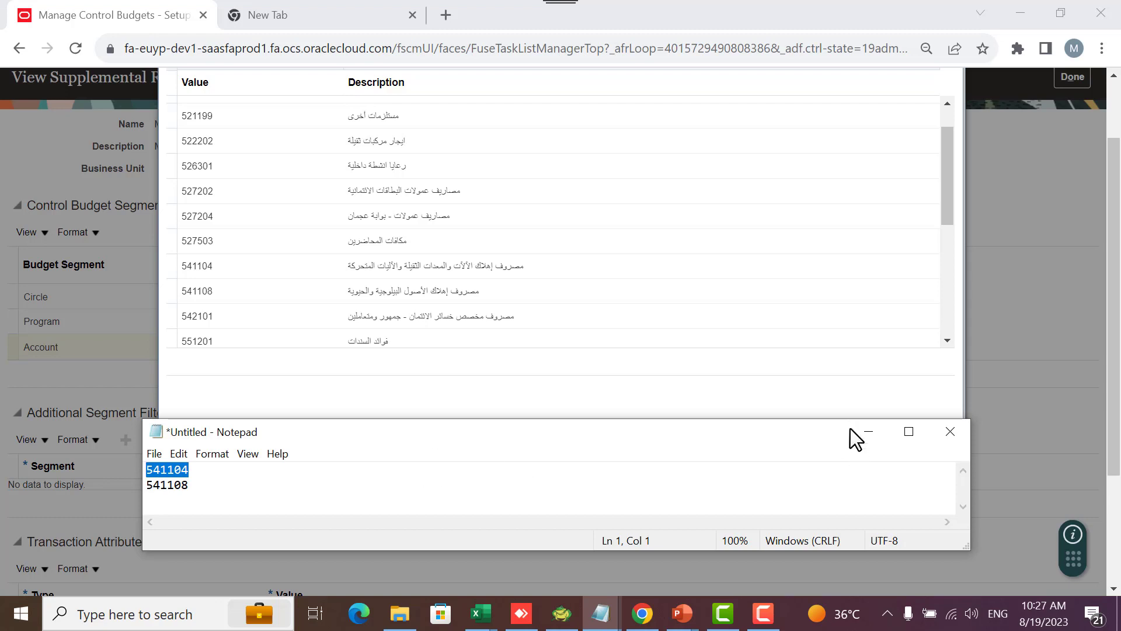
pyautogui.click(868, 432)
# Close the Account value details and the supplemental rule, and leave the MS 2023 Control budget without saving changes
pyautogui.scroll(2, 1065, 301)
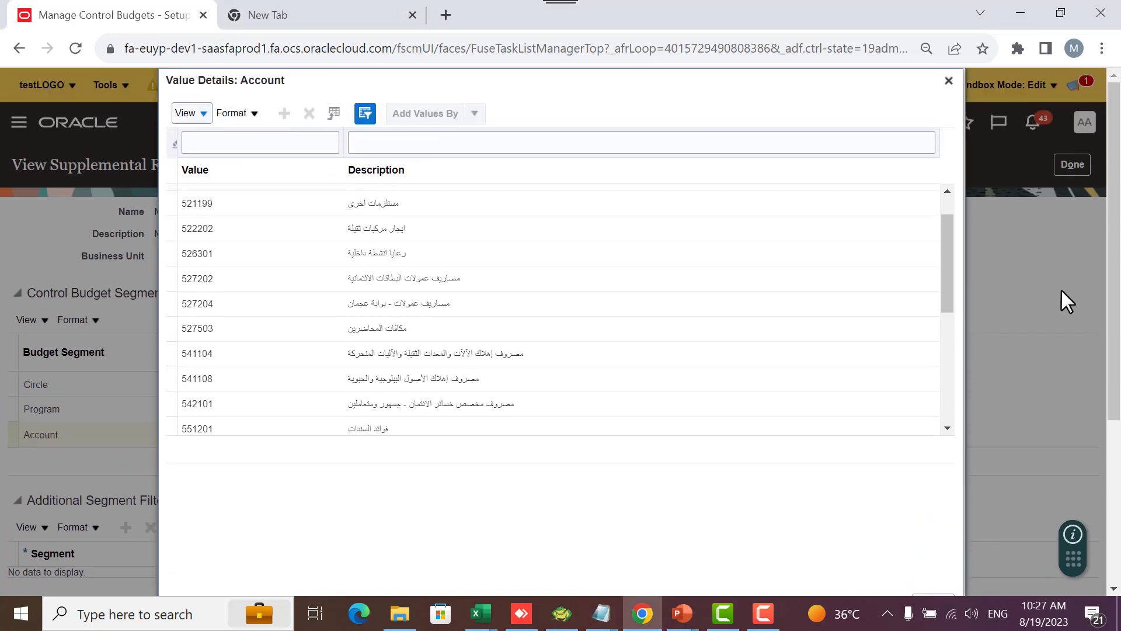
pyautogui.click(949, 82)
pyautogui.click(1073, 165)
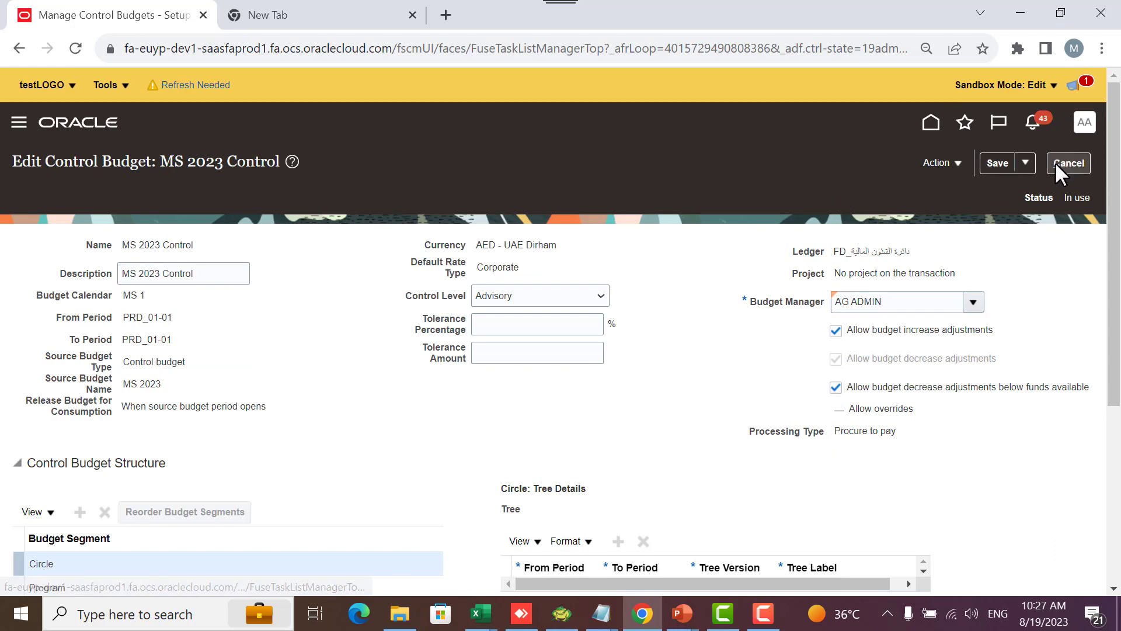
pyautogui.click(1056, 162)
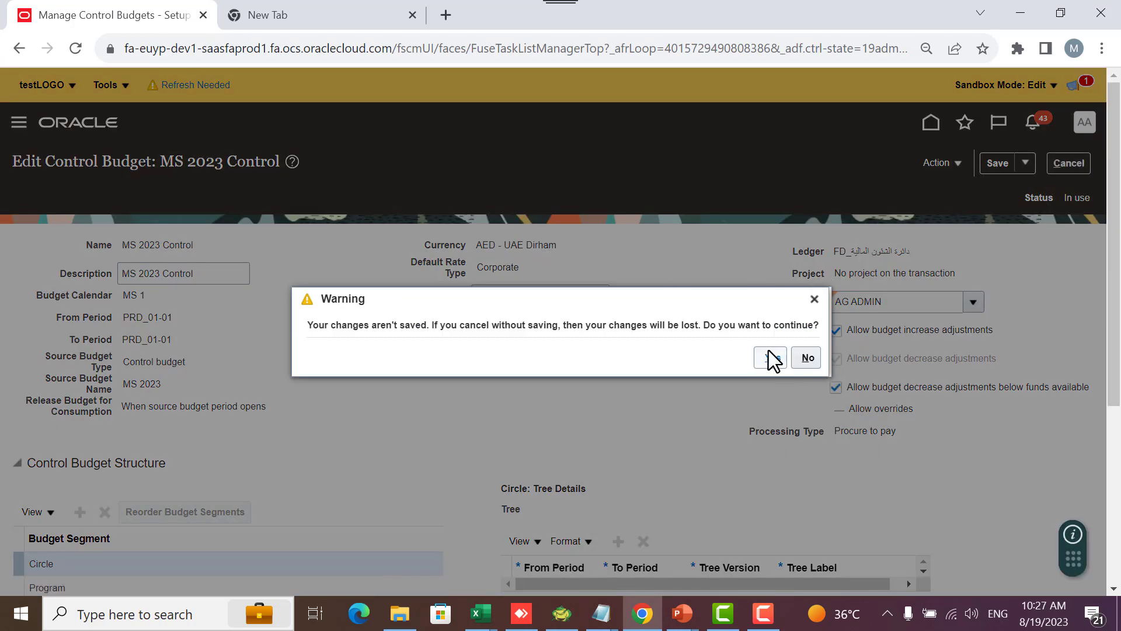
pyautogui.click(769, 355)
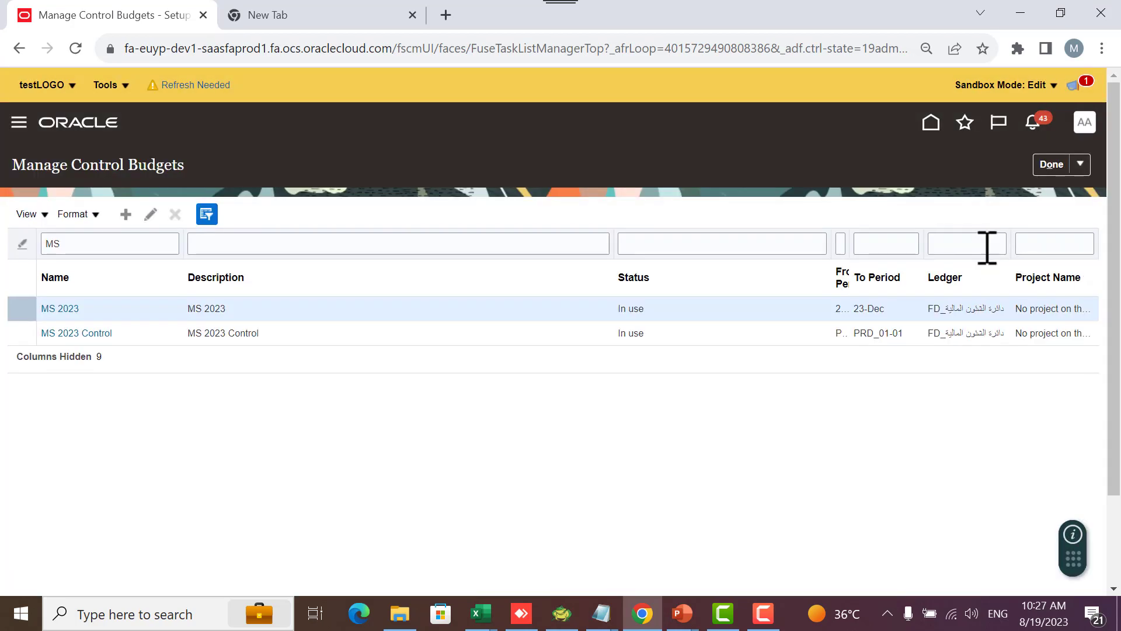
# Go to the Budgetary Control dashboard from the home page and start the Enter Budgets in Spreadsheet task
pyautogui.click(929, 126)
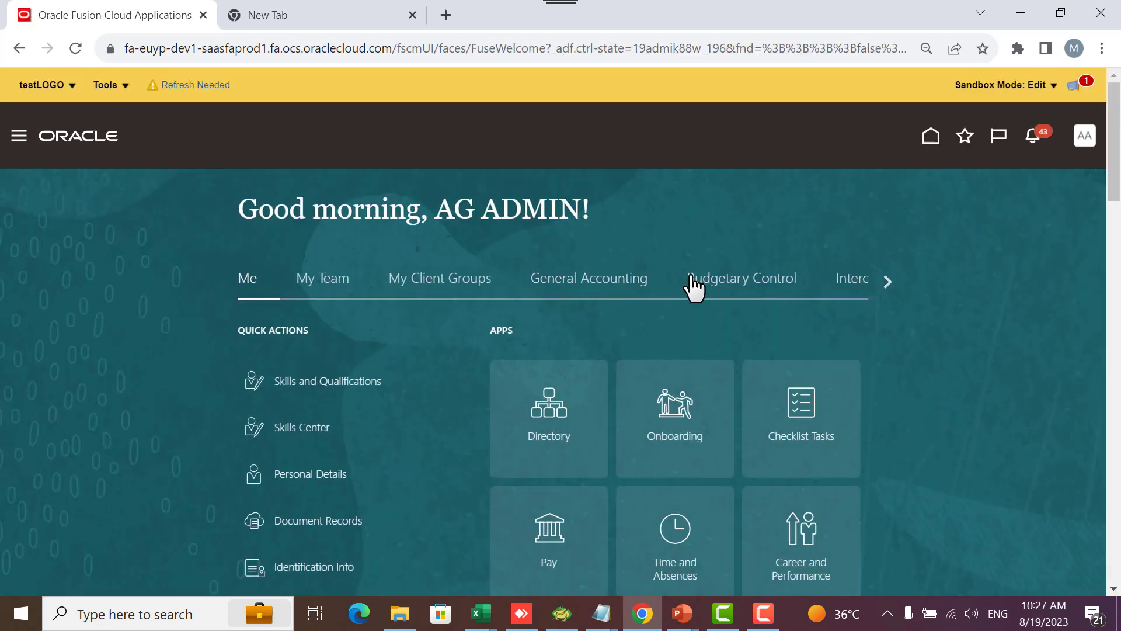
pyautogui.click(776, 285)
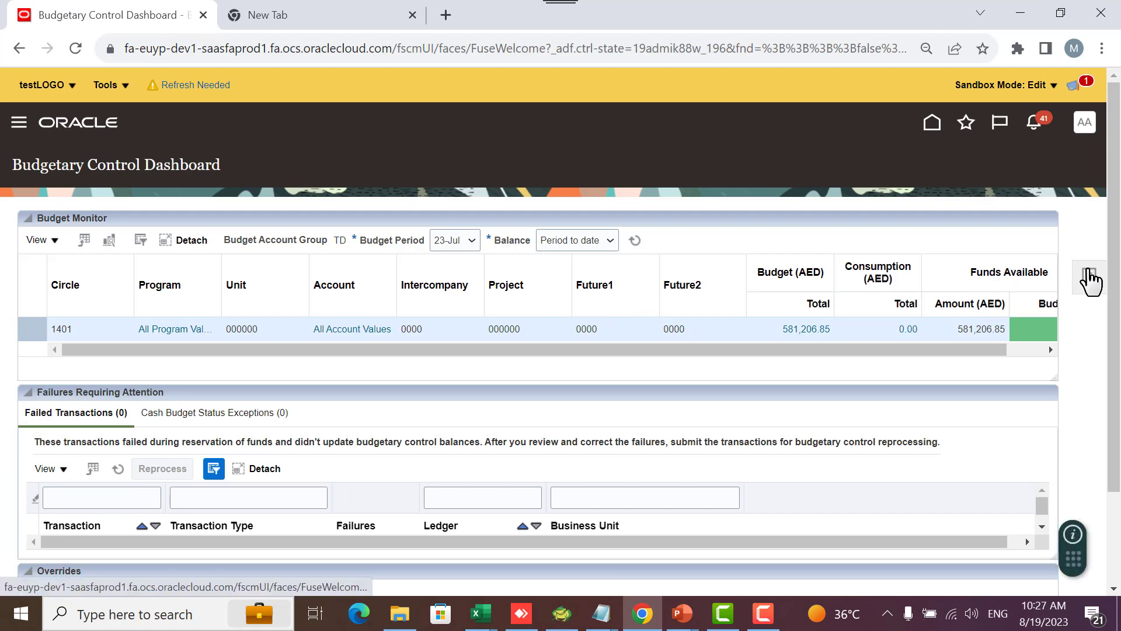
pyautogui.click(1089, 277)
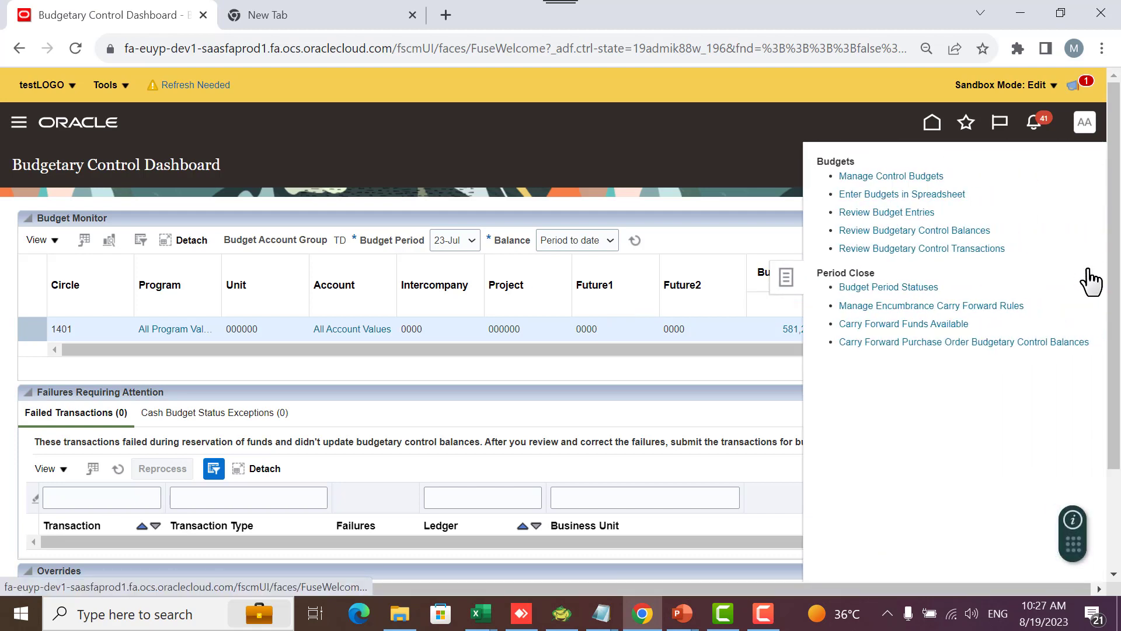
pyautogui.click(867, 195)
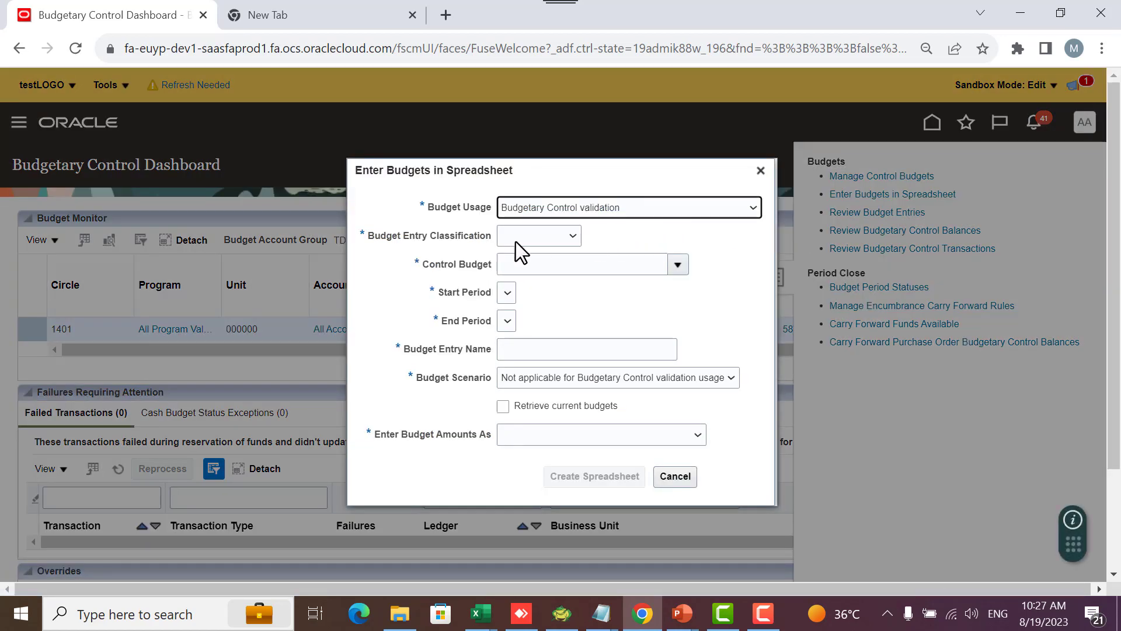
# Set the entry classification to Initial budget, the control budget to MS 2023 and the amounts as New budget or replacement of current budget
pyautogui.click(514, 239)
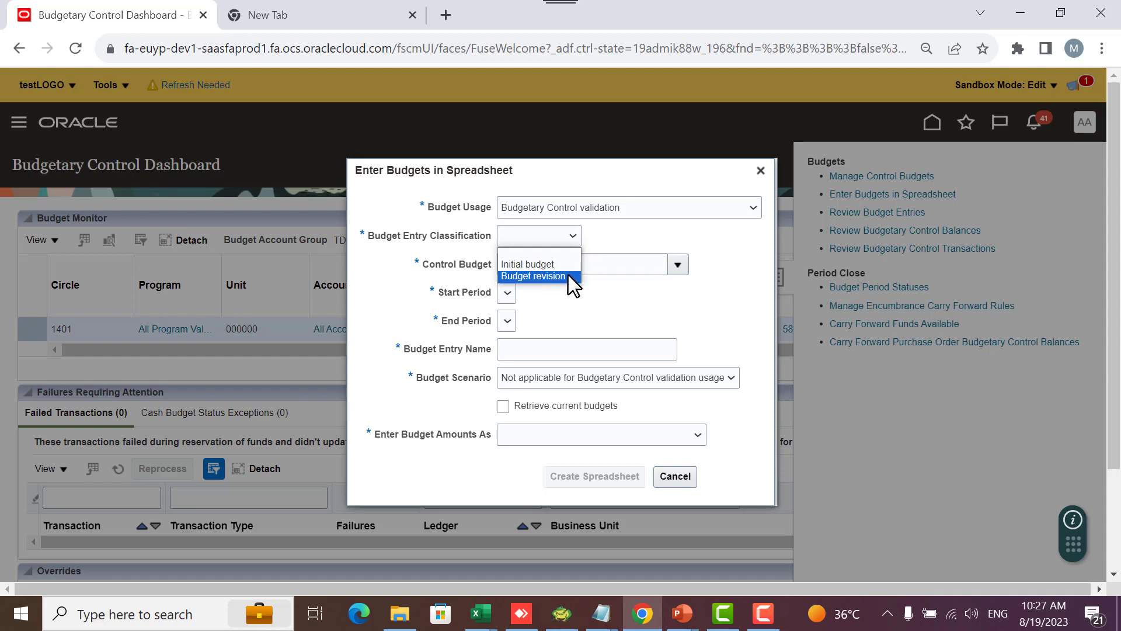
pyautogui.click(550, 263)
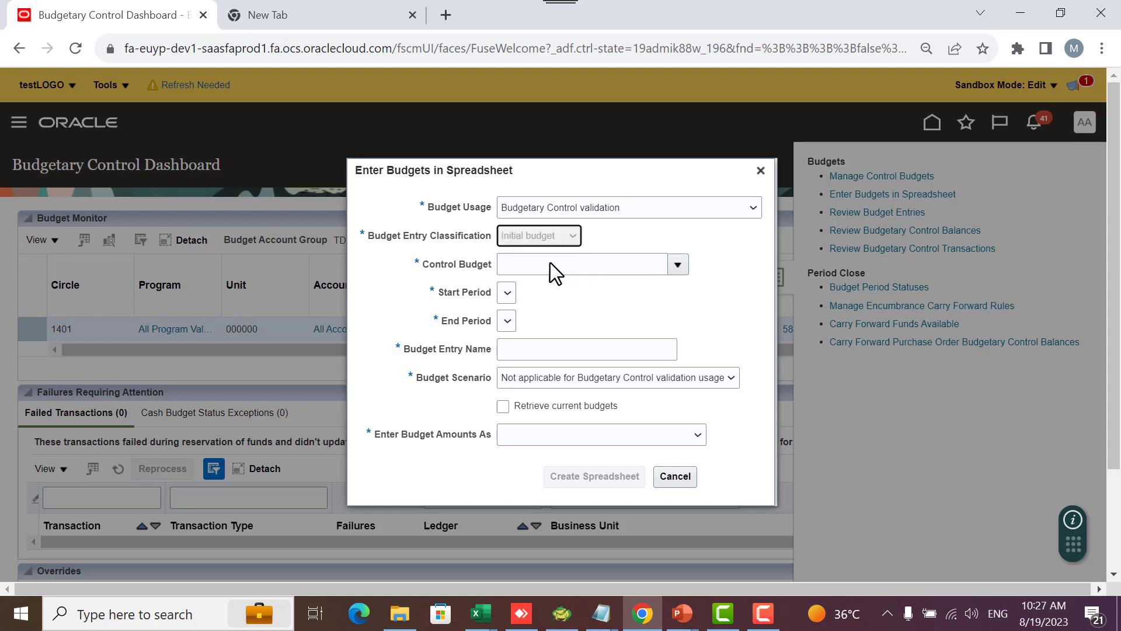
pyautogui.click(680, 264)
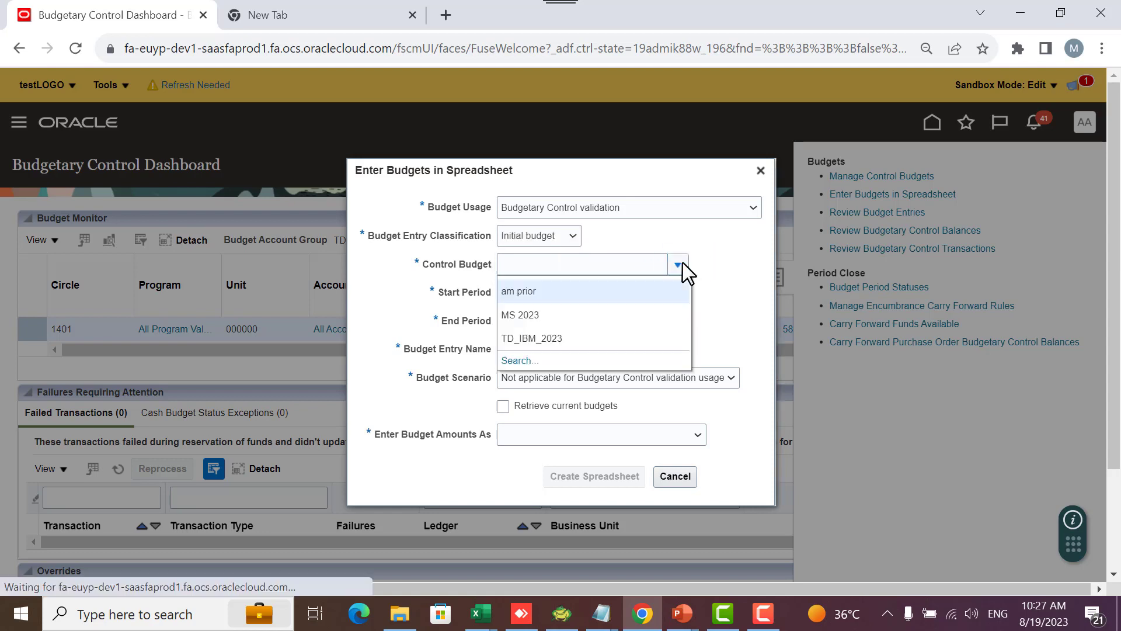
pyautogui.click(602, 314)
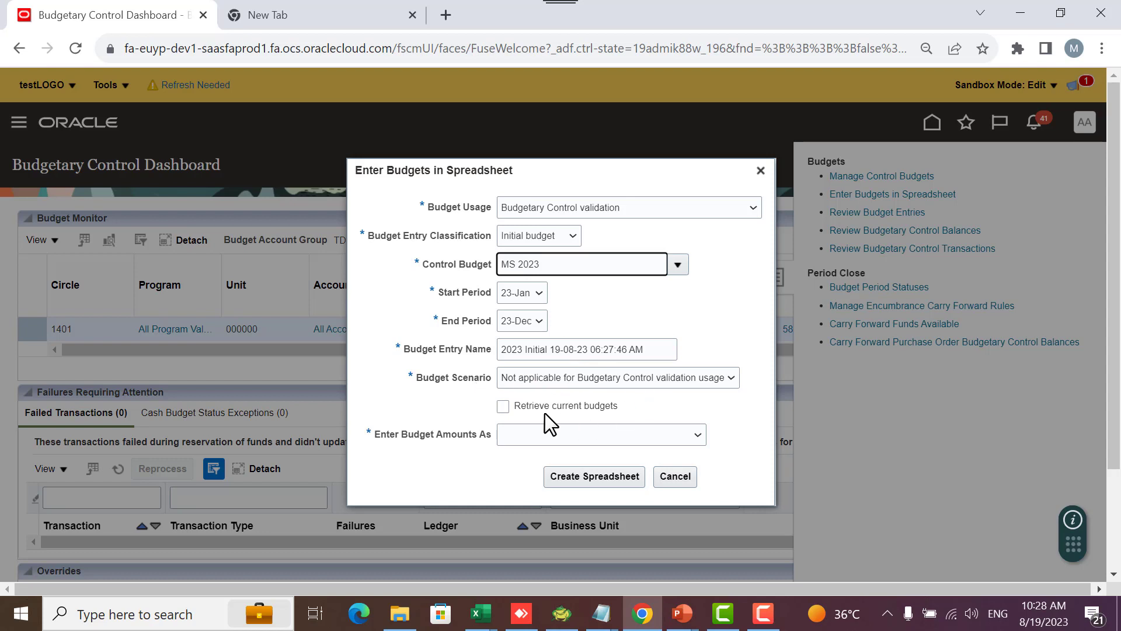
pyautogui.click(534, 435)
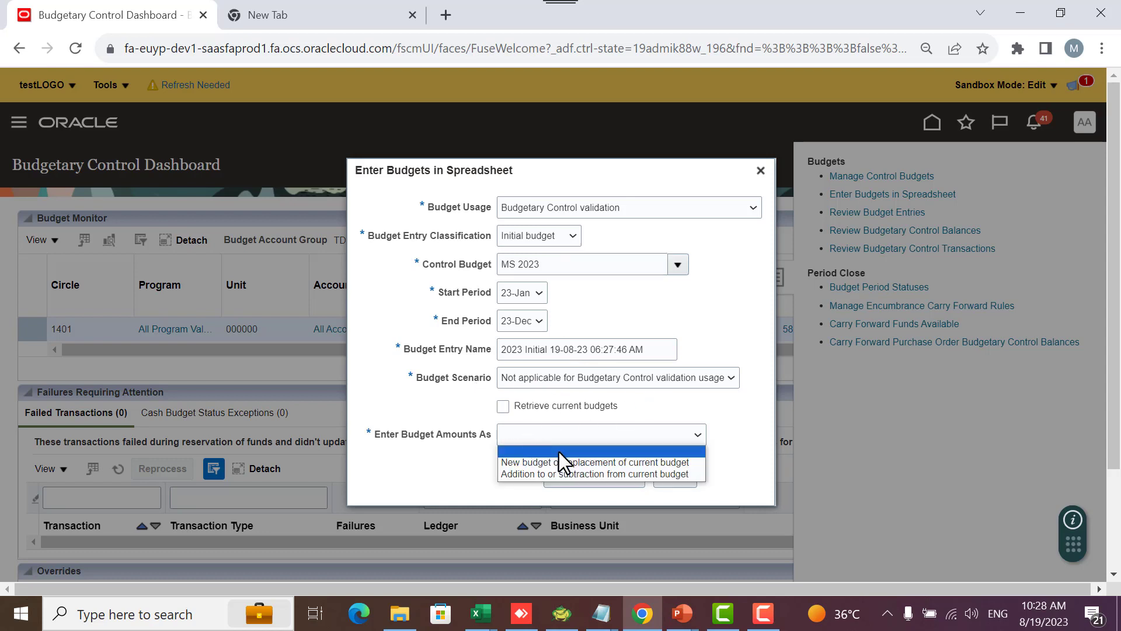
pyautogui.click(587, 461)
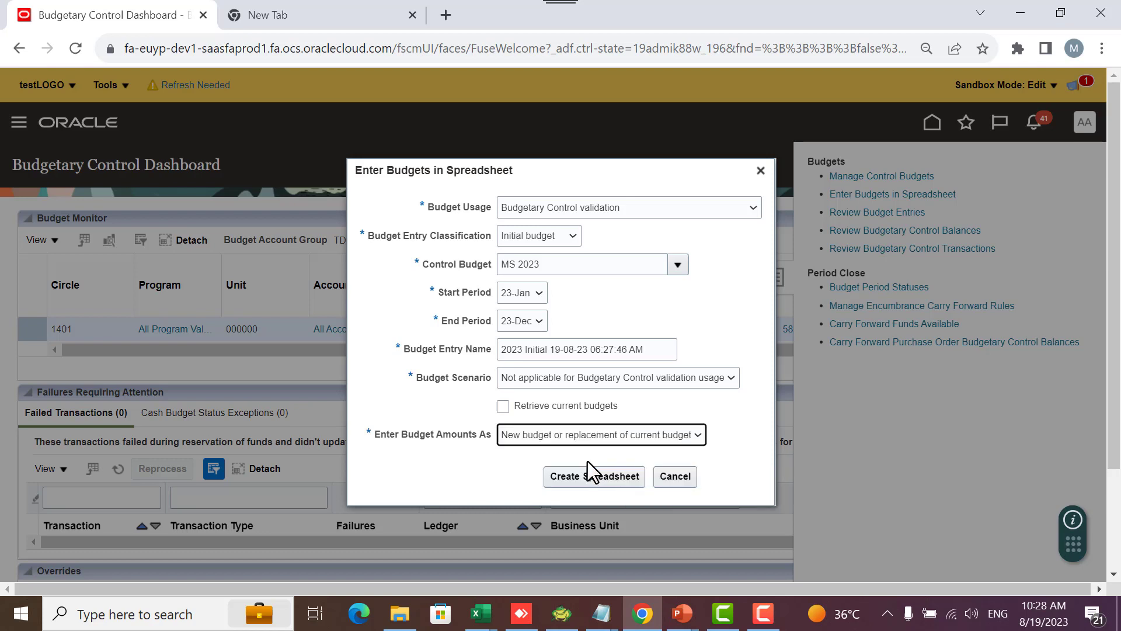
# Create the budget entry spreadsheet and open it in Excel, accepting the connection to the Oracle application URL
pyautogui.click(592, 473)
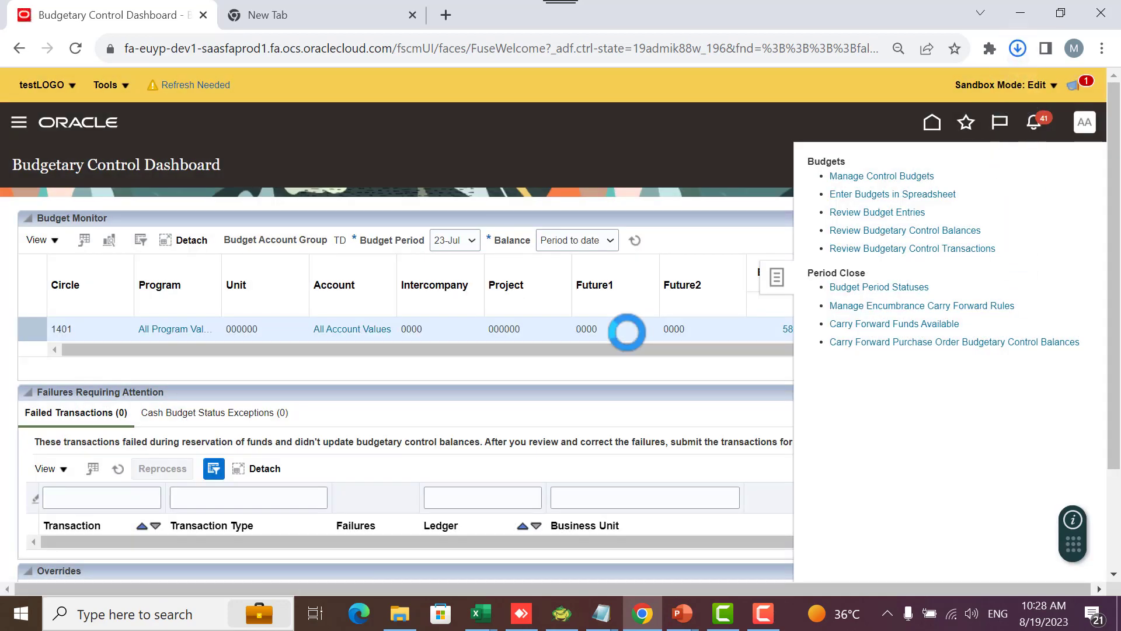
pyautogui.click(890, 93)
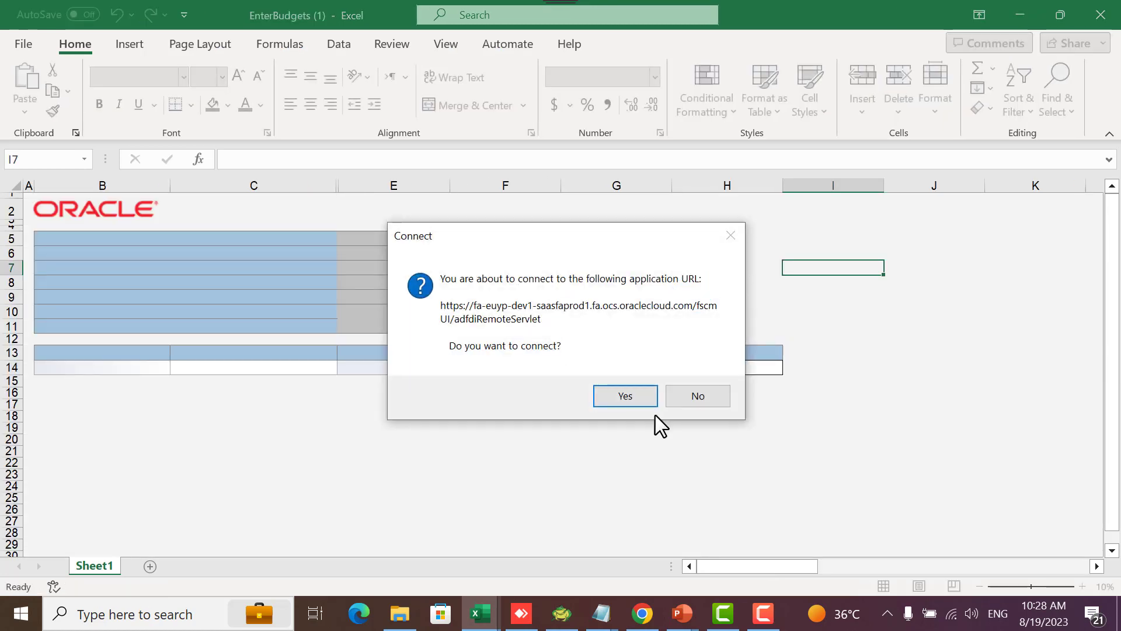
pyautogui.click(624, 398)
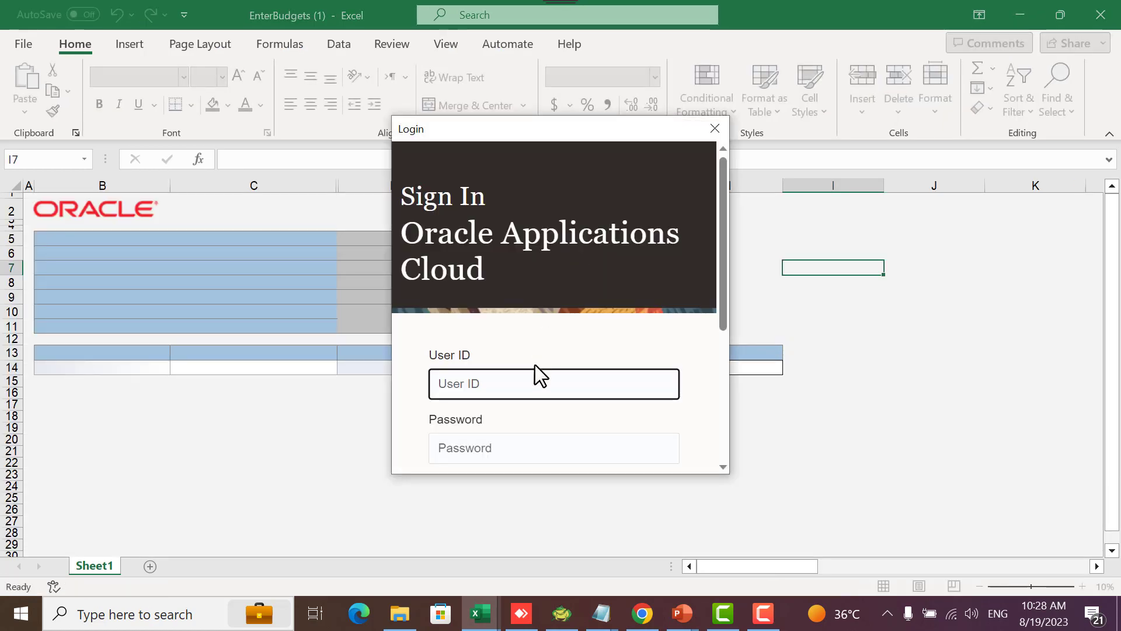
# Sign in to Oracle Applications Cloud with the user ID and account password, and skip the Desktop Integration add-in update
pyautogui.write('AG.ADMIN')
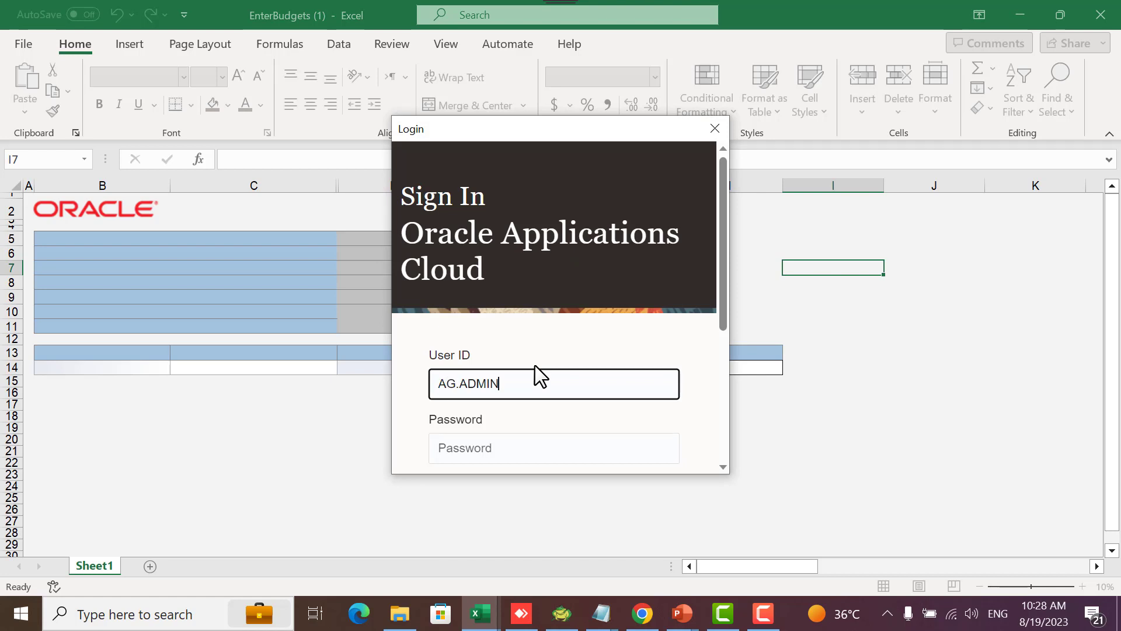
pyautogui.press('Tab')
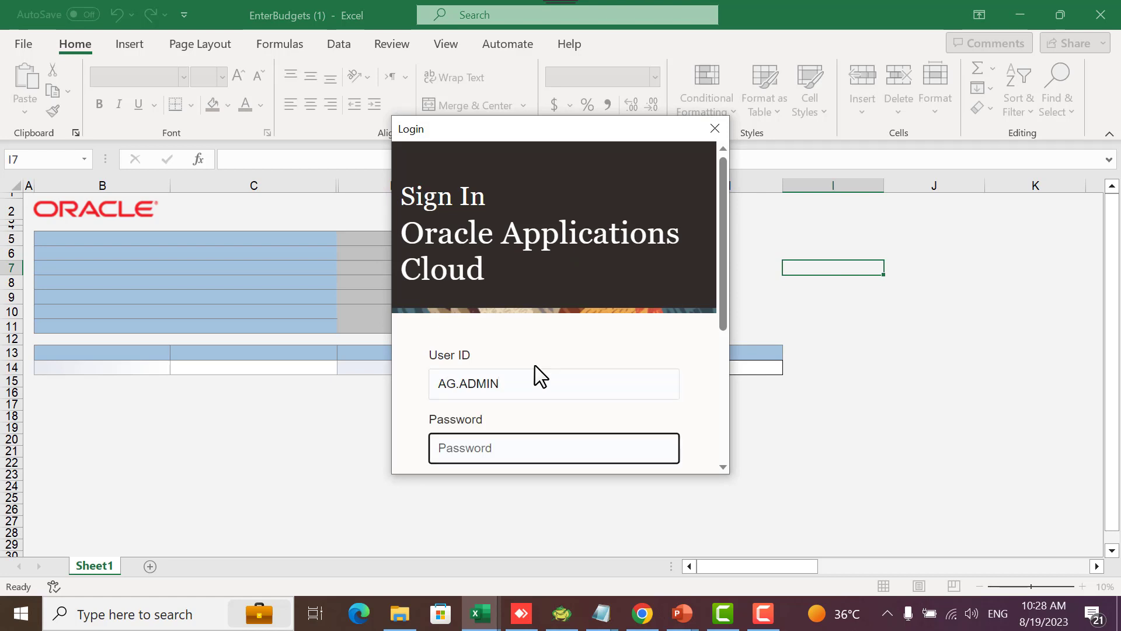
pyautogui.write('********')
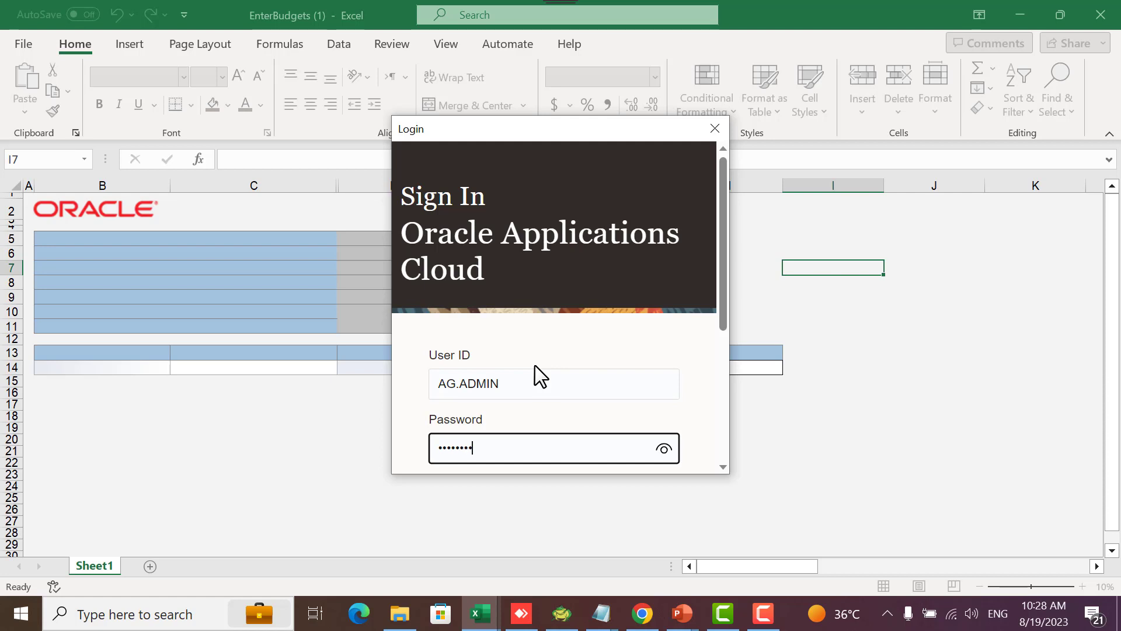
pyautogui.press('Return')
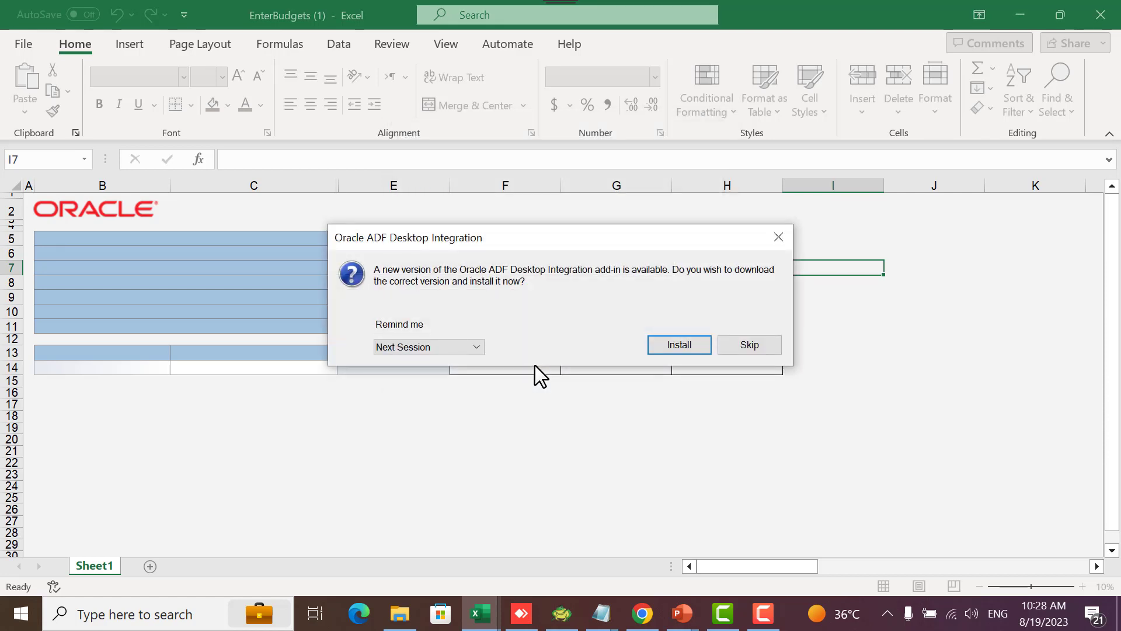
pyautogui.click(748, 345)
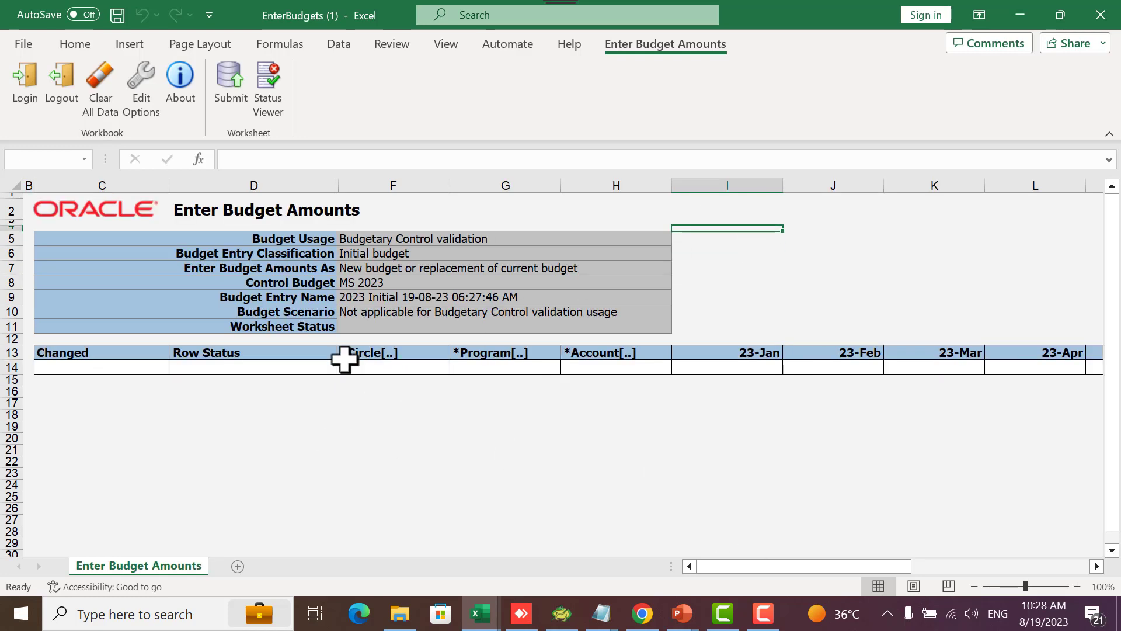
# Open the key flexfield segment lookup from the Circle cell of the first budget row and enlarge its window
pyautogui.doubleClick(400, 368)
pyautogui.click(509, 441)
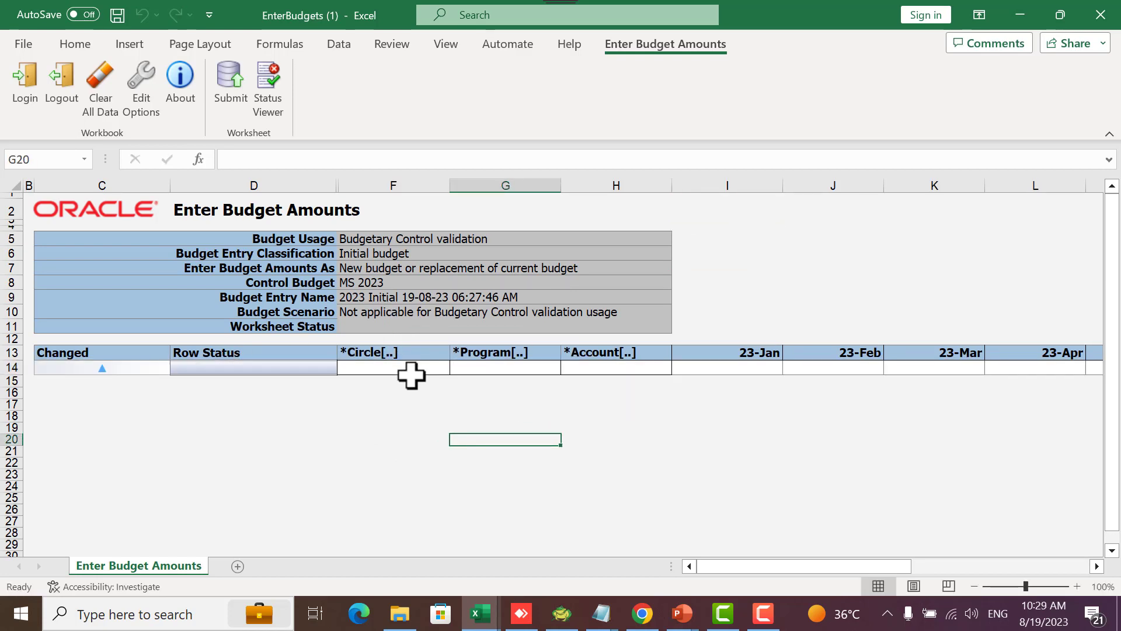
pyautogui.doubleClick(408, 370)
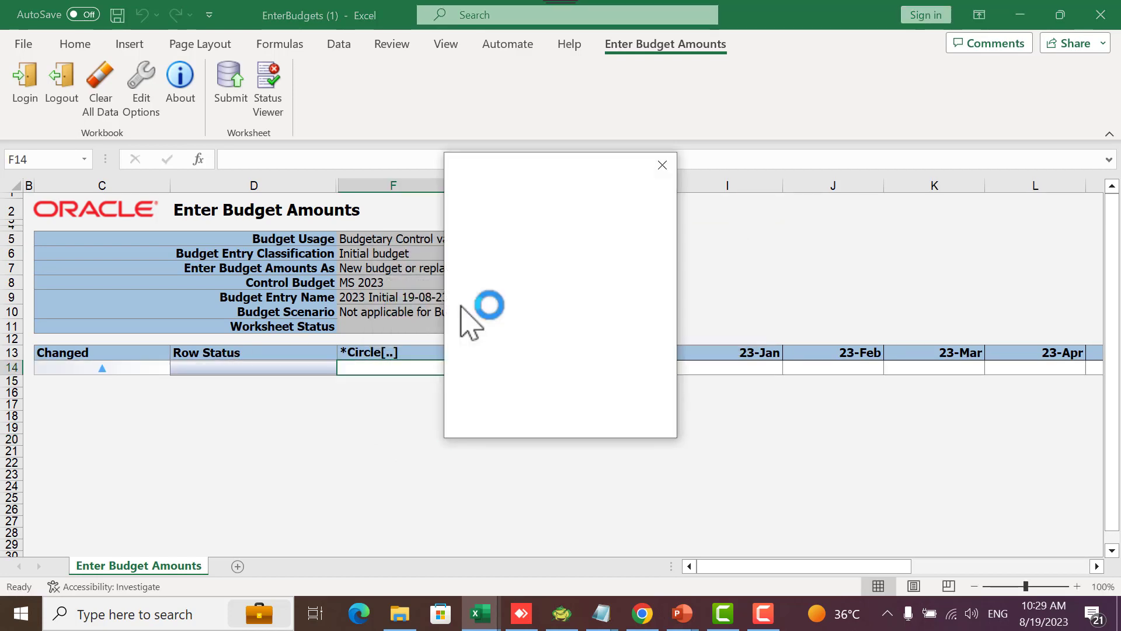
pyautogui.click(649, 193)
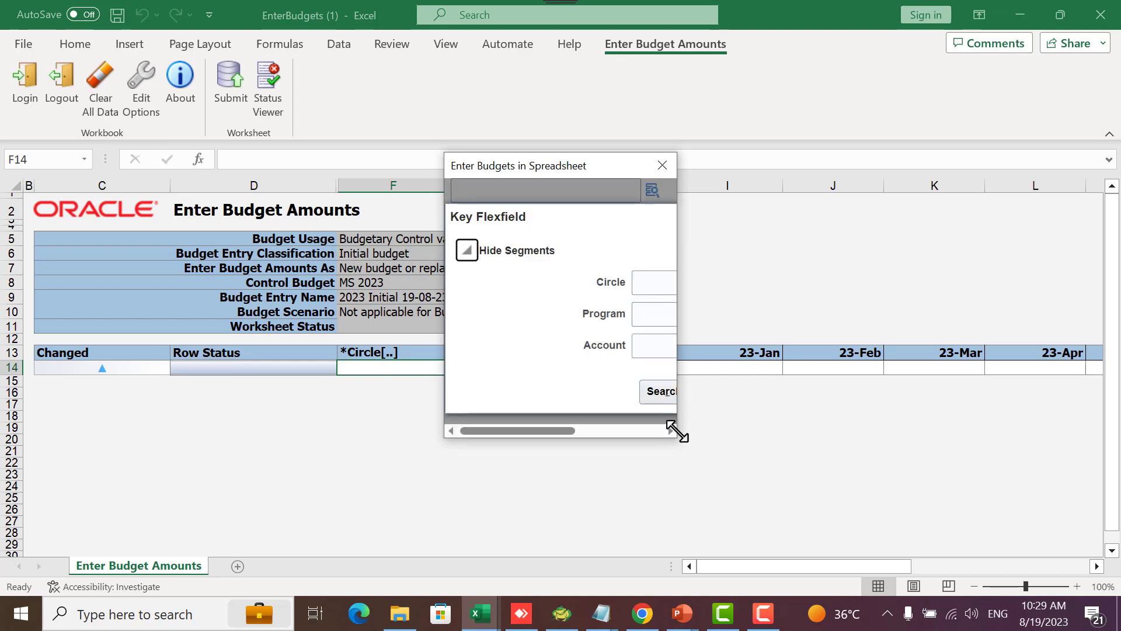
pyautogui.moveTo(675, 430); pyautogui.dragTo(1083, 568)
# Search the Circle segment values for 1001 and select it as the Circle
pyautogui.click(815, 353)
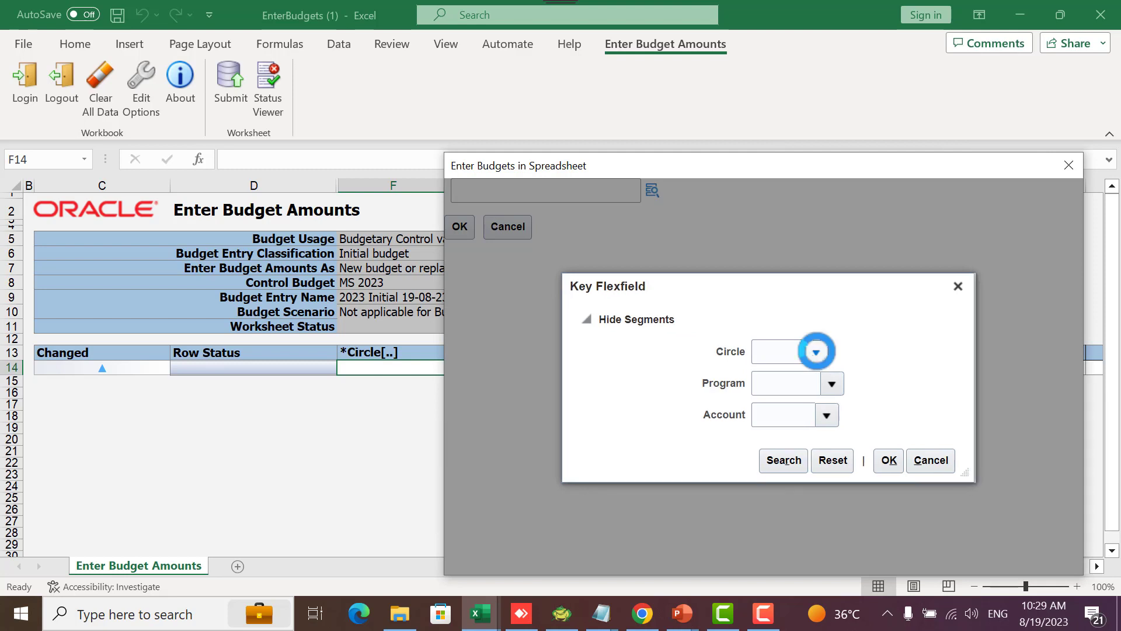
pyautogui.click(749, 385)
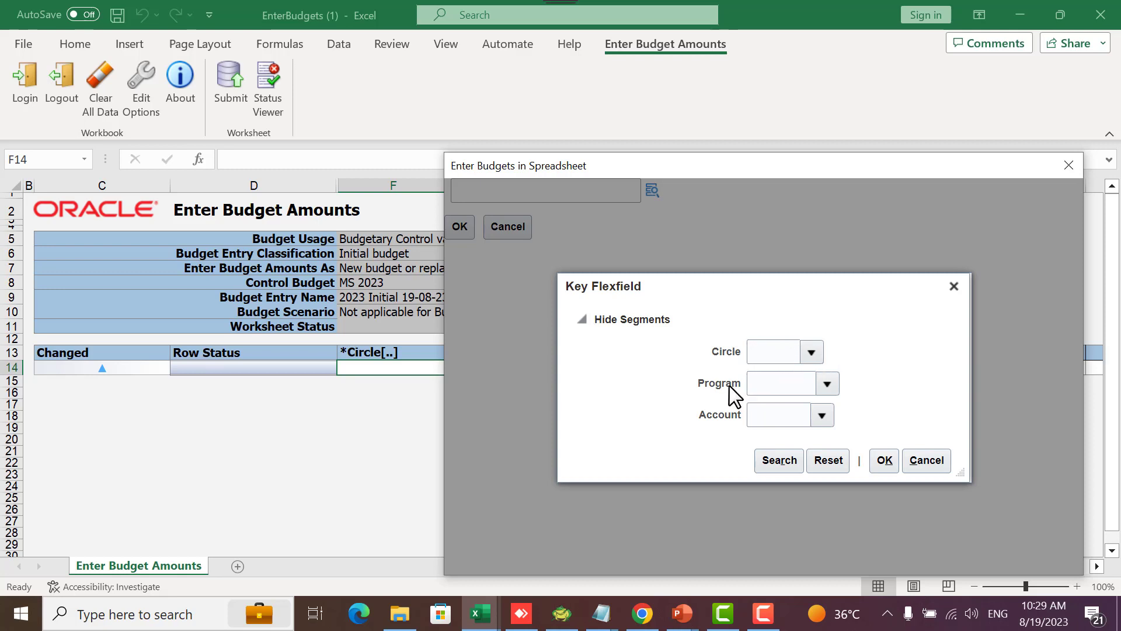
pyautogui.click(810, 352)
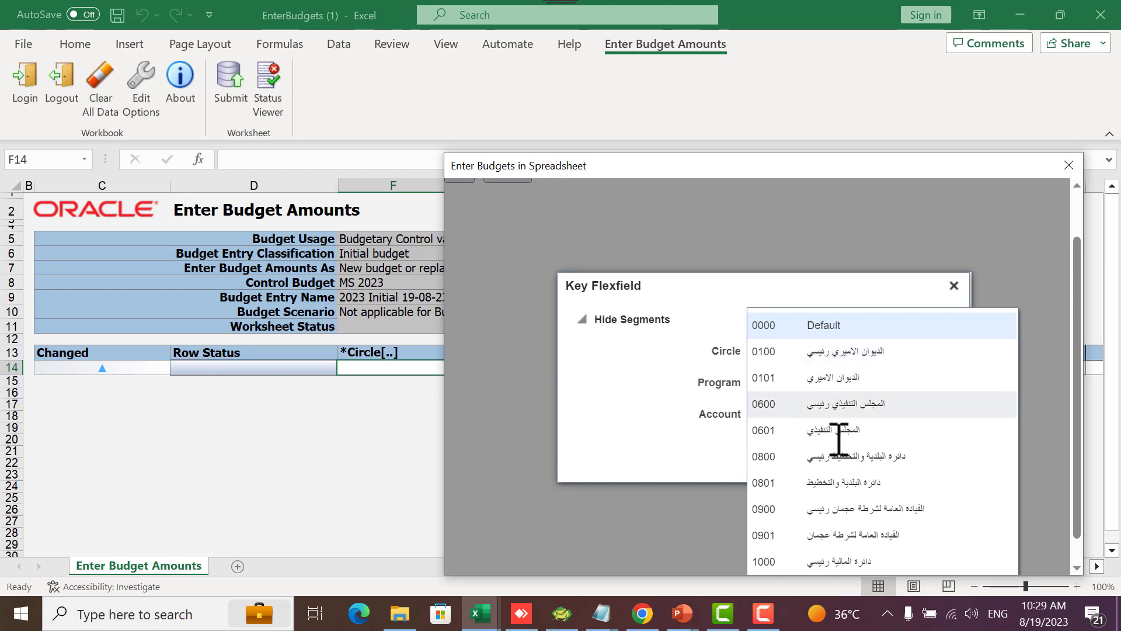
pyautogui.scroll(-1, 858, 530)
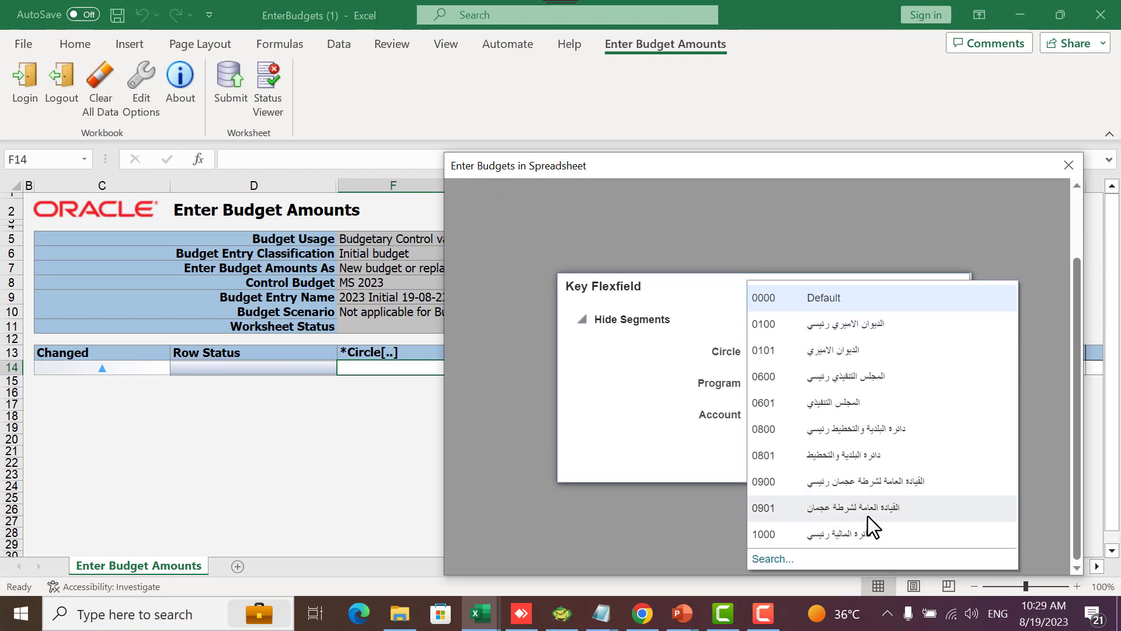
pyautogui.click(799, 558)
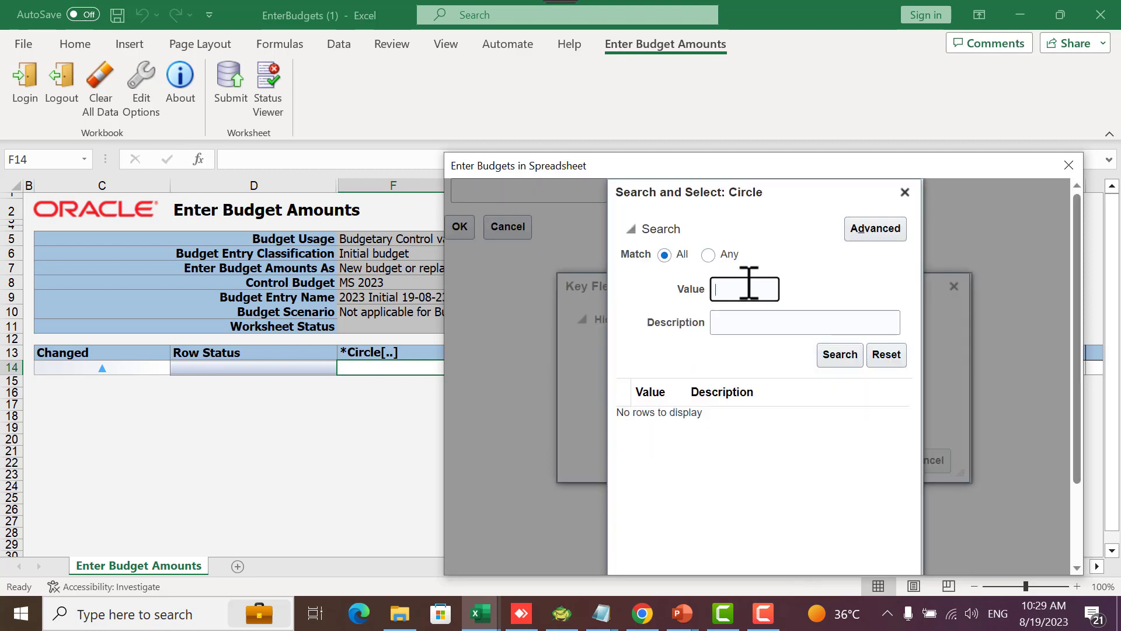
pyautogui.write('1001')
pyautogui.press('Return')
pyautogui.click(714, 419)
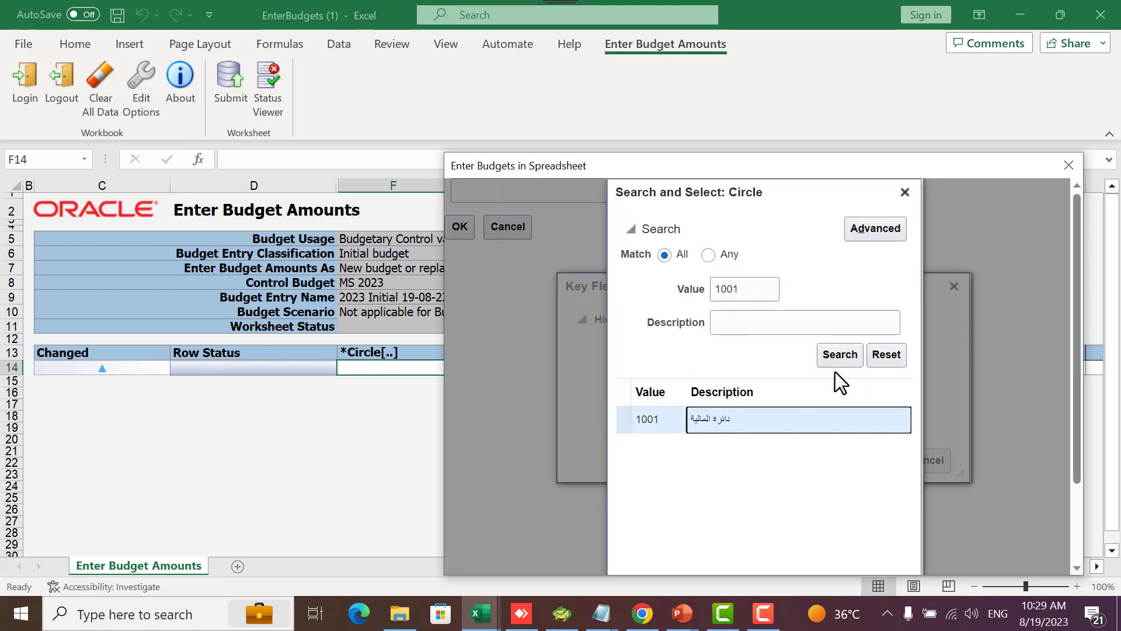
pyautogui.scroll(-3, 864, 380)
pyautogui.click(845, 561)
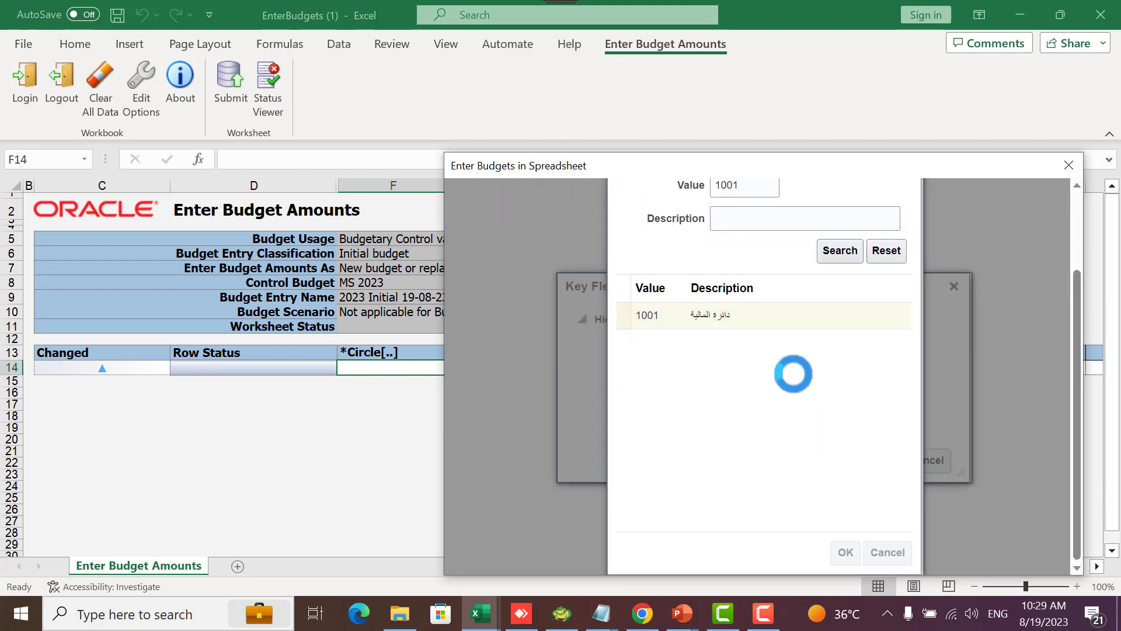
# Set the Program segment of the first budget row to the default value 0000000
pyautogui.click(827, 384)
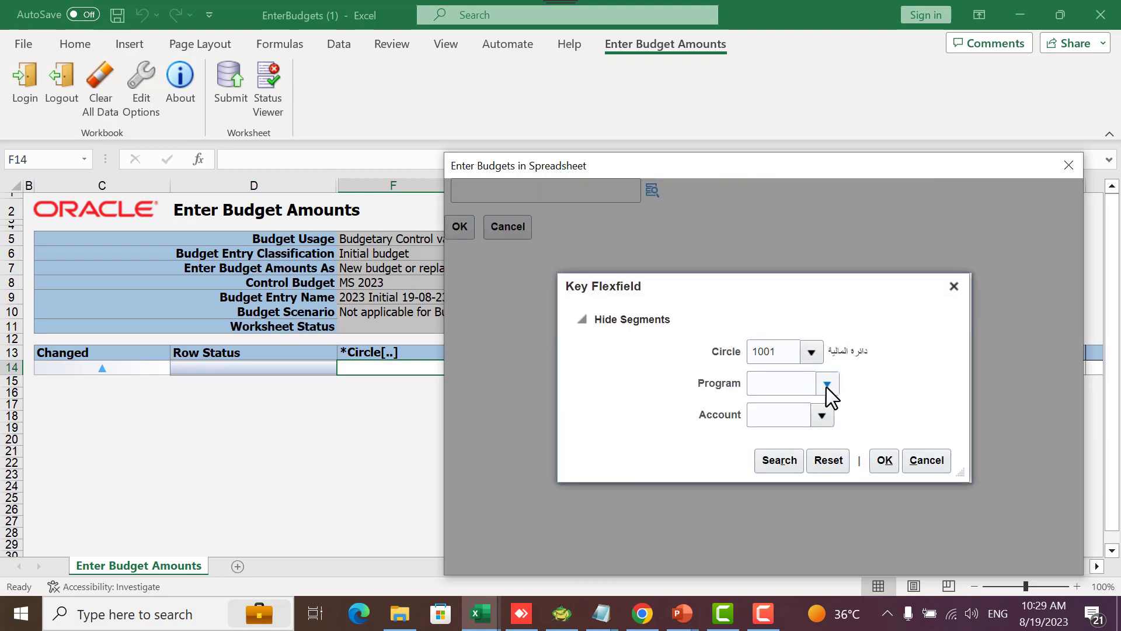
pyautogui.click(815, 414)
pyautogui.click(783, 416)
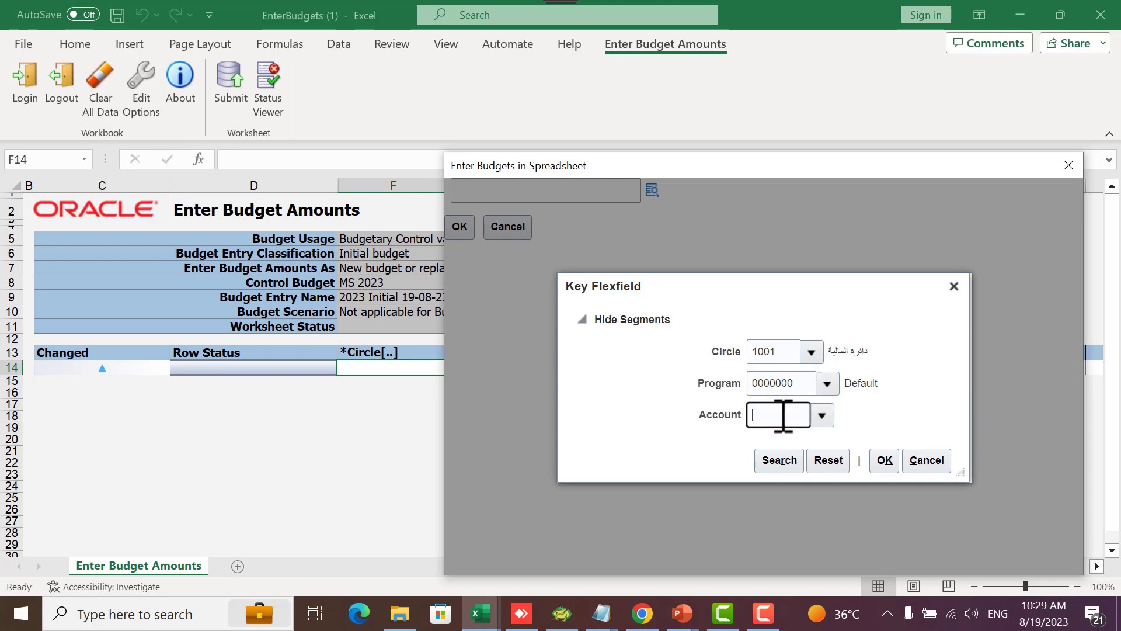
# Open the Account segment search and enter 541104, copied from the Notepad list, as the value to find
pyautogui.click(822, 415)
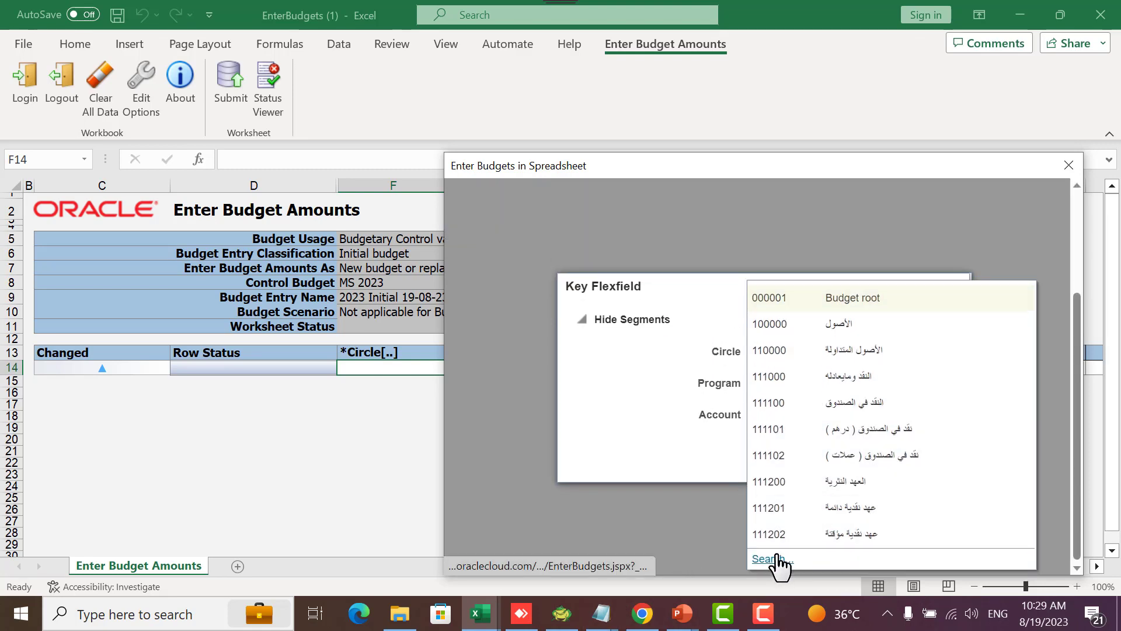
pyautogui.click(778, 565)
pyautogui.click(723, 251)
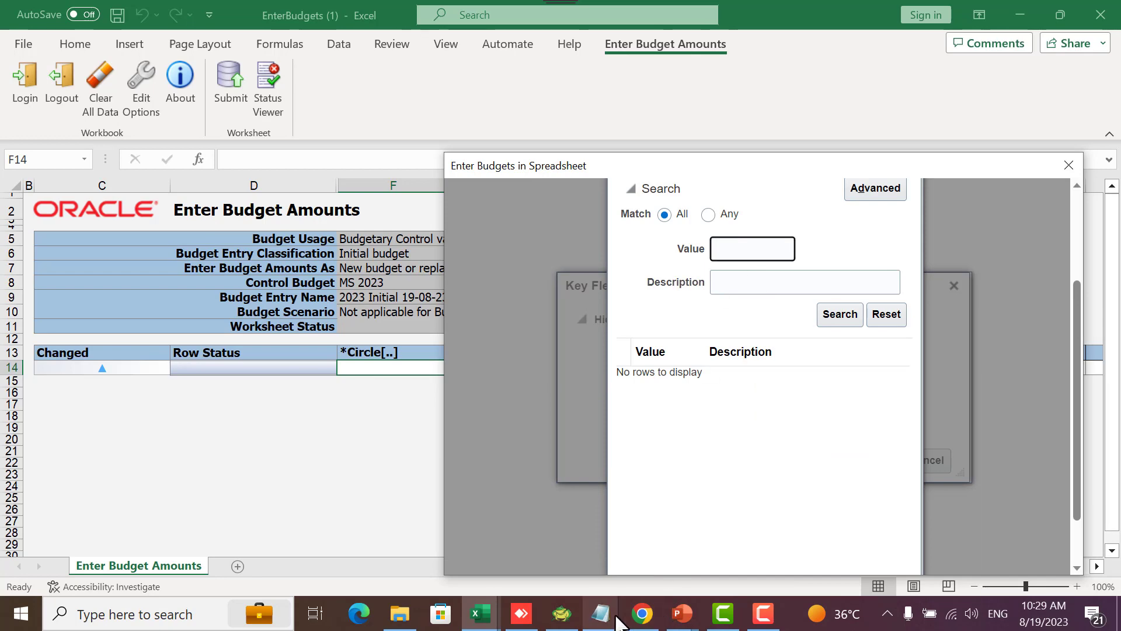
pyautogui.moveTo(601, 613)
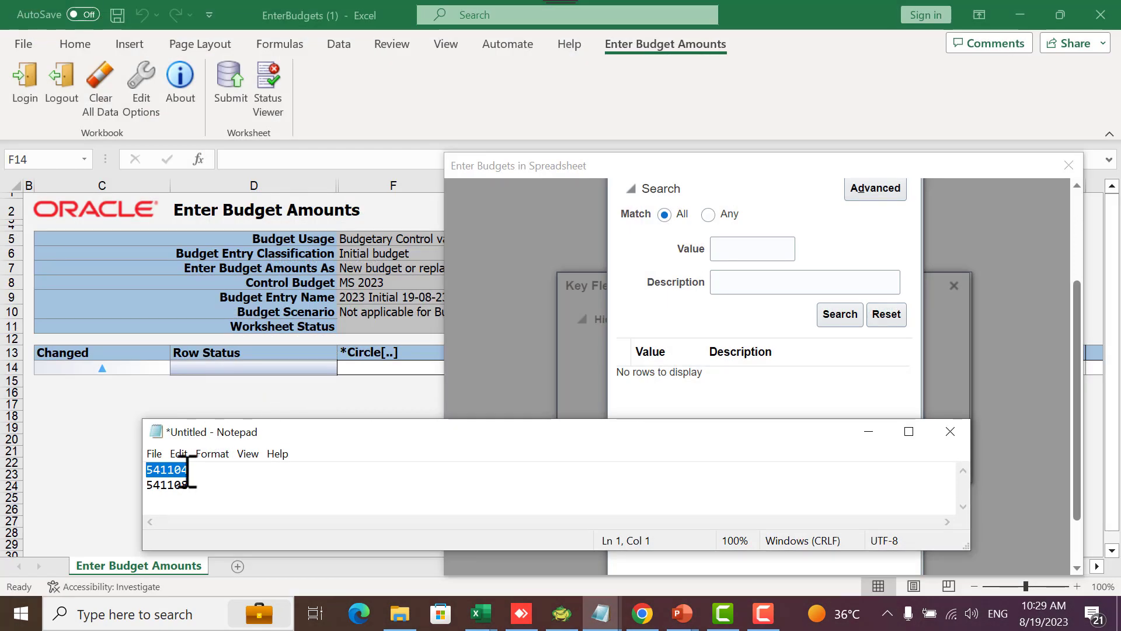
pyautogui.click(738, 249)
pyautogui.click(745, 393)
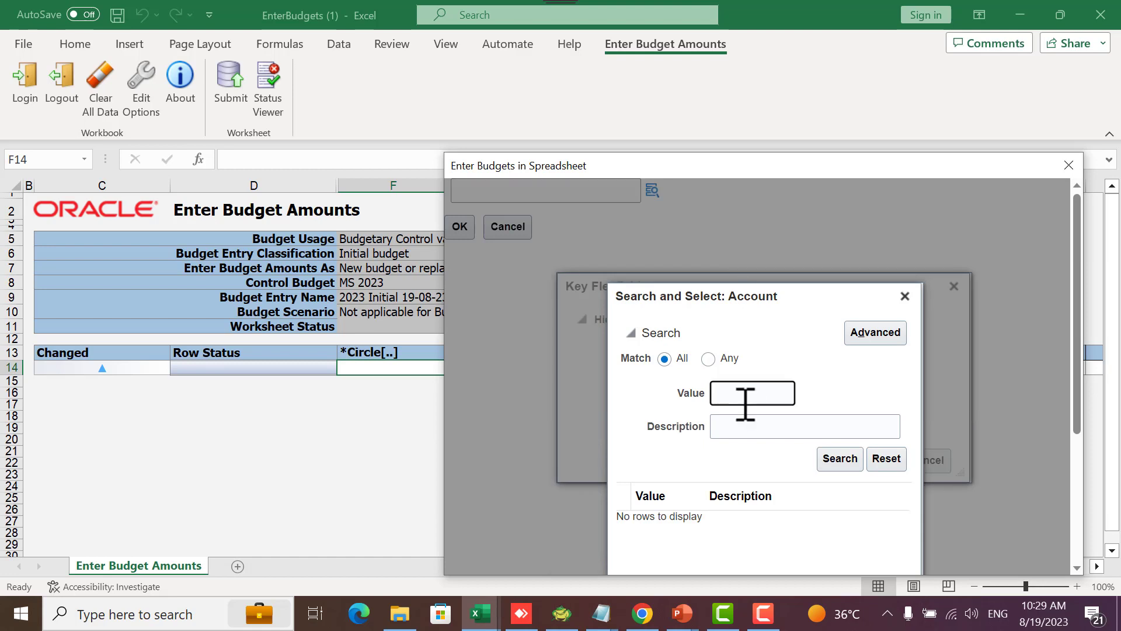
pyautogui.click(839, 456)
pyautogui.click(653, 526)
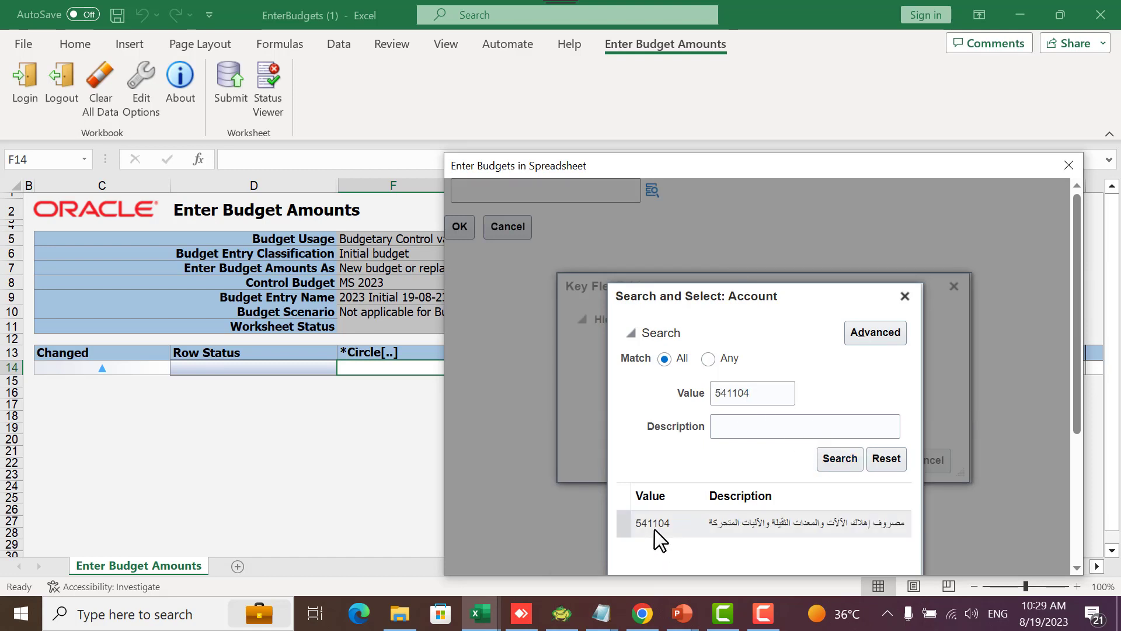
pyautogui.scroll(-2, 892, 484)
pyautogui.scroll(-2, 891, 484)
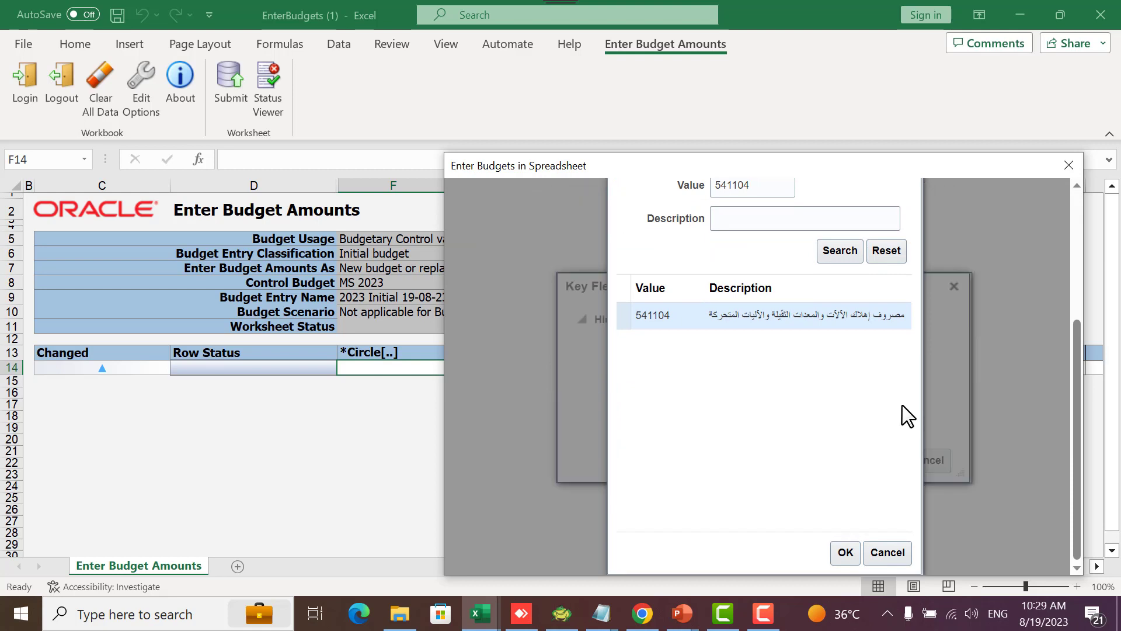
pyautogui.click(843, 558)
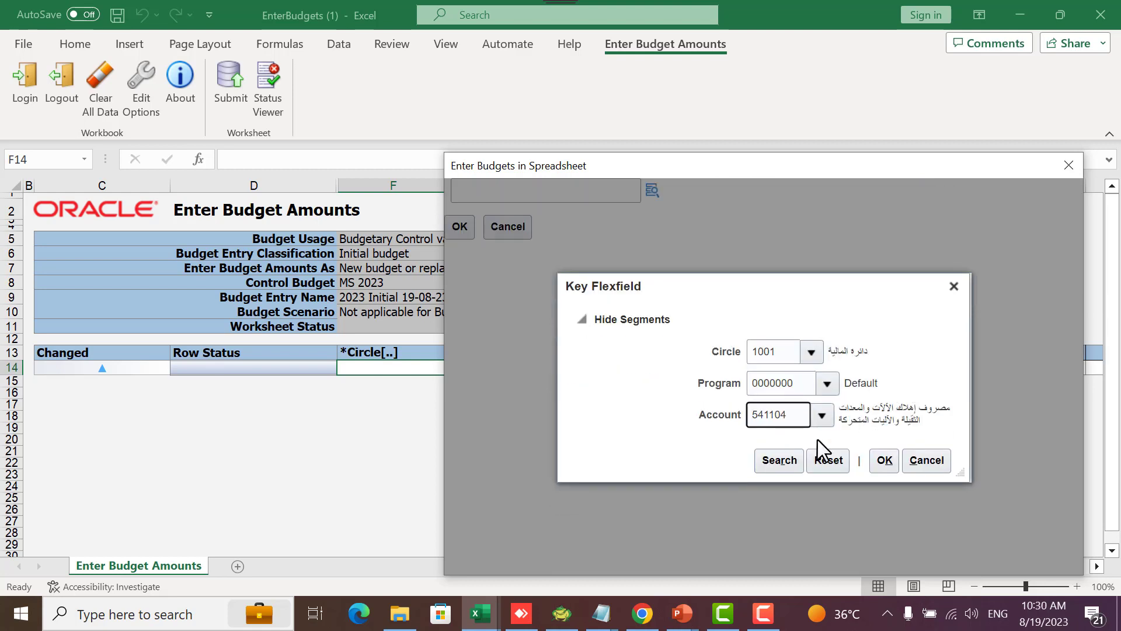
pyautogui.click(885, 460)
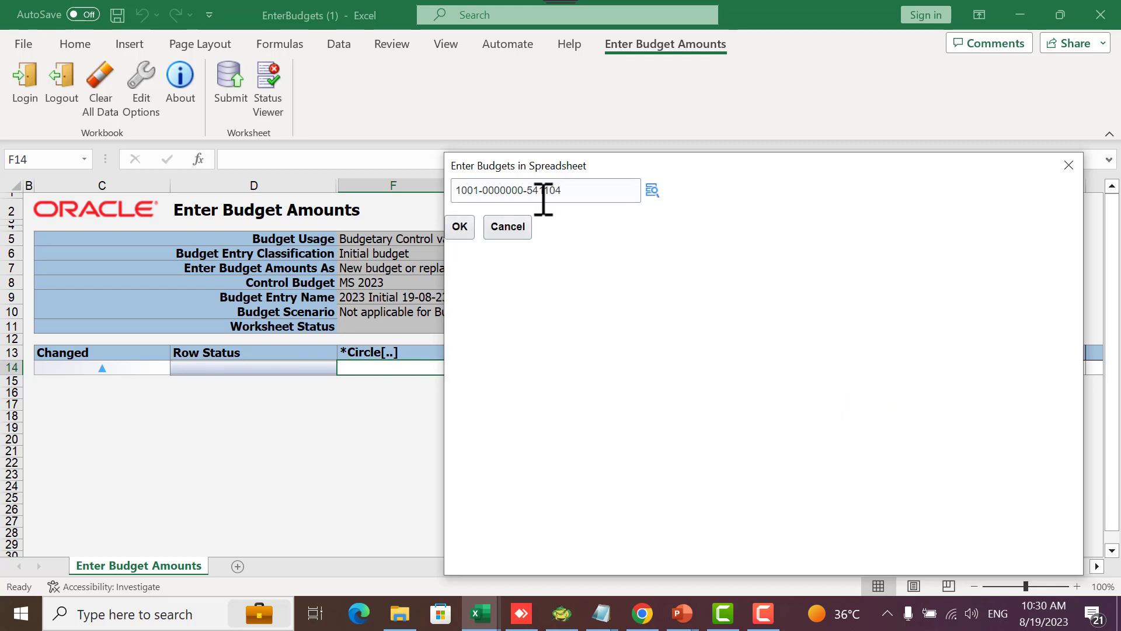
pyautogui.click(461, 224)
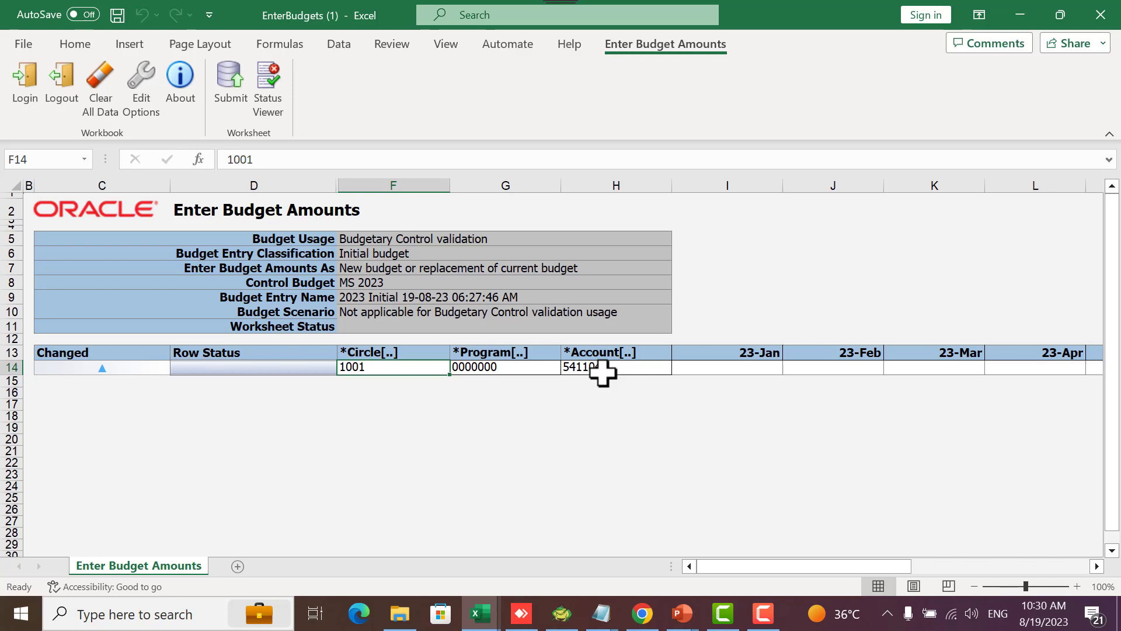
# Enter 2000 as the 23-Jan budget amount for account 541104
pyautogui.click(717, 370)
pyautogui.write('2000')
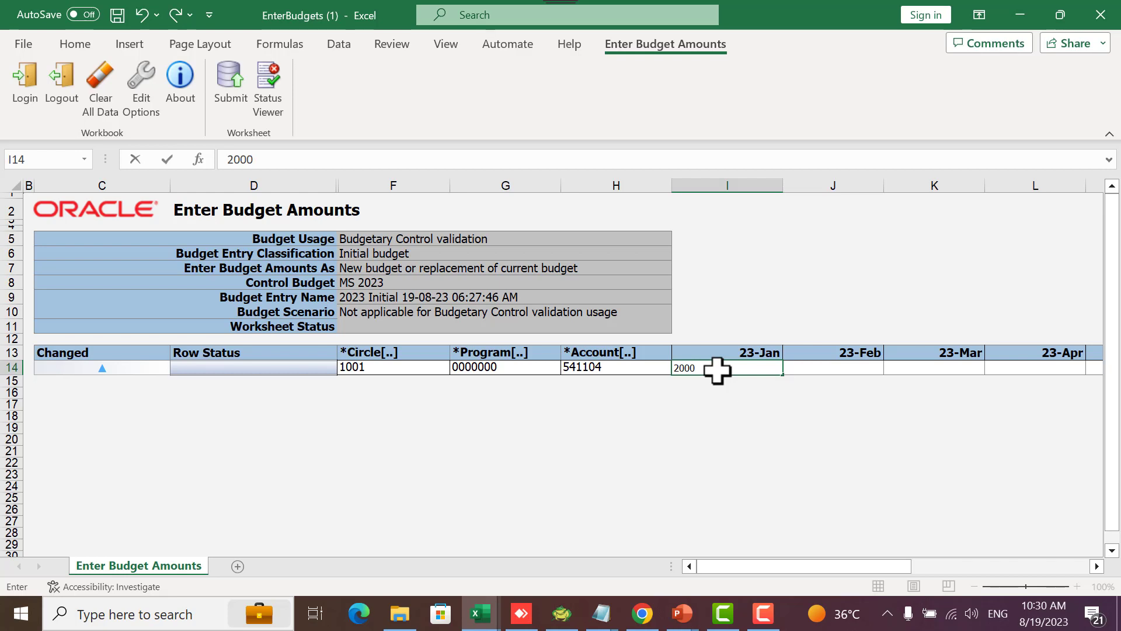
pyautogui.press('Return')
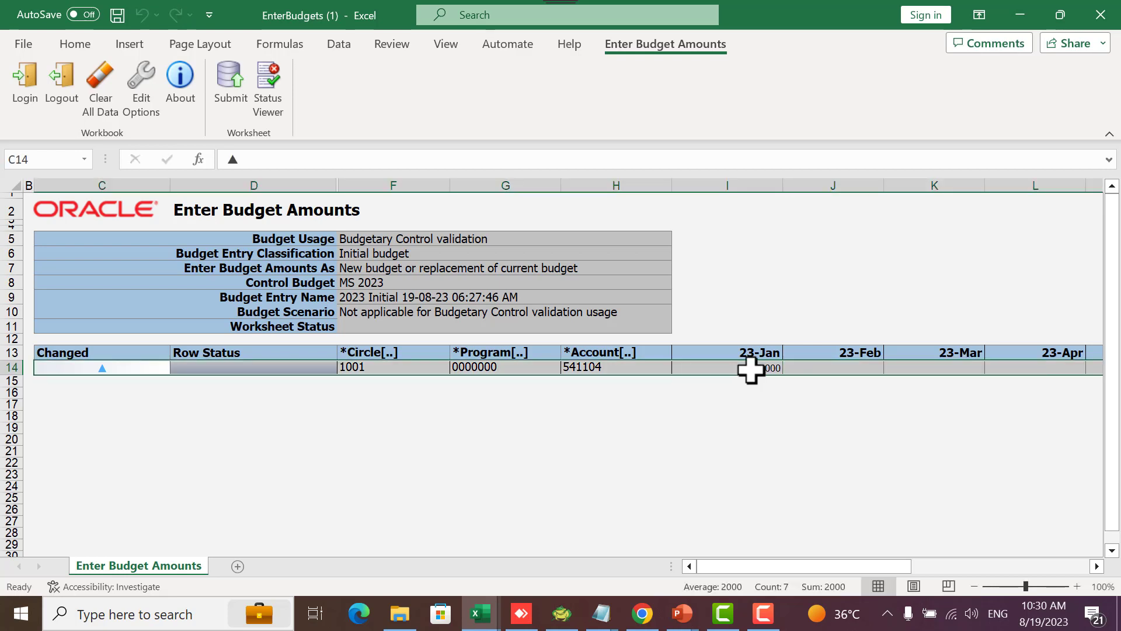
# Copy the 23-Jan amount of 2,000 across the remaining months from 23-Feb to the end of the year
pyautogui.click(788, 367)
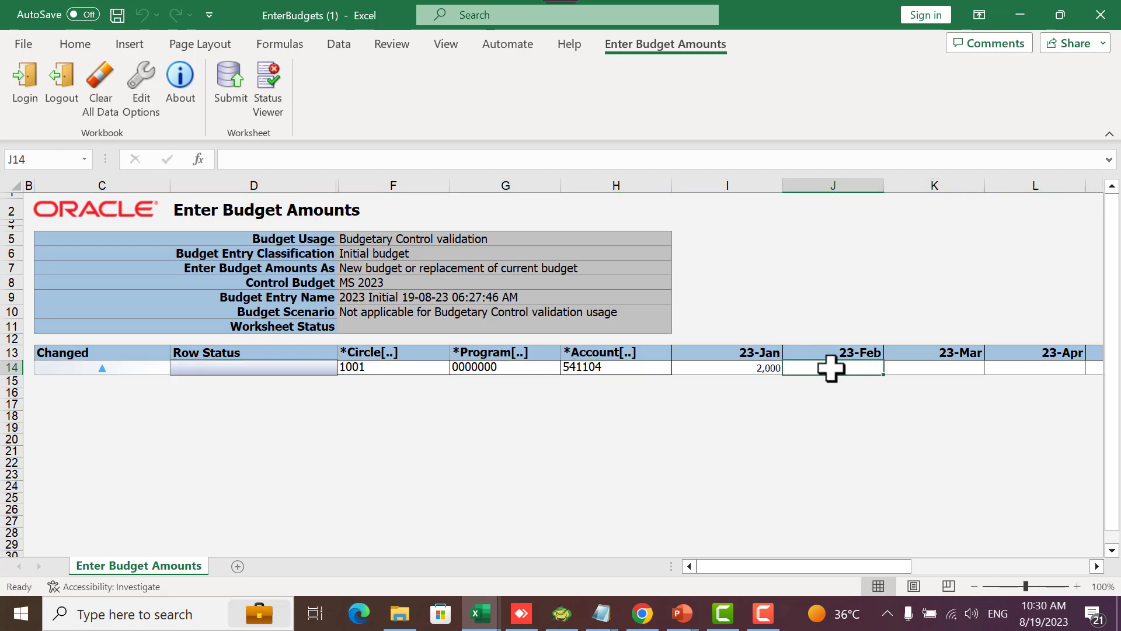
pyautogui.click(752, 368)
pyautogui.hotkey('ctrl', 'c')
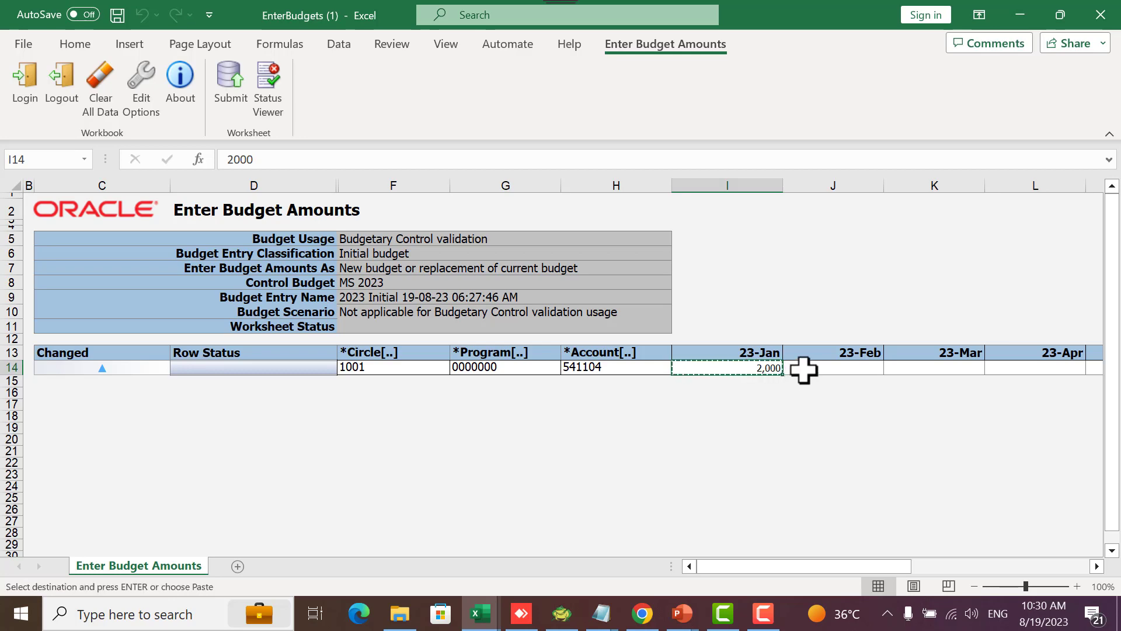
pyautogui.moveTo(803, 369); pyautogui.dragTo(1019, 366)
pyautogui.press('Return')
pyautogui.moveTo(857, 561); pyautogui.dragTo(645, 573)
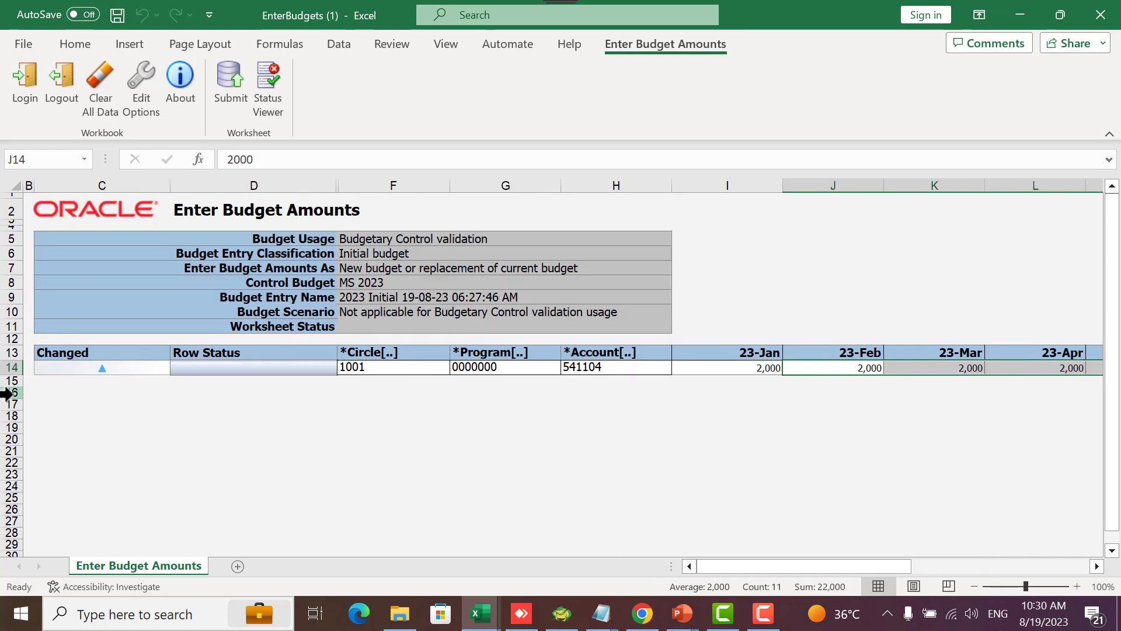
# Insert a new budget row directly below the row for account 541104
pyautogui.click(7, 381)
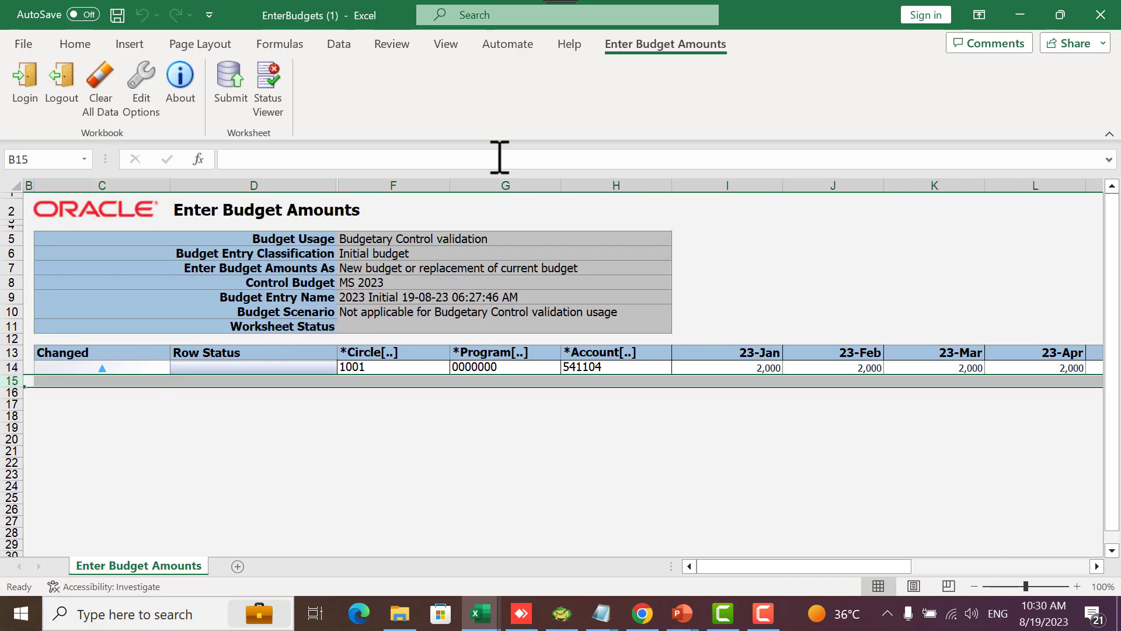
pyautogui.click(408, 46)
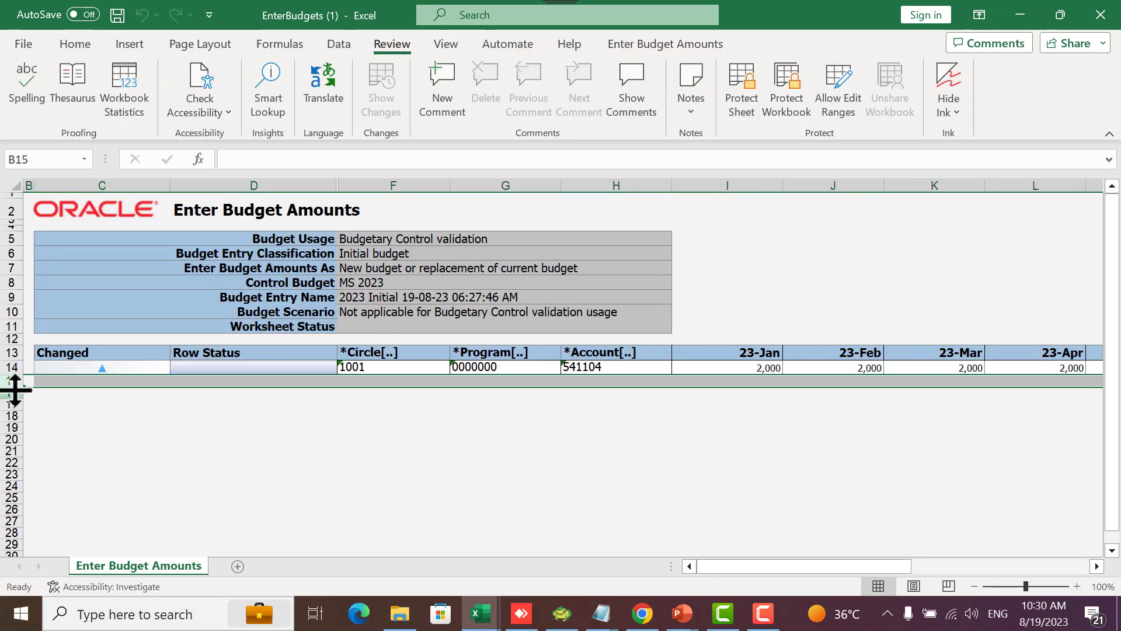
pyautogui.rightClick(6, 381)
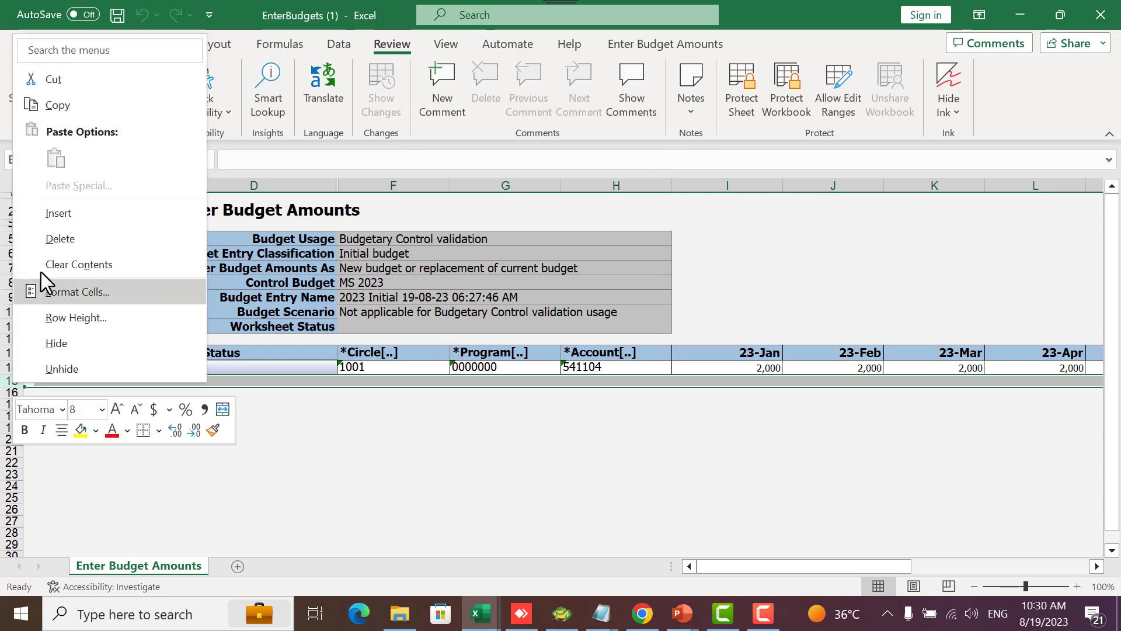
pyautogui.click(67, 215)
# Open the key flexfield segment lookup from the Circle cell of the second budget row and enlarge its window
pyautogui.click(383, 380)
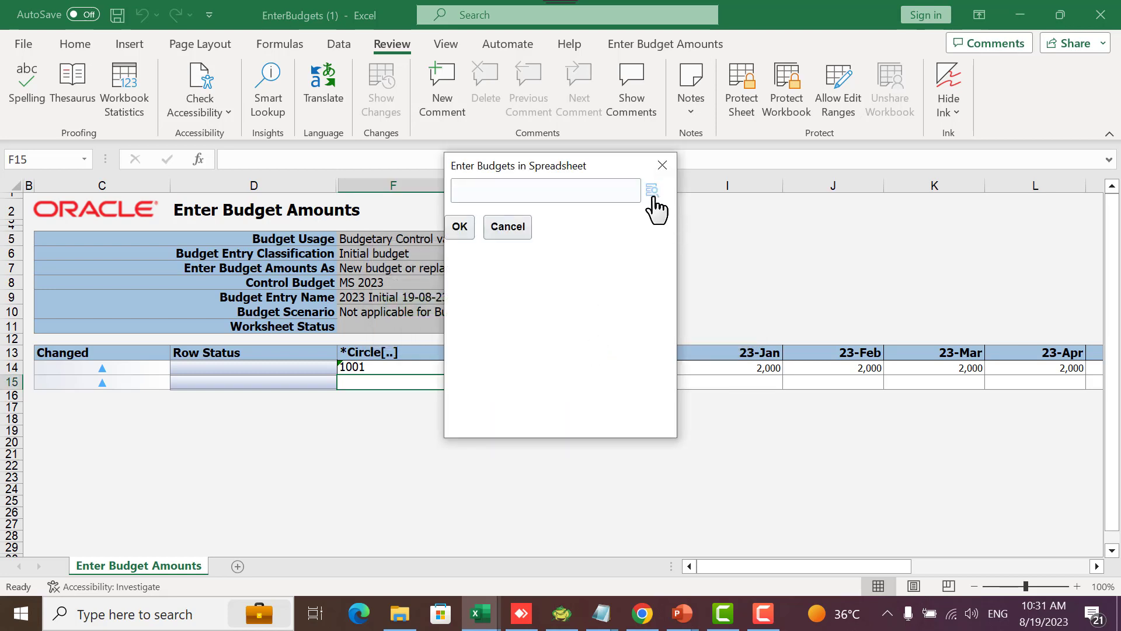
pyautogui.click(653, 197)
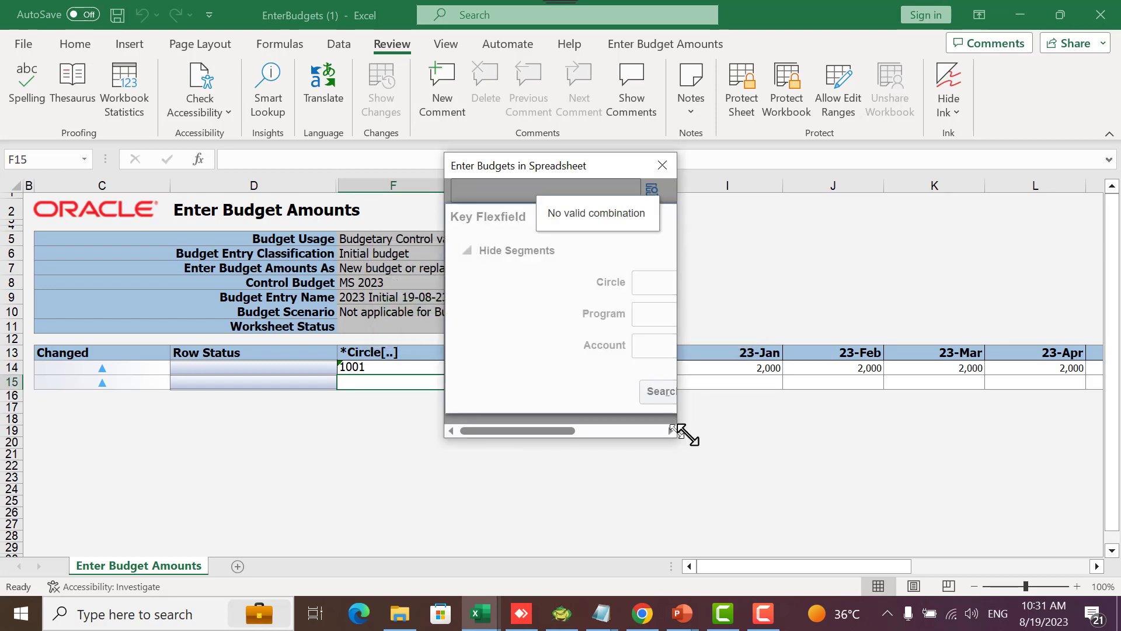
pyautogui.moveTo(680, 434); pyautogui.dragTo(935, 497)
# Set the second row's Circle segment to 1001 and its Program segment to the default 0000000
pyautogui.click(749, 323)
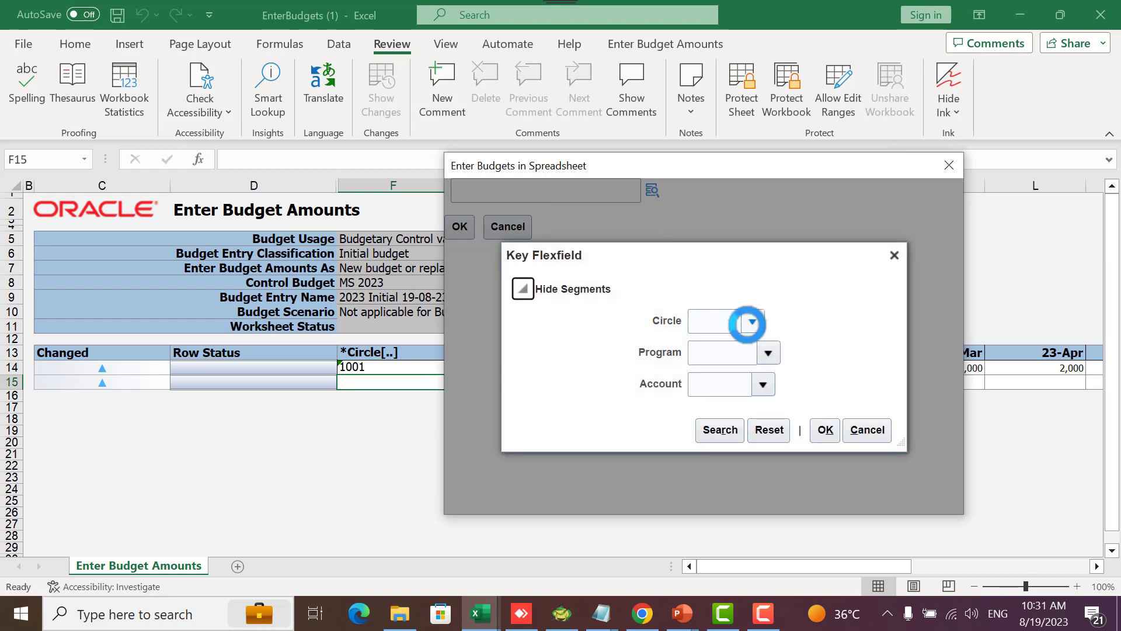
pyautogui.click(593, 276)
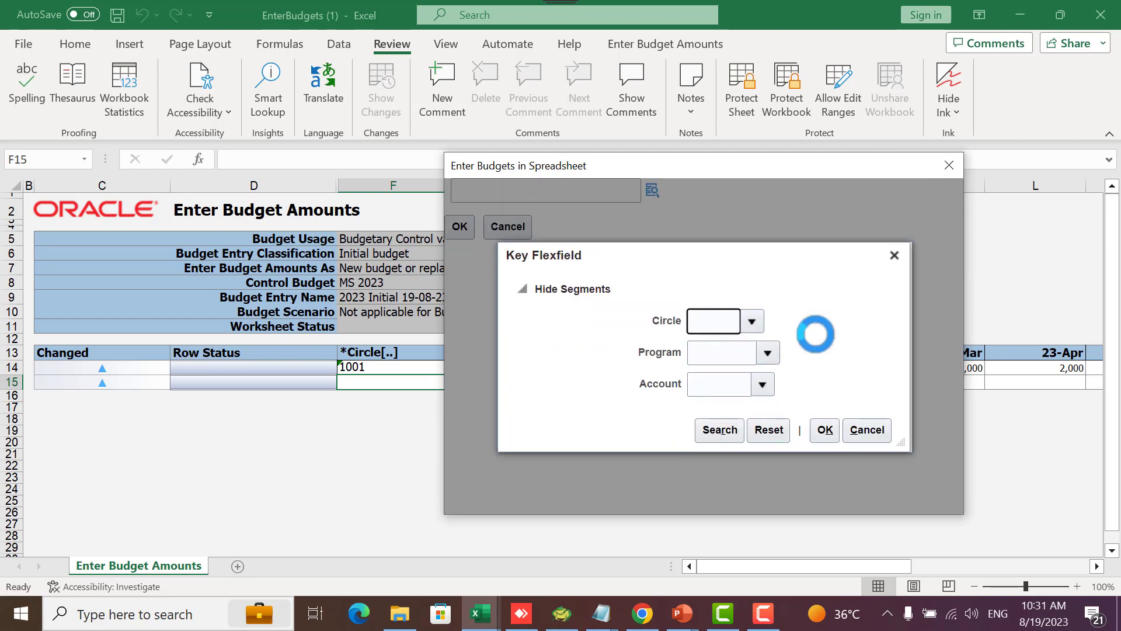
pyautogui.click(768, 353)
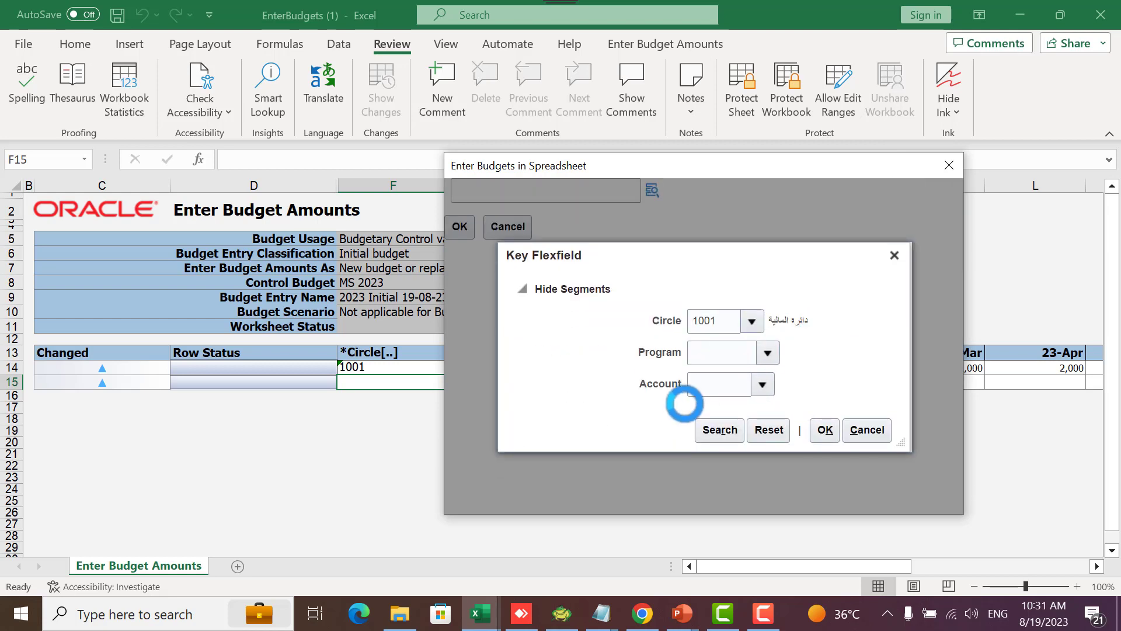
pyautogui.click(655, 389)
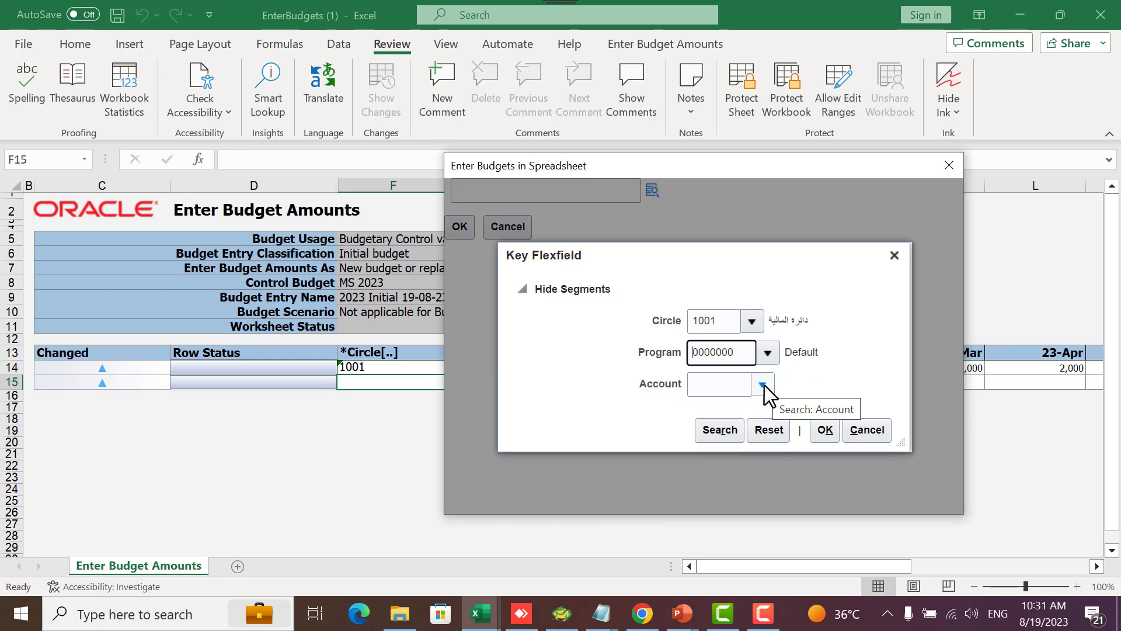
# Copy account 541108 from the Notepad list and enter it as the value in the Account segment search
pyautogui.click(762, 386)
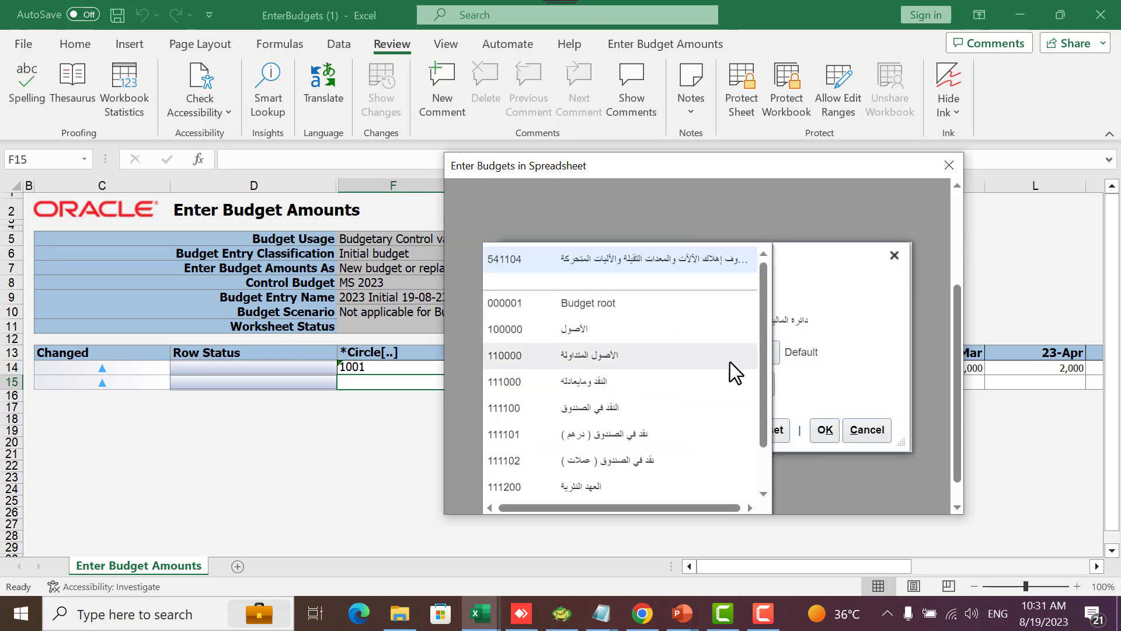
pyautogui.moveTo(601, 613)
pyautogui.click(701, 528)
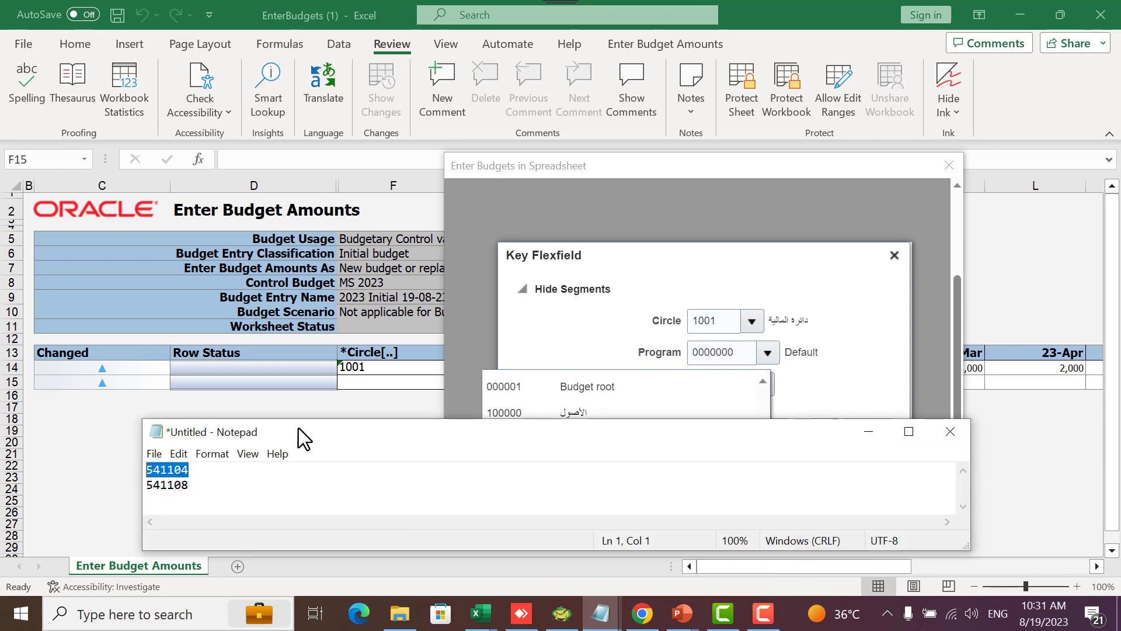
pyautogui.doubleClick(170, 486)
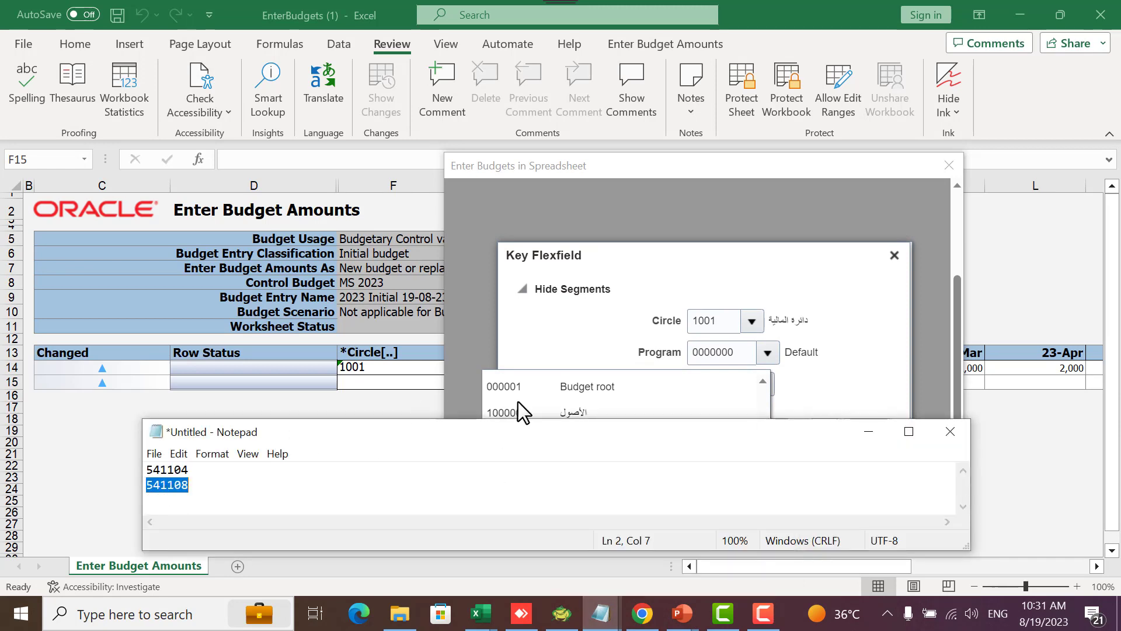
pyautogui.click(826, 376)
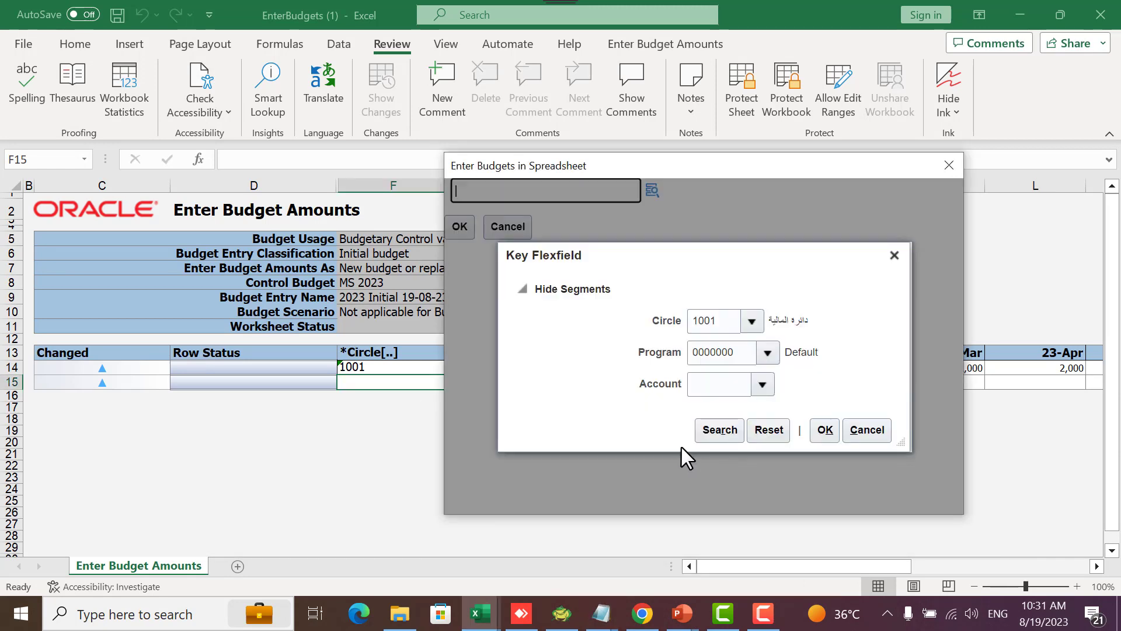
pyautogui.click(762, 384)
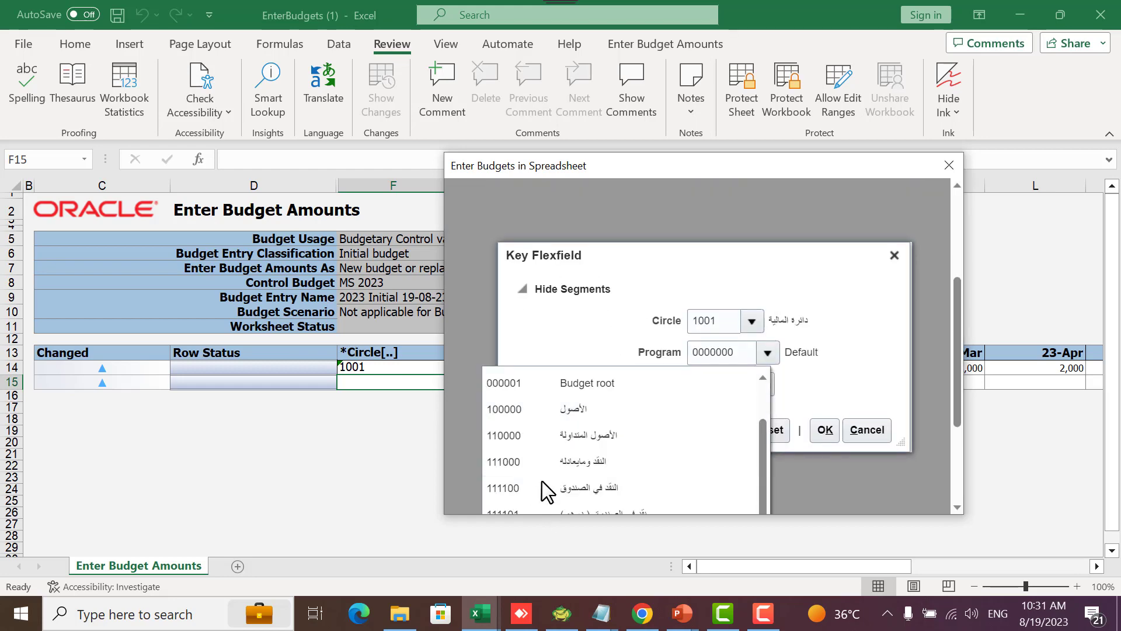
pyautogui.click(506, 498)
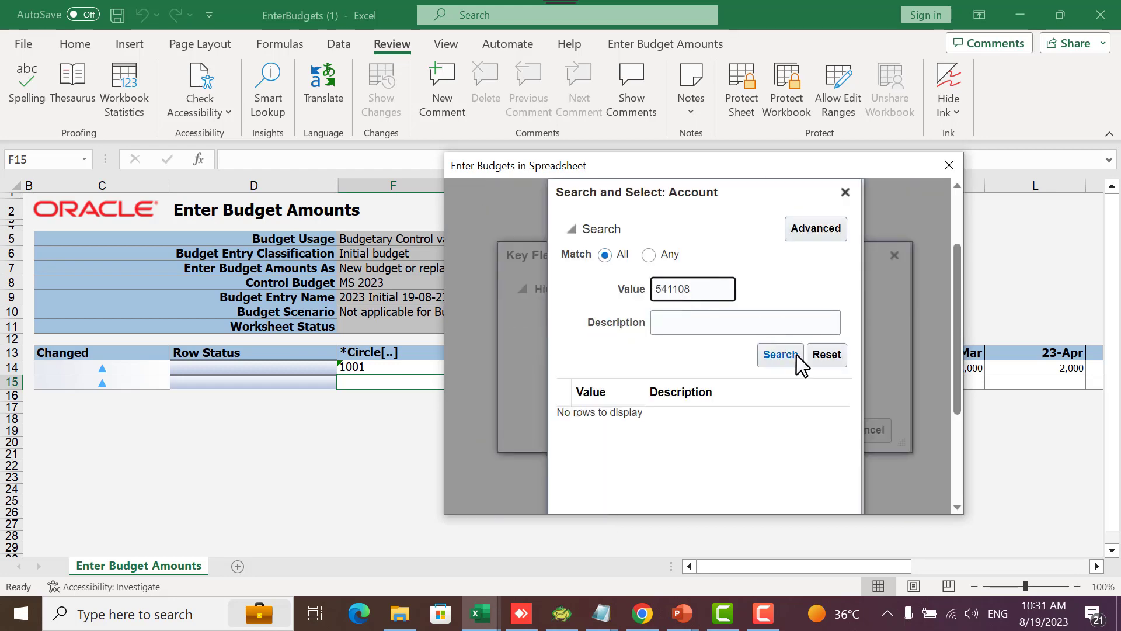
pyautogui.click(780, 354)
pyautogui.click(590, 422)
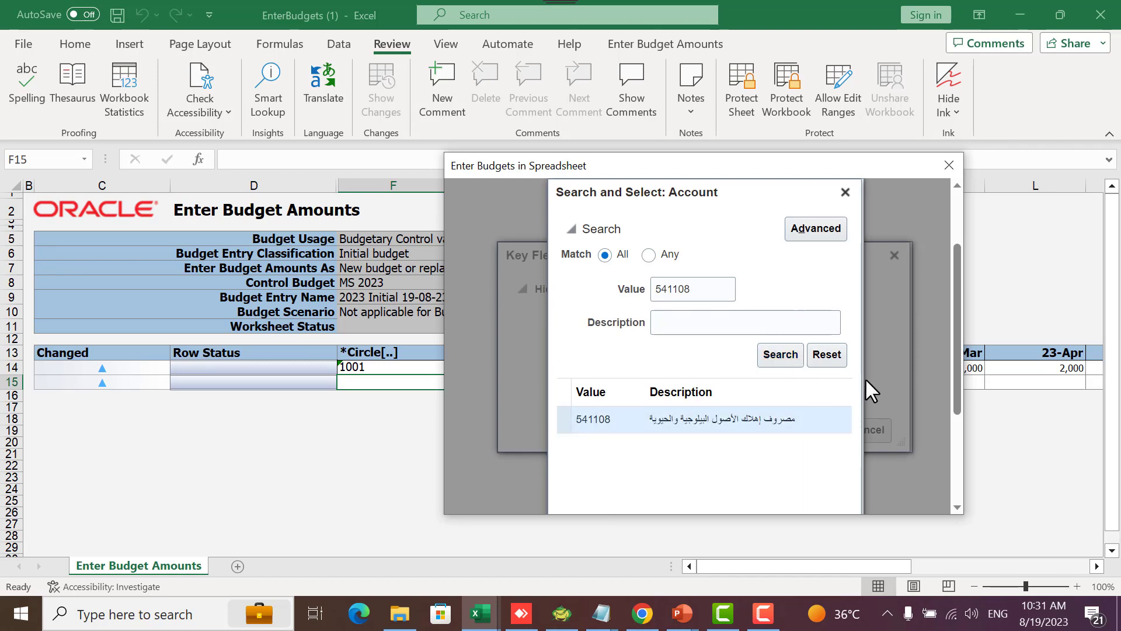
pyautogui.scroll(-5, 866, 381)
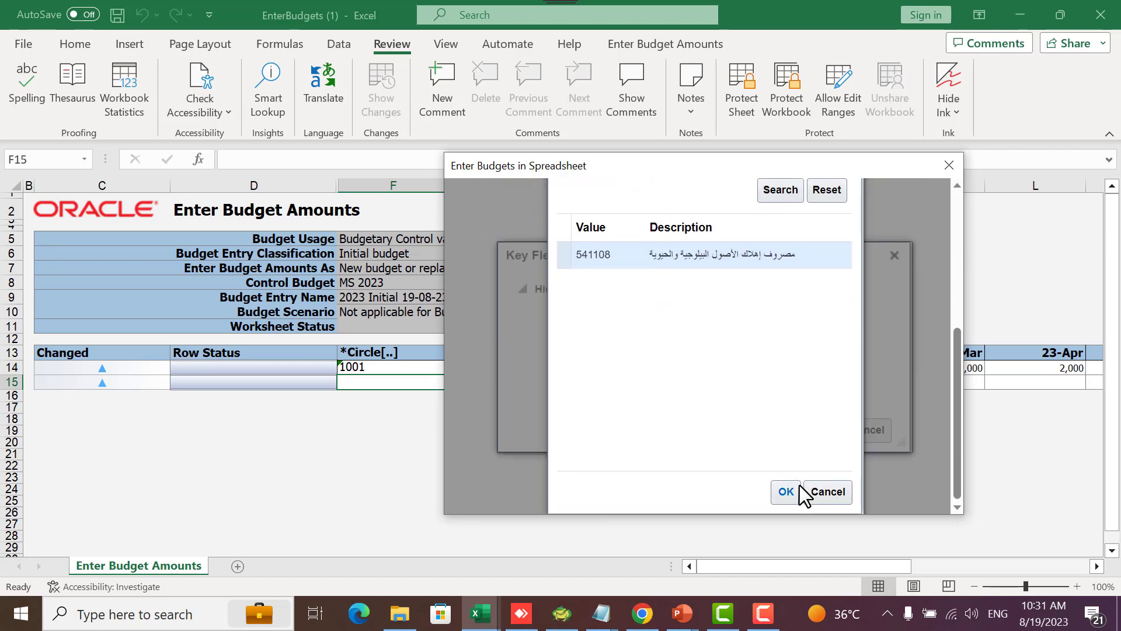
pyautogui.click(799, 488)
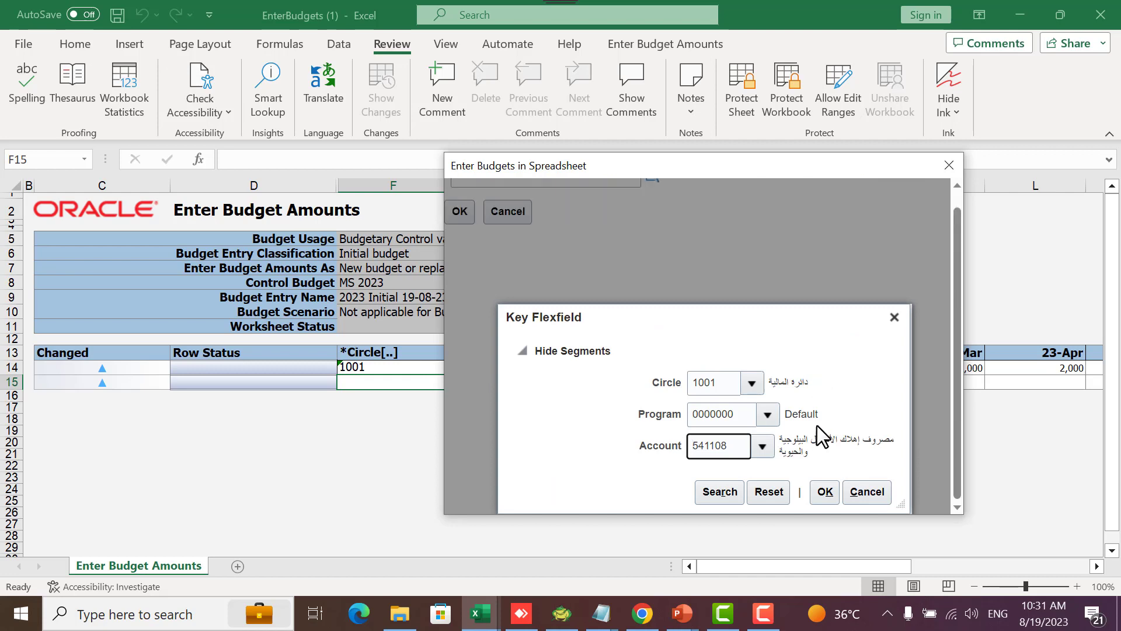
pyautogui.click(824, 429)
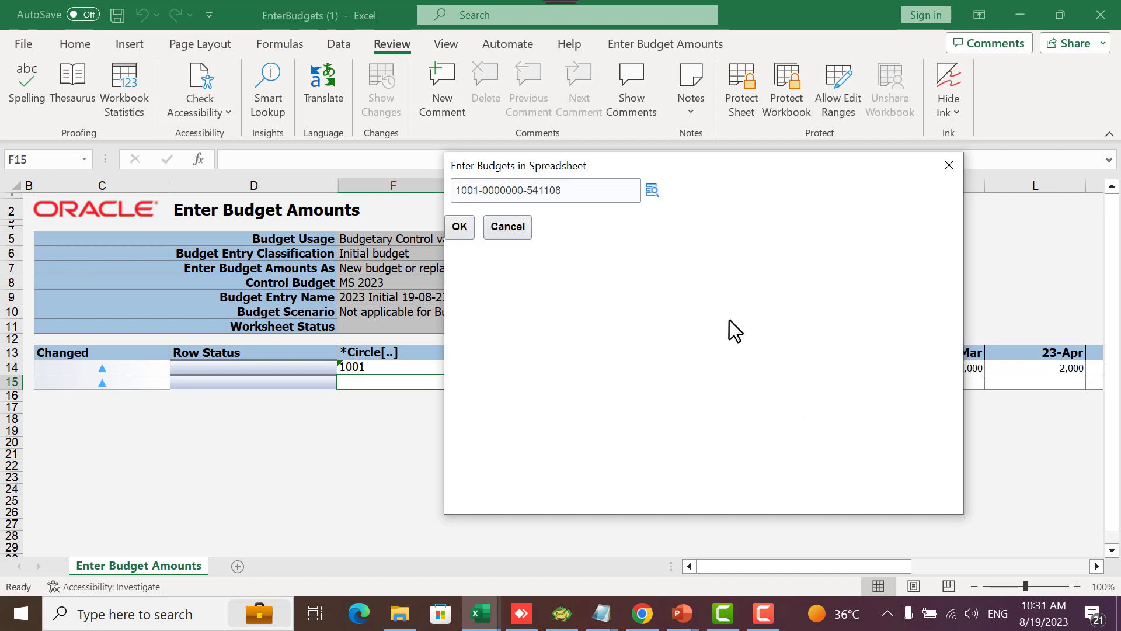
# Confirm the account combination for the second budget row and set its January 2023 amount to 3,000
pyautogui.click(460, 227)
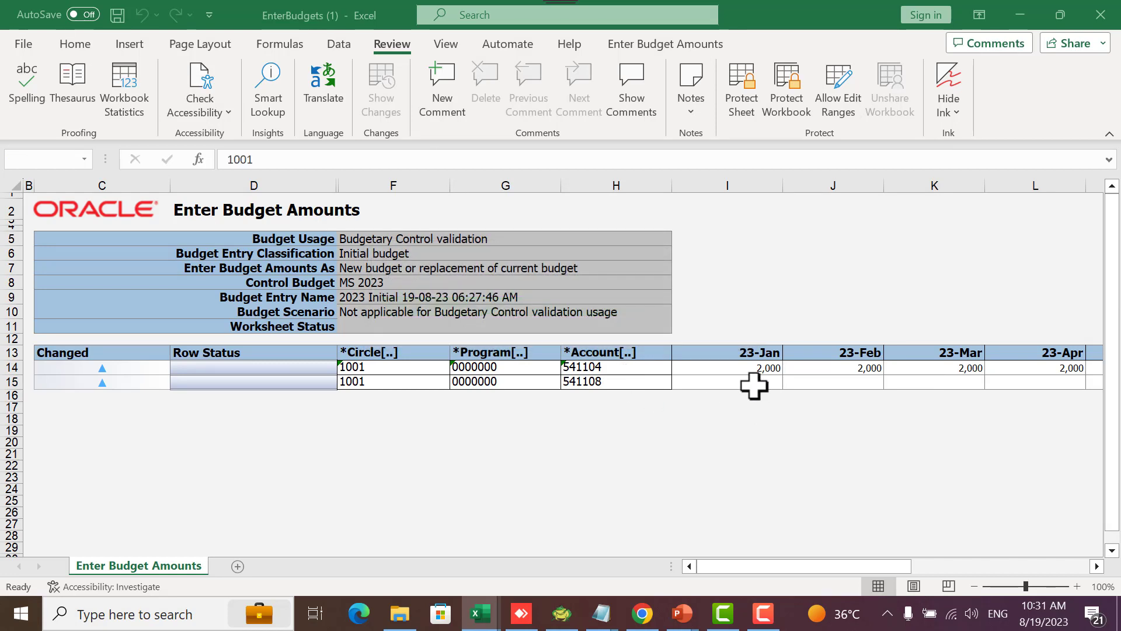
pyautogui.click(730, 382)
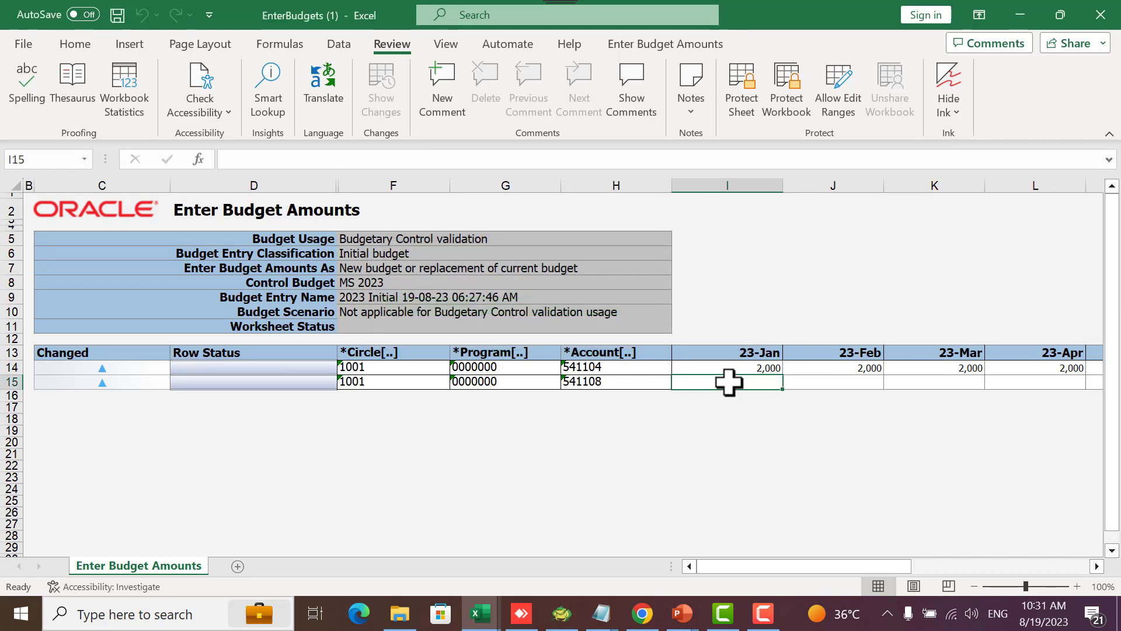
pyautogui.write('3,0')
pyautogui.write('000')
pyautogui.press('Tab')
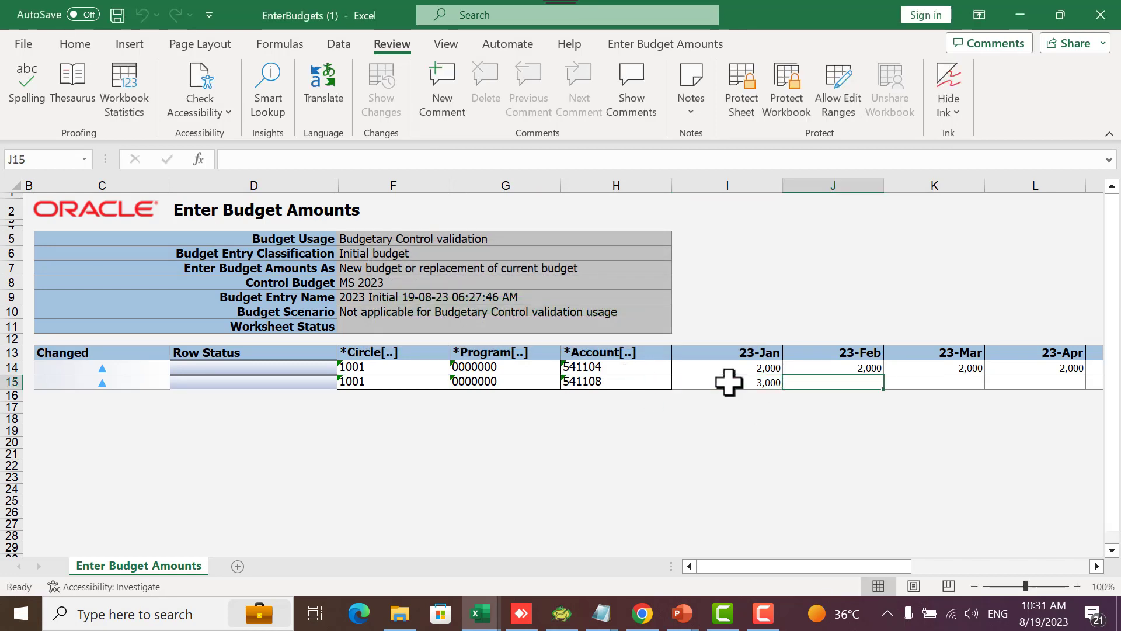
# Copy account 541108's January amount of 3,000 to its February through December 2023 cells
pyautogui.click(729, 383)
pyautogui.hotkey('ctrl', 'c')
pyautogui.click(822, 385)
pyautogui.moveTo(822, 385); pyautogui.dragTo(994, 378)
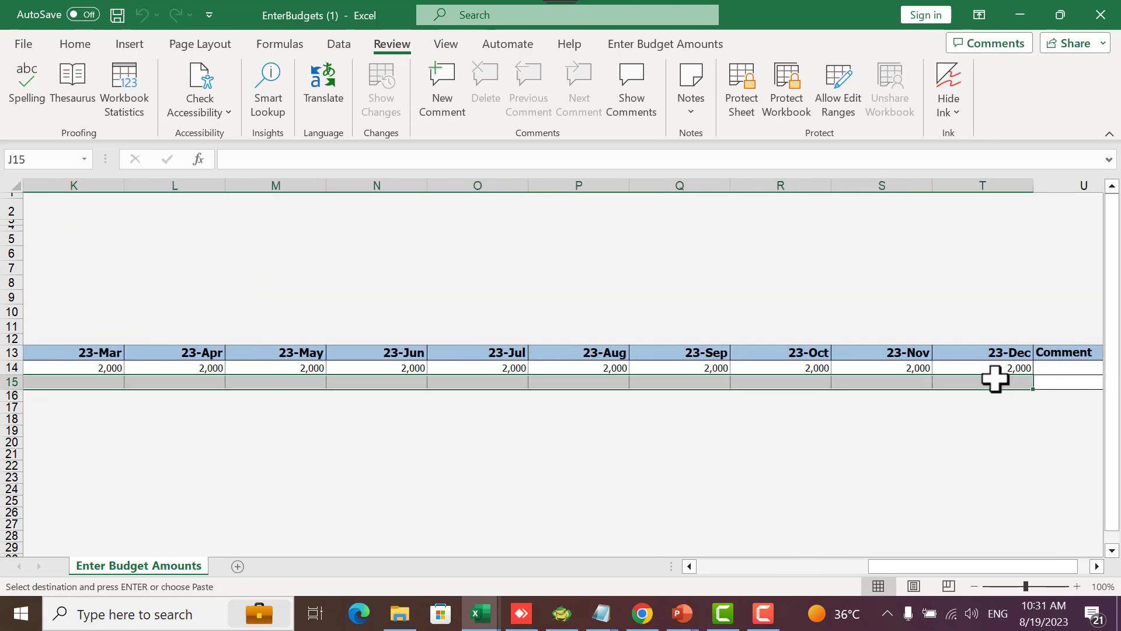
pyautogui.hotkey('ctrl', 'v')
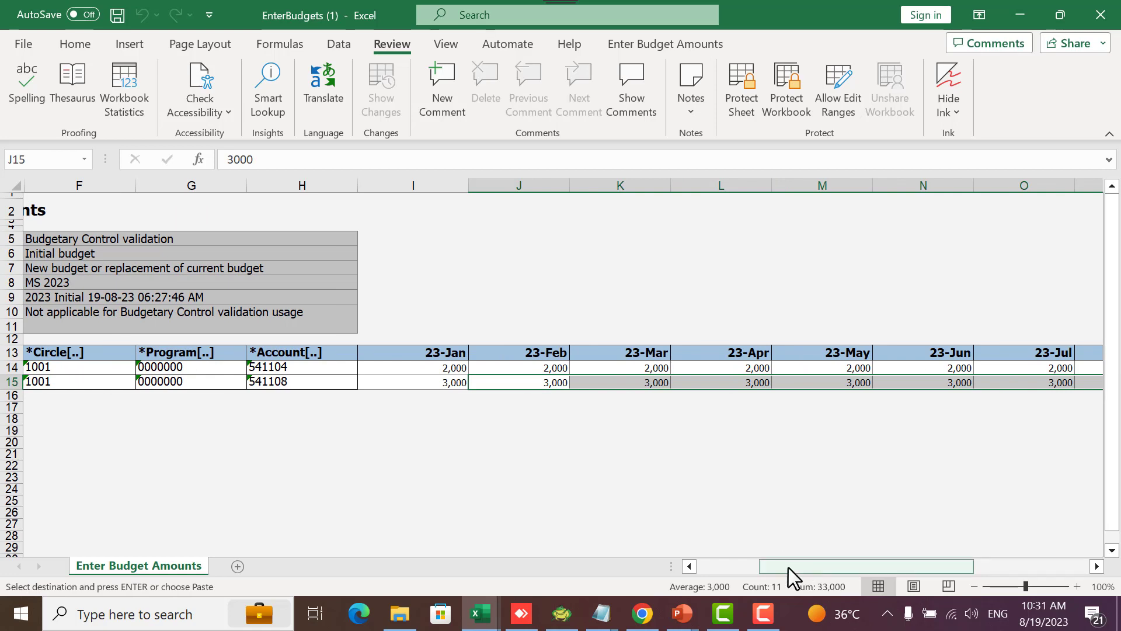
pyautogui.click(789, 568)
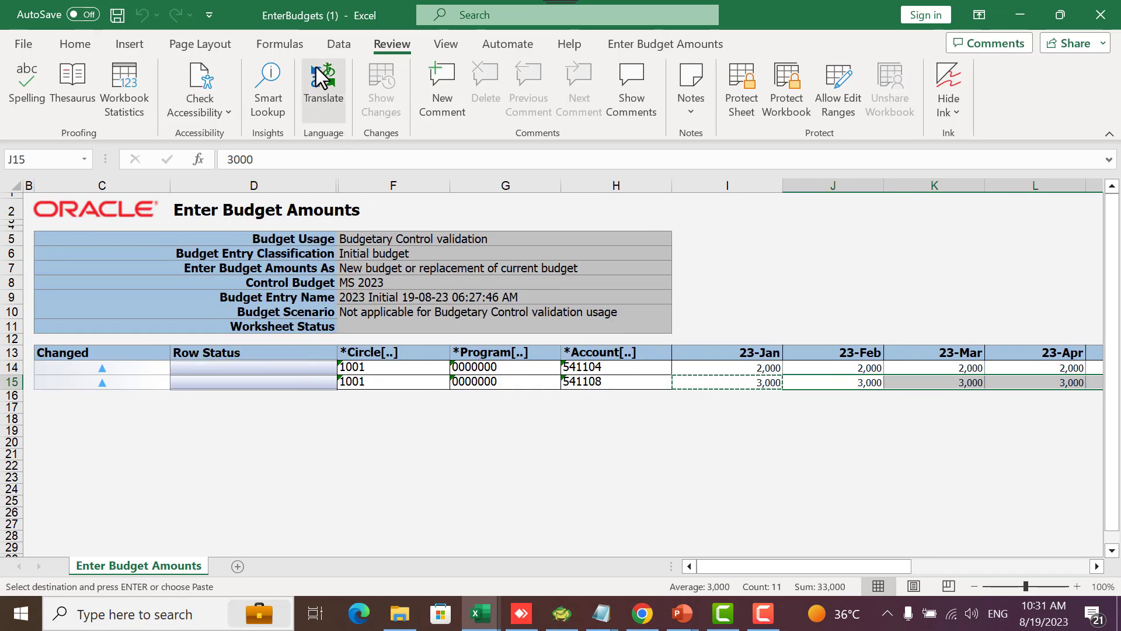
# Submit the budget worksheet to Oracle with the option to continue uploading subsequent rows on failure
pyautogui.click(680, 47)
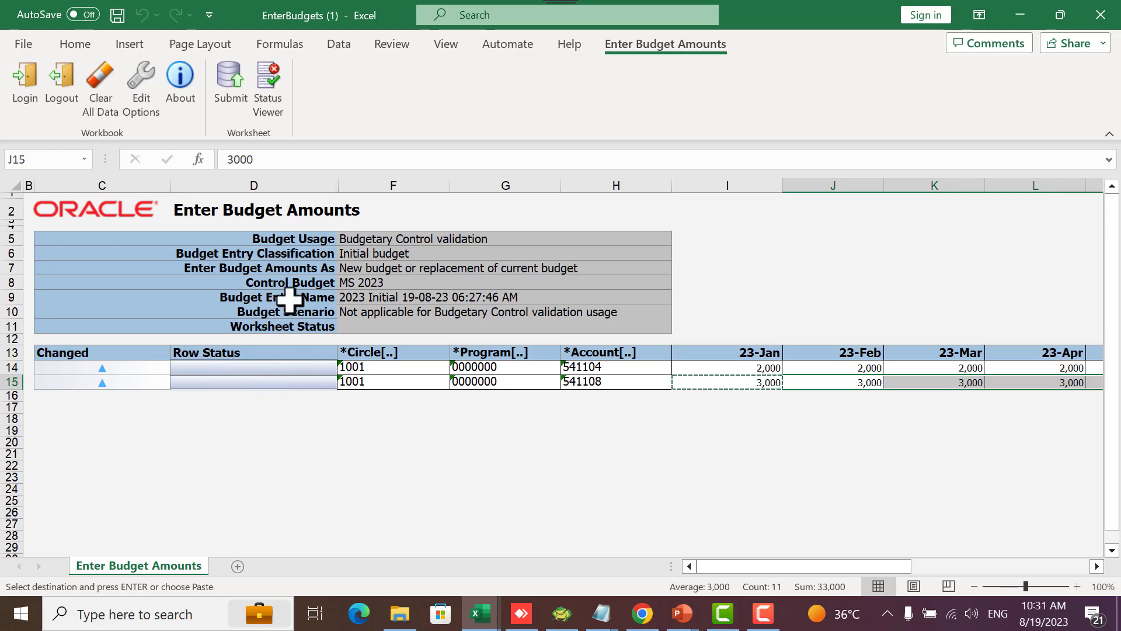
pyautogui.click(233, 75)
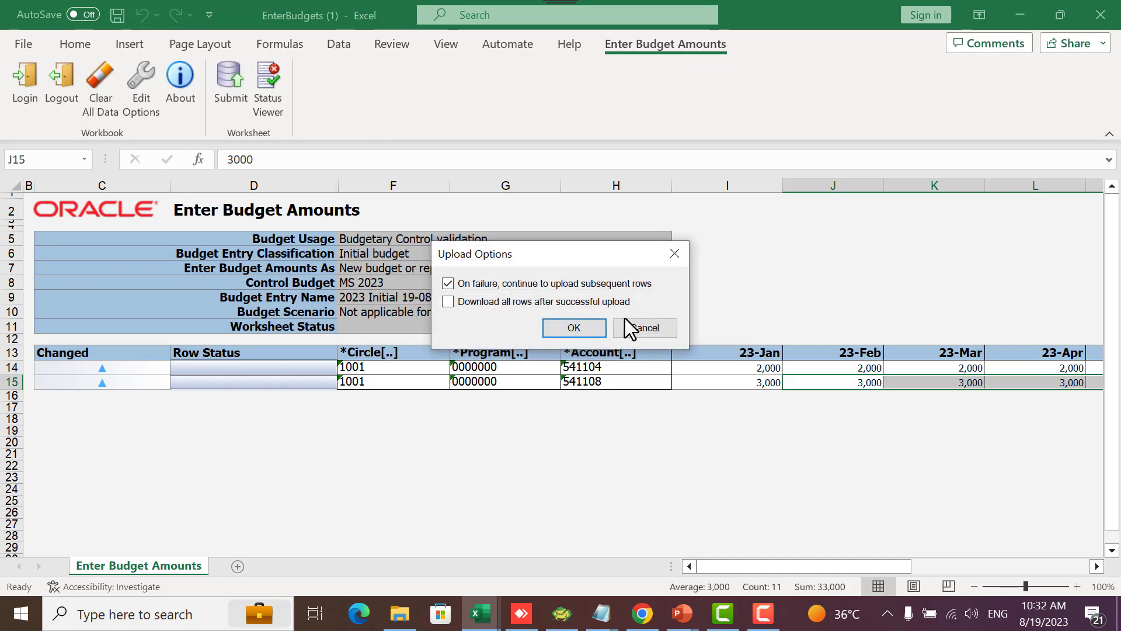
pyautogui.click(574, 328)
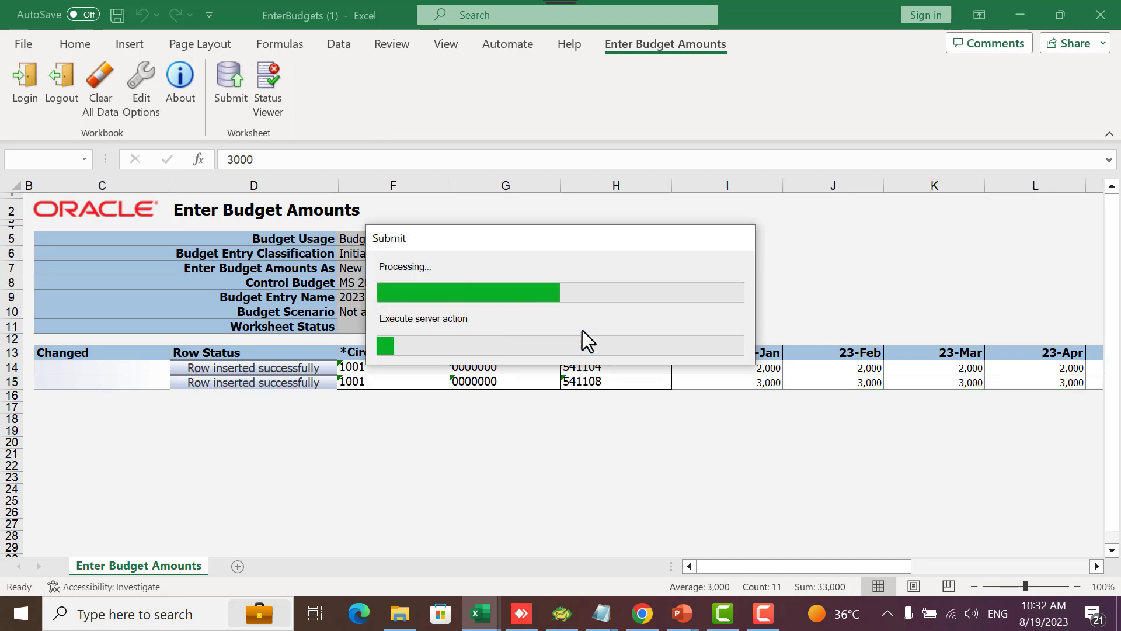
pyautogui.click(567, 332)
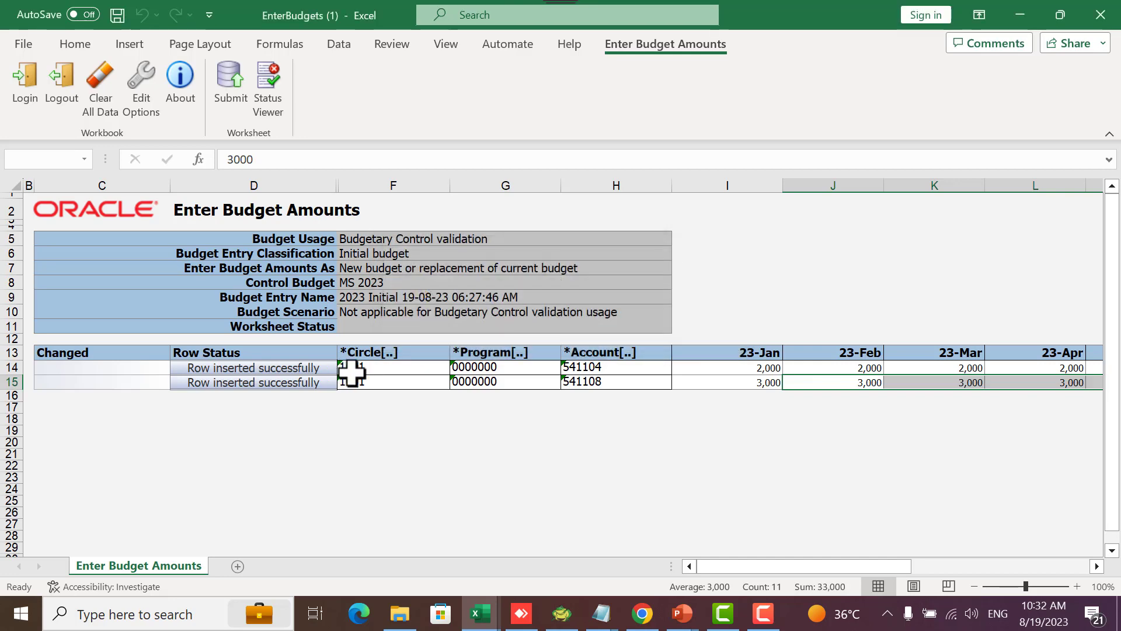
# Switch to Chrome and duplicate the Budgetary Control Dashboard tab
pyautogui.click(641, 613)
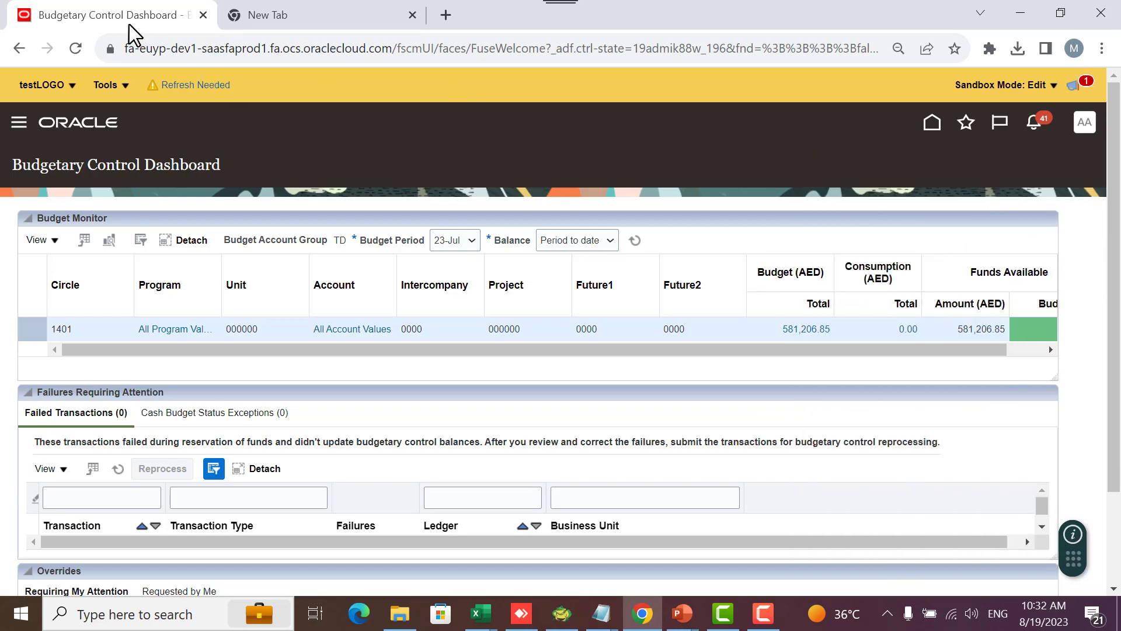
pyautogui.rightClick(125, 11)
pyautogui.click(185, 137)
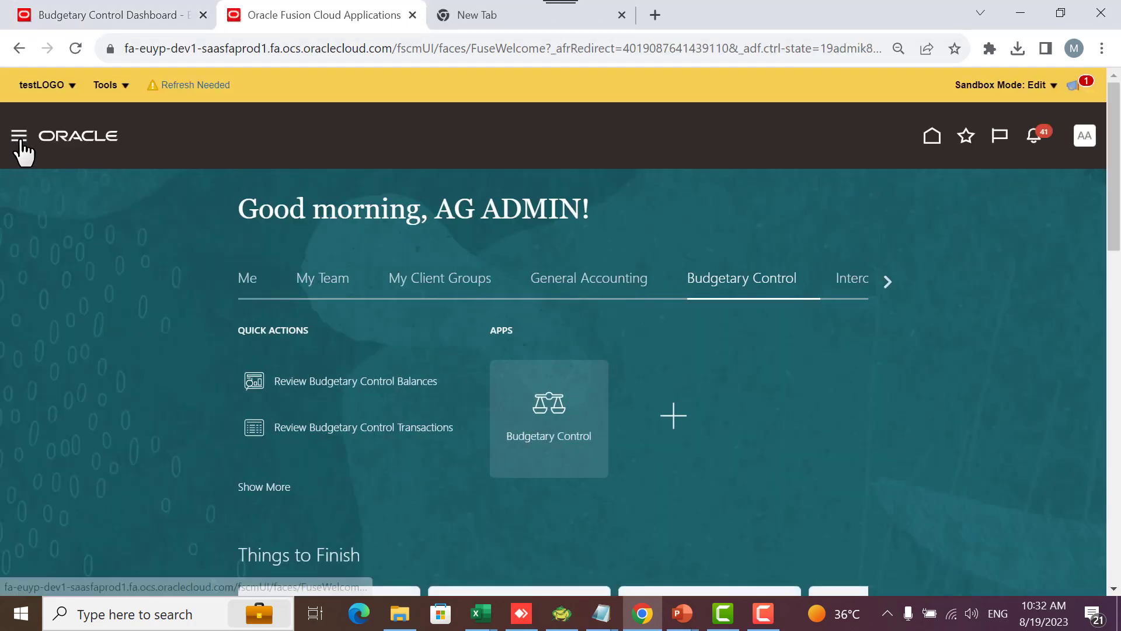
# Open the Scheduled Processes page from the Tools group of the Oracle navigator in the duplicated tab
pyautogui.click(20, 137)
pyautogui.scroll(-10, 218, 345)
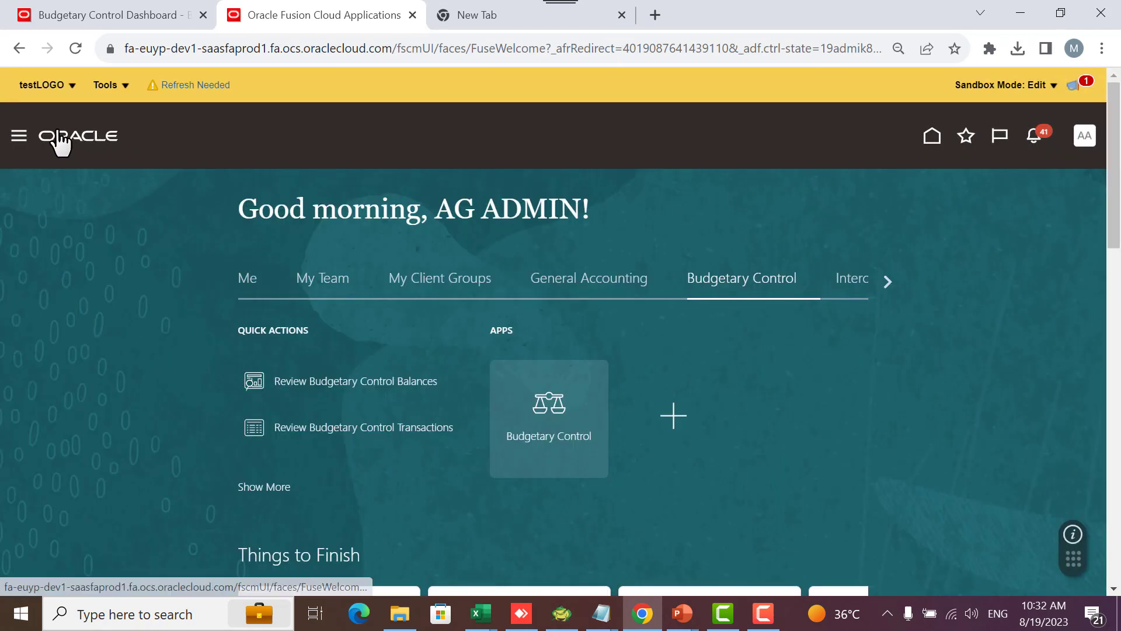
pyautogui.click(25, 134)
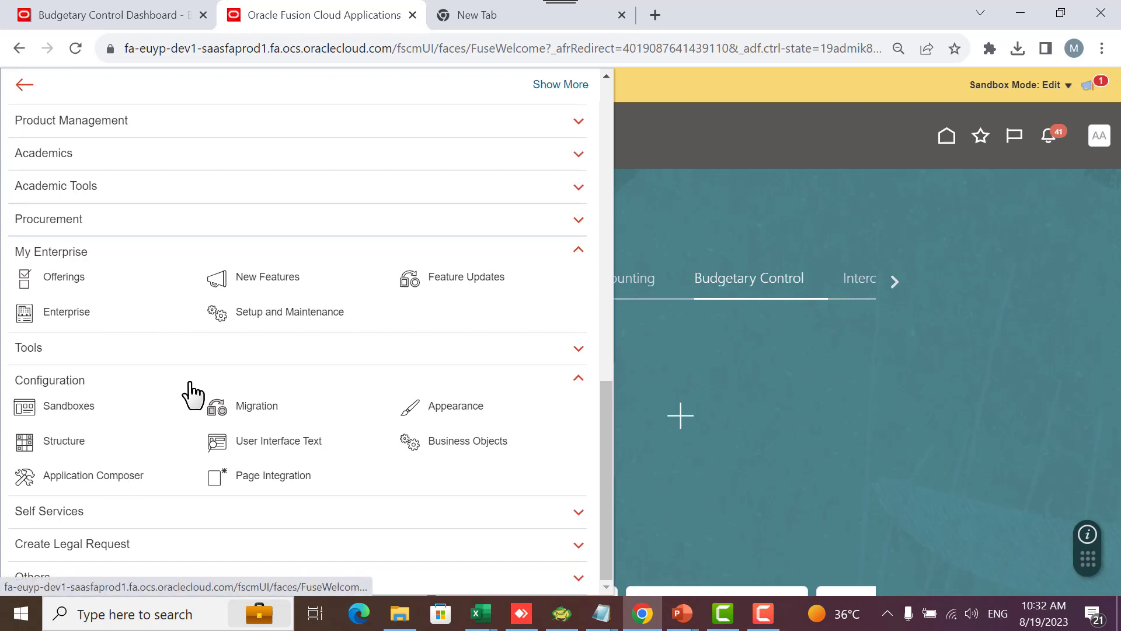
pyautogui.click(29, 352)
pyautogui.scroll(-1, 234, 408)
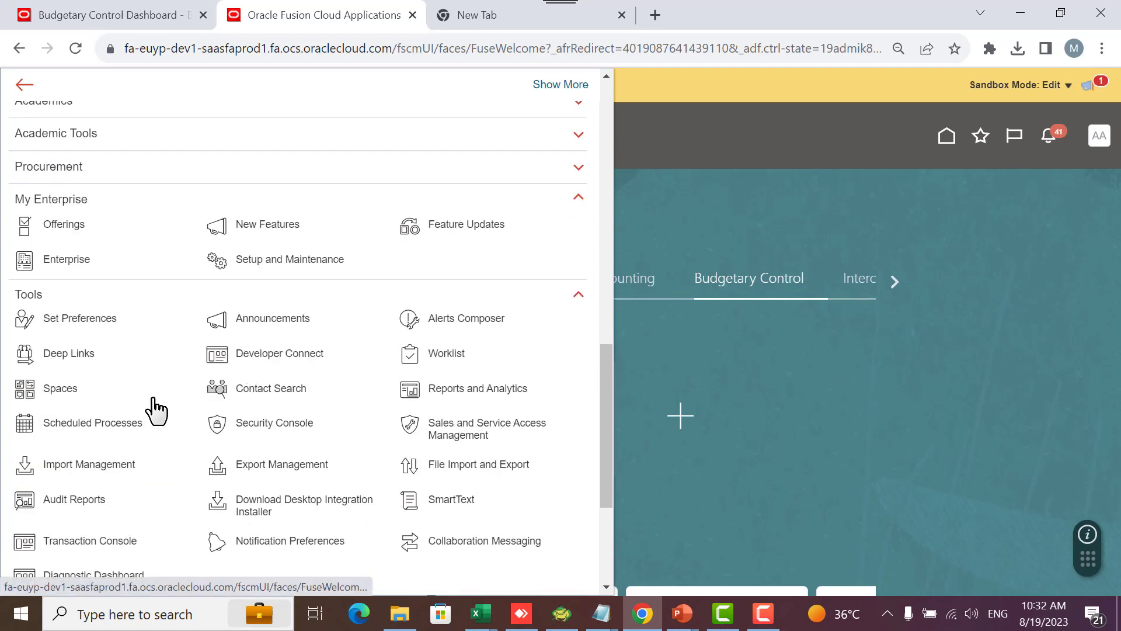
pyautogui.click(95, 432)
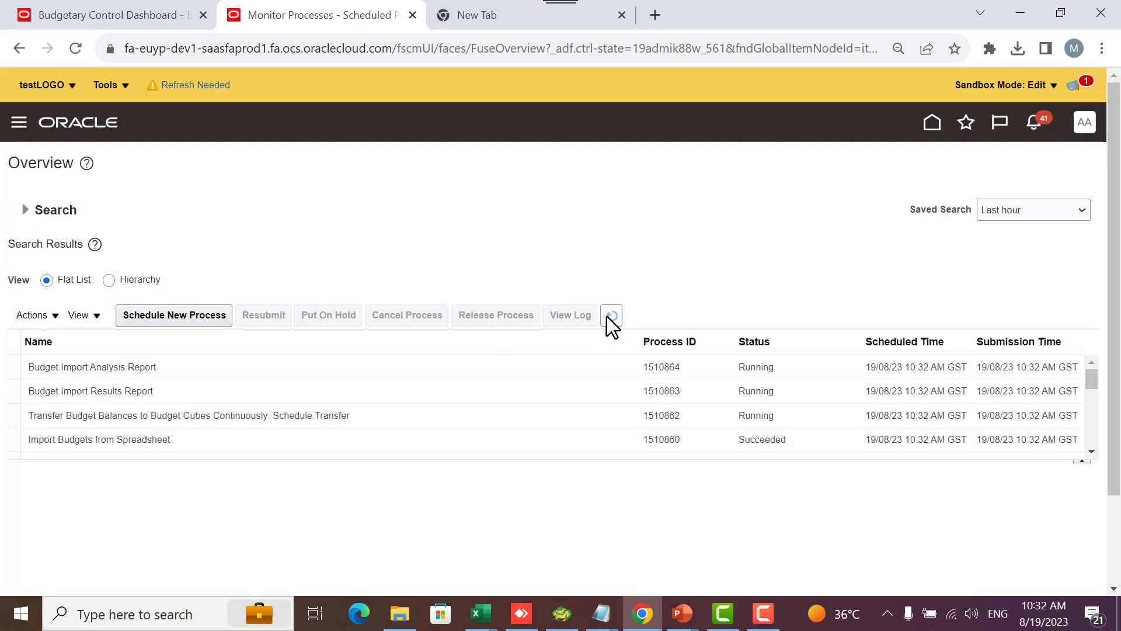
# Refresh the scheduled process list repeatedly to monitor the status of the budget import and balance transfer processes
pyautogui.click(610, 316)
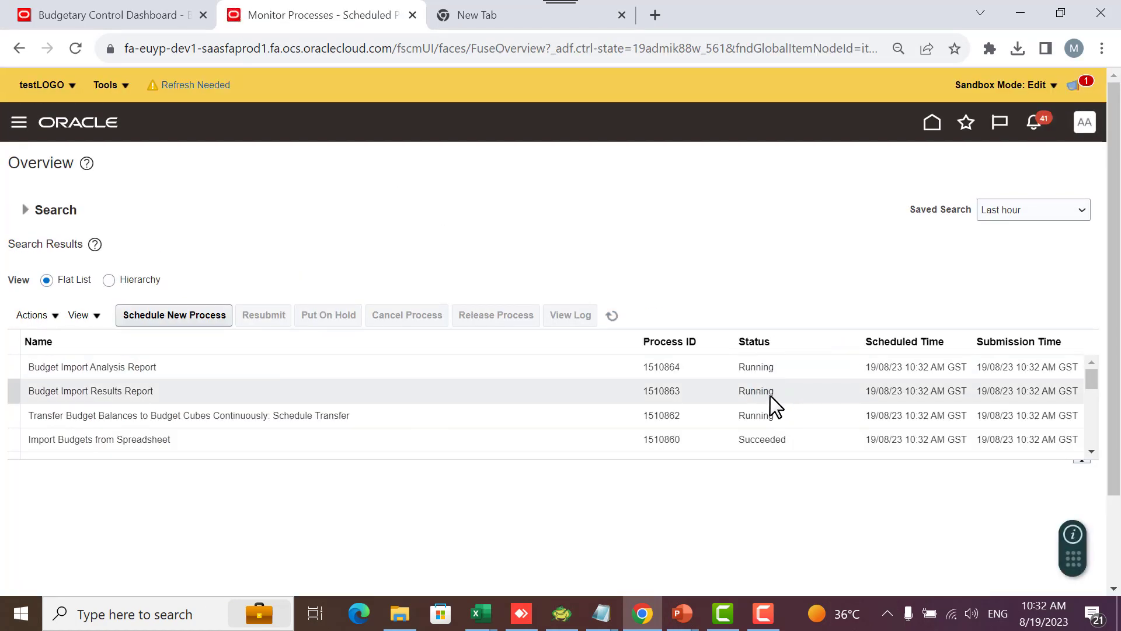
pyautogui.click(612, 316)
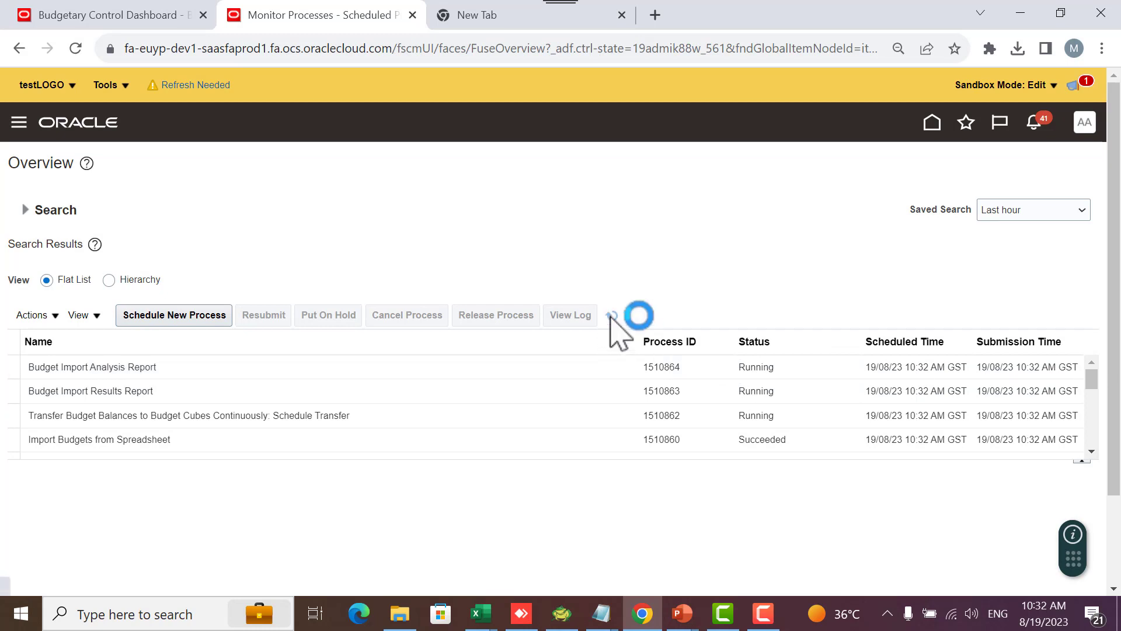
pyautogui.click(610, 316)
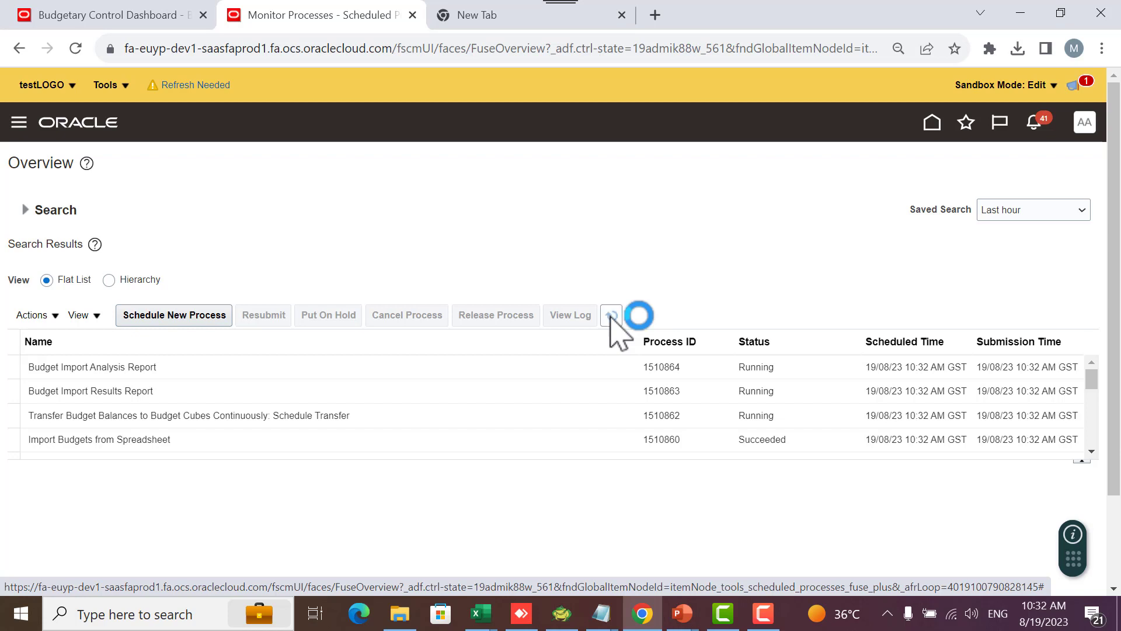
pyautogui.click(611, 315)
pyautogui.click(611, 316)
pyautogui.click(611, 316)
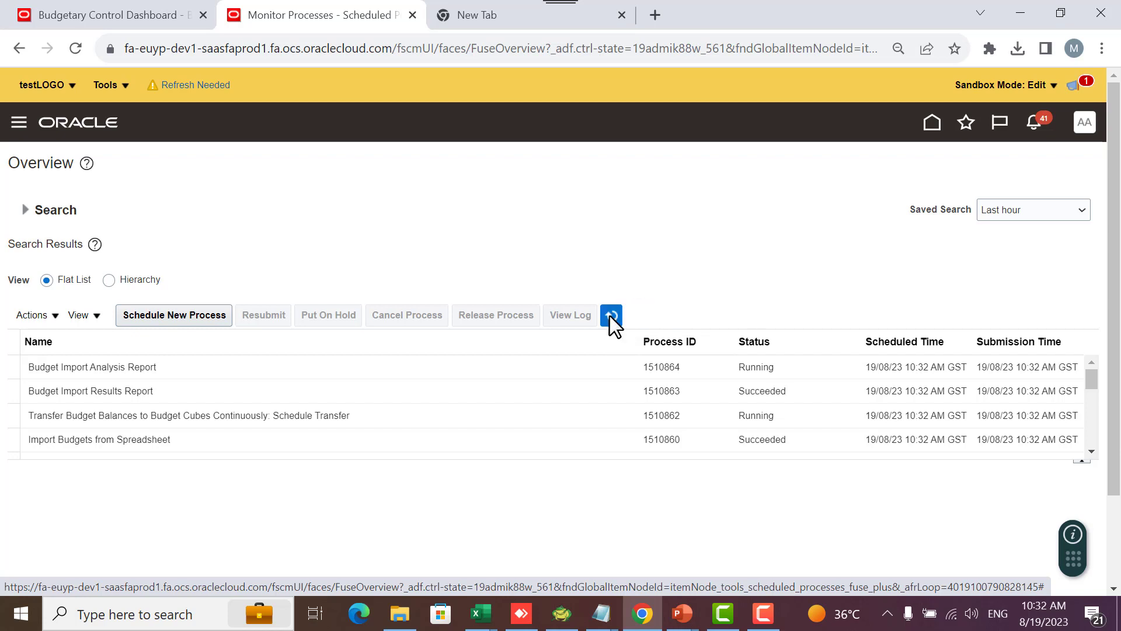
pyautogui.click(610, 316)
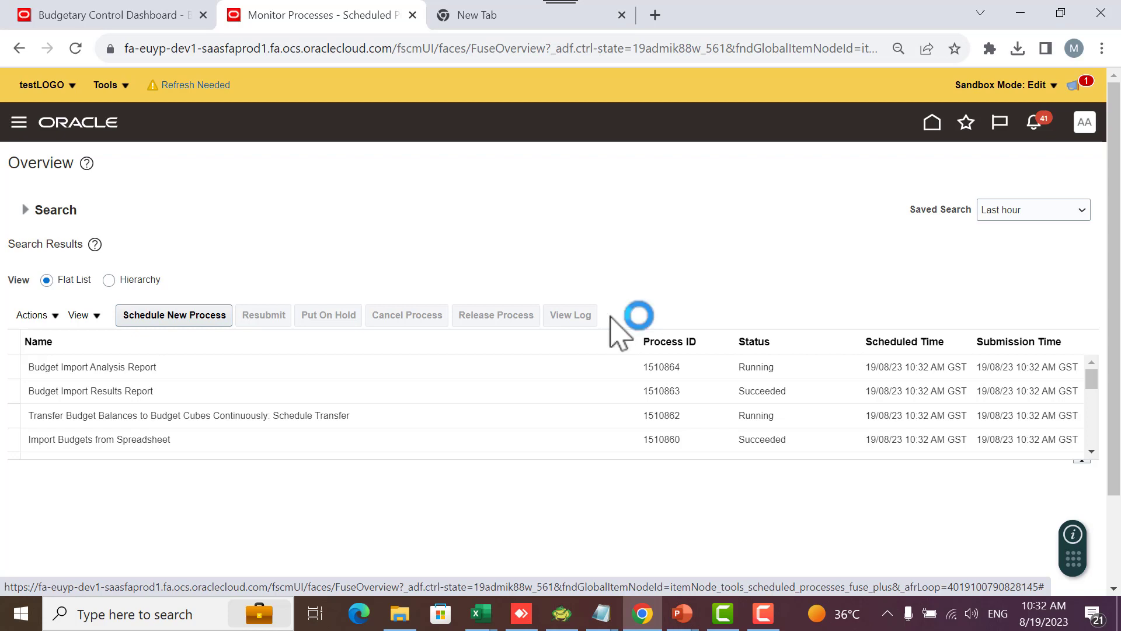
pyautogui.click(610, 316)
pyautogui.click(610, 316)
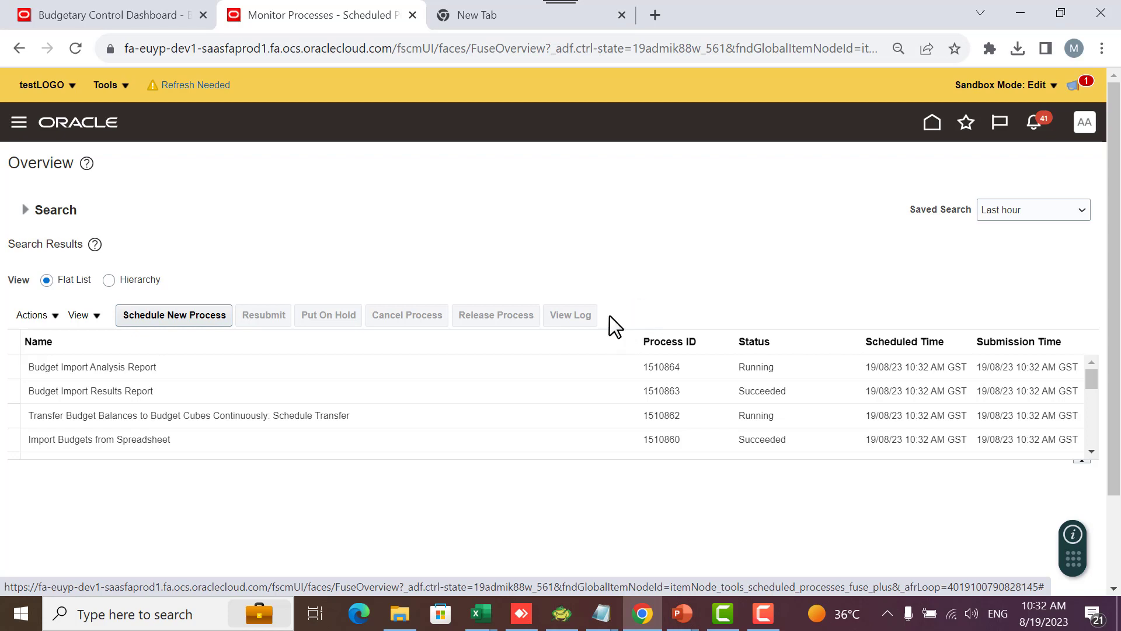
pyautogui.click(611, 316)
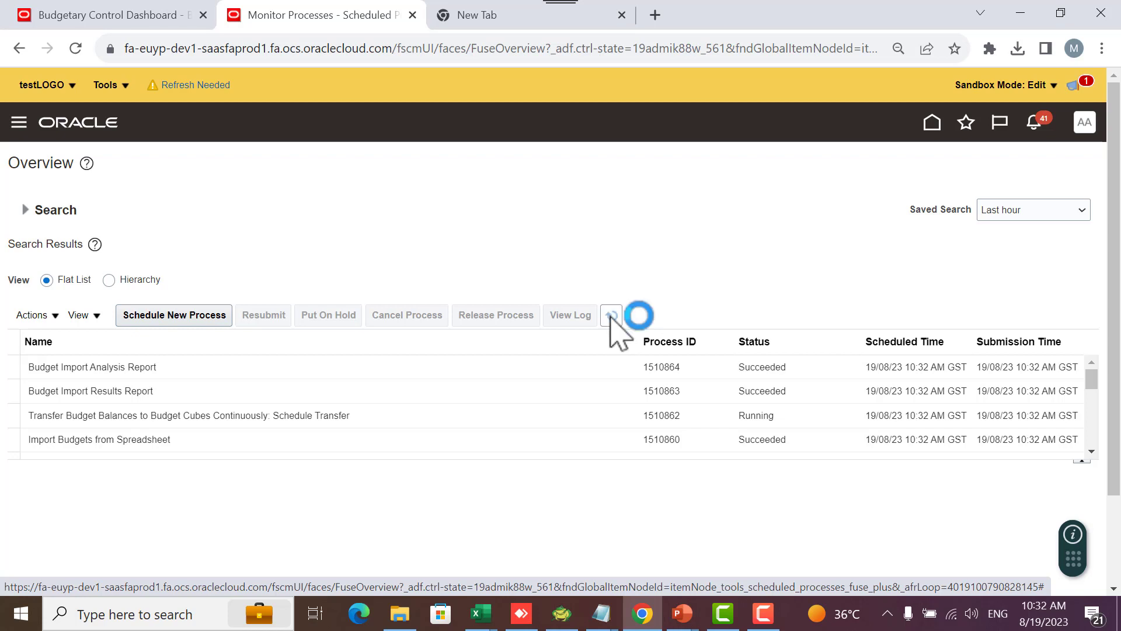
pyautogui.click(611, 316)
pyautogui.click(610, 316)
pyautogui.click(611, 316)
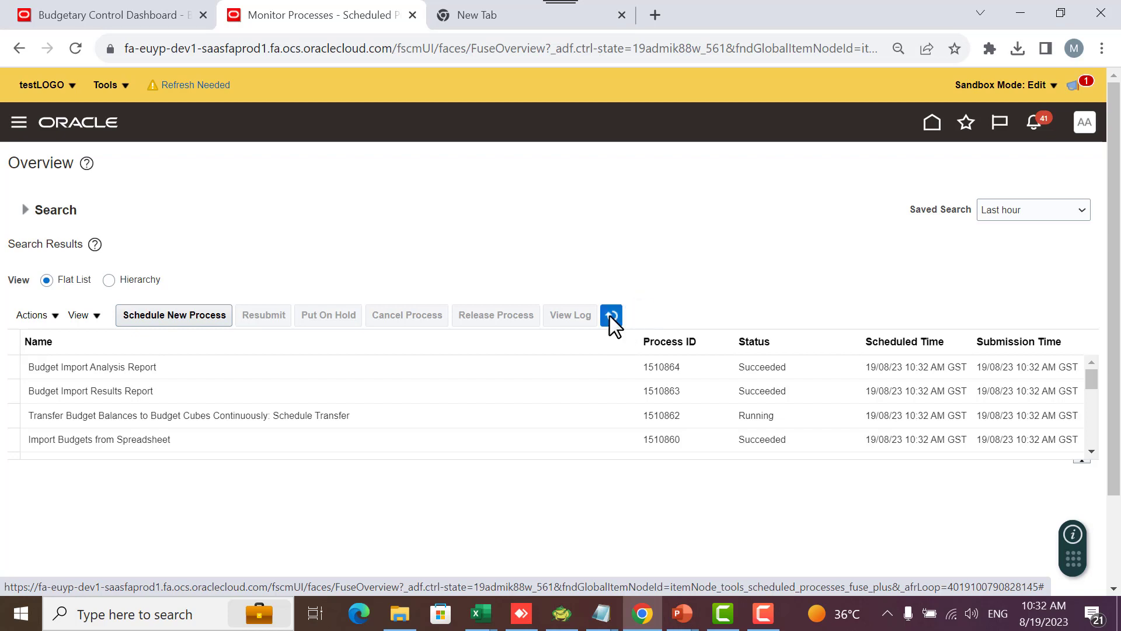
pyautogui.click(610, 315)
pyautogui.click(611, 316)
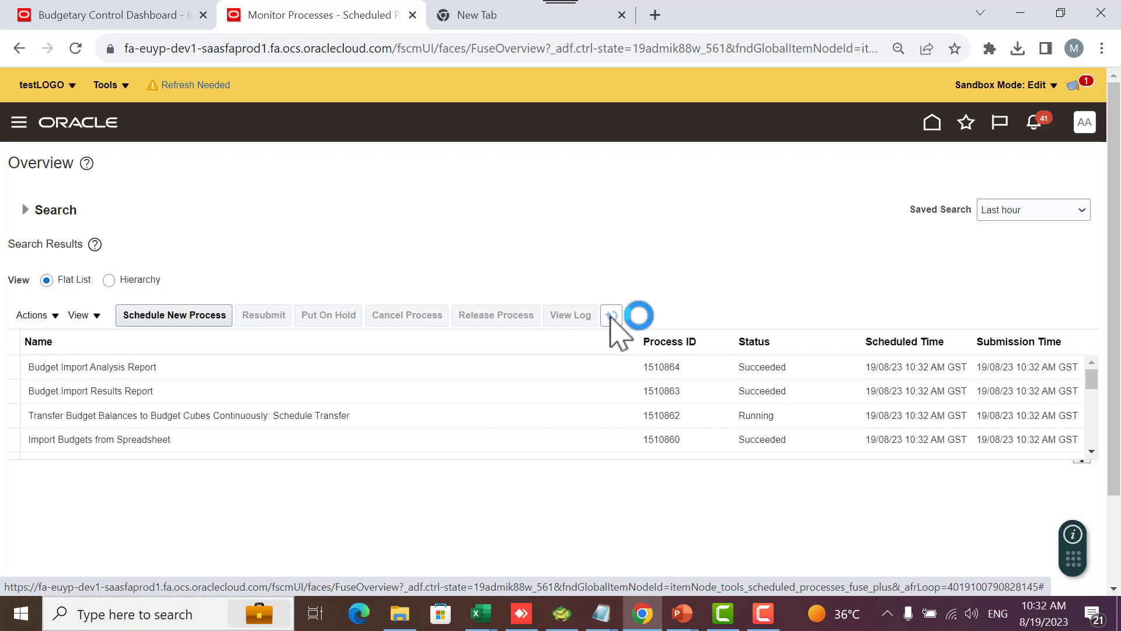
pyautogui.click(611, 315)
pyautogui.click(611, 316)
pyautogui.click(610, 316)
pyautogui.click(611, 316)
pyautogui.click(611, 316)
pyautogui.click(610, 316)
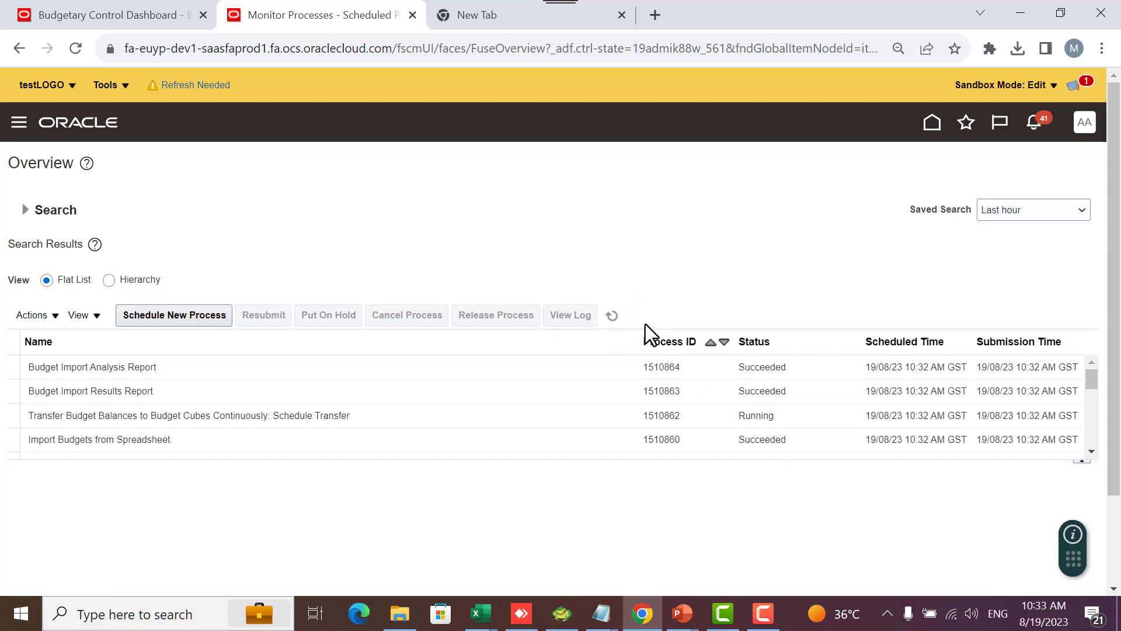
pyautogui.click(613, 317)
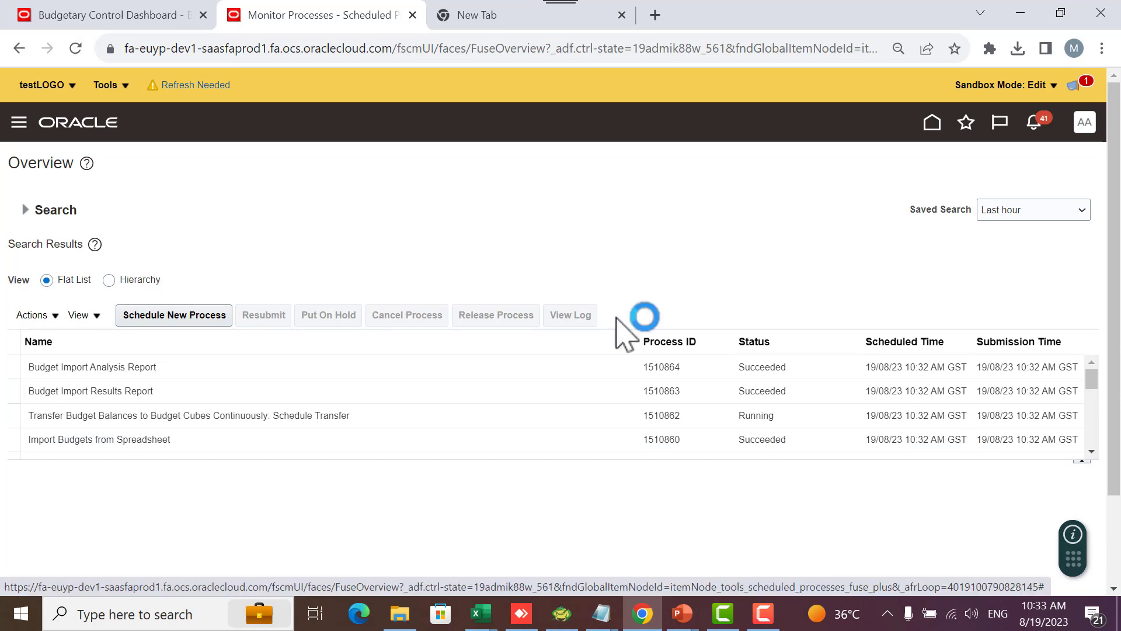
pyautogui.click(613, 316)
pyautogui.click(613, 317)
pyautogui.click(615, 317)
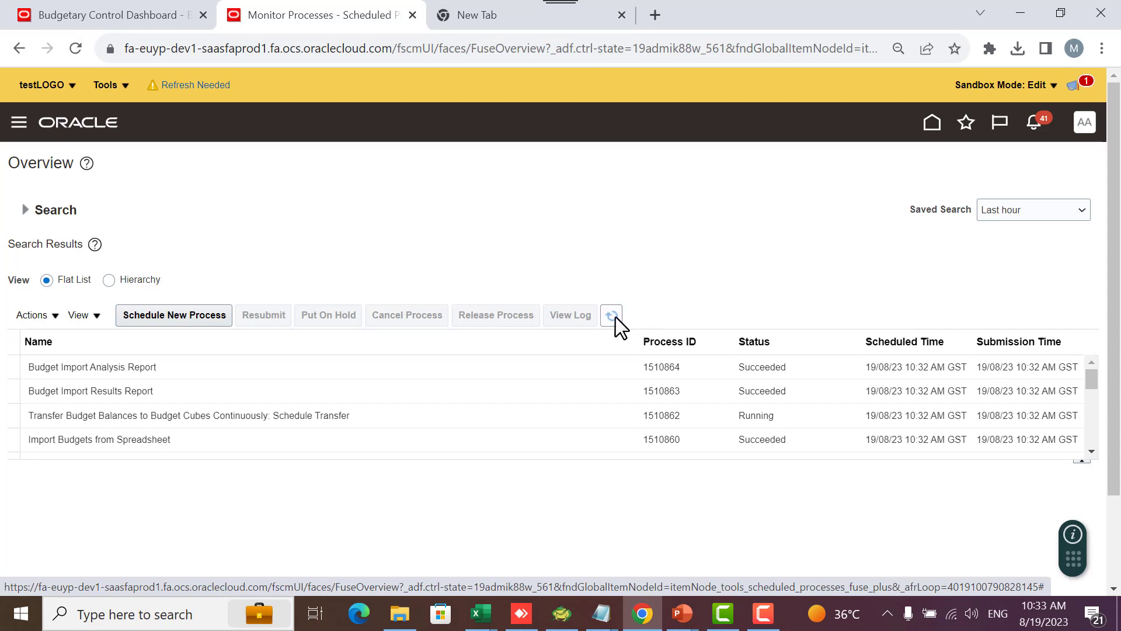
pyautogui.click(616, 317)
pyautogui.click(615, 317)
pyautogui.click(615, 317)
pyautogui.click(616, 317)
pyautogui.click(615, 317)
pyautogui.click(615, 317)
pyautogui.click(615, 317)
pyautogui.click(616, 317)
pyautogui.click(615, 317)
pyautogui.click(615, 317)
pyautogui.click(615, 317)
pyautogui.click(611, 316)
# Select the Budget Import Results Report process and republish its output from the process details
pyautogui.click(184, 391)
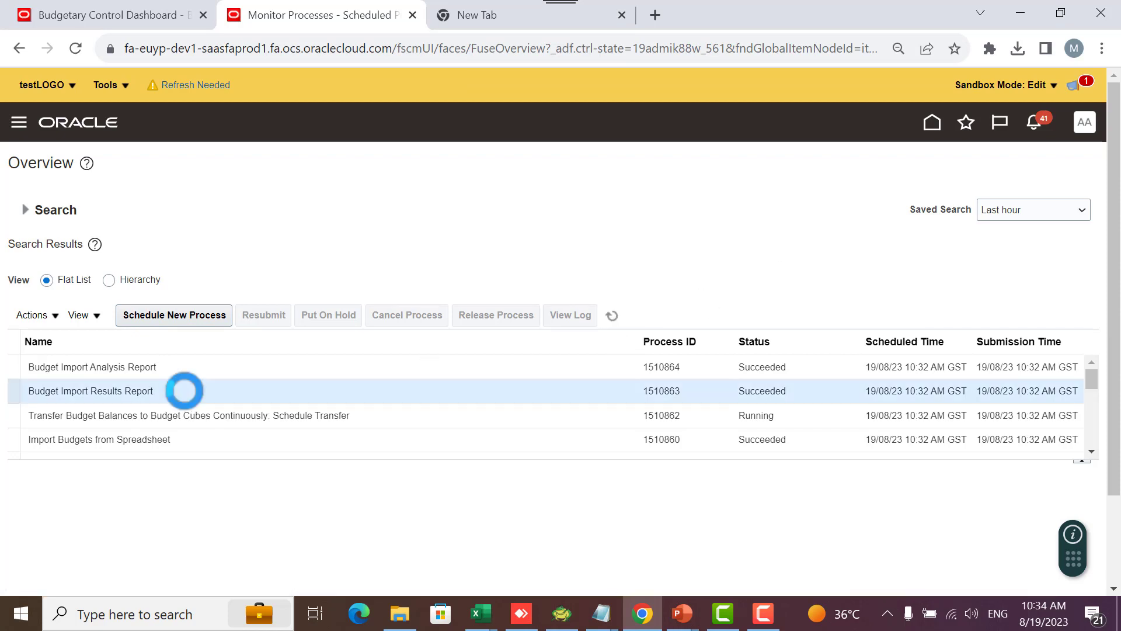
pyautogui.scroll(-5, 488, 467)
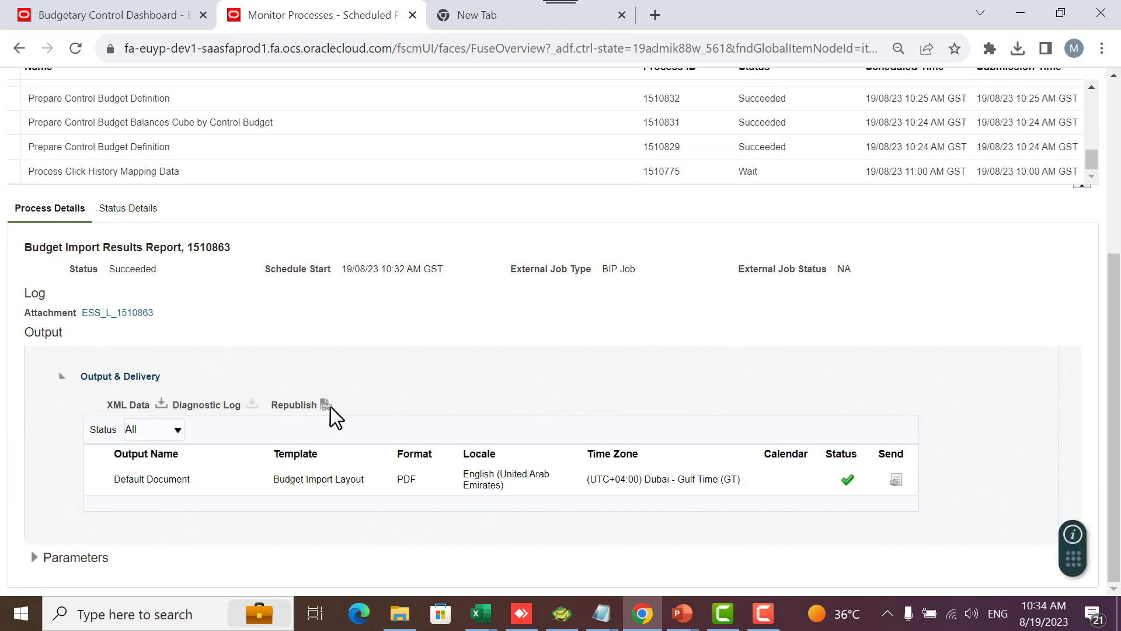
pyautogui.click(325, 404)
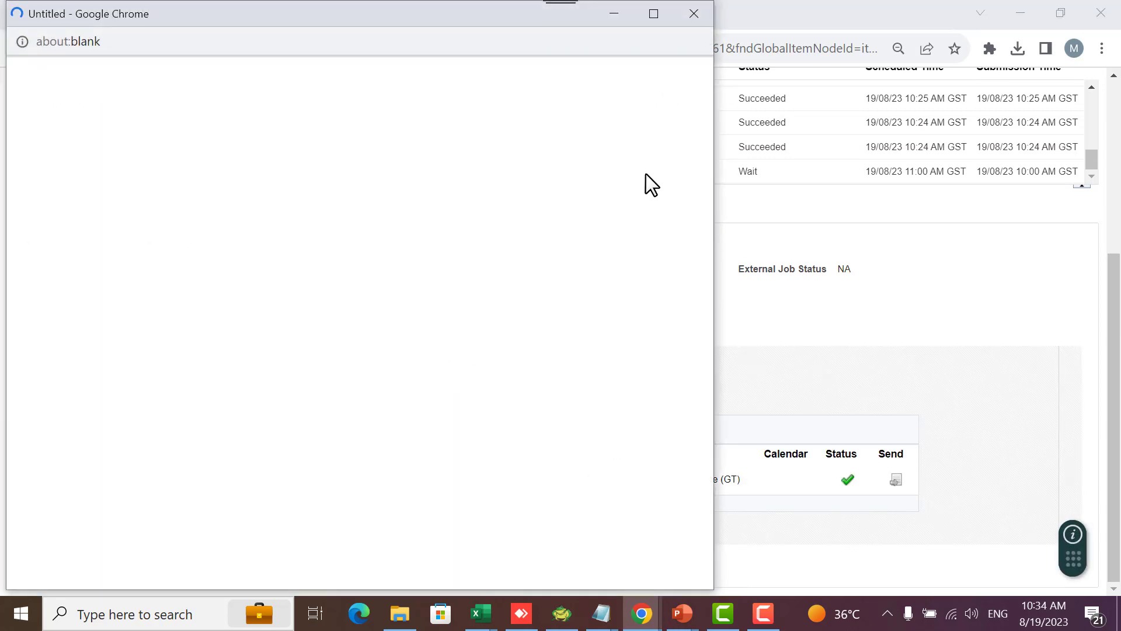
# View the republished report as HTML in a maximized window and review its import results, imported budgets and import errors
pyautogui.click(623, 207)
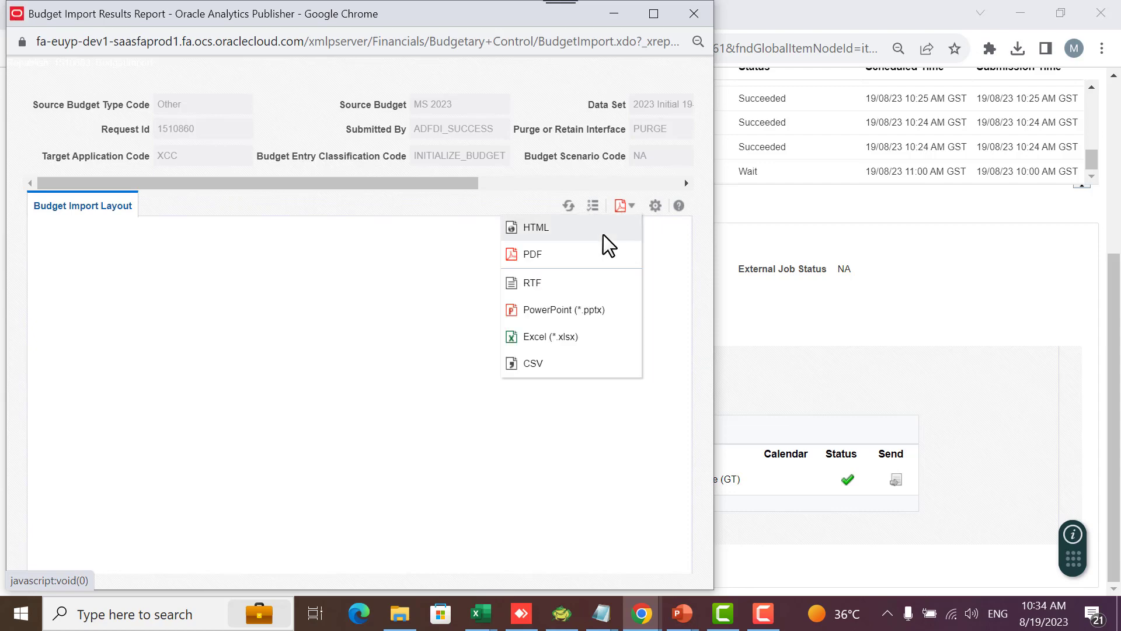
pyautogui.click(601, 232)
pyautogui.click(654, 13)
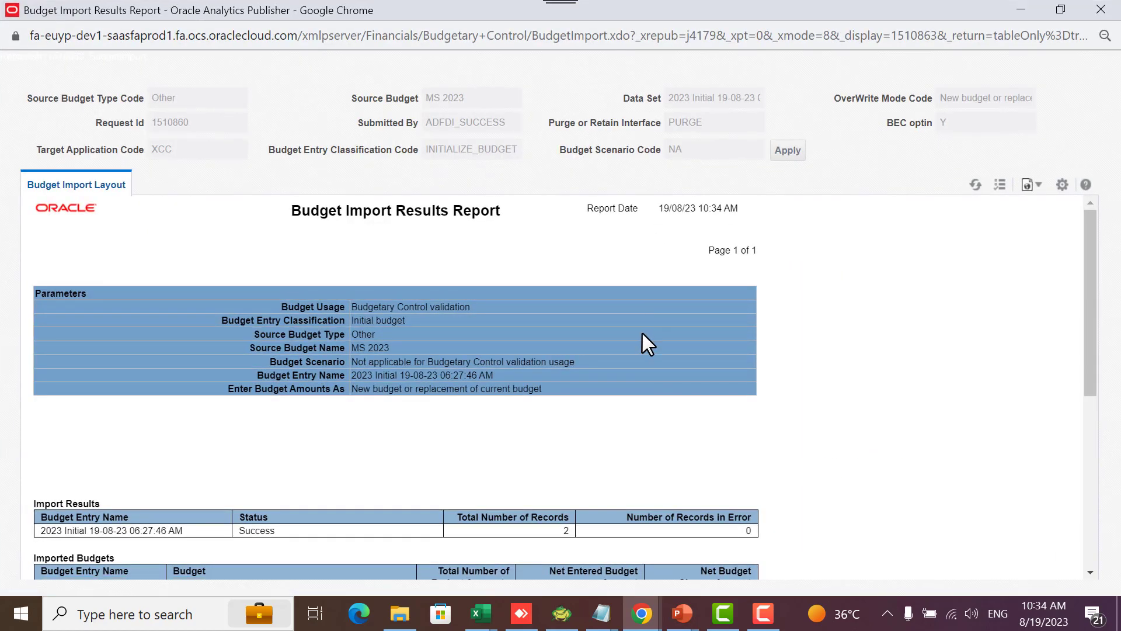
pyautogui.scroll(-4, 584, 333)
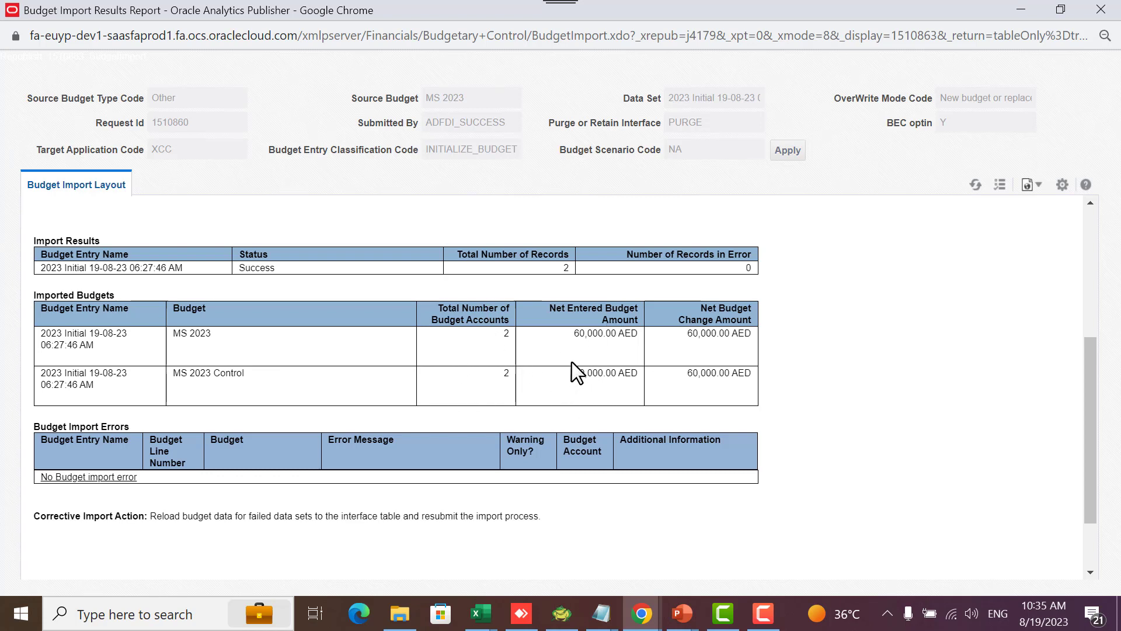
pyautogui.scroll(-2, 804, 380)
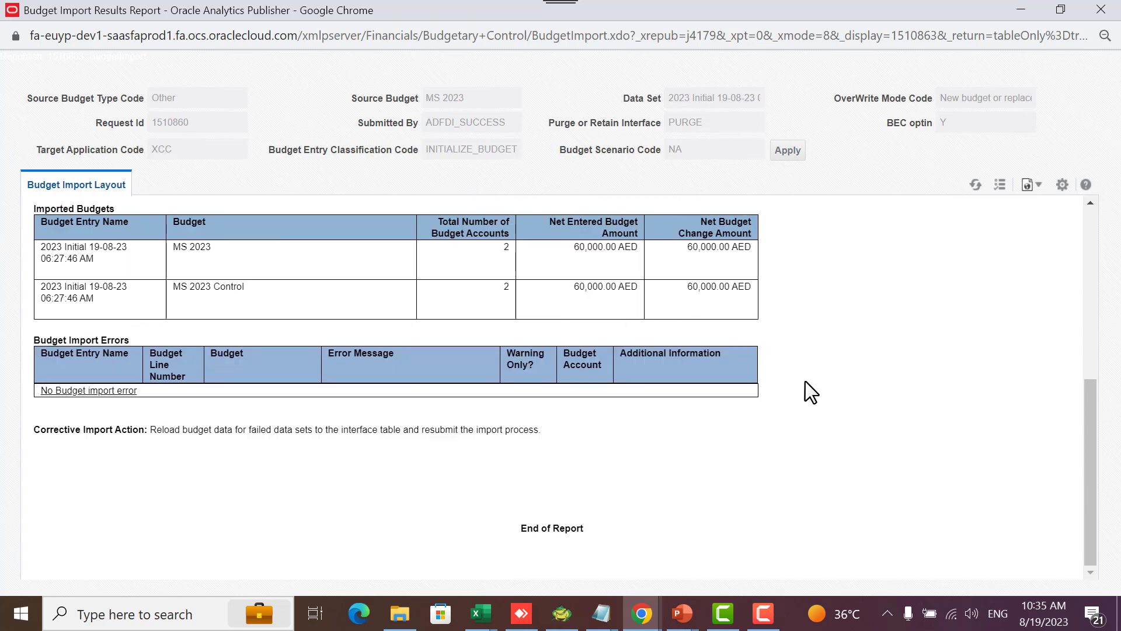
# Close the results report, select the Budget Import Analysis Report process and republish its output from the process details
pyautogui.scroll(2, 759, 374)
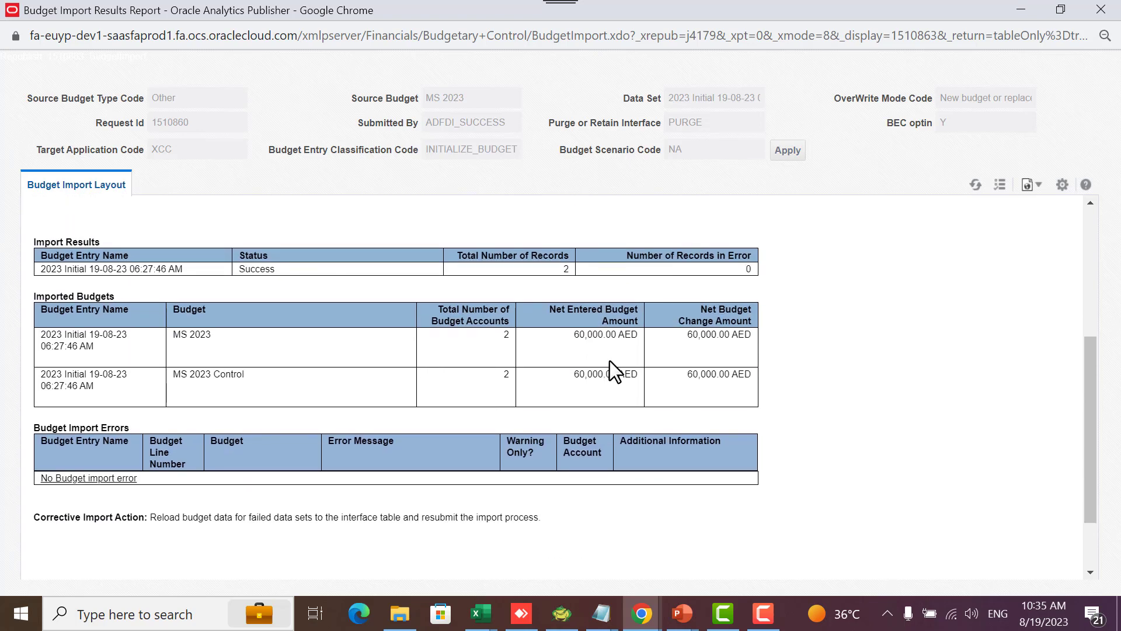
pyautogui.click(1100, 8)
pyautogui.scroll(3, 355, 295)
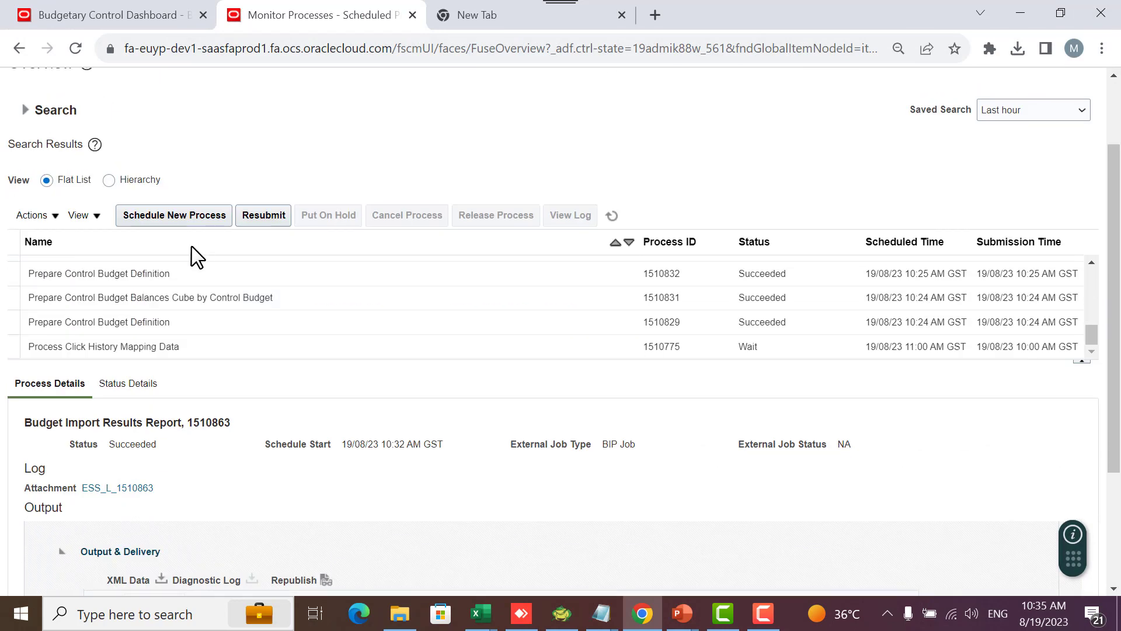
pyautogui.scroll(5, 230, 300)
pyautogui.scroll(3, 230, 300)
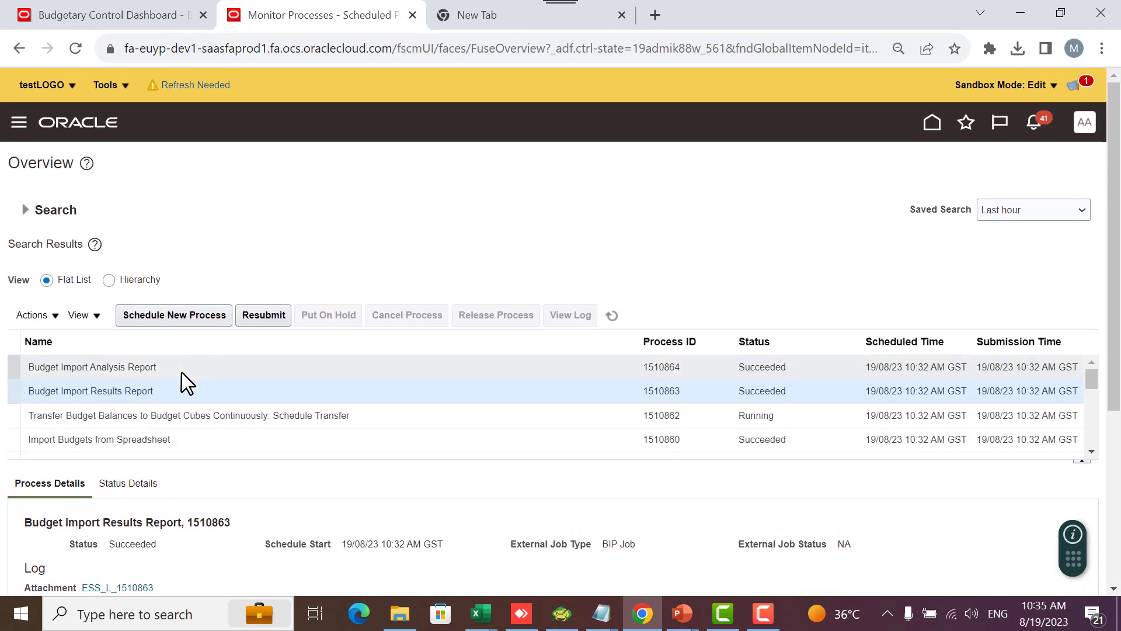
pyautogui.click(180, 368)
pyautogui.scroll(-5, 518, 388)
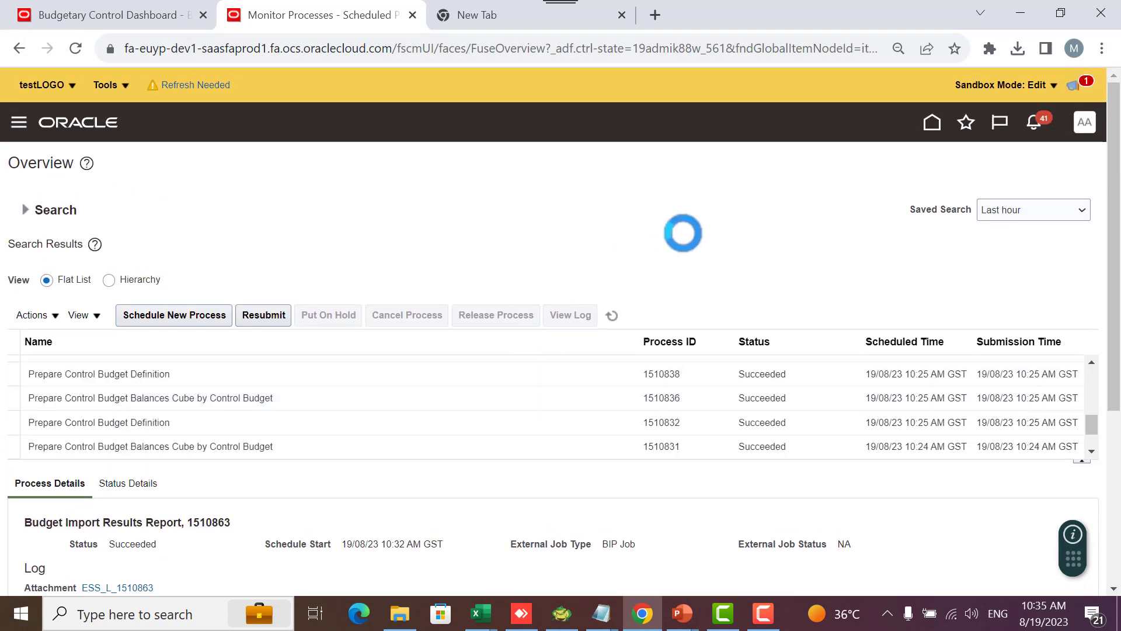
pyautogui.scroll(-5, 683, 233)
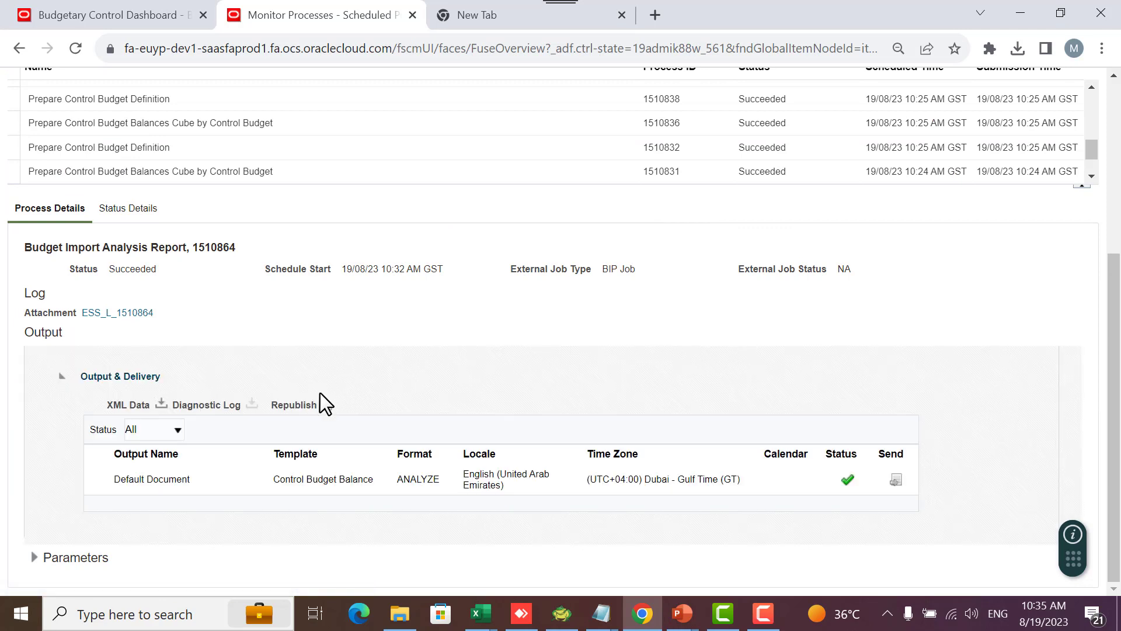
pyautogui.click(325, 408)
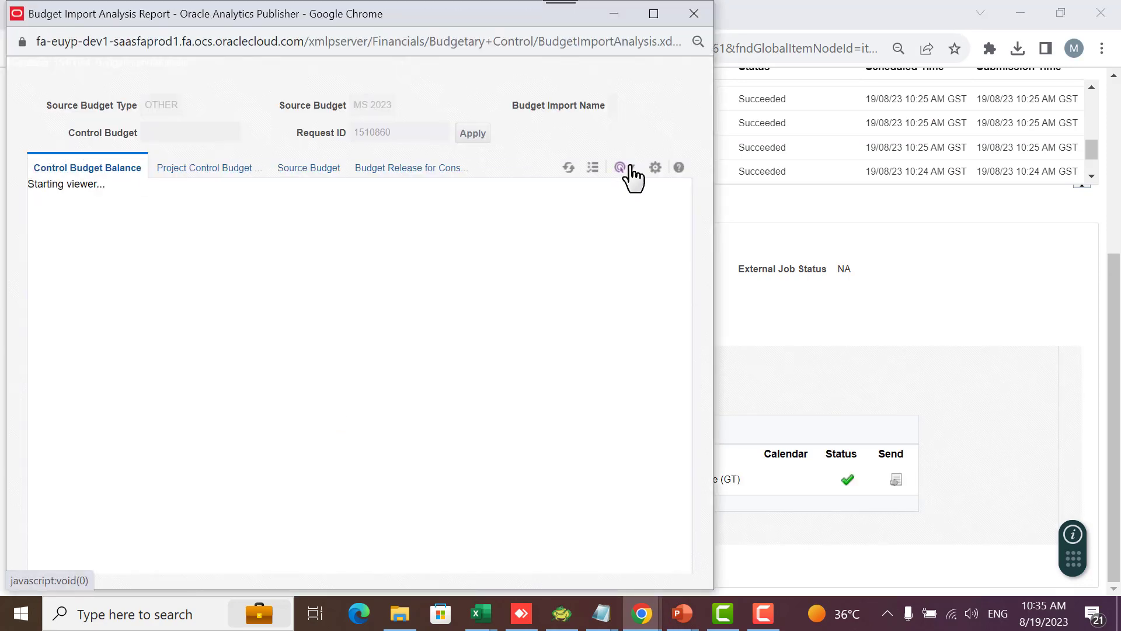
# View the analysis report as HTML in a maximized window and examine the monthly amounts imported for accounts 541104 and 541108 and their totals
pyautogui.click(623, 168)
pyautogui.click(571, 216)
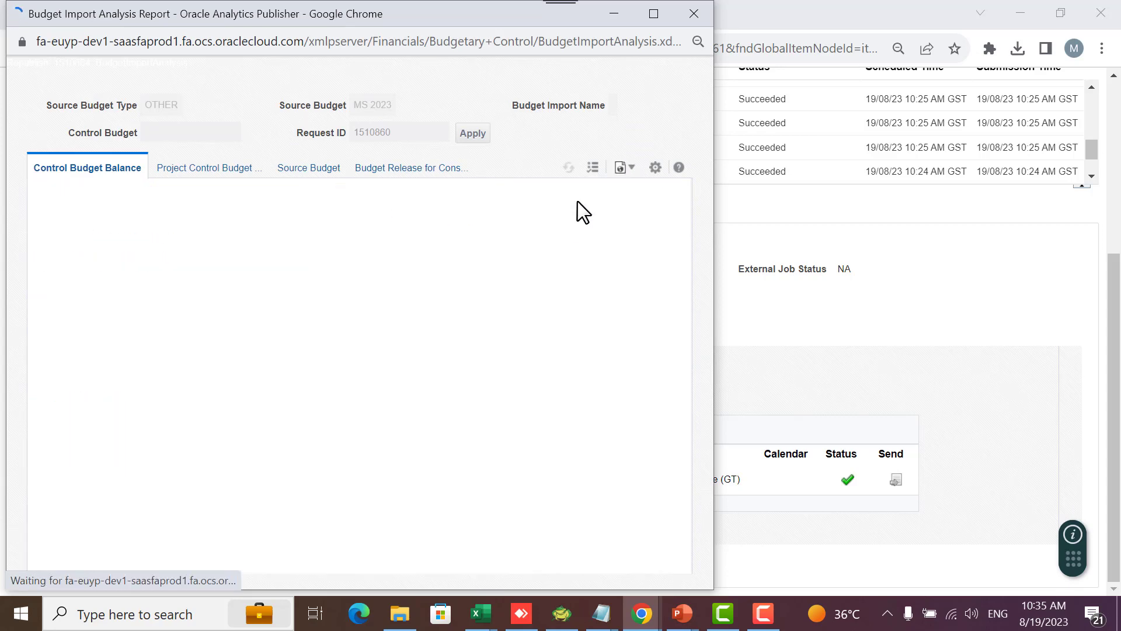
pyautogui.click(654, 14)
pyautogui.scroll(-3, 716, 366)
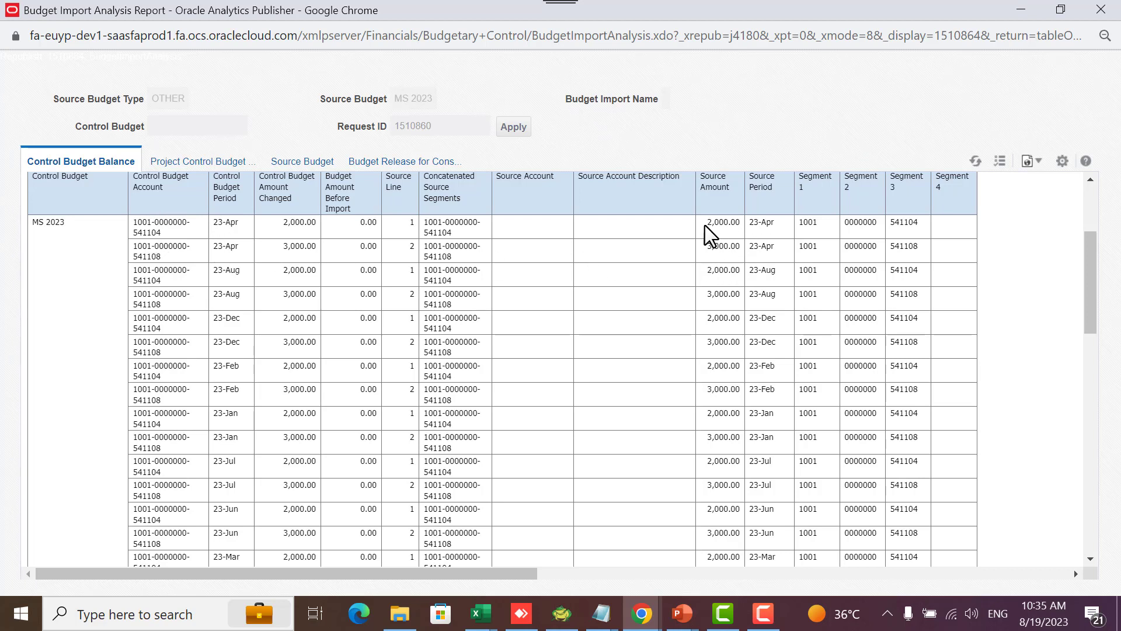
pyautogui.moveTo(704, 225); pyautogui.dragTo(769, 230)
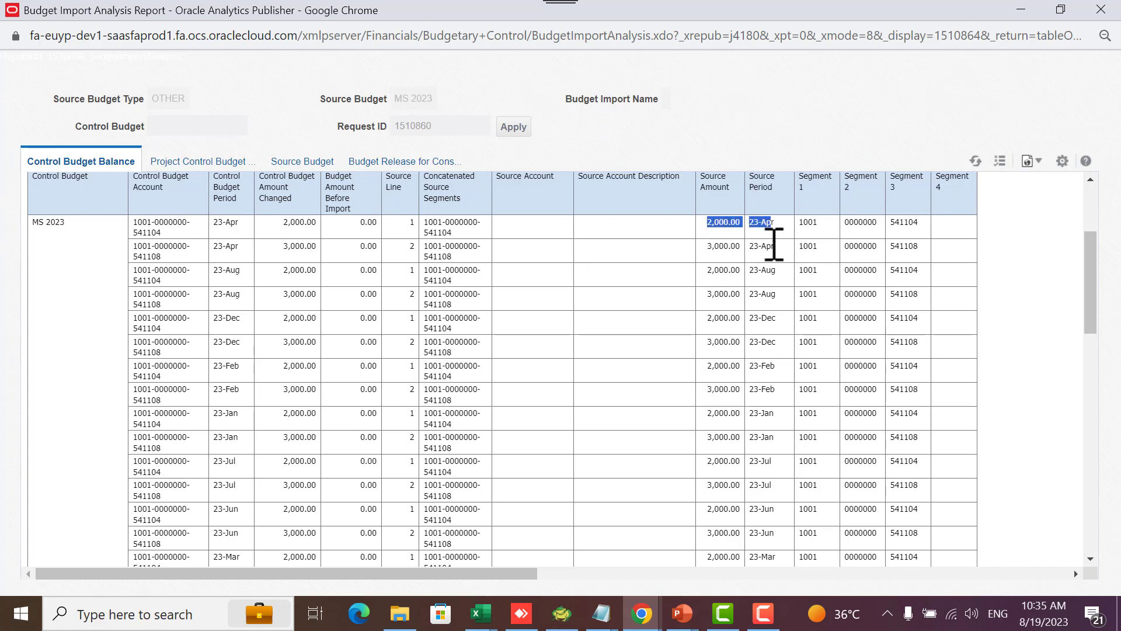
pyautogui.click(152, 232)
pyautogui.doubleClick(152, 232)
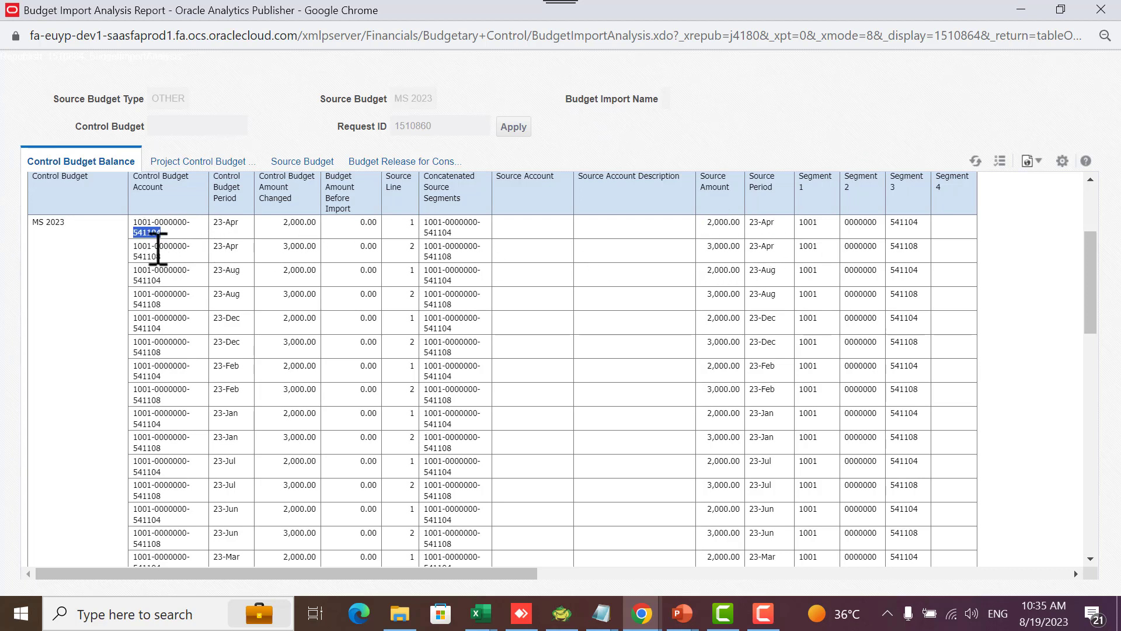
pyautogui.doubleClick(153, 255)
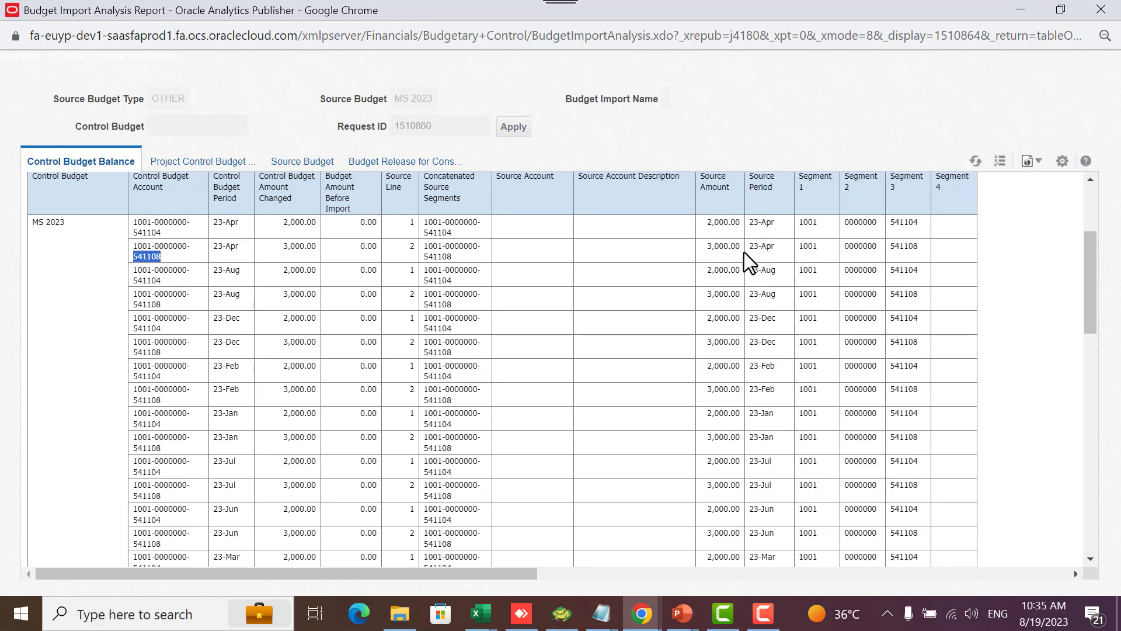
pyautogui.scroll(-8, 768, 293)
pyautogui.scroll(-7, 768, 299)
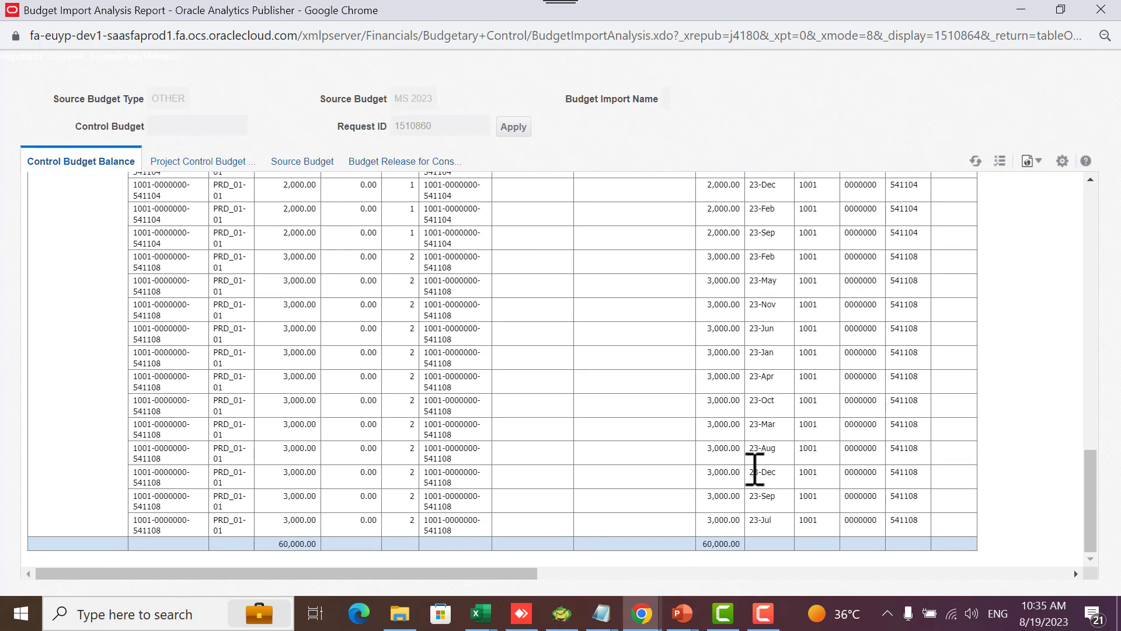
pyautogui.scroll(5, 769, 390)
pyautogui.scroll(10, 621, 355)
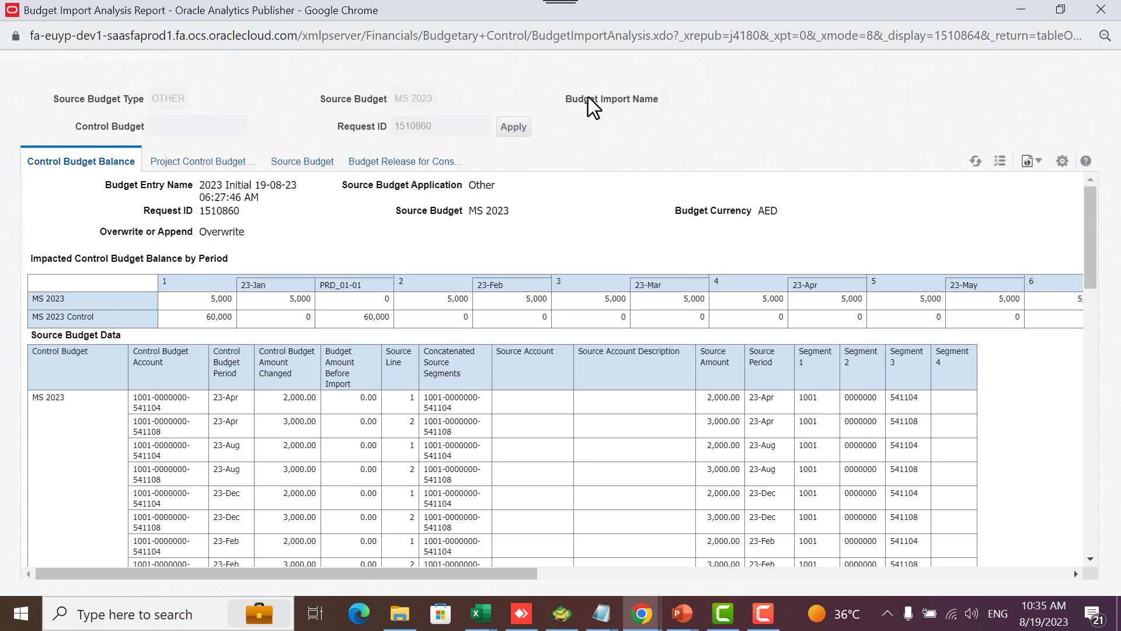
pyautogui.click(1020, 9)
pyautogui.scroll(5, 508, 312)
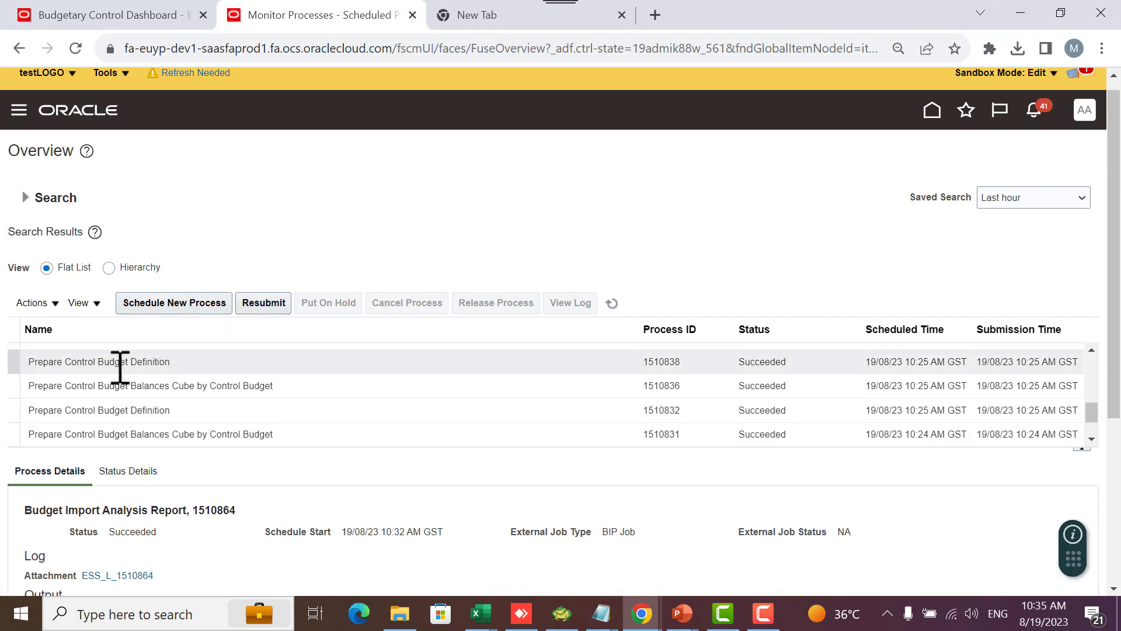
pyautogui.scroll(2, 172, 383)
pyautogui.scroll(5, 172, 383)
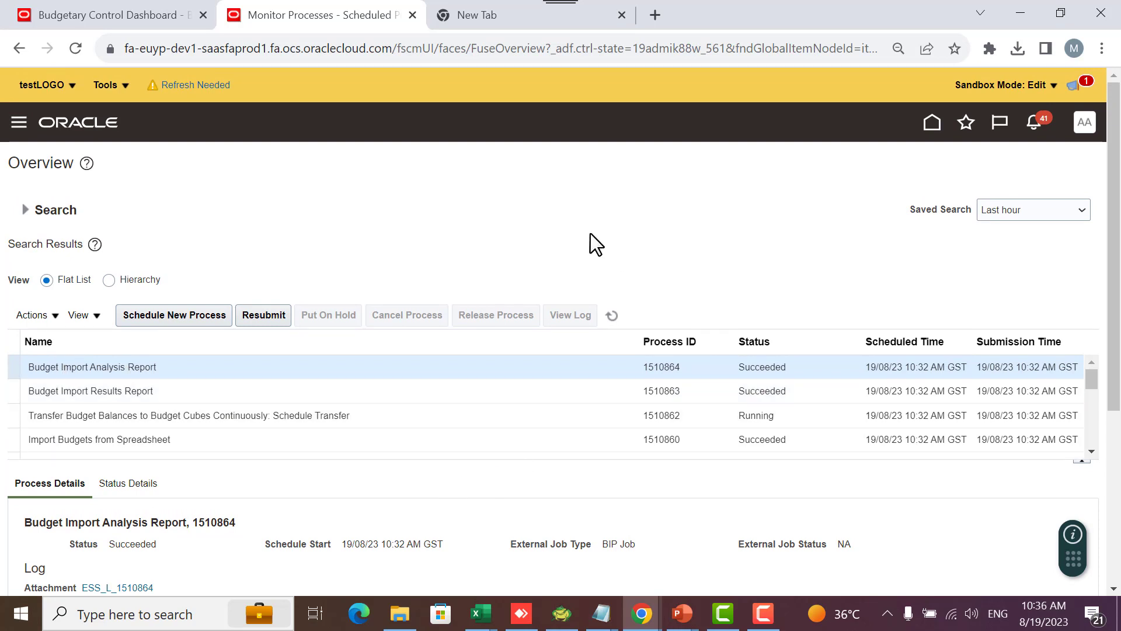
# Return to the Budgetary Control browser tab and start a new invoice from the Payables area of the Oracle home page
pyautogui.click(145, 22)
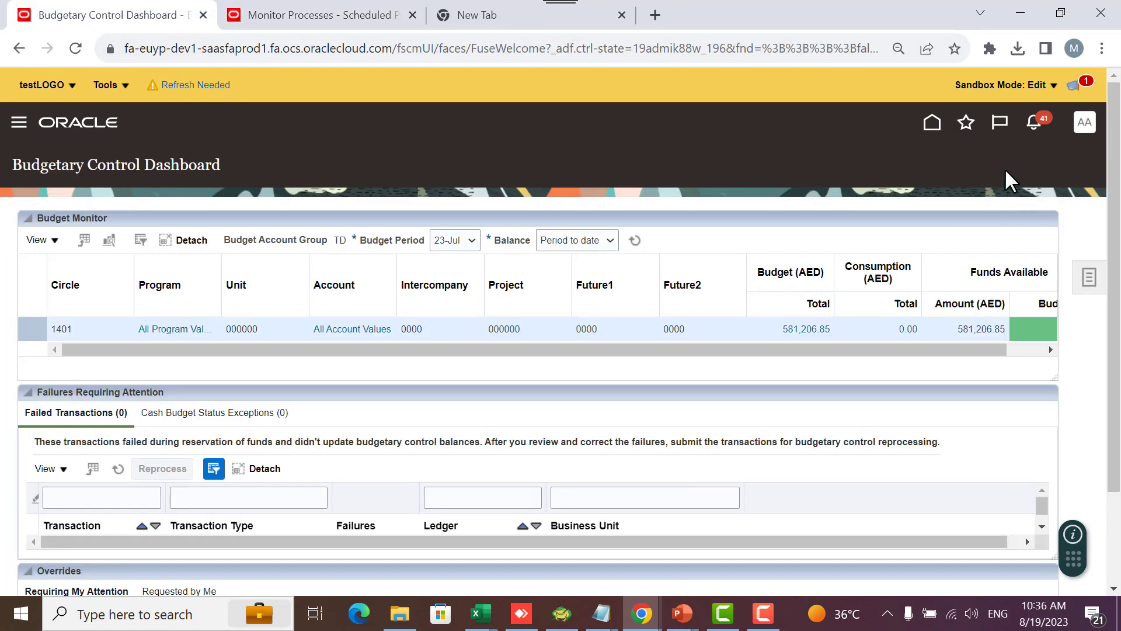
pyautogui.click(936, 120)
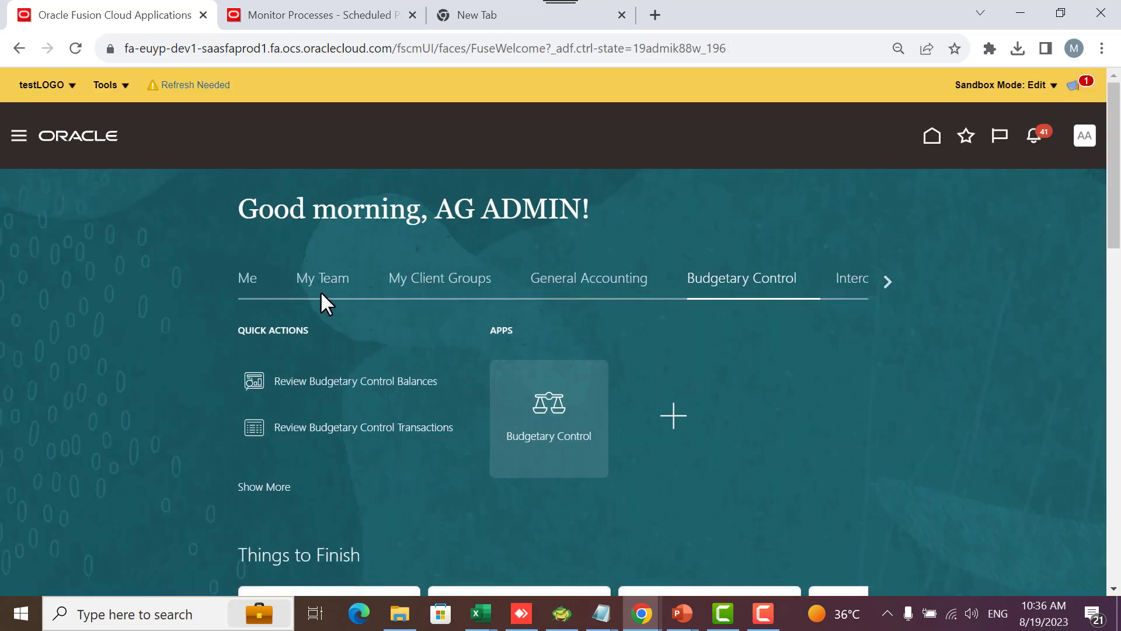
pyautogui.click(888, 281)
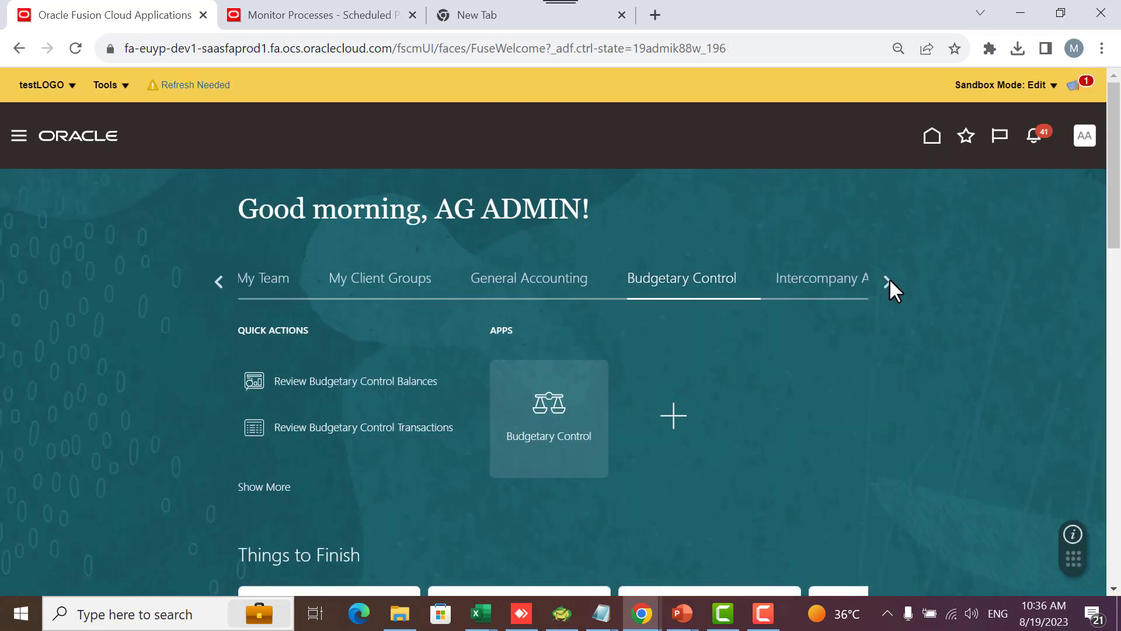
pyautogui.click(887, 281)
pyautogui.click(470, 281)
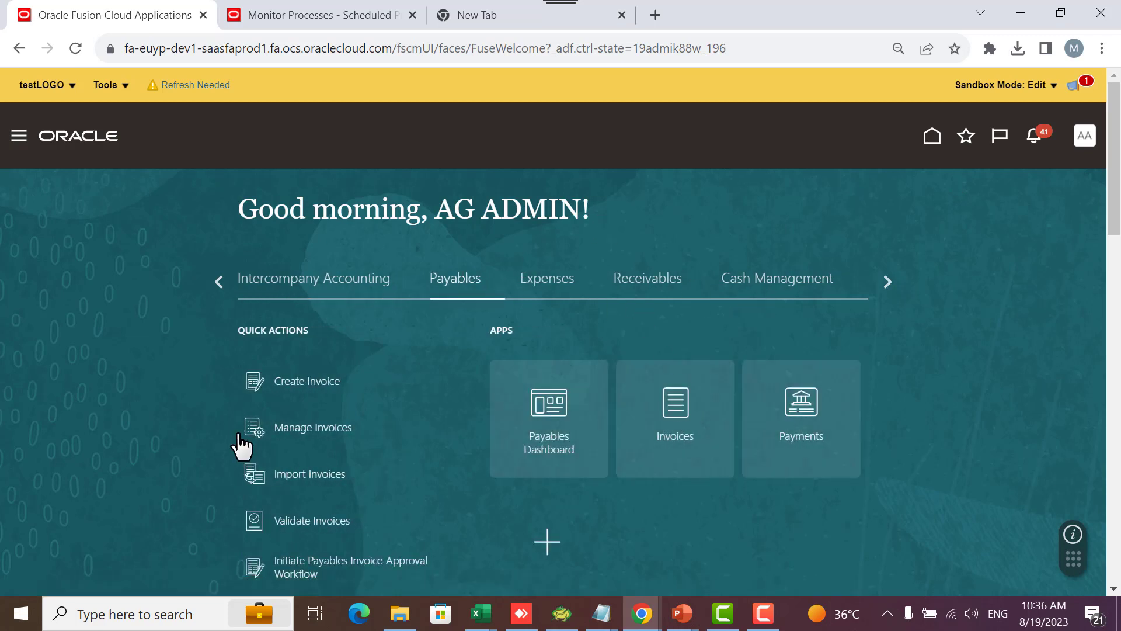
pyautogui.click(296, 388)
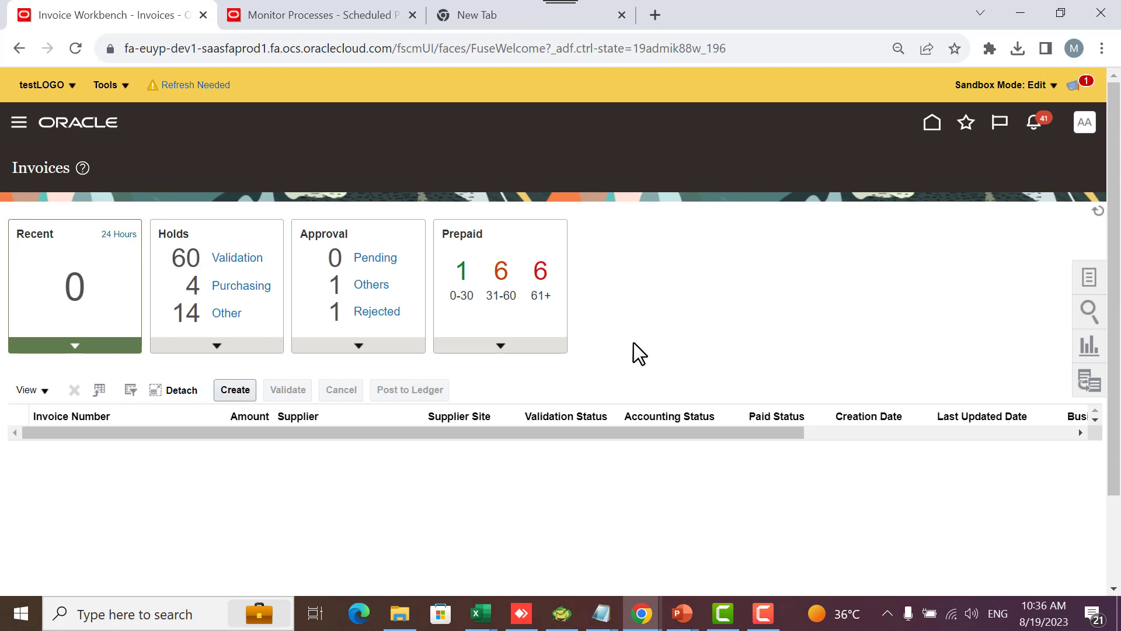
pyautogui.click(250, 395)
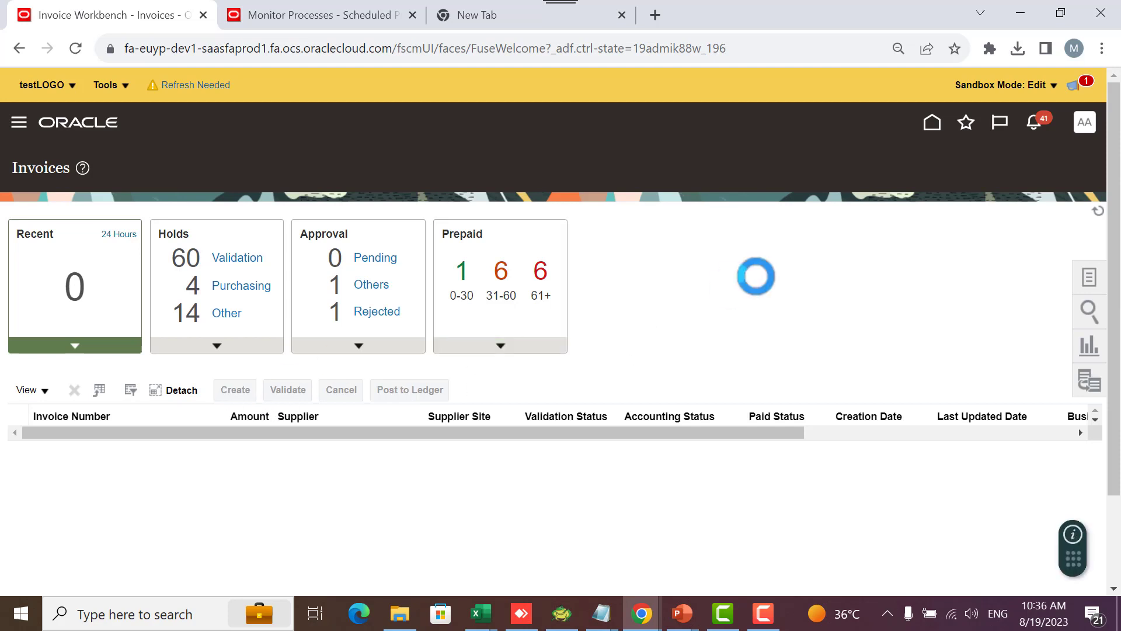
# In Notepad, add "2000 I invoice 2000 in aug, 2nd for 5000 in the same period" beside 541104, then minimize the note
pyautogui.moveTo(601, 613)
pyautogui.click(671, 547)
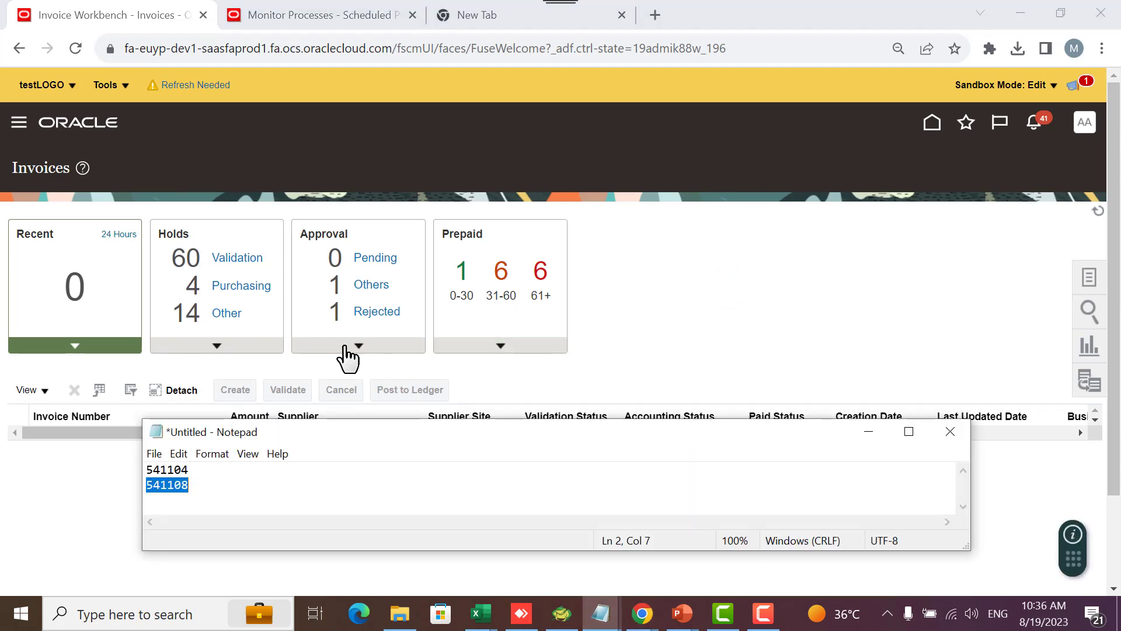
pyautogui.moveTo(489, 430); pyautogui.dragTo(465, 329)
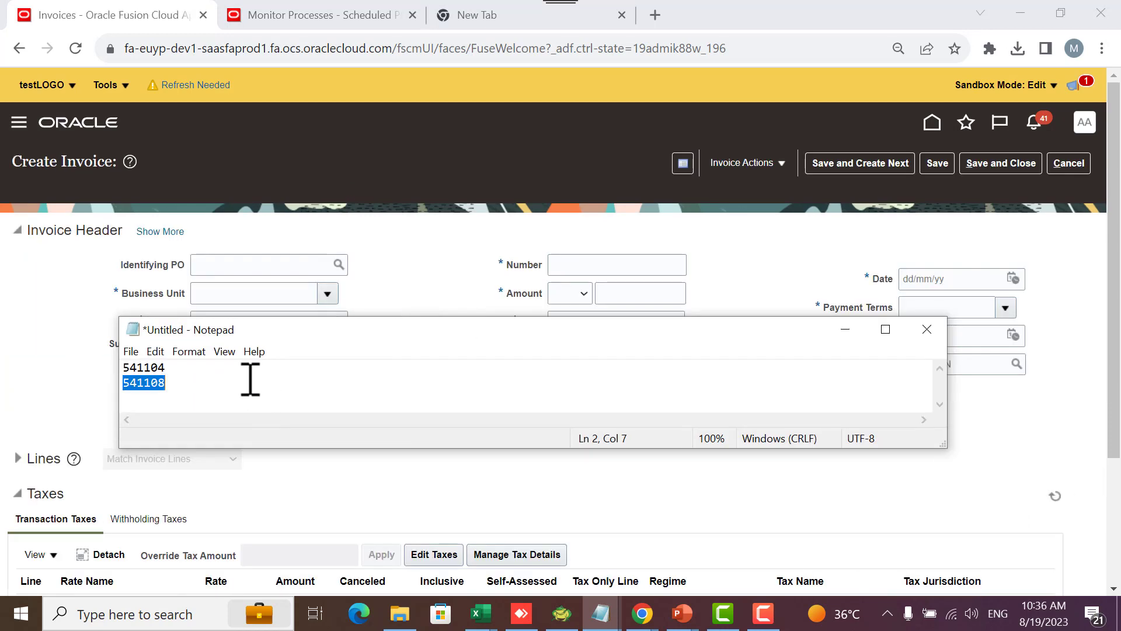
pyautogui.click(253, 370)
pyautogui.write('2000')
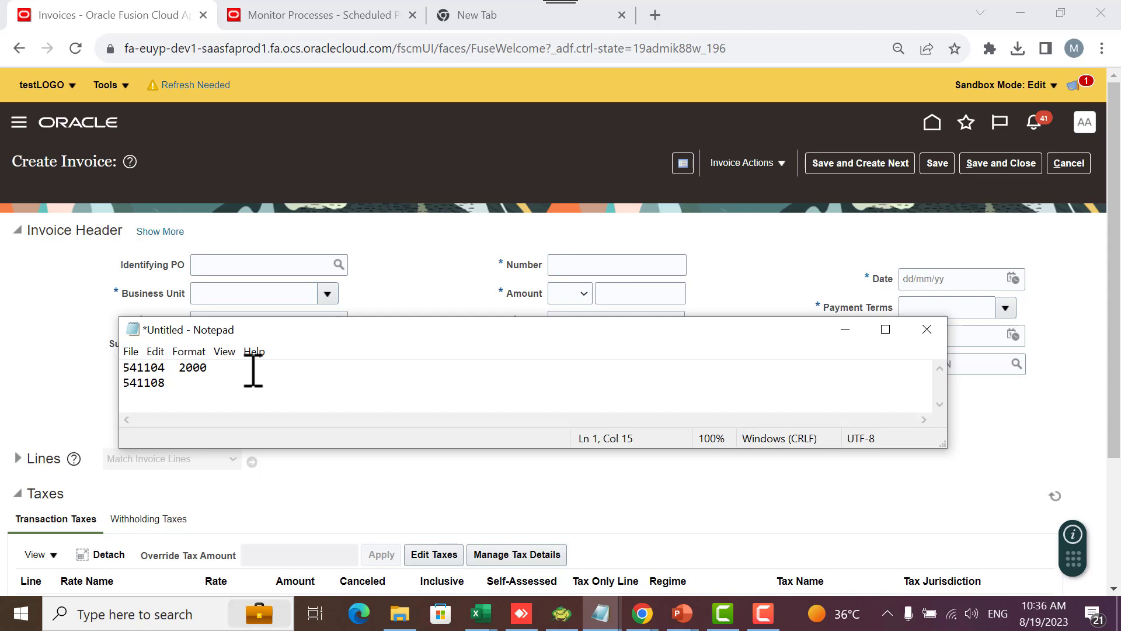
pyautogui.write('I invoice 2000')
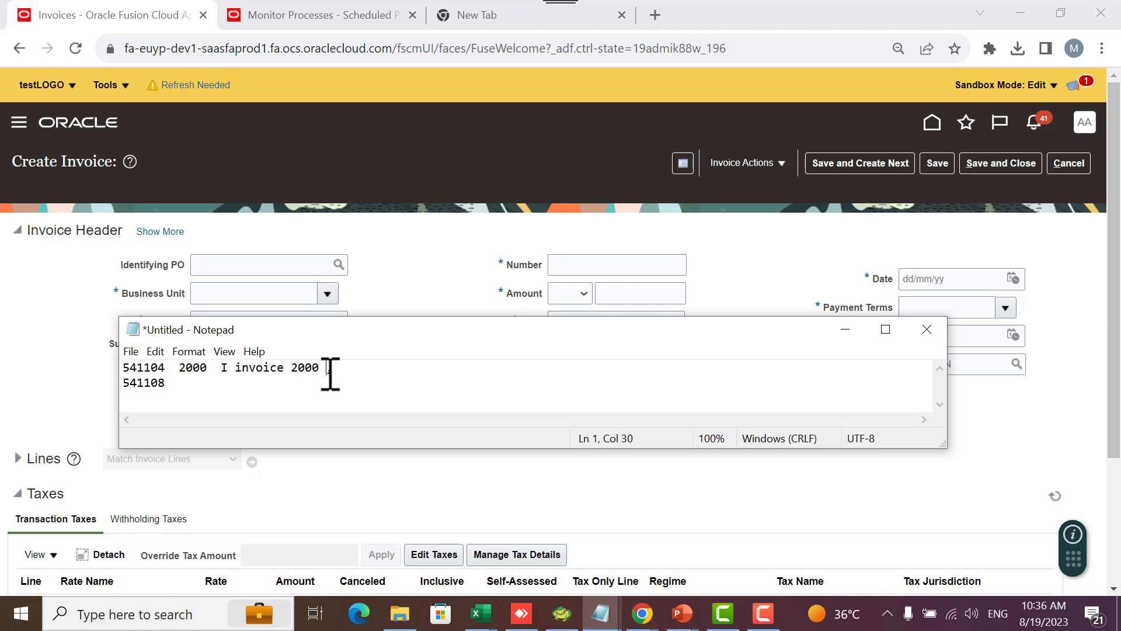
pyautogui.write('in aug')
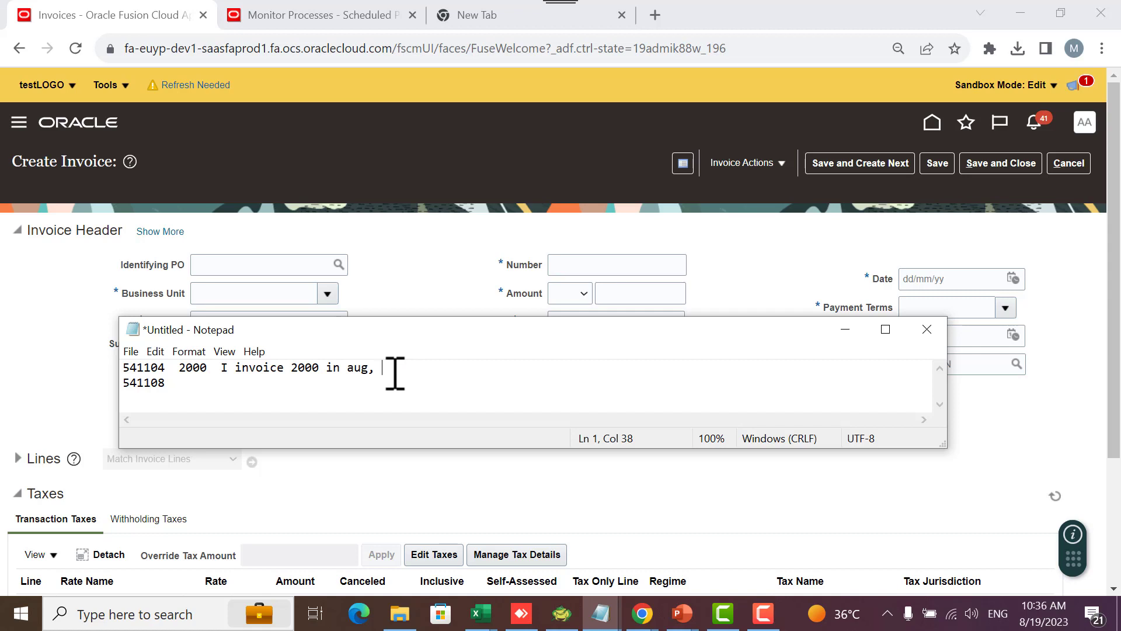
pyautogui.write(', 2nd for 5000 in th')
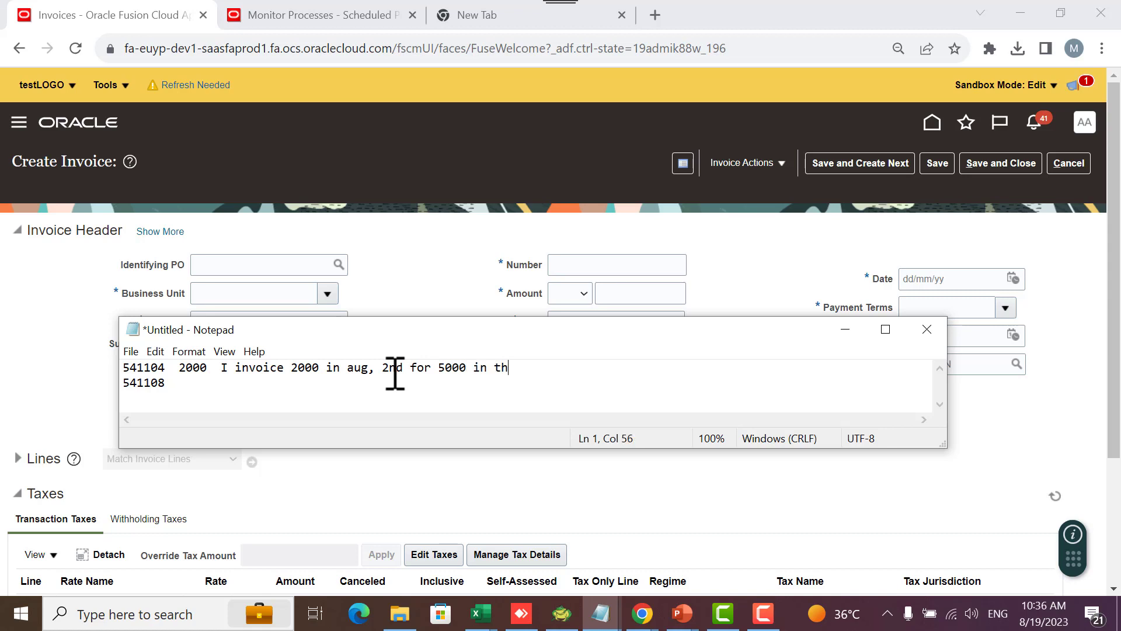
pyautogui.write('e same period')
pyautogui.doubleClick(155, 374)
pyautogui.moveTo(164, 369); pyautogui.dragTo(117, 373)
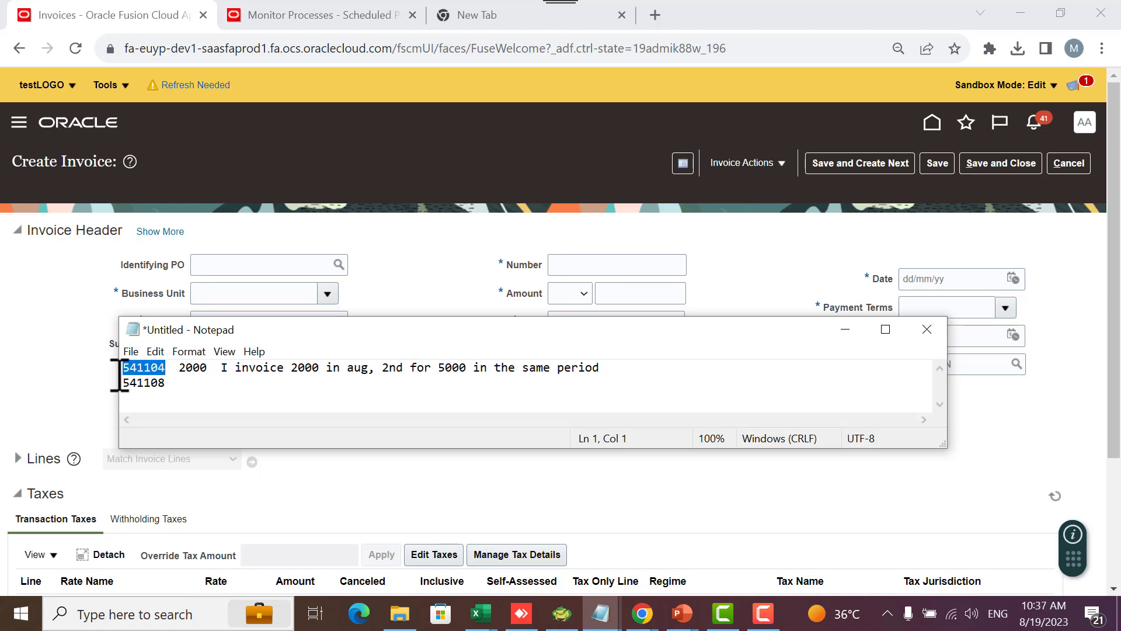
pyautogui.click(844, 329)
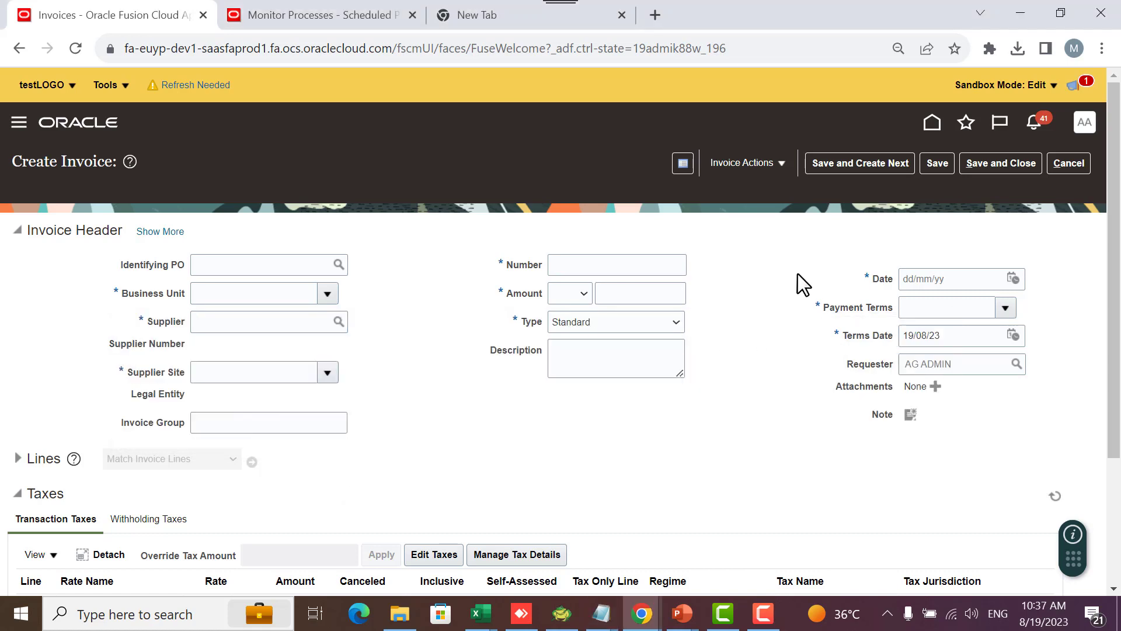
# Cancel the blank invoice and open the task list of the Budgetary Control Dashboard
pyautogui.click(1062, 166)
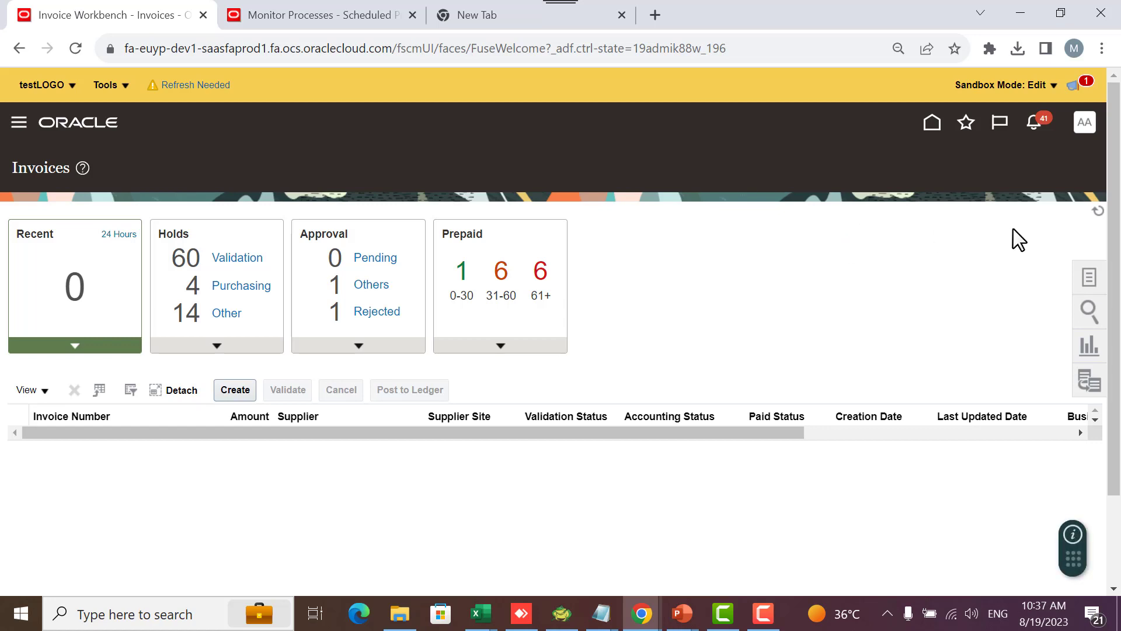
pyautogui.click(932, 124)
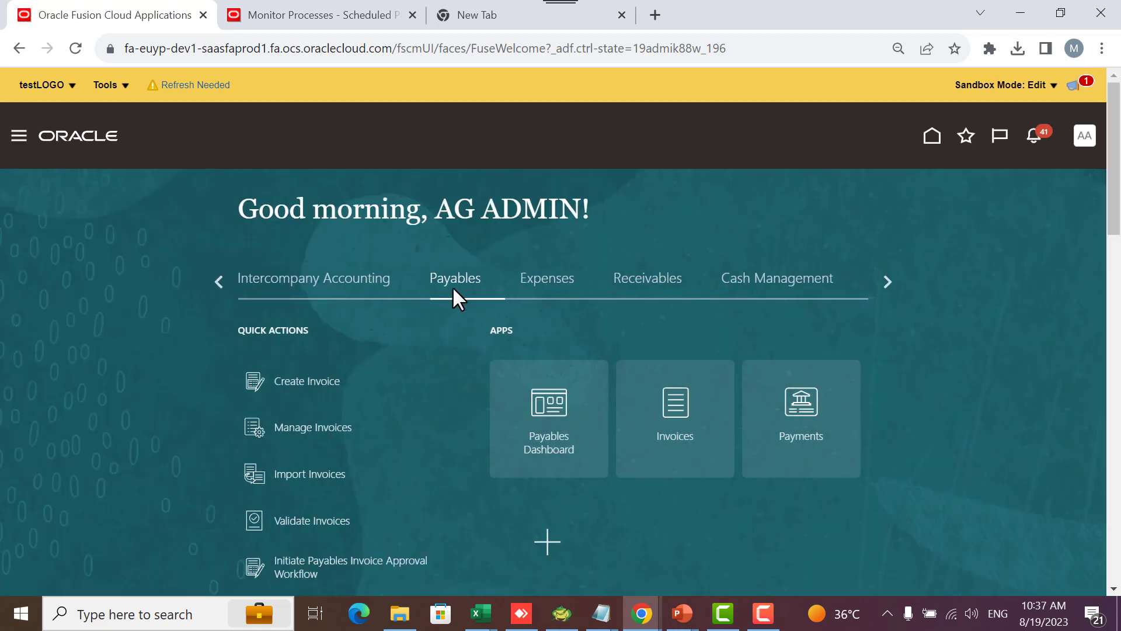
pyautogui.doubleClick(221, 281)
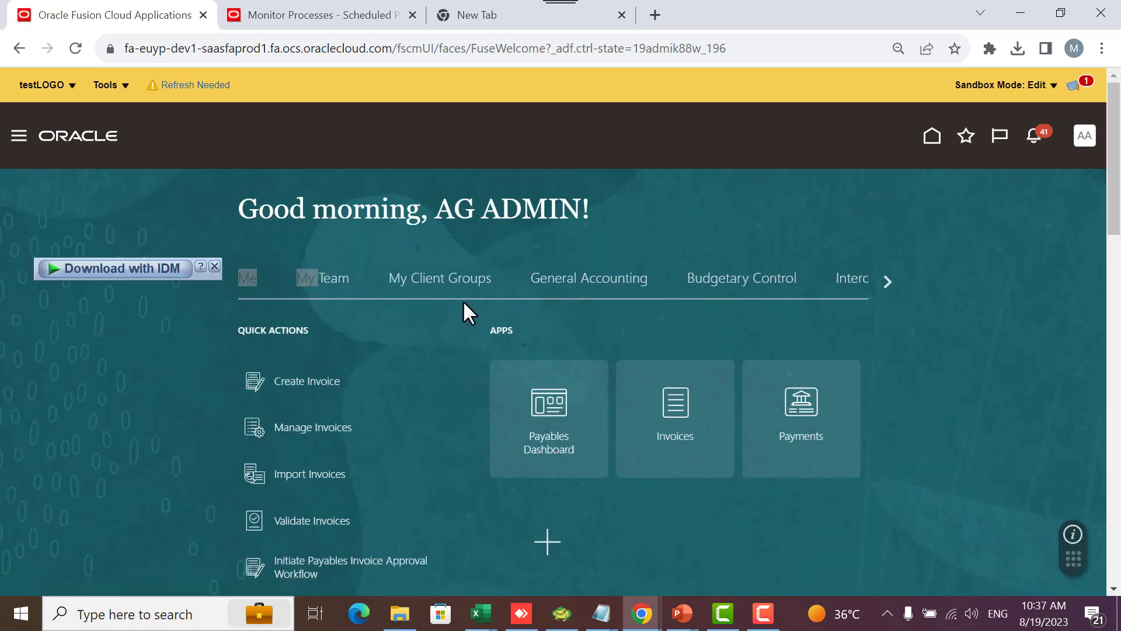
pyautogui.click(614, 325)
pyautogui.click(745, 285)
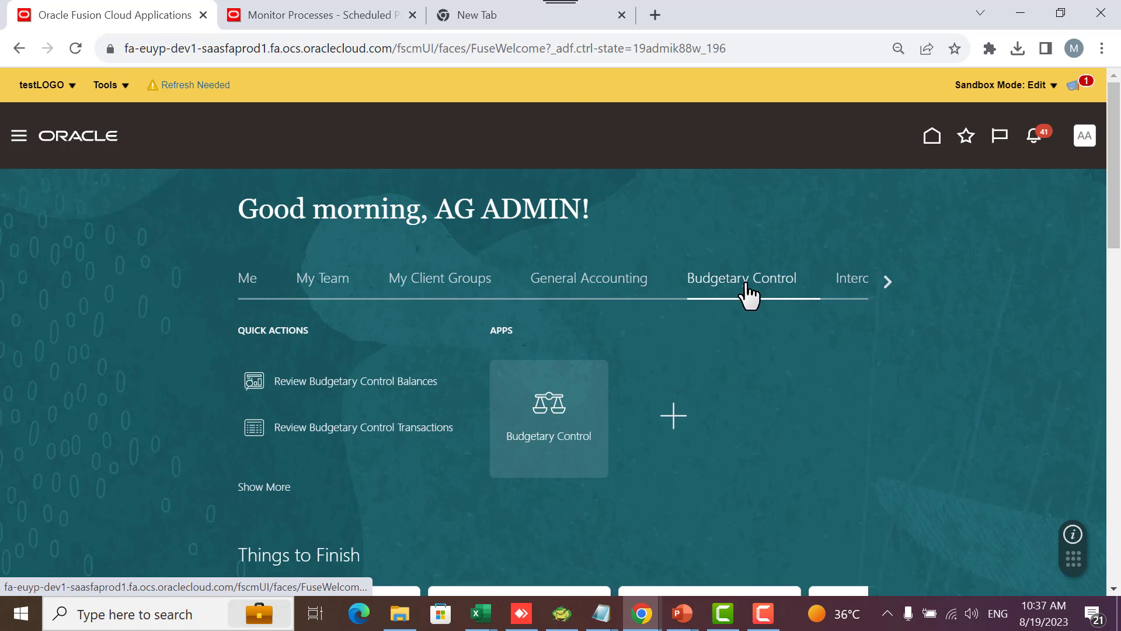
pyautogui.click(546, 412)
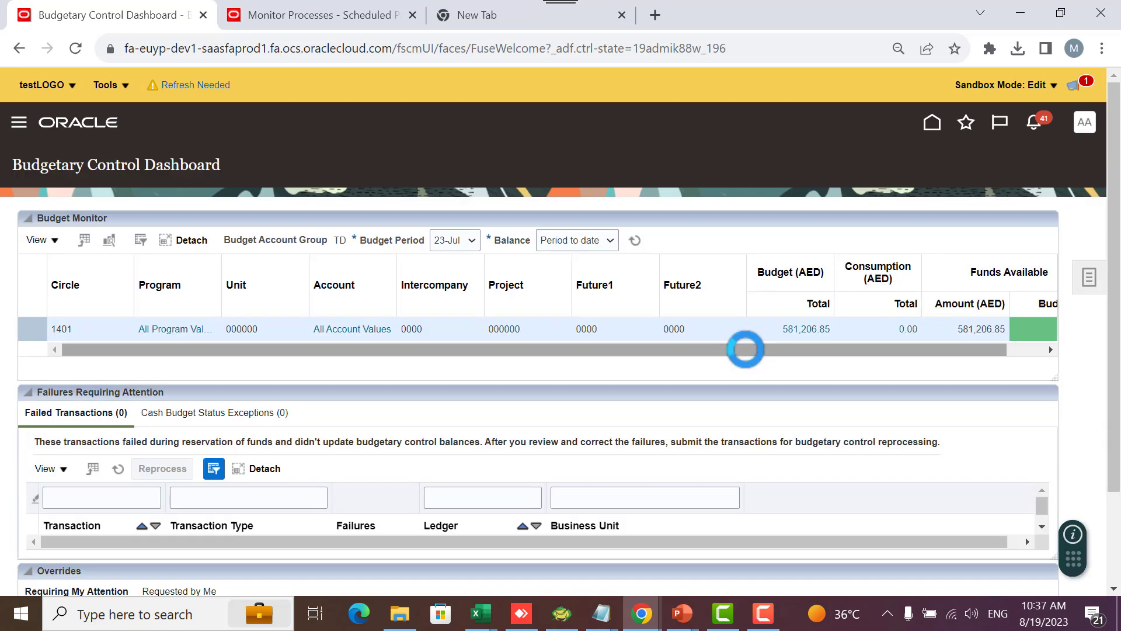
pyautogui.click(1087, 295)
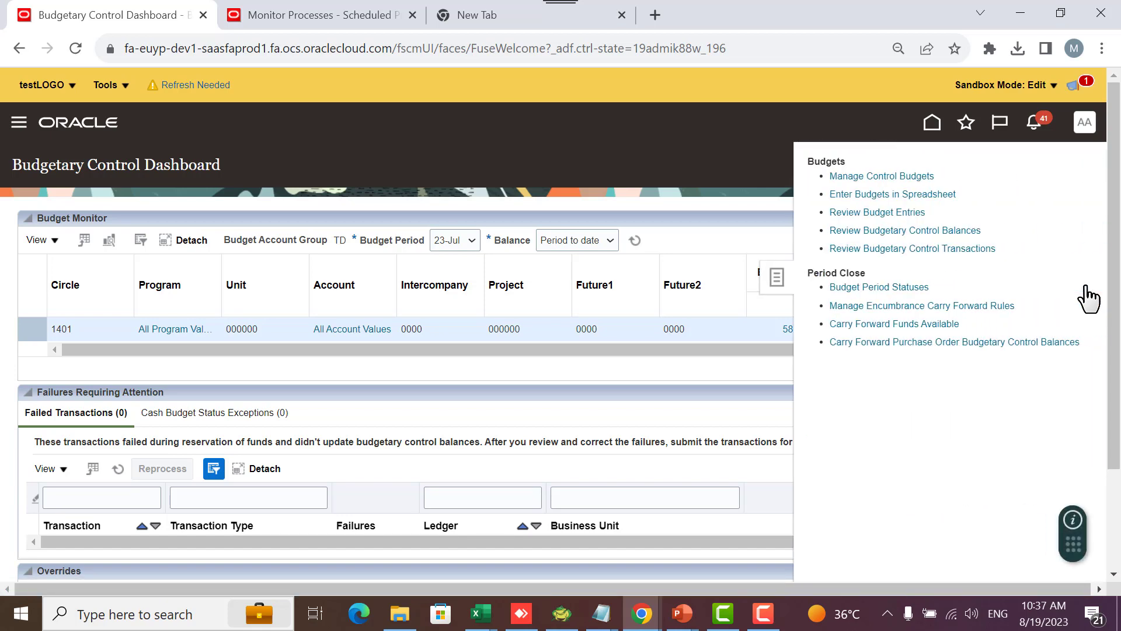
# Review the budget period statuses of the MS 2023 control budget, and return to the home page
pyautogui.click(869, 289)
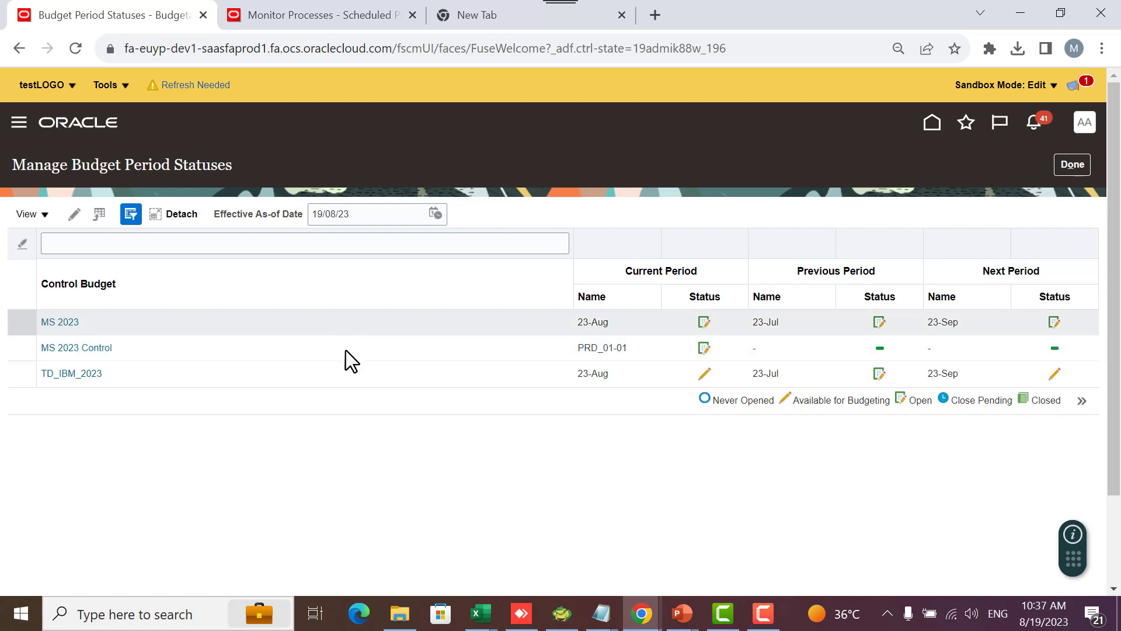
pyautogui.click(934, 130)
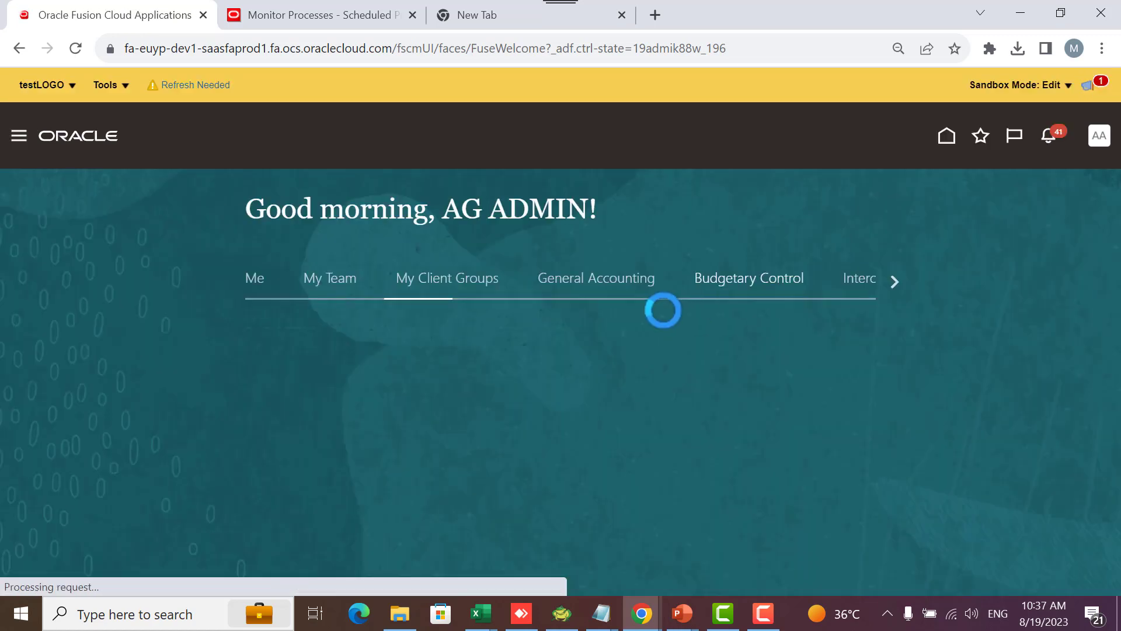
# Start a new invoice from the Payables area of the home page
pyautogui.click(887, 280)
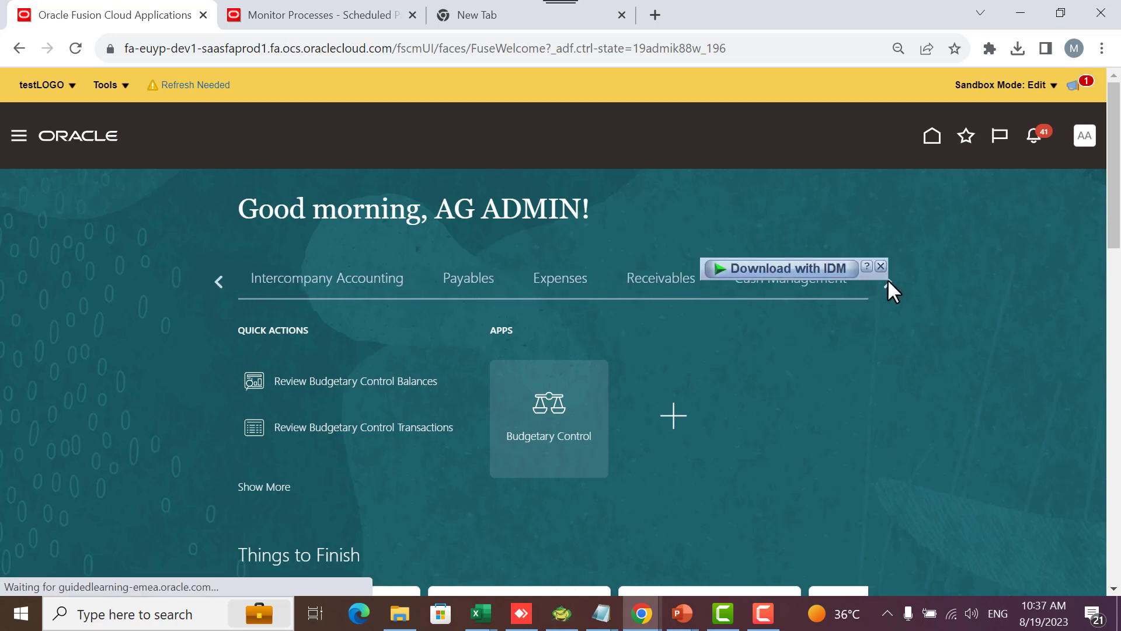
pyautogui.click(887, 280)
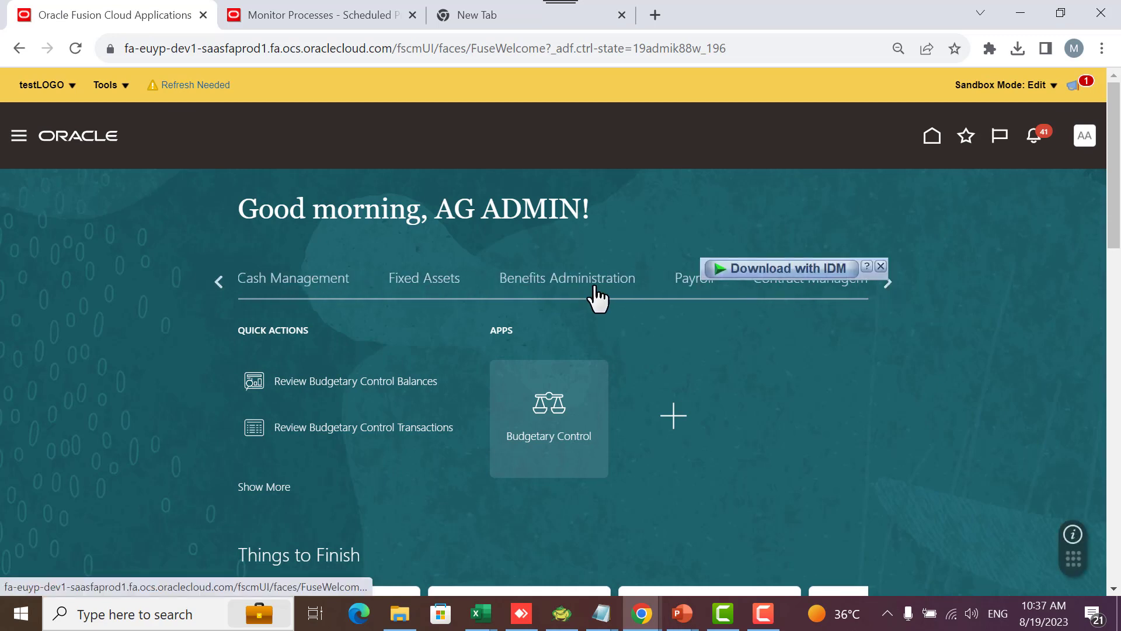
pyautogui.click(886, 280)
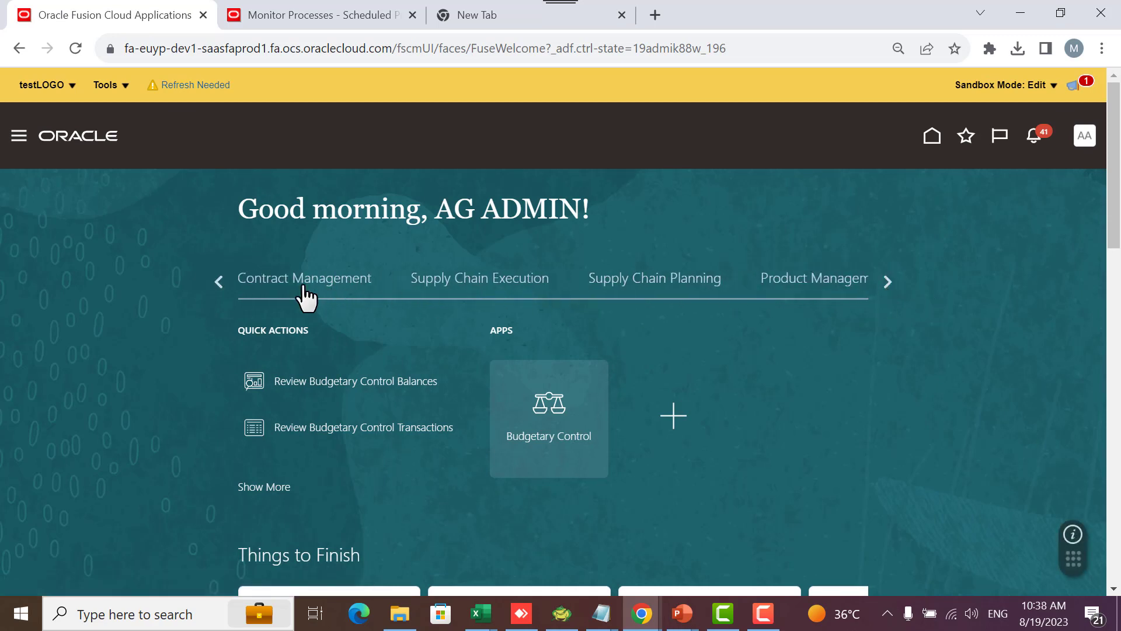
pyautogui.click(219, 283)
pyautogui.click(219, 283)
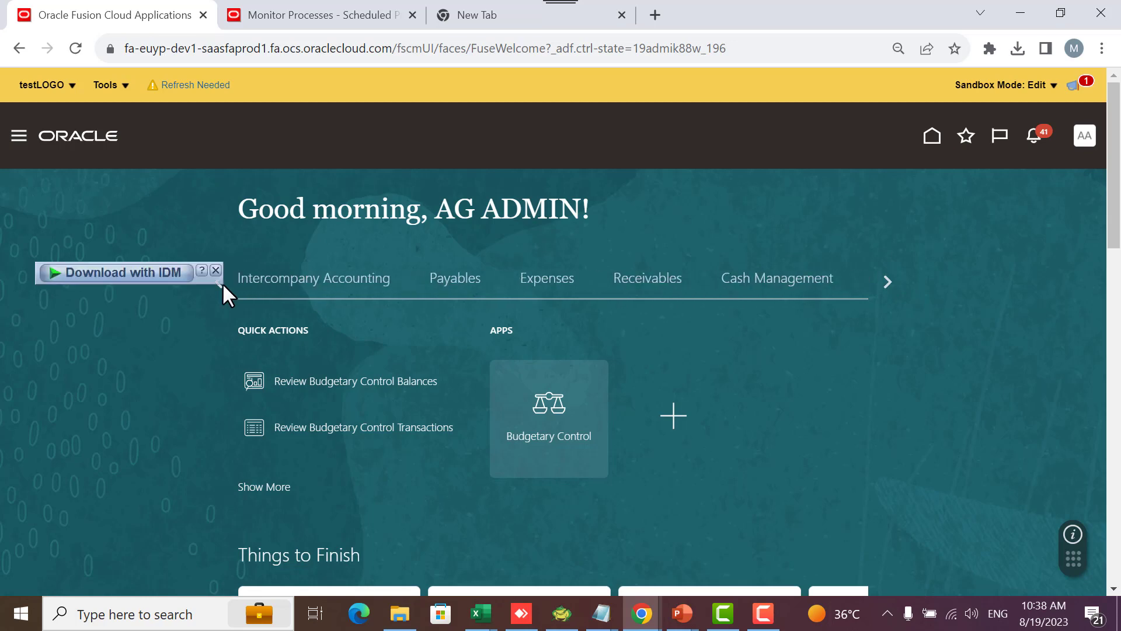
pyautogui.click(445, 282)
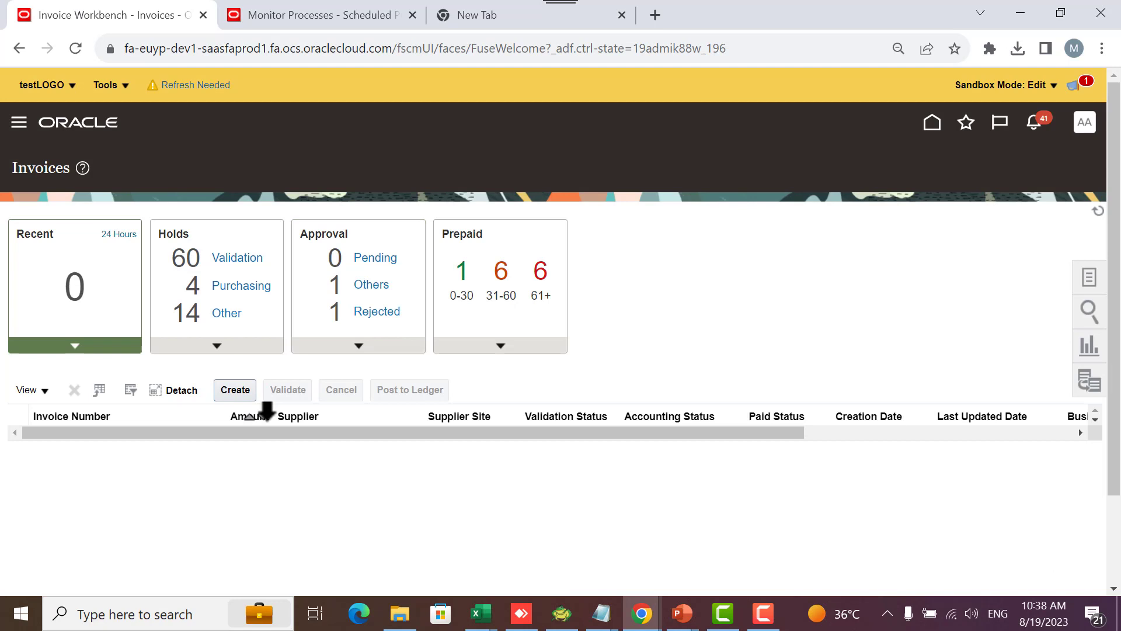
pyautogui.click(230, 390)
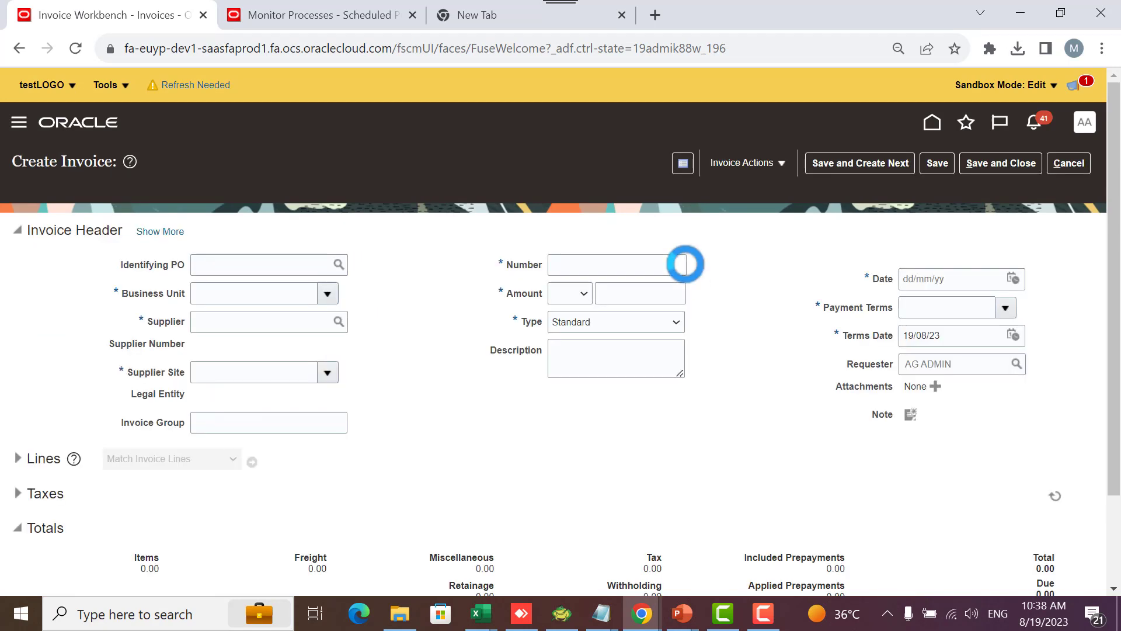
# Set the invoice's business unit to "FD دائرة المالية BU" and the supplier to "as"
pyautogui.scroll(-1, 685, 263)
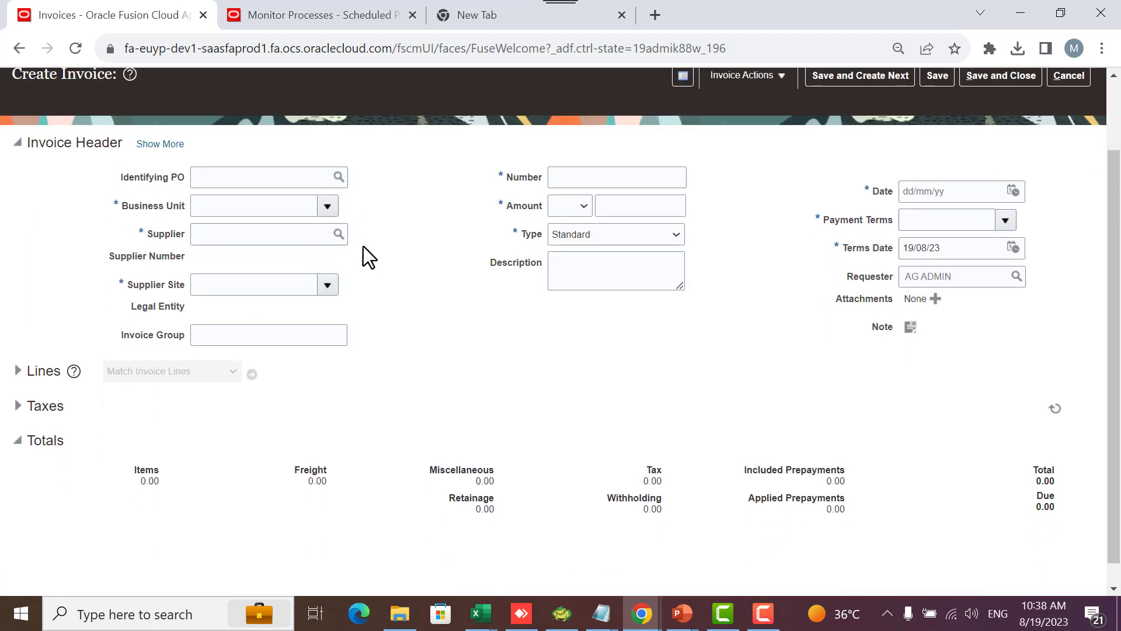
pyautogui.click(326, 207)
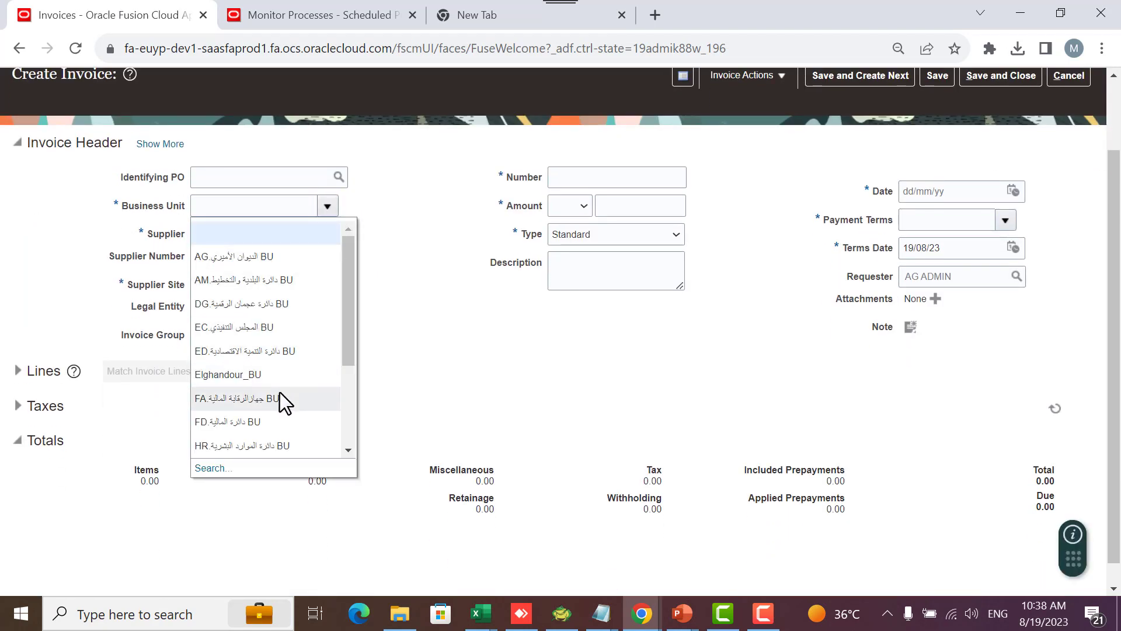
pyautogui.click(276, 416)
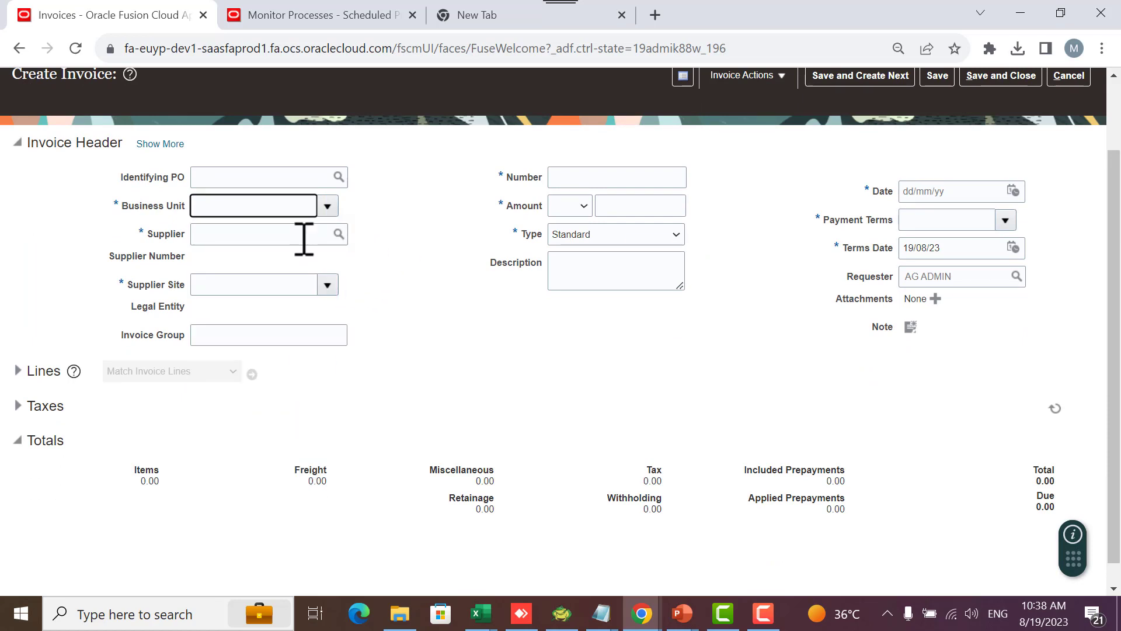
pyautogui.click(260, 233)
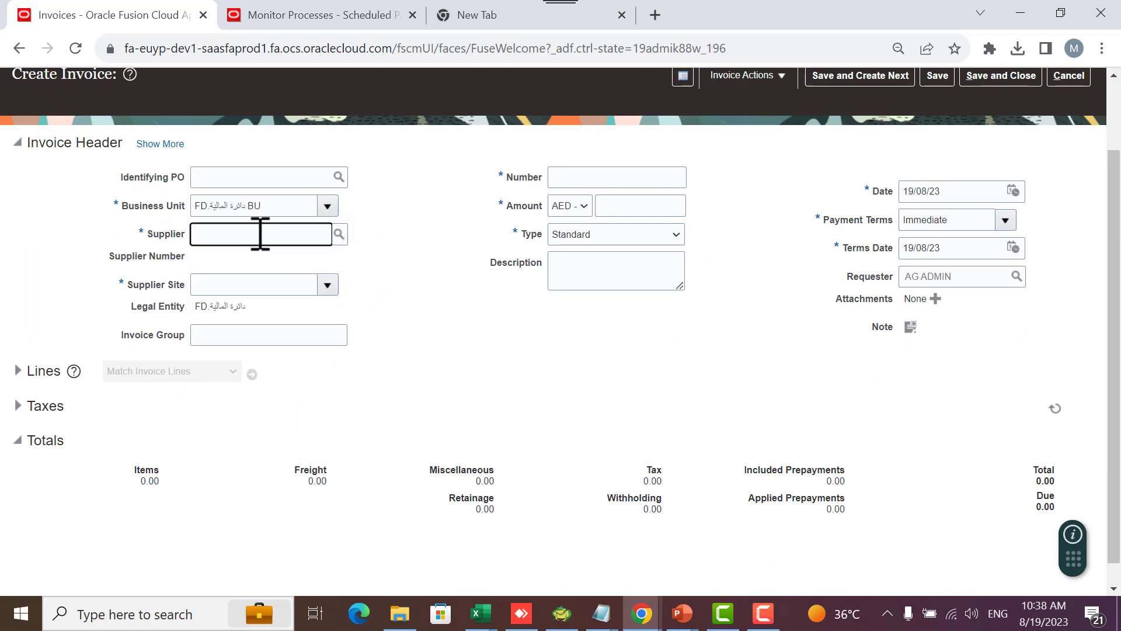
pyautogui.write('as')
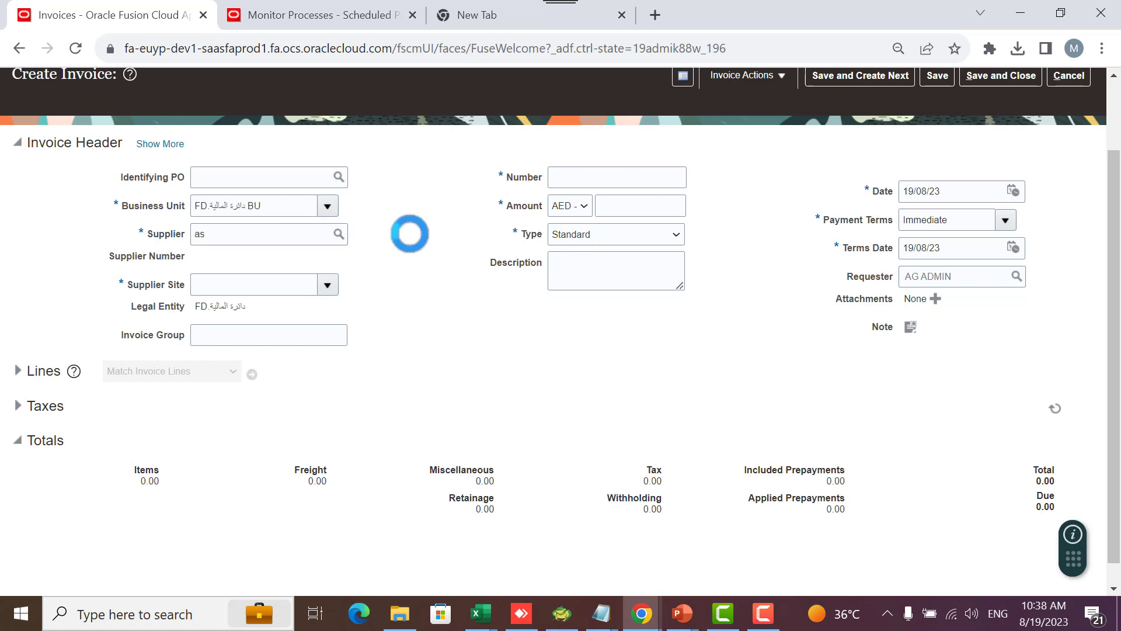
# Enter "test monthly budget" as the invoice number and set the invoice amount to 1,000 AED
pyautogui.click(589, 173)
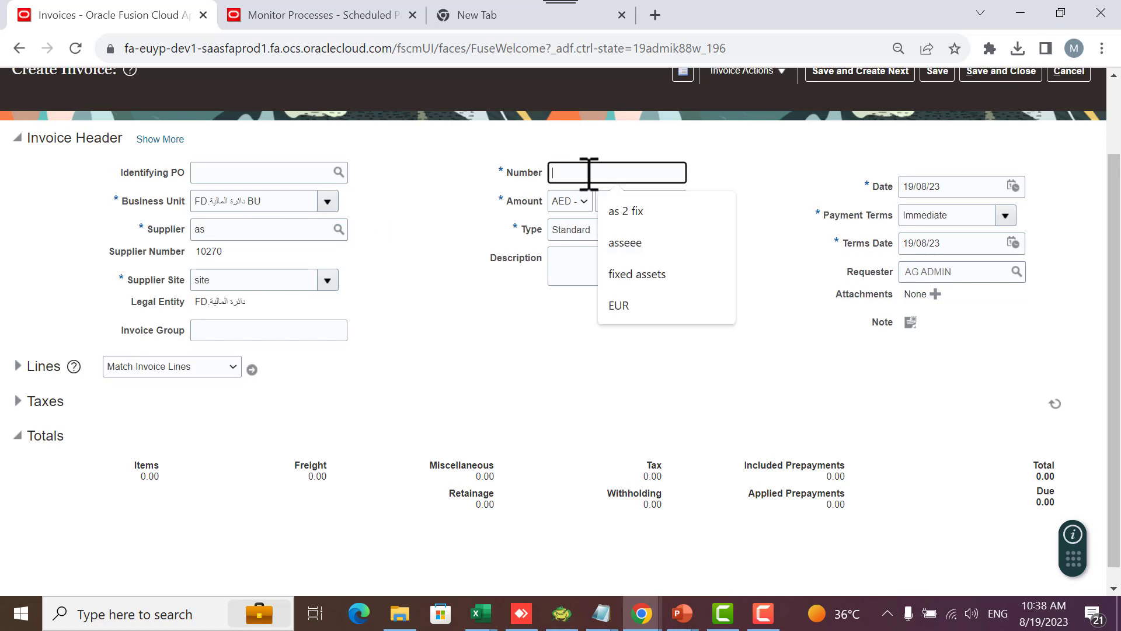
pyautogui.write('test month')
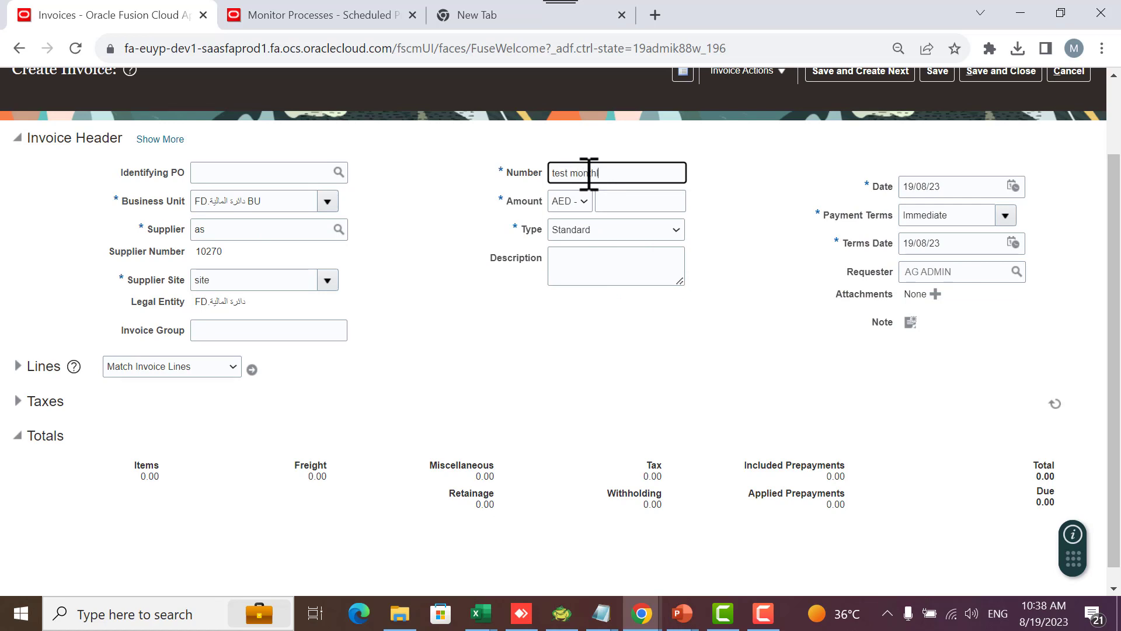
pyautogui.write('ly budget')
pyautogui.press('Tab')
pyautogui.write('2000')
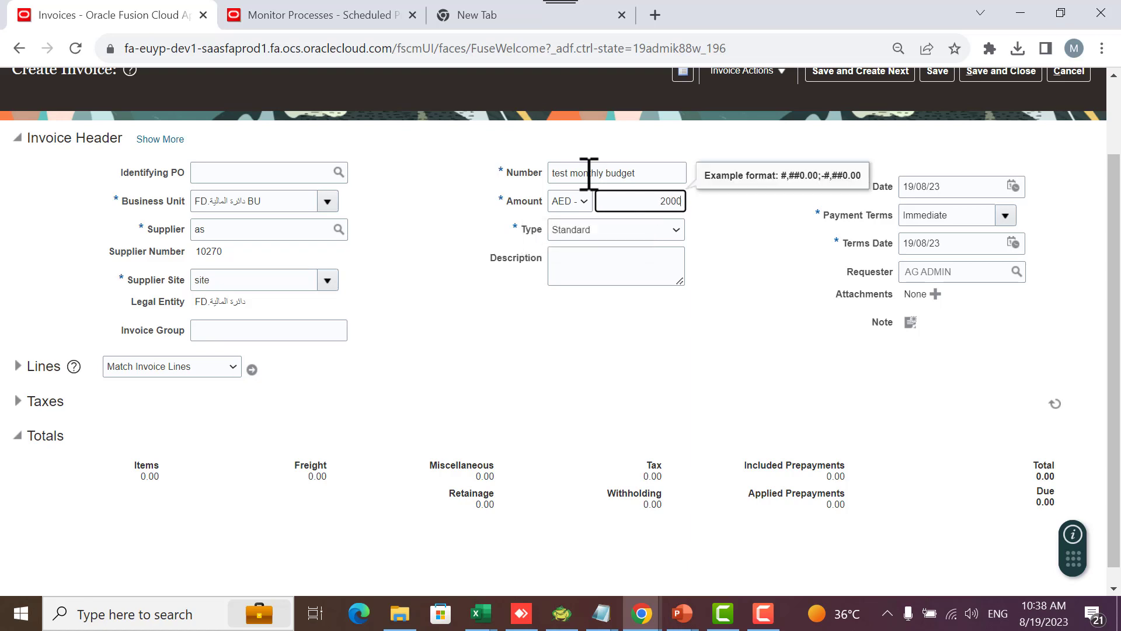
pyautogui.press('Tab')
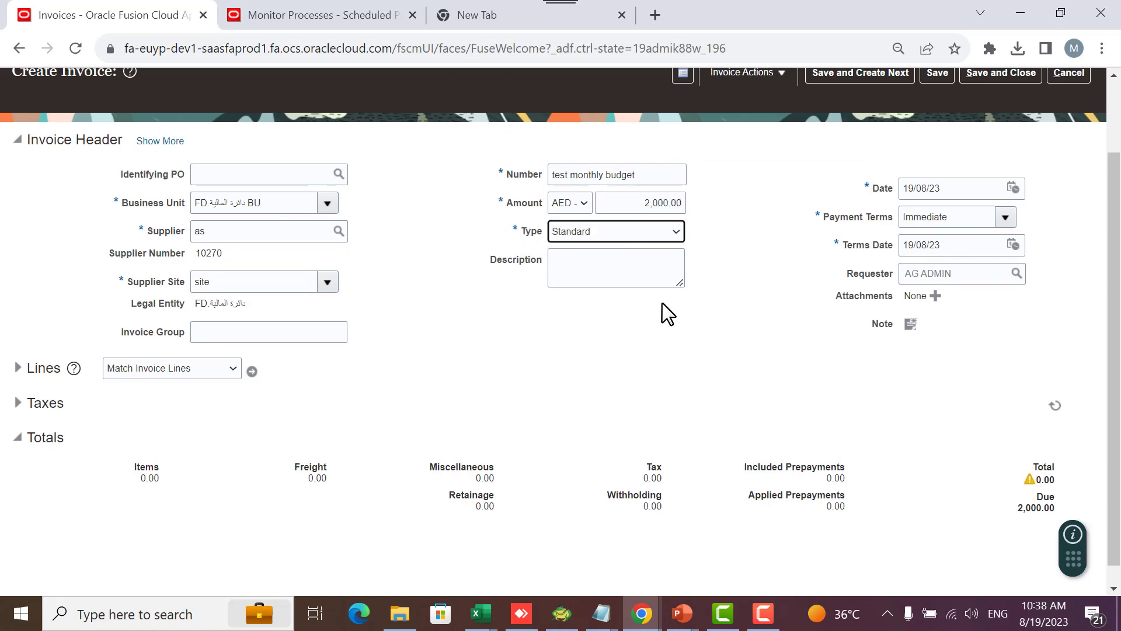
pyautogui.doubleClick(664, 204)
pyautogui.write('1,000')
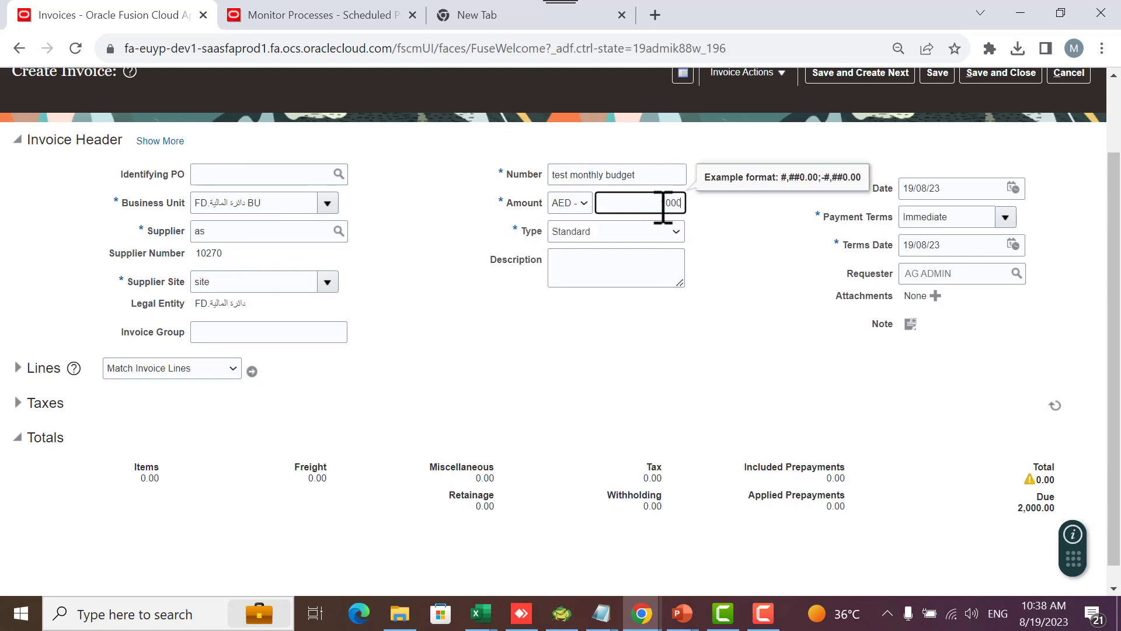
pyautogui.press('Tab')
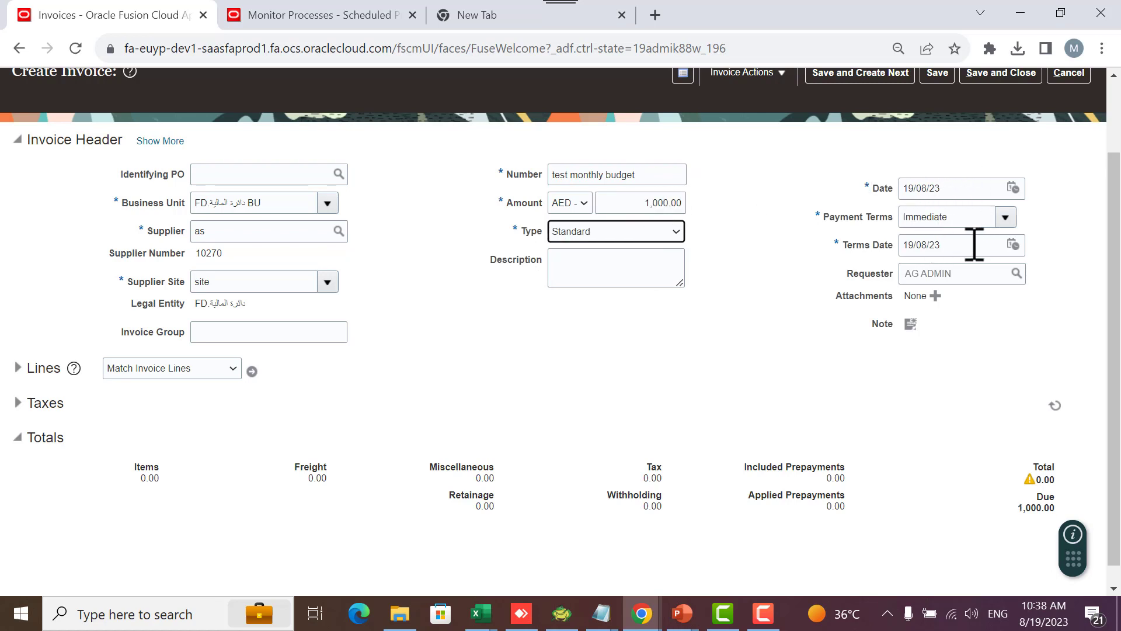
# Expand the invoice lines and set the amount of line 1 to 1,000
pyautogui.scroll(-1, 173, 376)
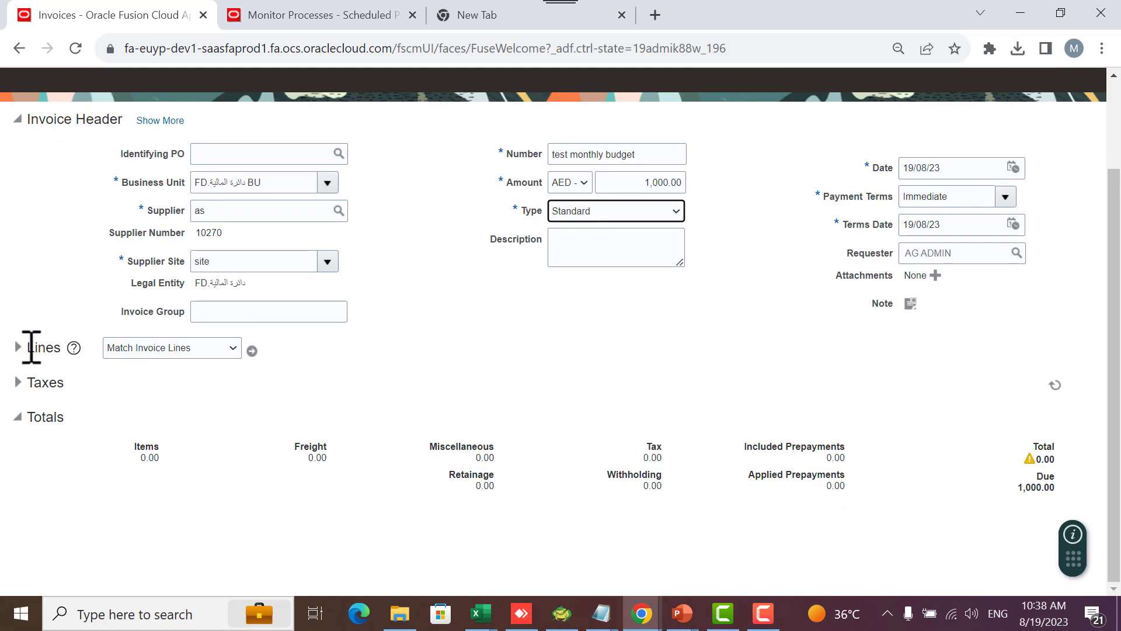
pyautogui.click(41, 348)
pyautogui.scroll(-1, 481, 293)
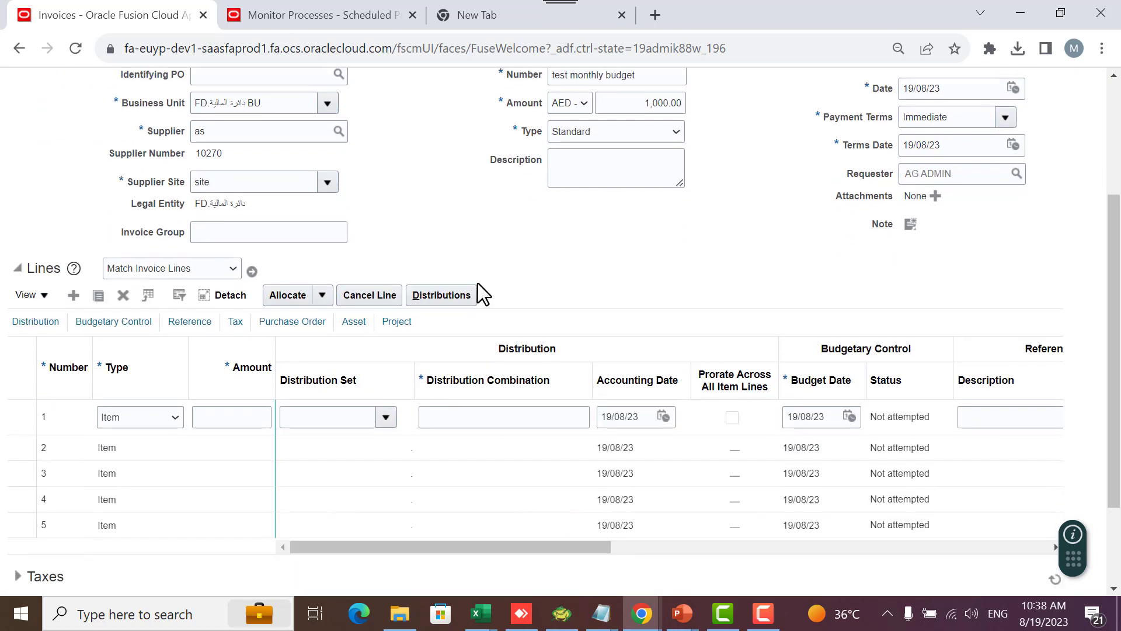
pyautogui.click(250, 409)
pyautogui.write('1000')
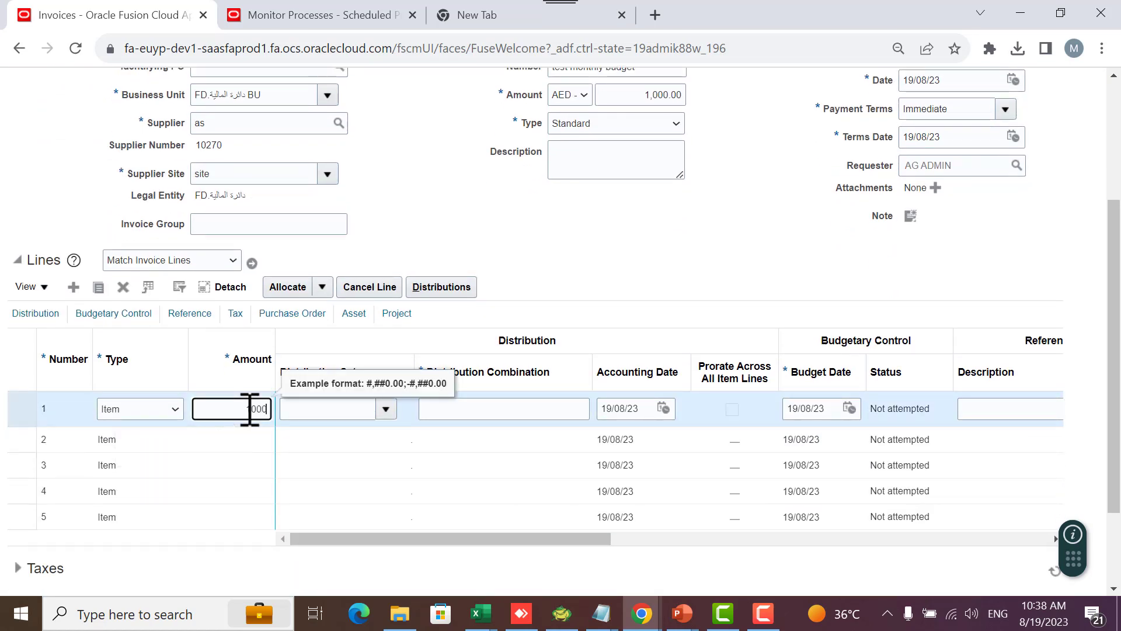
pyautogui.press('Tab')
# Widen the Distribution Combination column and open the account segment selection for line 1
pyautogui.click(559, 409)
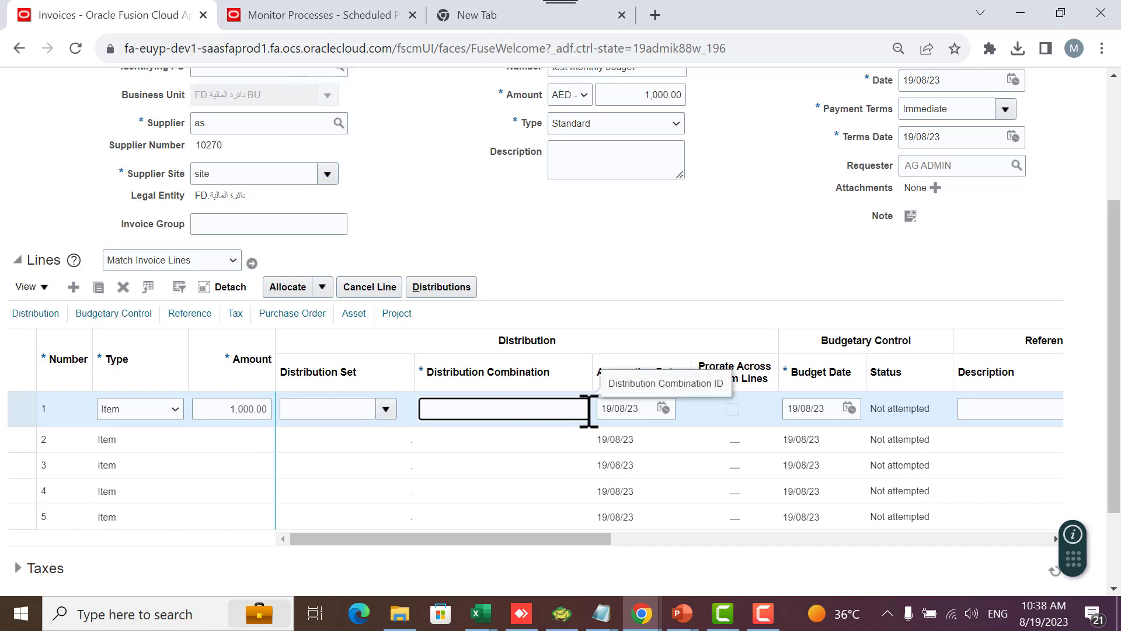
pyautogui.moveTo(592, 362); pyautogui.dragTo(738, 360)
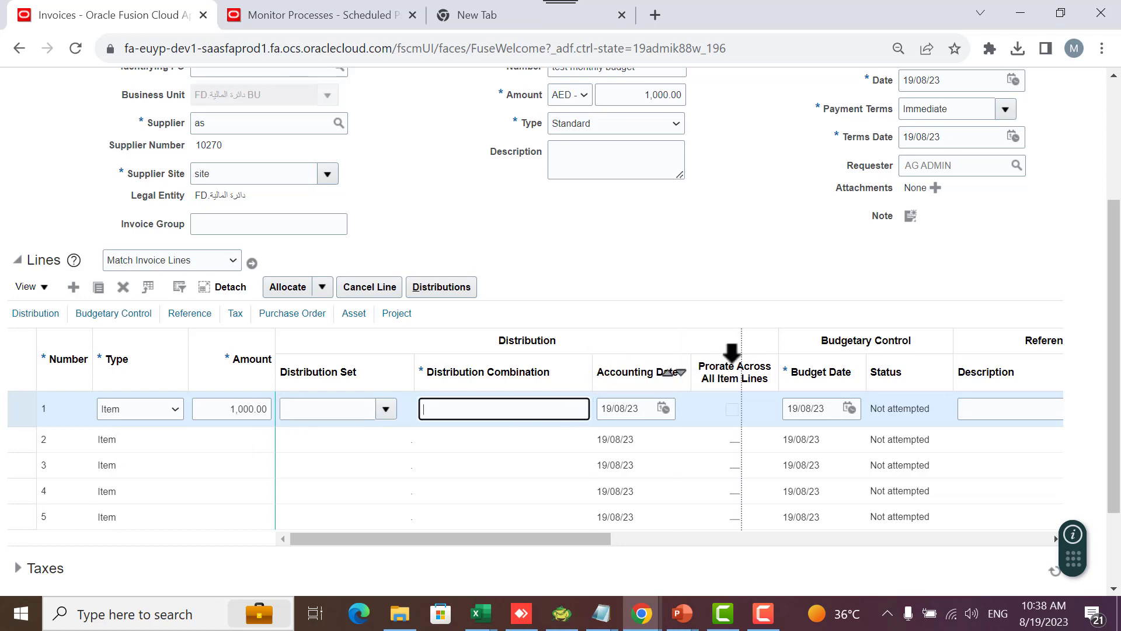
pyautogui.click(601, 411)
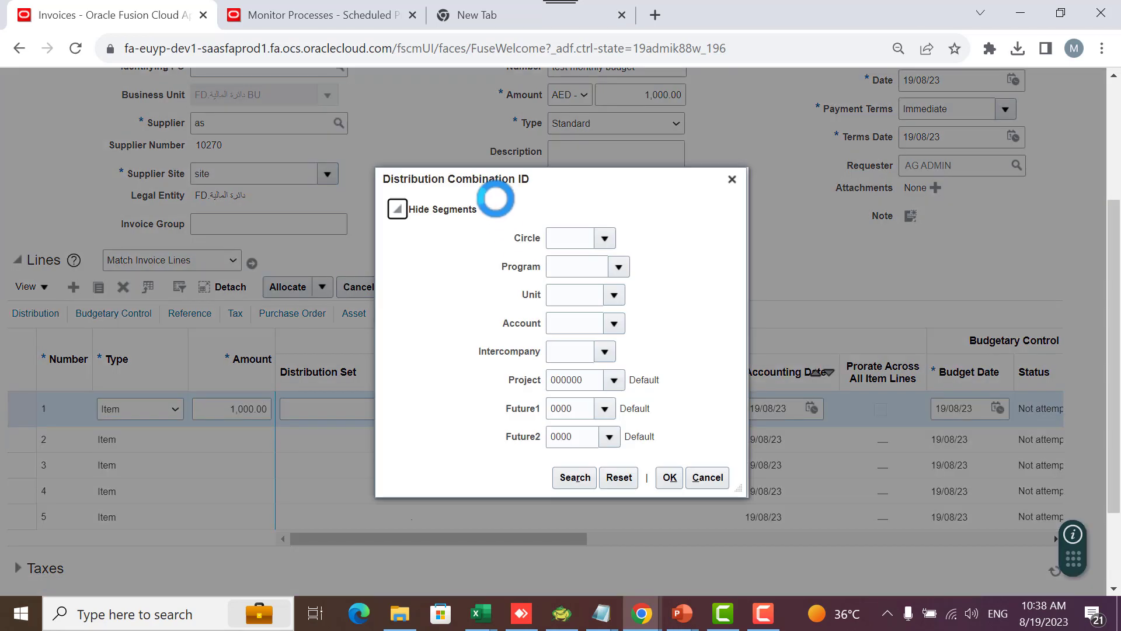
# Set the line's Circle segment to 1001, Program to 0000000 and Unit to 000000
pyautogui.click(604, 238)
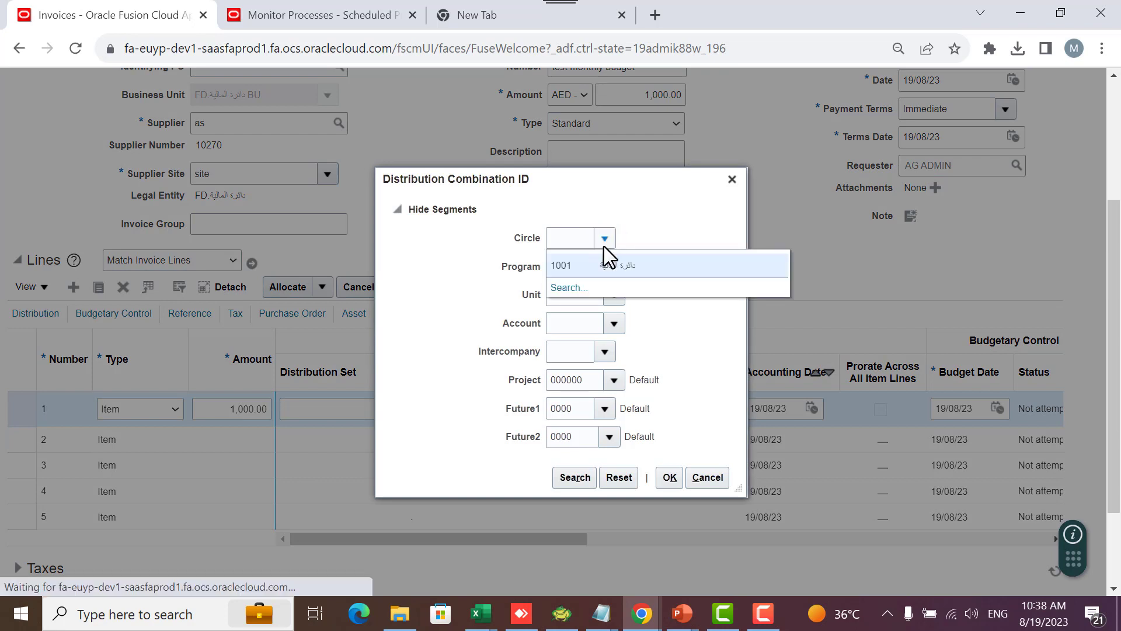
pyautogui.click(601, 259)
pyautogui.click(619, 265)
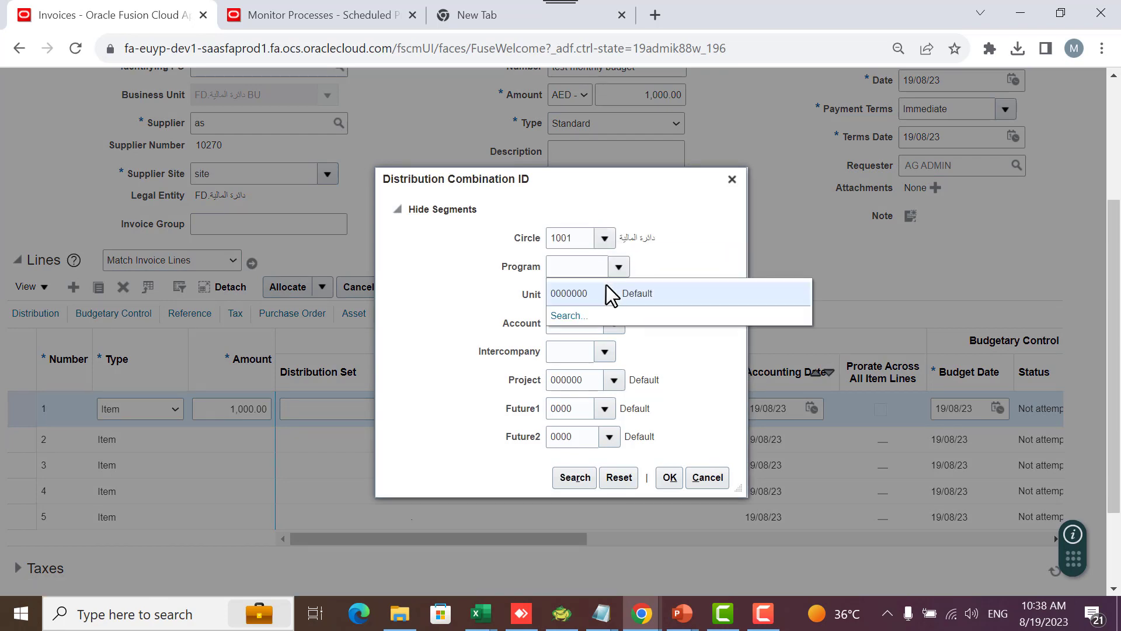
pyautogui.click(613, 291)
pyautogui.click(617, 296)
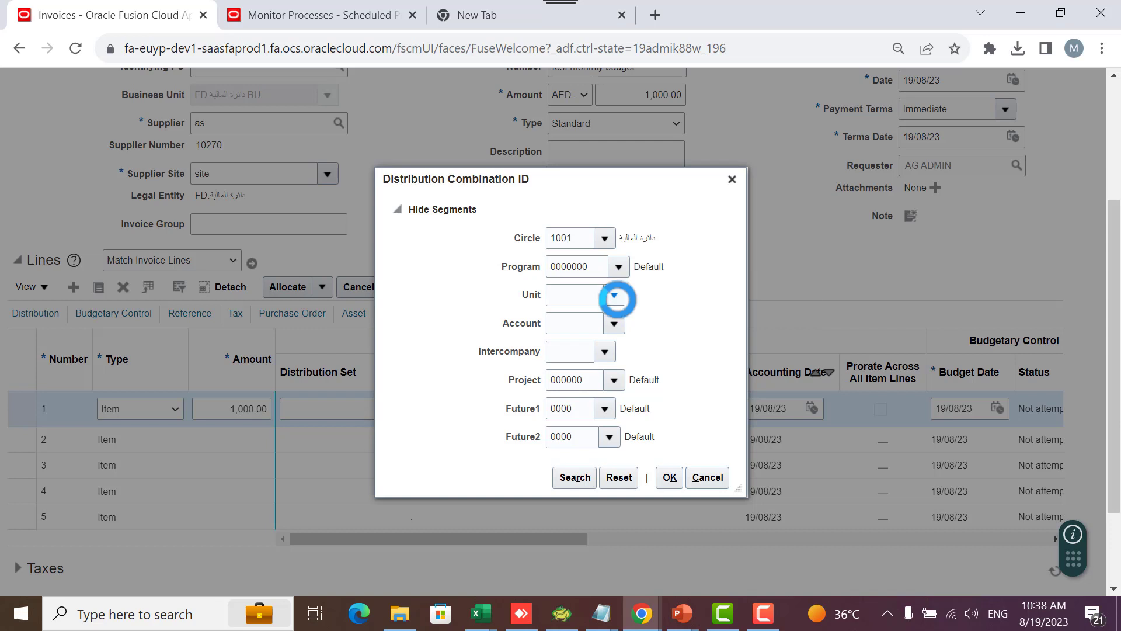
pyautogui.click(613, 328)
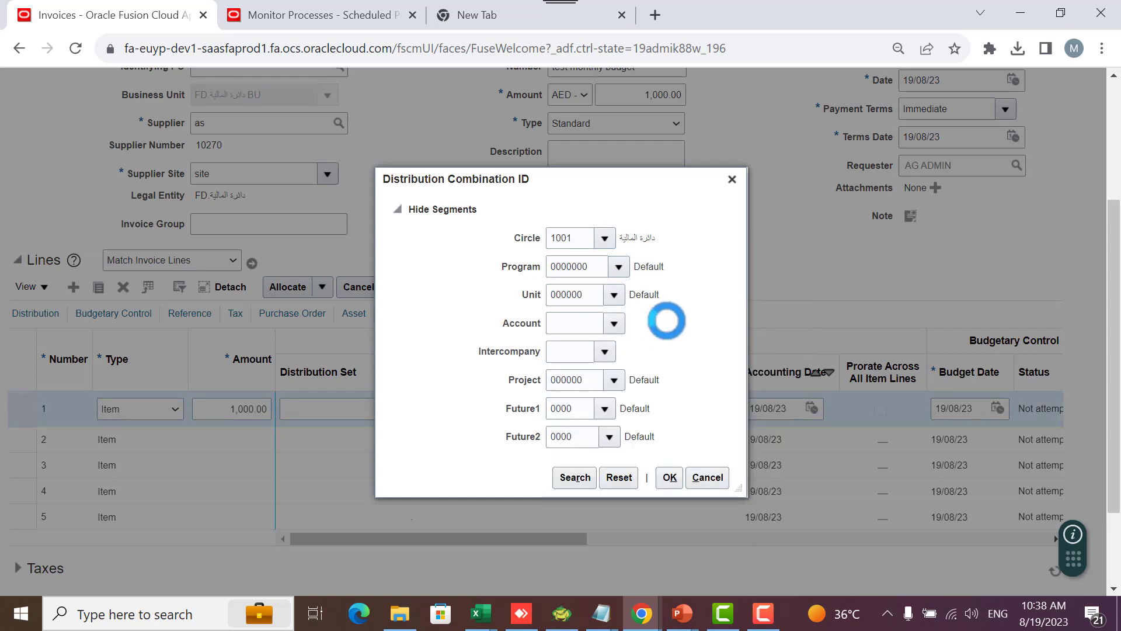
# Search for account 541104 and select it as the Account segment
pyautogui.click(616, 323)
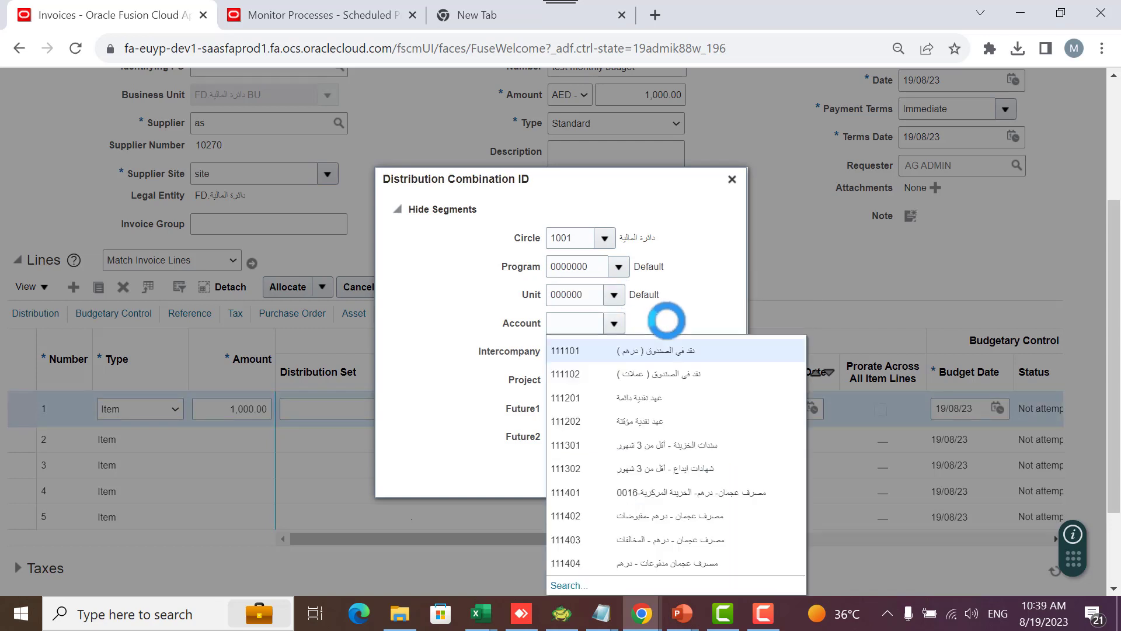
pyautogui.click(564, 585)
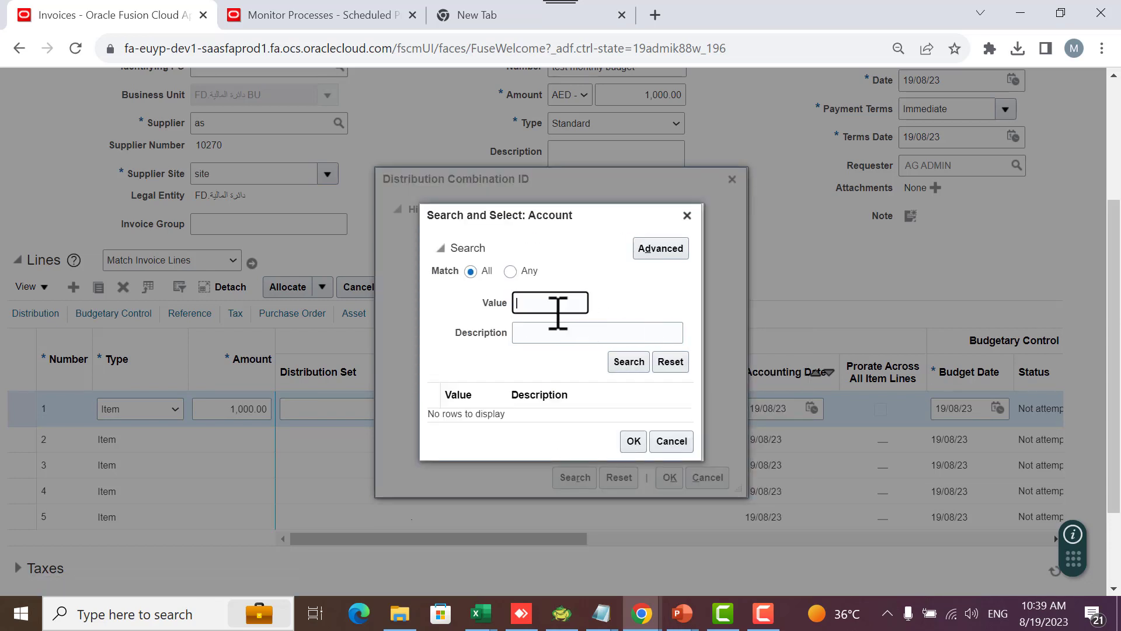
pyautogui.write('541104')
pyautogui.click(629, 359)
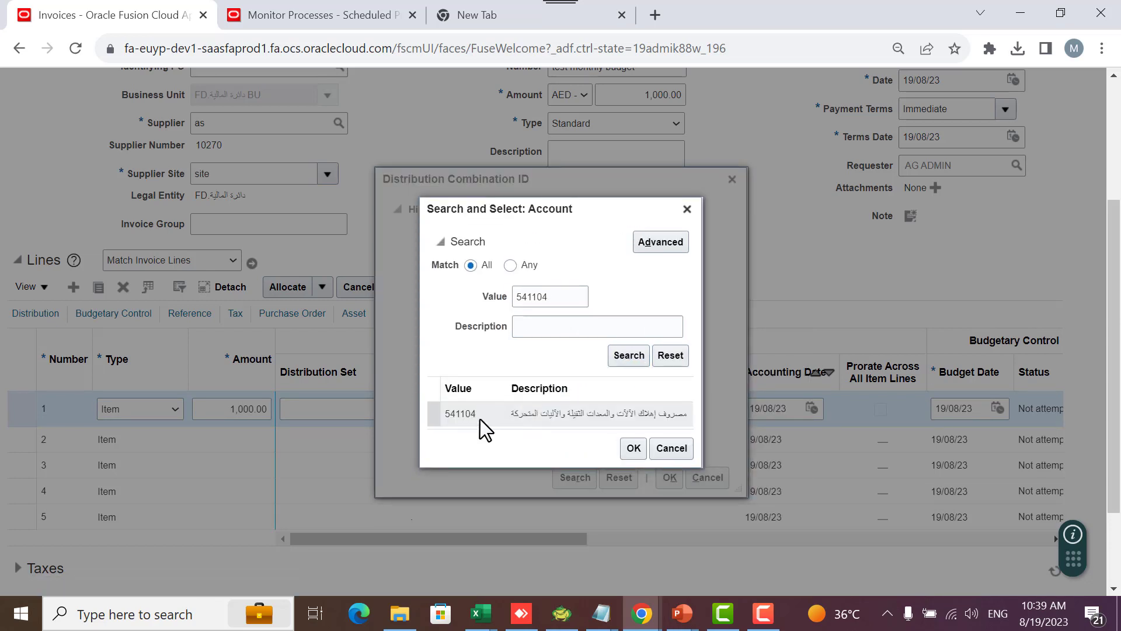
pyautogui.click(480, 416)
pyautogui.click(633, 447)
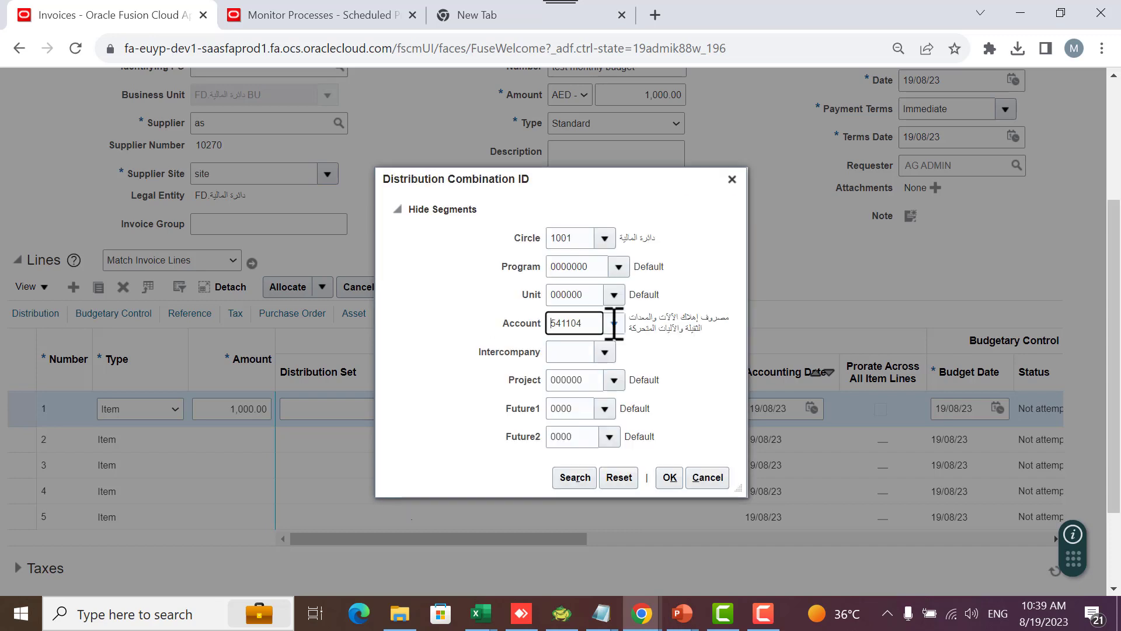
# Set the Intercompany segment to 0000 and apply the distribution combination to line 1
pyautogui.click(604, 353)
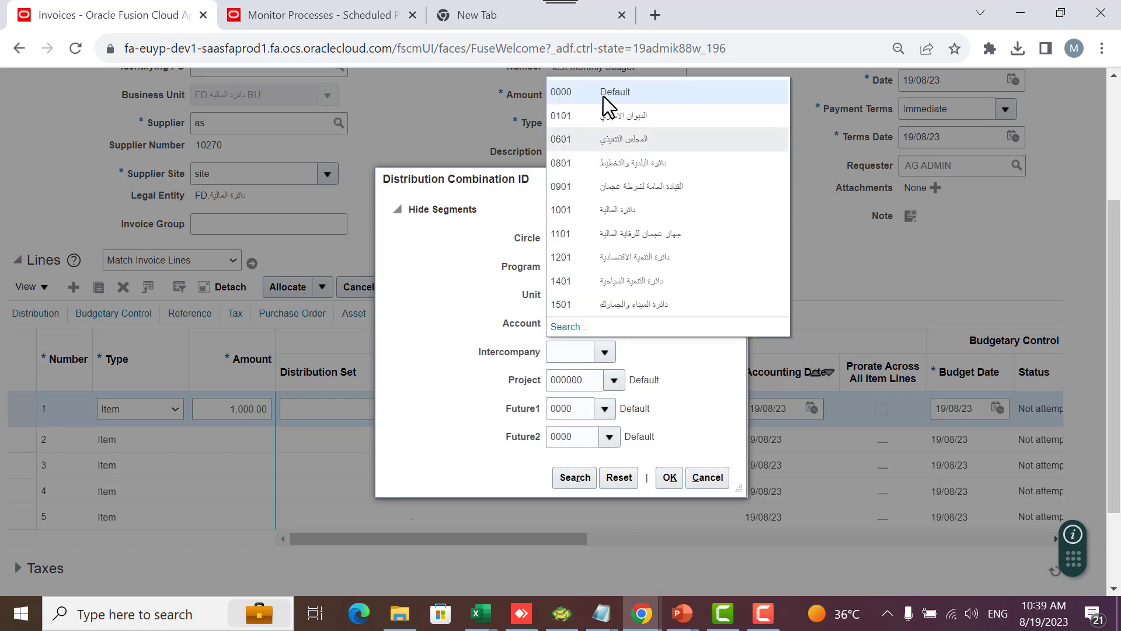
pyautogui.click(604, 94)
pyautogui.click(667, 477)
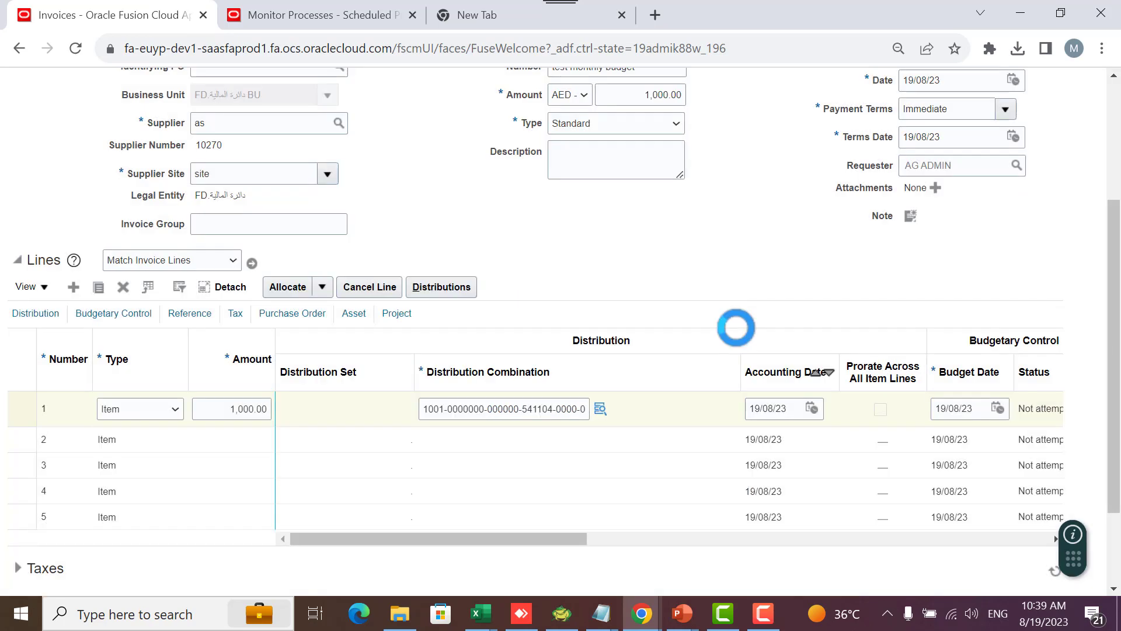
# Review the remaining fields of invoice line 1 and save the test monthly budget invoice
pyautogui.moveTo(552, 537); pyautogui.dragTo(843, 535)
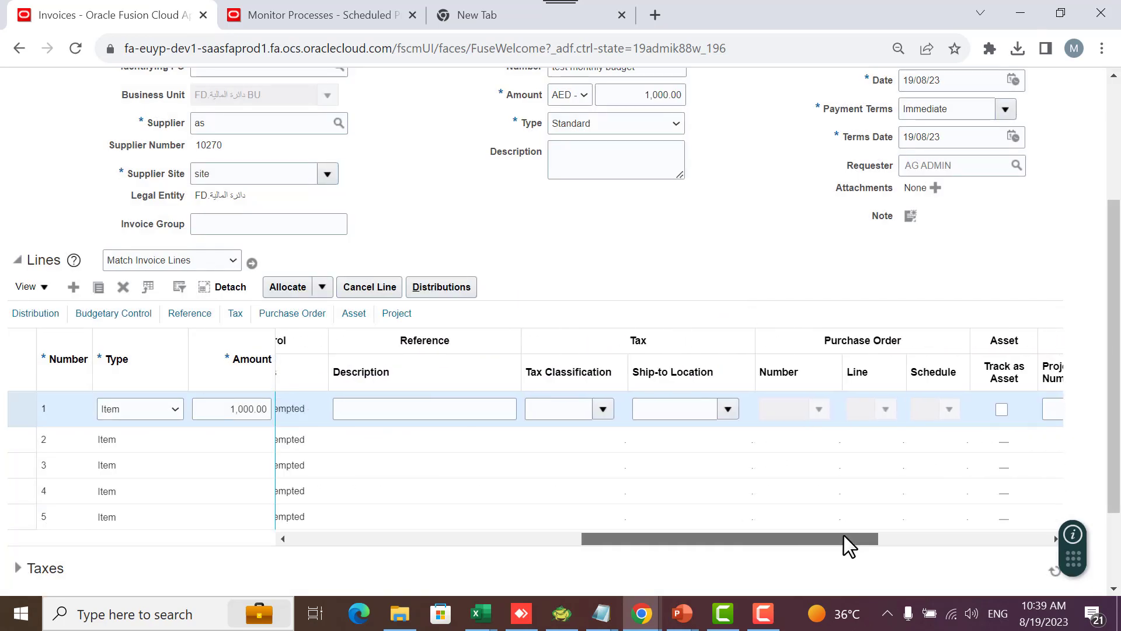
pyautogui.click(602, 408)
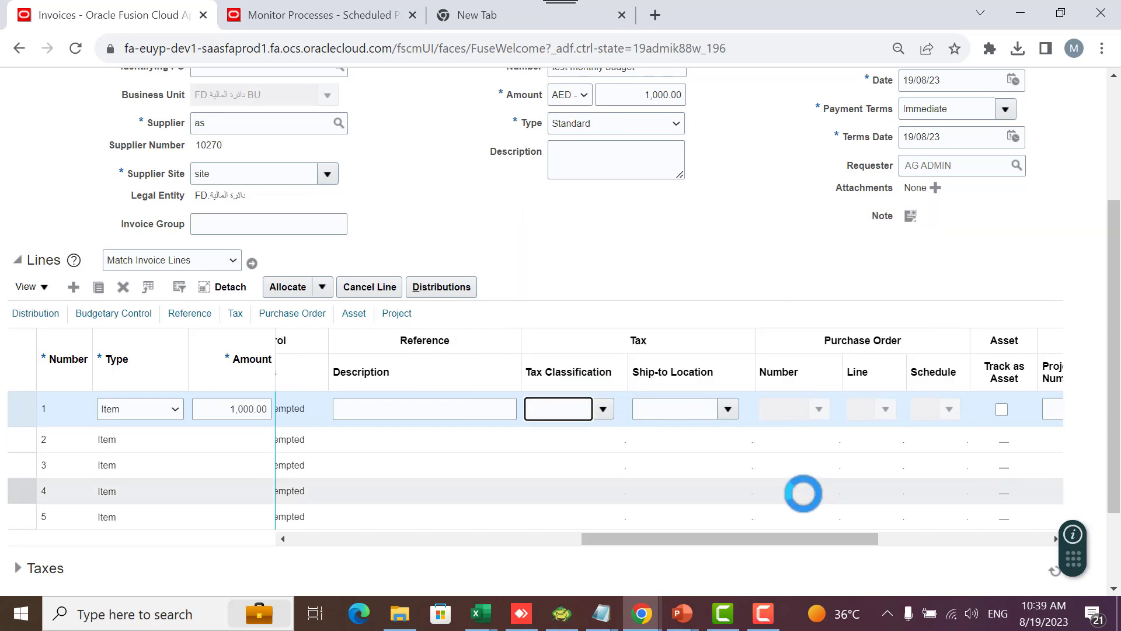
pyautogui.moveTo(810, 537); pyautogui.dragTo(920, 534)
pyautogui.scroll(4, 1078, 351)
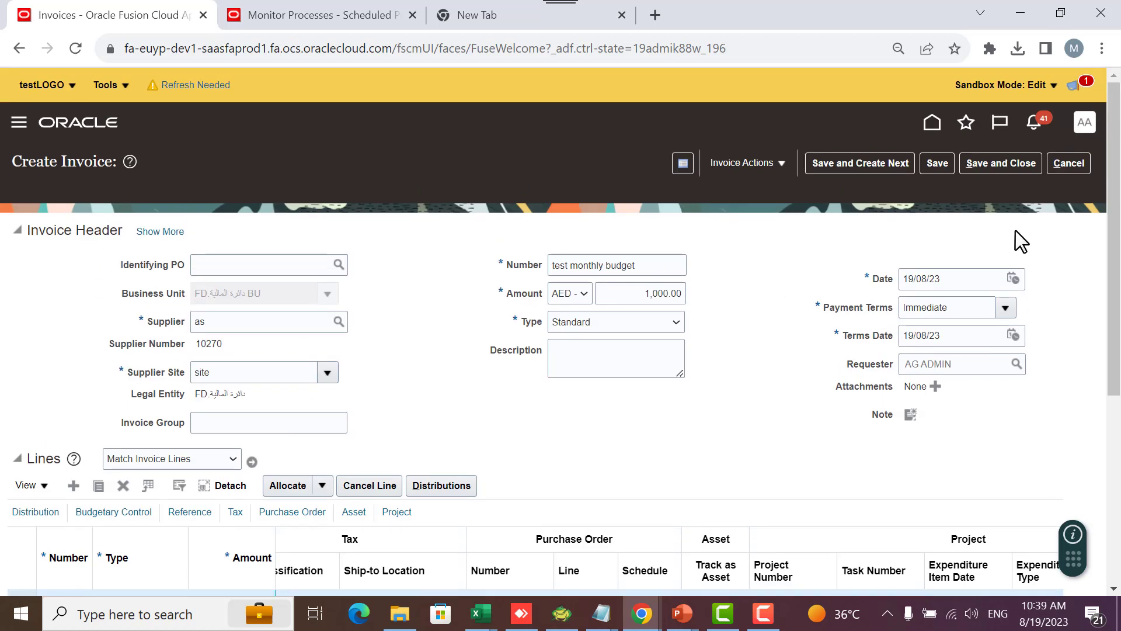
pyautogui.click(943, 172)
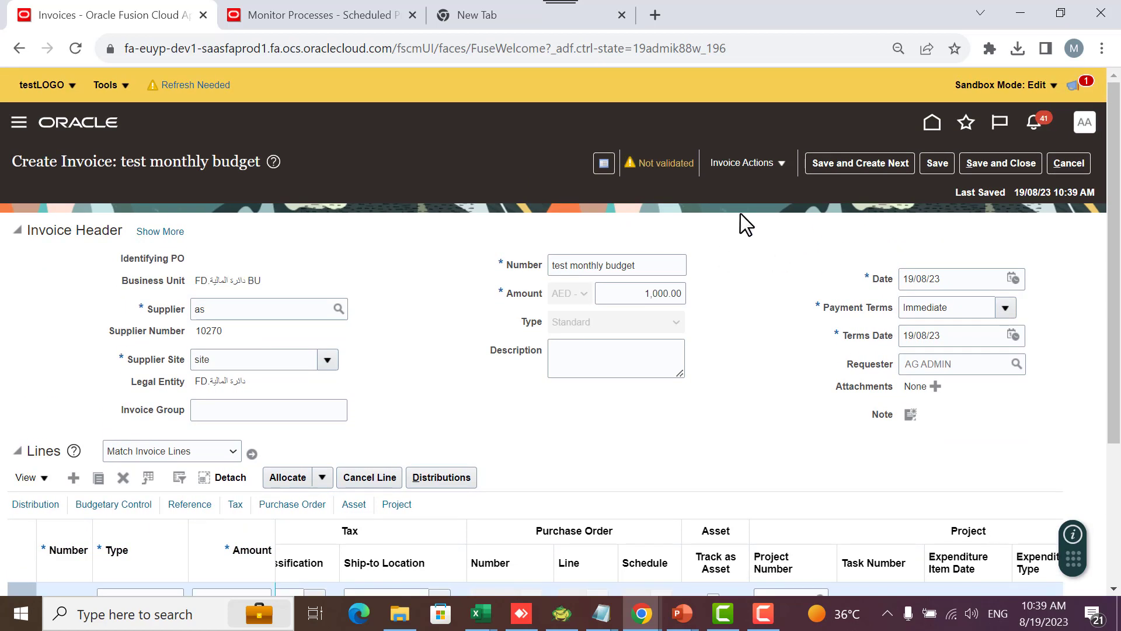
# Try to check funds on the unvalidated invoice, and inspect its validation and funds status in the invoice summary
pyautogui.click(723, 166)
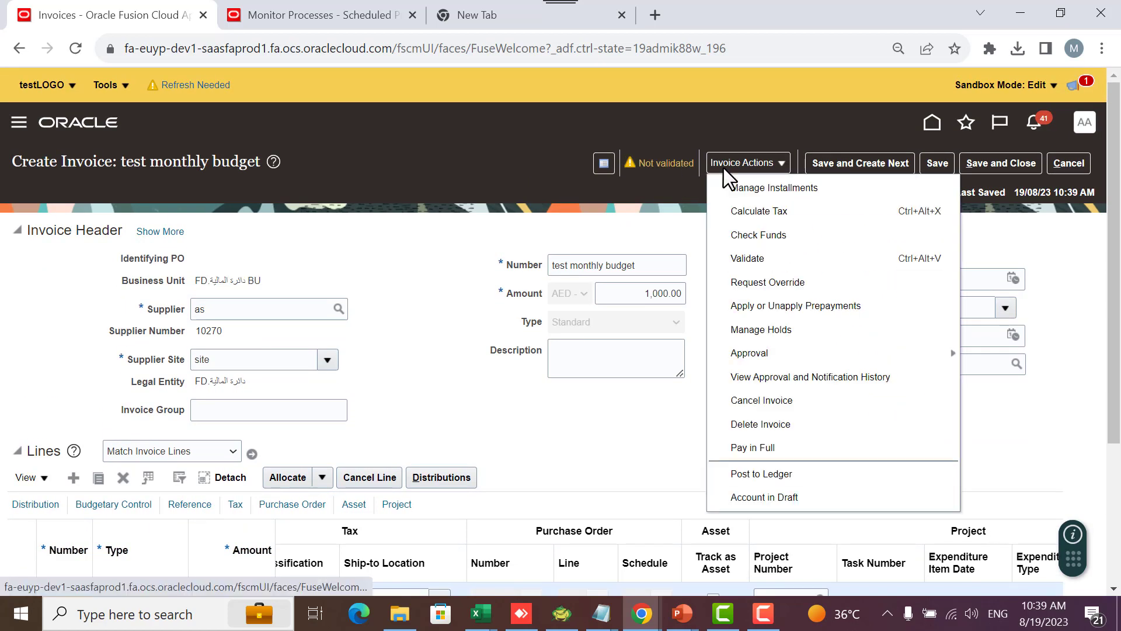
pyautogui.click(797, 235)
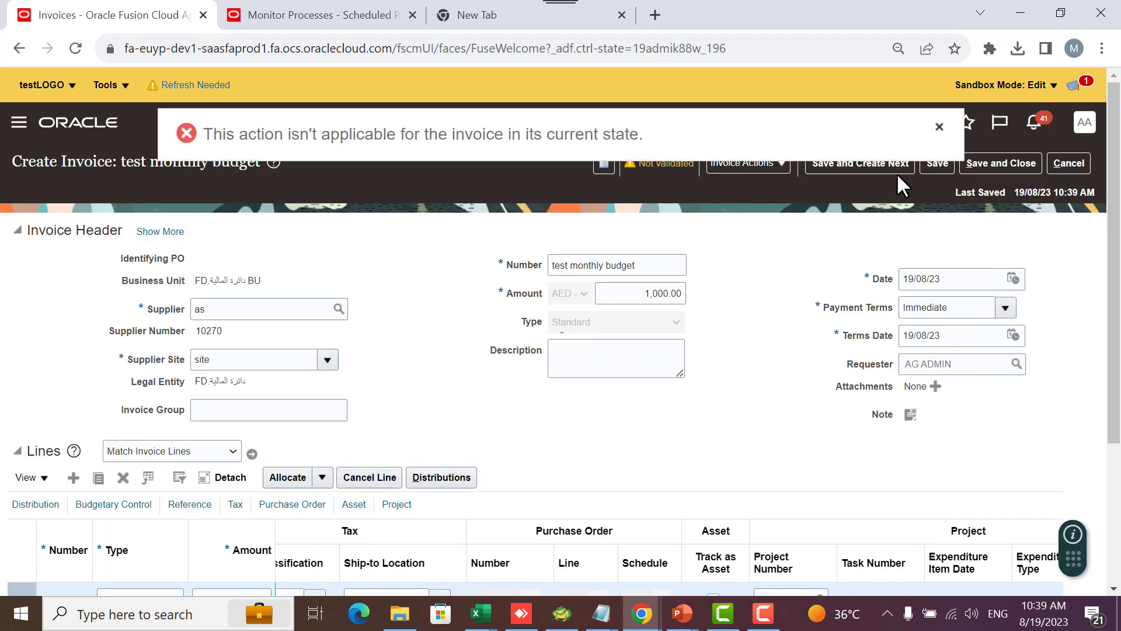
pyautogui.click(940, 127)
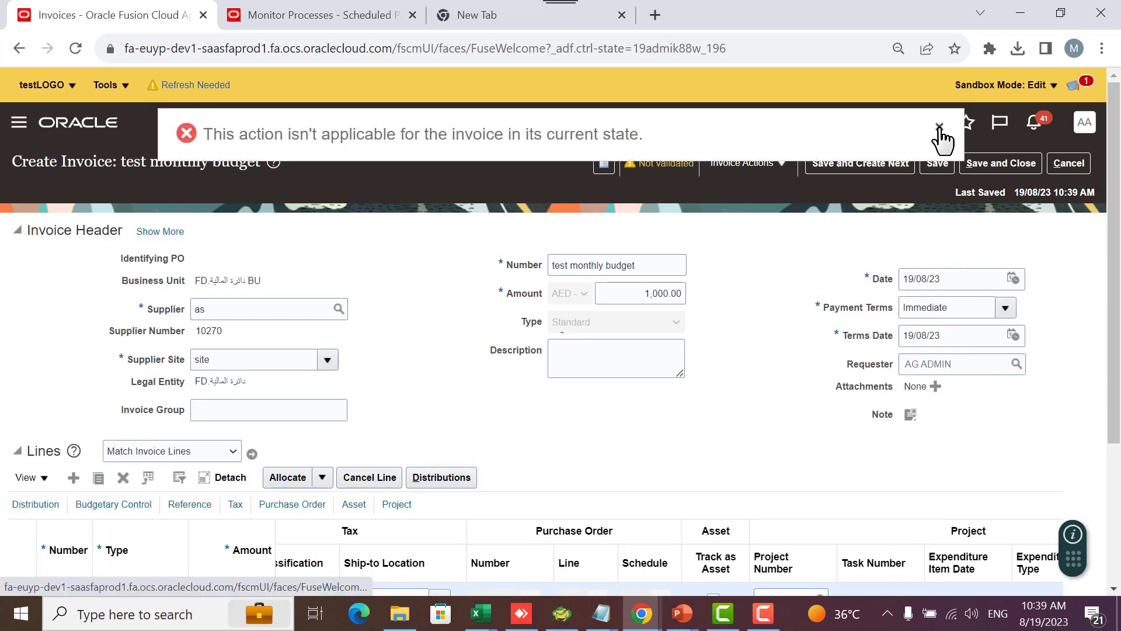
pyautogui.click(666, 164)
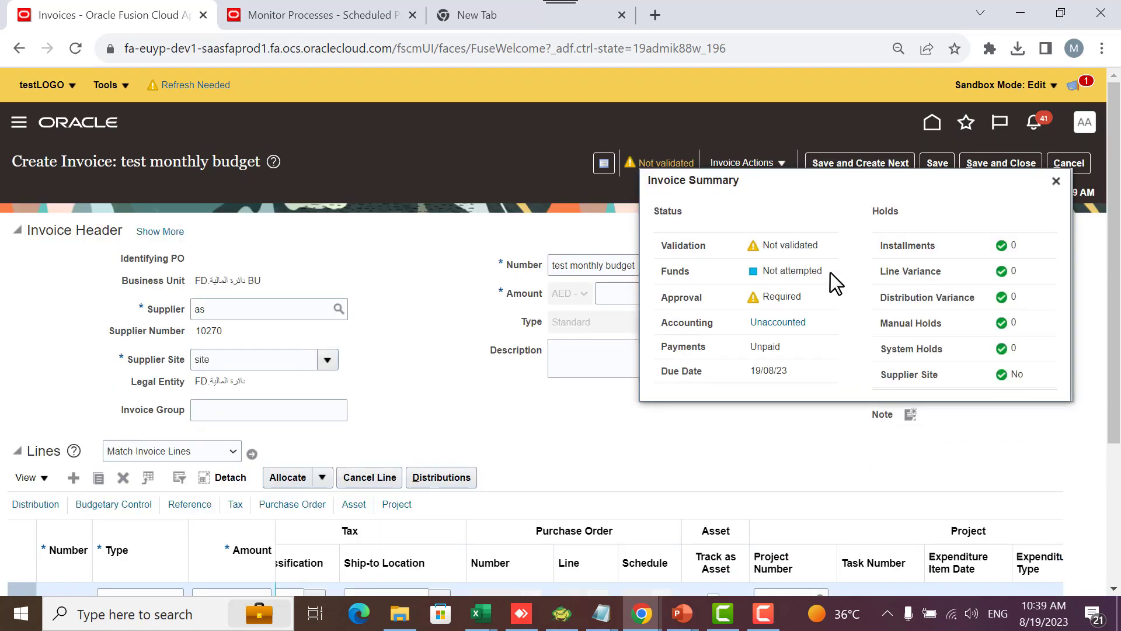
pyautogui.click(1056, 181)
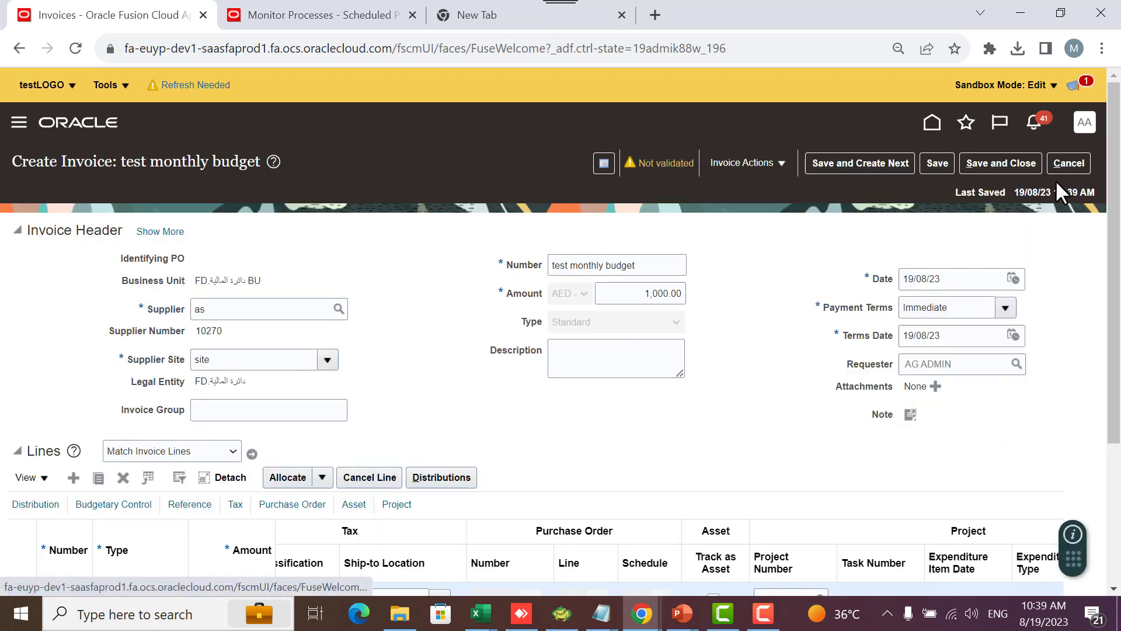
# Validate the test monthly budget invoice
pyautogui.click(780, 166)
pyautogui.click(764, 258)
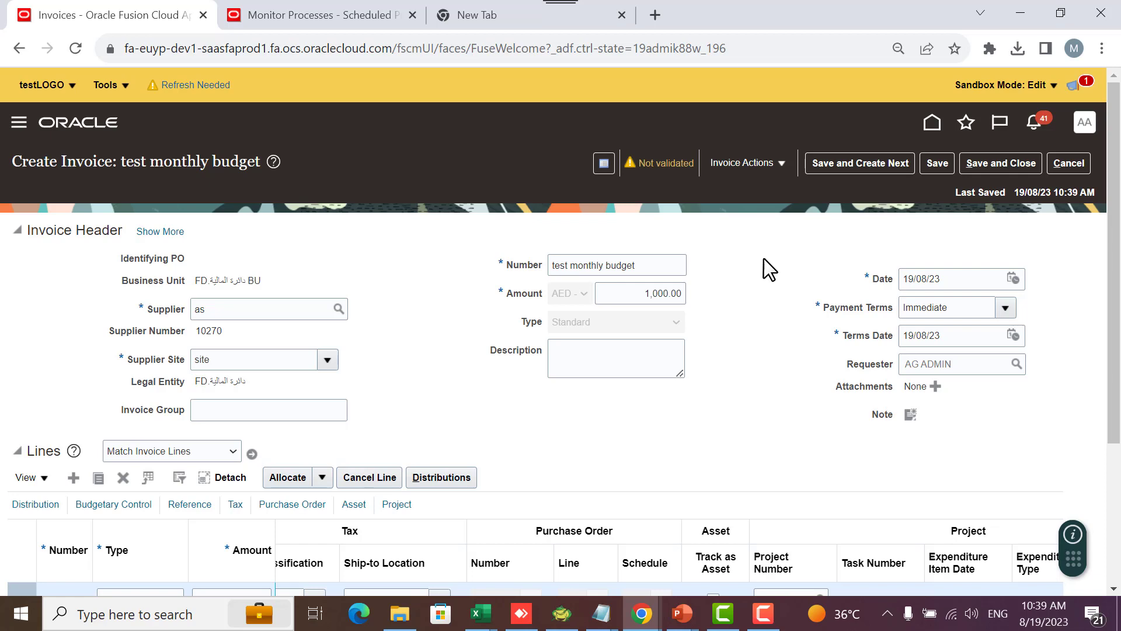
pyautogui.click(757, 241)
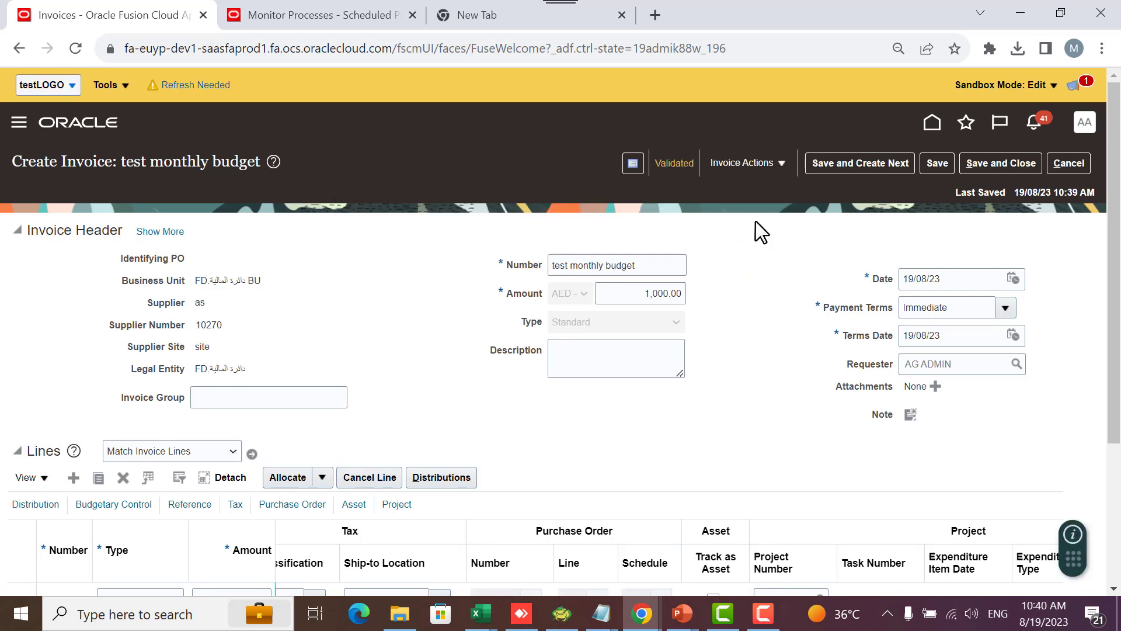
# Try to run the funds check again on the validated invoice
pyautogui.click(743, 166)
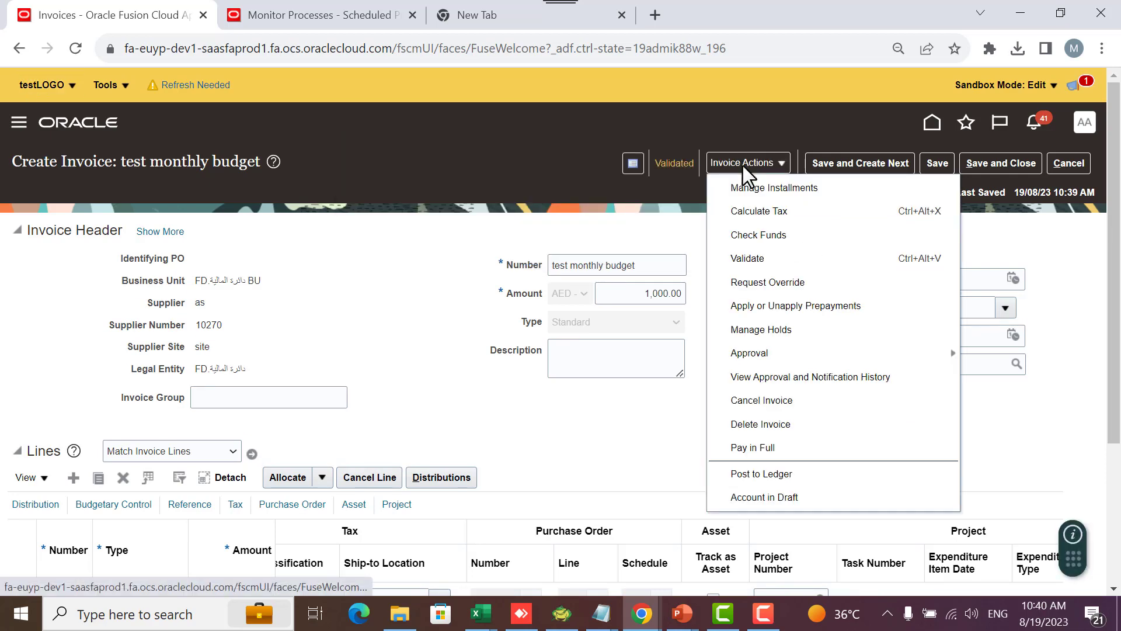
pyautogui.click(773, 233)
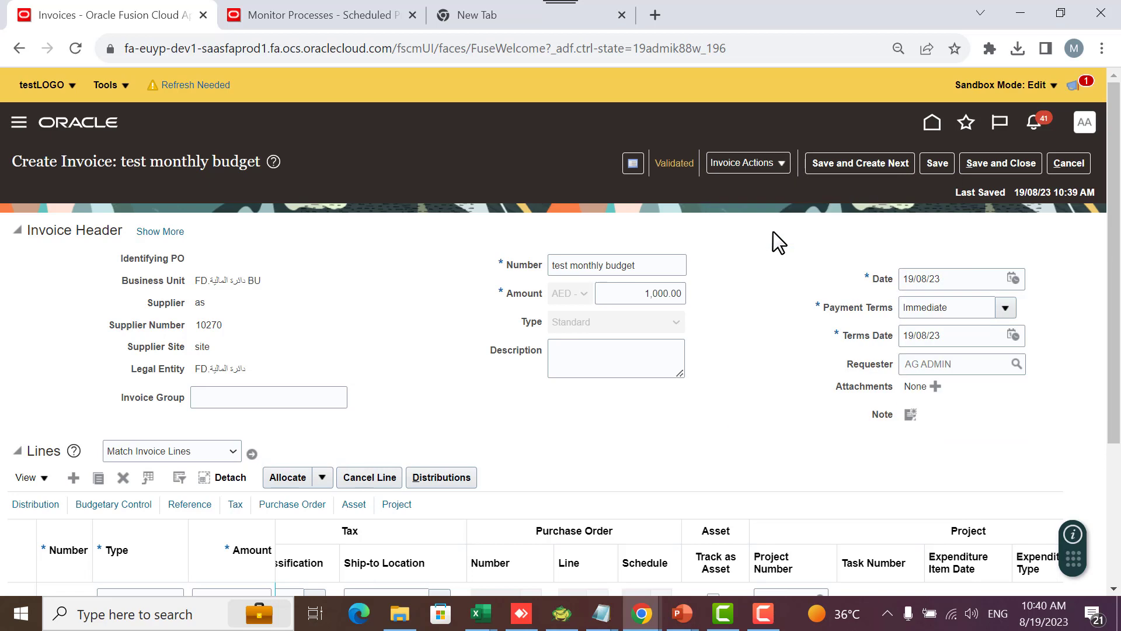
pyautogui.click(940, 128)
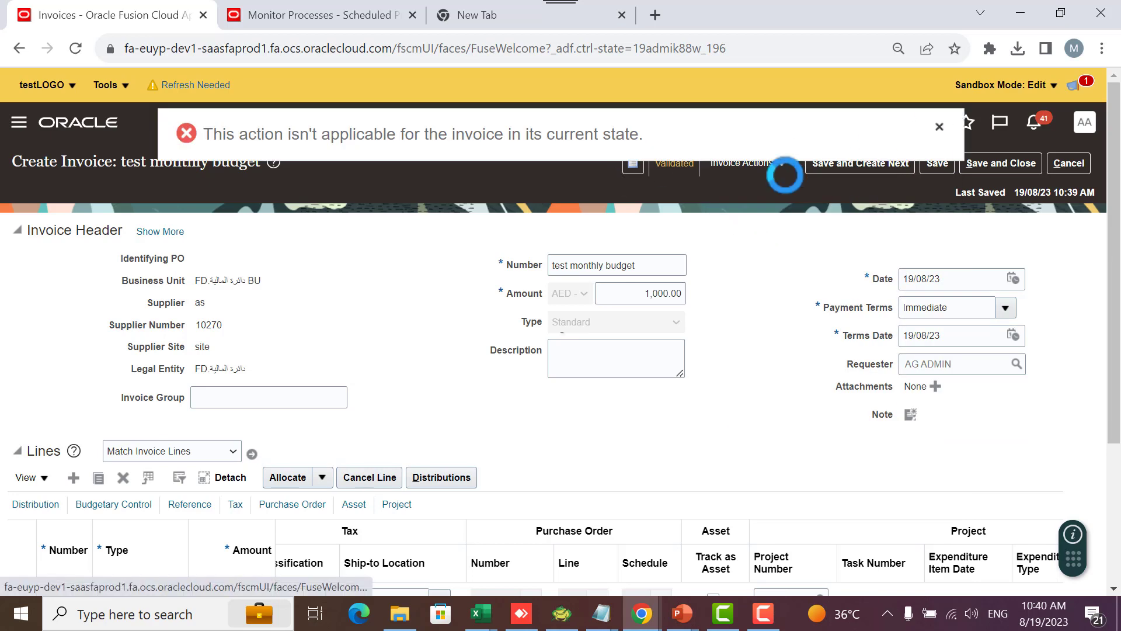
# Open the validated invoice's funds reservation details and examine the transaction lines impacted by the control budgets
pyautogui.click(681, 166)
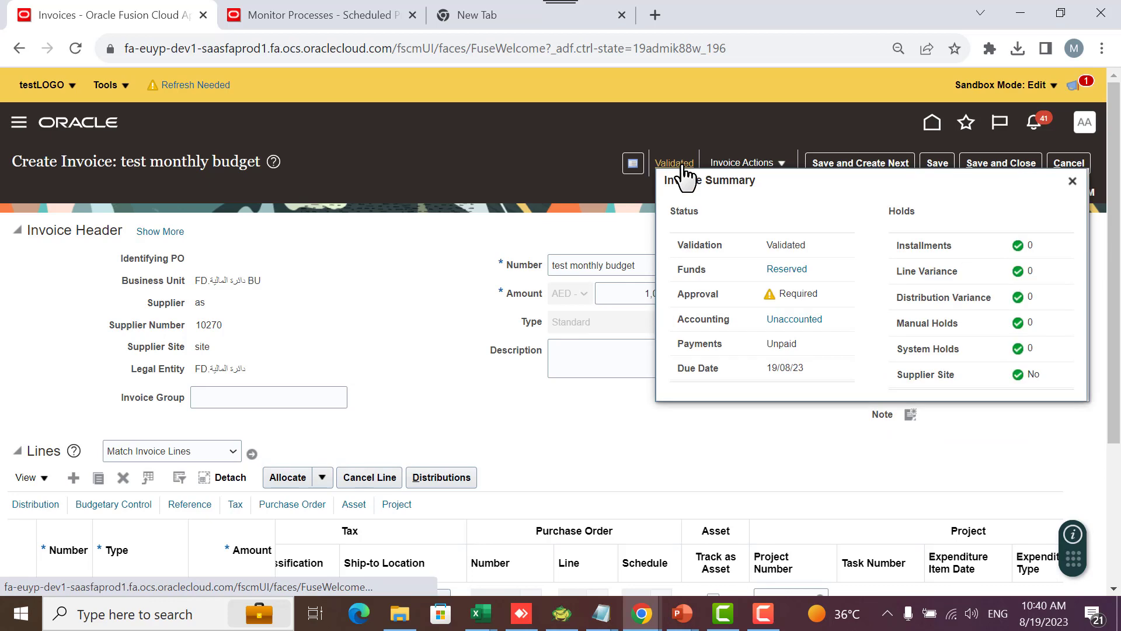
pyautogui.click(786, 270)
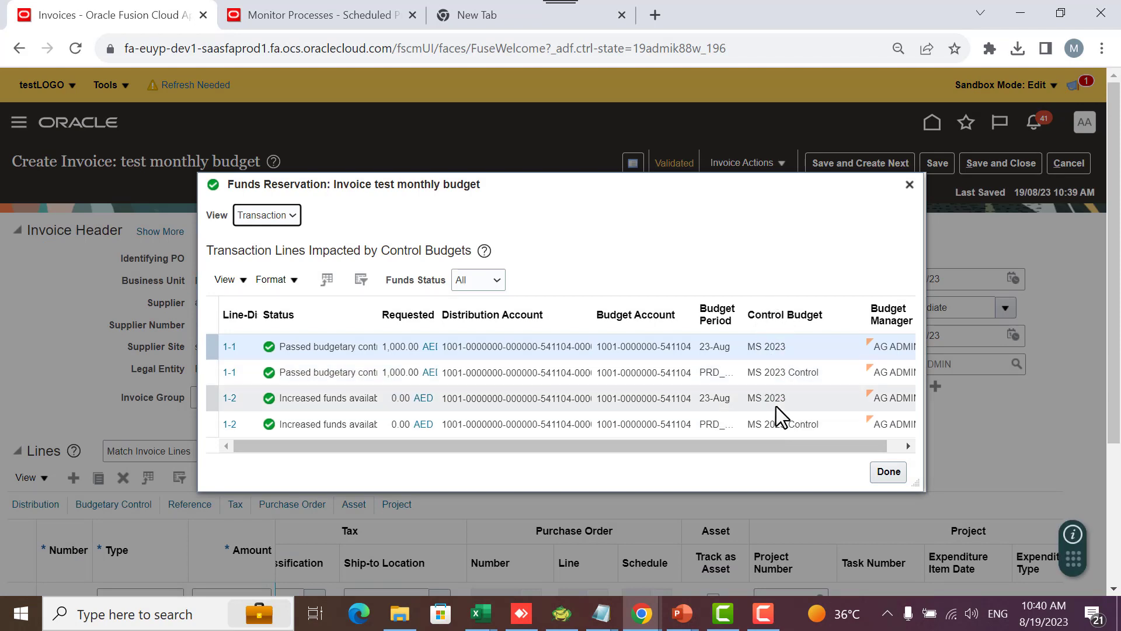
pyautogui.moveTo(783, 444); pyautogui.dragTo(832, 439)
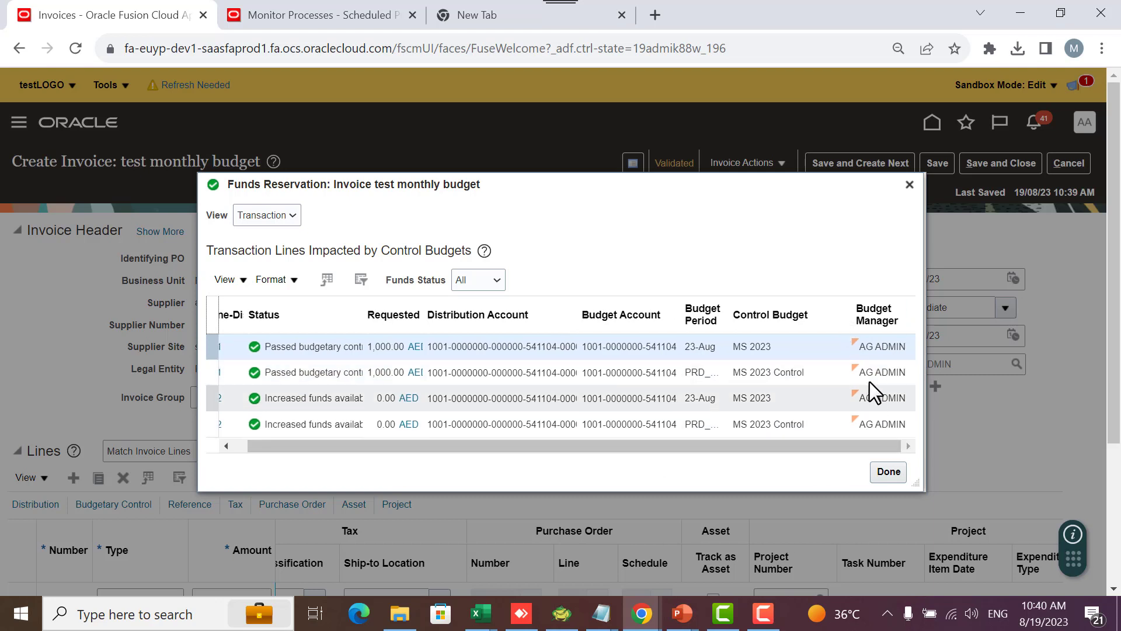
# Switch the funds reservation view to Budget, review requested and available funds per control budget, and close the details
pyautogui.click(285, 213)
pyautogui.click(281, 226)
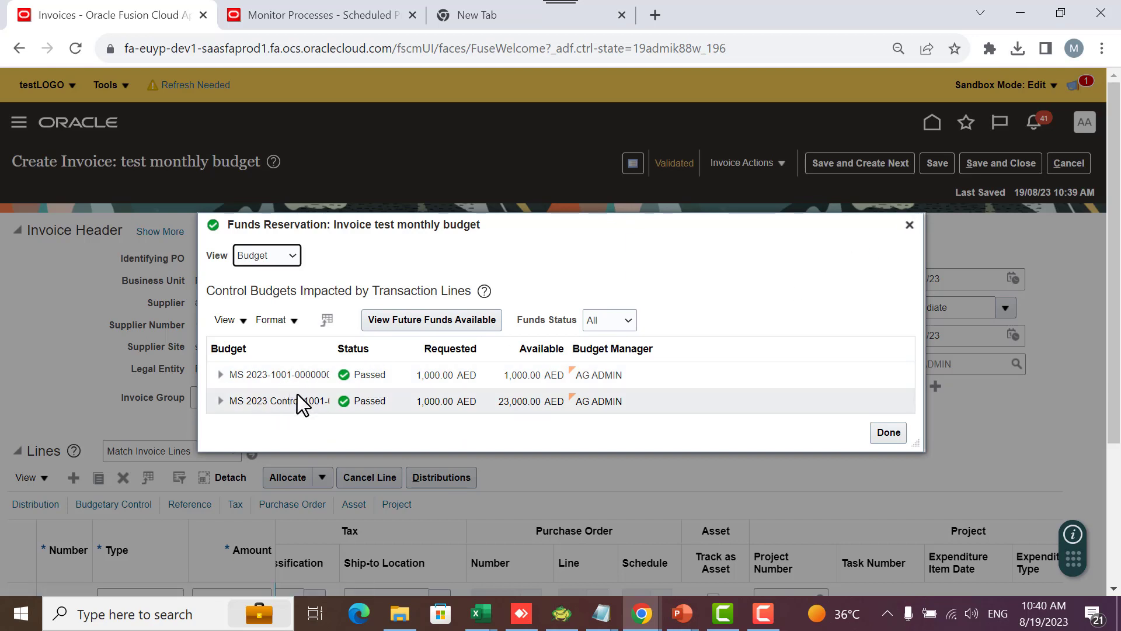
pyautogui.click(889, 432)
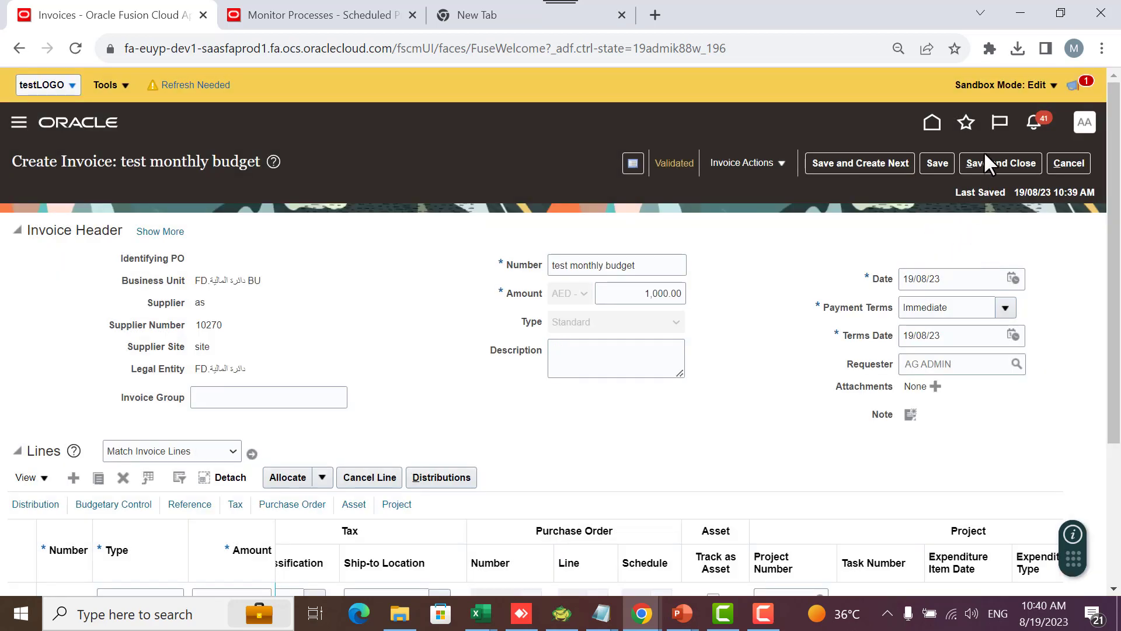
# Leave the invoice for the home page, discarding unsaved changes, and open Review Budgetary Control Balances
pyautogui.click(931, 130)
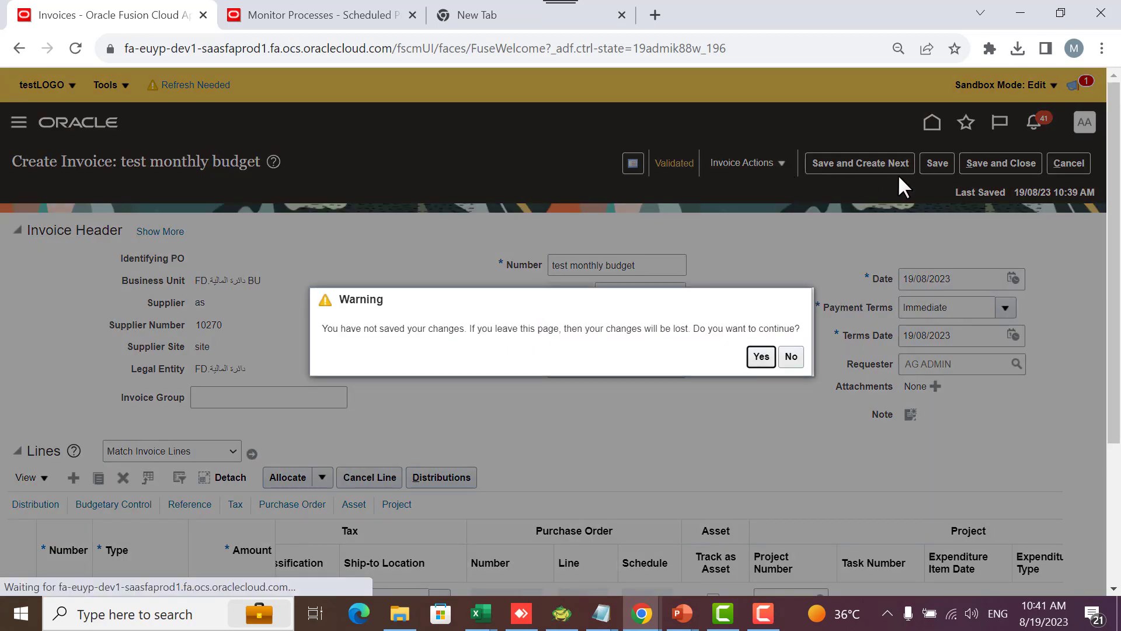
pyautogui.click(760, 356)
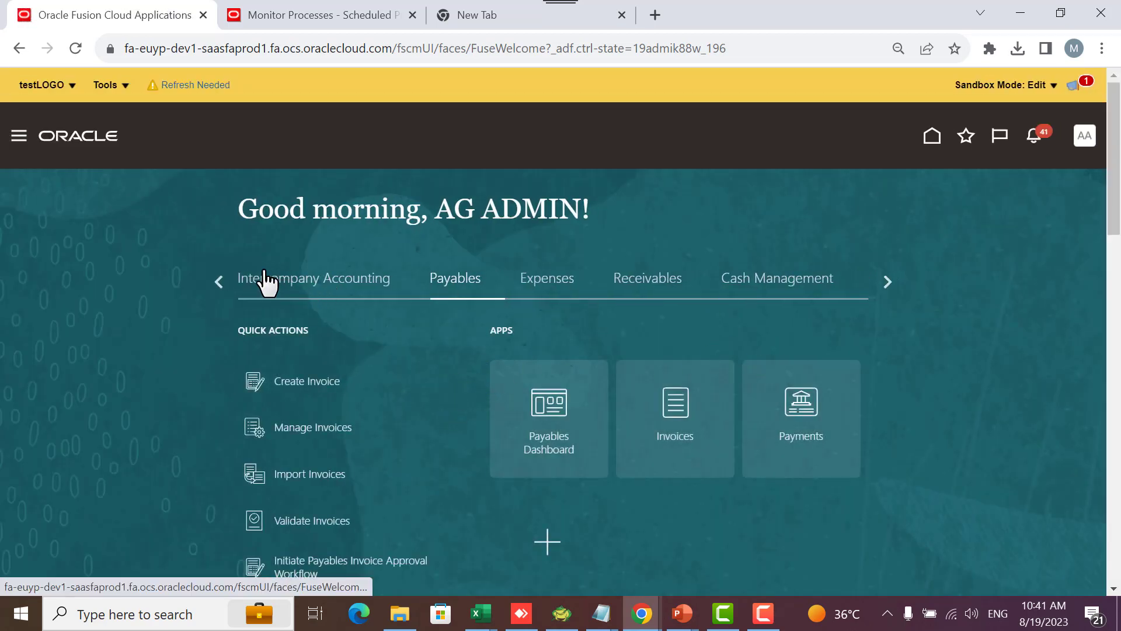
pyautogui.click(219, 279)
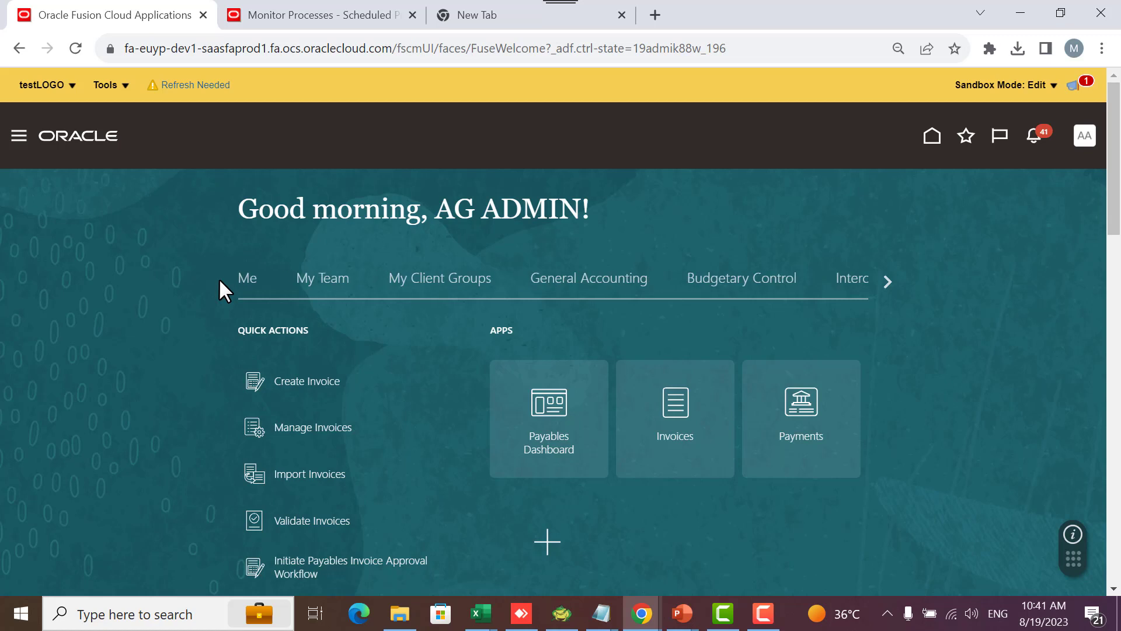
pyautogui.click(723, 286)
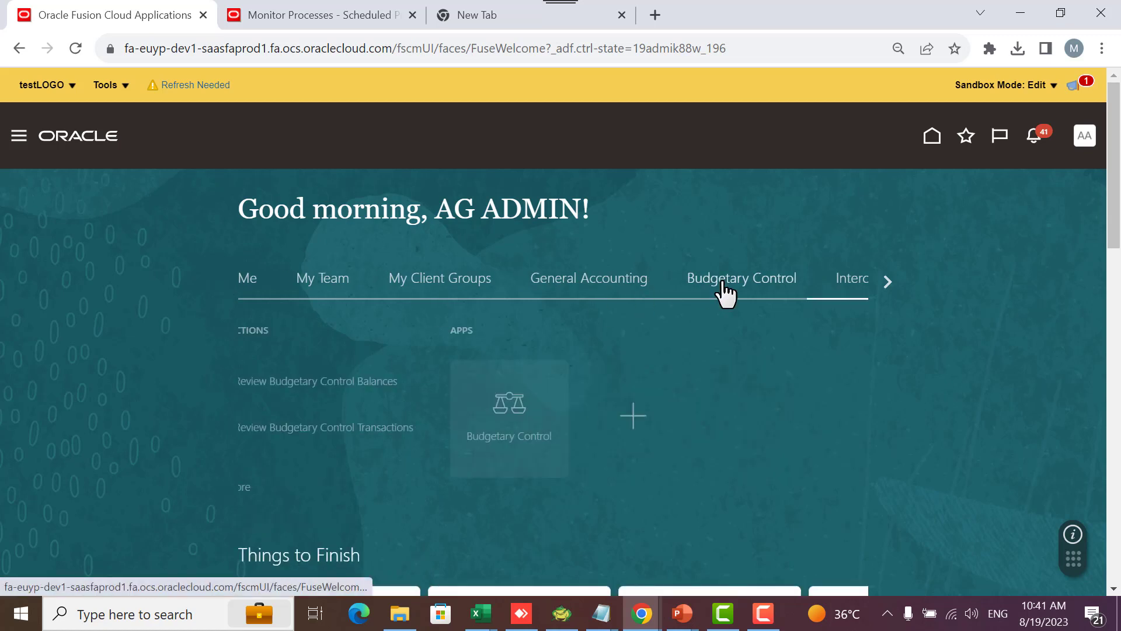
pyautogui.click(369, 386)
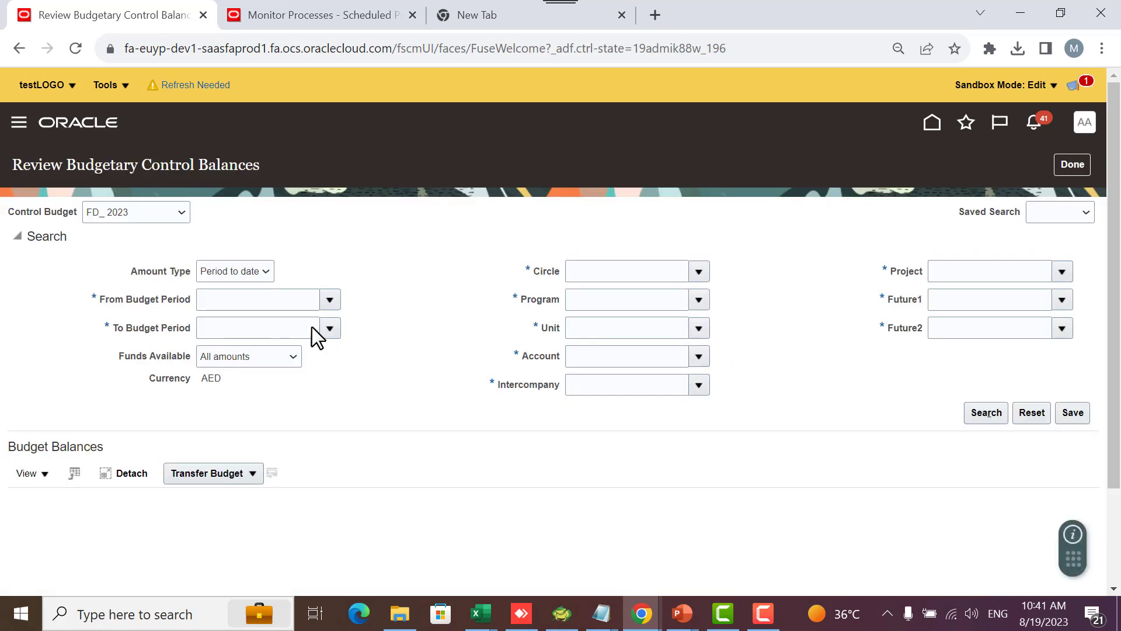
# Set both the From Budget Period and To Budget Period of the balance search to 23-Aug
pyautogui.click(328, 300)
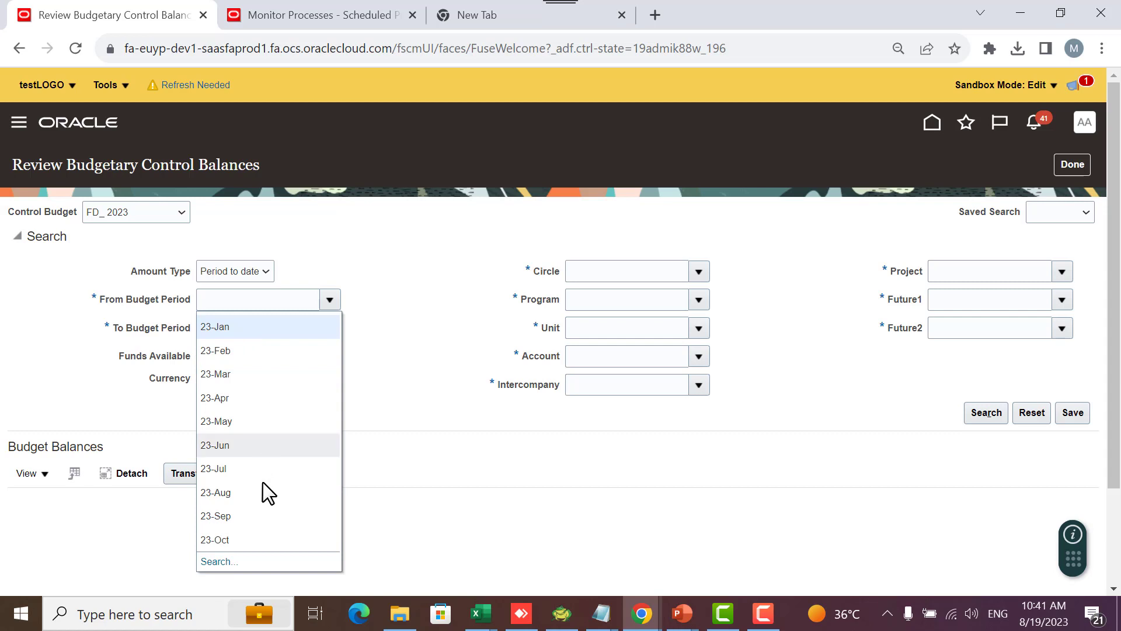
pyautogui.click(251, 495)
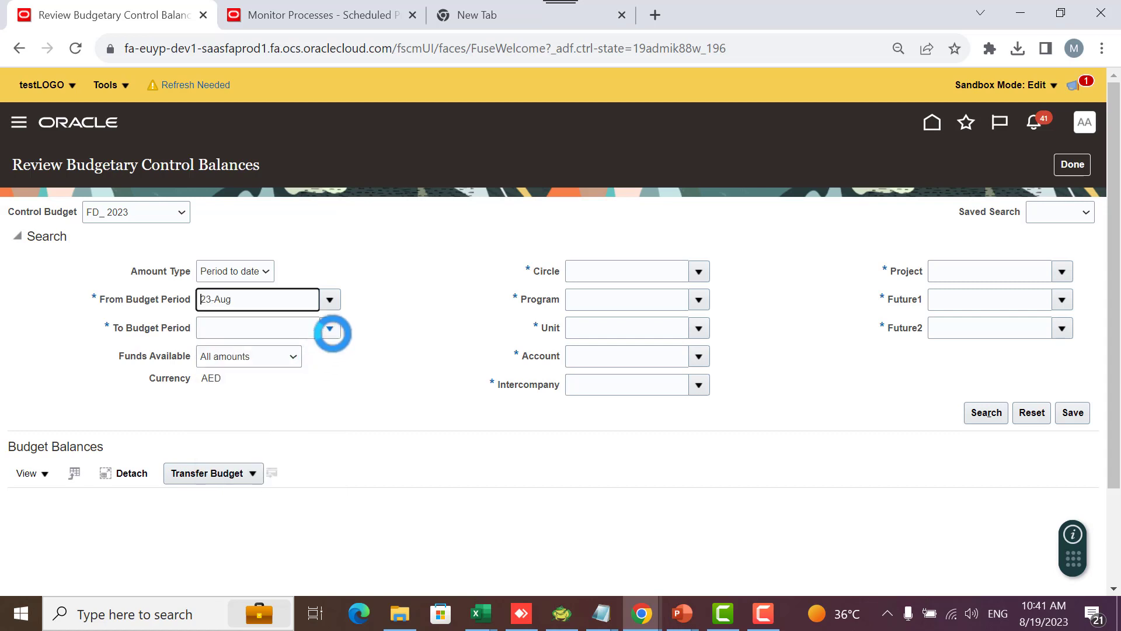
pyautogui.click(329, 328)
pyautogui.click(276, 356)
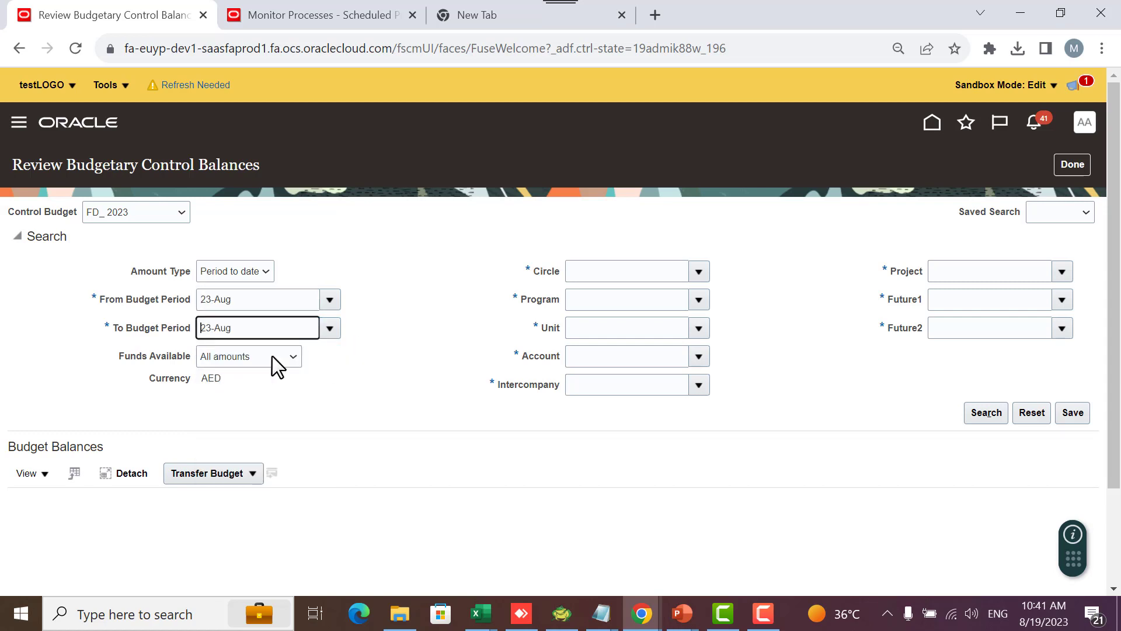
# Set the balance search's Circle to 1001, Program to 0000000 and Unit to 000000
pyautogui.click(613, 271)
pyautogui.click(699, 270)
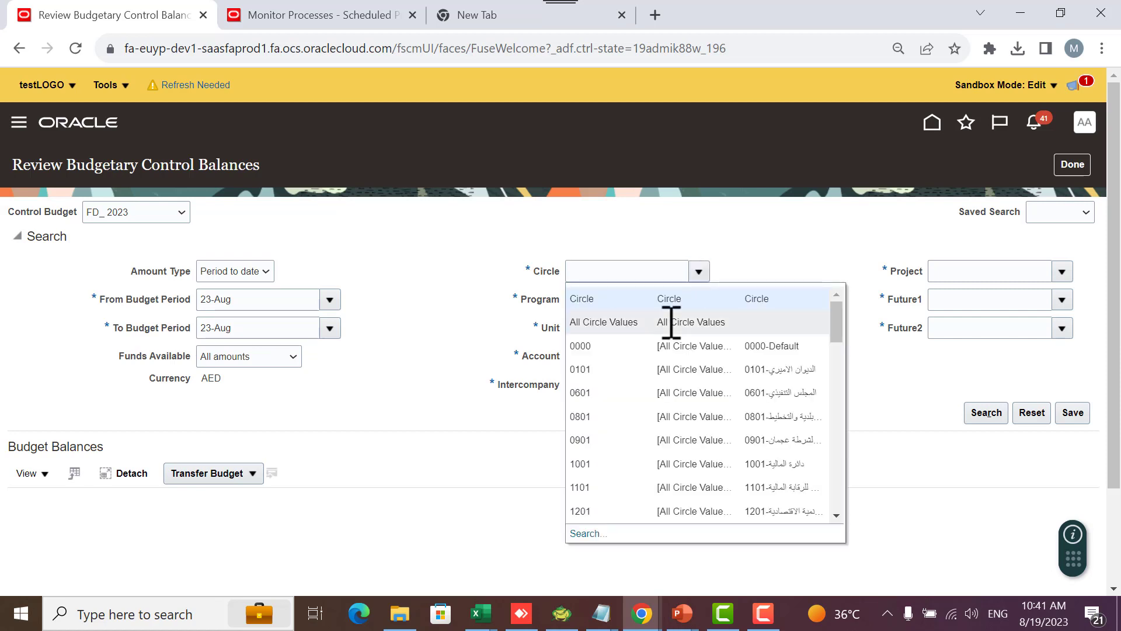
pyautogui.click(654, 470)
pyautogui.click(699, 299)
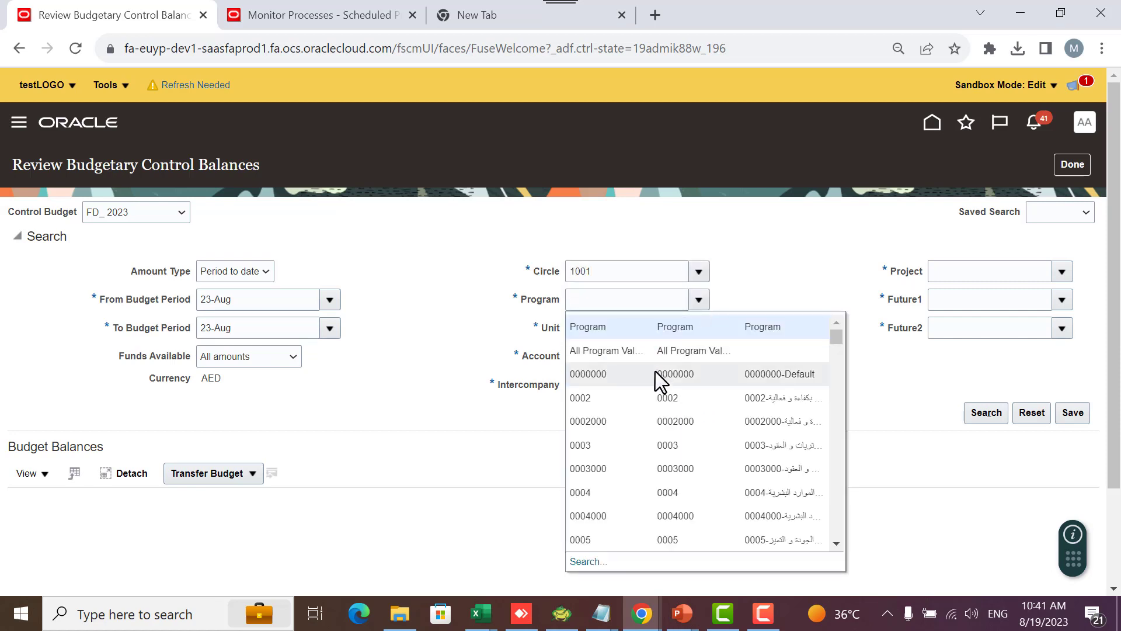
pyautogui.click(677, 354)
pyautogui.click(699, 328)
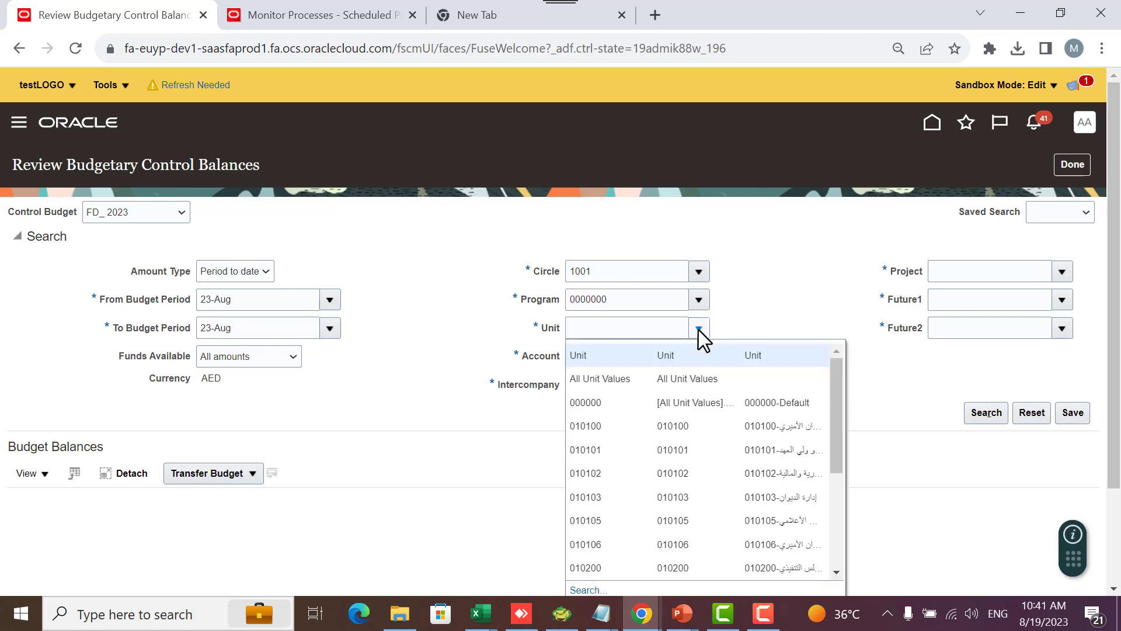
pyautogui.click(683, 402)
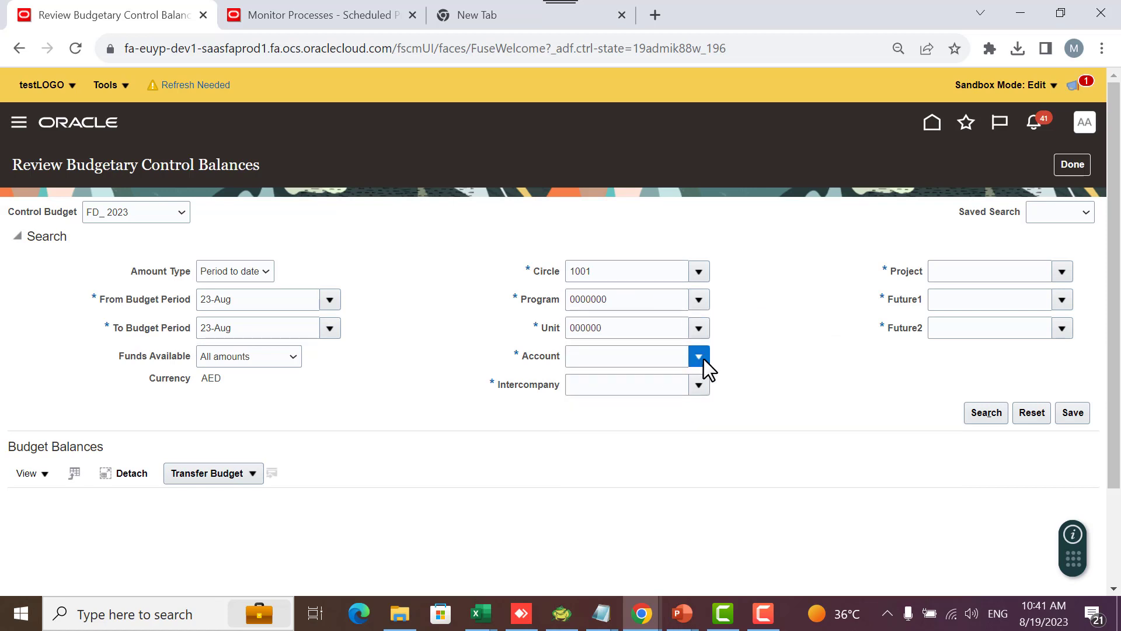
# Try to find account 541104 among the Account values of the FD_ 2023 control budget
pyautogui.click(701, 357)
pyautogui.click(587, 332)
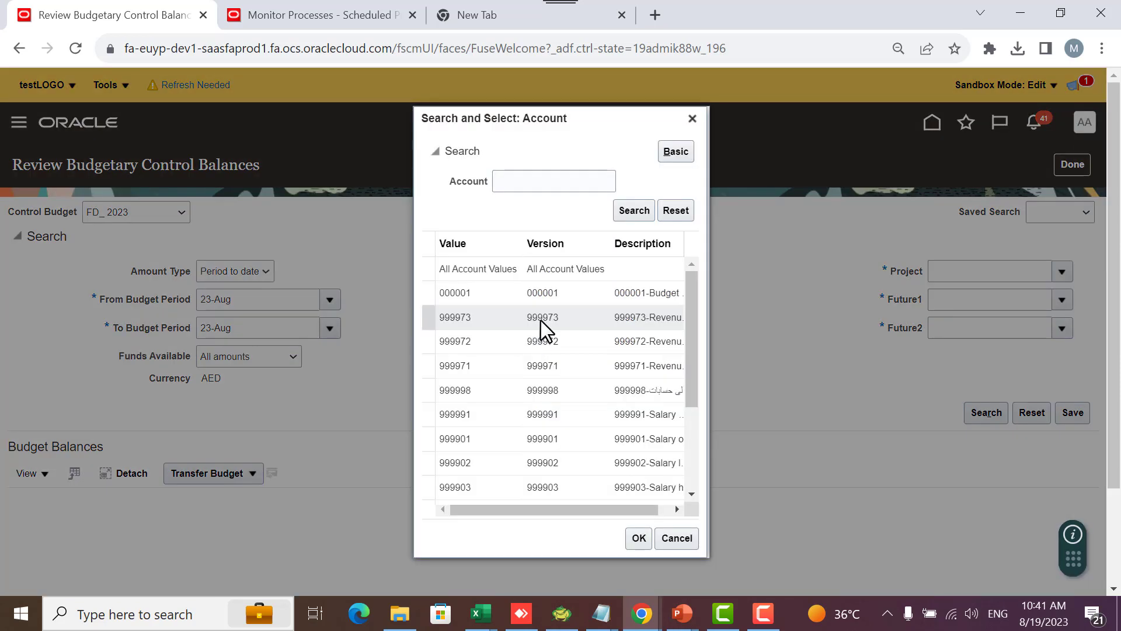
pyautogui.click(533, 181)
pyautogui.write('541104')
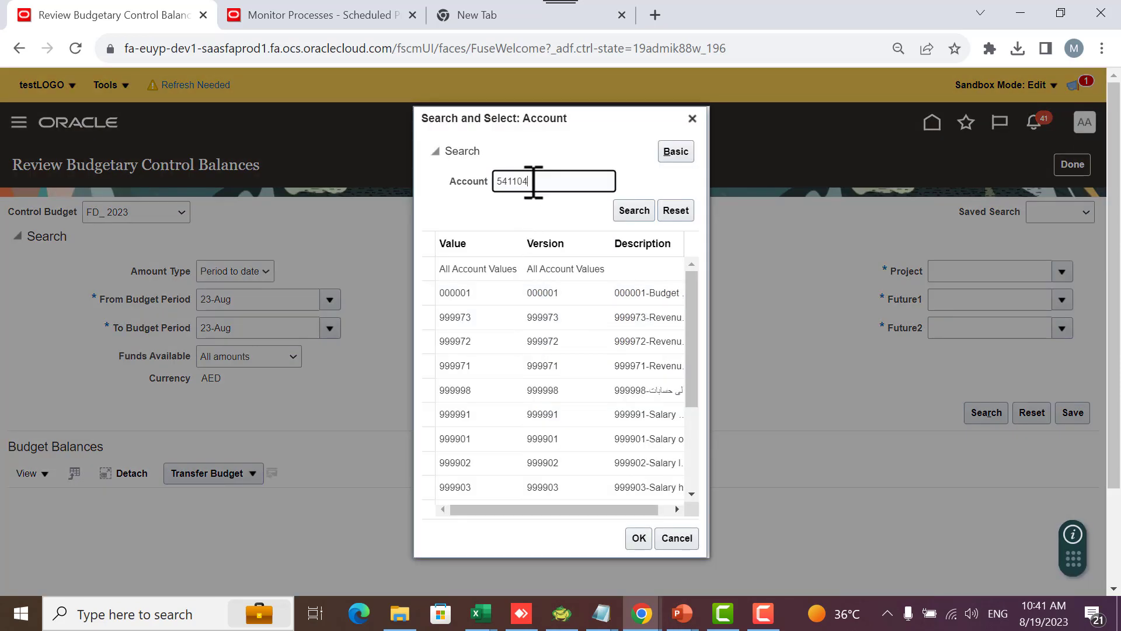
pyautogui.click(635, 218)
pyautogui.click(556, 305)
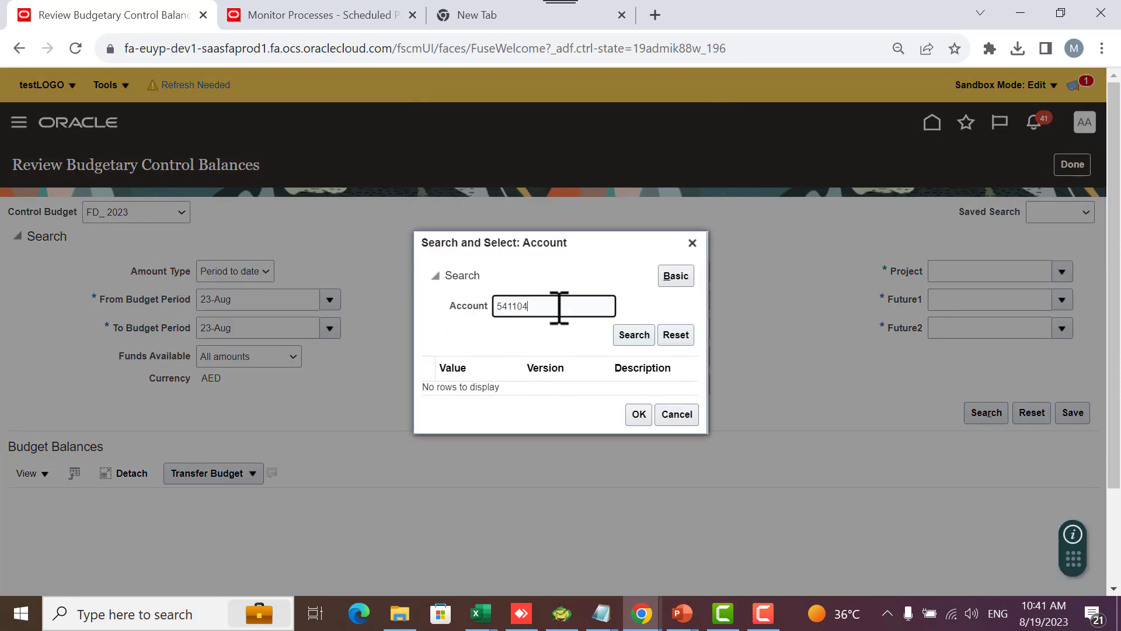
pyautogui.click(618, 332)
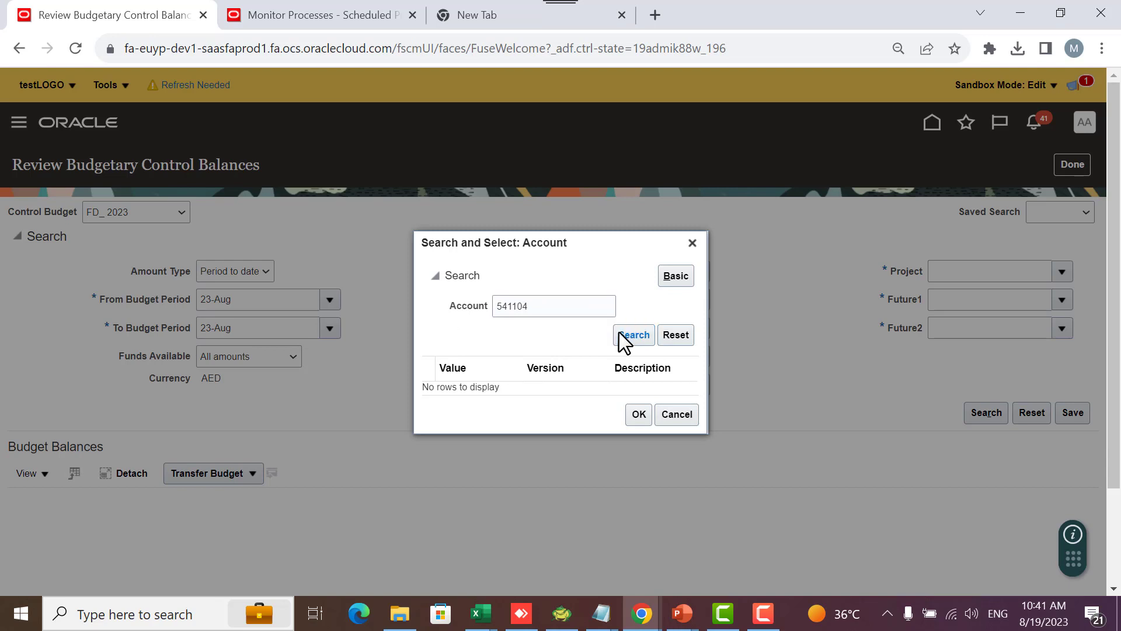
pyautogui.click(687, 421)
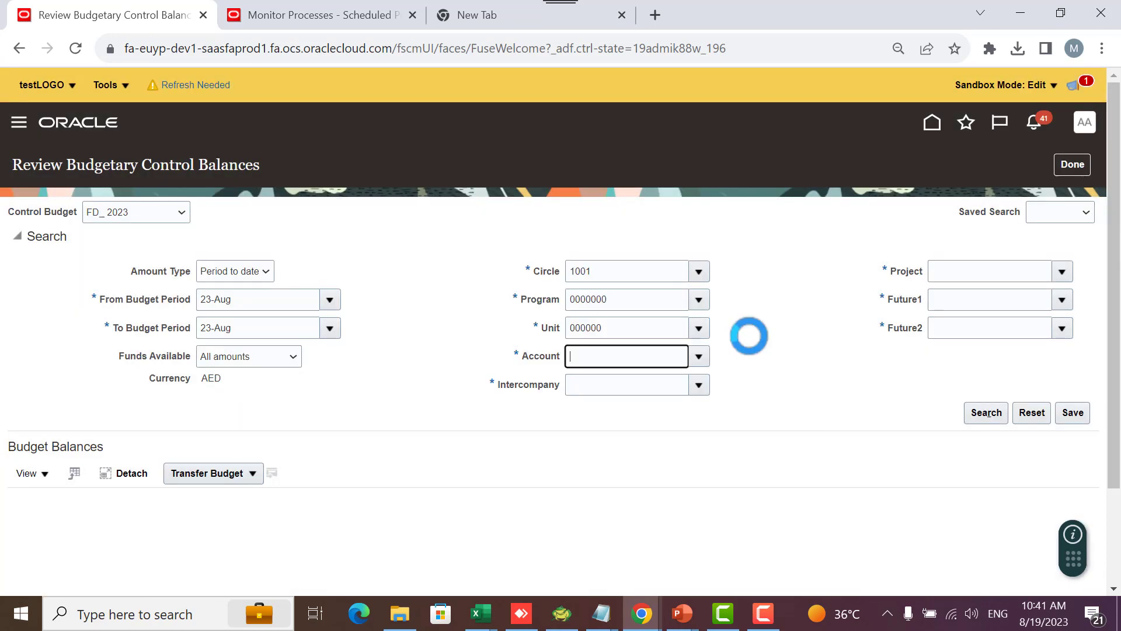
pyautogui.click(695, 363)
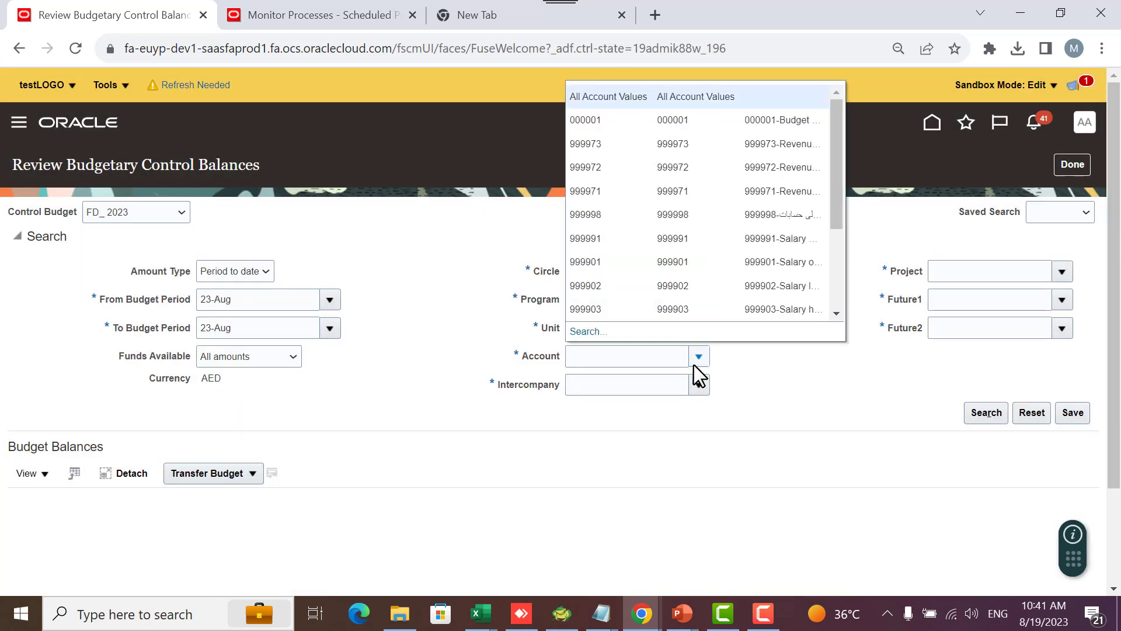
pyautogui.scroll(-5, 733, 237)
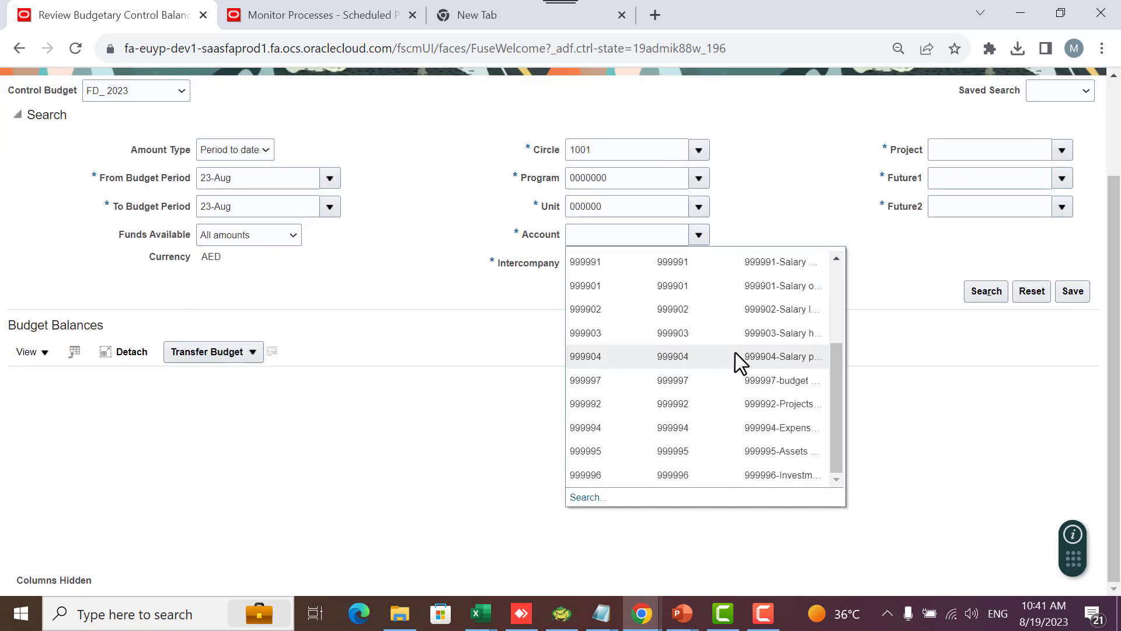
pyautogui.scroll(2, 736, 355)
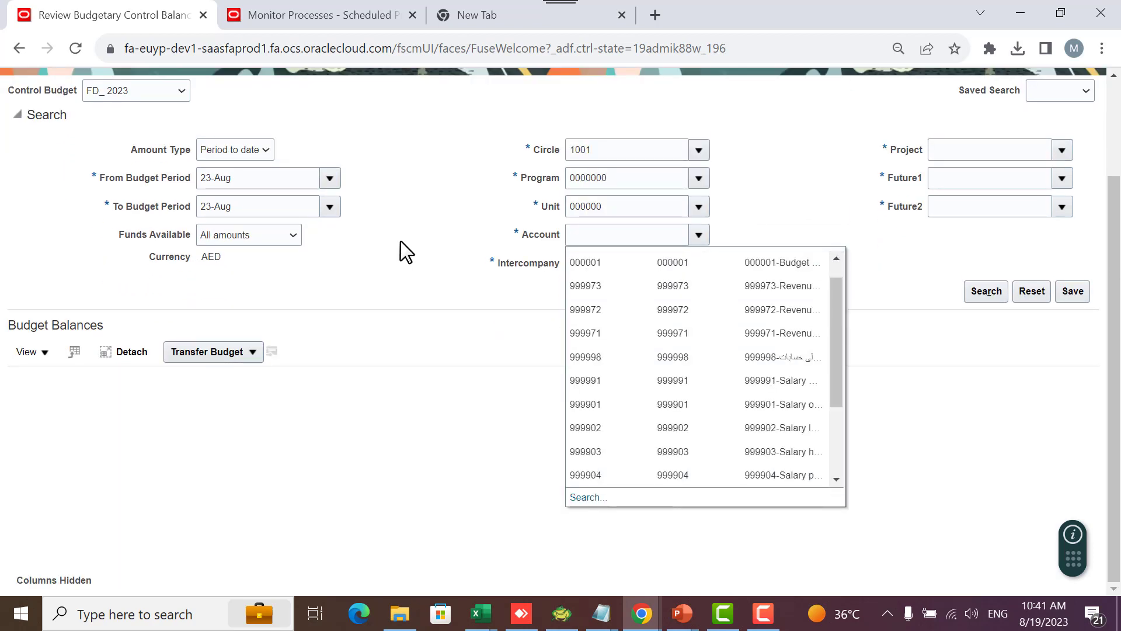
pyautogui.click(649, 232)
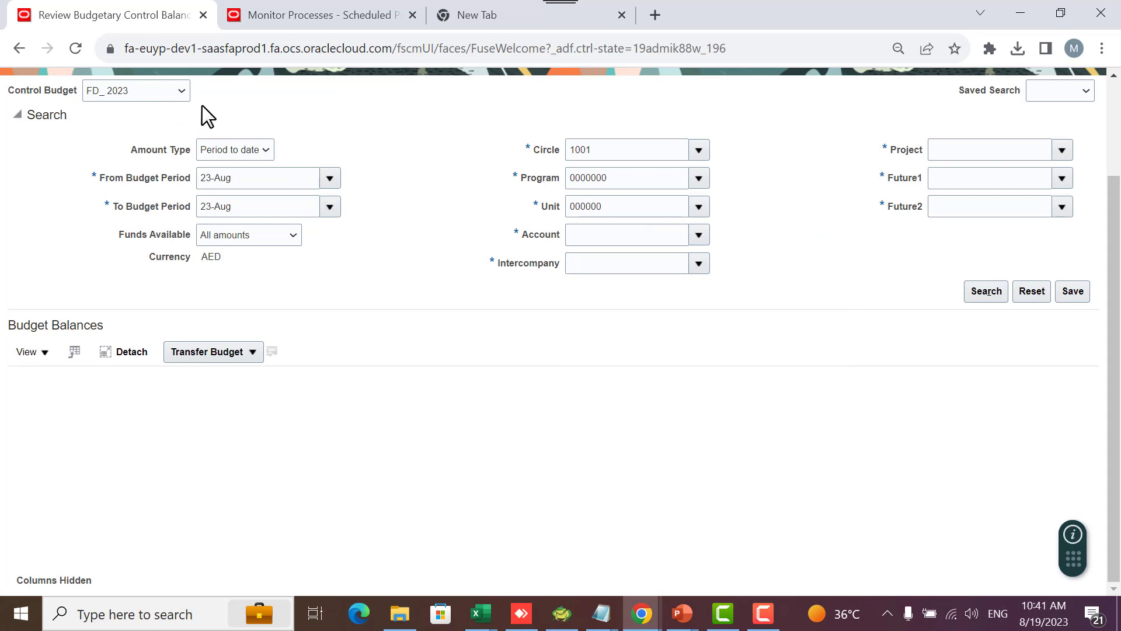
# Try the MS 2023 and MS 2023 Control budgets, checking which From Budget Period values MS 2023 Control offers
pyautogui.click(152, 92)
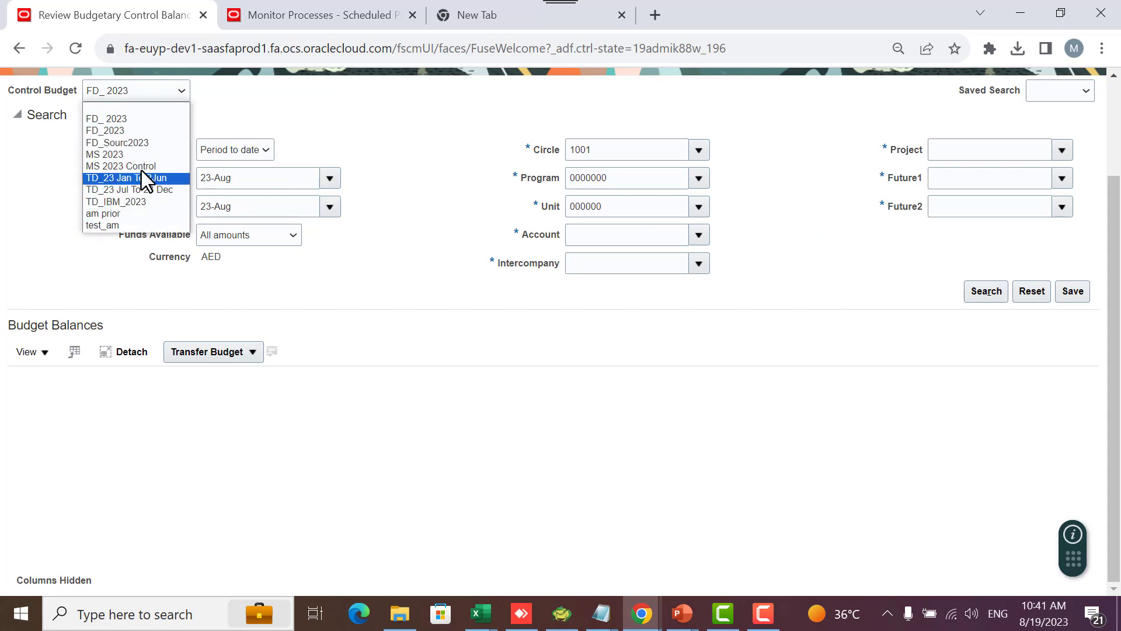
pyautogui.click(140, 154)
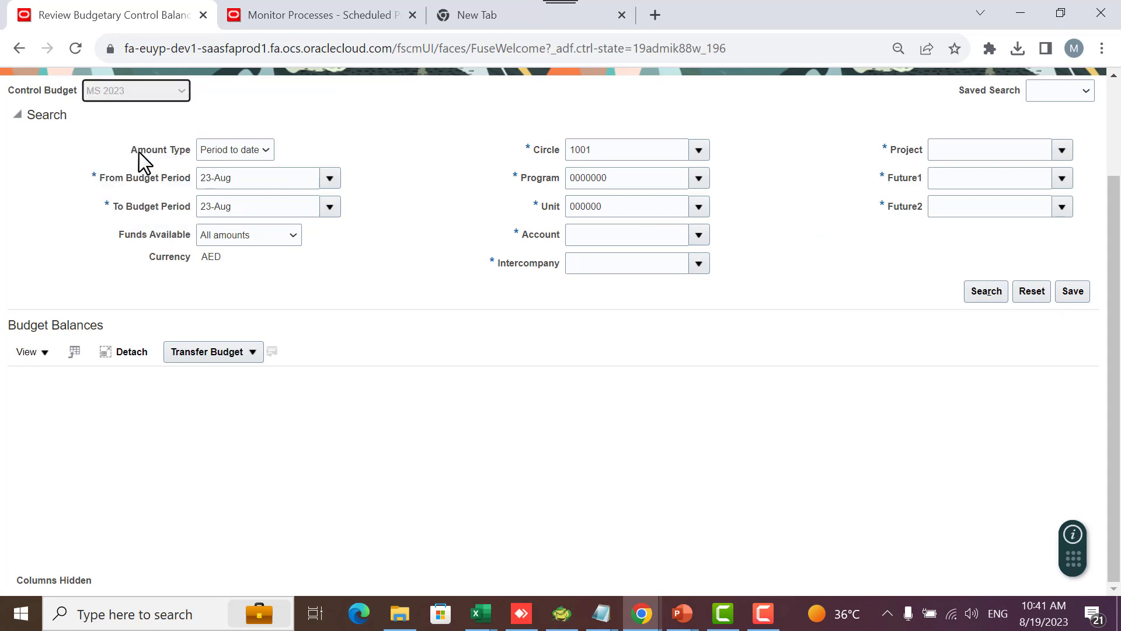
pyautogui.click(170, 106)
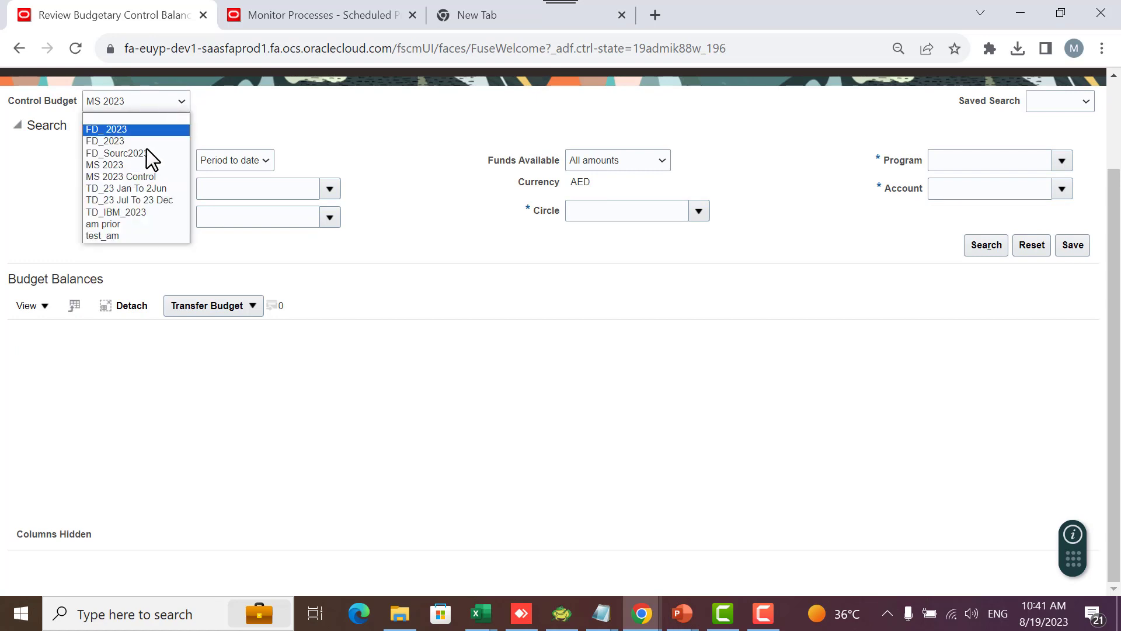
pyautogui.click(150, 177)
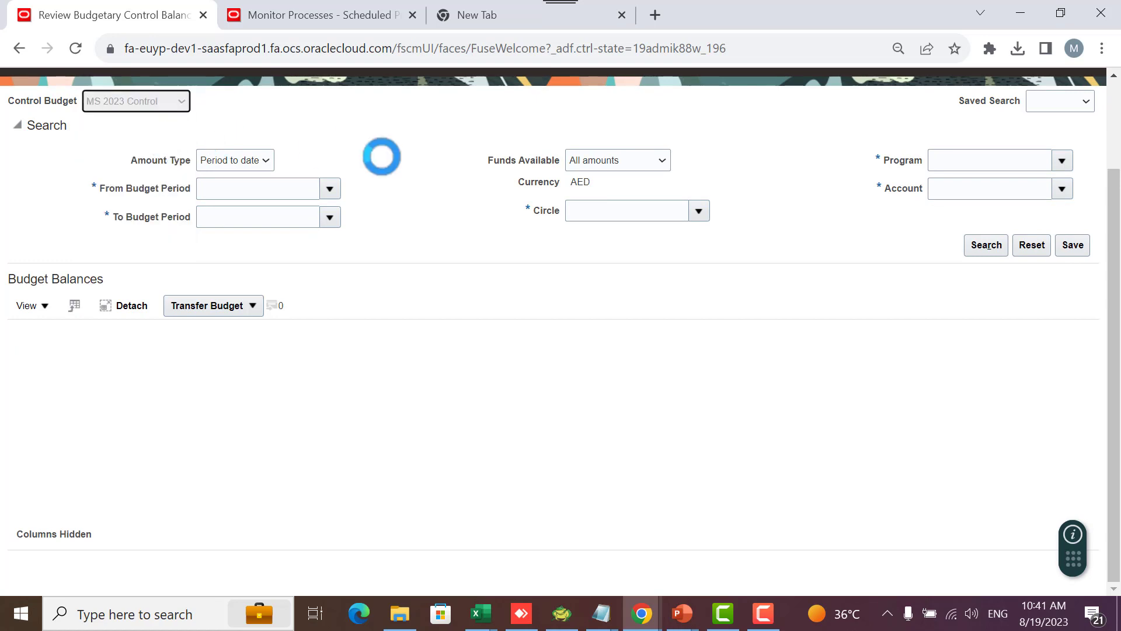
pyautogui.click(328, 188)
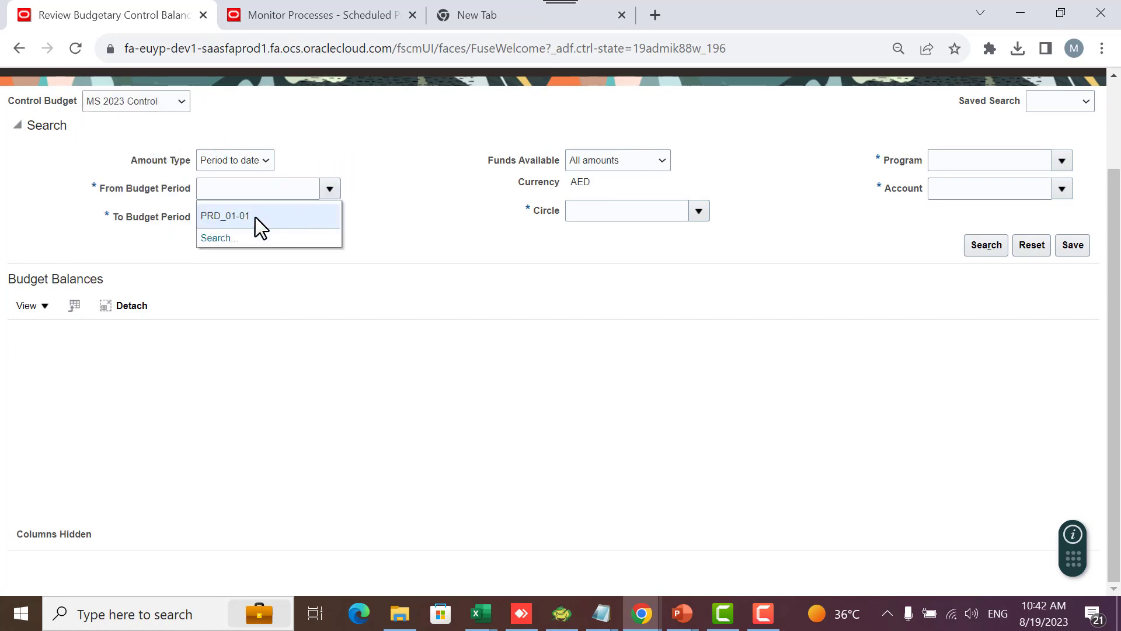
# Choose the MS 2023 control budget and set its From and To Budget Period to 23-Aug
pyautogui.click(138, 100)
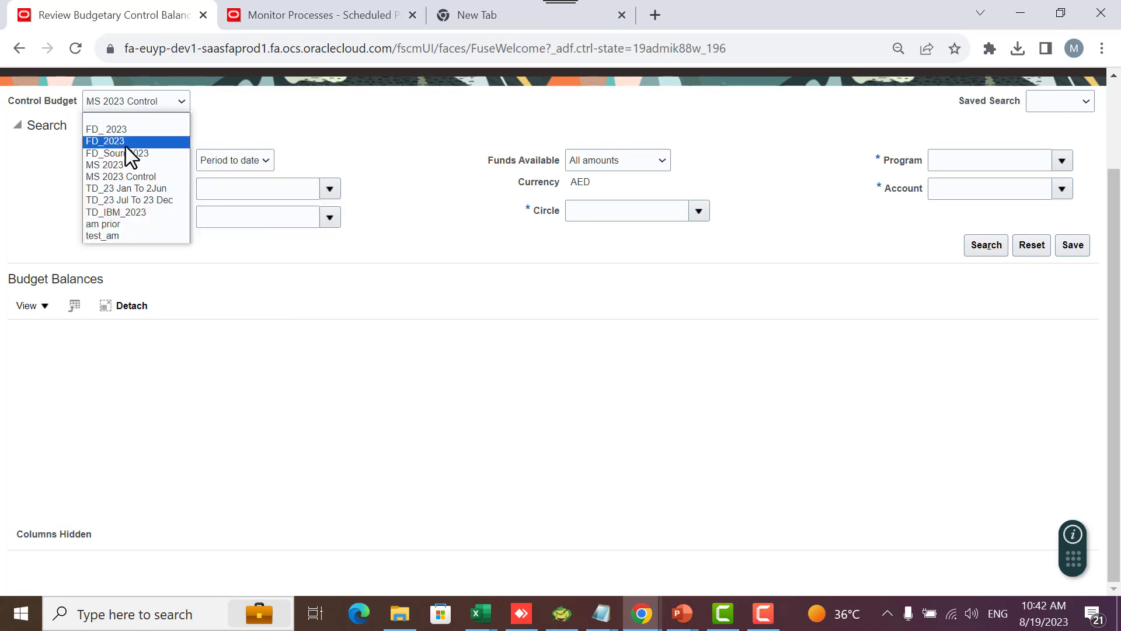
pyautogui.click(121, 164)
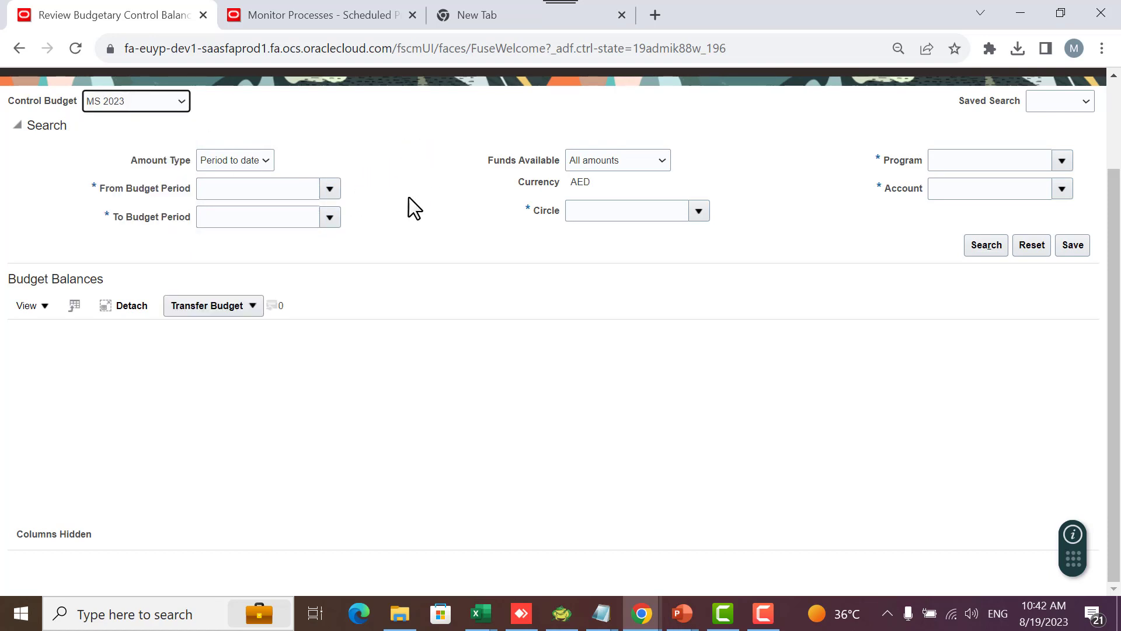
pyautogui.click(330, 189)
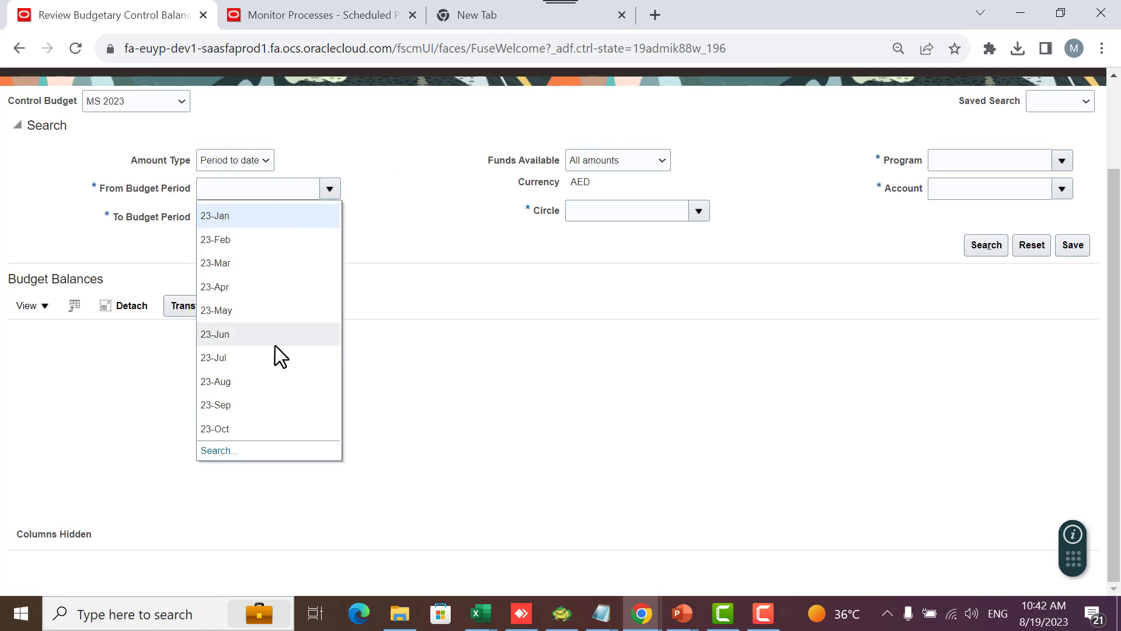
pyautogui.click(265, 381)
pyautogui.click(329, 217)
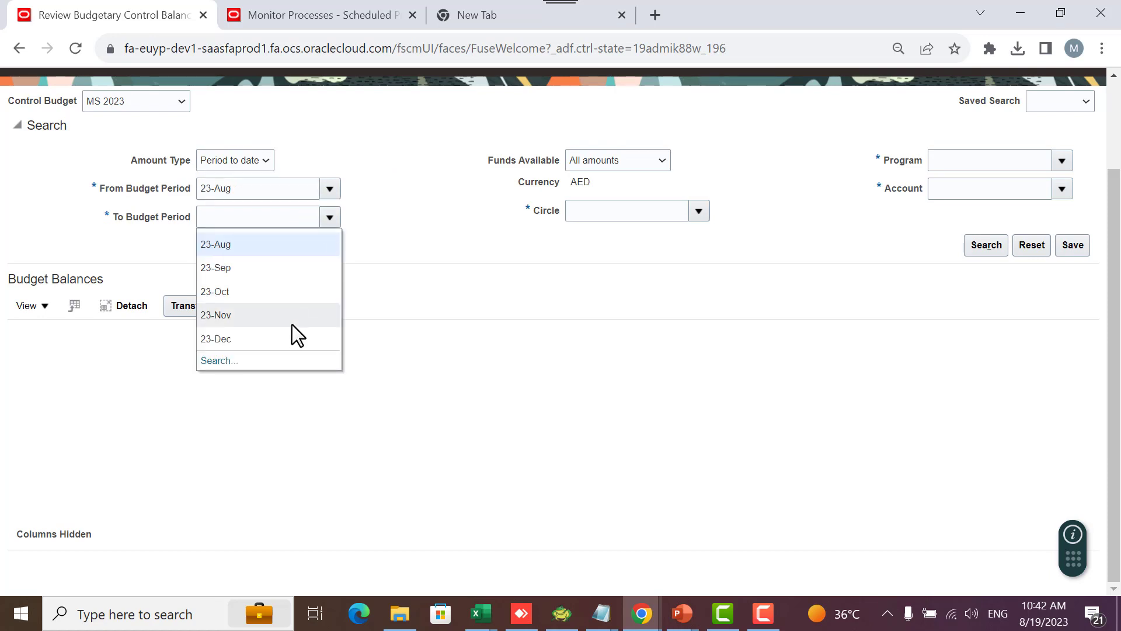
pyautogui.click(265, 248)
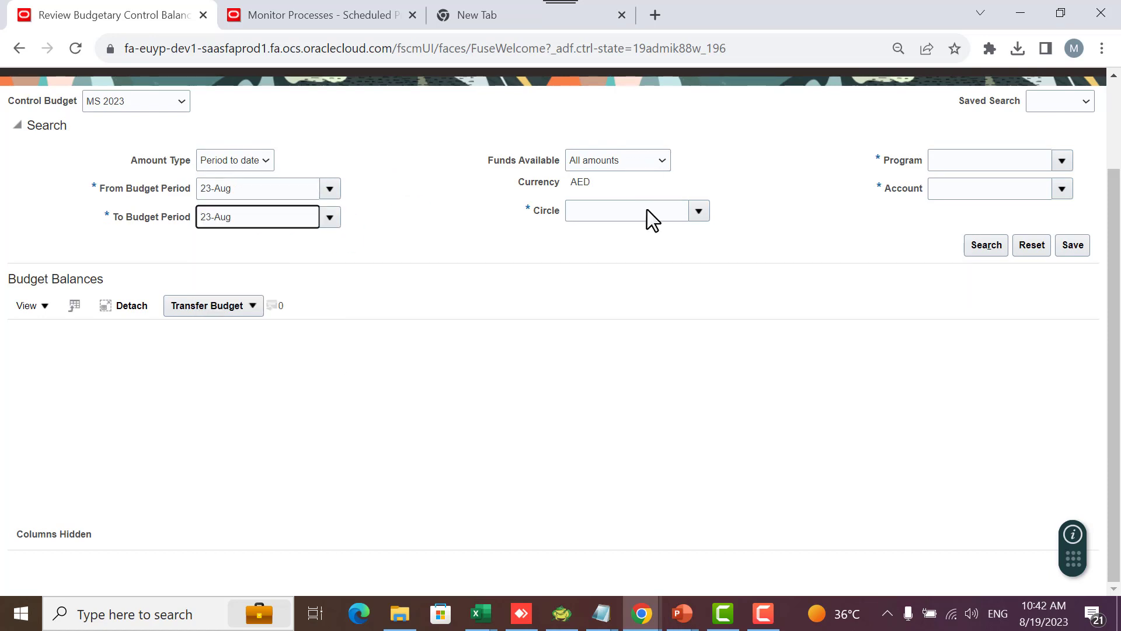
pyautogui.click(700, 212)
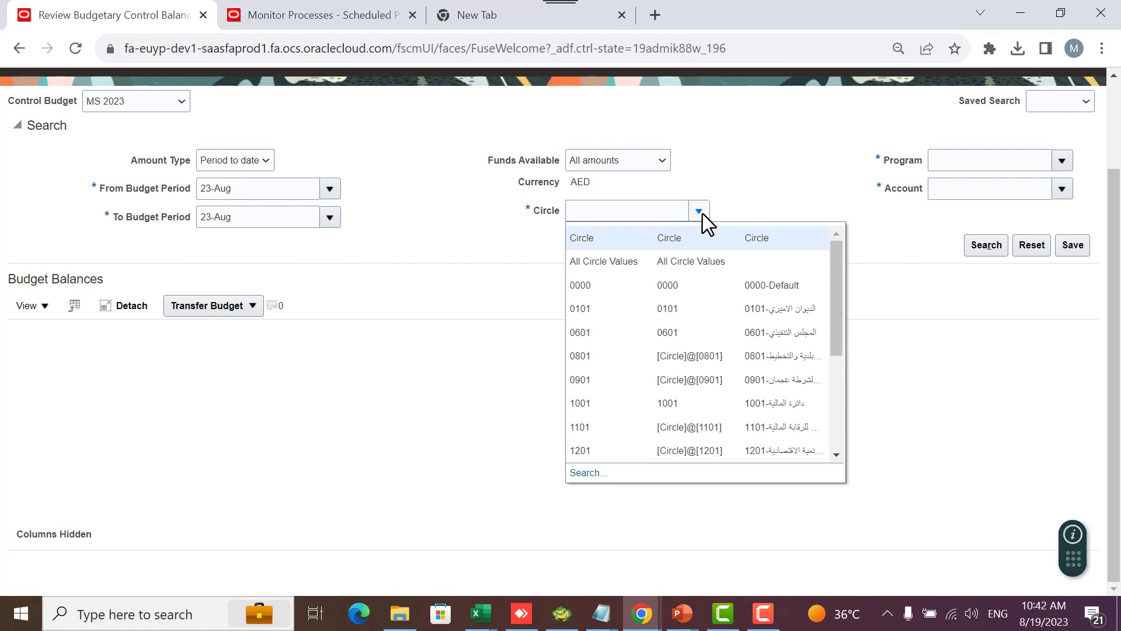
pyautogui.click(680, 284)
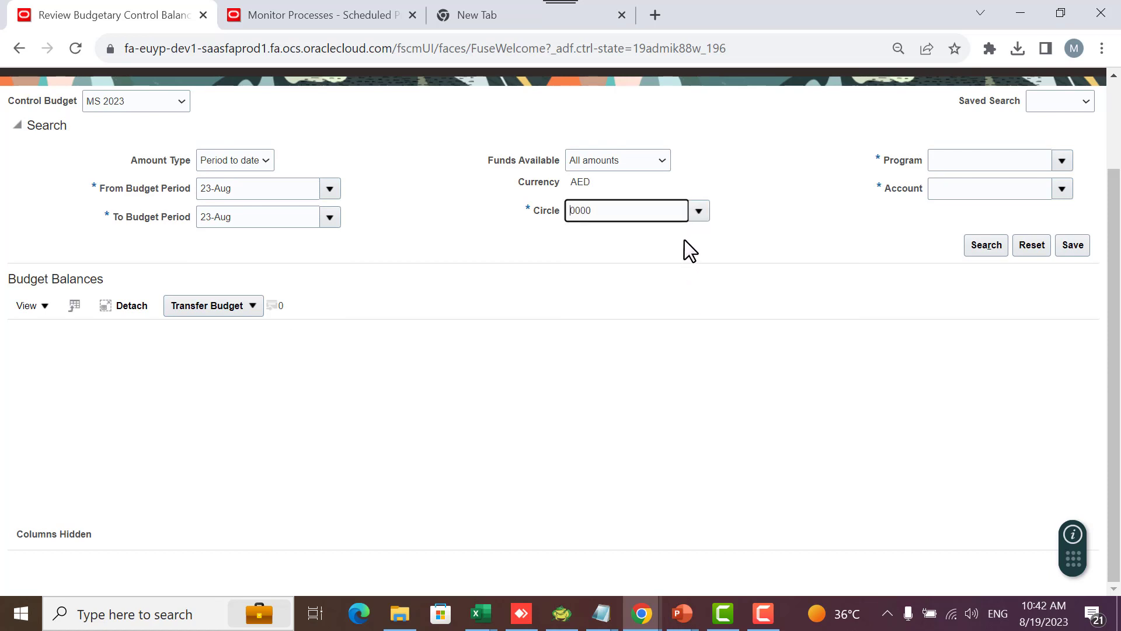
pyautogui.click(698, 212)
pyautogui.click(706, 342)
# Search for Circle 1001 and select it, and set the Program to 0000000
pyautogui.click(700, 210)
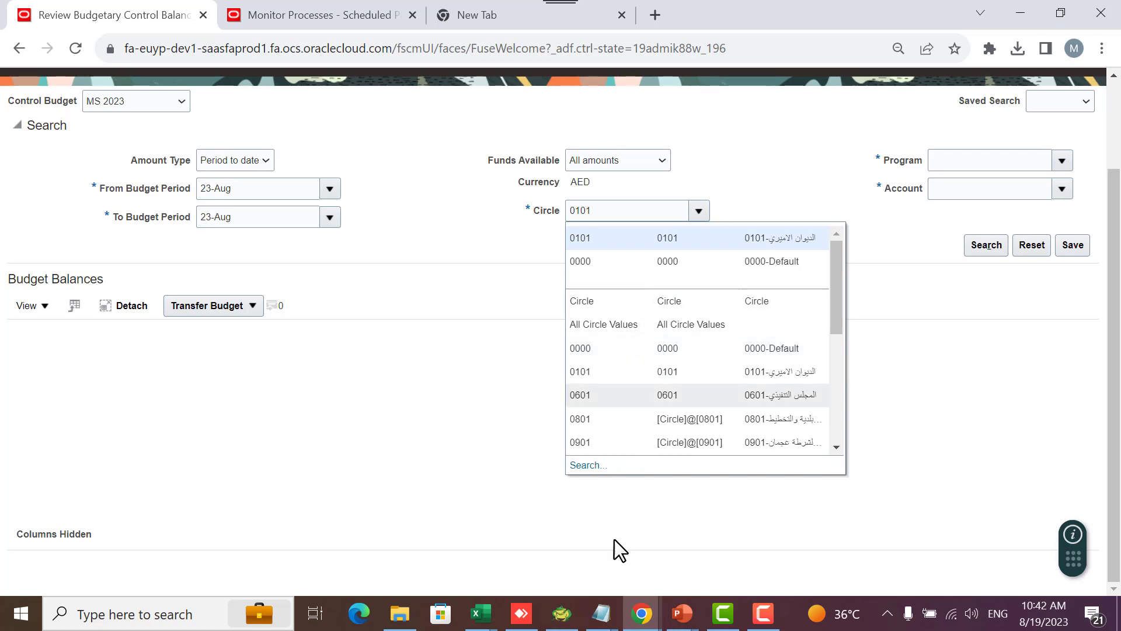
pyautogui.click(588, 466)
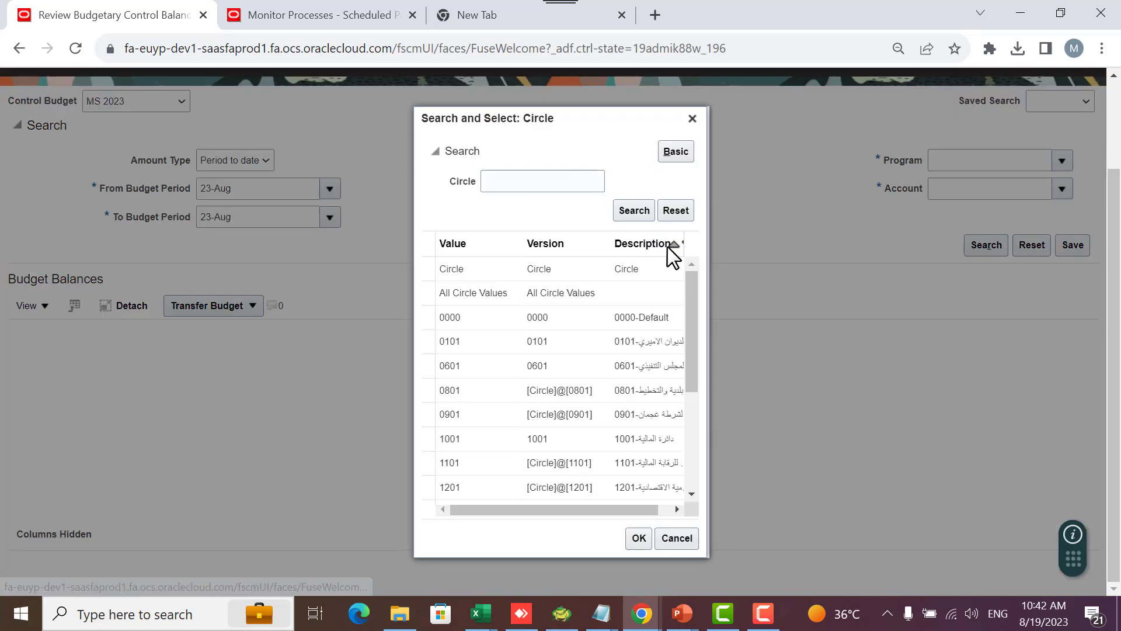
pyautogui.click(543, 178)
pyautogui.write('100')
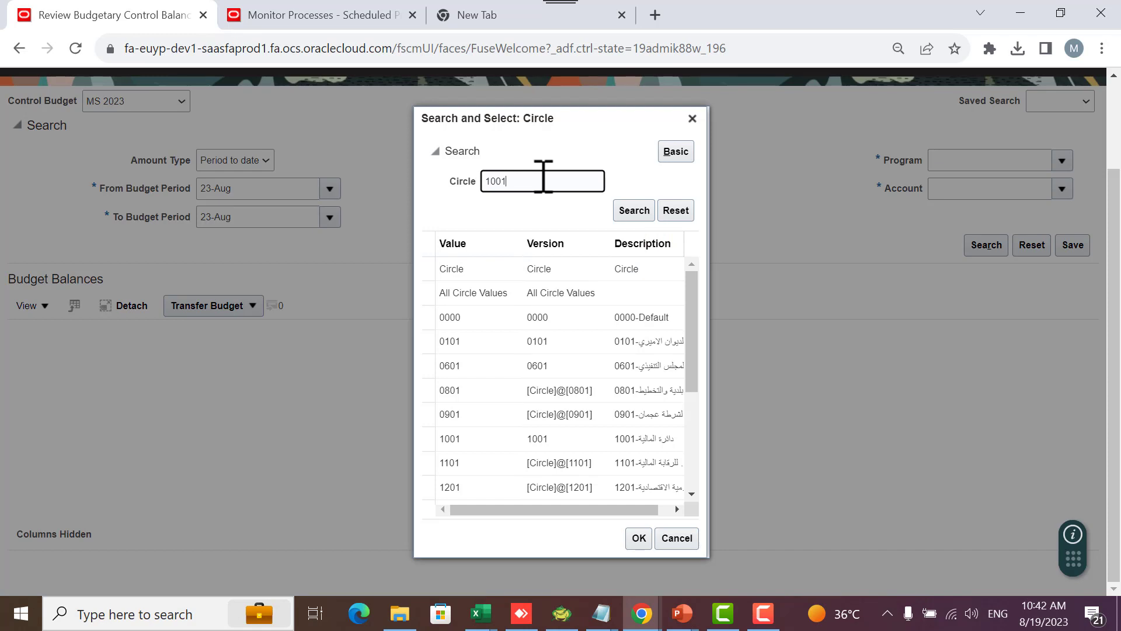
pyautogui.write('1')
pyautogui.press('Return')
pyautogui.click(509, 388)
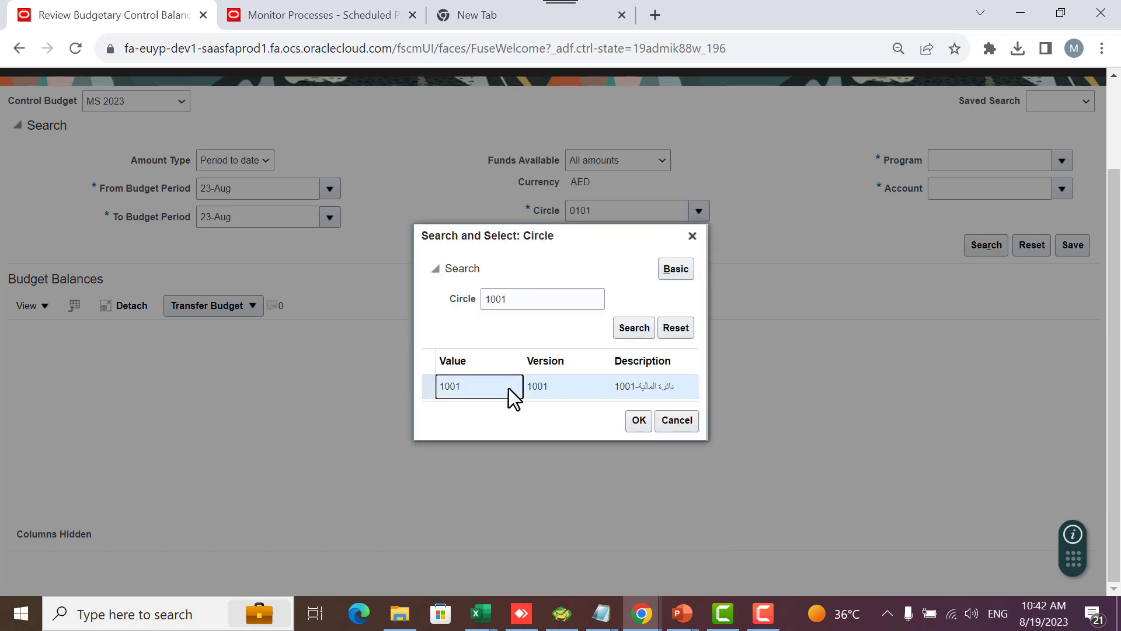
pyautogui.click(639, 420)
pyautogui.click(1059, 158)
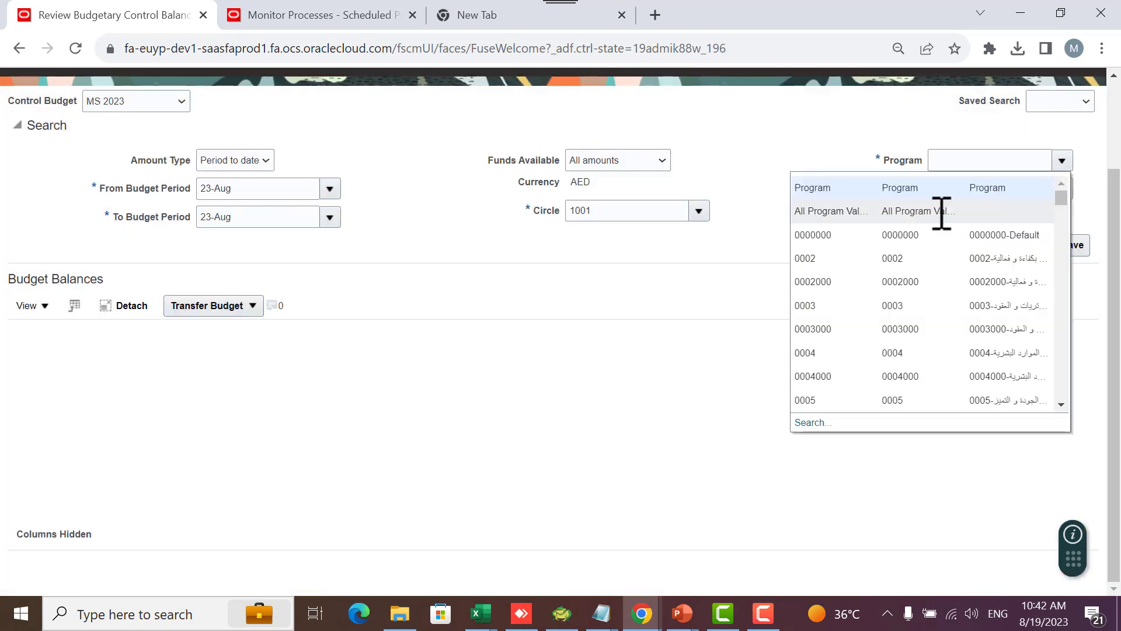
pyautogui.click(926, 235)
# Find and select account 541104 for the balance search, and run the search for its budget balances
pyautogui.click(1060, 189)
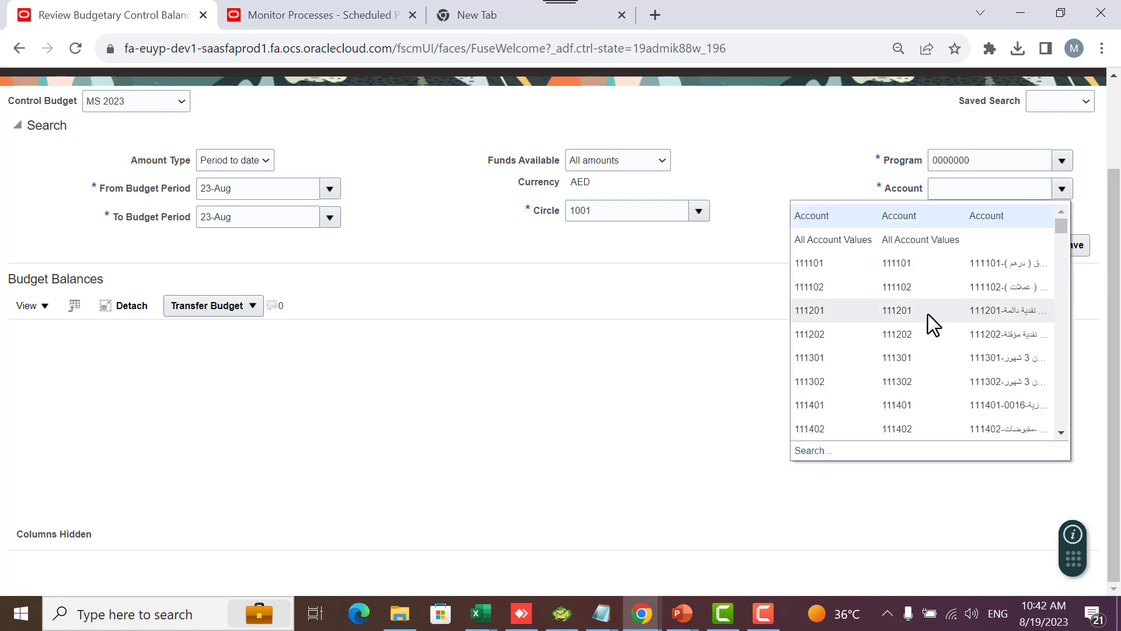
pyautogui.click(813, 450)
pyautogui.click(549, 182)
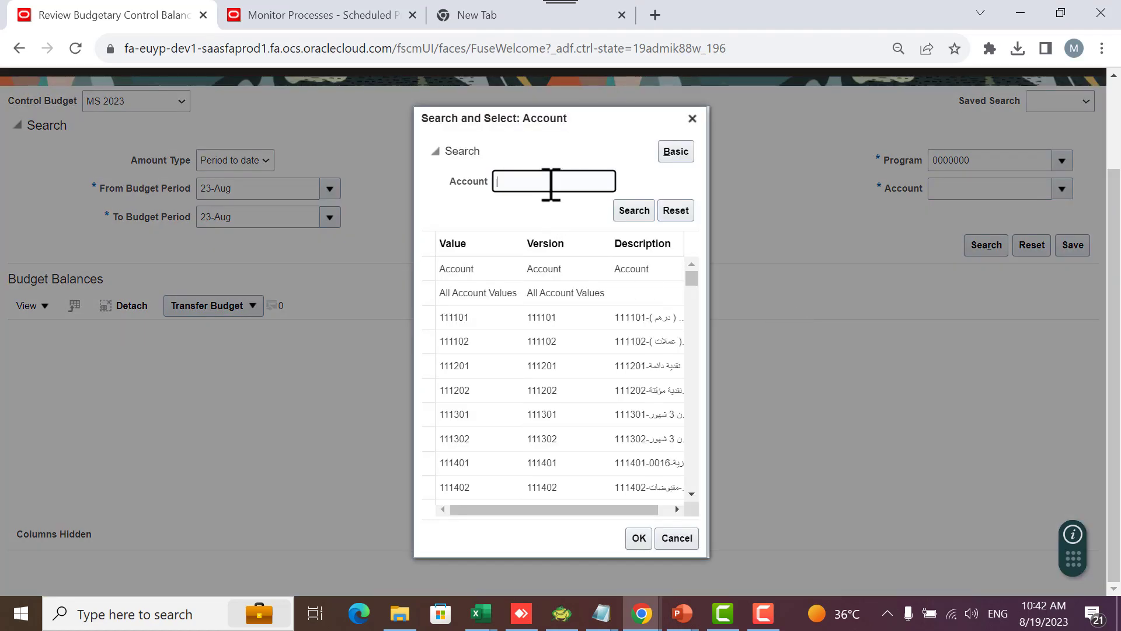
pyautogui.write('541104')
pyautogui.click(633, 209)
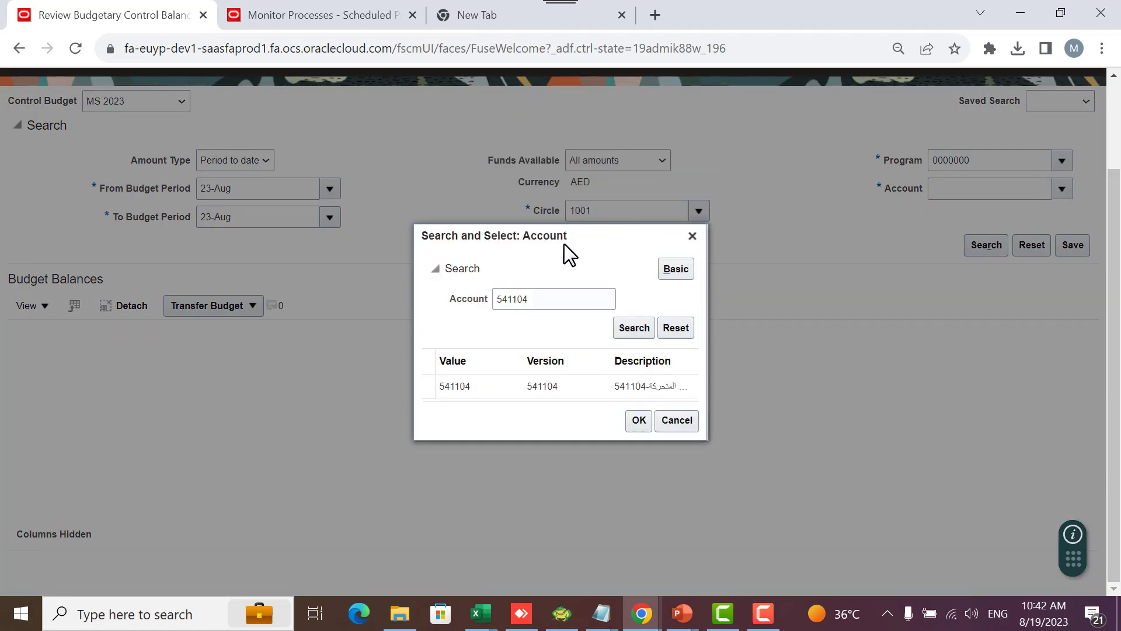
pyautogui.click(469, 395)
pyautogui.click(636, 420)
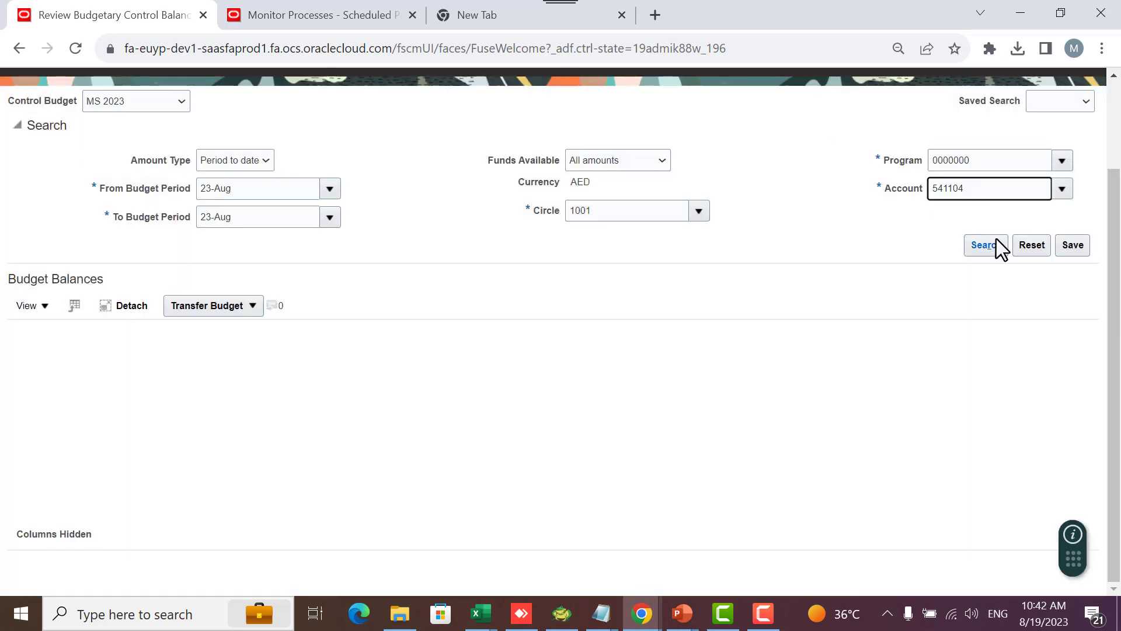
pyautogui.click(996, 241)
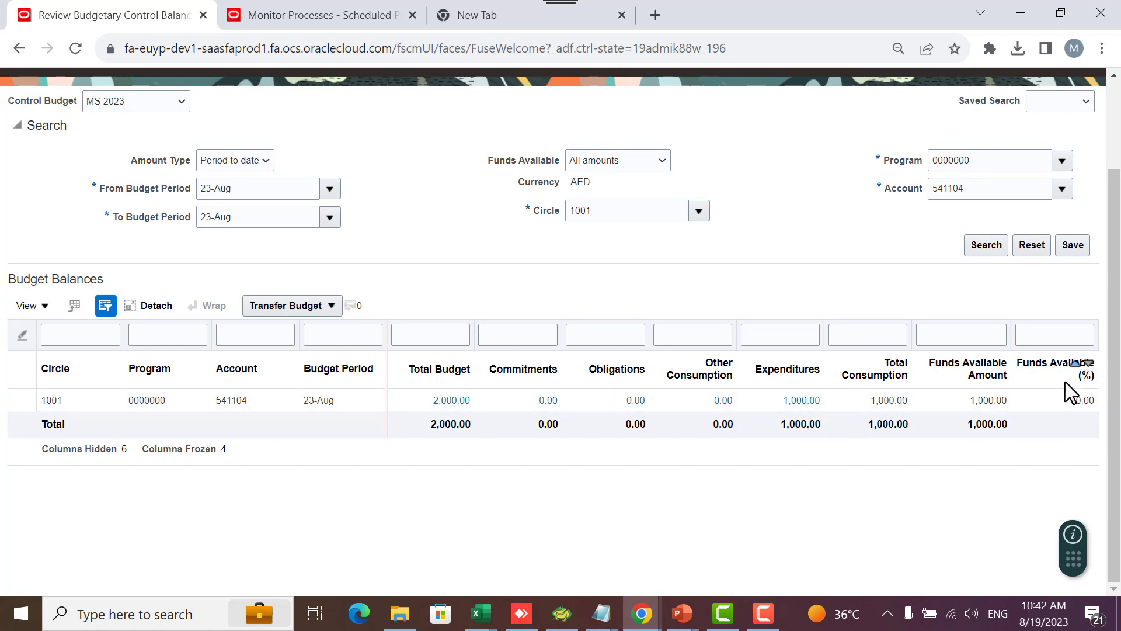
# Drill down from the August expenditures of account 541104 to the 1,000 AED reservation and review its invoice's lines and funds status
pyautogui.click(1097, 400)
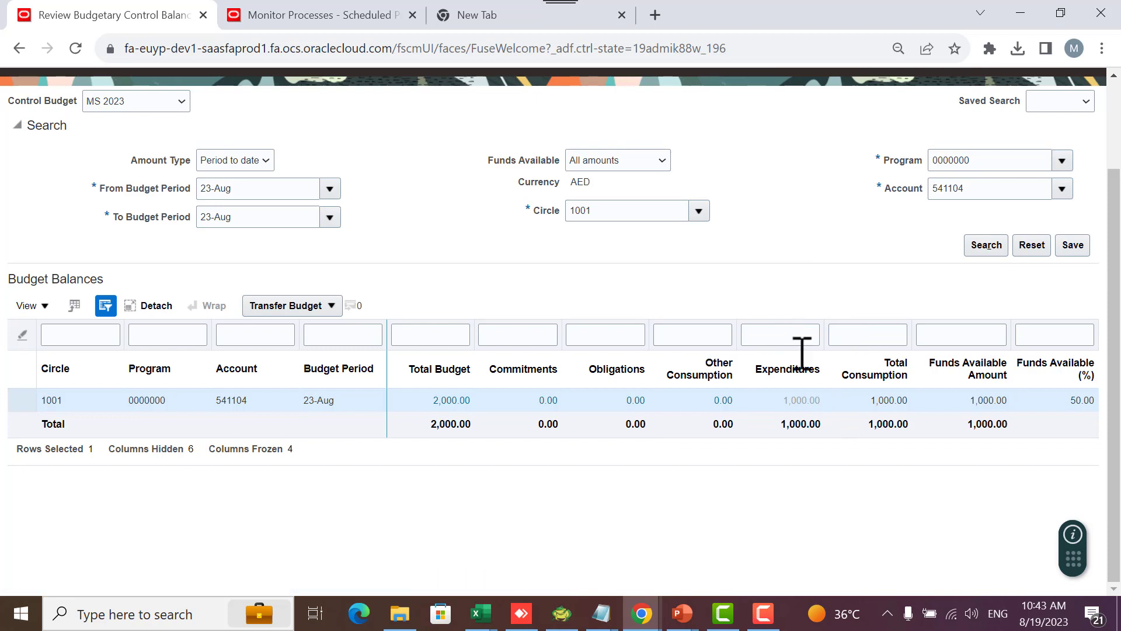
pyautogui.click(792, 400)
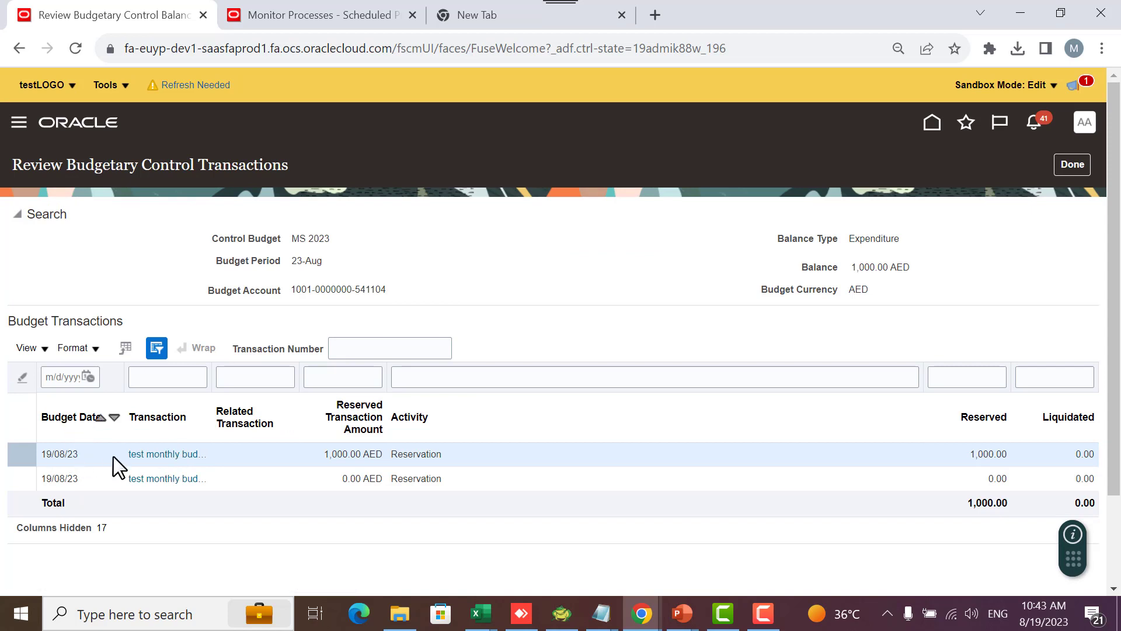
pyautogui.click(164, 455)
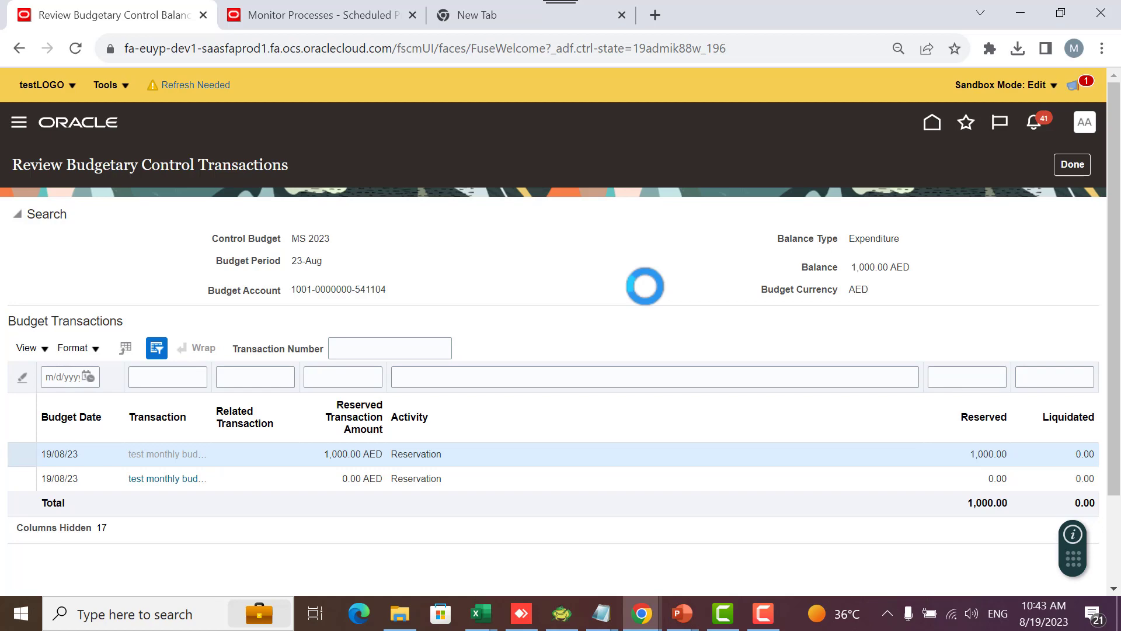
pyautogui.scroll(-3, 496, 395)
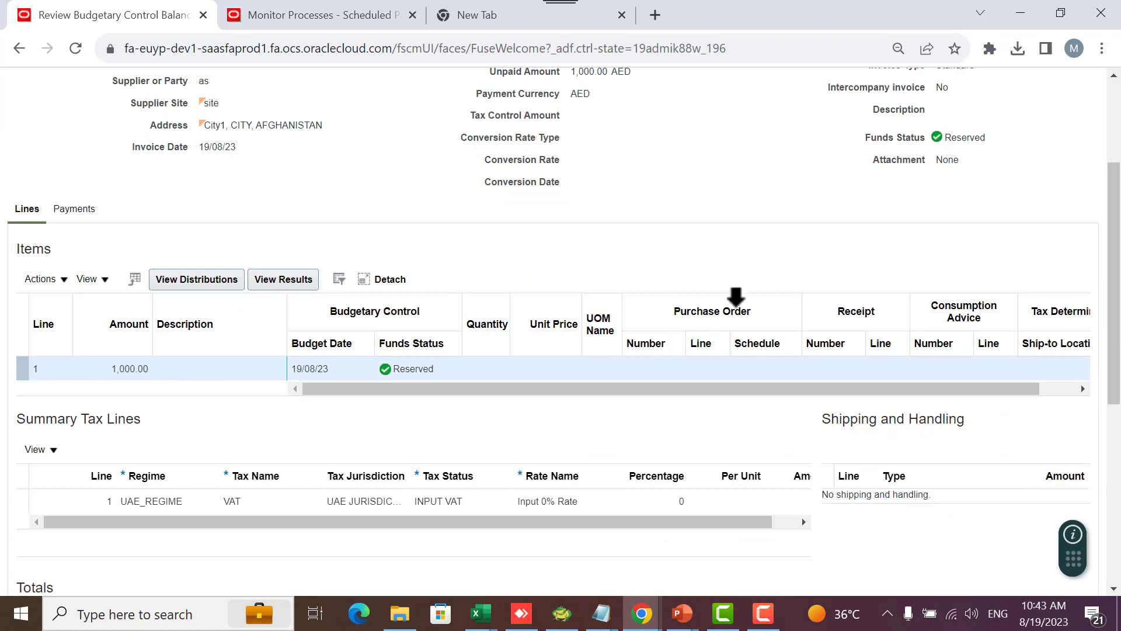
# Close the reviewed invoice, return to the home page and start creating a new Payables invoice
pyautogui.scroll(3, 737, 282)
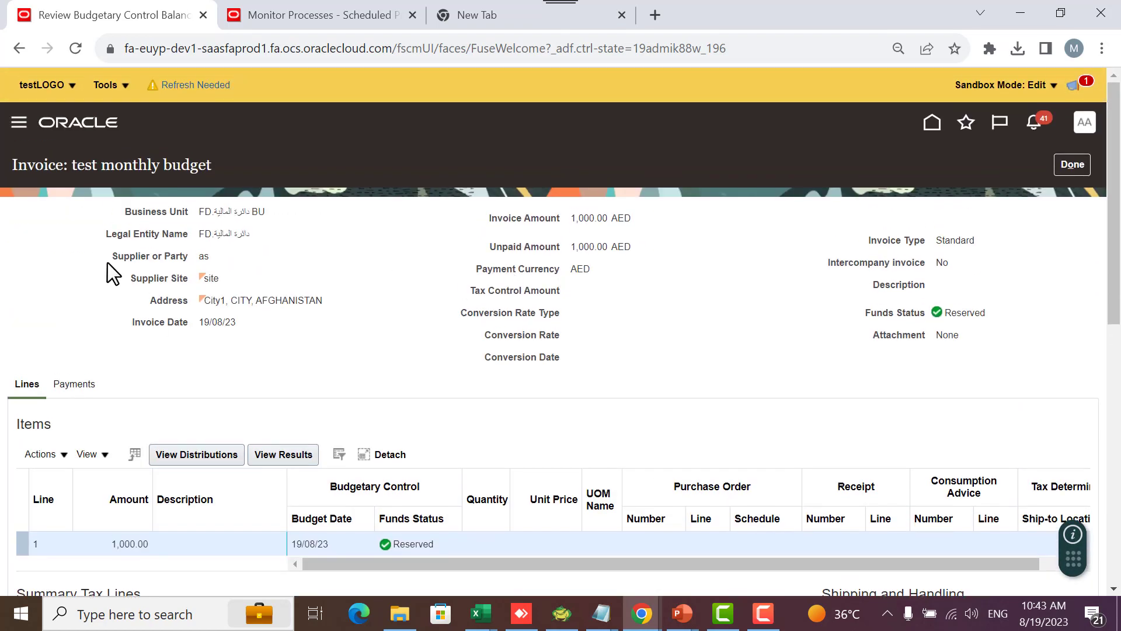
pyautogui.click(1084, 161)
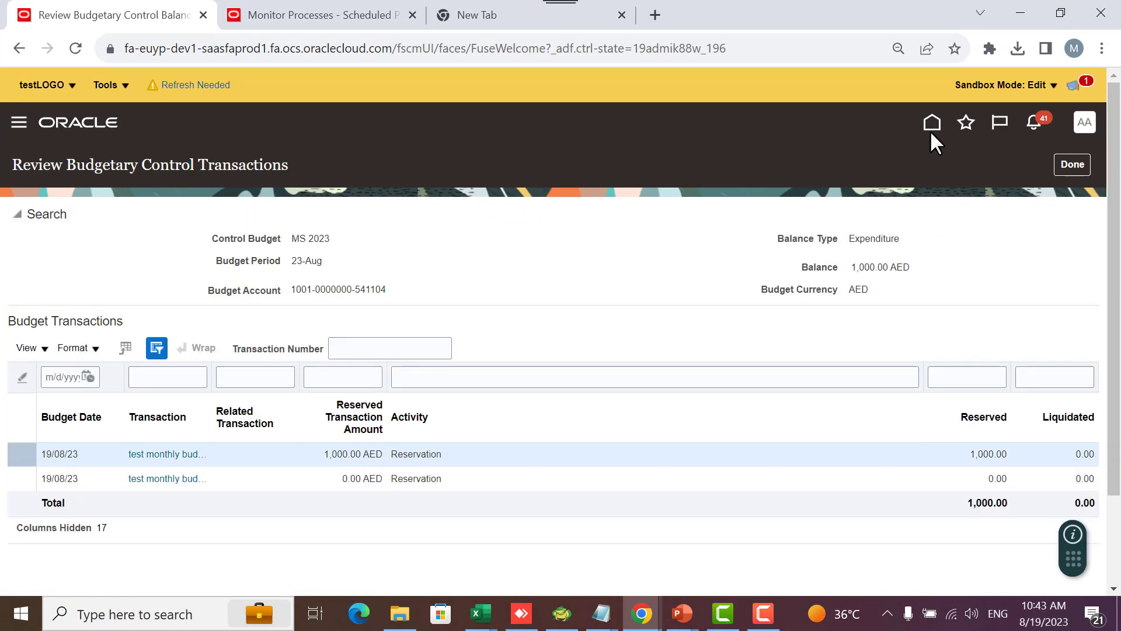
pyautogui.click(932, 128)
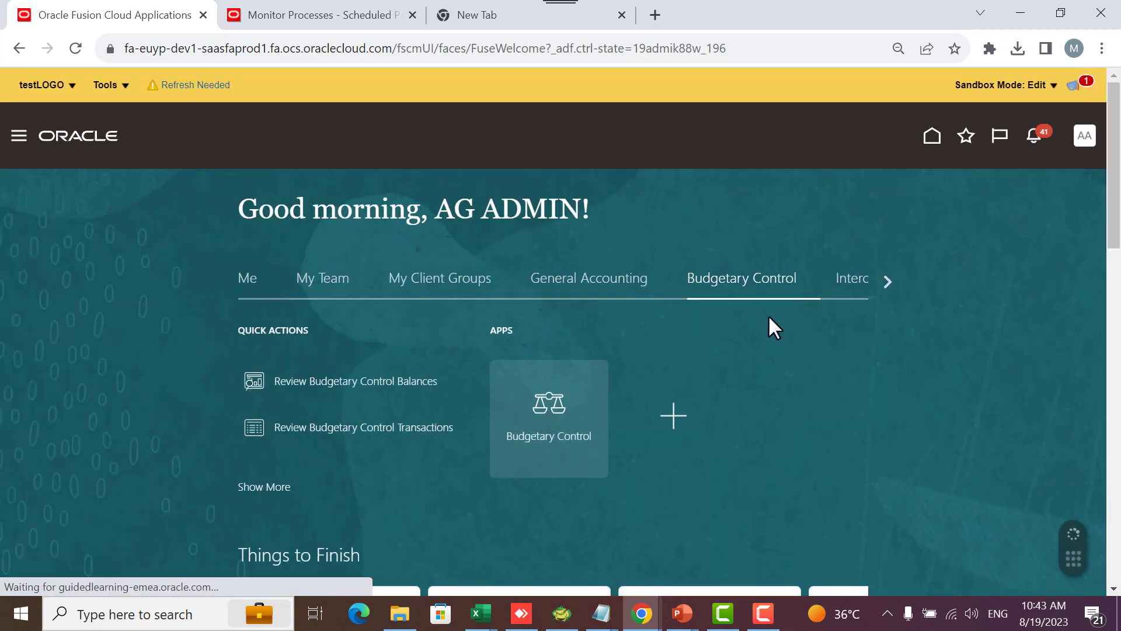
pyautogui.click(888, 282)
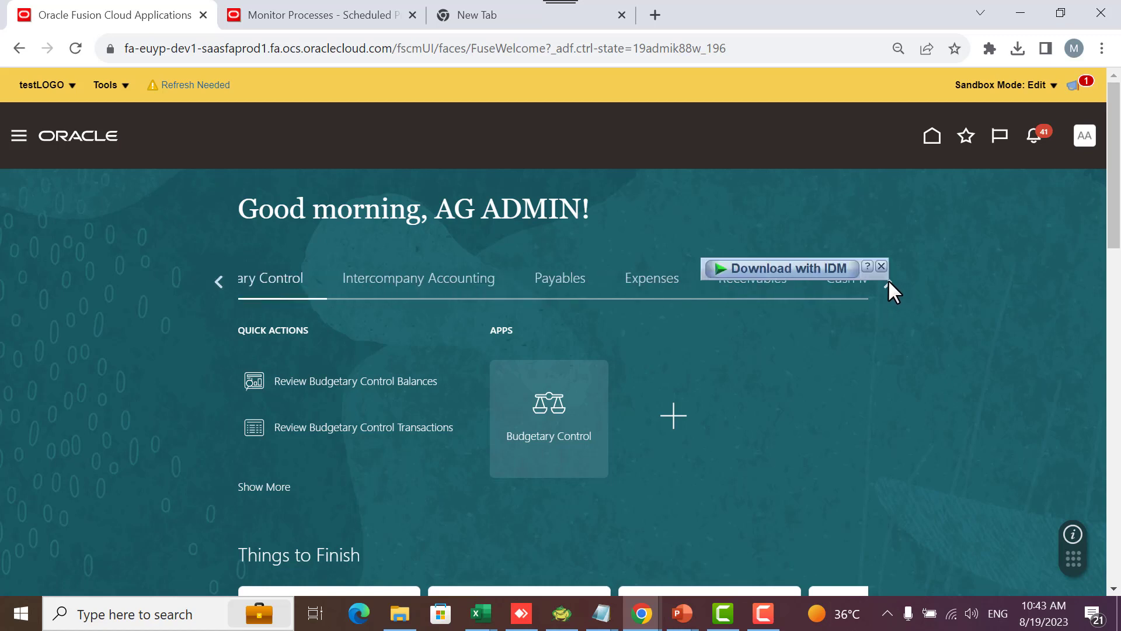
pyautogui.click(887, 281)
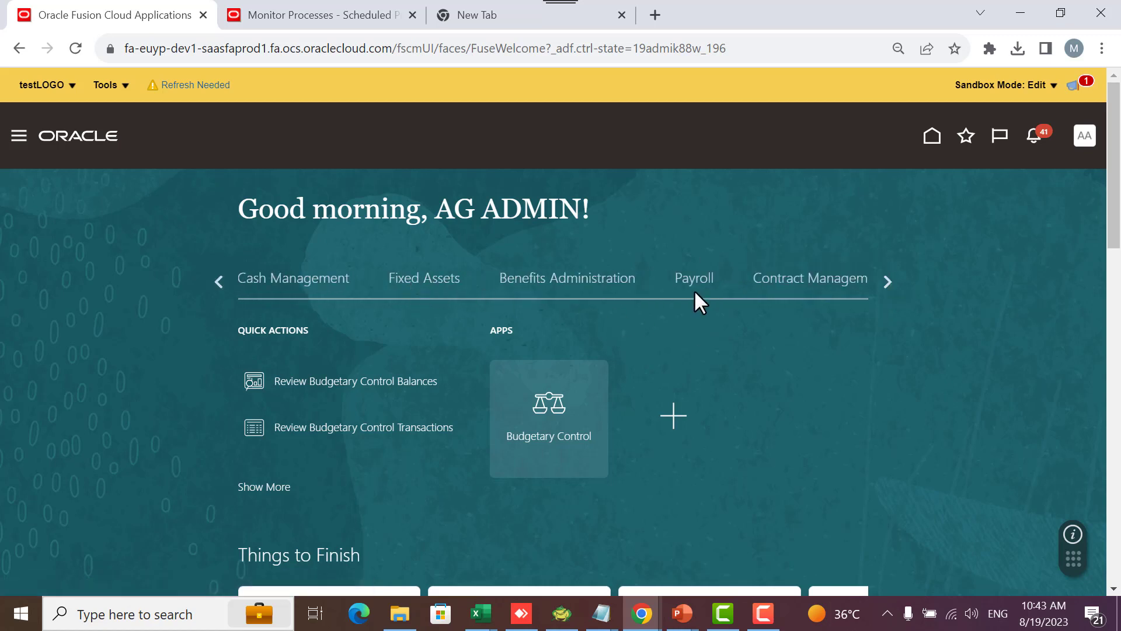
pyautogui.click(224, 280)
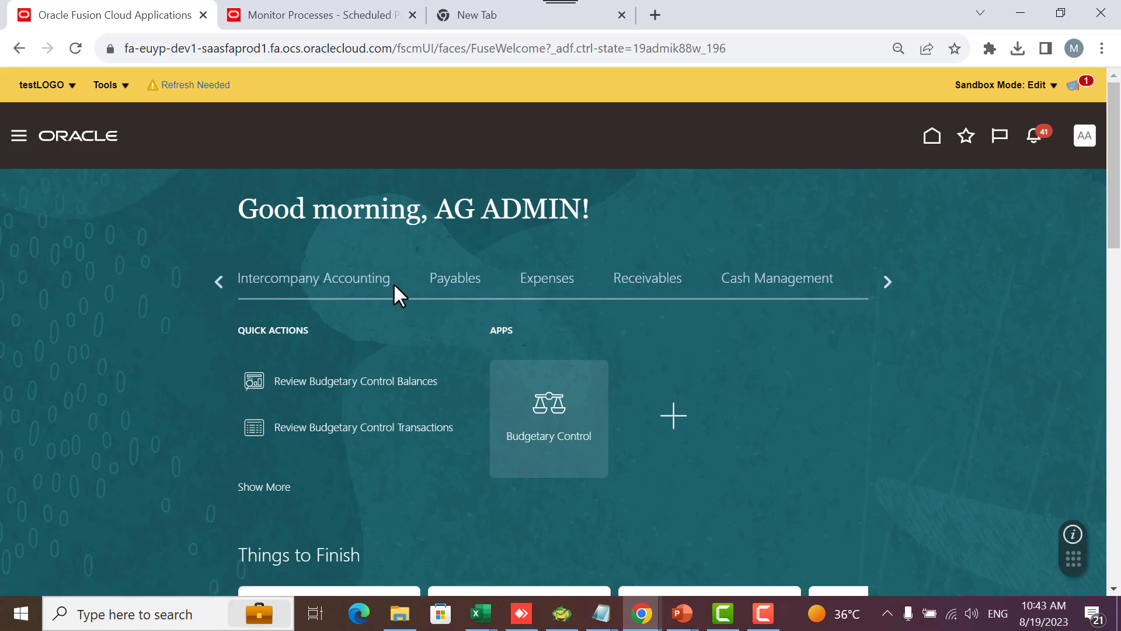
pyautogui.click(435, 287)
pyautogui.click(319, 382)
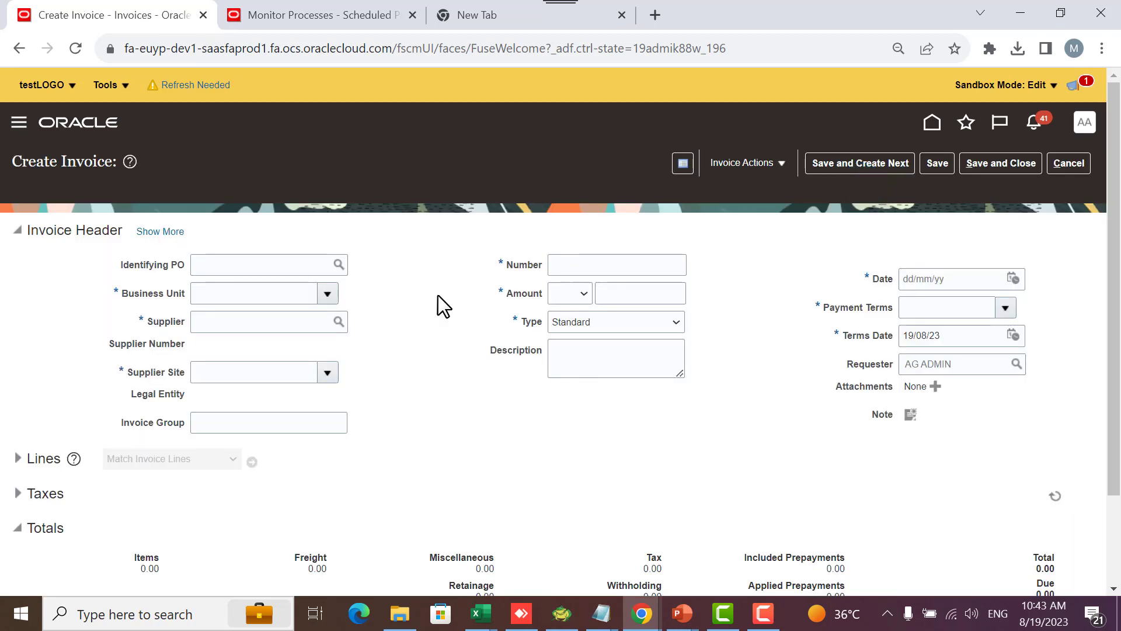
# Set the invoice's business unit to FD دائرة المالية BU and the supplier to as
pyautogui.click(326, 296)
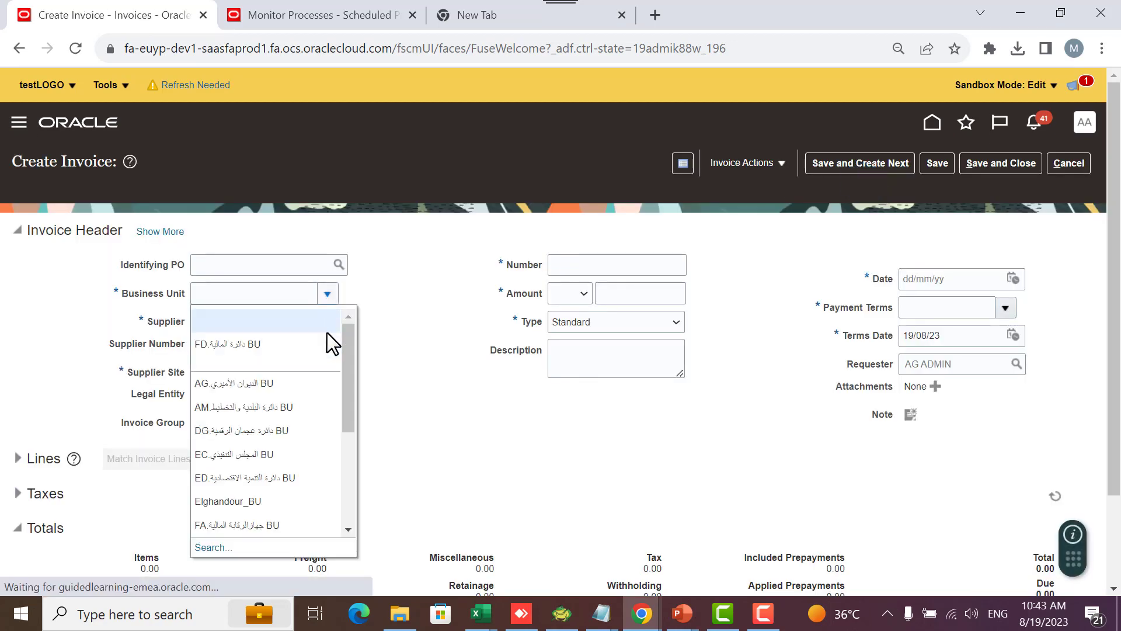
pyautogui.click(257, 347)
pyautogui.click(319, 321)
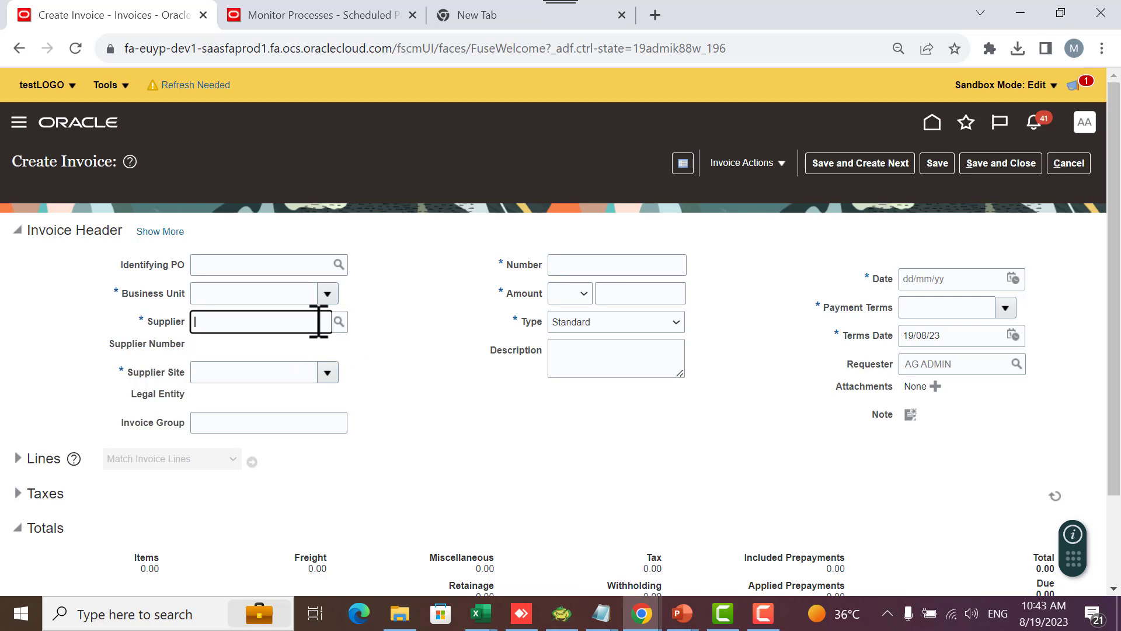
pyautogui.write('as')
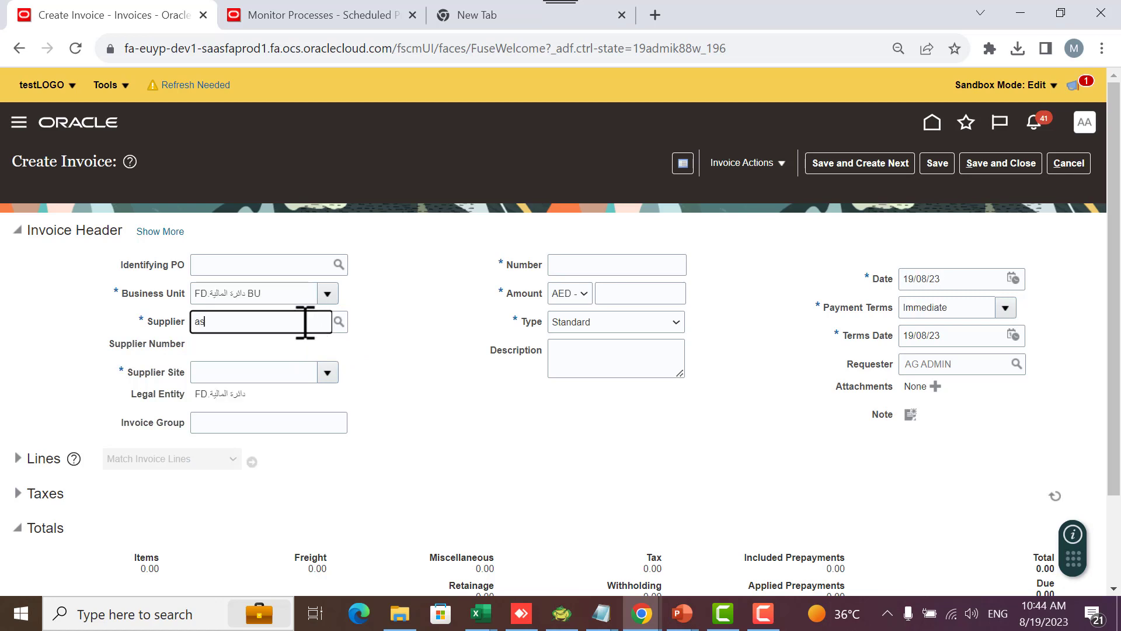
pyautogui.press('Tab')
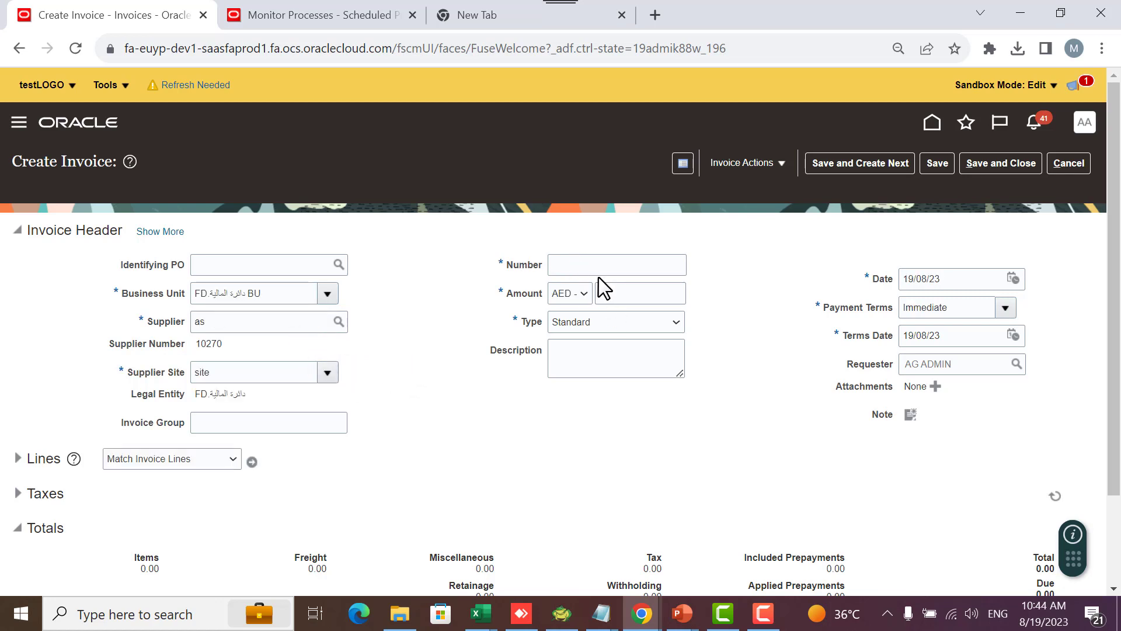
# Enter yearly budget as the invoice number and 3,000 AED as the invoice amount
pyautogui.click(600, 269)
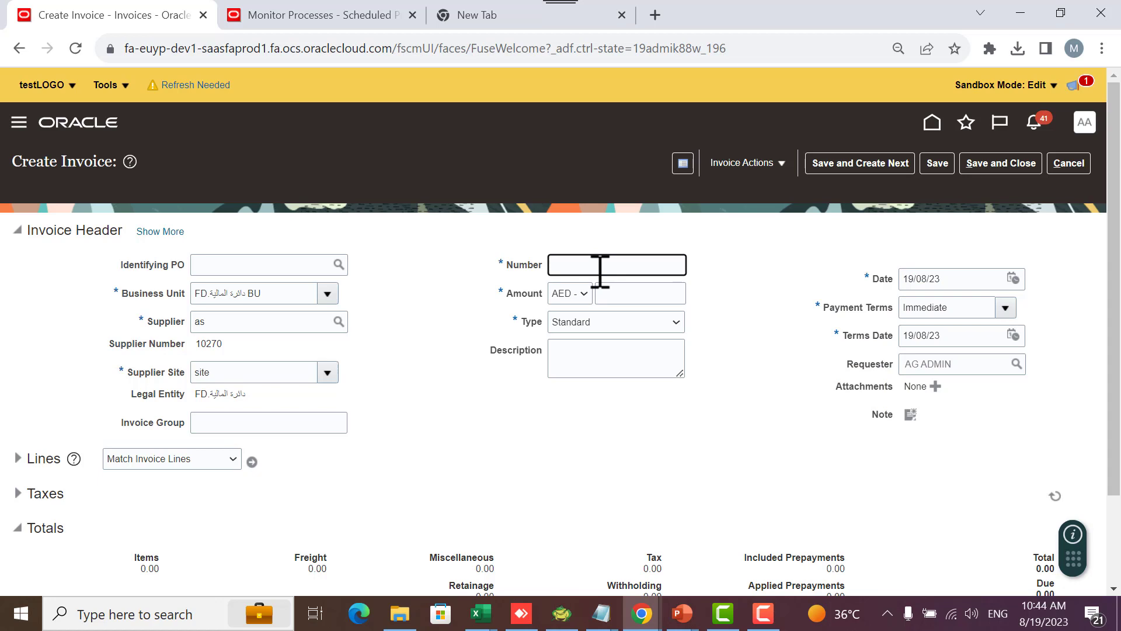
pyautogui.write('yearly budget')
pyautogui.press('Tab')
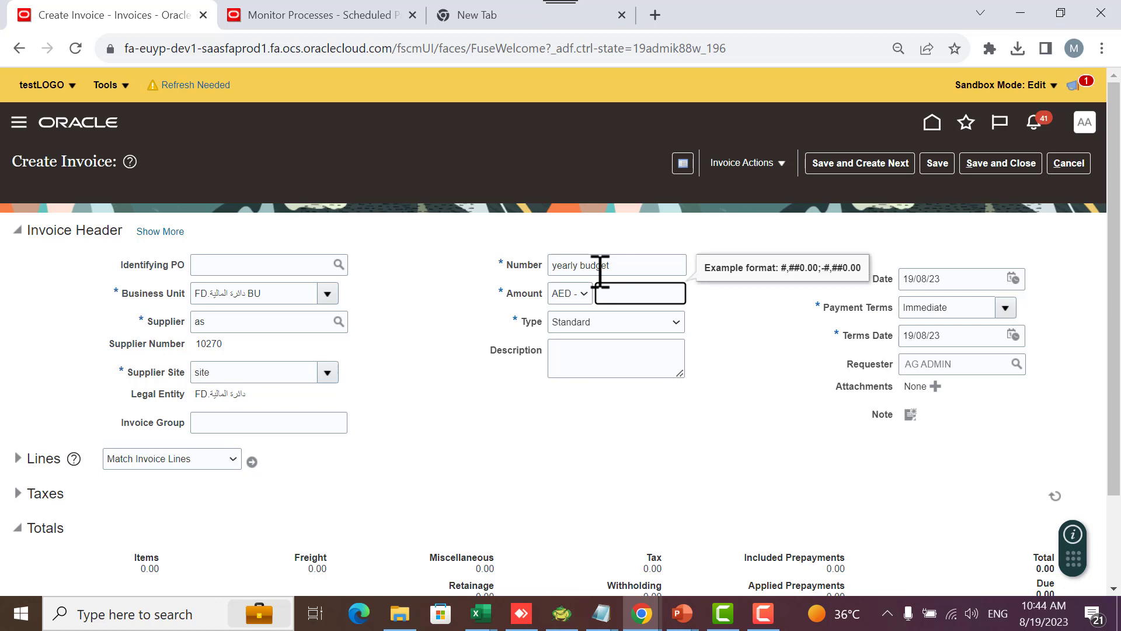
pyautogui.write('3000')
pyautogui.press('Tab')
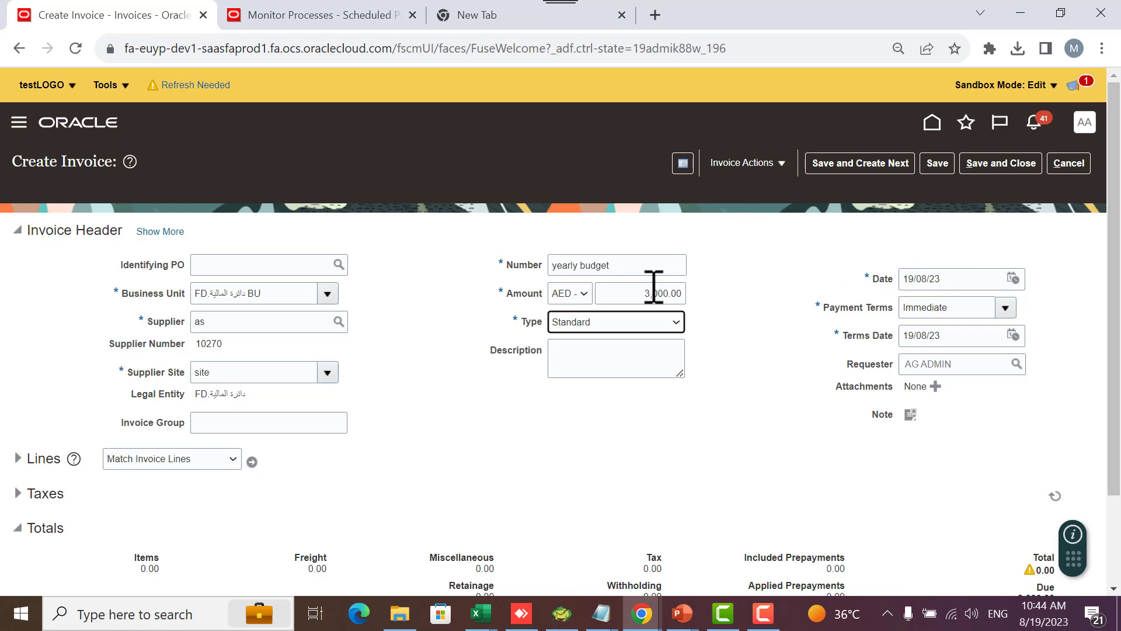
# Switch to the untitled Notepad note to check the planned account and invoice amounts, then return to the invoice
pyautogui.moveTo(605, 616)
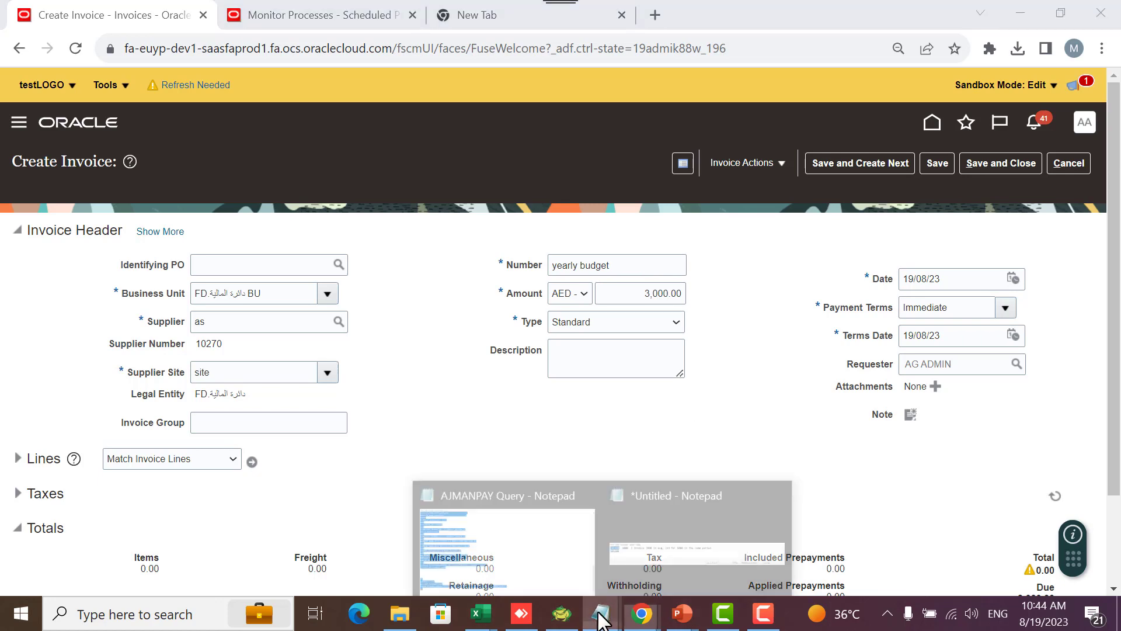
pyautogui.click(675, 534)
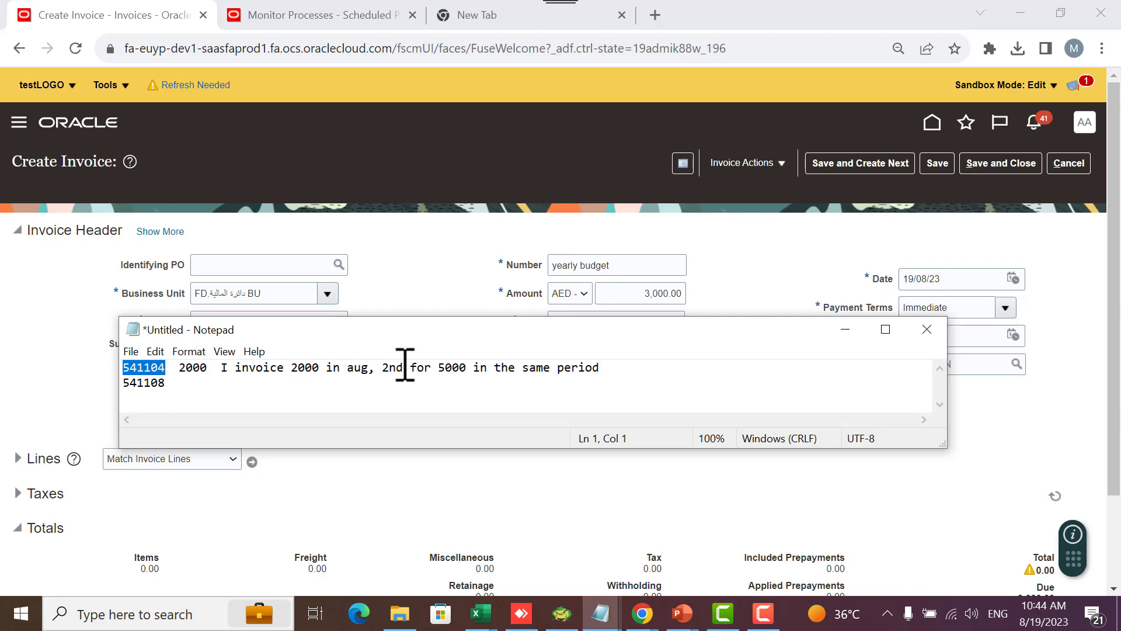
pyautogui.click(844, 331)
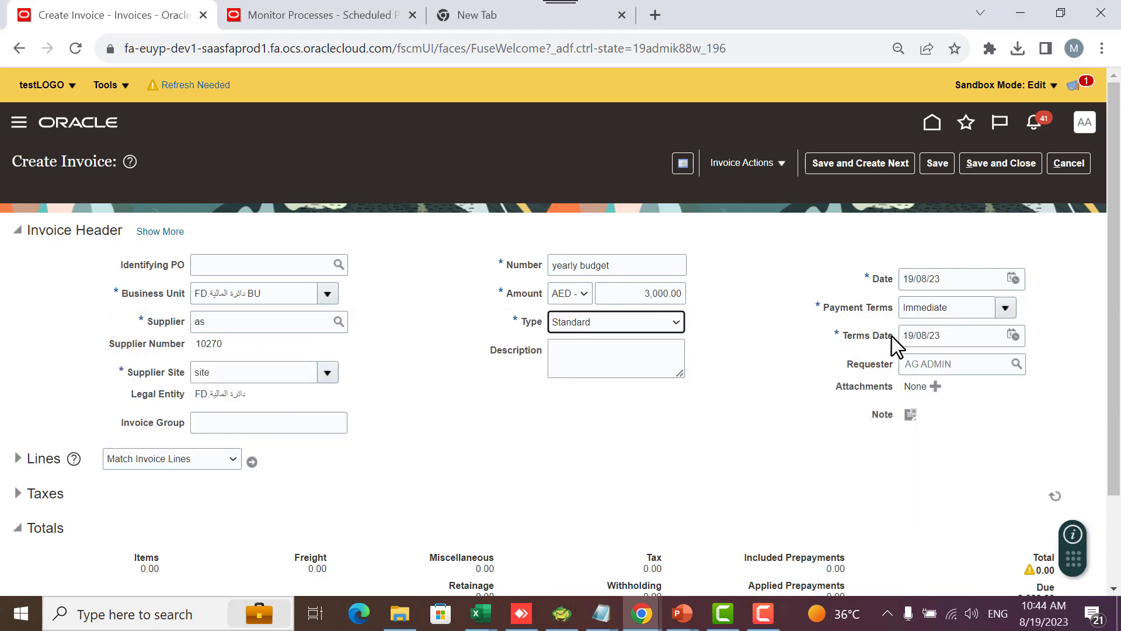
# Expand the invoice lines and set the amount of line 1 to 3,000
pyautogui.scroll(-3, 759, 344)
pyautogui.click(24, 345)
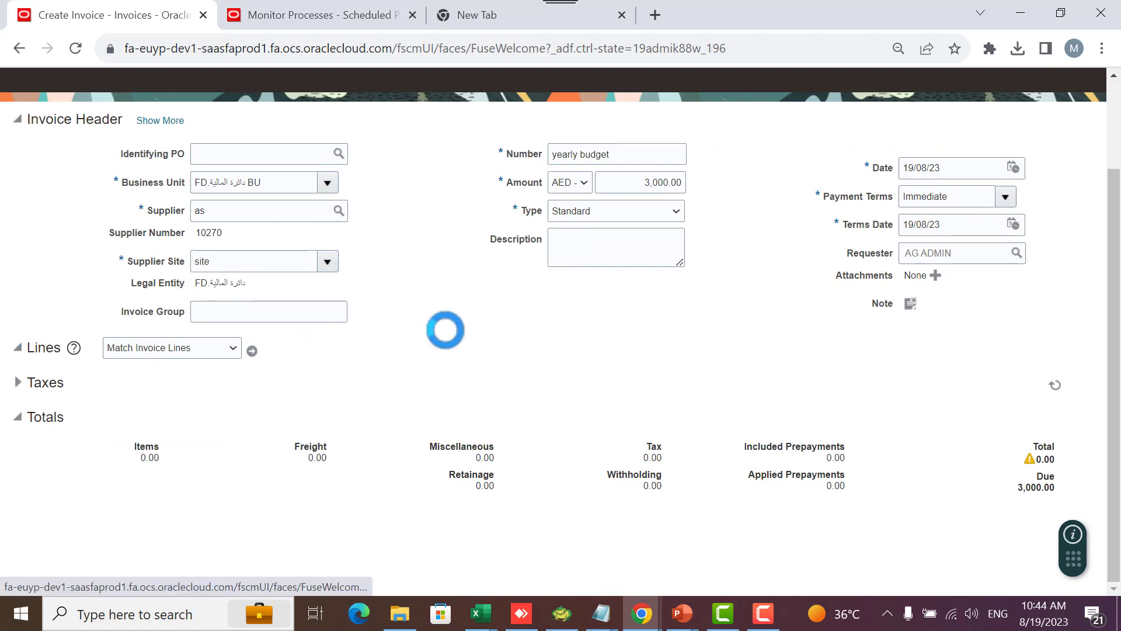
pyautogui.click(233, 498)
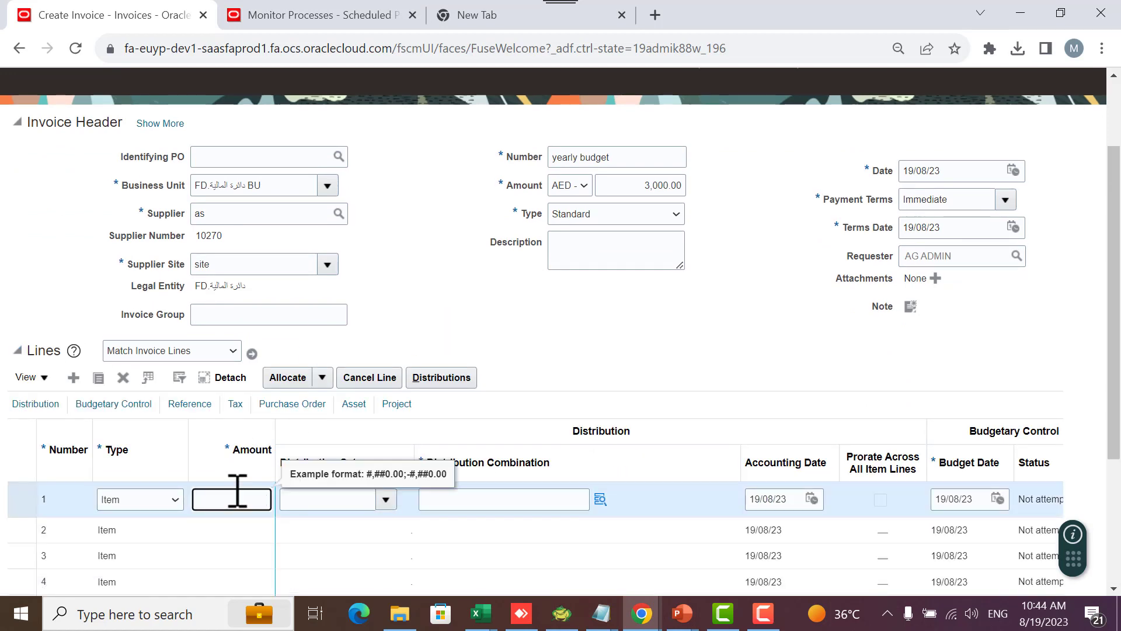
pyautogui.write('3000')
pyautogui.press('Tab')
pyautogui.press('Tab')
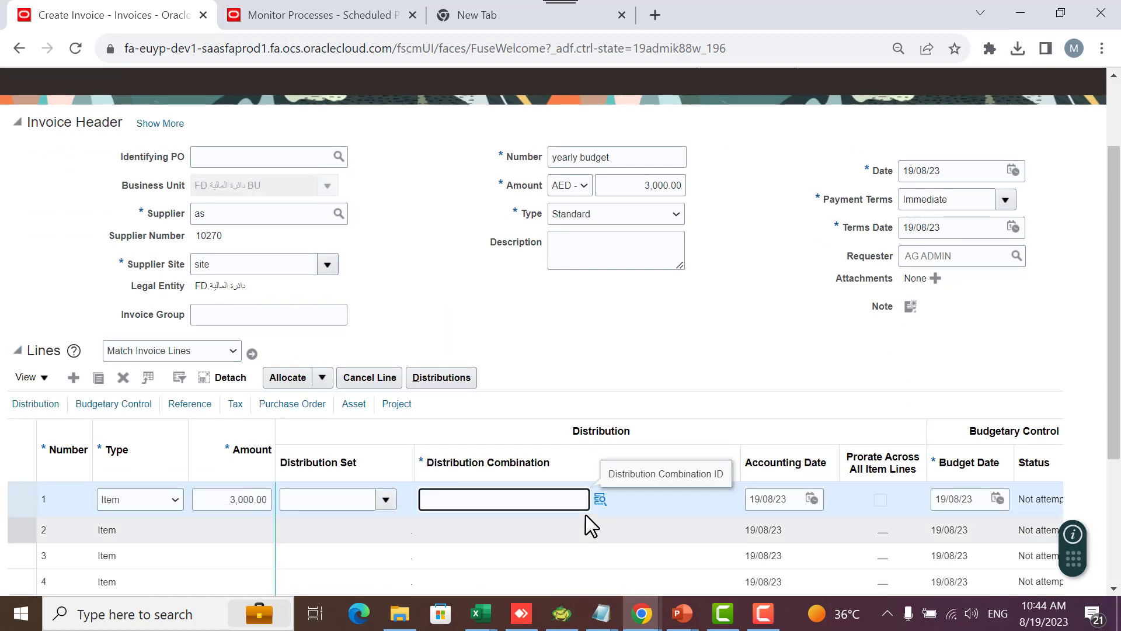
# Set line 1's distribution combination to Circle 1001, Program 0000000, Unit 000000, Account 541104 and Intercompany 0000
pyautogui.click(600, 499)
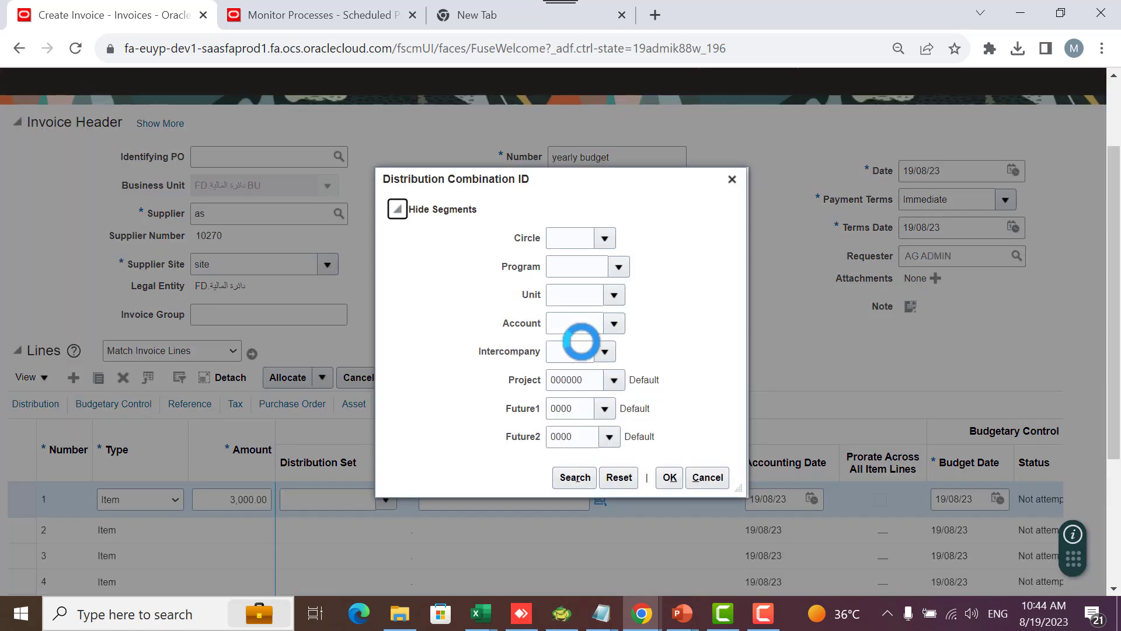
pyautogui.click(609, 239)
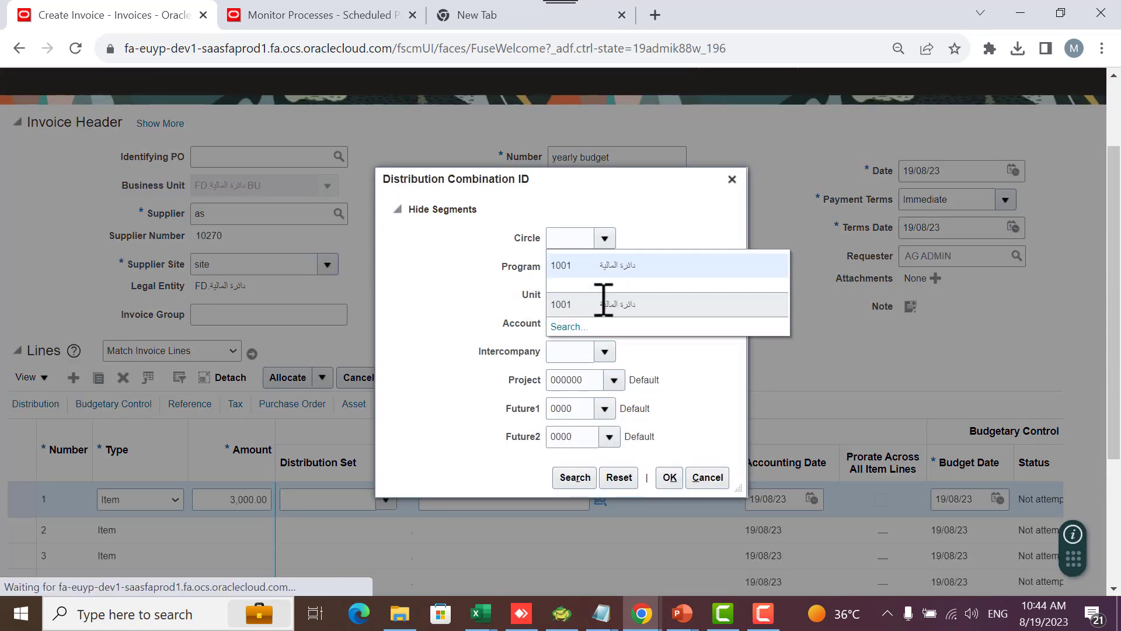
pyautogui.click(610, 270)
pyautogui.click(619, 268)
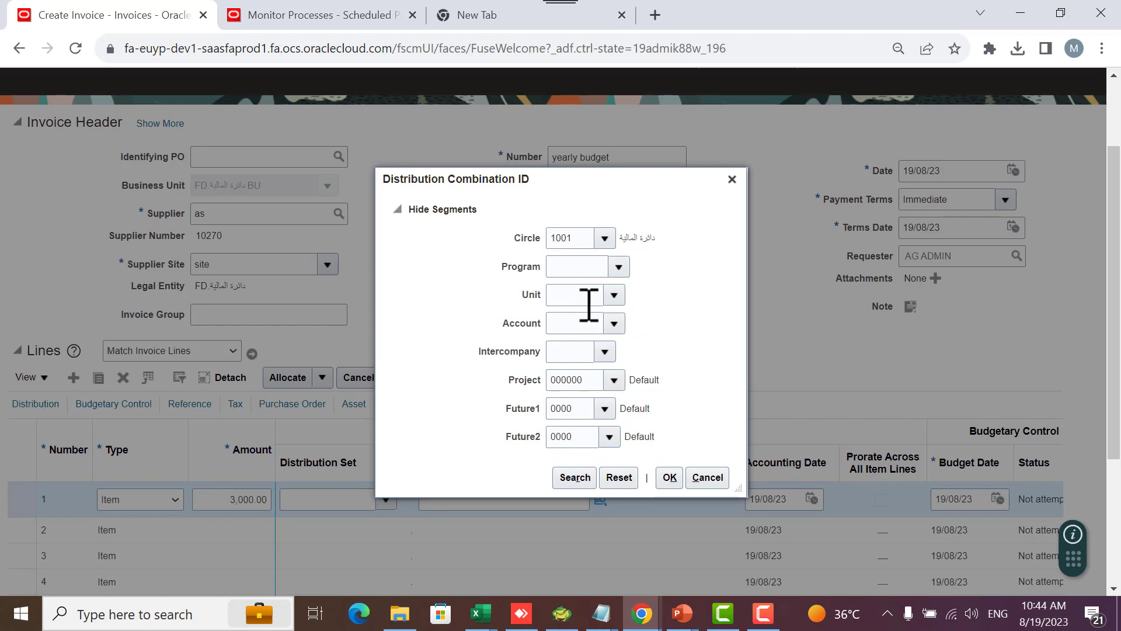
pyautogui.click(615, 296)
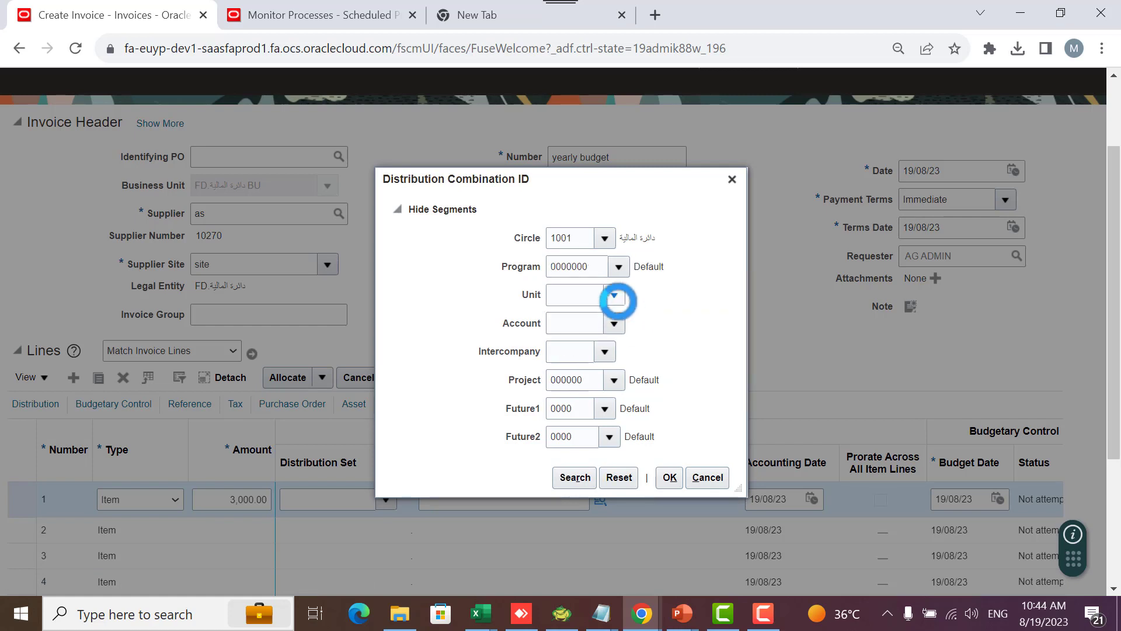
pyautogui.click(604, 334)
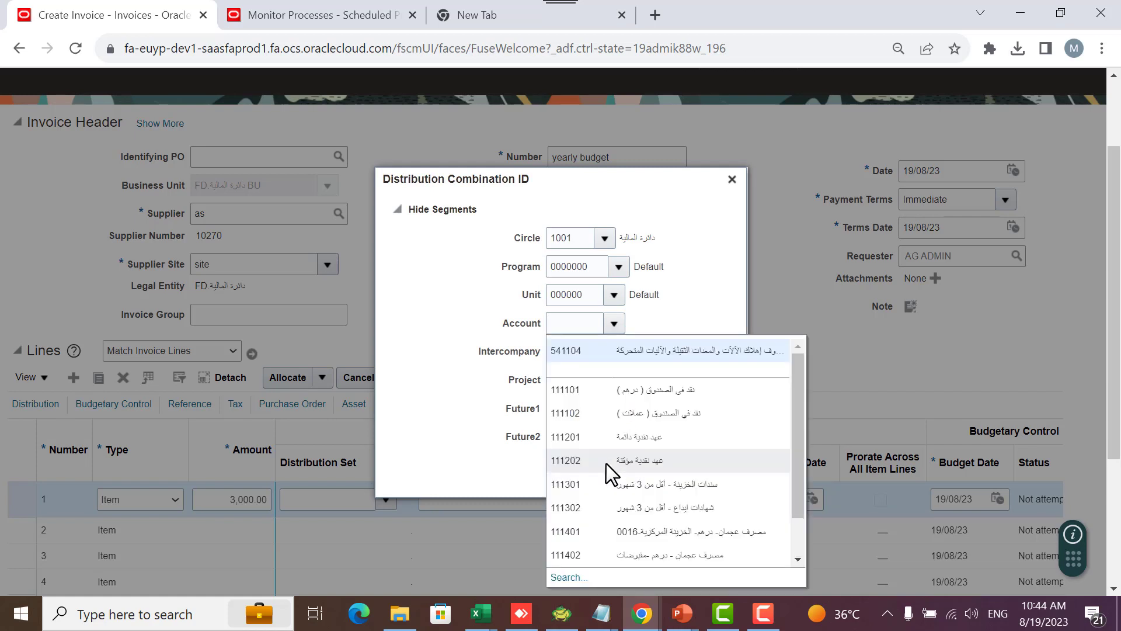
pyautogui.click(604, 353)
pyautogui.click(606, 355)
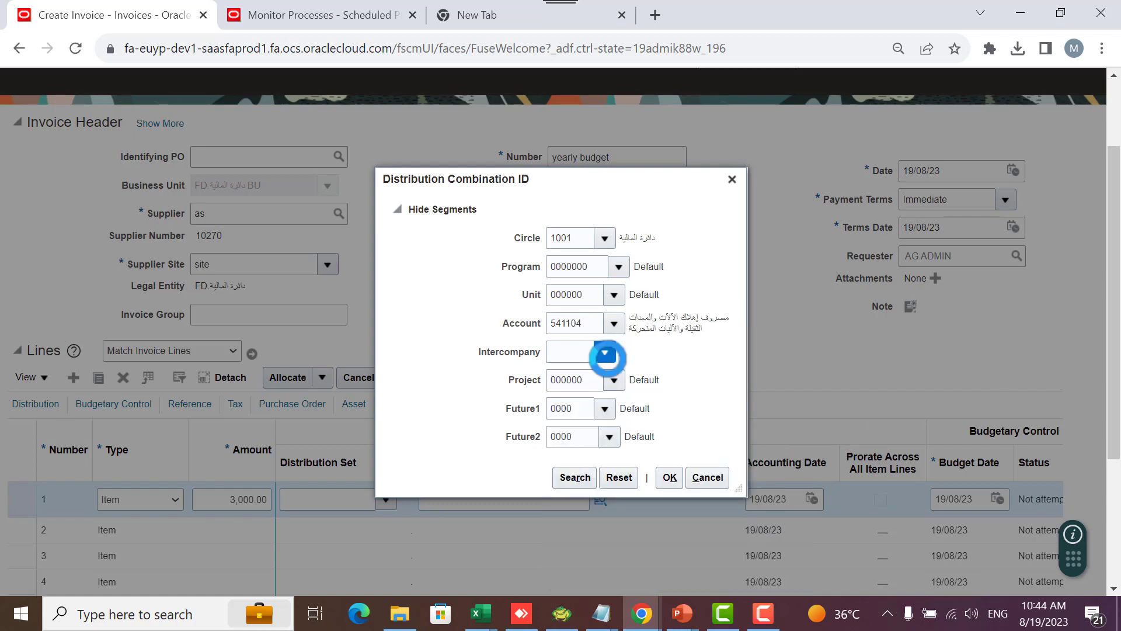
pyautogui.click(589, 107)
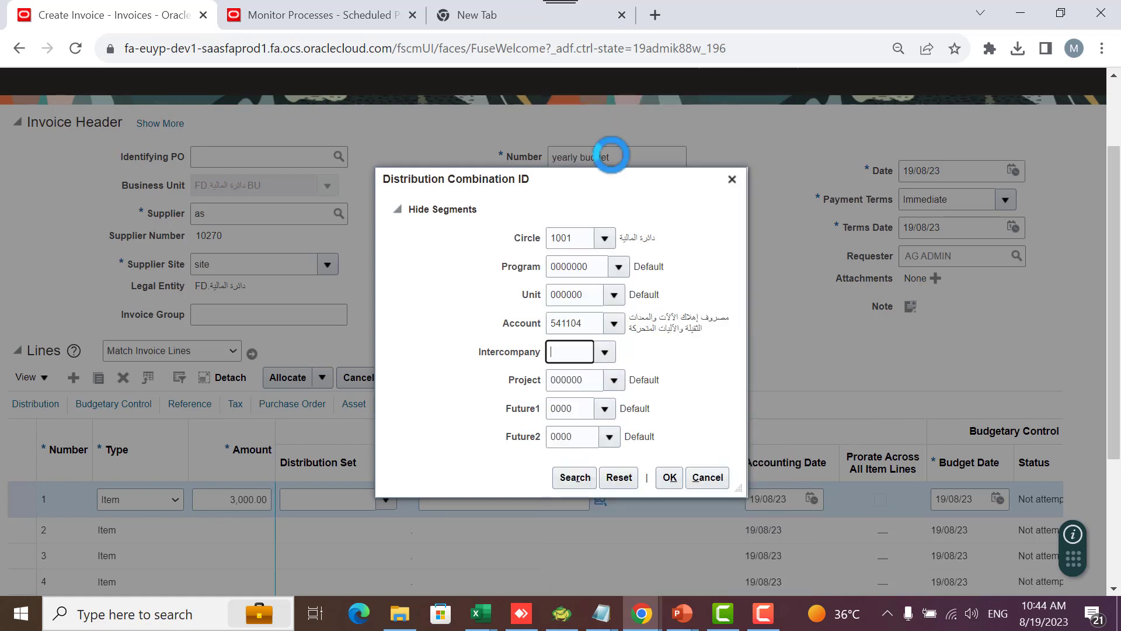
pyautogui.click(669, 477)
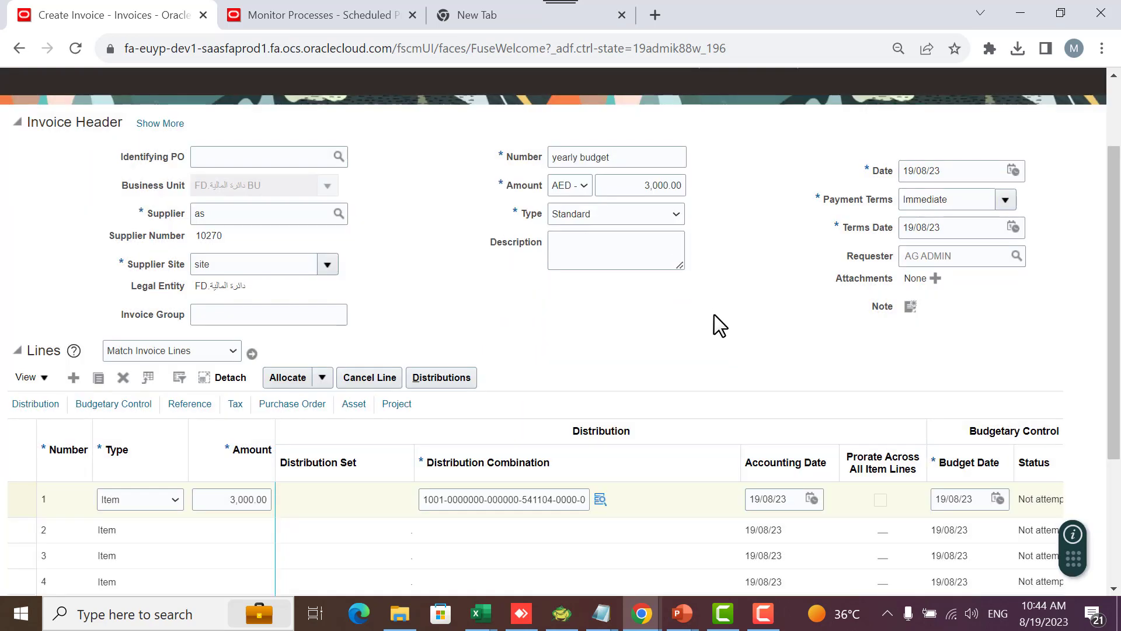
# Choose a tax classification for invoice line 1 and check its remaining line fields
pyautogui.scroll(-3, 584, 505)
pyautogui.moveTo(433, 460); pyautogui.dragTo(679, 449)
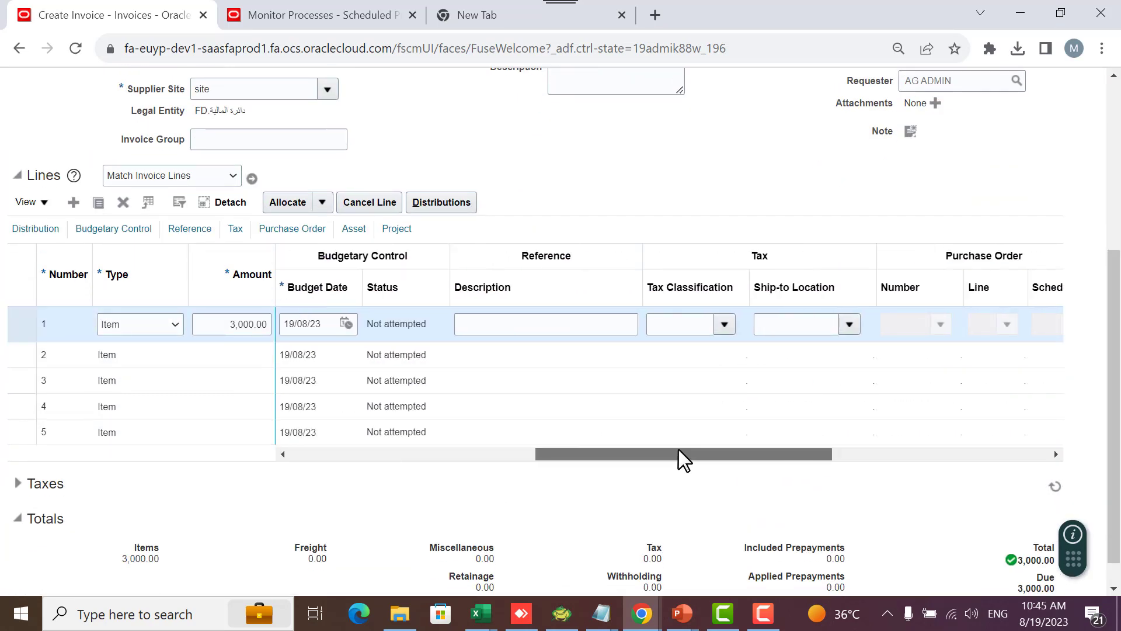
pyautogui.click(724, 325)
pyautogui.click(713, 380)
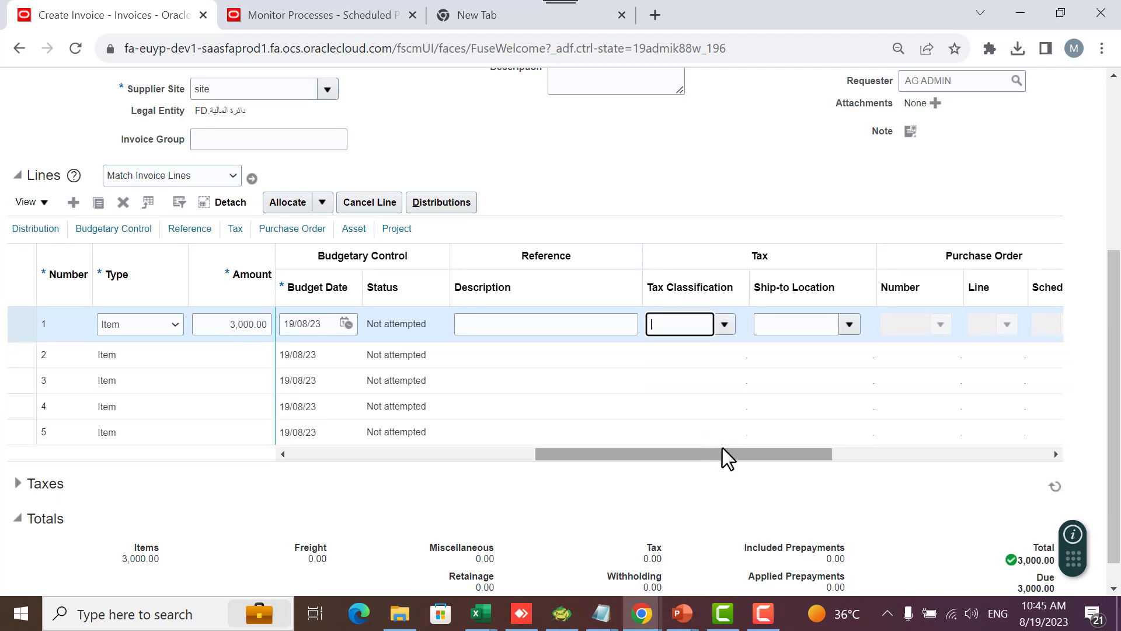
pyautogui.moveTo(722, 457); pyautogui.dragTo(856, 455)
# Save the yearly budget invoice and validate it, acknowledging the voucher number messages
pyautogui.scroll(5, 856, 455)
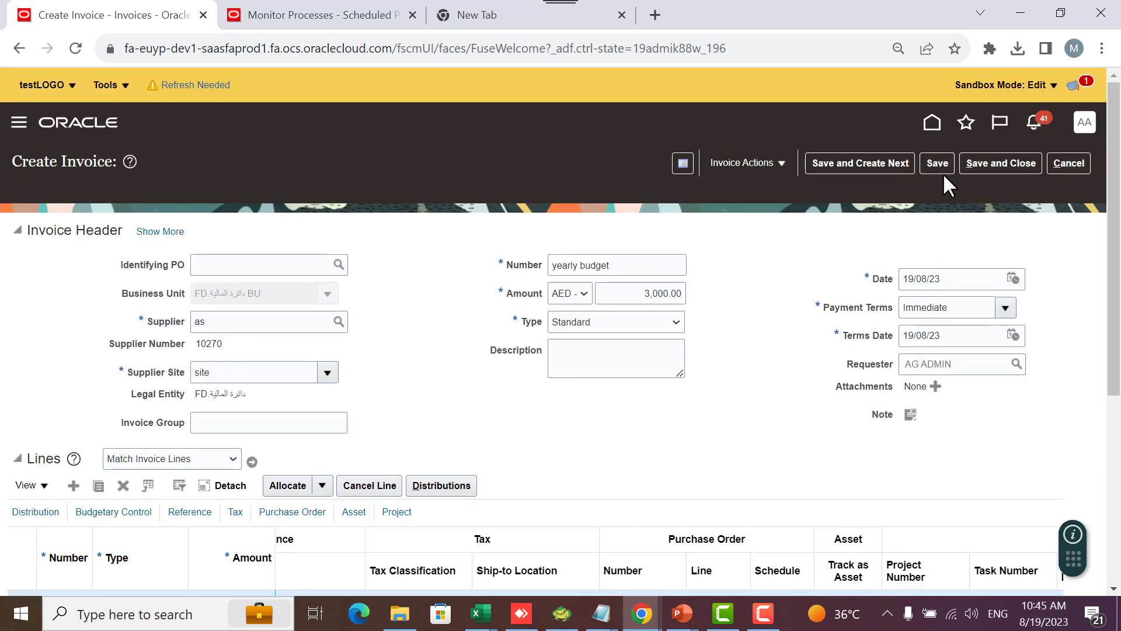
pyautogui.click(939, 169)
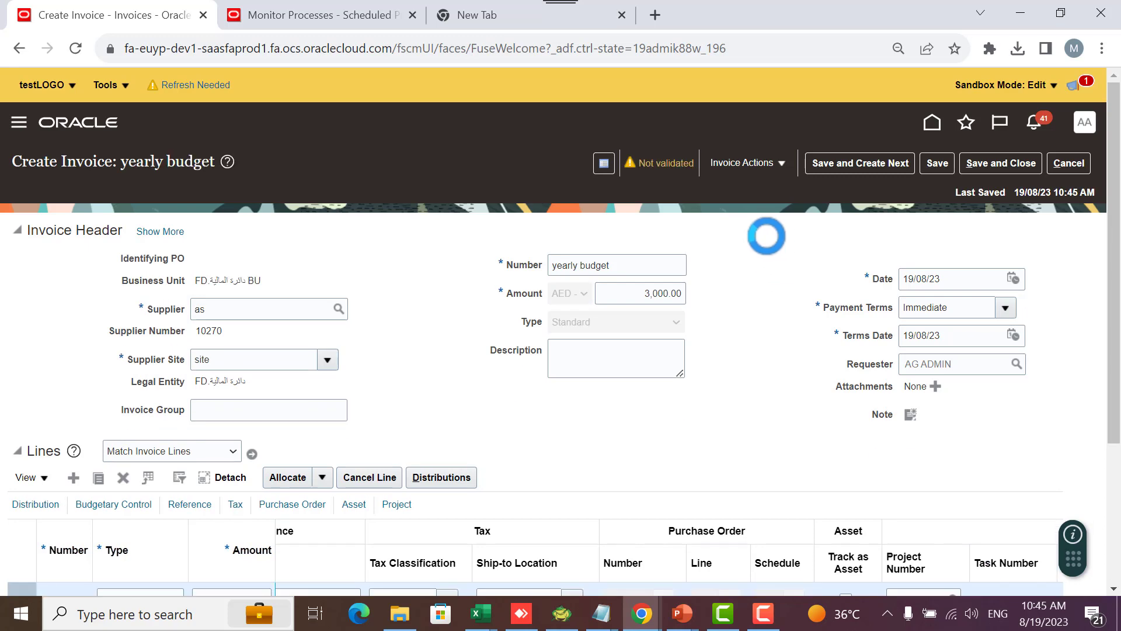
pyautogui.click(737, 166)
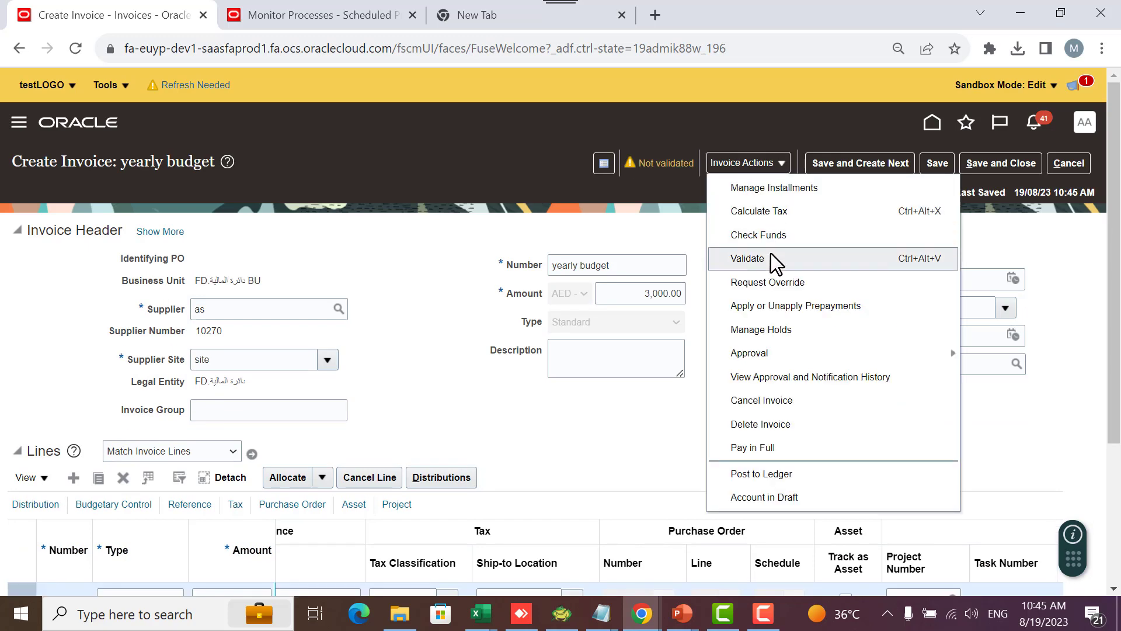
pyautogui.click(747, 258)
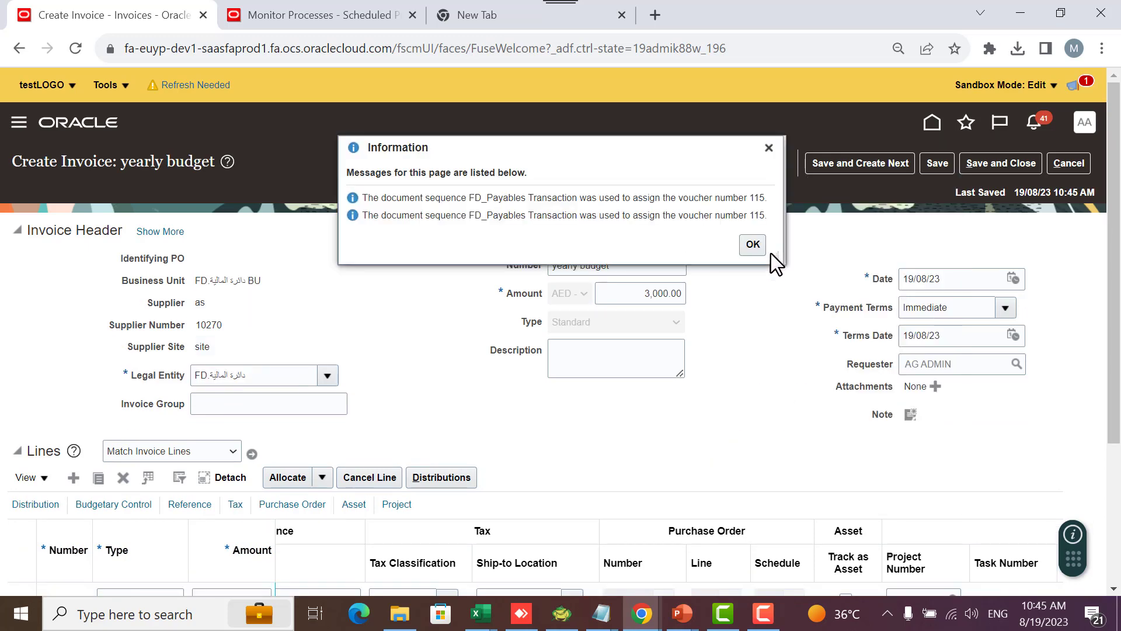
pyautogui.click(752, 245)
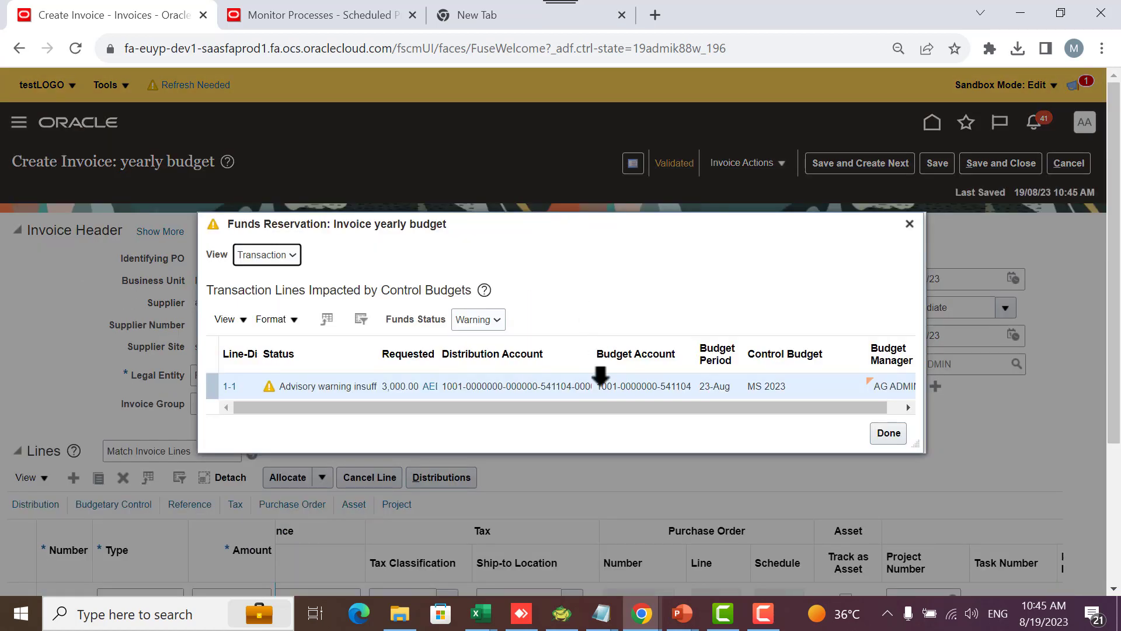
# Widen the Status column of the funds reservation results, review the impacted control budgets in the Budget view, and close the results
pyautogui.moveTo(643, 413); pyautogui.dragTo(360, 395)
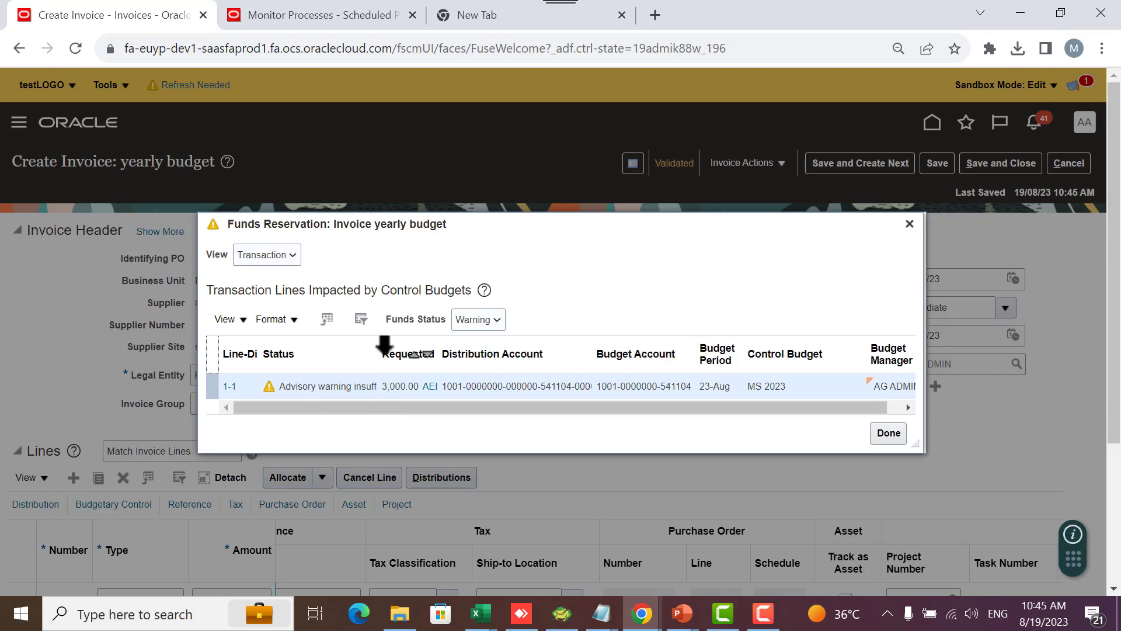
pyautogui.moveTo(378, 344); pyautogui.dragTo(460, 346)
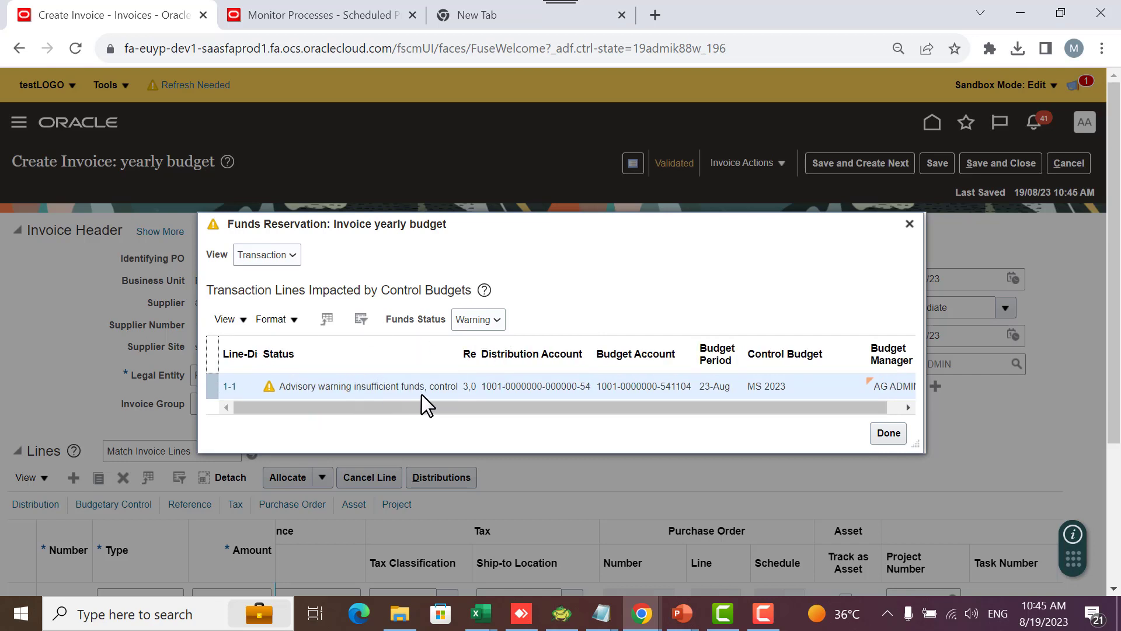
pyautogui.click(278, 262)
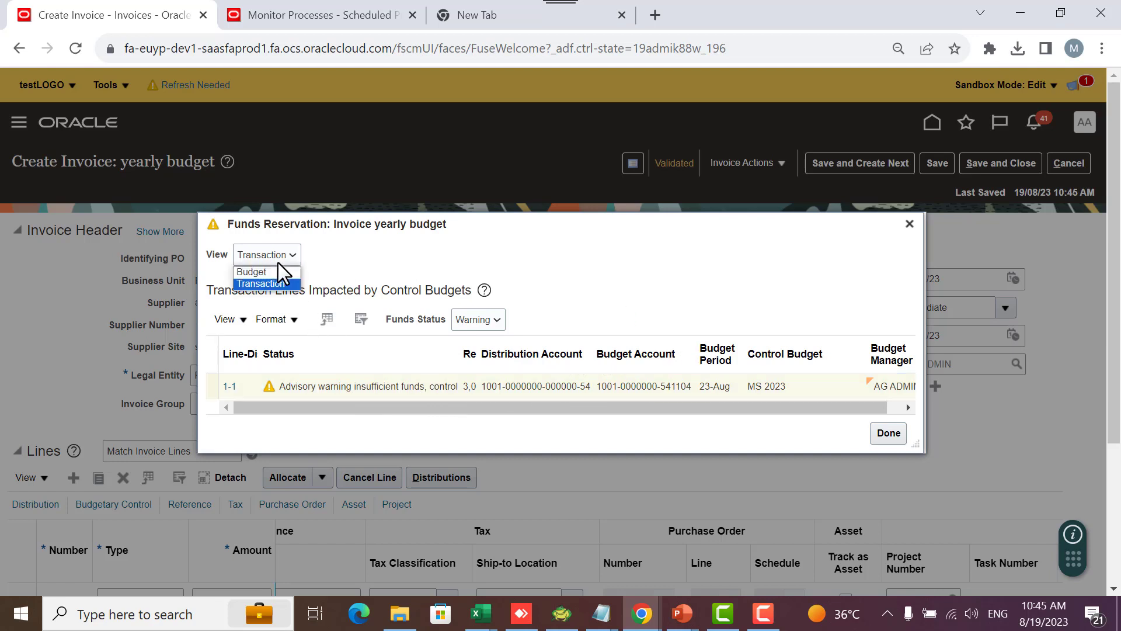
pyautogui.click(268, 272)
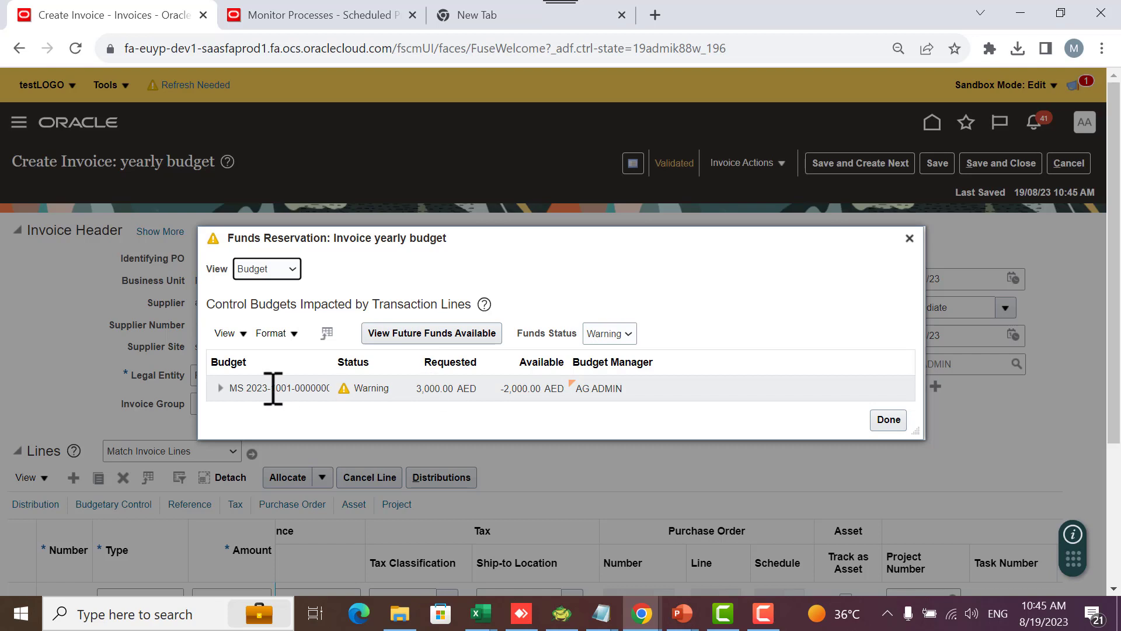
pyautogui.moveTo(383, 388)
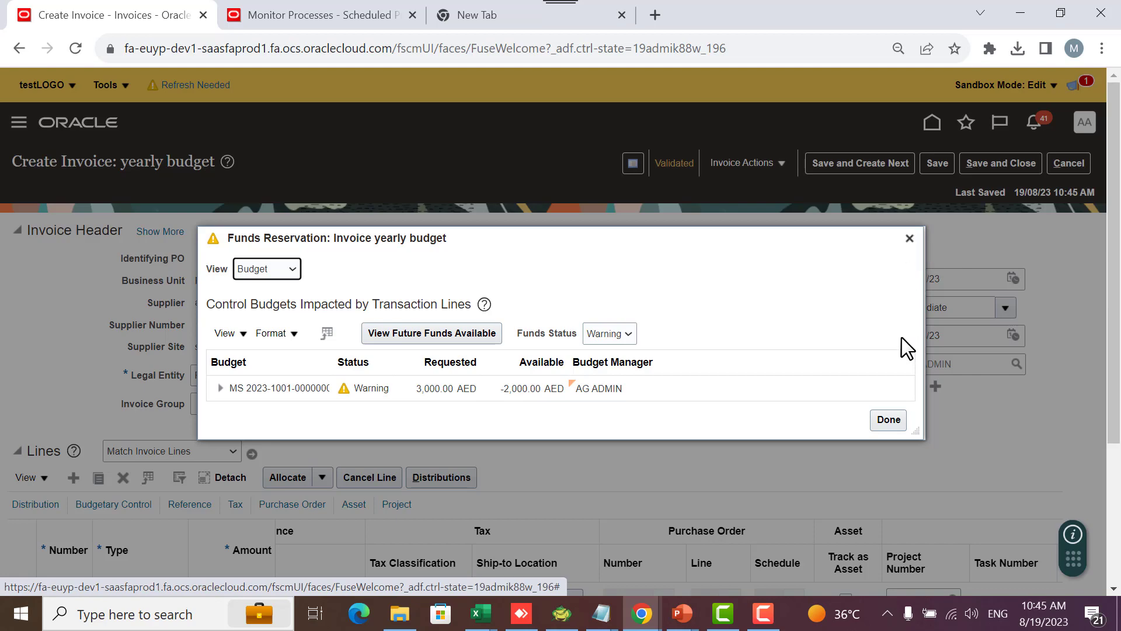
pyautogui.click(892, 418)
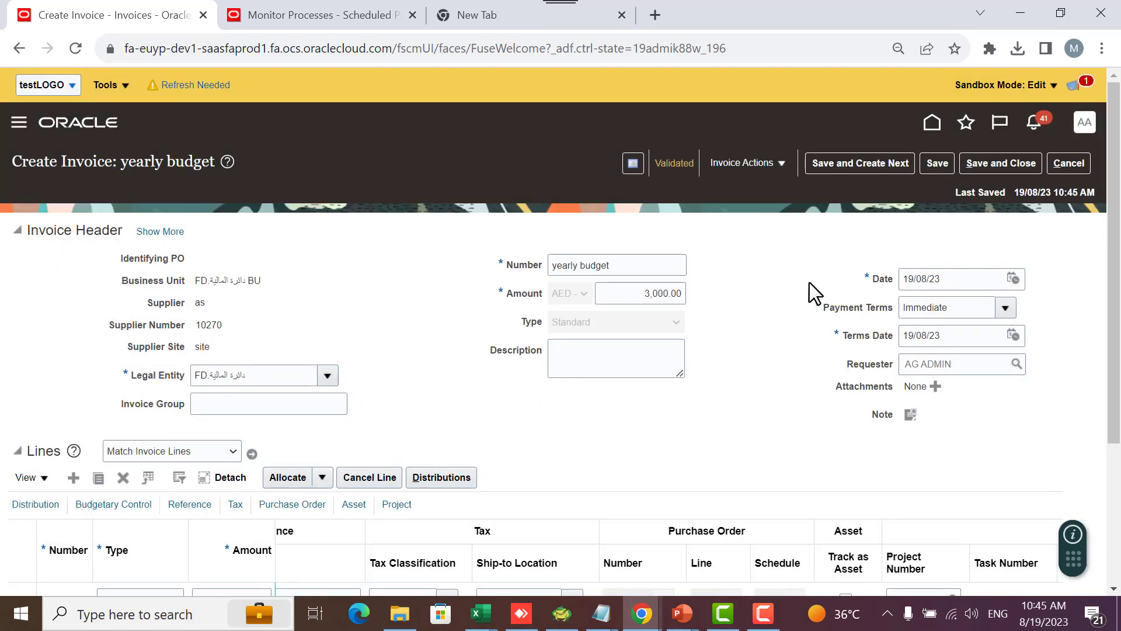
# Leave the invoice for the home page, discarding unsaved changes, and open Budgetary Control Balances under Budgetary Control
pyautogui.click(932, 125)
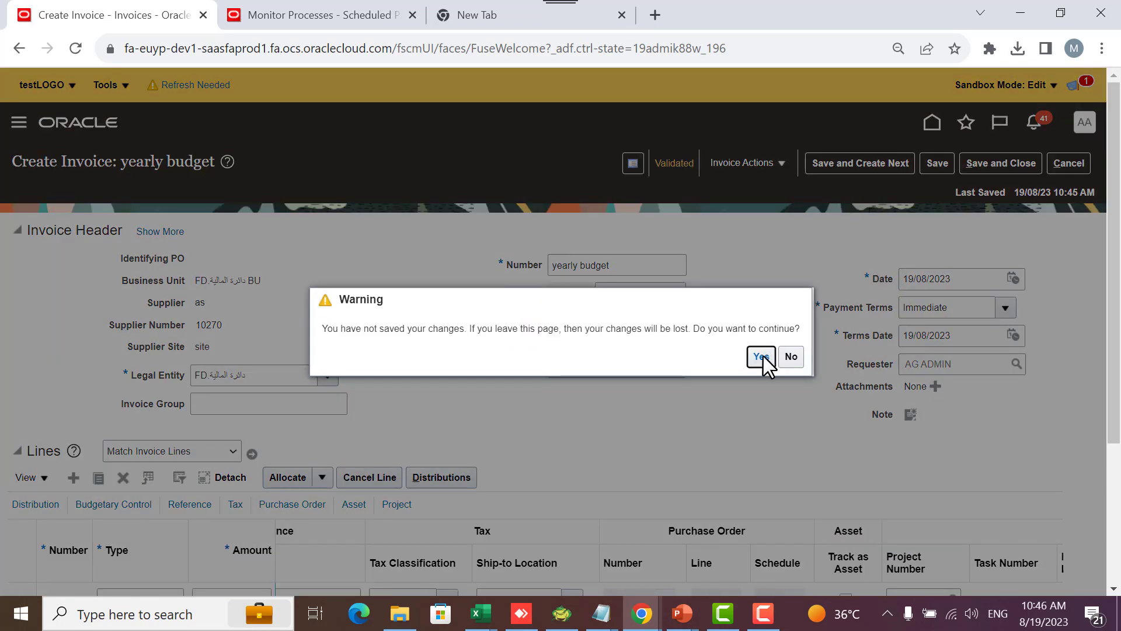
pyautogui.click(761, 356)
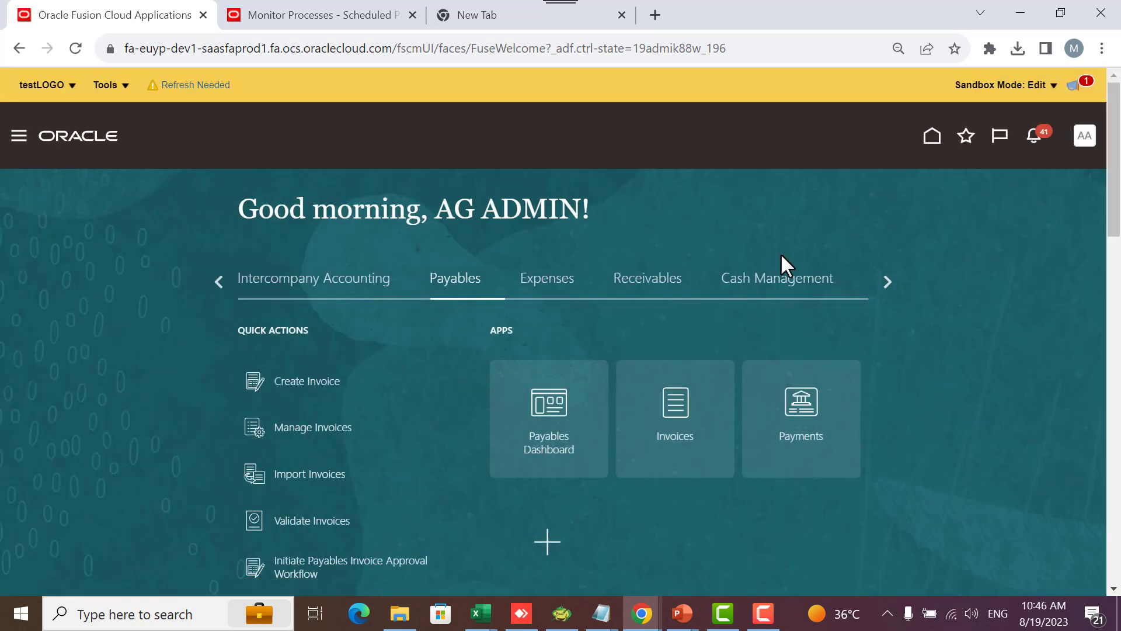
pyautogui.click(215, 282)
pyautogui.click(745, 286)
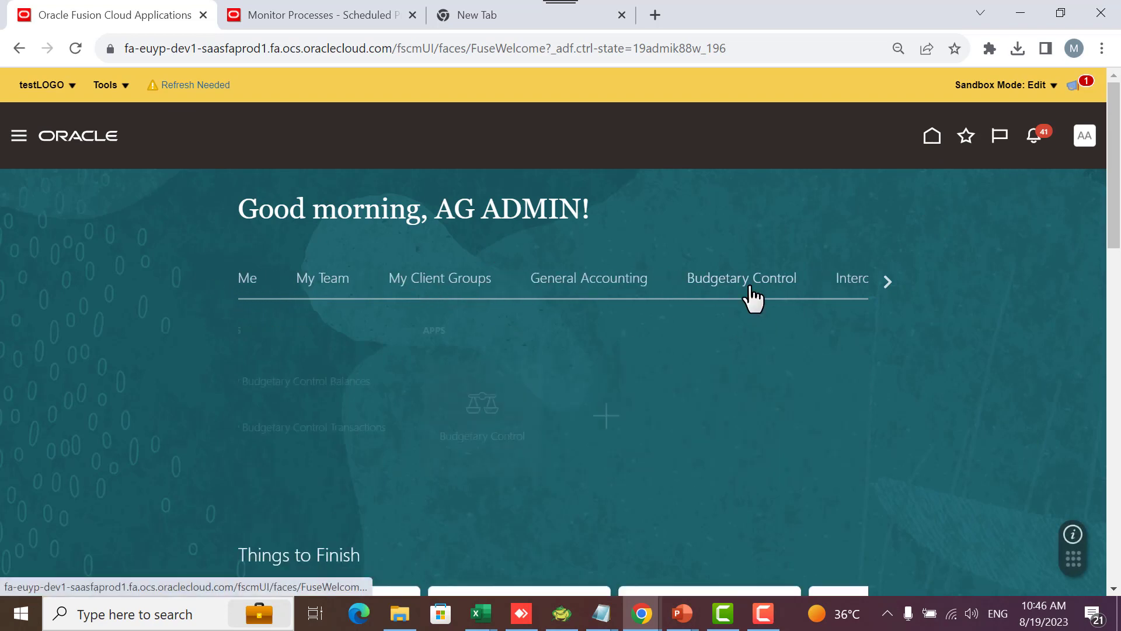
pyautogui.click(377, 380)
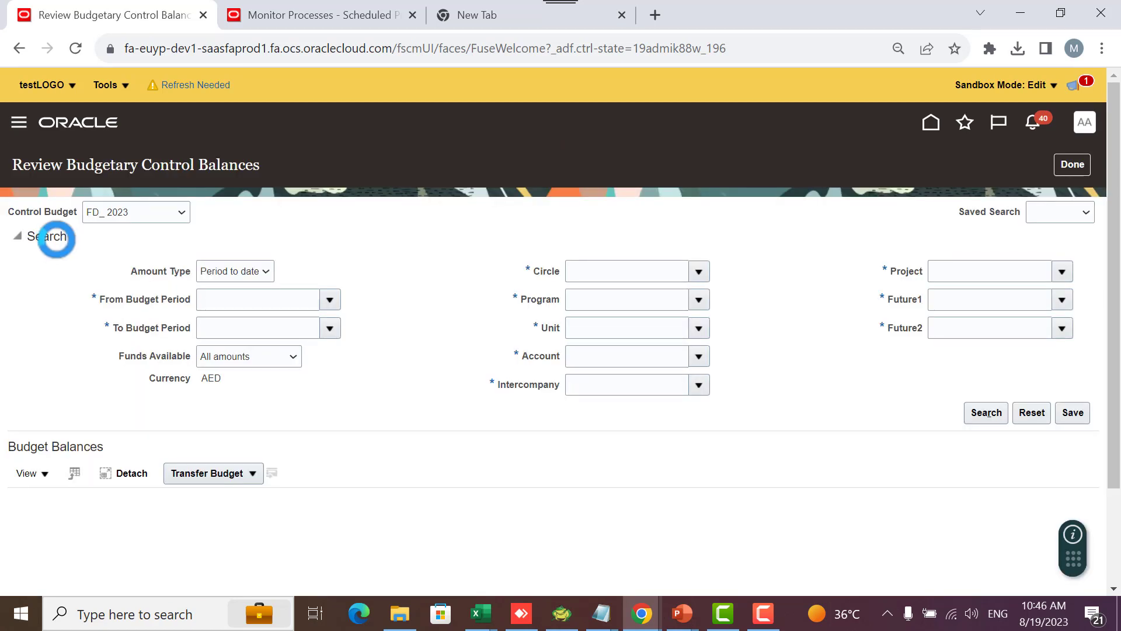
# Choose control budget MS 2023 and set the budget period range from 23-Jan to 23-Aug
pyautogui.click(126, 215)
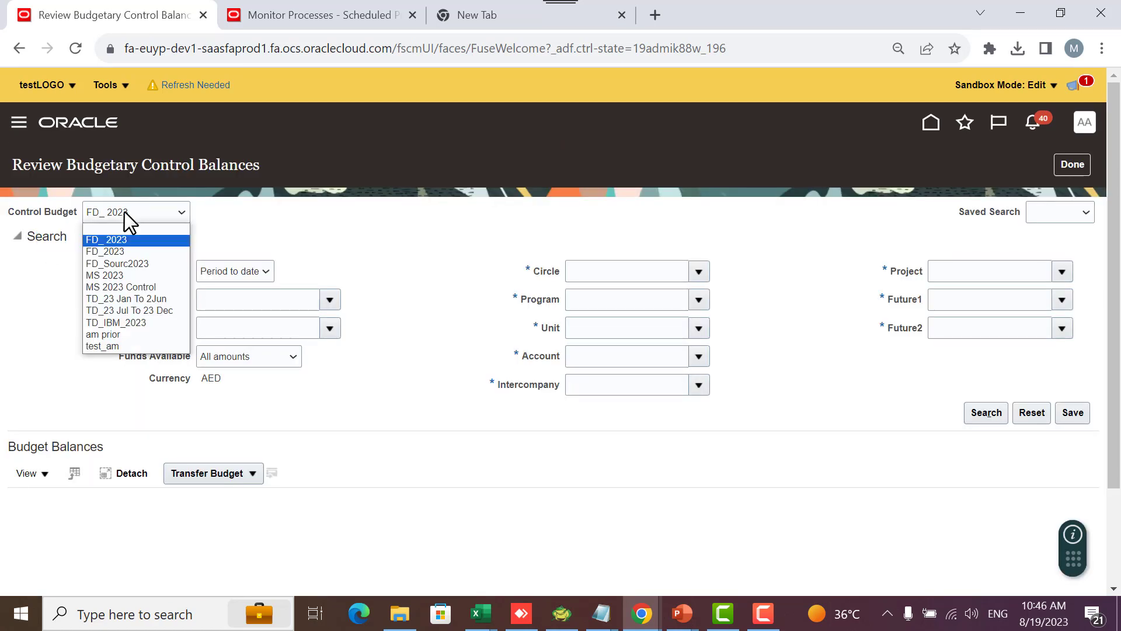
pyautogui.click(124, 273)
pyautogui.click(330, 308)
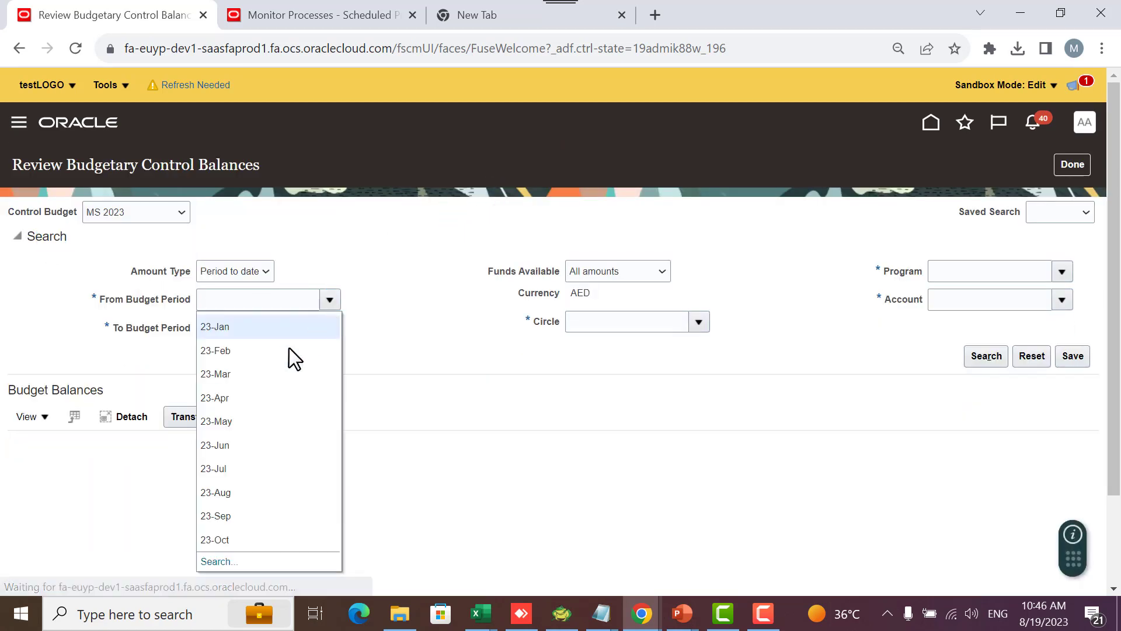
pyautogui.click(258, 327)
pyautogui.click(336, 329)
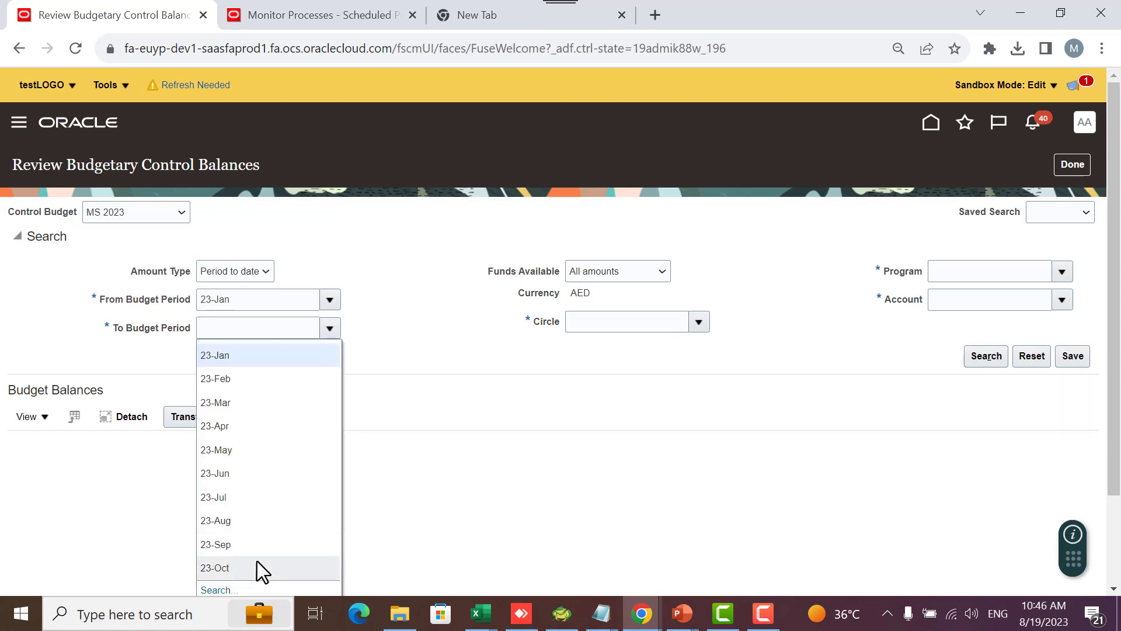
pyautogui.scroll(-2, 257, 563)
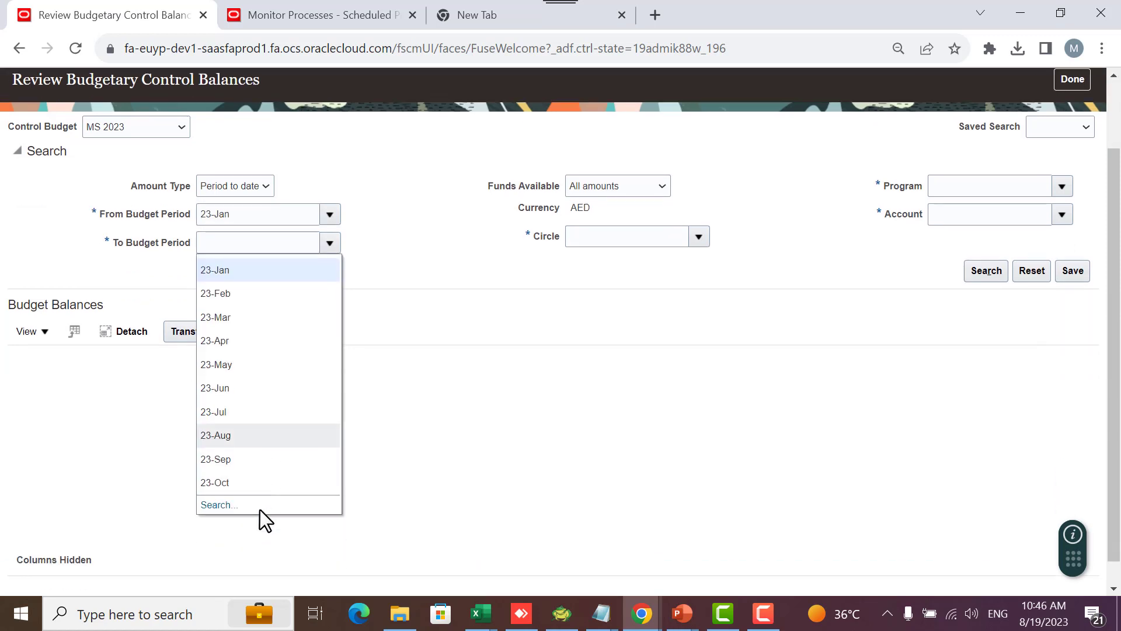
pyautogui.click(254, 438)
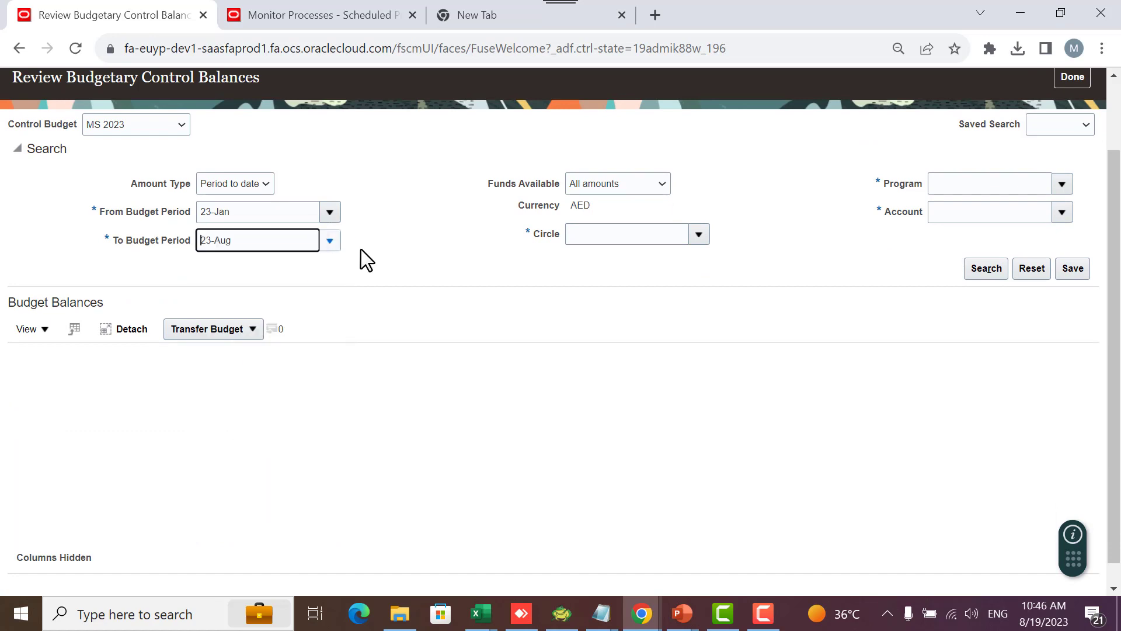
# Set the balance search criteria to Circle 1001 and Program 0000000
pyautogui.click(651, 237)
pyautogui.click(704, 231)
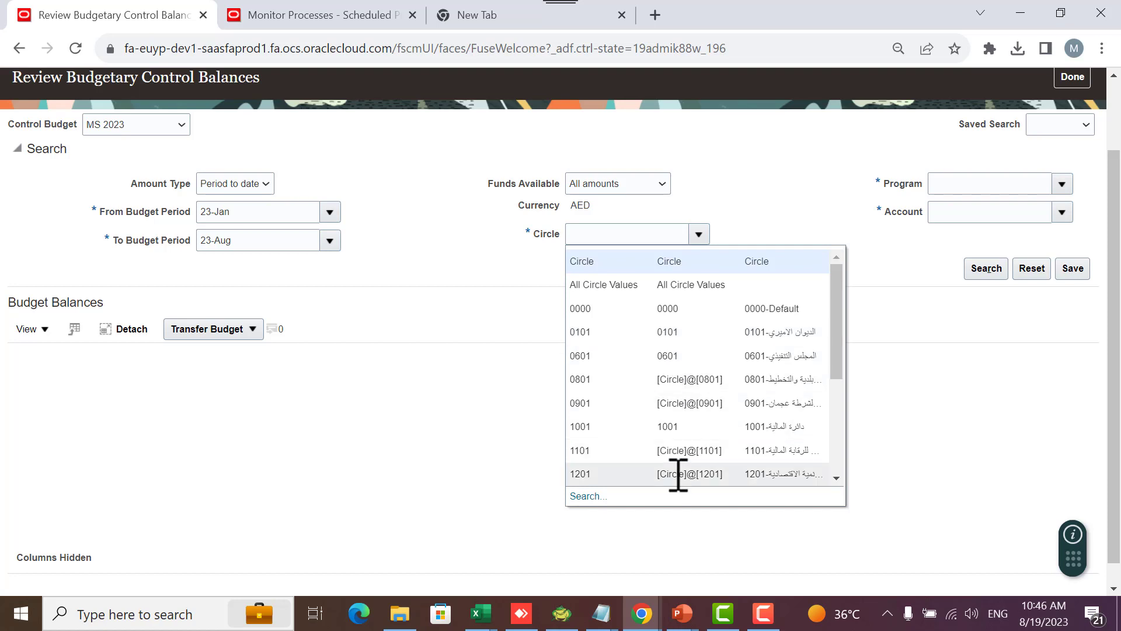
pyautogui.click(675, 426)
pyautogui.click(1061, 184)
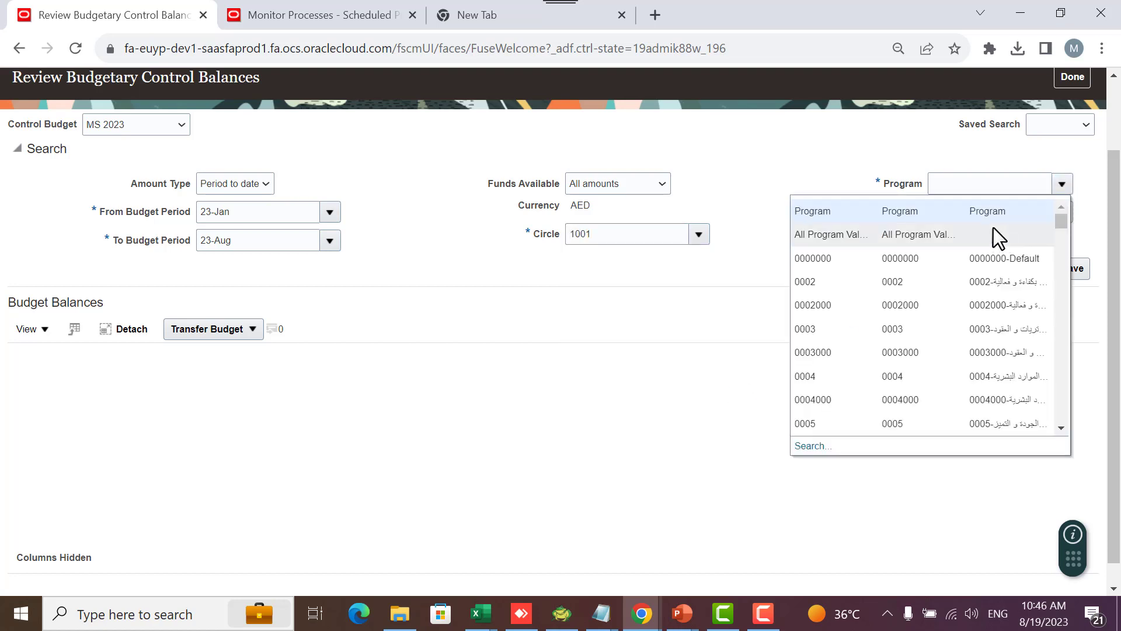
pyautogui.click(984, 258)
# Find and select account 541104 as the Account criterion, and run the budget balances search
pyautogui.click(1062, 212)
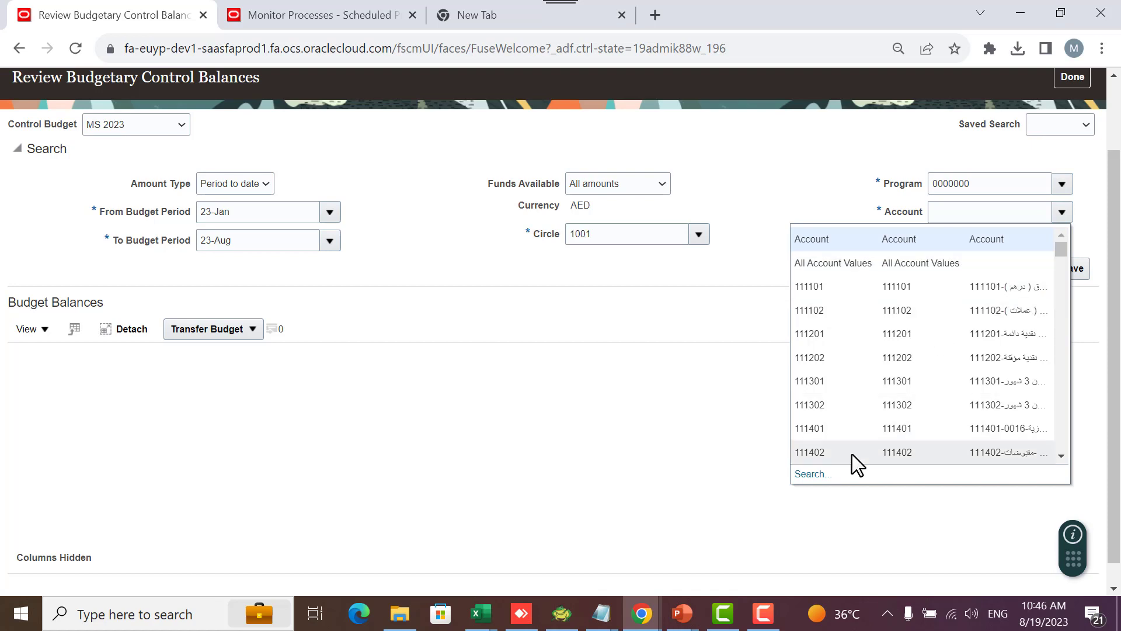
pyautogui.click(813, 474)
pyautogui.click(520, 178)
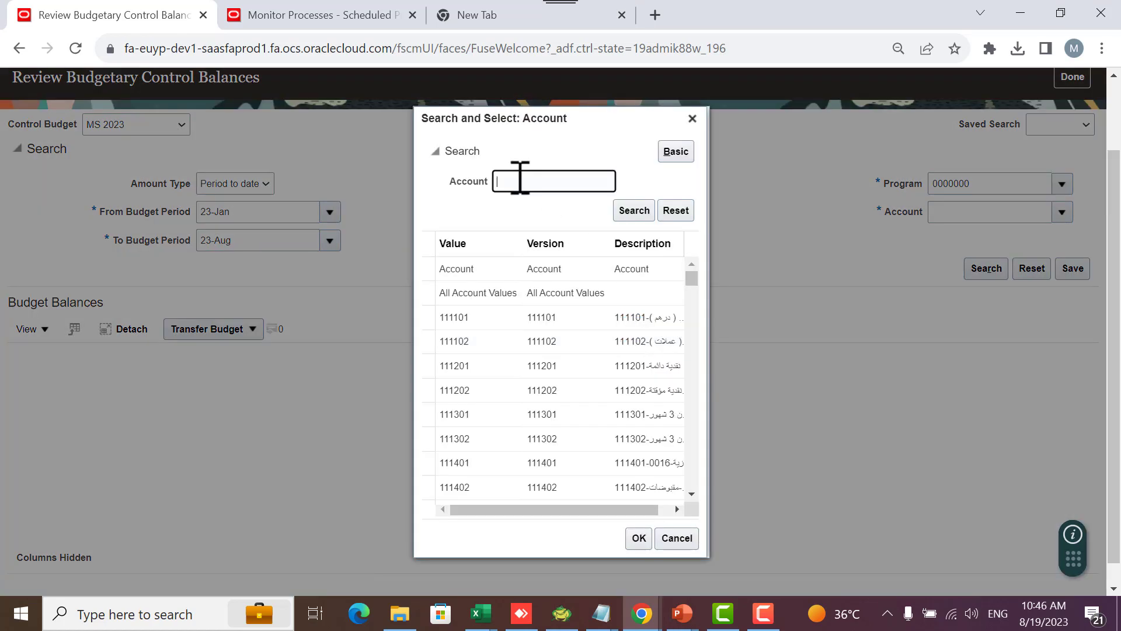
pyautogui.write('541104')
pyautogui.click(627, 205)
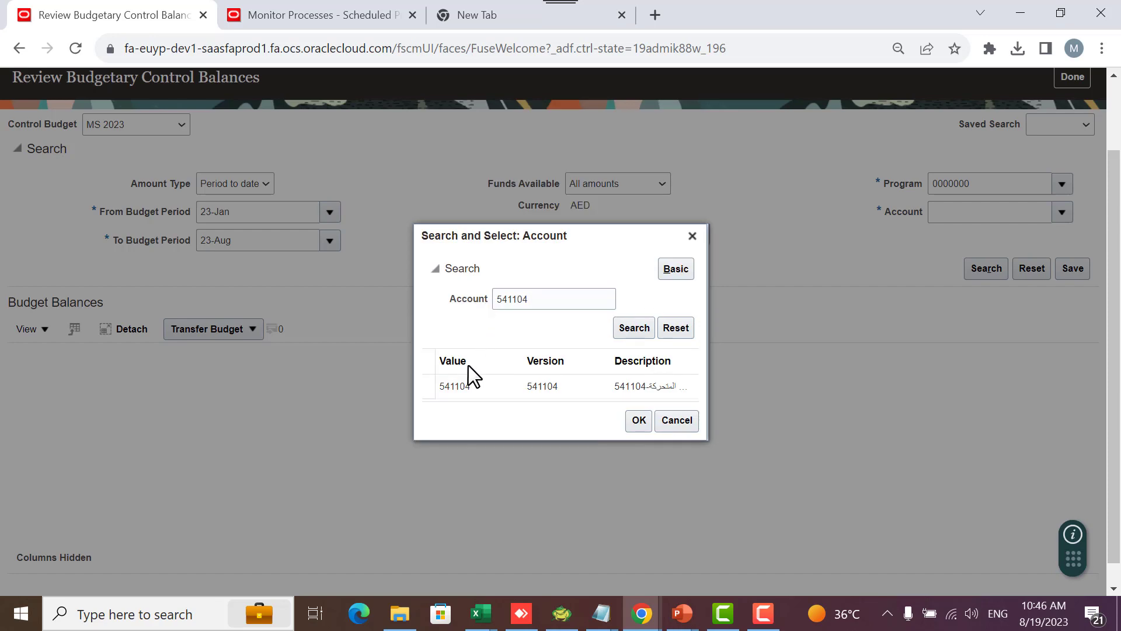
pyautogui.click(464, 383)
pyautogui.click(638, 421)
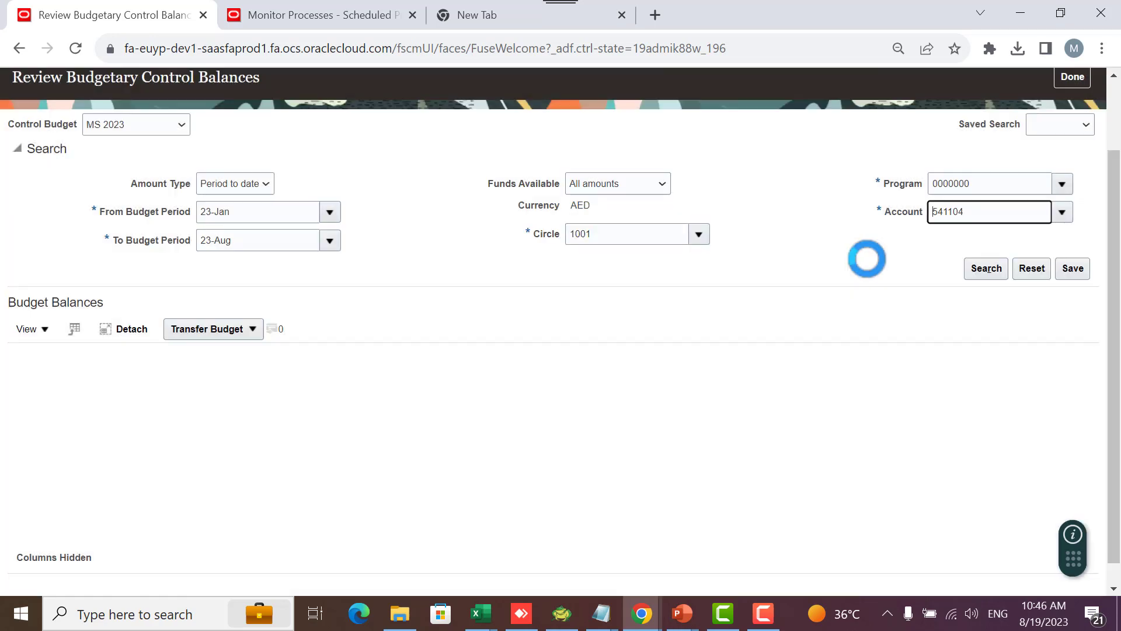
pyautogui.click(992, 269)
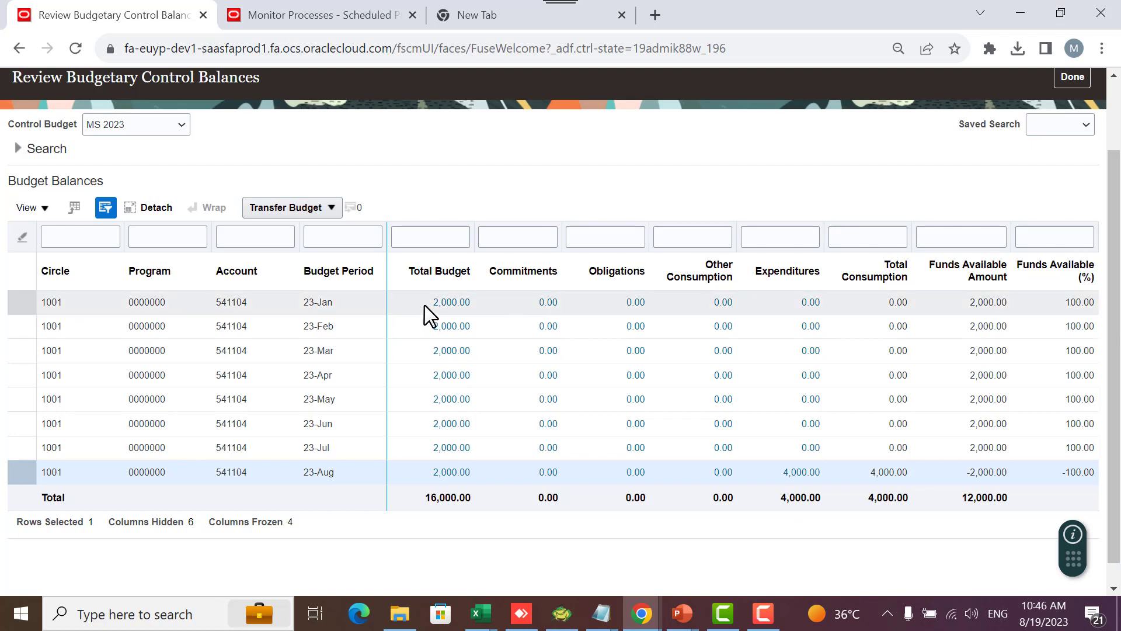
# Review the monthly budget balances and switch to the PowerPoint slide show with the Agenda slide
pyautogui.scroll(-1, 376, 401)
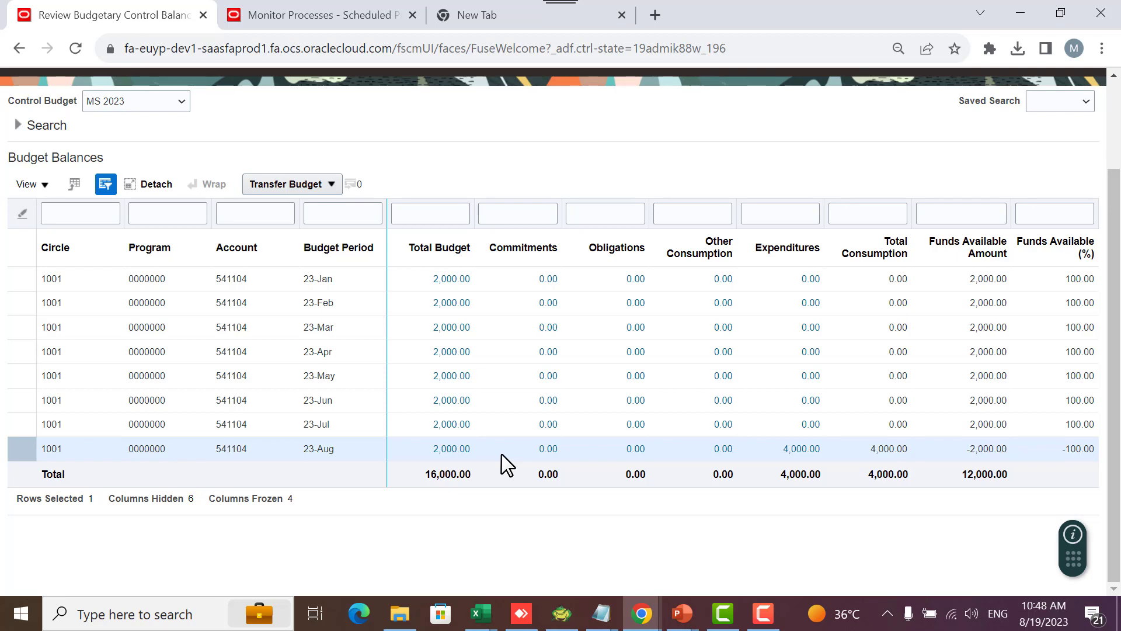
pyautogui.moveTo(686, 607)
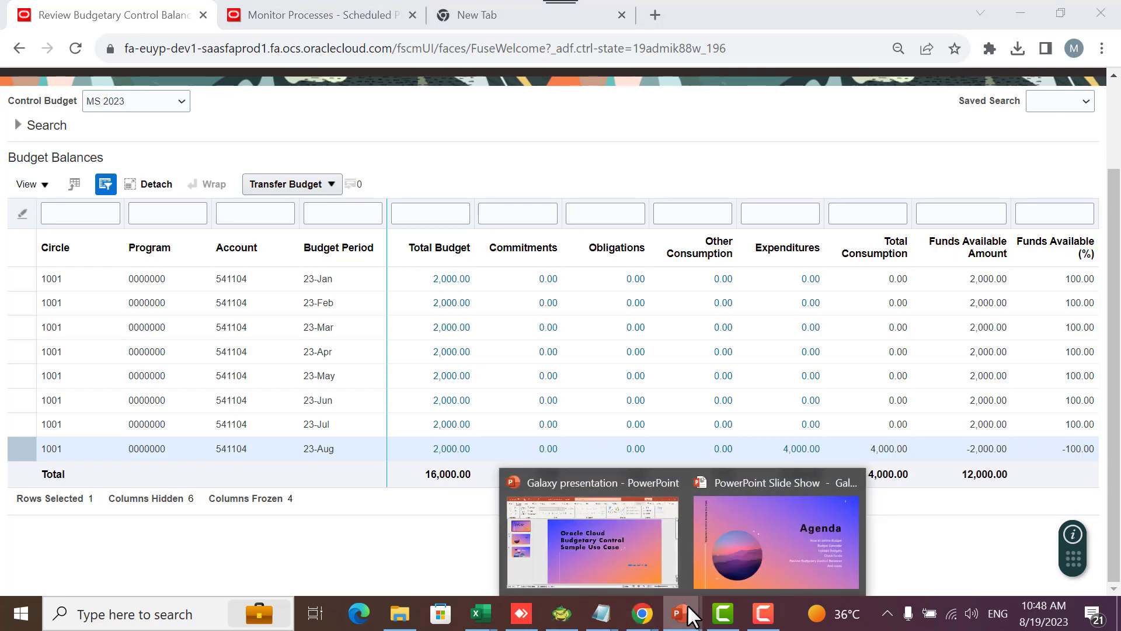
pyautogui.click(793, 518)
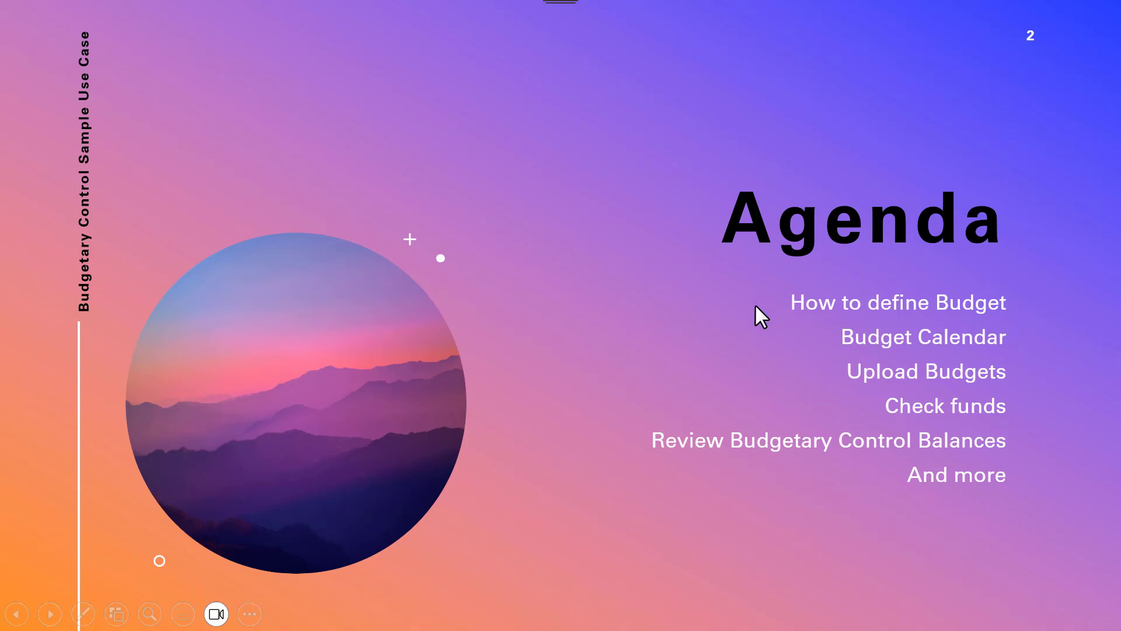